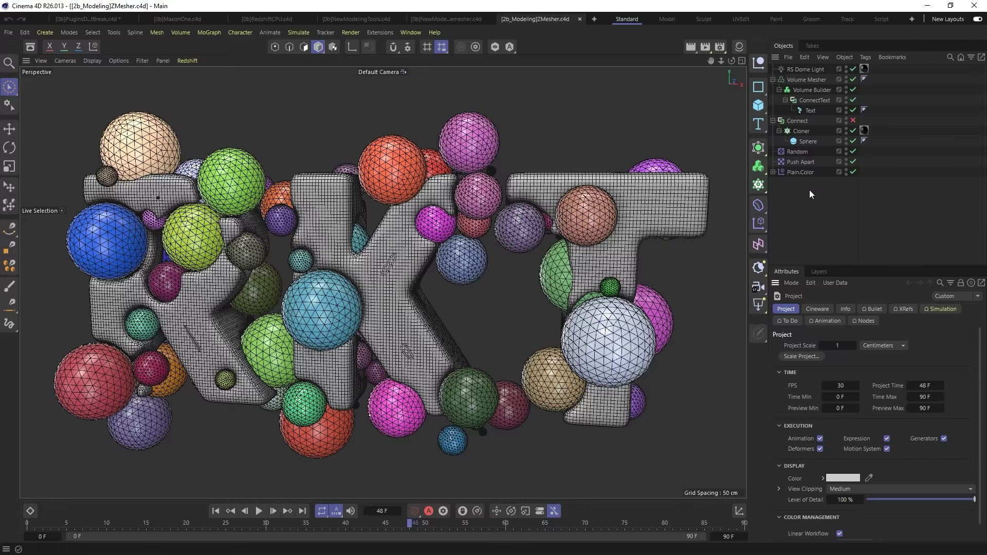
# Step: Cache the Volume Builder's result through its Cache Layer
pyautogui.click(810, 90)
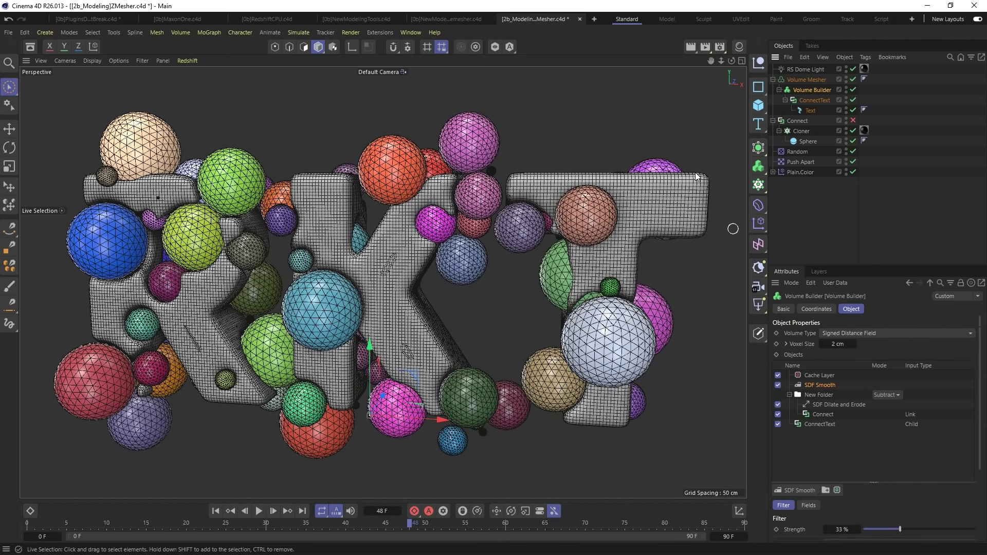
pyautogui.click(815, 376)
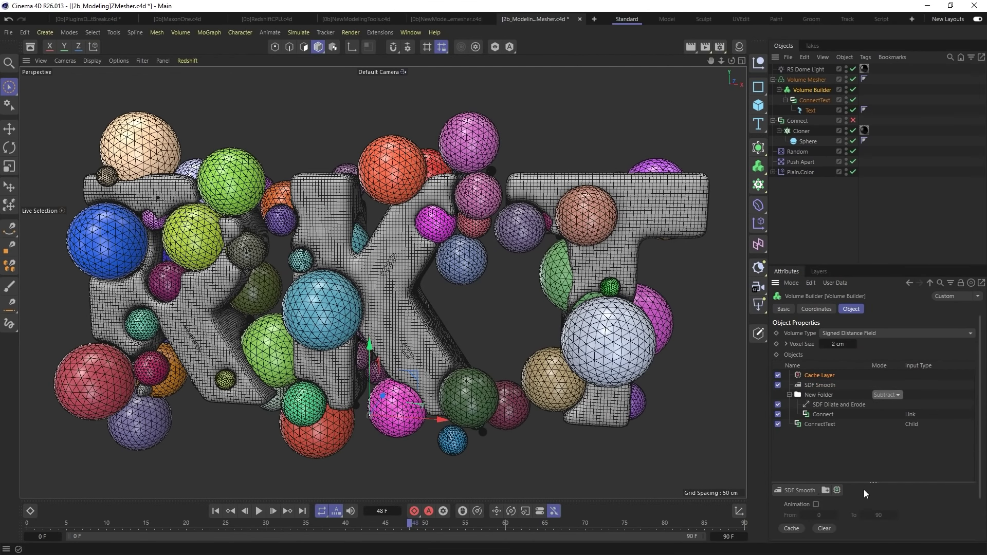
pyautogui.click(792, 530)
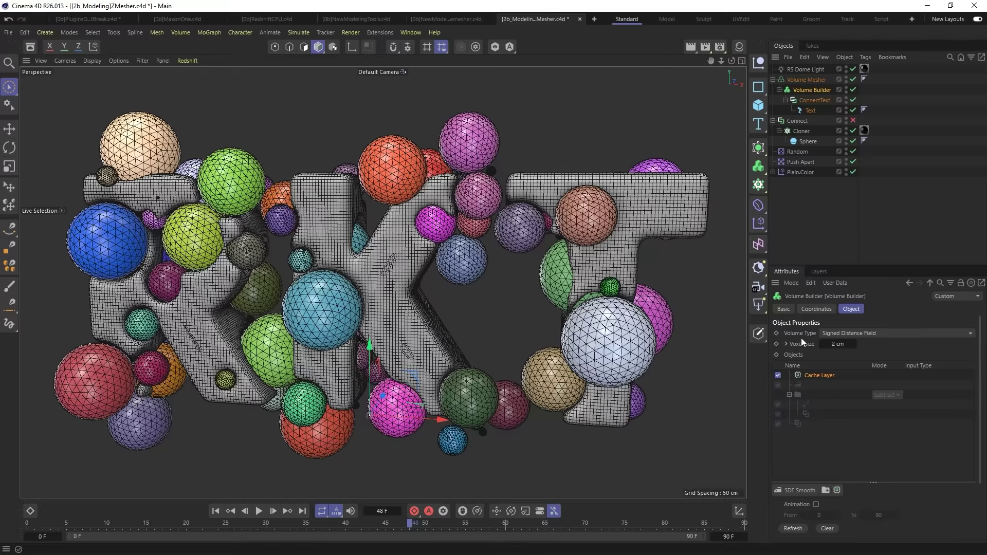
# Step: Set the Volume Mesher's Adaptive value to about 7.5%
pyautogui.click(795, 79)
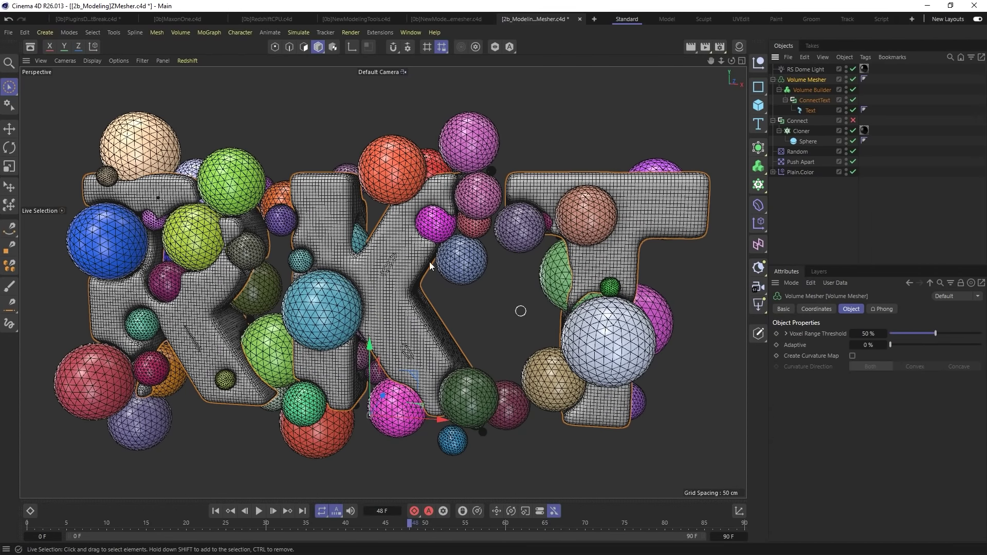
pyautogui.click(798, 346)
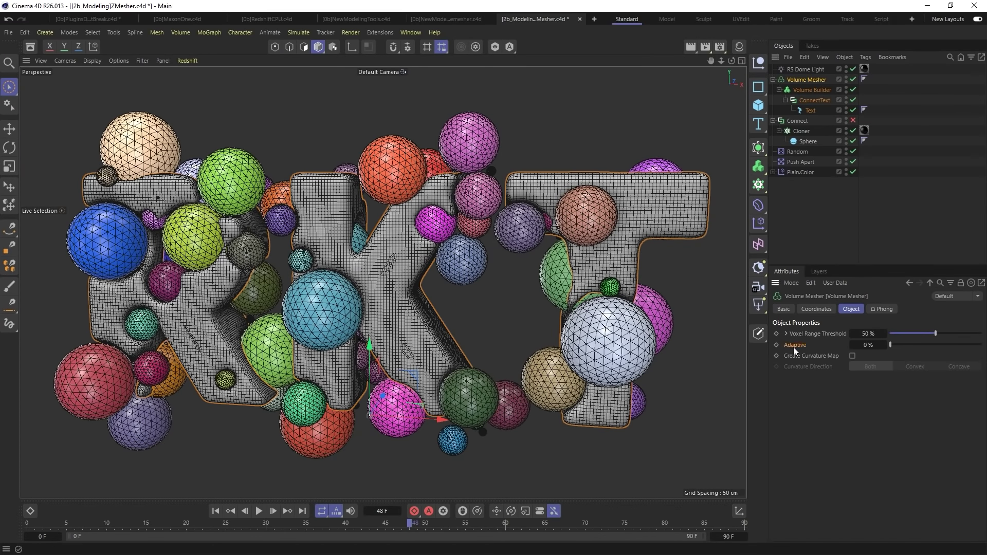
pyautogui.click(884, 345)
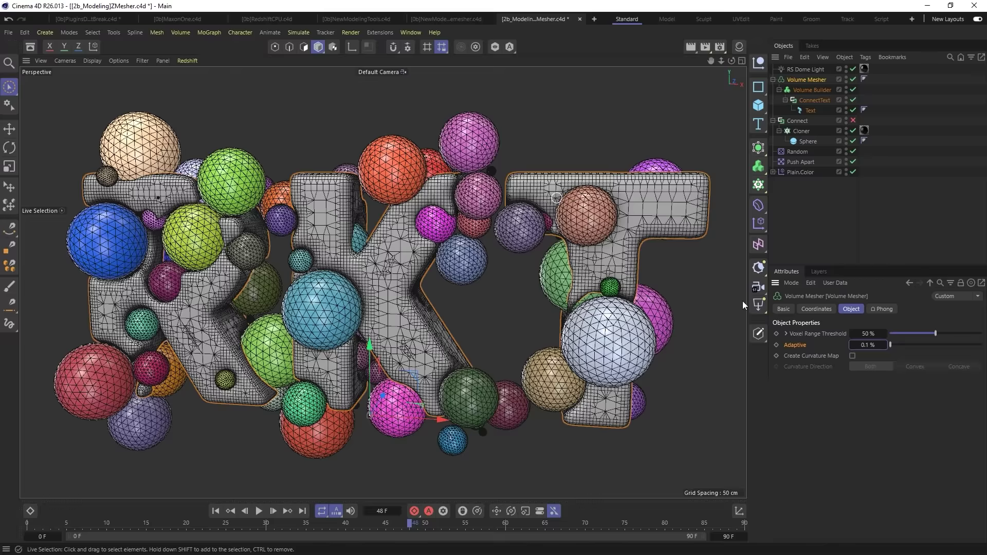
pyautogui.moveTo(884, 344); pyautogui.dragTo(897, 345)
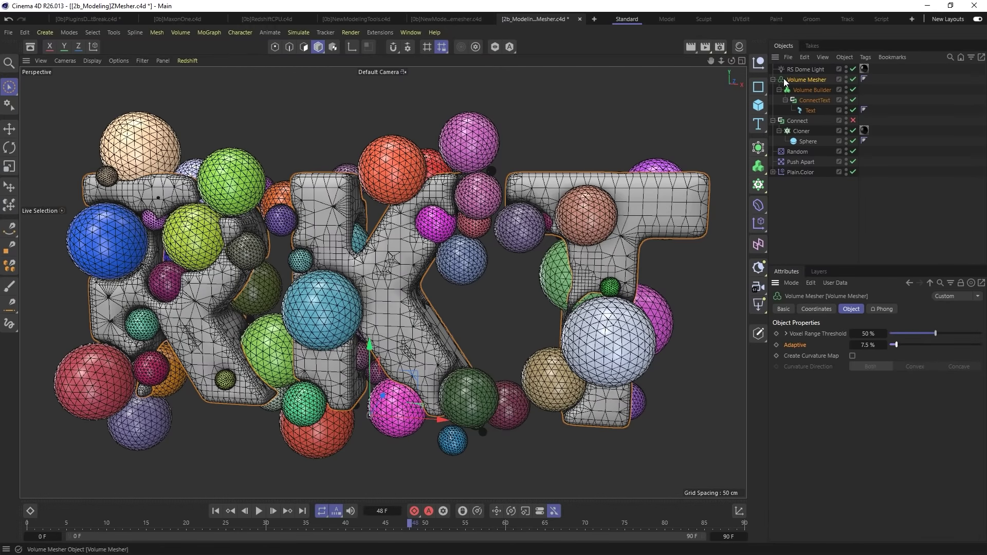
# Step: Add a Remesh generator as the parent of the Volume Mesher and inspect the new topology on the T
pyautogui.click(758, 148)
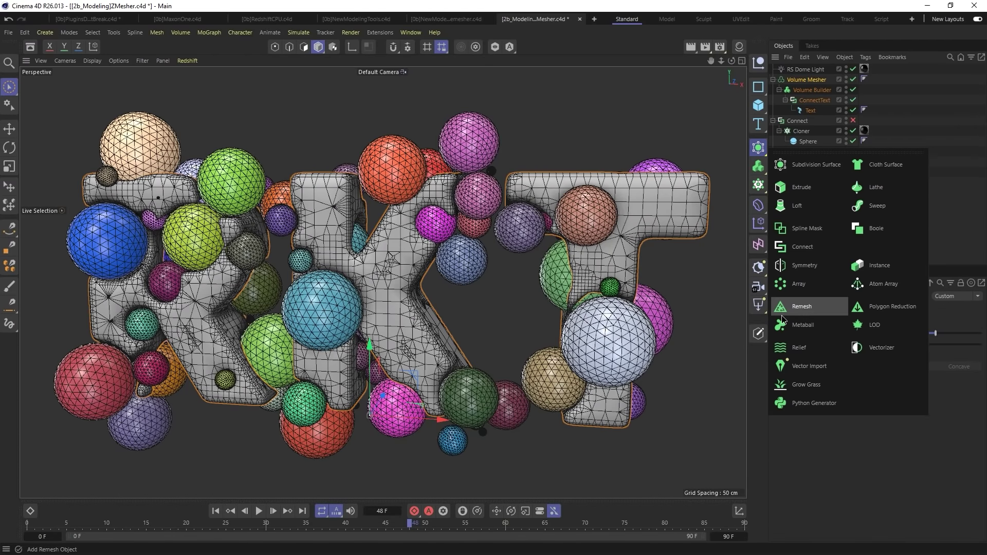
pyautogui.keyDown('alt'); pyautogui.click(808, 308); pyautogui.keyUp('alt')
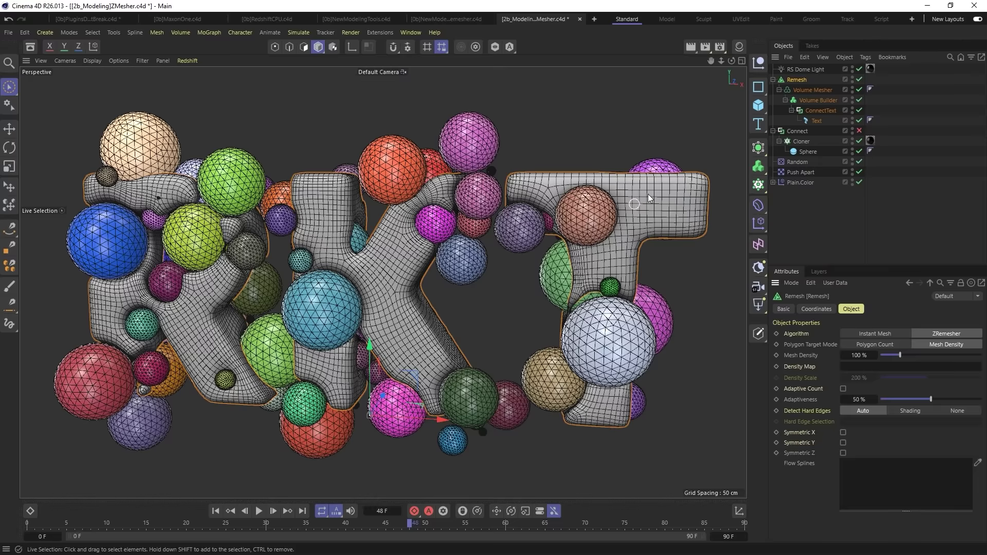
pyautogui.keyDown('alt'); pyautogui.moveTo(639, 205); pyautogui.dragTo(461, 317); pyautogui.keyUp('alt')
pyautogui.scroll(2, 447, 277)
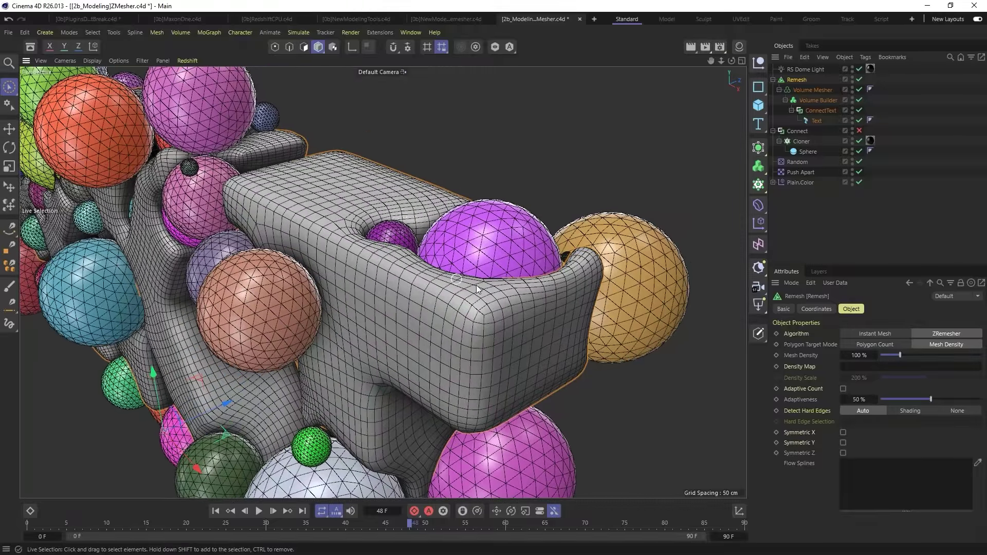
pyautogui.keyDown('alt'); pyautogui.moveTo(478, 289); pyautogui.dragTo(498, 272); pyautogui.keyUp('alt')
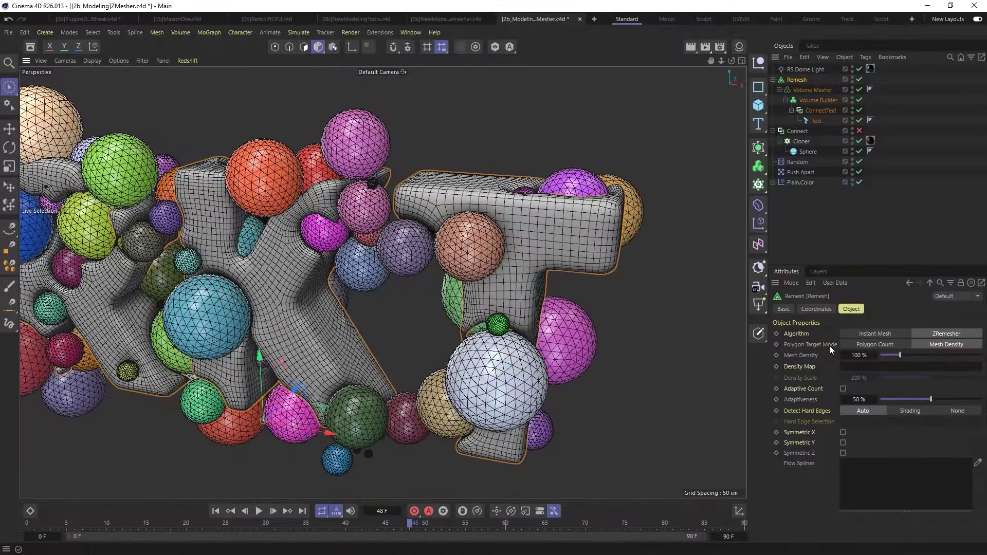
# Step: Set the Remesh generator's mesh density to 50%, keeping Mesh Density as the polygon target mode, and inspect the letters
pyautogui.click(874, 345)
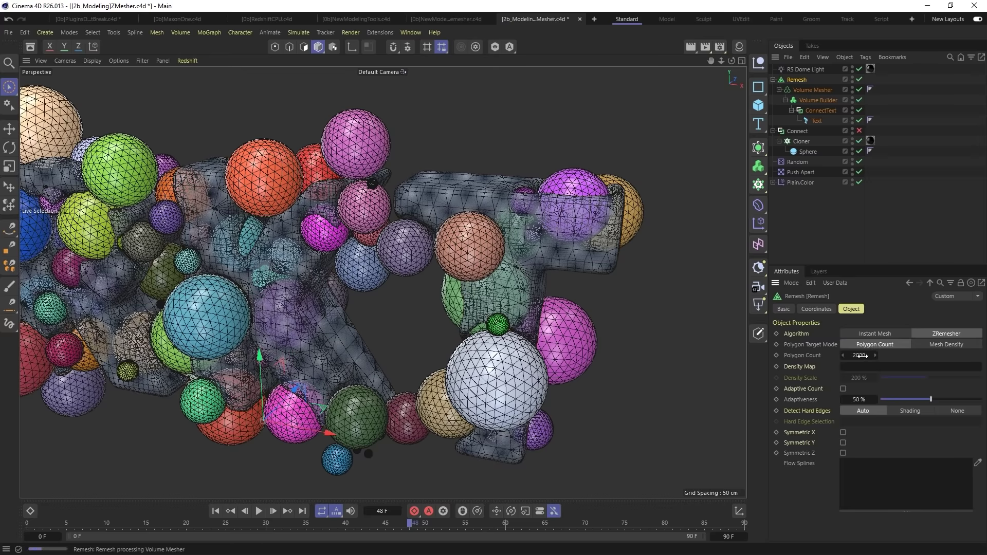
pyautogui.click(948, 344)
pyautogui.doubleClick(861, 355)
pyautogui.write('50')
pyautogui.press('Return')
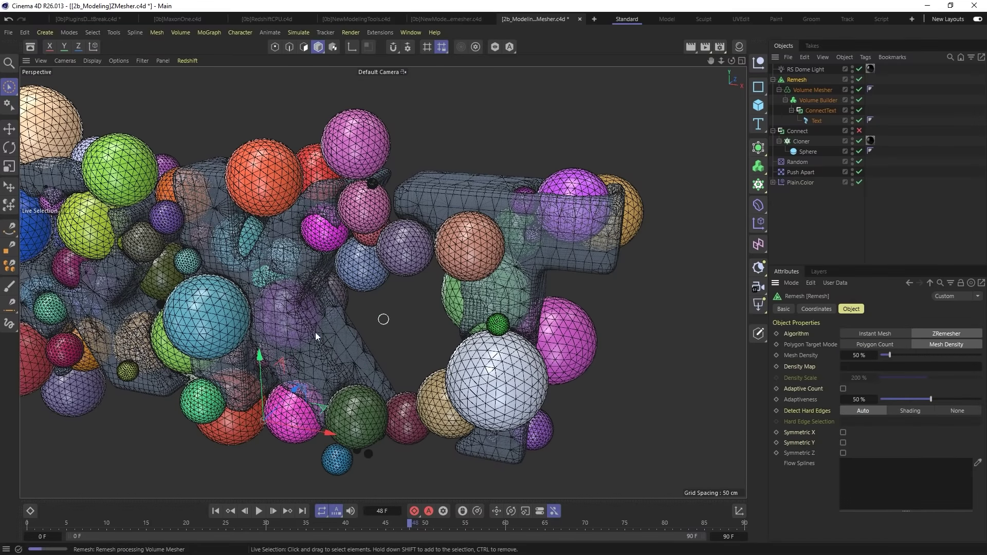
pyautogui.keyDown('alt'); pyautogui.moveTo(264, 336); pyautogui.dragTo(341, 317, button='middle'); pyautogui.keyUp('alt')
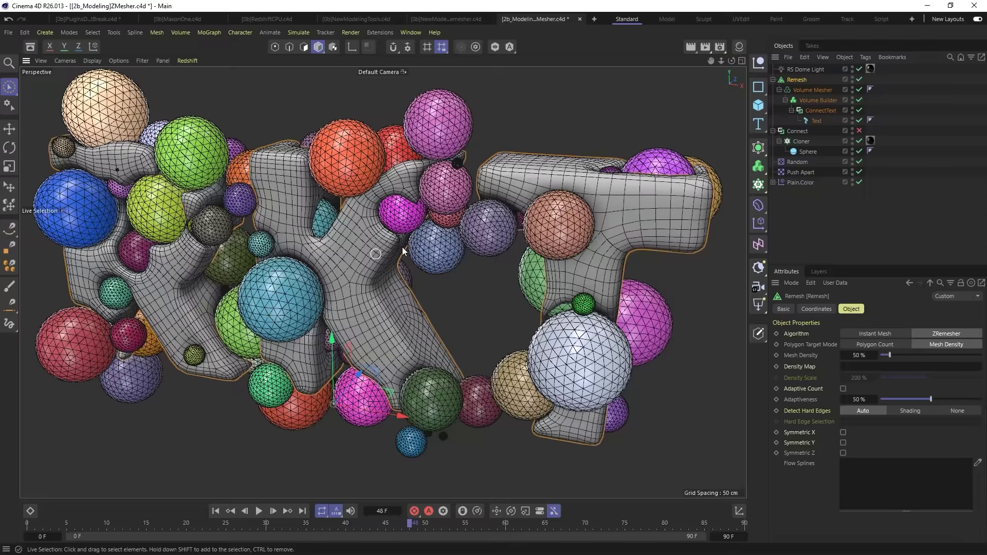
pyautogui.scroll(3, 360, 270)
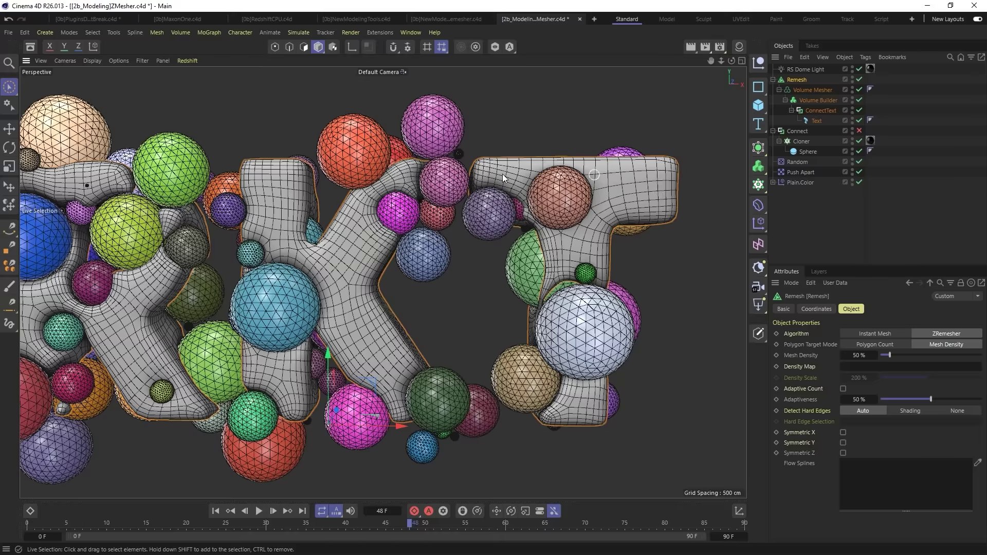
pyautogui.keyDown('alt'); pyautogui.moveTo(573, 179); pyautogui.dragTo(515, 181); pyautogui.keyUp('alt')
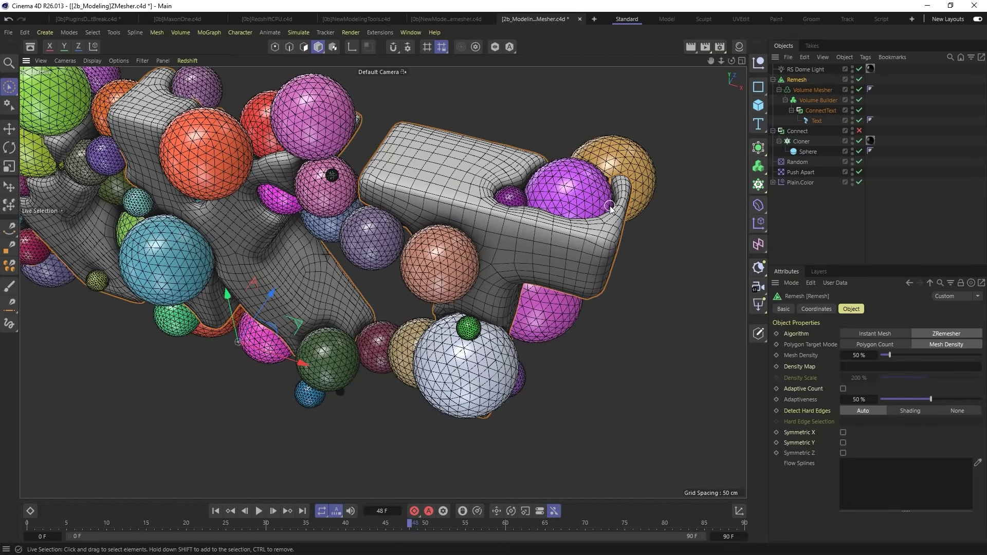
# Step: Set the Remesh generator's adaptiveness to 100% and inspect the letters' topology
pyautogui.moveTo(931, 399); pyautogui.dragTo(982, 399)
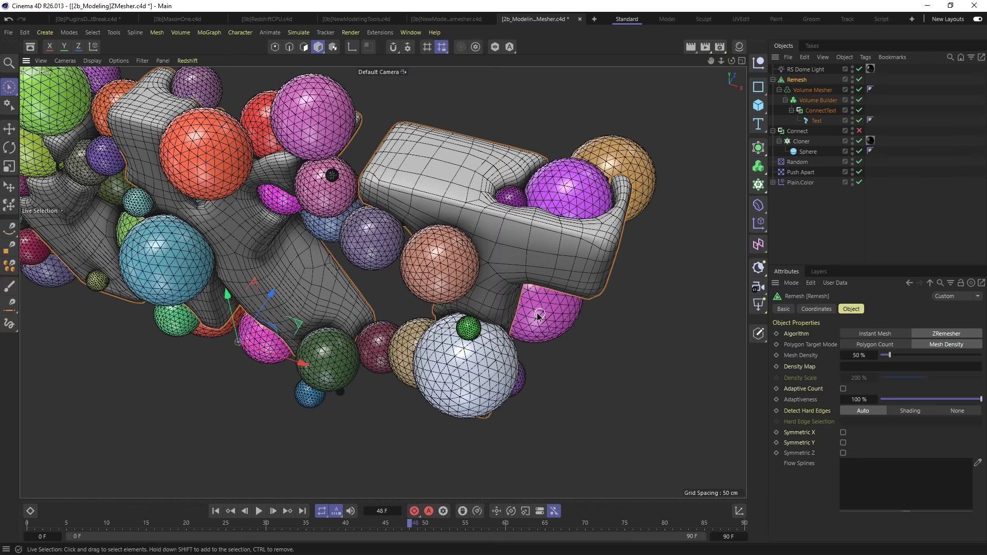
pyautogui.keyDown('alt'); pyautogui.moveTo(561, 272); pyautogui.dragTo(496, 275); pyautogui.keyUp('alt')
pyautogui.keyDown('alt'); pyautogui.moveTo(434, 268); pyautogui.dragTo(466, 300); pyautogui.keyUp('alt')
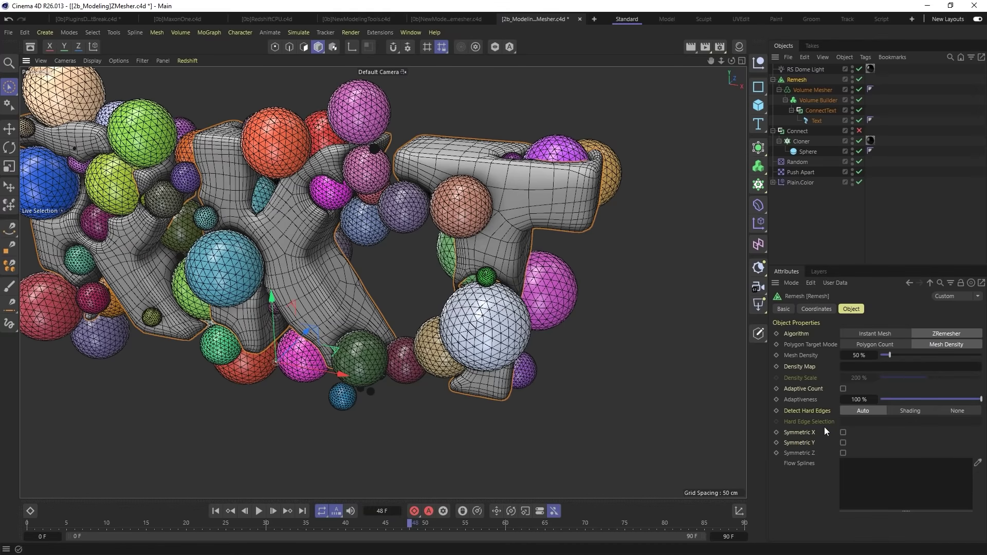
# Step: Set the Remesh generator's adaptiveness to 0% and inspect the topology from several angles
pyautogui.moveTo(916, 399); pyautogui.dragTo(686, 383)
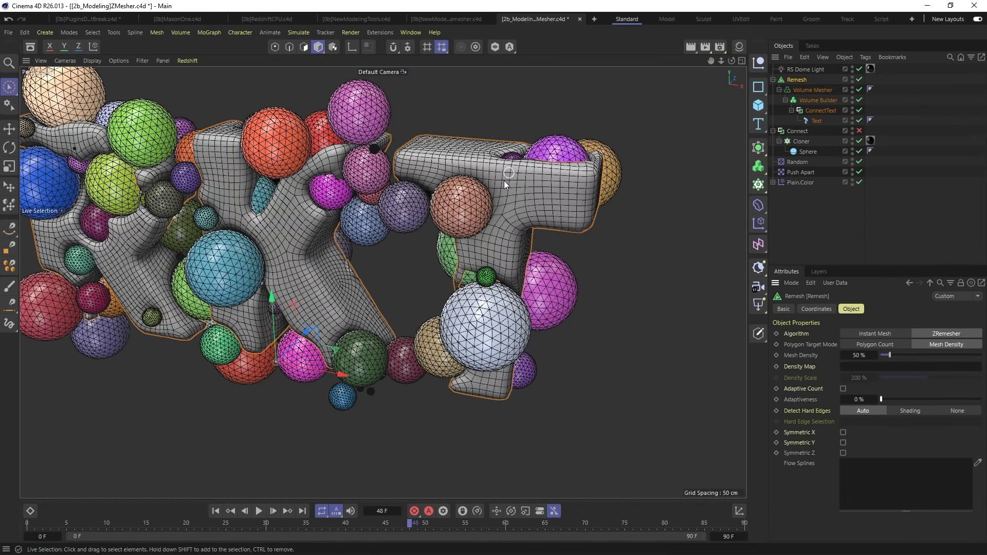
pyautogui.keyDown('alt'); pyautogui.moveTo(531, 202); pyautogui.dragTo(489, 265); pyautogui.keyUp('alt')
pyautogui.keyDown('alt'); pyautogui.moveTo(509, 190); pyautogui.dragTo(488, 235, button='middle'); pyautogui.keyUp('alt')
pyautogui.keyDown('alt'); pyautogui.moveTo(488, 234); pyautogui.dragTo(542, 198, button='right'); pyautogui.keyUp('alt')
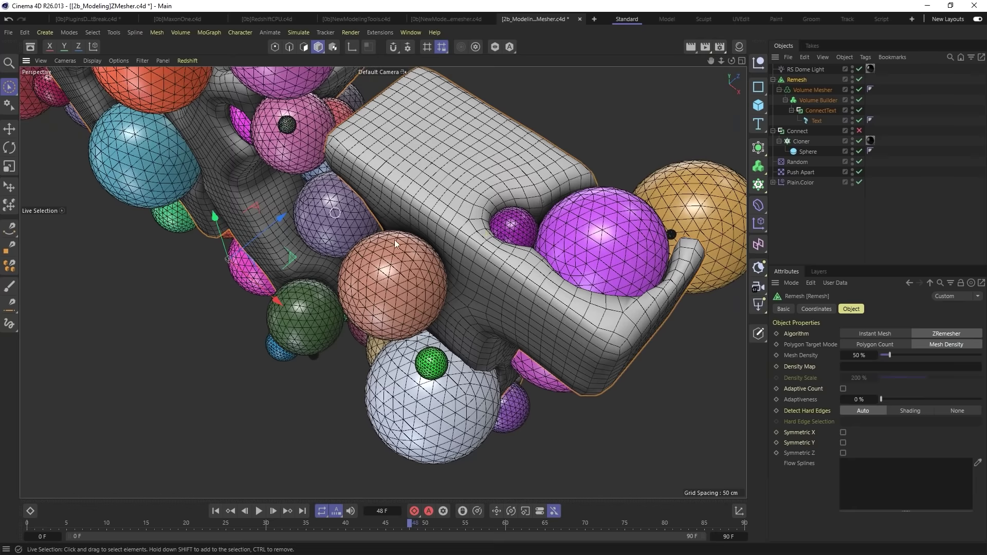
pyautogui.keyDown('alt'); pyautogui.moveTo(240, 162); pyautogui.dragTo(476, 169); pyautogui.keyUp('alt')
pyautogui.keyDown('alt'); pyautogui.moveTo(476, 170); pyautogui.dragTo(458, 199, button='right'); pyautogui.keyUp('alt')
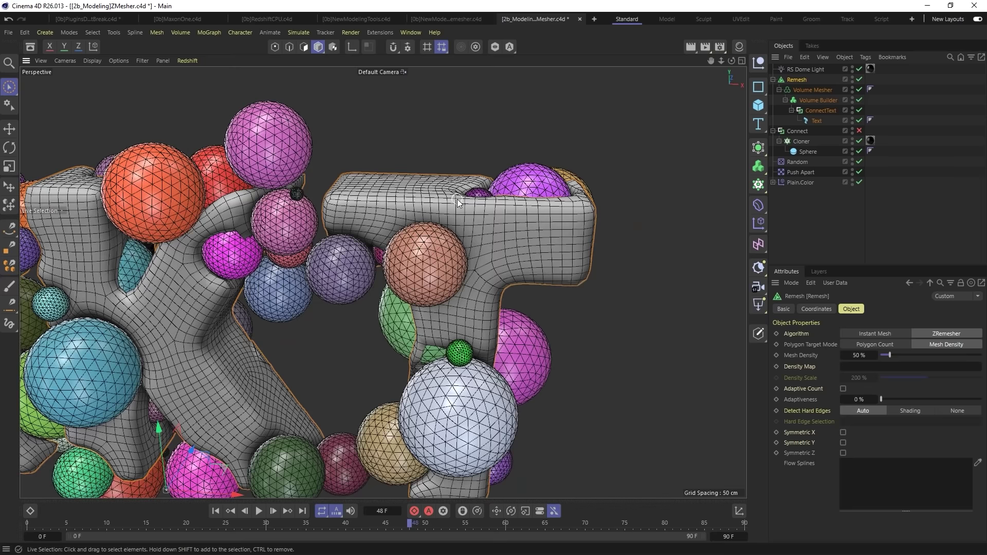
pyautogui.keyDown('alt'); pyautogui.moveTo(458, 199); pyautogui.dragTo(555, 163); pyautogui.keyUp('alt')
pyautogui.keyDown('alt'); pyautogui.moveTo(554, 184); pyautogui.dragTo(537, 222, button='middle'); pyautogui.keyUp('alt')
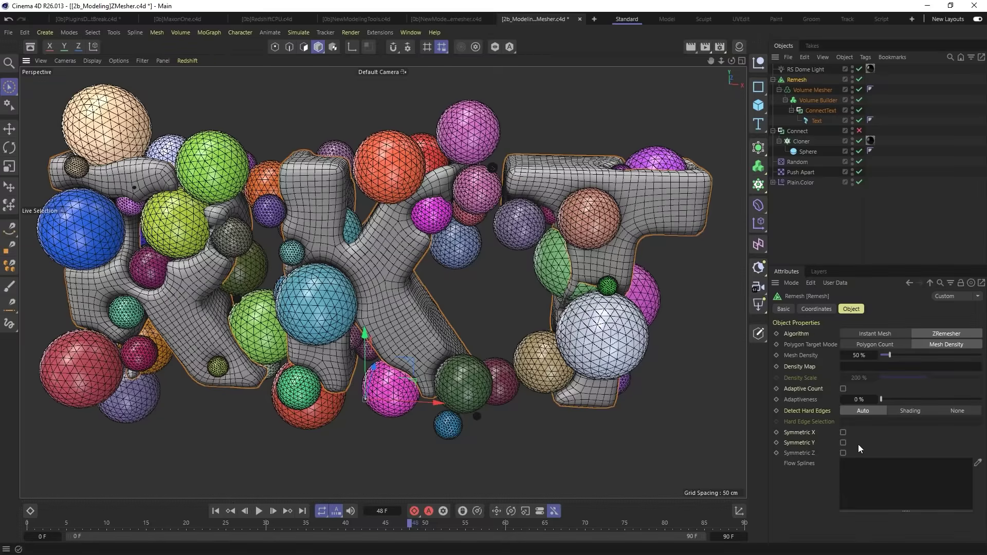
# Step: Try X symmetry on the Remesh generator and switch it off again
pyautogui.click(843, 432)
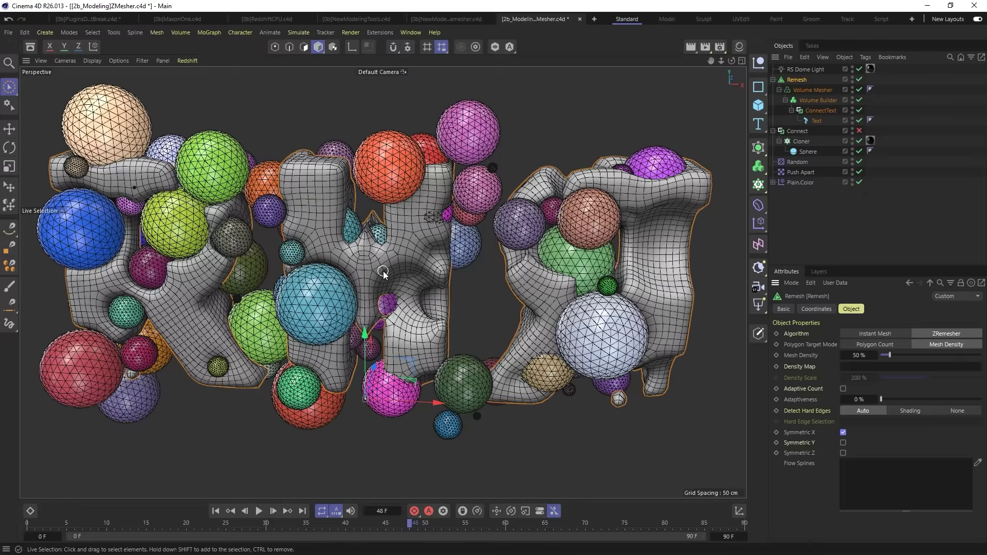
pyautogui.click(843, 433)
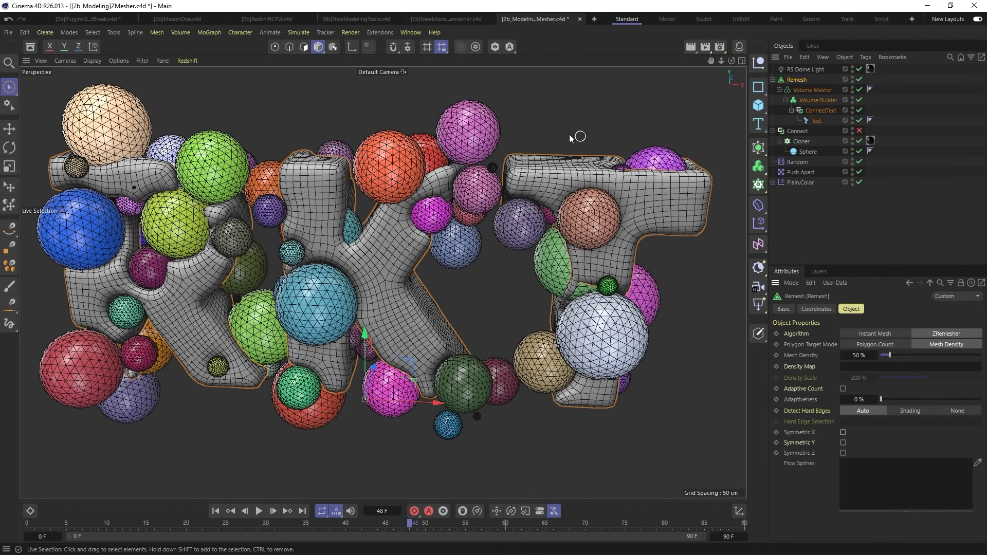
# Step: Open the scene files [0b]NewModelingTools_FitCircle.c4d and [2c_Modeling]FitCircle.c4d
pyautogui.click(504, 151)
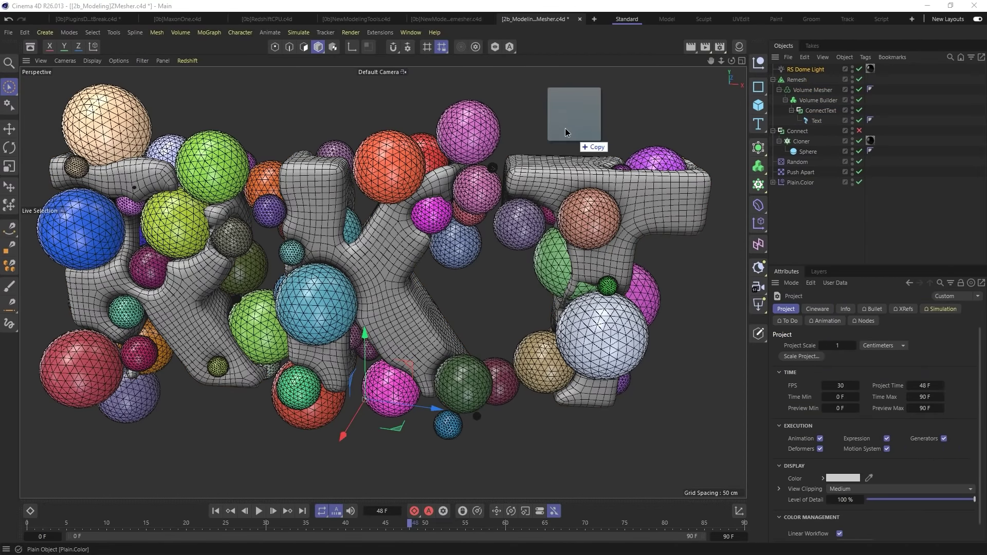
pyautogui.moveTo(566, 128); pyautogui.dragTo(514, 123)
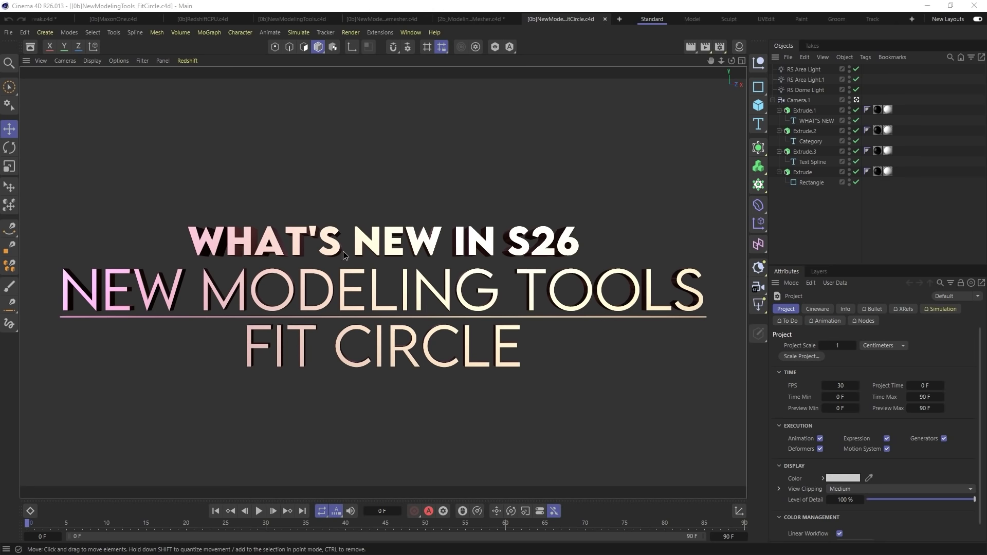
pyautogui.moveTo(274, 213); pyautogui.dragTo(275, 212)
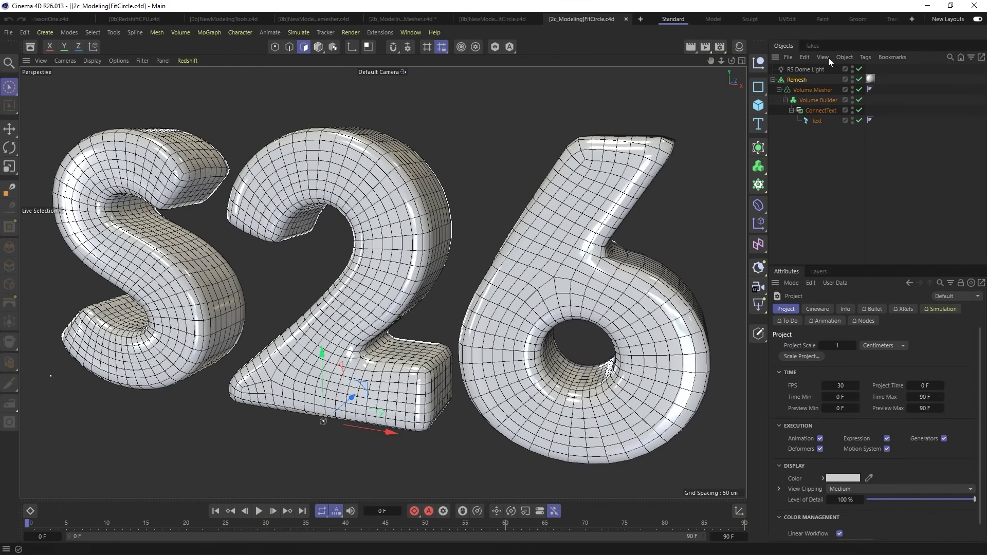
# Step: Make the Remesh object editable and select a patch of front polygons just above the hole of the 6
pyautogui.click(802, 79)
pyautogui.press('c')
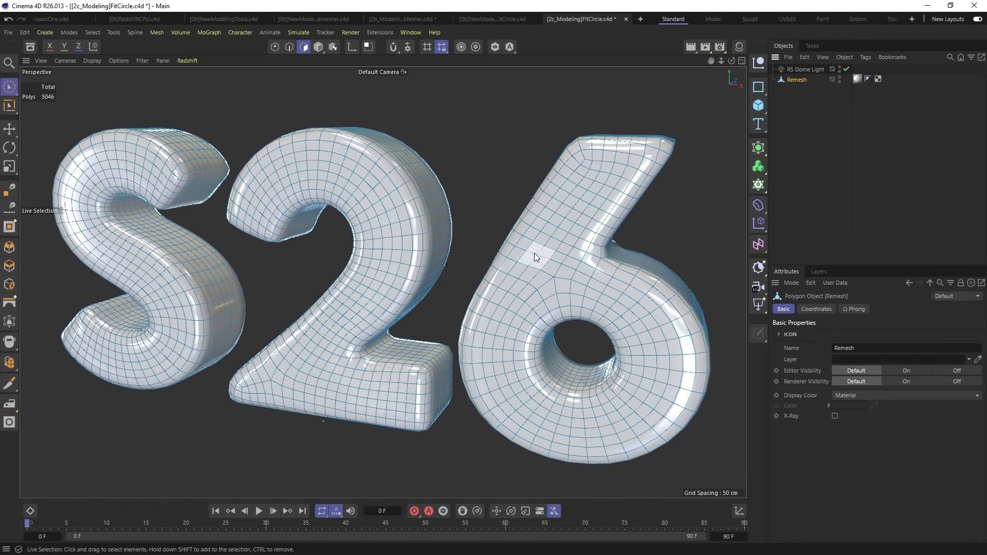
pyautogui.moveTo(535, 253); pyautogui.dragTo(515, 282)
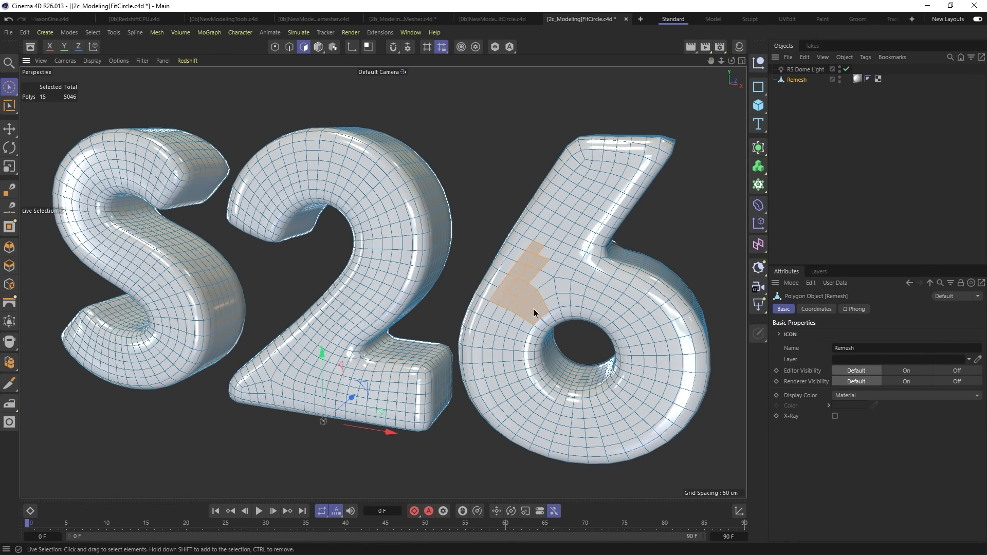
pyautogui.moveTo(578, 276); pyautogui.dragTo(541, 255)
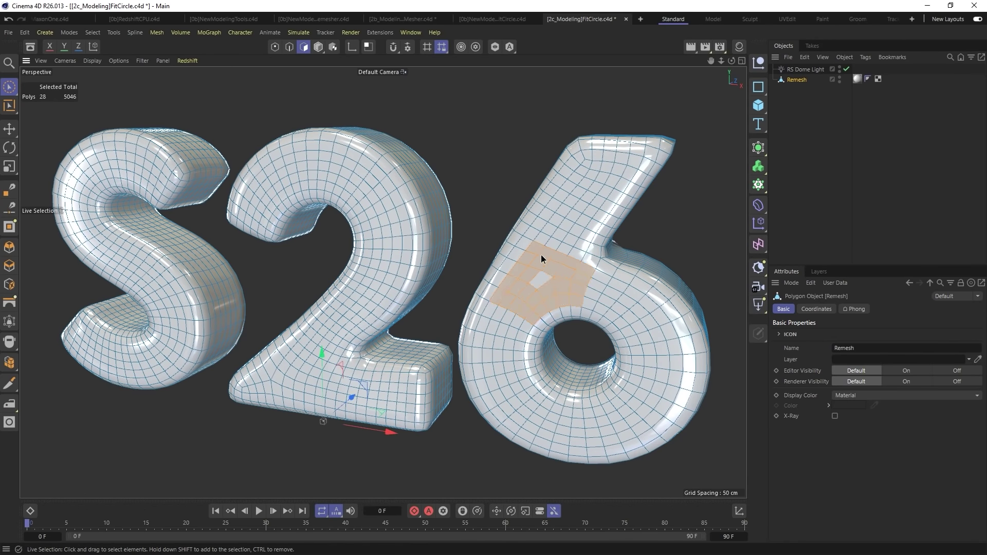
# Step: Shape the selected polygons into a circle with Fit Circle at about 82.2% scale
pyautogui.rightClick(520, 264)
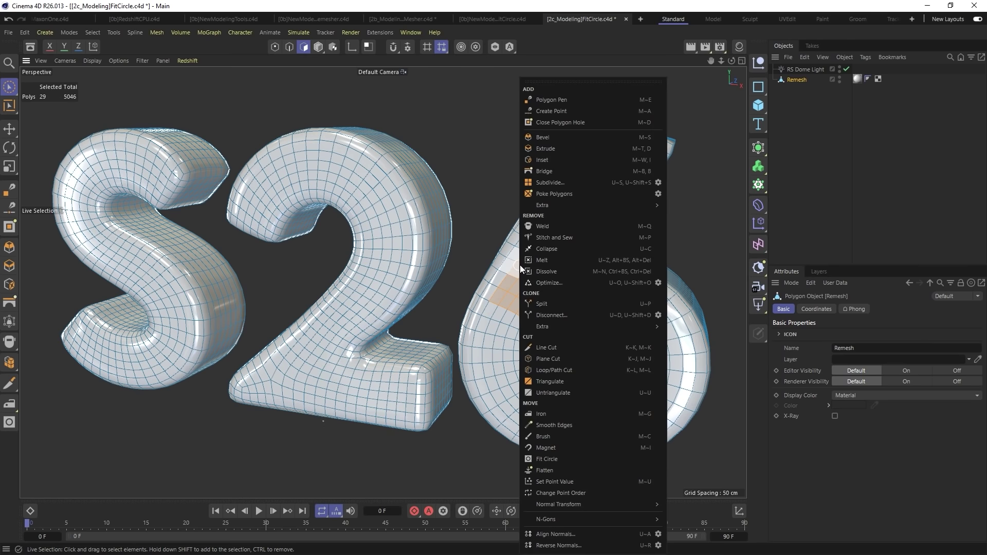
pyautogui.click(548, 457)
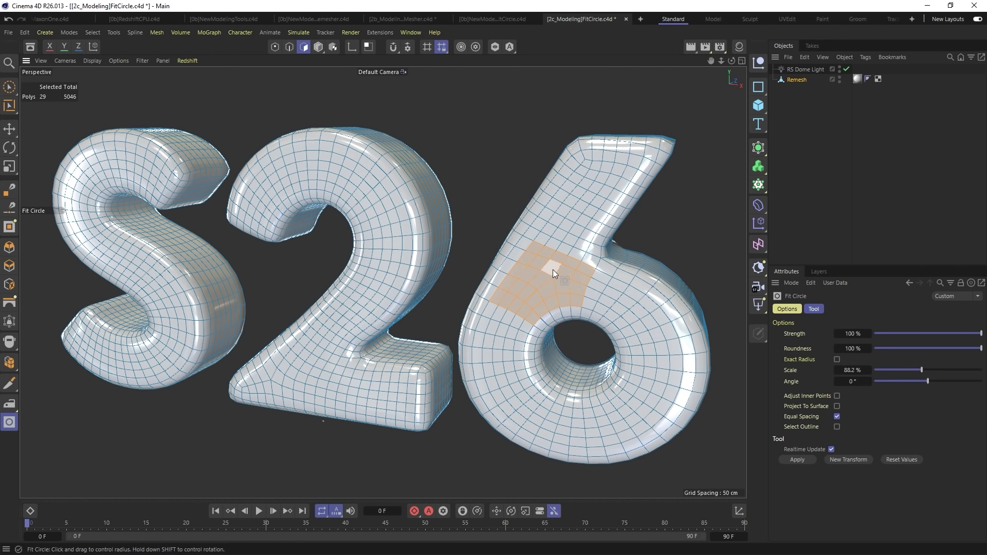
pyautogui.moveTo(554, 270); pyautogui.dragTo(532, 269)
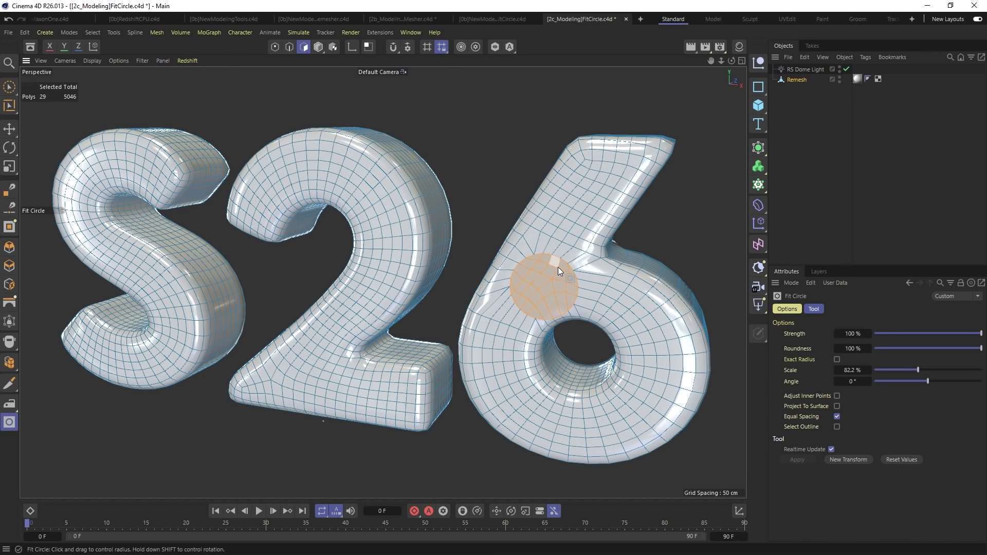
# Step: Rotate the fitted circle on the 6 by about 2.8°
pyautogui.moveTo(579, 270)
pyautogui.keyDown('alt'); pyautogui.mouseDown()
pyautogui.moveTo(505, 276)
pyautogui.moveTo(577, 280)
pyautogui.mouseUp(); pyautogui.keyUp('alt')
pyautogui.scroll(5, 577, 279)
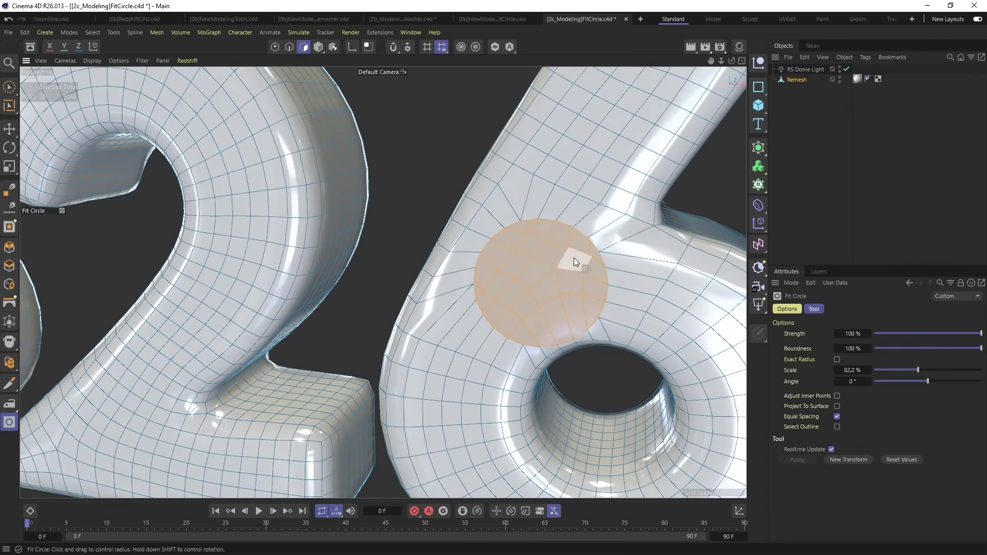
pyautogui.moveTo(574, 260)
pyautogui.keyDown('shift'); pyautogui.mouseDown()
pyautogui.moveTo(592, 255)
pyautogui.moveTo(577, 257)
pyautogui.mouseUp(); pyautogui.keyUp('shift')
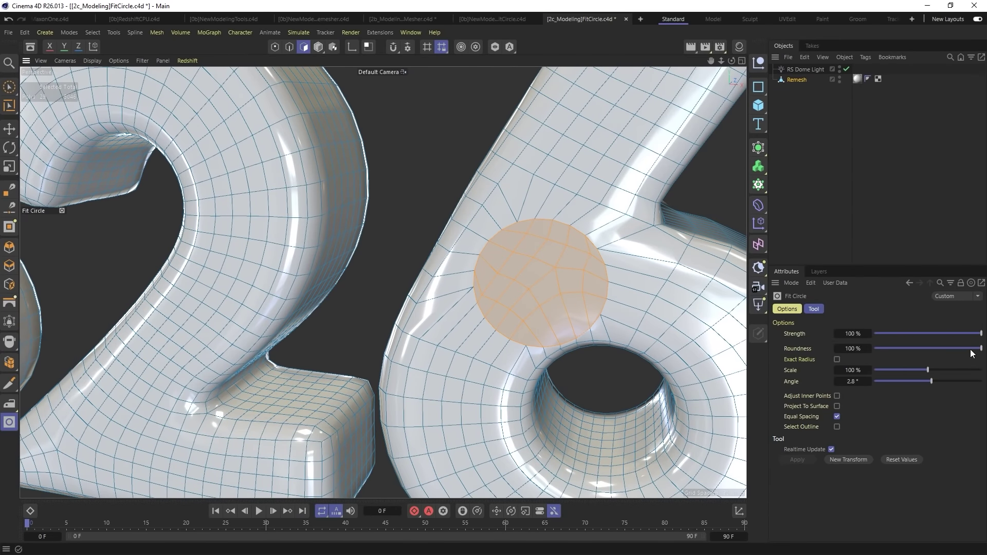
# Step: Refit the polygon circle on the 6 with Fit Circle at 100% strength, 100% roundness and 84% scale
pyautogui.moveTo(978, 350); pyautogui.dragTo(965, 331)
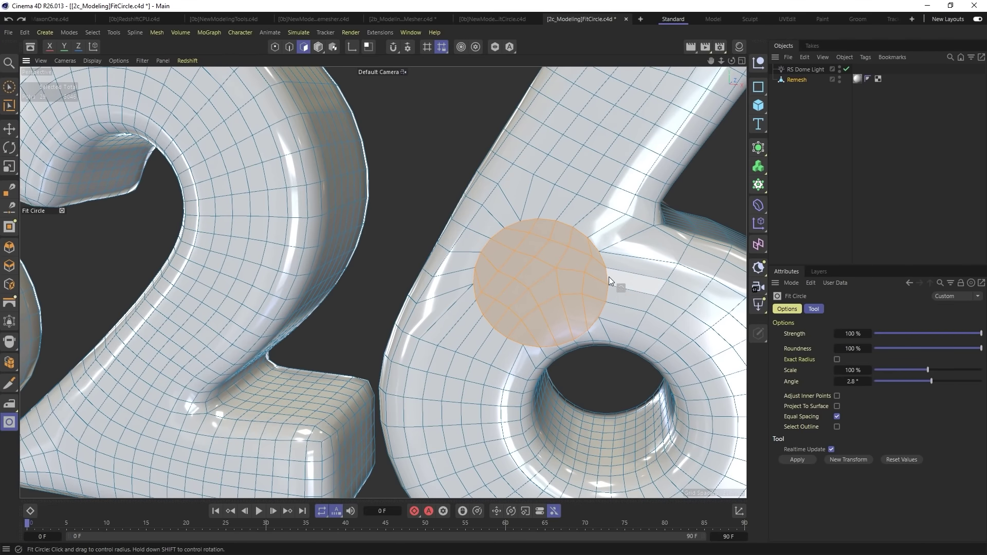
pyautogui.moveTo(609, 277)
pyautogui.mouseDown()
pyautogui.moveTo(622, 282)
pyautogui.moveTo(597, 283)
pyautogui.mouseUp()
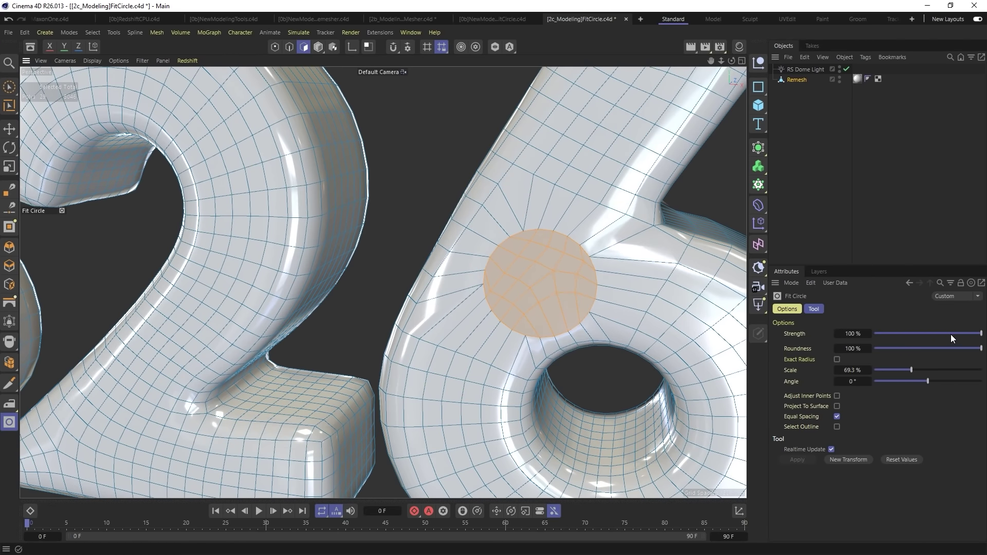
pyautogui.moveTo(952, 334); pyautogui.dragTo(981, 333)
pyautogui.moveTo(902, 371)
pyautogui.mouseDown()
pyautogui.moveTo(881, 371)
pyautogui.moveTo(951, 368)
pyautogui.moveTo(902, 366)
pyautogui.moveTo(919, 370)
pyautogui.mouseUp()
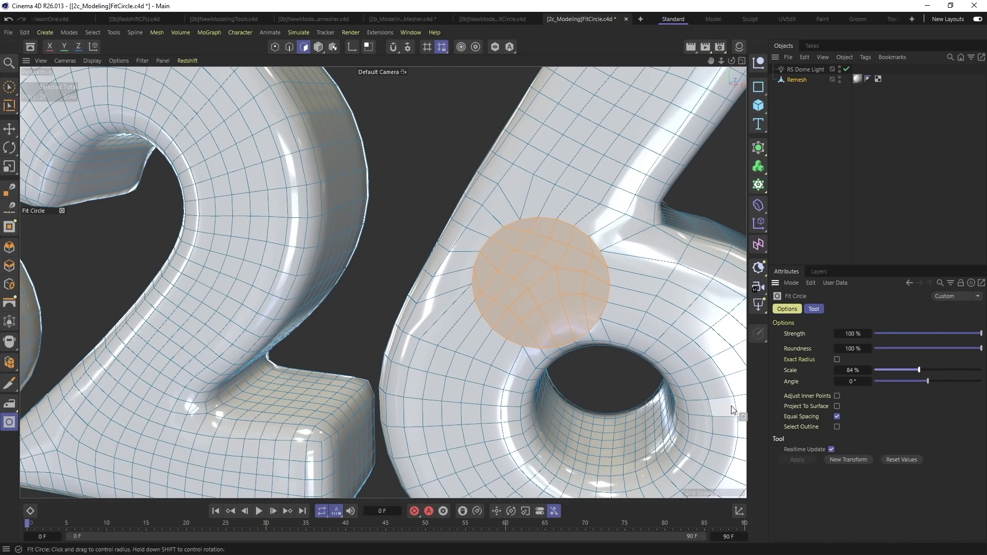
# Step: Select a polygon at the upper tip of the S and grow the selection into a patch wrapping around the tip
pyautogui.scroll(-8, 584, 249)
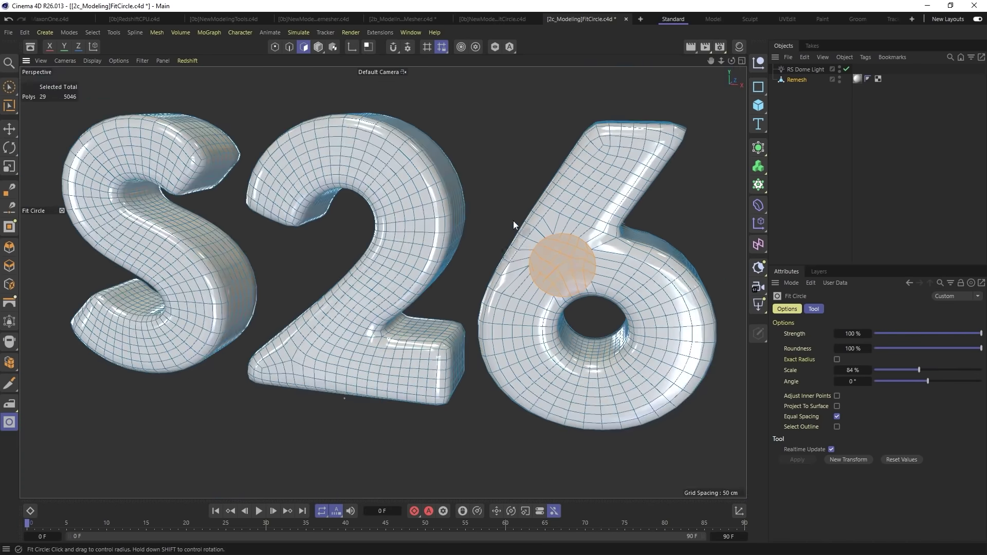
pyautogui.keyDown('alt'); pyautogui.moveTo(513, 221); pyautogui.dragTo(407, 294); pyautogui.keyUp('alt')
pyautogui.keyDown('alt'); pyautogui.moveTo(406, 295); pyautogui.dragTo(486, 278, button='right'); pyautogui.keyUp('alt')
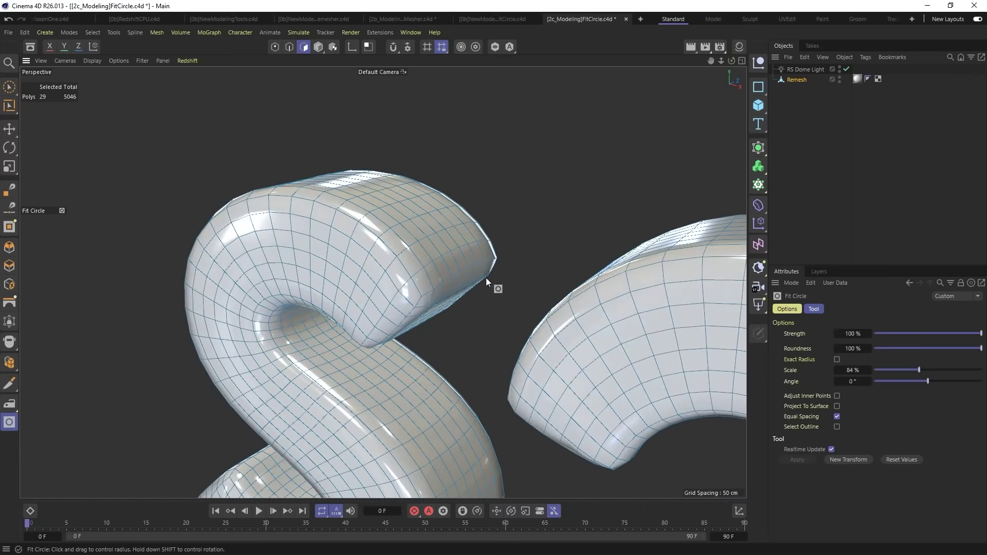
pyautogui.press('9')
pyautogui.click(419, 295)
pyautogui.press('u')
pyautogui.press('g')
pyautogui.press('u')
pyautogui.press('g')
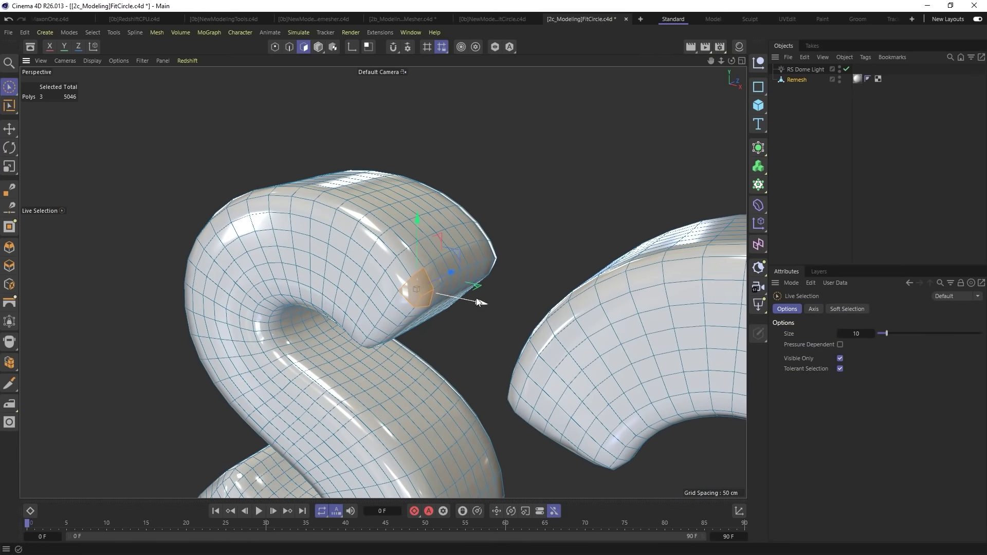
pyautogui.press('u')
pyautogui.press('u')
pyautogui.press('u')
pyautogui.press('g')
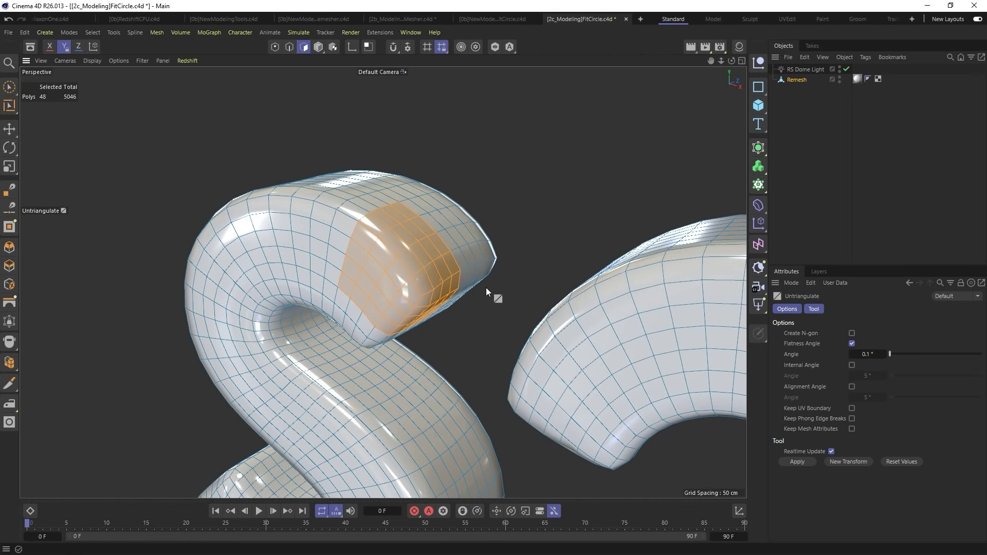
# Step: Shape the selected polygons at the S's upper tip into a circle with Fit Circle at about 86% scale
pyautogui.rightClick(425, 287)
pyautogui.click(457, 459)
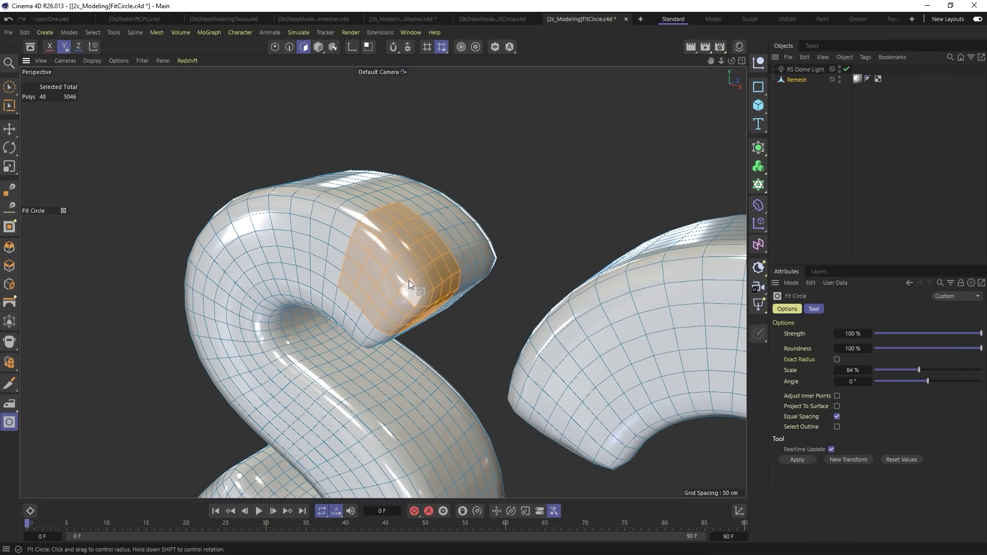
pyautogui.moveTo(405, 282); pyautogui.dragTo(485, 270)
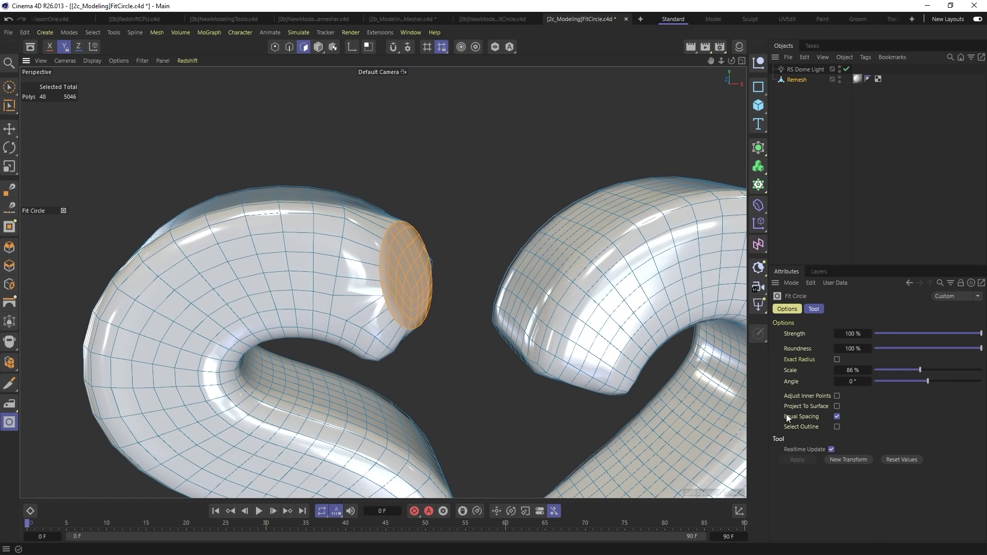
# Step: Try Project To Surface on the fitted circle at the S's tip and switch it back off
pyautogui.click(837, 406)
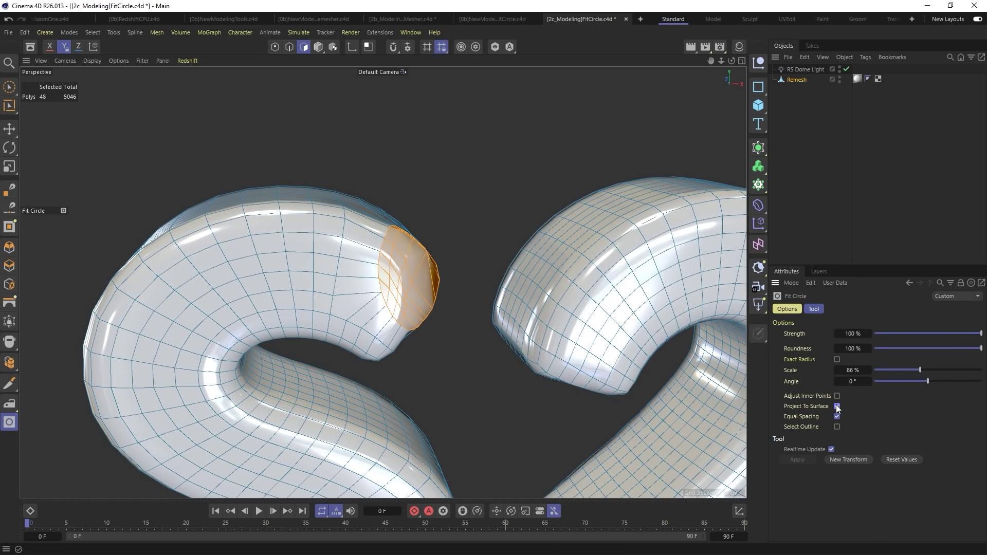
pyautogui.keyDown('alt'); pyautogui.moveTo(412, 289); pyautogui.dragTo(426, 261); pyautogui.keyUp('alt')
pyautogui.keyDown('alt'); pyautogui.moveTo(482, 286); pyautogui.dragTo(469, 263); pyautogui.keyUp('alt')
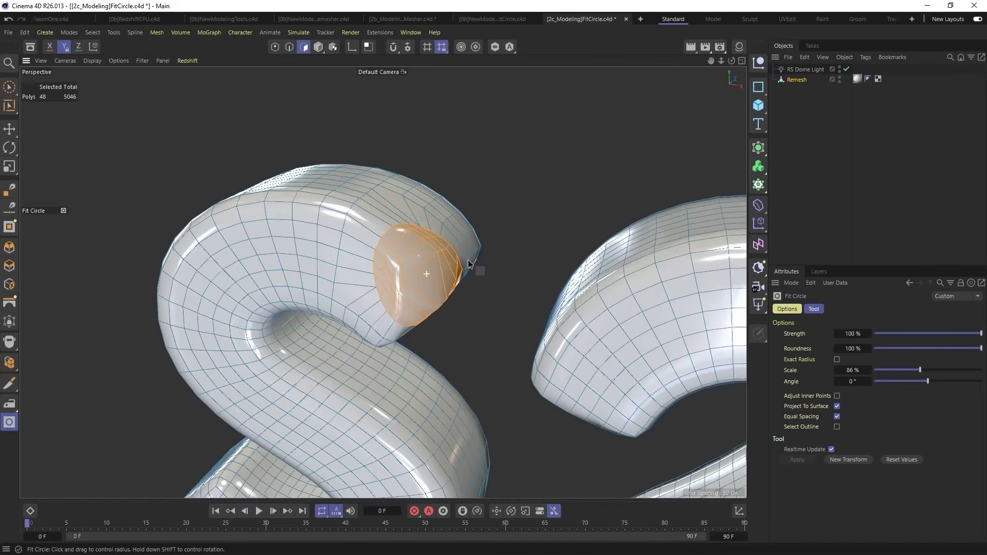
pyautogui.click(837, 406)
pyautogui.keyDown('alt'); pyautogui.moveTo(381, 275); pyautogui.dragTo(415, 292); pyautogui.keyUp('alt')
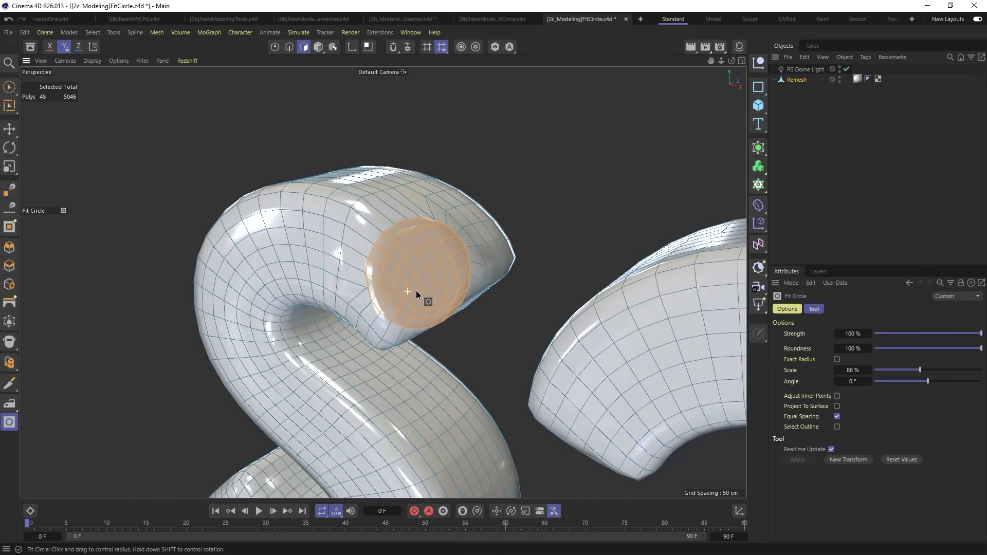
# Step: Turn off Equal Spacing for the fitted circle on the S and inspect the spacing of its outline points
pyautogui.scroll(2, 415, 291)
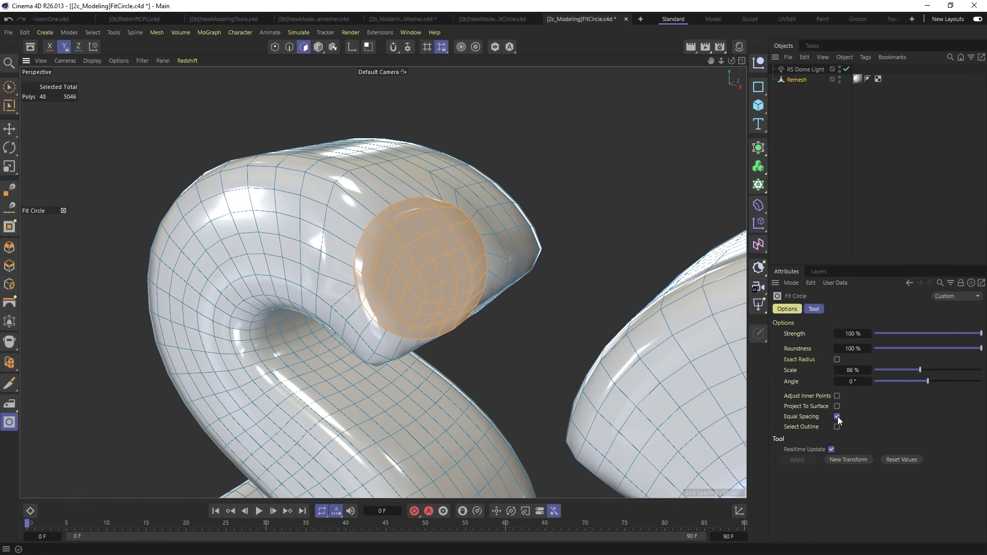
pyautogui.keyDown('alt'); pyautogui.moveTo(399, 239); pyautogui.dragTo(387, 205); pyautogui.keyUp('alt')
pyautogui.keyDown('alt'); pyautogui.moveTo(369, 248); pyautogui.dragTo(449, 215); pyautogui.keyUp('alt')
pyautogui.click(837, 417)
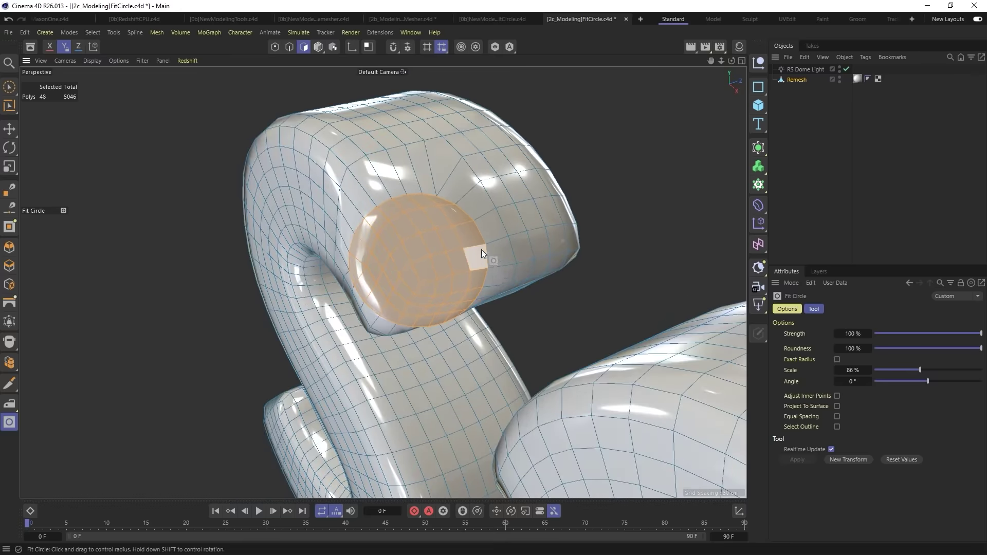
pyautogui.click(419, 195)
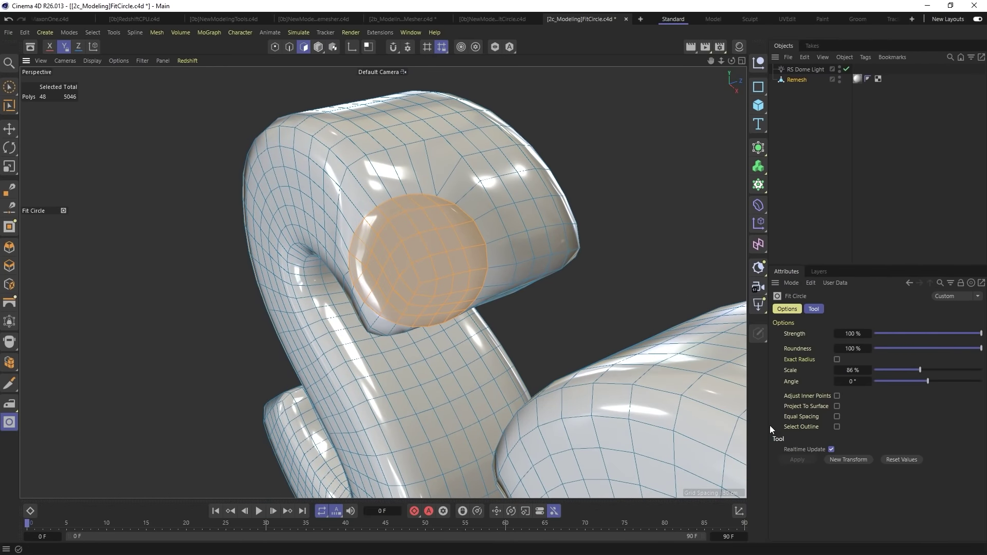
pyautogui.keyDown('alt'); pyautogui.moveTo(421, 299); pyautogui.dragTo(449, 236); pyautogui.keyUp('alt')
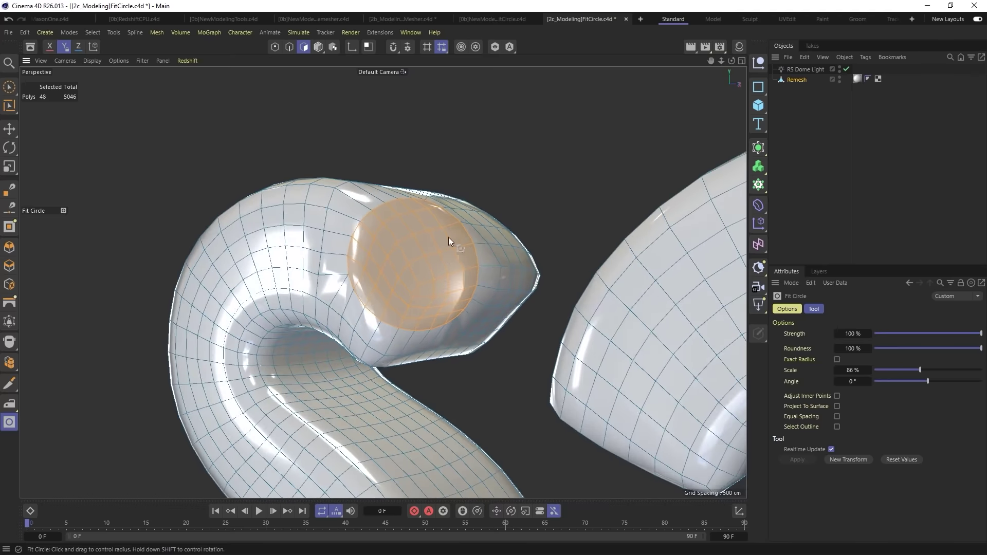
# Step: Enable Adjust Inner Points for the fitted circle on the S, comparing the inner mesh with and without it
pyautogui.click(837, 396)
pyautogui.keyDown('alt'); pyautogui.moveTo(445, 279); pyautogui.dragTo(452, 276); pyautogui.keyUp('alt')
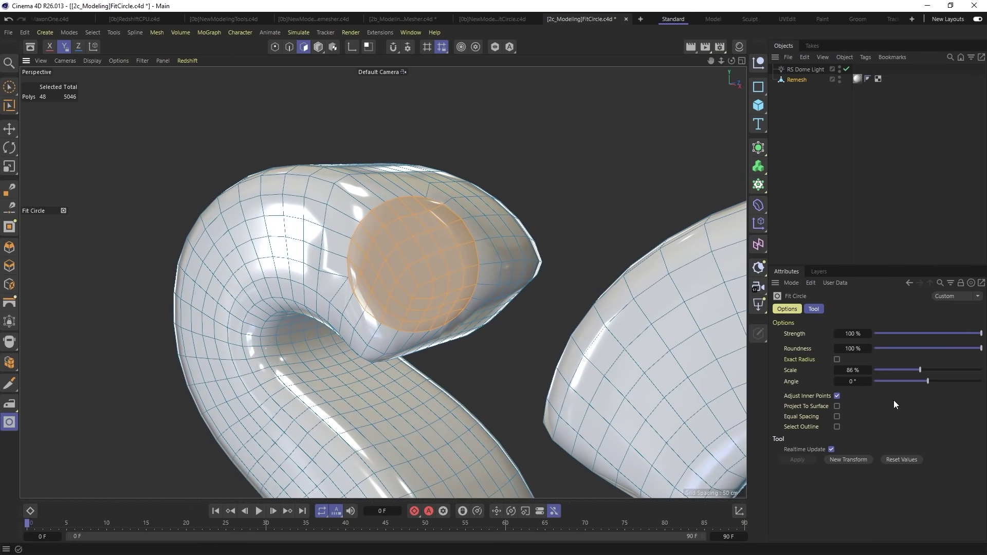
pyautogui.click(837, 396)
pyautogui.click(837, 396)
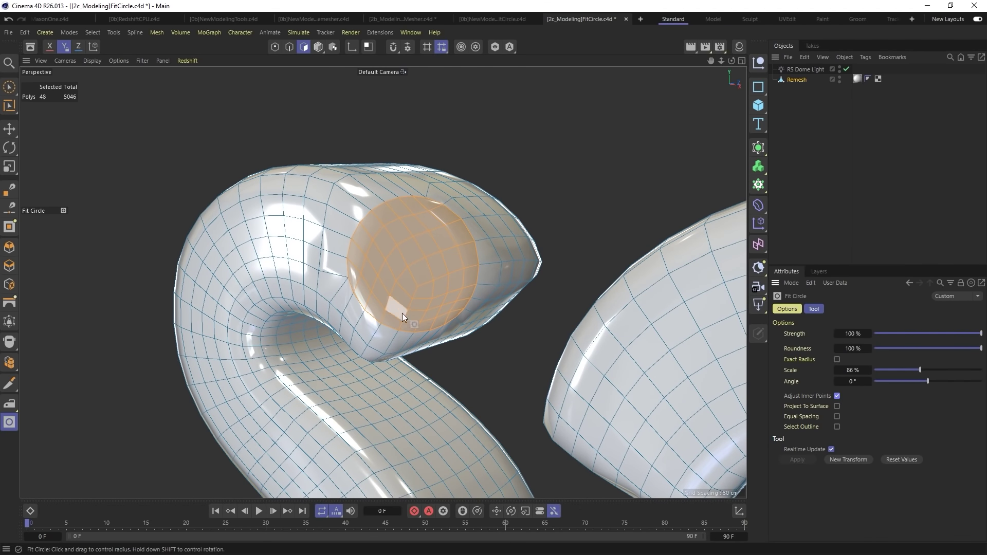
pyautogui.keyDown('alt'); pyautogui.moveTo(419, 260); pyautogui.dragTo(457, 271); pyautogui.keyUp('alt')
pyautogui.keyDown('alt'); pyautogui.moveTo(458, 270); pyautogui.dragTo(388, 300, button='right'); pyautogui.keyUp('alt')
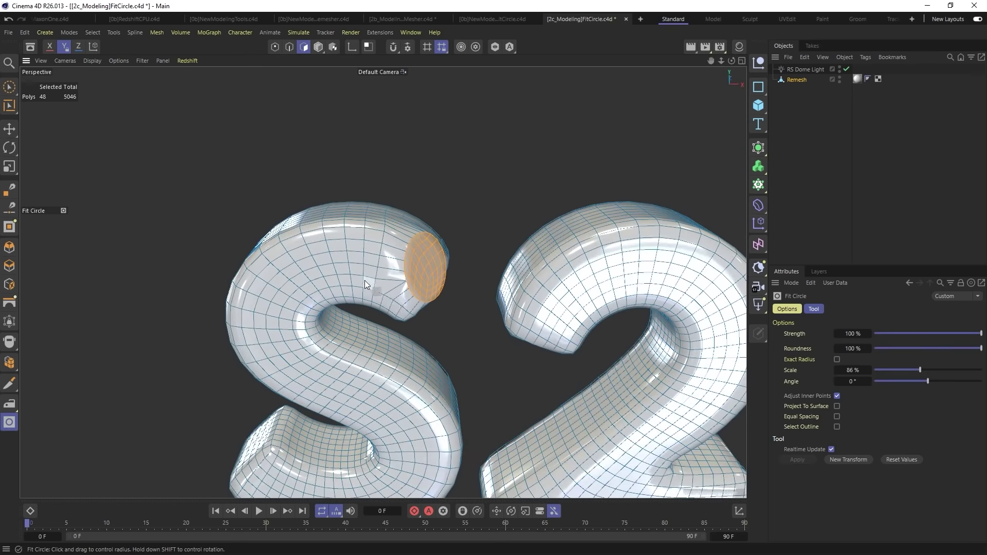
# Step: Try Fit Circle in point mode on points across the upper arc of the 2 at about 114.8% scale, and undo it
pyautogui.scroll(5, 531, 257)
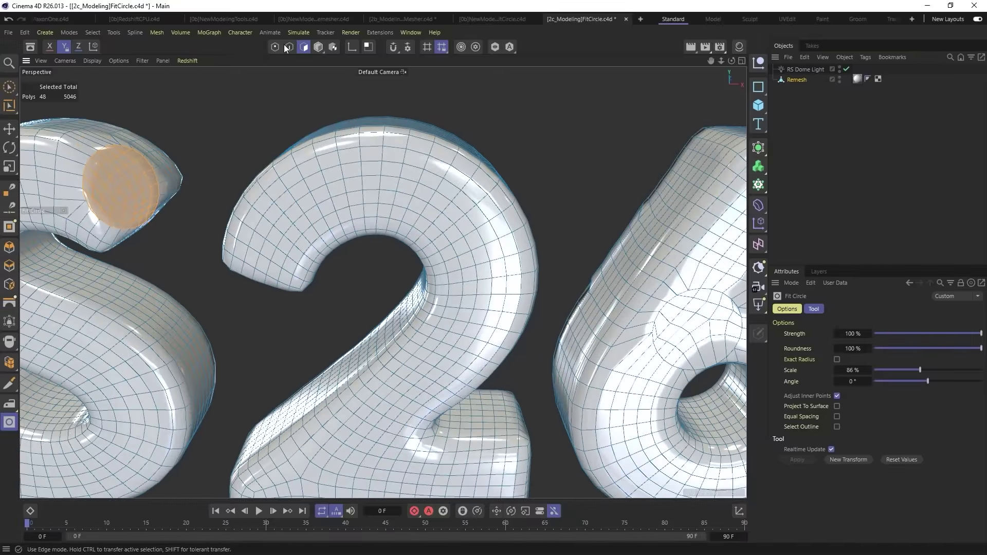
pyautogui.click(286, 48)
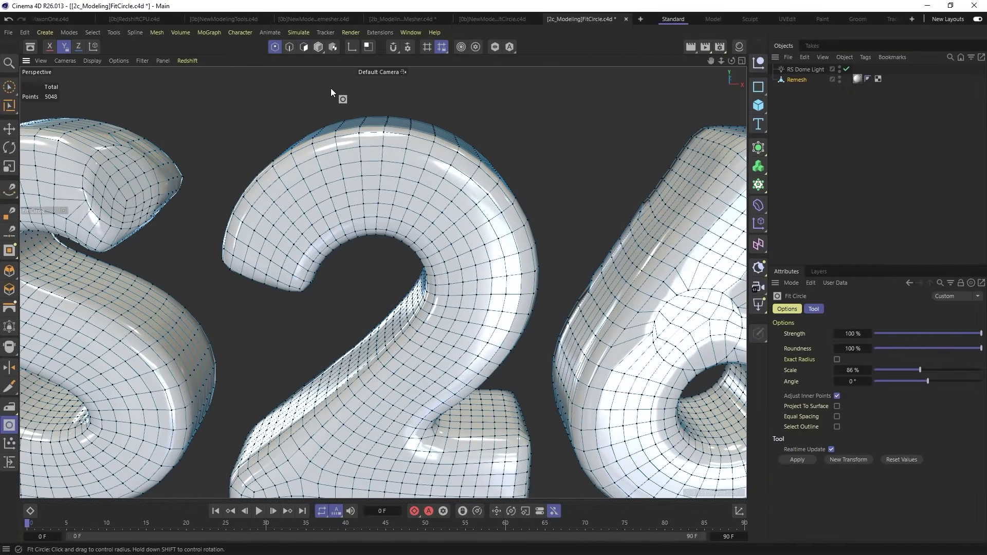
pyautogui.rightClick(422, 212)
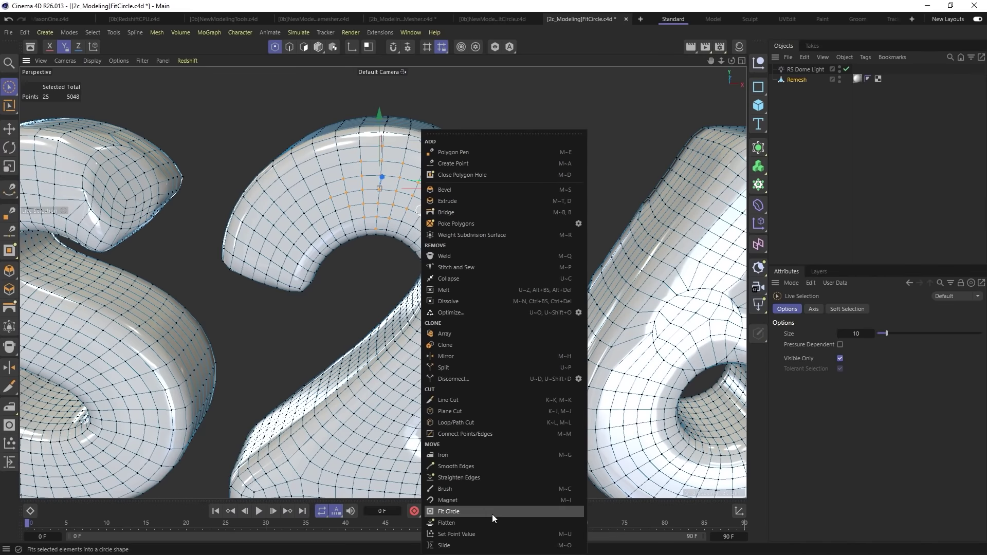
pyautogui.click(477, 509)
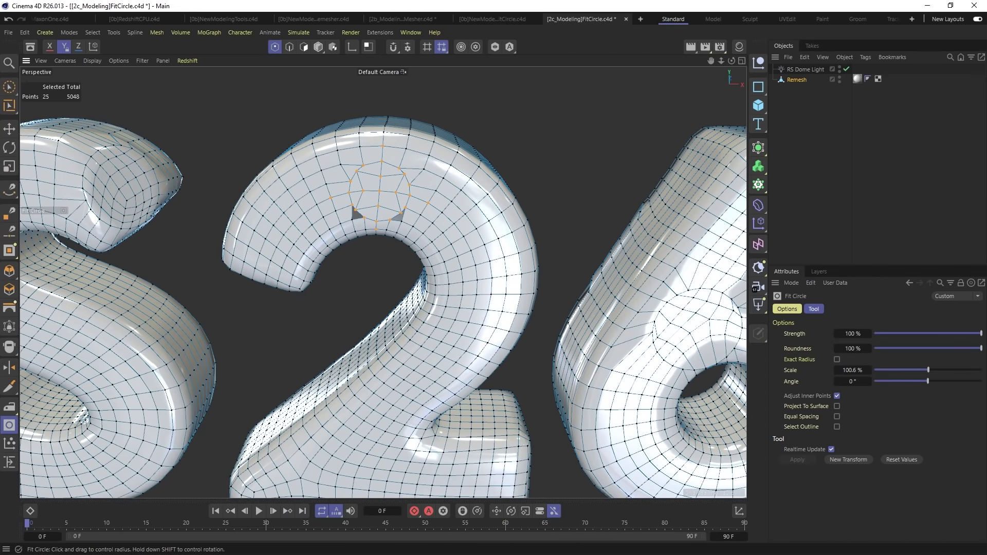
pyautogui.moveTo(470, 216)
pyautogui.mouseDown()
pyautogui.moveTo(494, 216)
pyautogui.moveTo(470, 216)
pyautogui.mouseUp()
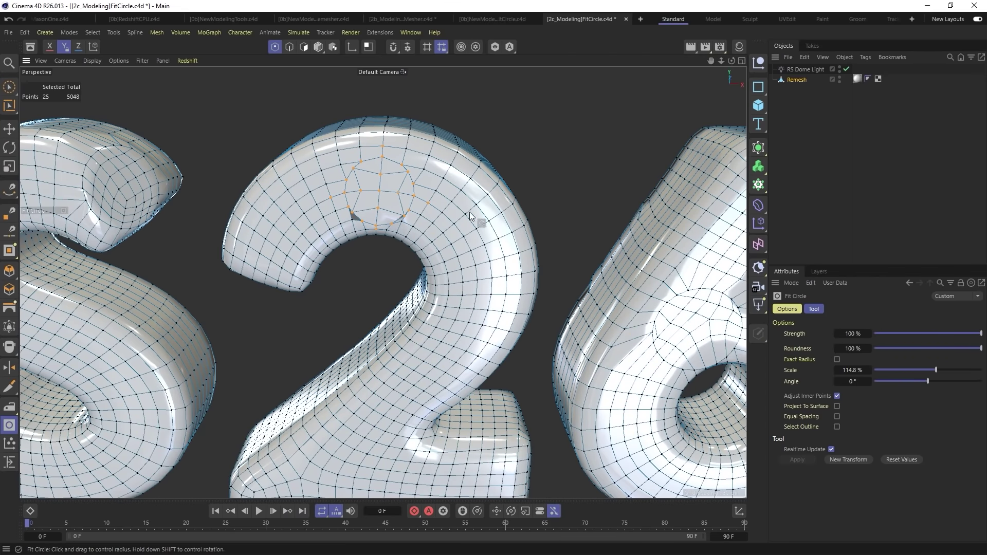
pyautogui.hotkey('ctrl', 'z')
# Step: Save the Fit Circle scene and briefly show the [0b]NewModelingTools_ClosePolygonHole.c4d title scene before closing it
pyautogui.keyDown('alt'); pyautogui.moveTo(529, 277); pyautogui.dragTo(387, 210, button='middle'); pyautogui.keyUp('alt')
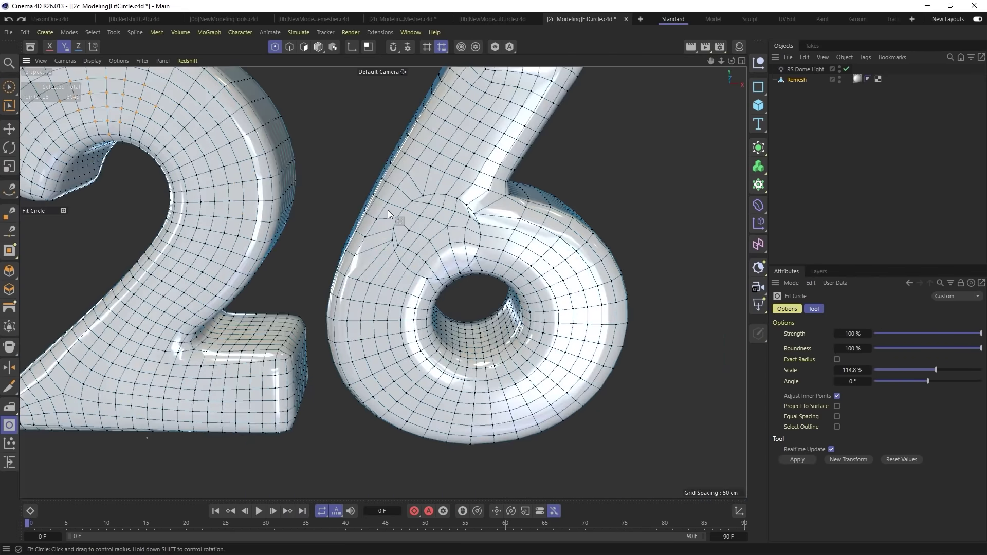
pyautogui.hotkey('ctrl', 's')
pyautogui.hotkey('ctrl', 'd')
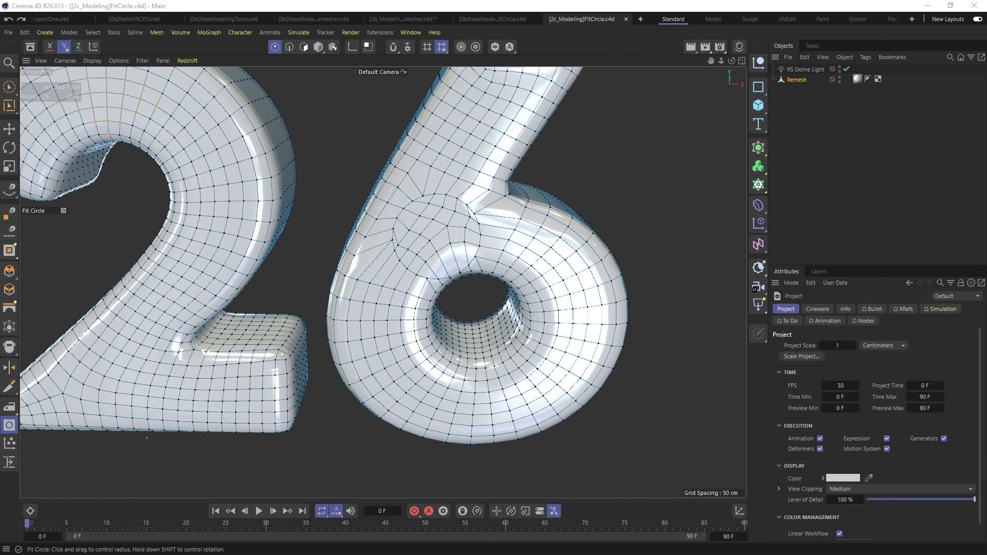
pyautogui.moveTo(322, 199); pyautogui.dragTo(218, 160)
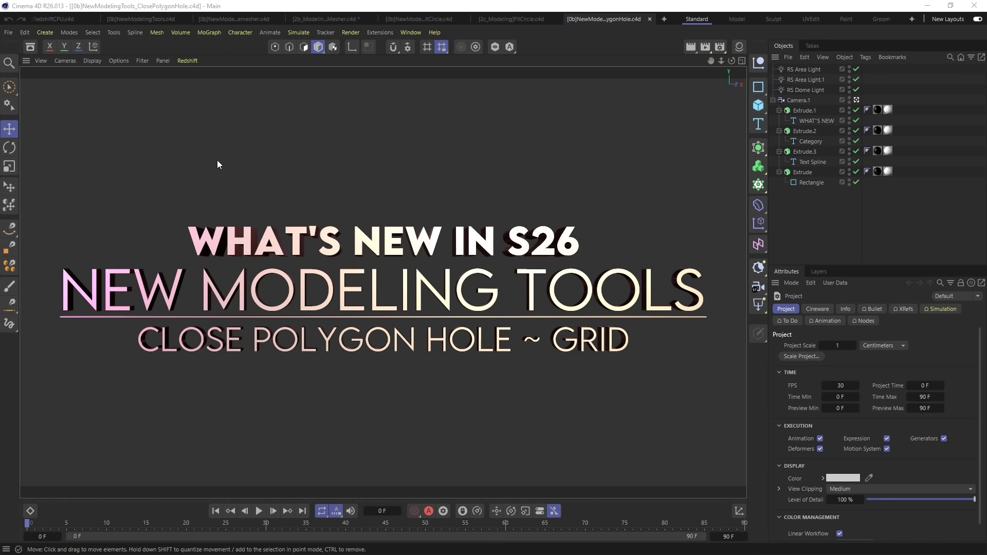
pyautogui.click(650, 19)
# Step: Select the polygons inside the fitted circle on the 6 in polygon mode and delete them to leave a round hole
pyautogui.click(303, 48)
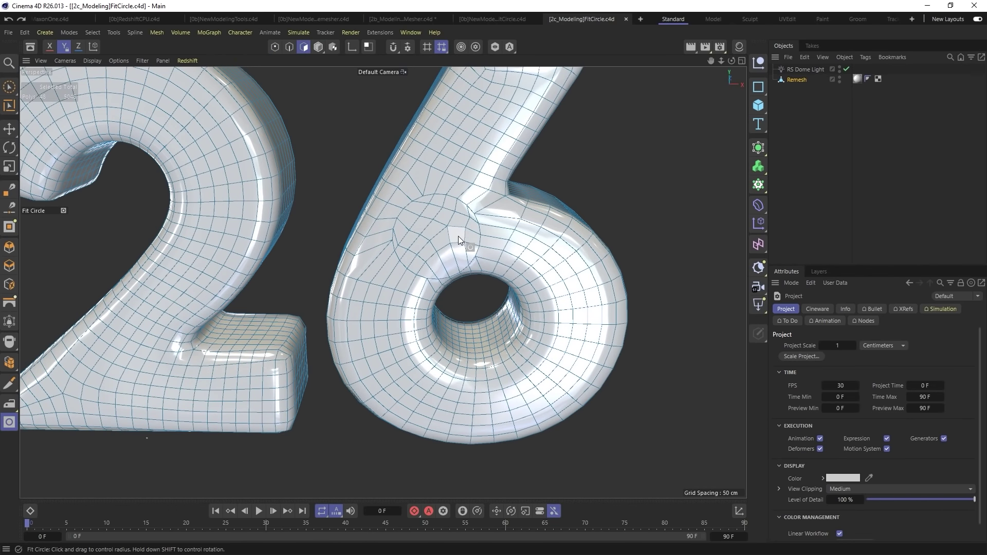
pyautogui.press('9')
pyautogui.click(467, 218)
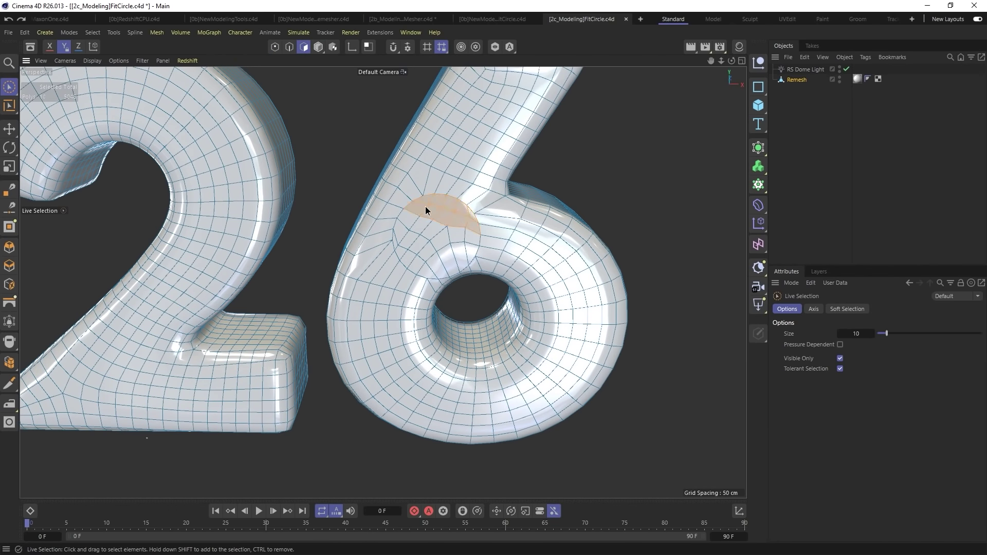
pyautogui.moveTo(399, 231)
pyautogui.mouseDown()
pyautogui.moveTo(400, 249)
pyautogui.moveTo(431, 267)
pyautogui.moveTo(420, 225)
pyautogui.mouseUp()
pyautogui.keyDown('ctrl'); pyautogui.click(382, 226); pyautogui.keyUp('ctrl')
pyautogui.moveTo(375, 272)
pyautogui.keyDown('ctrl'); pyautogui.mouseDown()
pyautogui.moveTo(389, 274)
pyautogui.moveTo(342, 251)
pyautogui.moveTo(400, 274)
pyautogui.mouseUp(); pyautogui.keyUp('ctrl')
pyautogui.press('Delete')
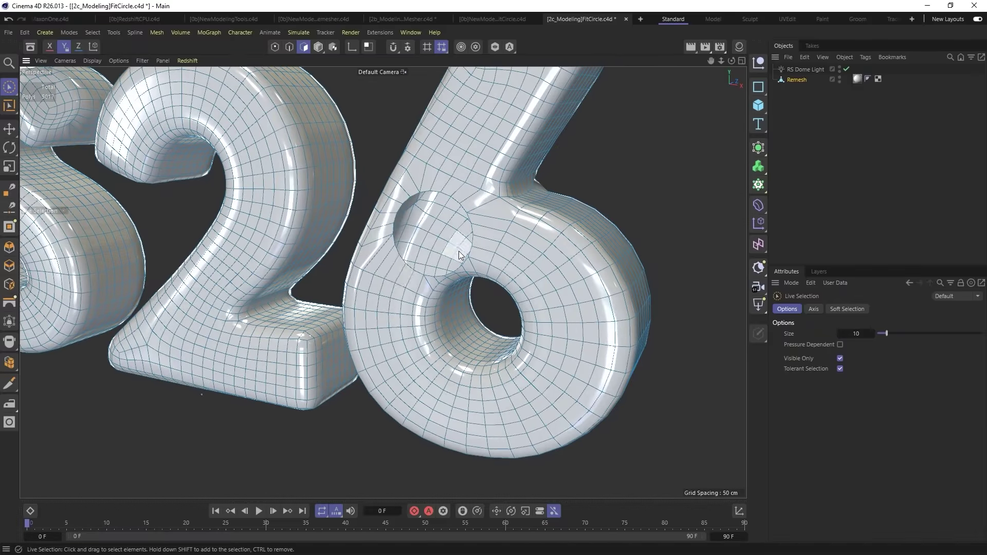
# Step: Fill the round hole on the 6 with Close Polygon Hole using the Grid polygon type
pyautogui.press('m')
pyautogui.press('d')
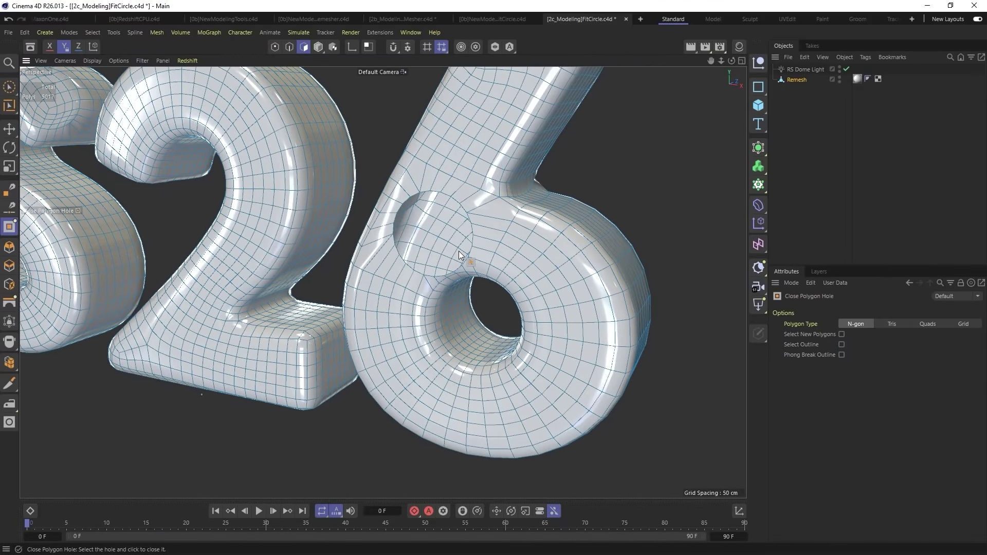
pyautogui.press('m')
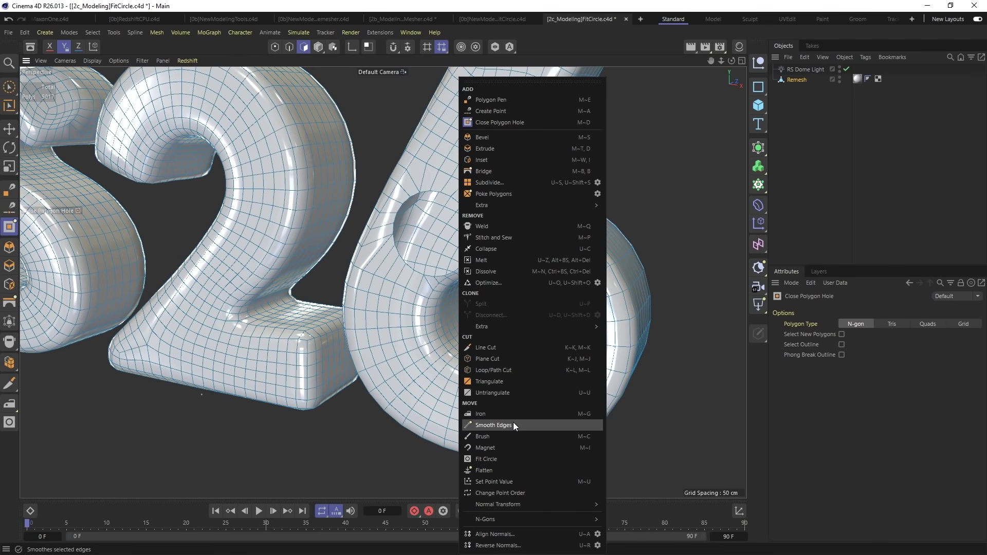
pyautogui.click(589, 126)
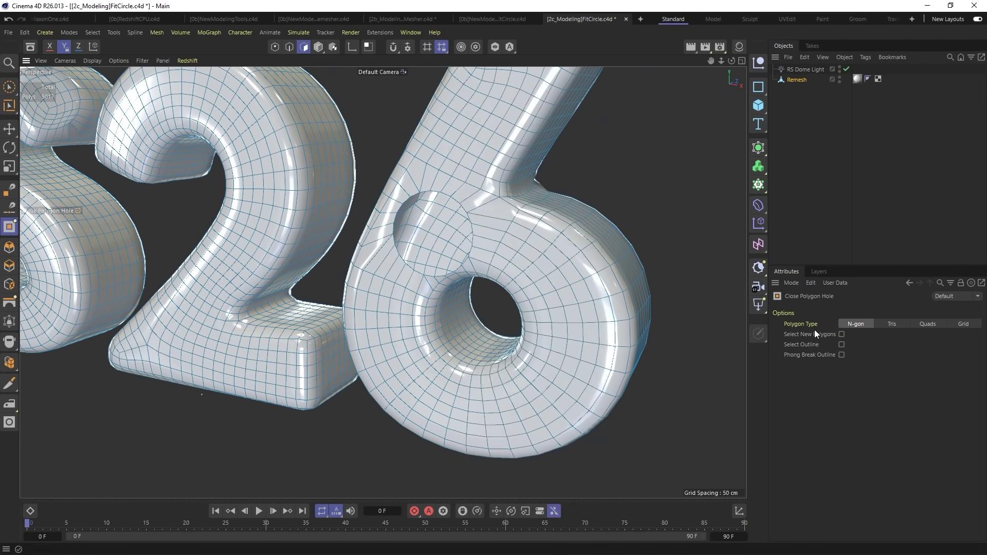
pyautogui.click(963, 324)
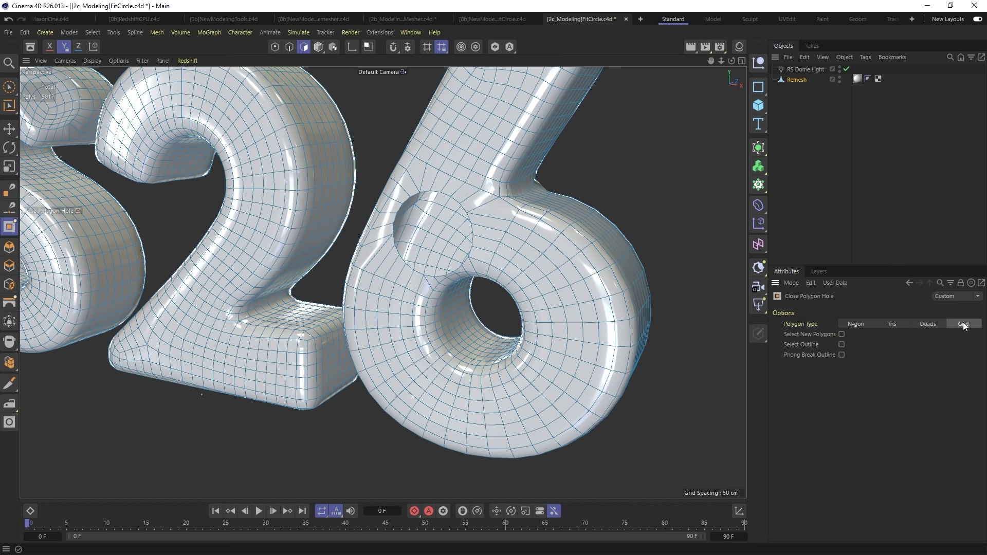
pyautogui.click(455, 203)
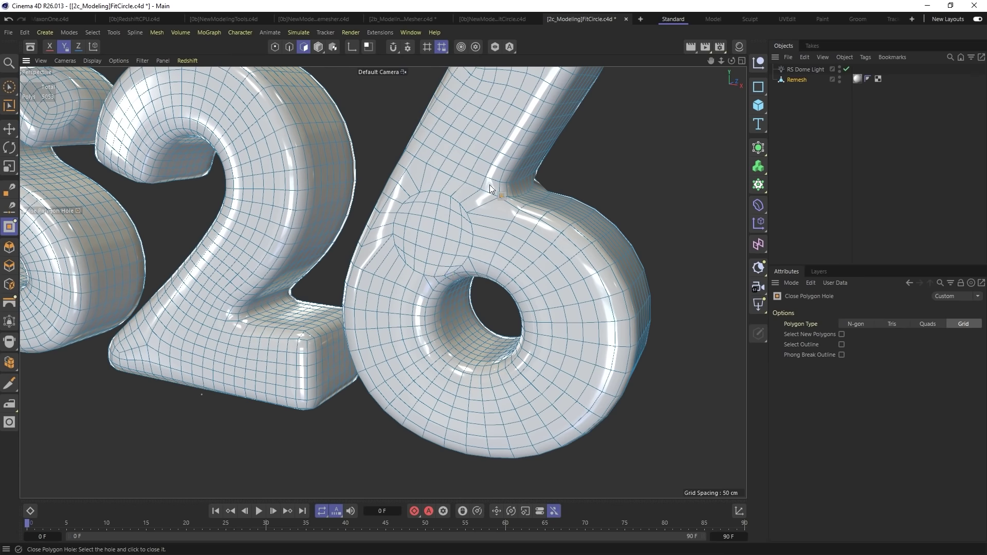
# Step: Select an irregular strip of polygons along the front curve of the 2 and delete them
pyautogui.keyDown('alt'); pyautogui.moveTo(384, 169); pyautogui.dragTo(344, 90); pyautogui.keyUp('alt')
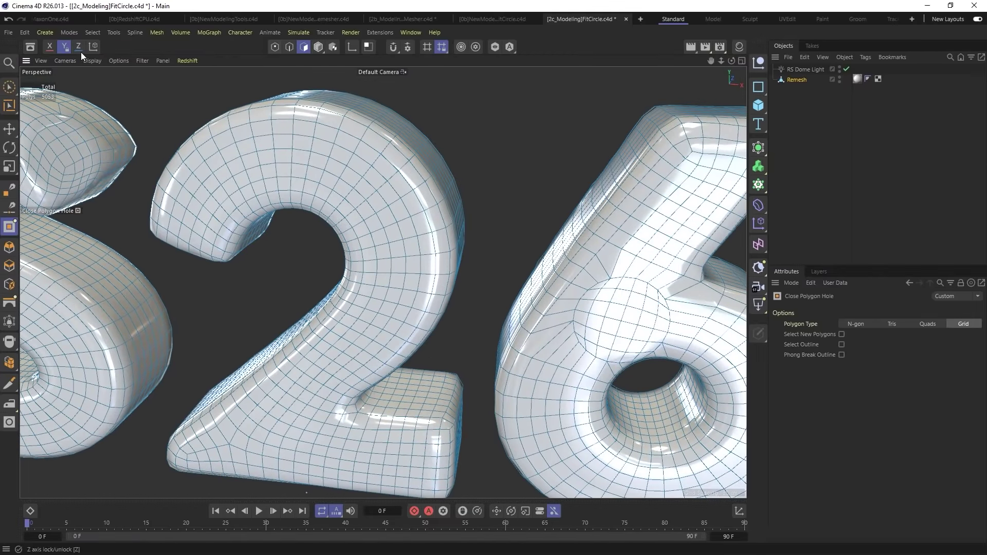
pyautogui.click(9, 87)
pyautogui.moveTo(304, 147)
pyautogui.mouseDown()
pyautogui.moveTo(375, 185)
pyautogui.moveTo(387, 278)
pyautogui.moveTo(332, 362)
pyautogui.mouseUp()
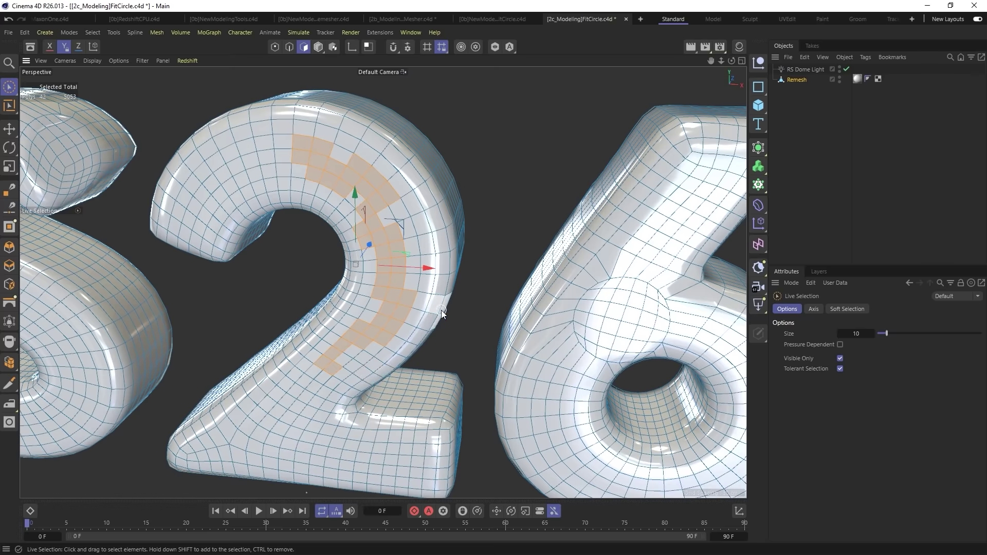
pyautogui.press('Delete')
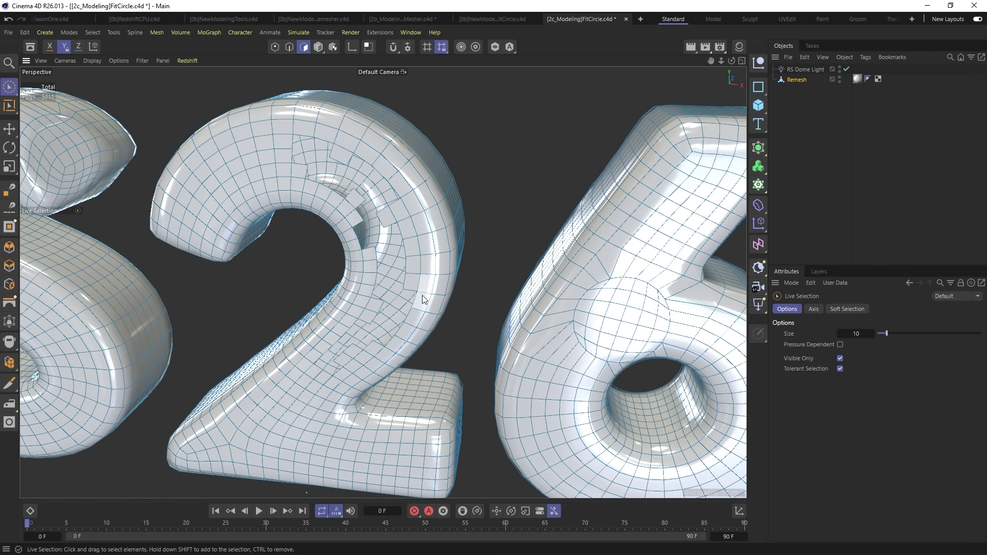
# Step: Close the jagged hole on the front of the 2 with Close Polygon Hole, trying N-gon before filling it with Grid
pyautogui.press('m')
pyautogui.press('d')
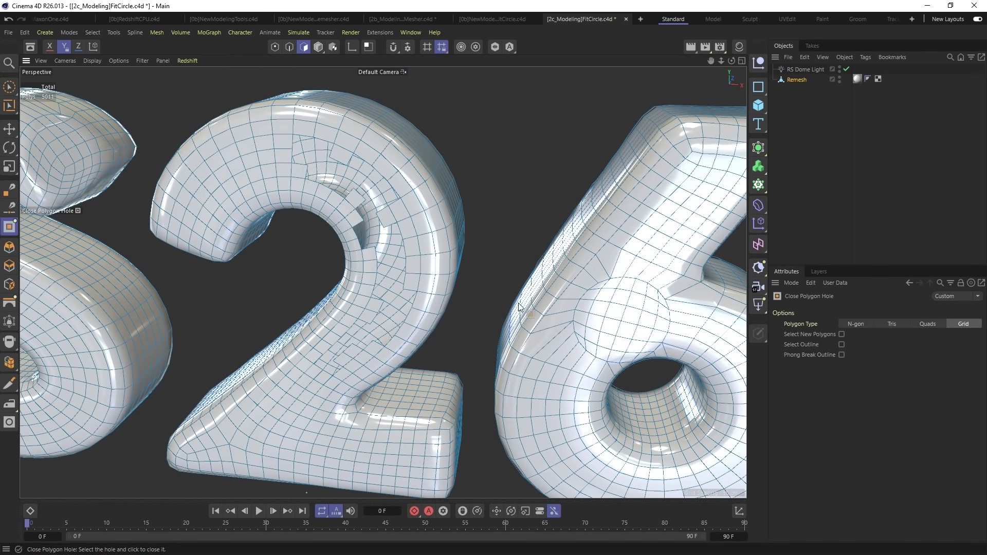
pyautogui.click(848, 323)
pyautogui.click(378, 214)
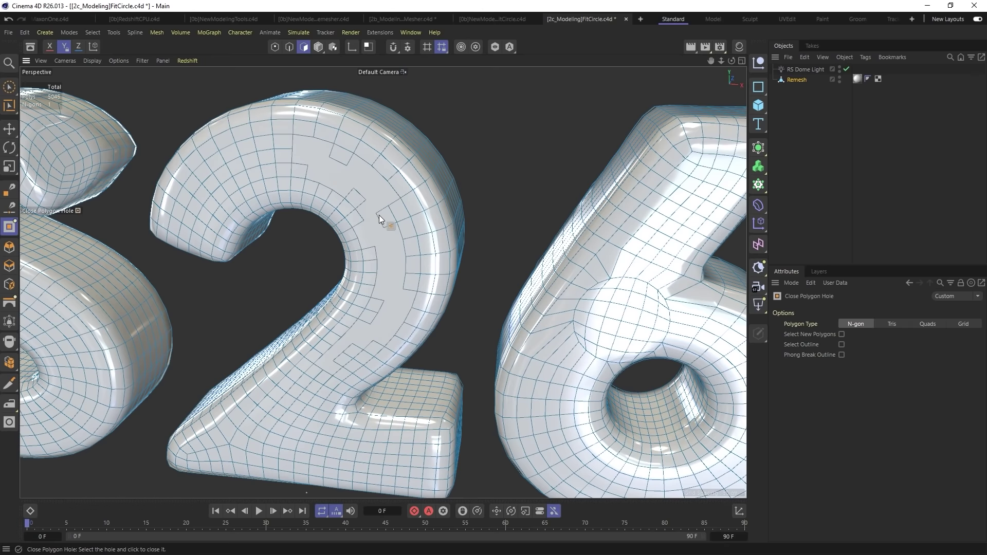
pyautogui.click(960, 324)
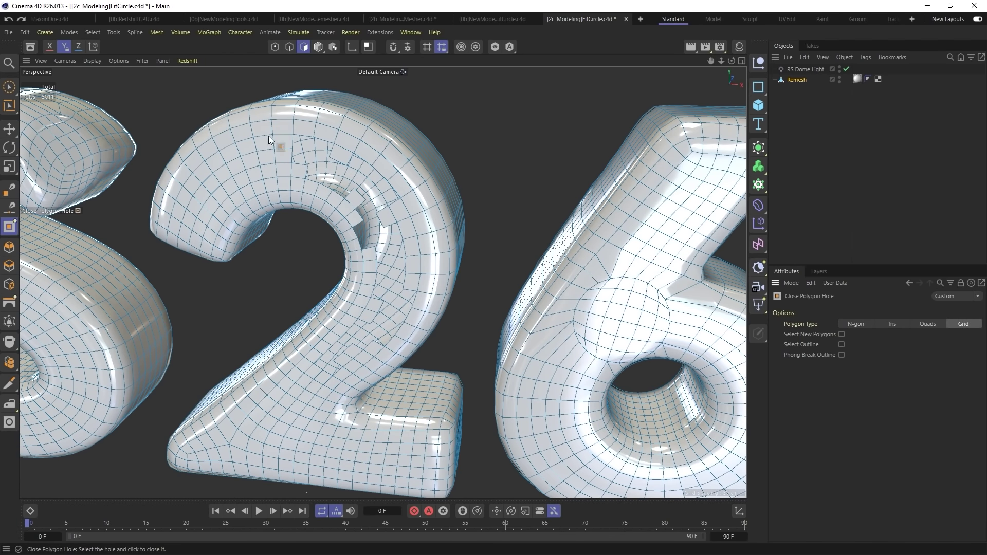
pyautogui.click(335, 159)
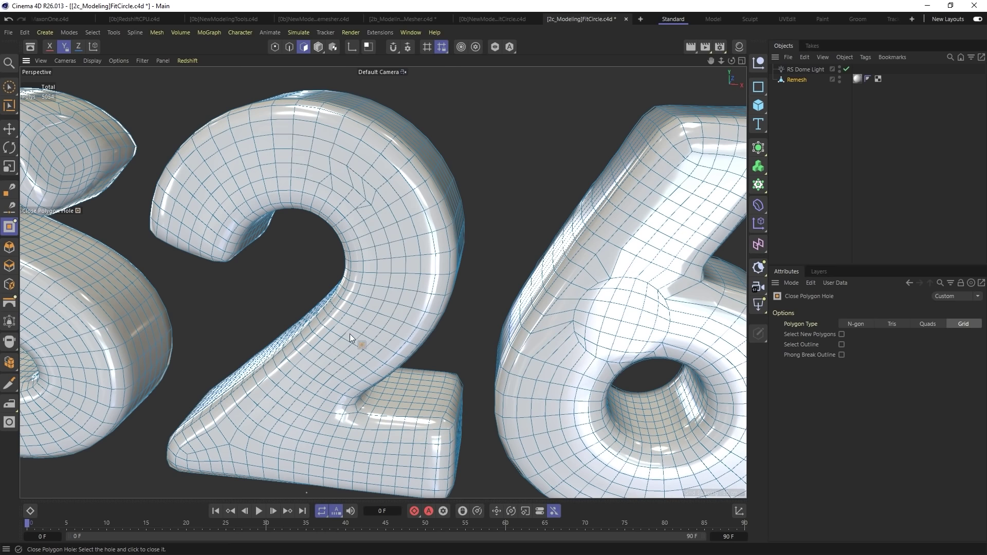
# Step: Select a jagged strip of polygons along the outer top side of the 2 and delete them
pyautogui.keyDown('alt'); pyautogui.moveTo(396, 270); pyautogui.dragTo(412, 233); pyautogui.keyUp('alt')
pyautogui.scroll(5, 359, 337)
pyautogui.keyDown('alt'); pyautogui.moveTo(359, 339); pyautogui.dragTo(280, 210); pyautogui.keyUp('alt')
pyautogui.press('space')
pyautogui.click(276, 208)
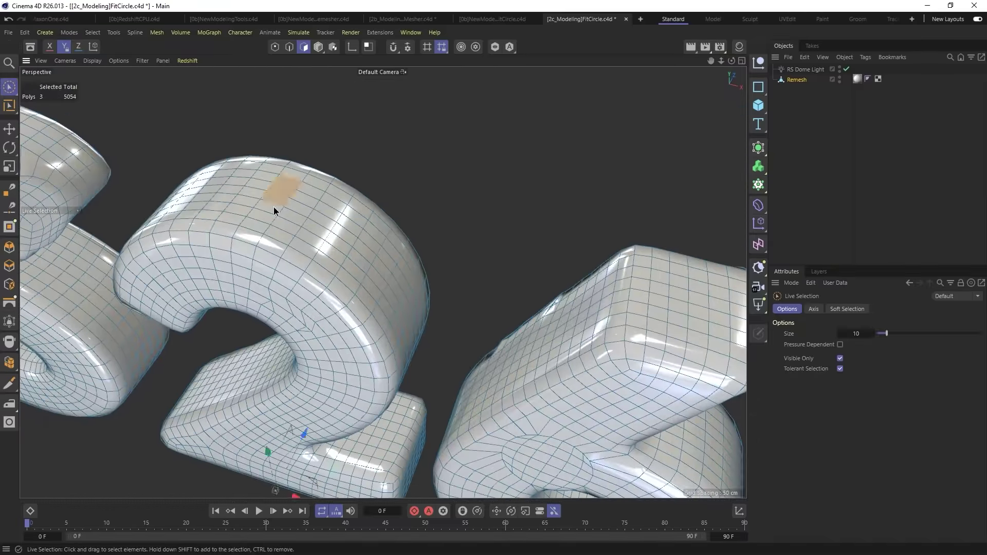
pyautogui.moveTo(352, 257); pyautogui.dragTo(412, 343)
pyautogui.press('Delete')
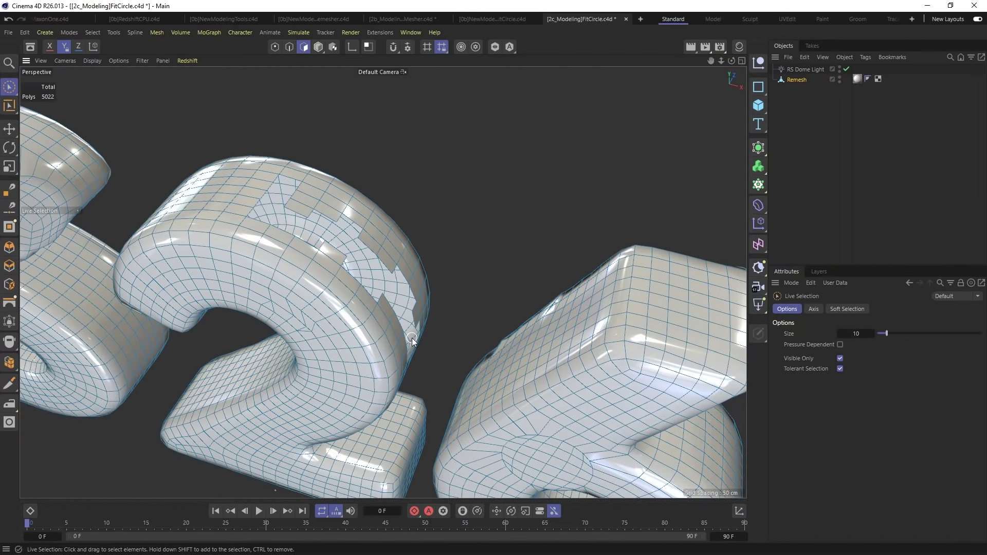
# Step: Fill the jagged hole on the outer side of the 2 with Close Polygon Hole using the Grid polygon type
pyautogui.rightClick(413, 342)
pyautogui.click(414, 323)
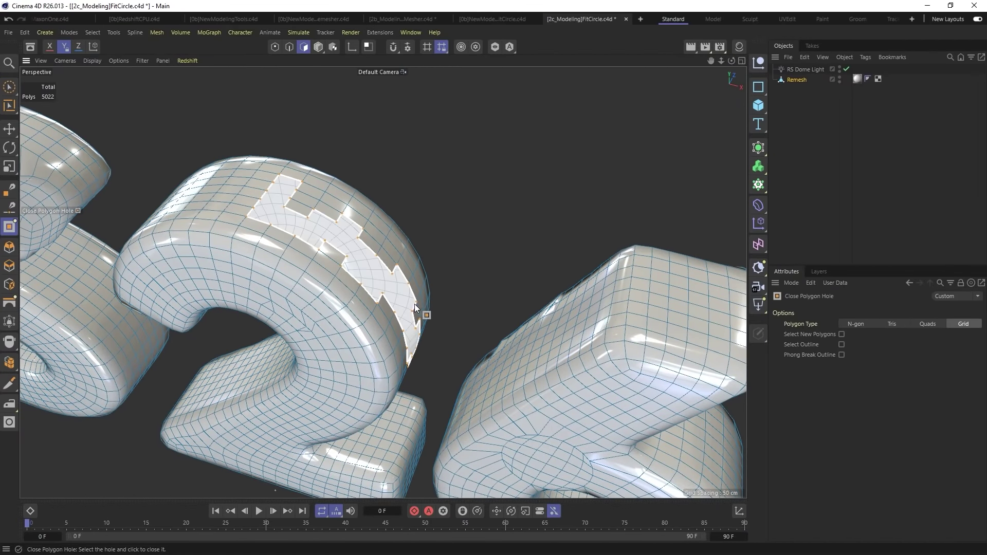
pyautogui.click(416, 307)
# Step: Delete a patch of polygons on the curved top side of the S and refill the hole with a Grid fill
pyautogui.keyDown('alt'); pyautogui.moveTo(415, 307); pyautogui.dragTo(366, 183); pyautogui.keyUp('alt')
pyautogui.press('space')
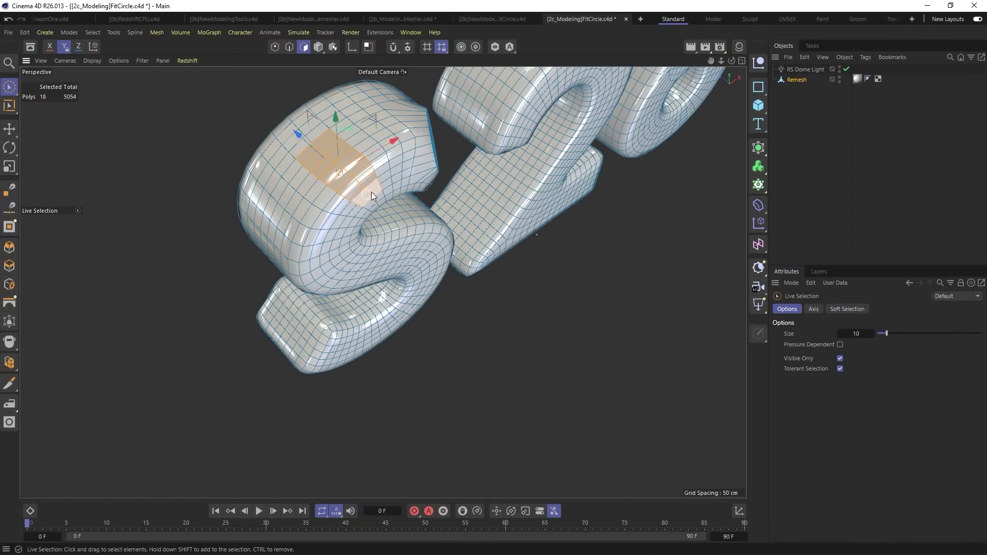
pyautogui.press('Delete')
pyautogui.press('space')
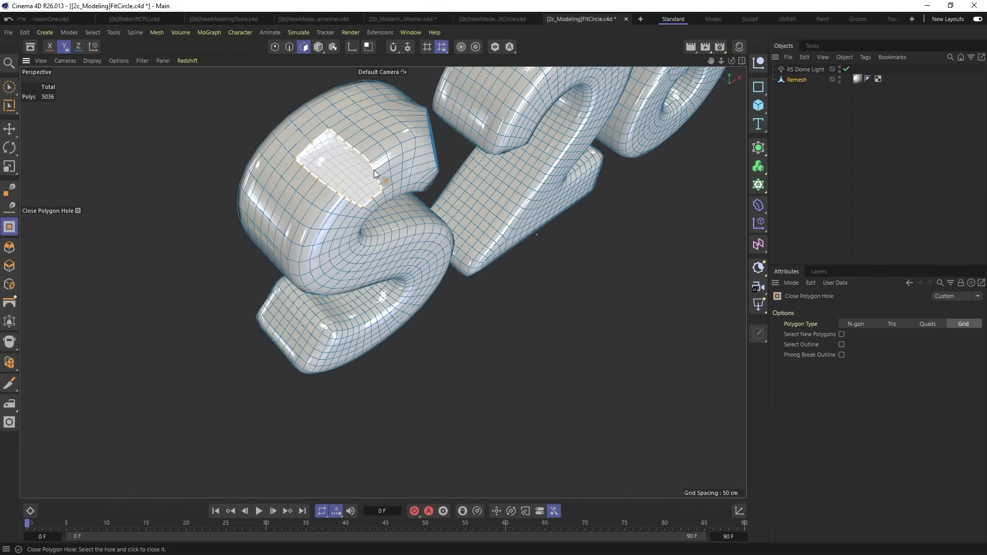
pyautogui.click(375, 170)
# Step: Select all the polygons inside the filled circle on the front of the 6
pyautogui.keyDown('alt'); pyautogui.moveTo(368, 172); pyautogui.dragTo(323, 124); pyautogui.keyUp('alt')
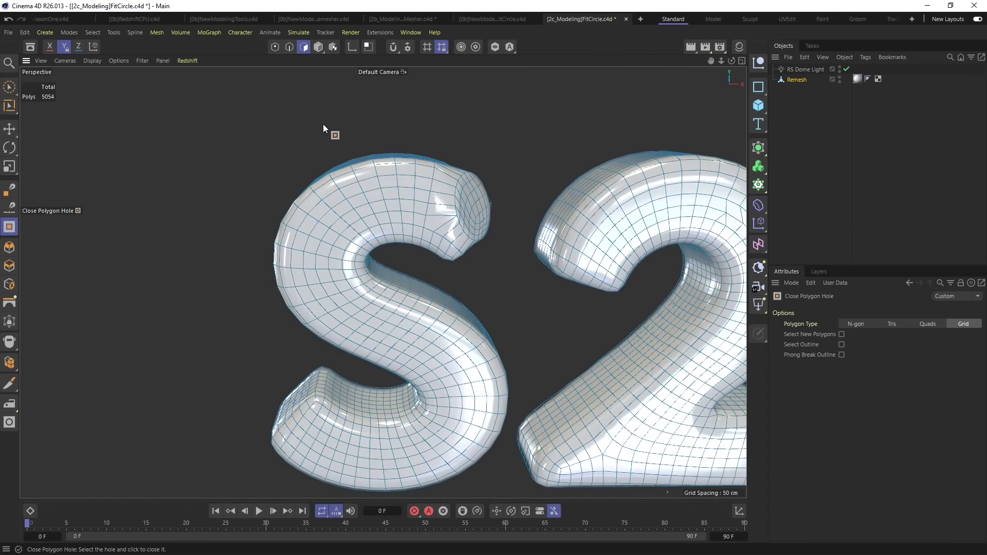
pyautogui.keyDown('alt'); pyautogui.moveTo(554, 211); pyautogui.dragTo(480, 220); pyautogui.keyUp('alt')
pyautogui.keyDown('alt'); pyautogui.moveTo(535, 243); pyautogui.dragTo(486, 239); pyautogui.keyUp('alt')
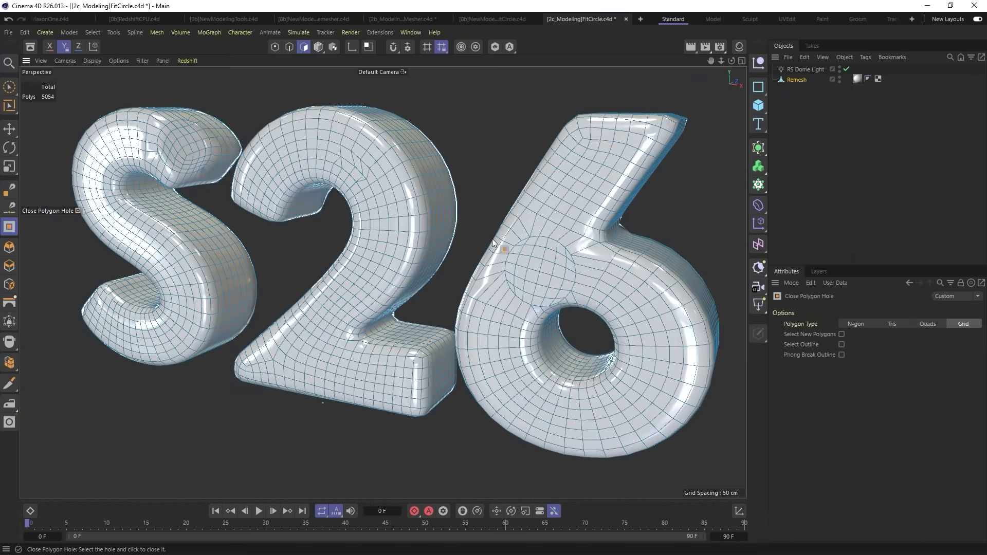
pyautogui.scroll(6, 521, 265)
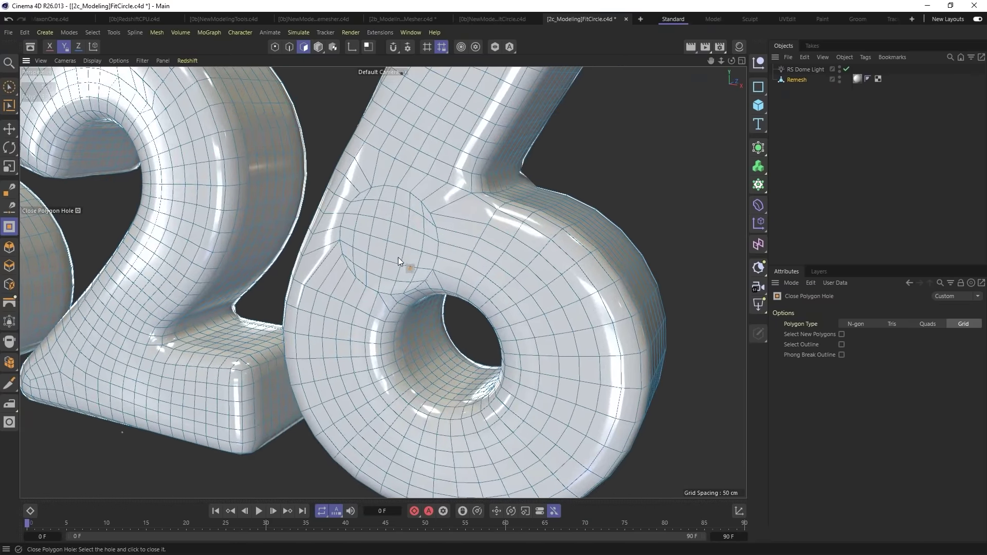
pyautogui.keyDown('alt'); pyautogui.moveTo(246, 190); pyautogui.dragTo(400, 181); pyautogui.keyUp('alt')
pyautogui.press('9')
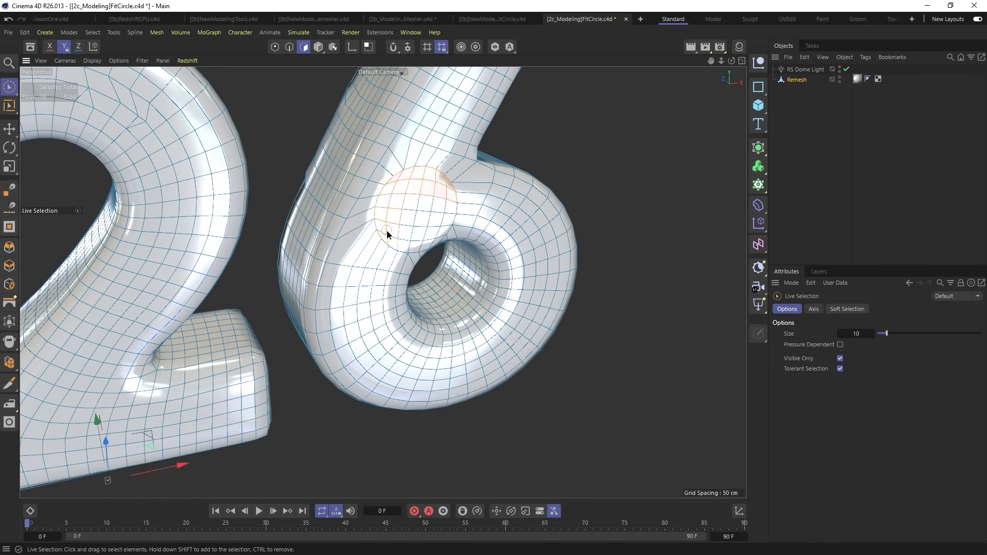
pyautogui.moveTo(425, 242); pyautogui.dragTo(440, 236)
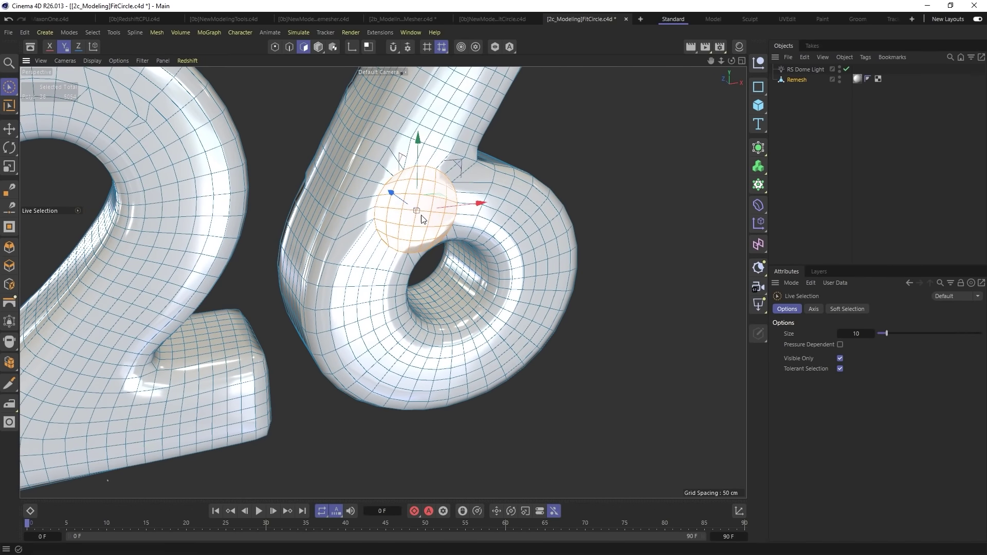
# Step: Extrude the circular polygons on the 6 inward with an offset of -5.8 cm and pull them slightly back outward
pyautogui.press('d')
pyautogui.moveTo(421, 205)
pyautogui.mouseDown()
pyautogui.moveTo(396, 204)
pyautogui.moveTo(407, 204)
pyautogui.mouseUp()
pyautogui.keyDown('alt'); pyautogui.moveTo(461, 224); pyautogui.dragTo(489, 217); pyautogui.keyUp('alt')
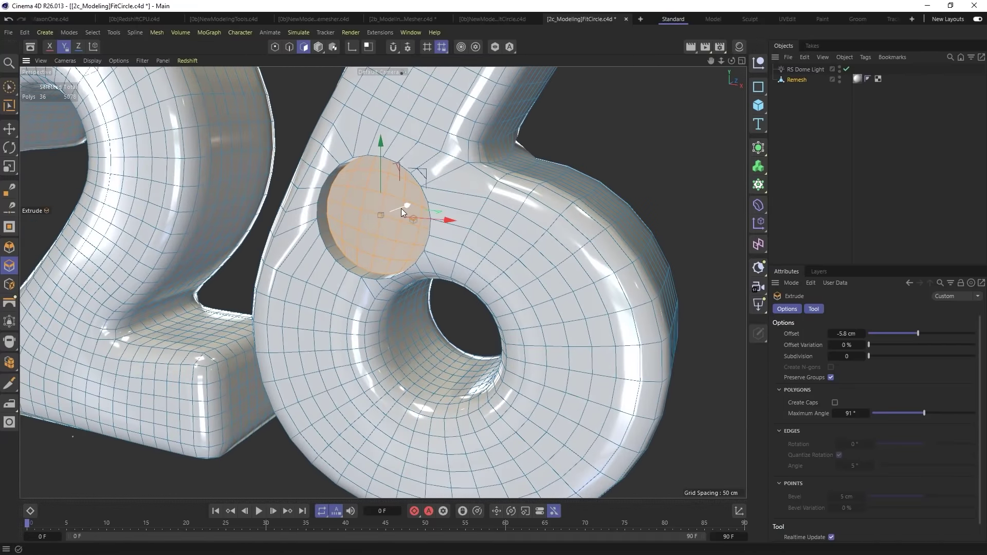
pyautogui.moveTo(402, 208); pyautogui.dragTo(399, 208)
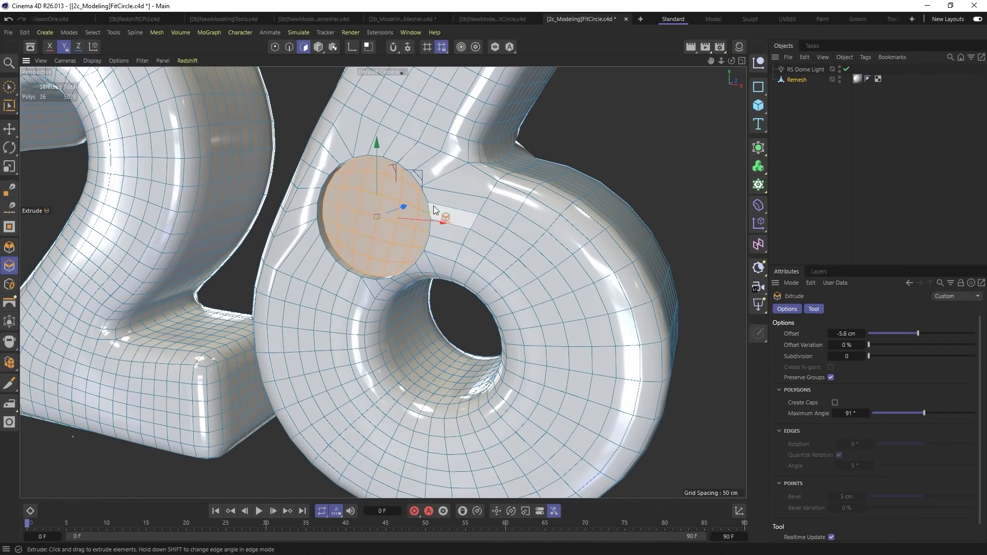
# Step: Inset the recessed circle 1.2 cm, and put the Remesh under a Subdivision Surface shown without mesh lines
pyautogui.press('i')
pyautogui.moveTo(483, 194)
pyautogui.mouseDown()
pyautogui.moveTo(504, 194)
pyautogui.moveTo(485, 194)
pyautogui.mouseUp()
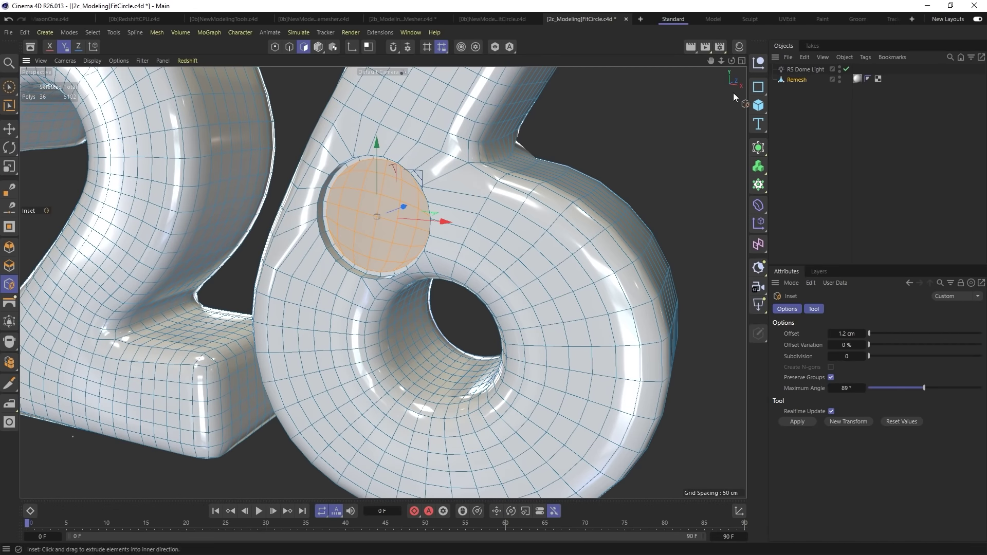
pyautogui.keyDown('alt'); pyautogui.click(759, 148); pyautogui.keyUp('alt')
pyautogui.click(788, 167)
pyautogui.press('n')
pyautogui.press('a')
pyautogui.keyDown('alt'); pyautogui.moveTo(428, 188); pyautogui.dragTo(343, 215); pyautogui.keyUp('alt')
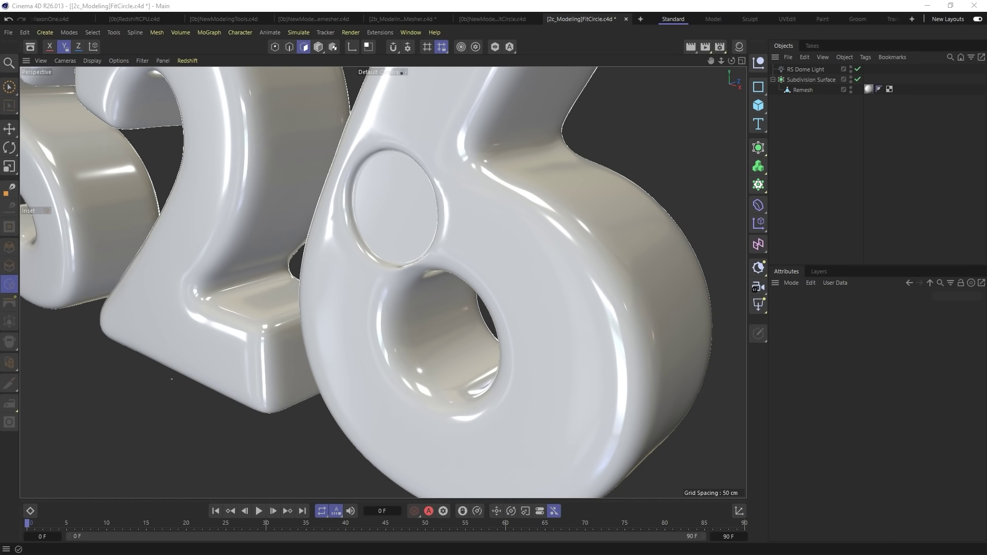
# Step: Close all projects without saving the Fit Circle scene and open [0b]NewModelingTools_Flatten.c4d
pyautogui.click(8, 32)
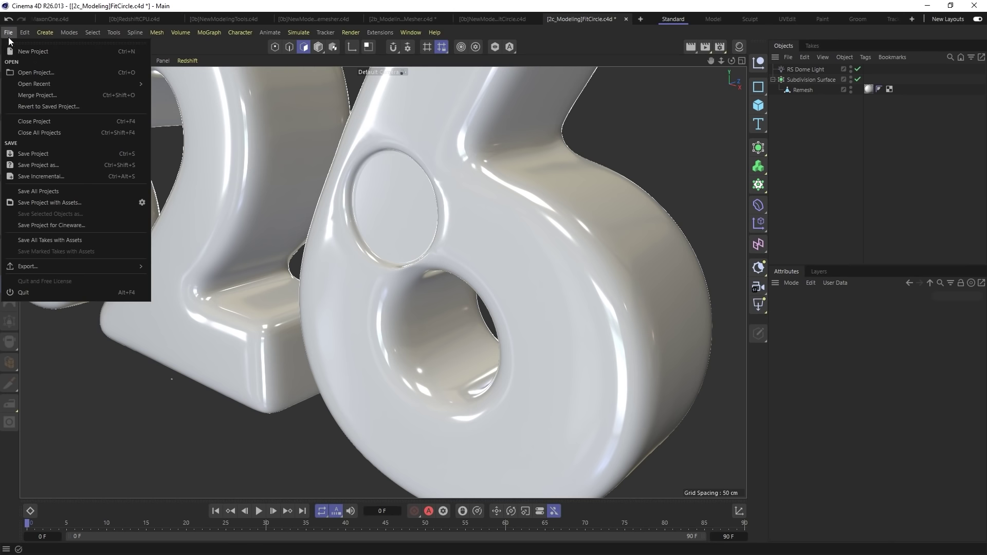
pyautogui.click(55, 132)
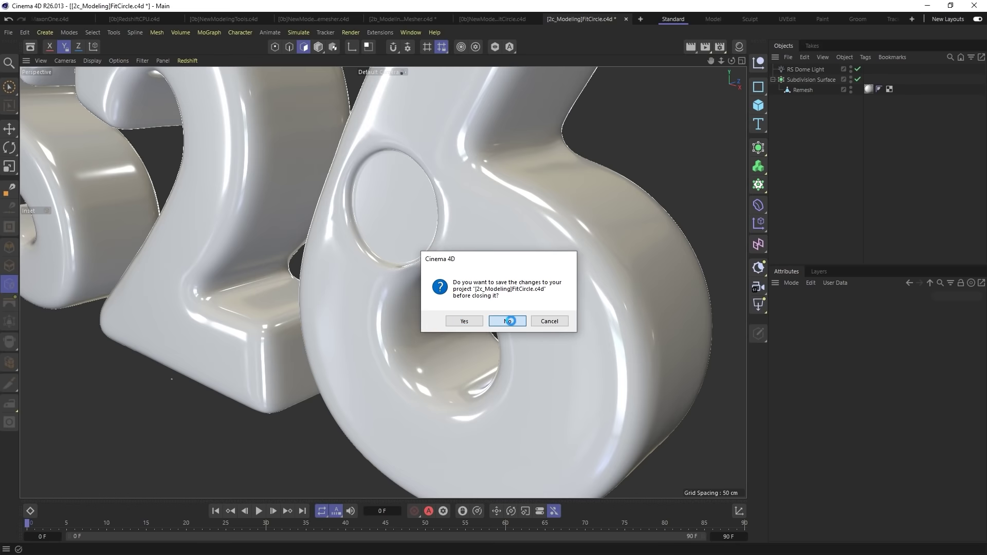
pyautogui.click(508, 321)
pyautogui.click(508, 322)
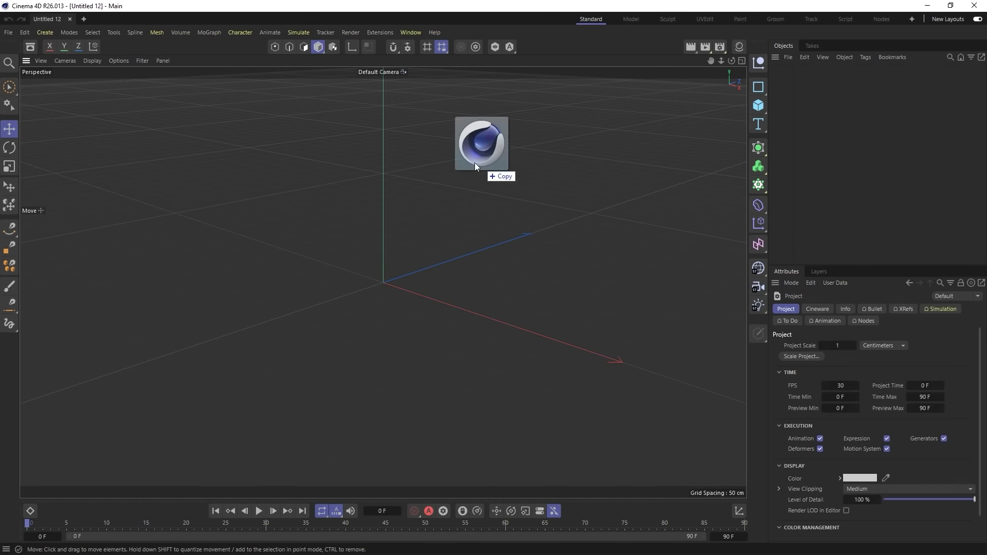
pyautogui.moveTo(474, 163); pyautogui.dragTo(465, 161)
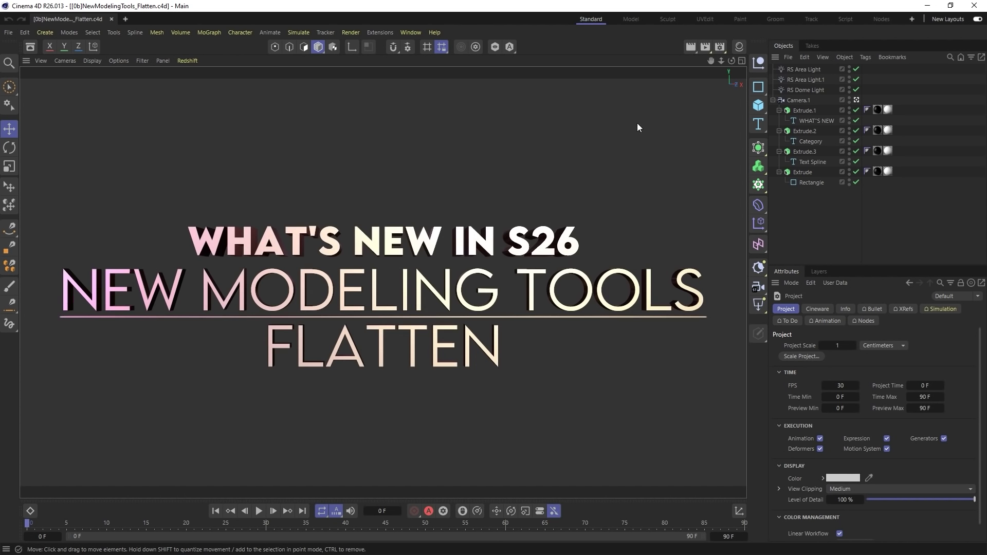
# Step: Apply the custom viewport filter preset in a new empty project to hide the grid and world axes
pyautogui.click(142, 61)
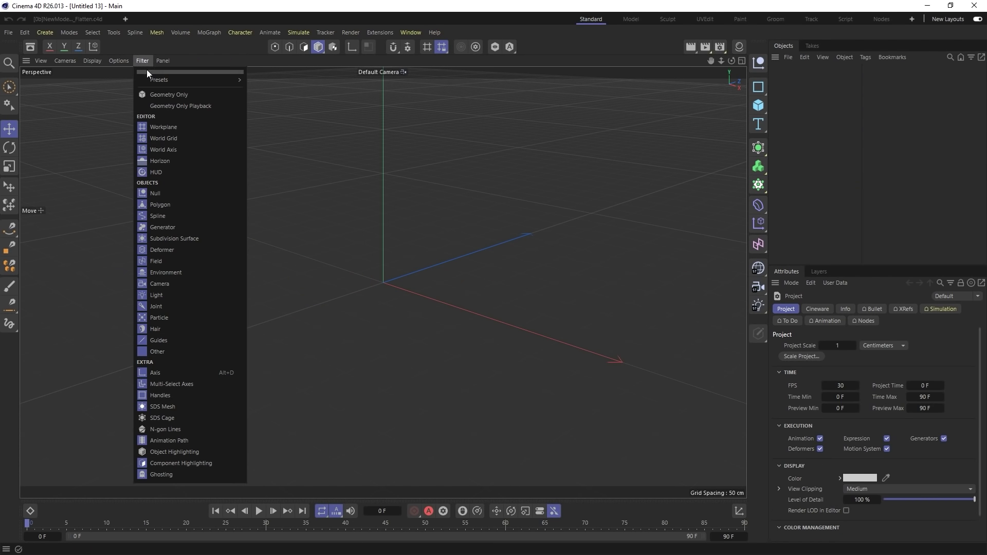
pyautogui.moveTo(173, 80)
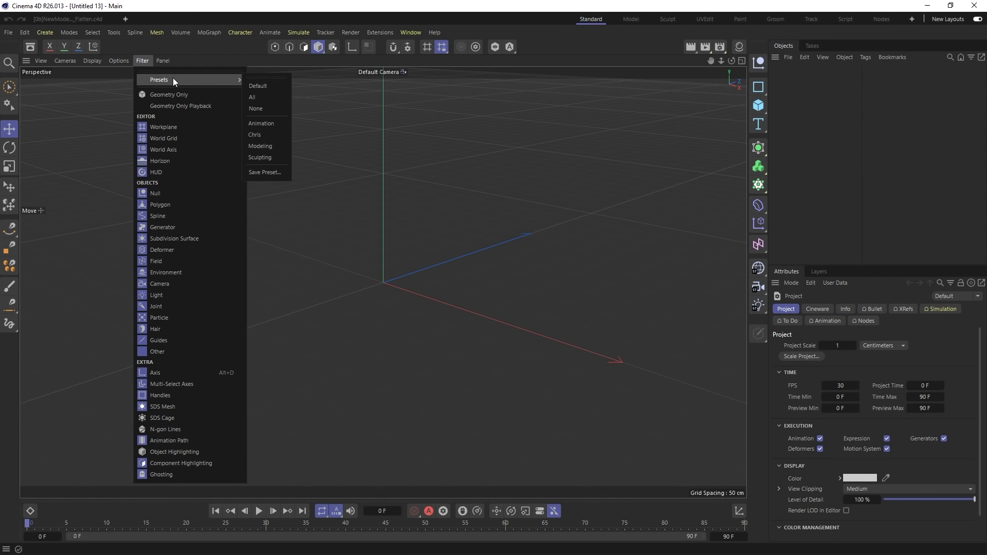
pyautogui.click(255, 134)
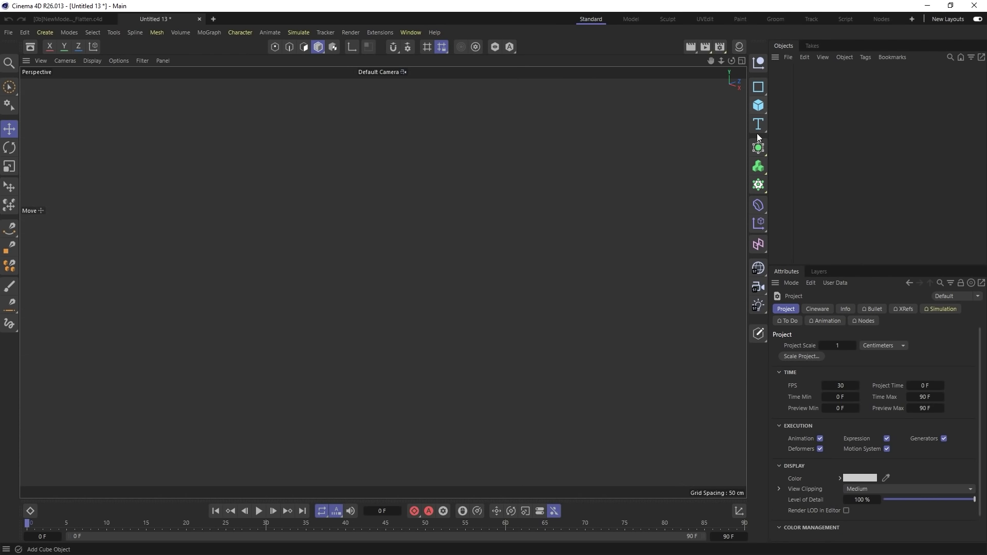
# Step: Add a cube with 11 segments in X, Y and Z, and make it editable
pyautogui.click(759, 106)
pyautogui.click(852, 367)
pyautogui.write('11')
pyautogui.press('Tab')
pyautogui.press('Tab')
pyautogui.write('11')
pyautogui.click(854, 378)
pyautogui.write('11')
pyautogui.press('Return')
pyautogui.press('c')
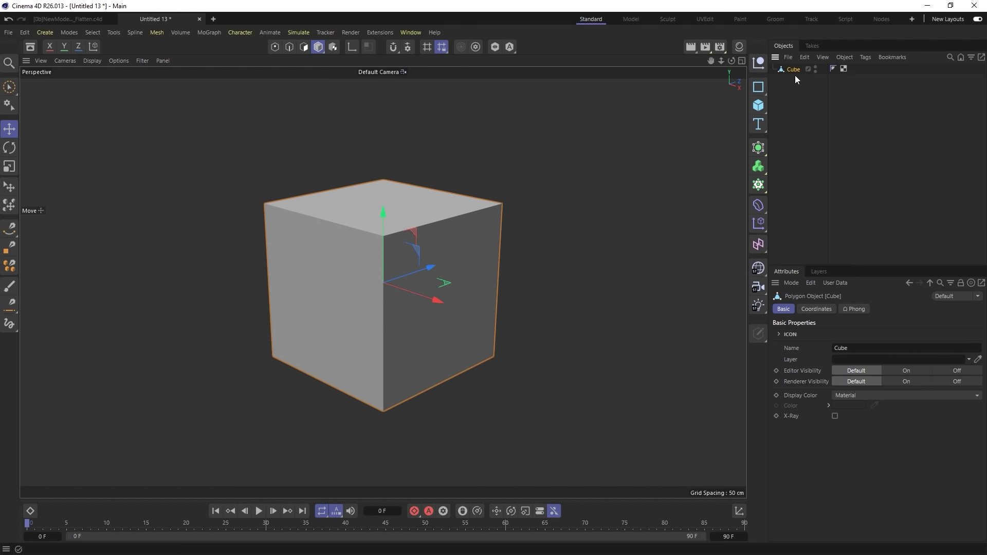
# Step: Select the three polygons meeting at the cube's upper front corner in polygon mode
pyautogui.click(304, 47)
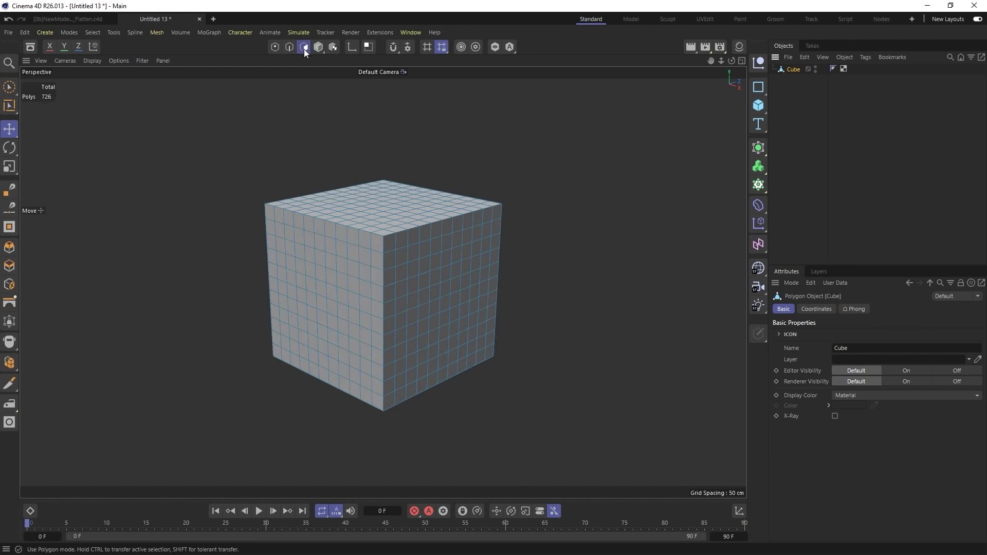
pyautogui.click(11, 87)
pyautogui.click(381, 238)
pyautogui.keyDown('alt'); pyautogui.moveTo(421, 261); pyautogui.dragTo(439, 285); pyautogui.keyUp('alt')
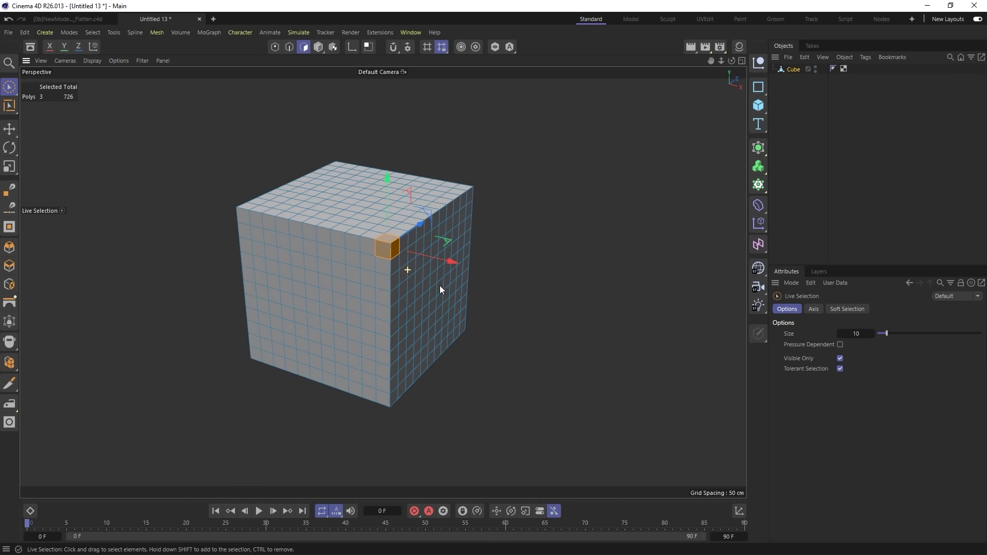
# Step: Grow the corner selection until it covers a 6 by 6 polygon block on each of the three adjoining faces
pyautogui.press('u')
pyautogui.press('g')
pyautogui.press('u')
pyautogui.press('g')
pyautogui.press('u')
pyautogui.press('g')
pyautogui.press('u')
pyautogui.press('g')
pyautogui.press('u')
pyautogui.press('g')
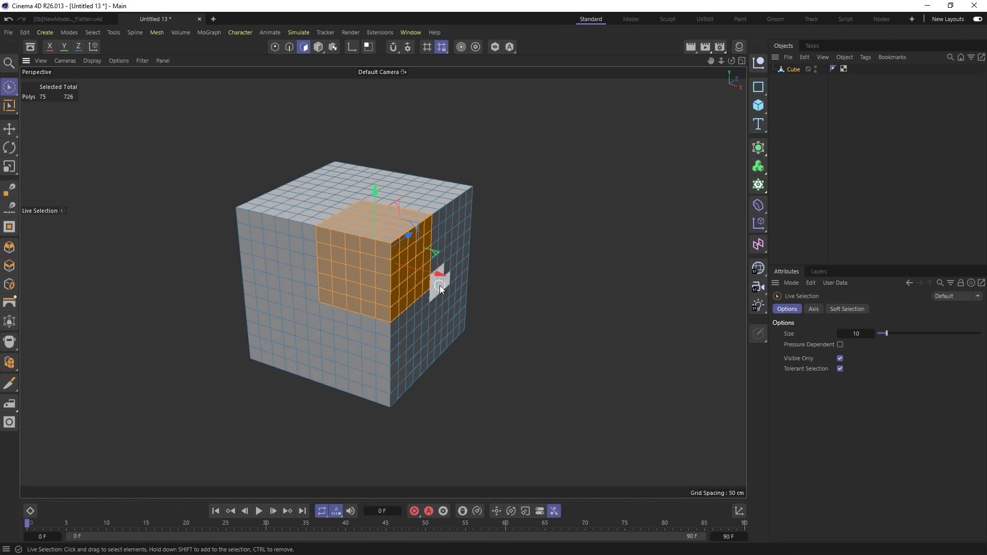
pyautogui.press('y')
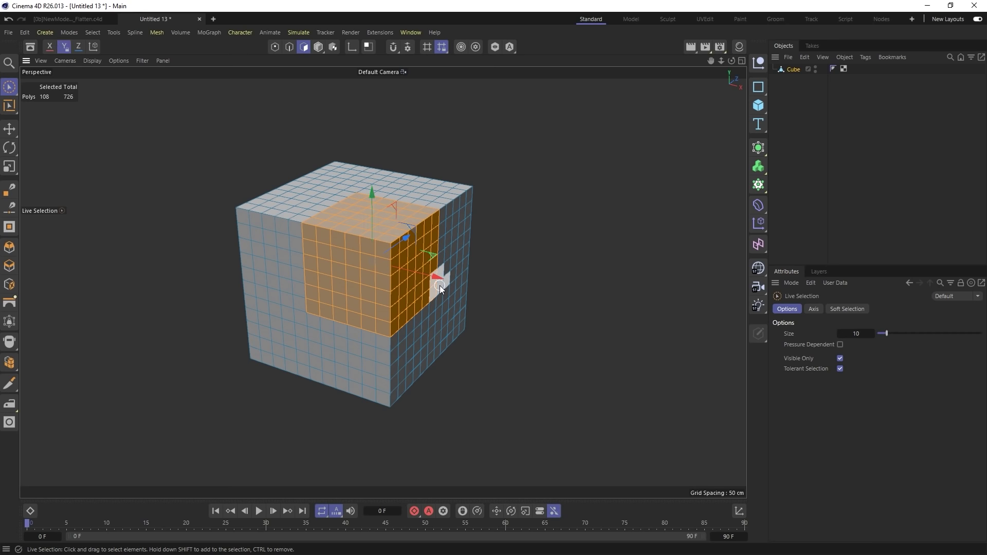
# Step: Flatten the selected cube corner polygons in Best Fit mode at 100% strength and move the flattened plane to 100% position
pyautogui.rightClick(359, 271)
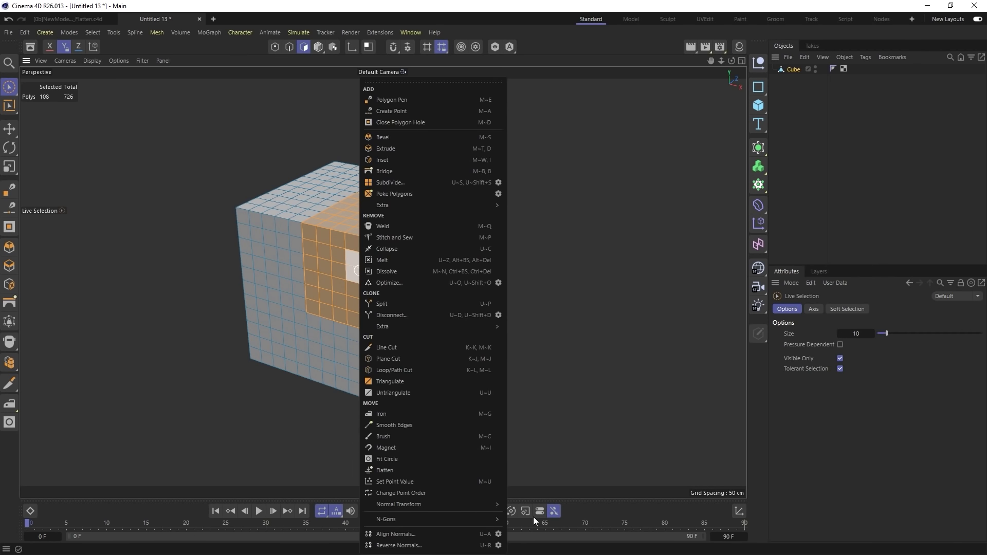
pyautogui.click(387, 470)
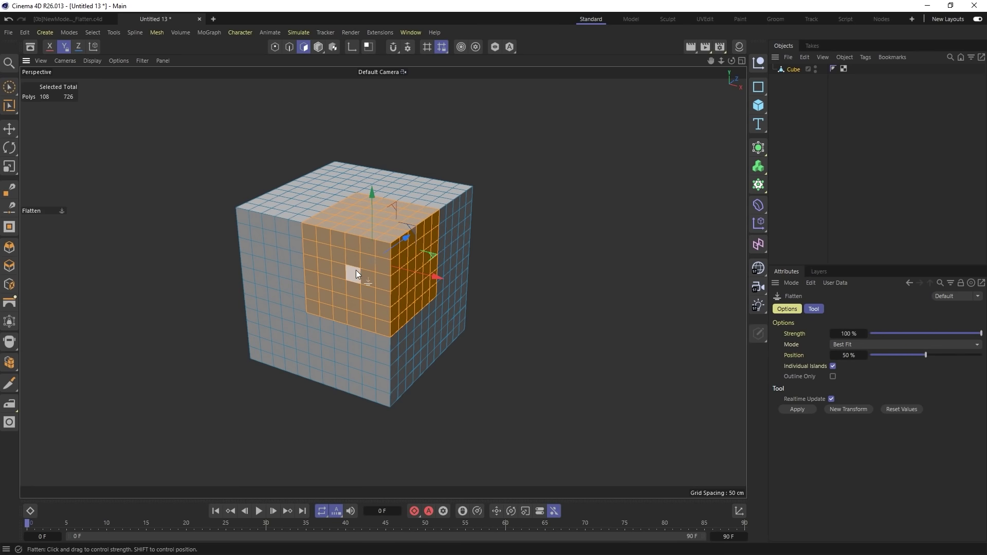
pyautogui.keyDown('alt'); pyautogui.moveTo(353, 276); pyautogui.dragTo(400, 276); pyautogui.keyUp('alt')
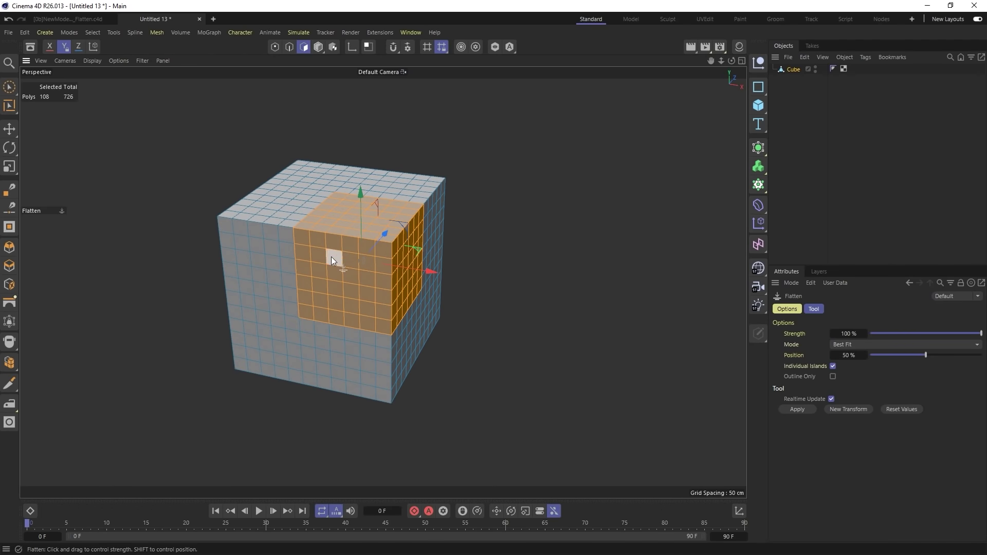
pyautogui.moveTo(337, 265); pyautogui.dragTo(342, 289)
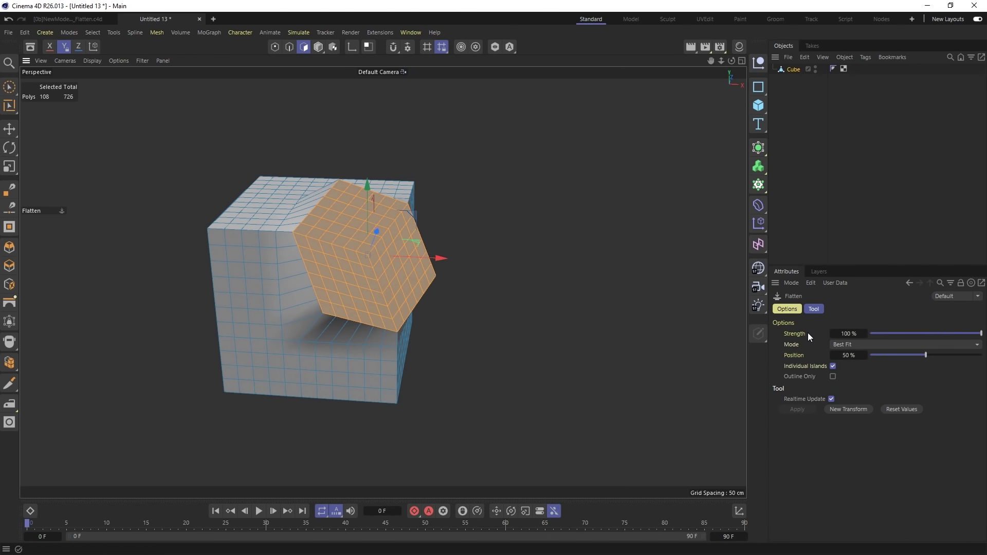
pyautogui.moveTo(928, 355); pyautogui.dragTo(982, 355)
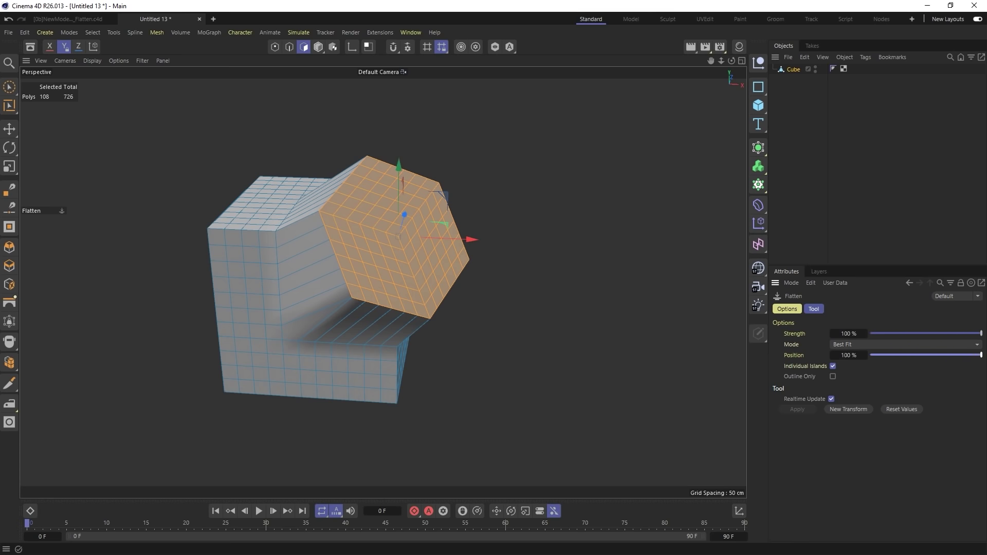
pyautogui.keyDown('alt'); pyautogui.moveTo(410, 264); pyautogui.dragTo(513, 229); pyautogui.keyUp('alt')
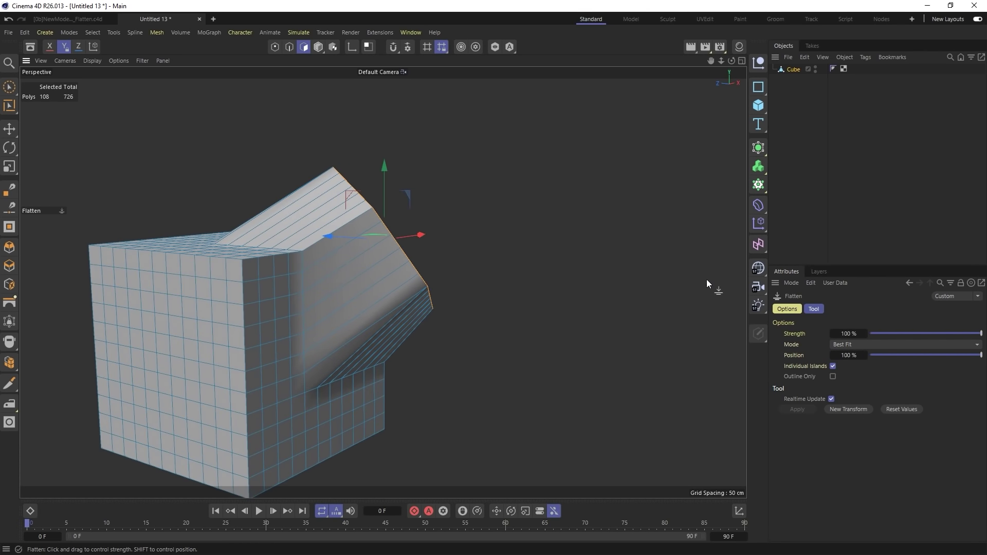
pyautogui.keyDown('alt'); pyautogui.moveTo(710, 283); pyautogui.dragTo(449, 317); pyautogui.keyUp('alt')
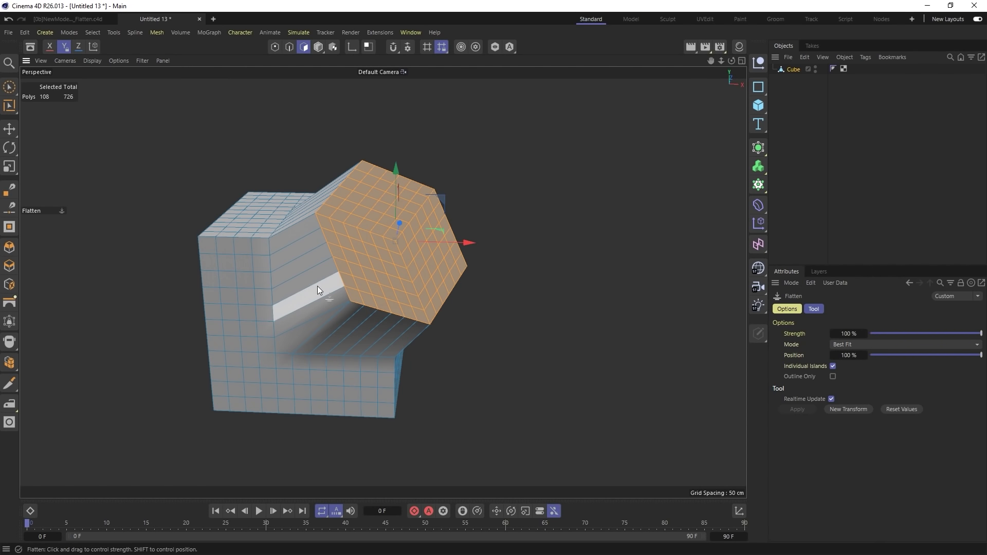
# Step: Try adding front-face polygons to the selection, and undo both that addition and the Best Fit flatten
pyautogui.press('9')
pyautogui.moveTo(248, 304)
pyautogui.keyDown('shift'); pyautogui.mouseDown()
pyautogui.moveTo(212, 338)
pyautogui.moveTo(255, 314)
pyautogui.mouseUp(); pyautogui.keyUp('shift')
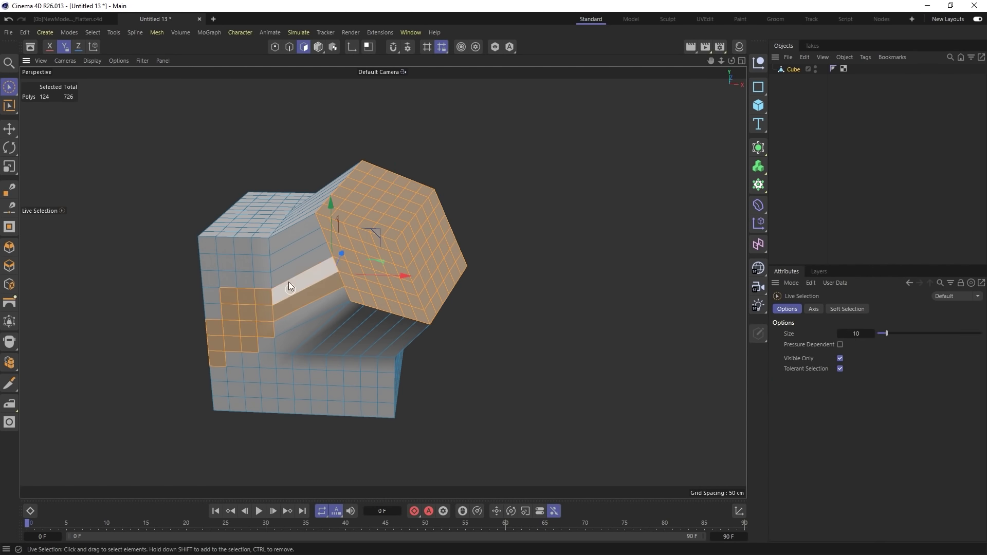
pyautogui.hotkey('ctrl', 'z')
pyautogui.hotkey('ctrl', 'z')
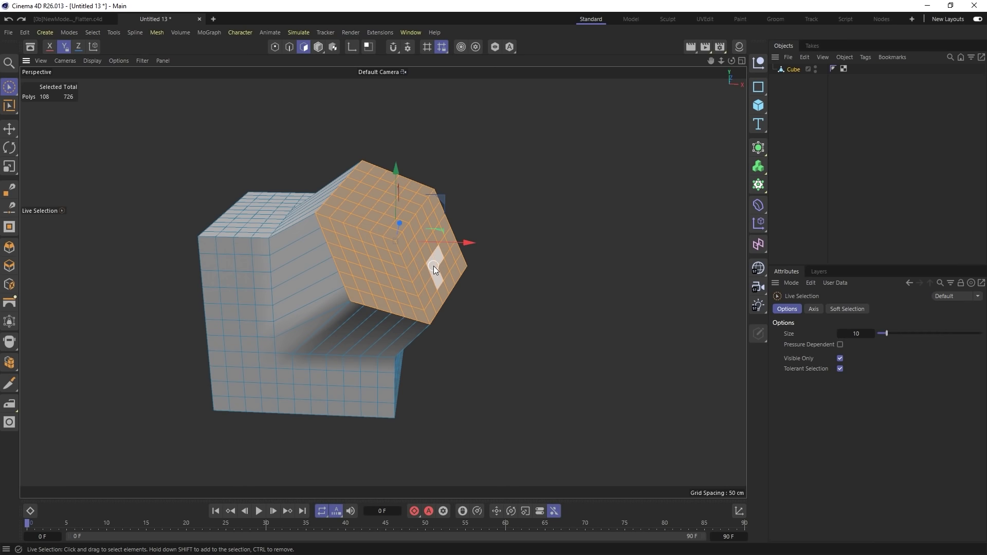
pyautogui.hotkey('ctrl', 'z')
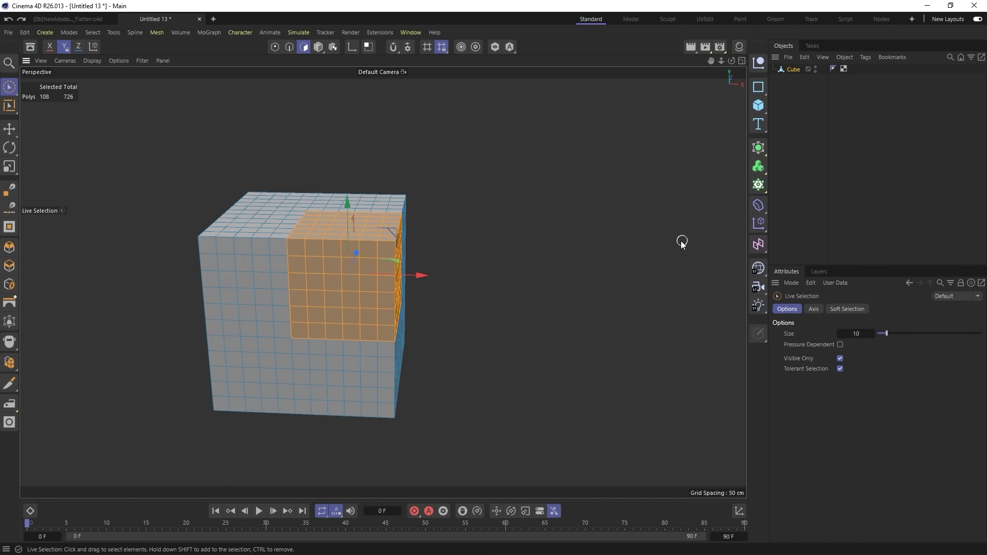
# Step: Try Flatten in View mode at 100% strength on the corner selection, and undo it after checking it from the side
pyautogui.rightClick(314, 294)
pyautogui.click(343, 472)
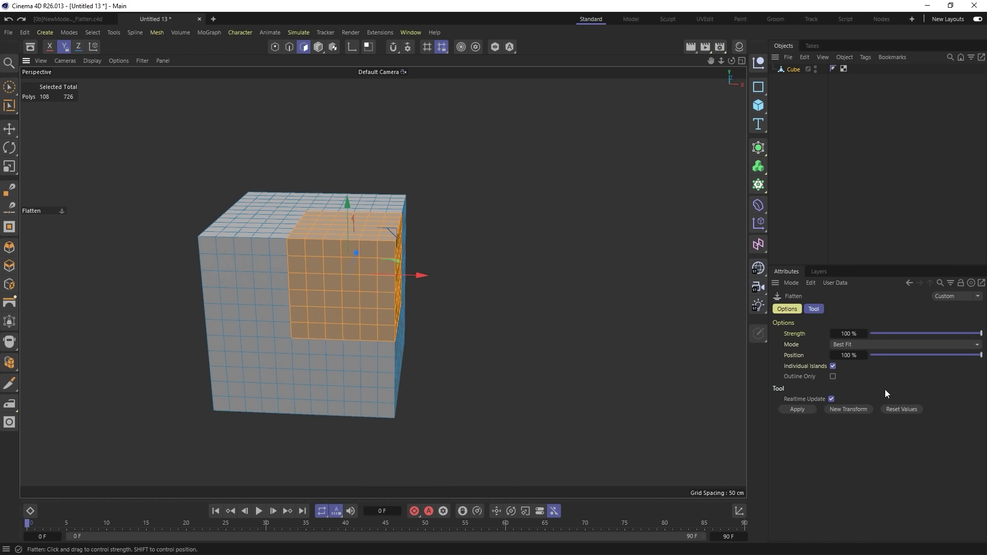
pyautogui.click(847, 348)
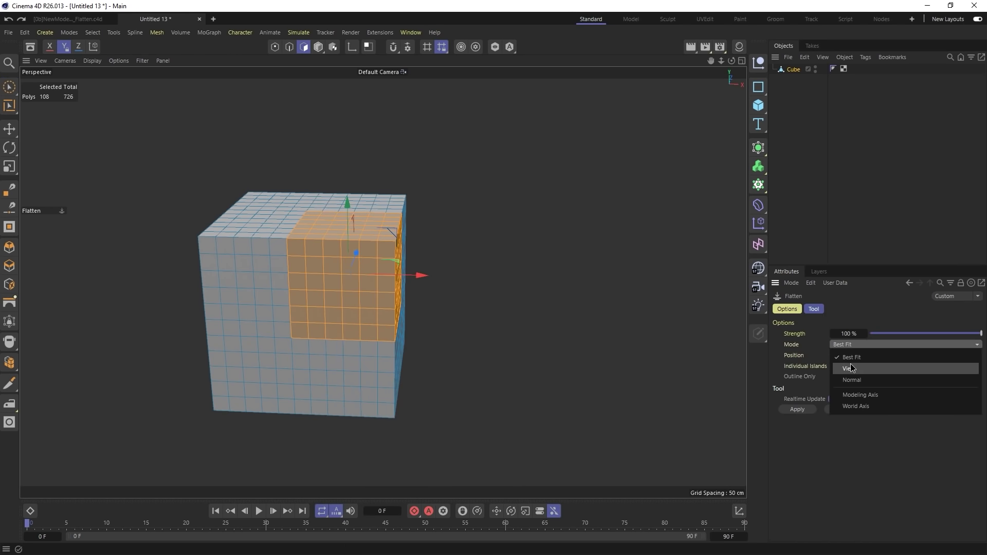
pyautogui.click(852, 366)
pyautogui.moveTo(315, 315); pyautogui.dragTo(348, 273)
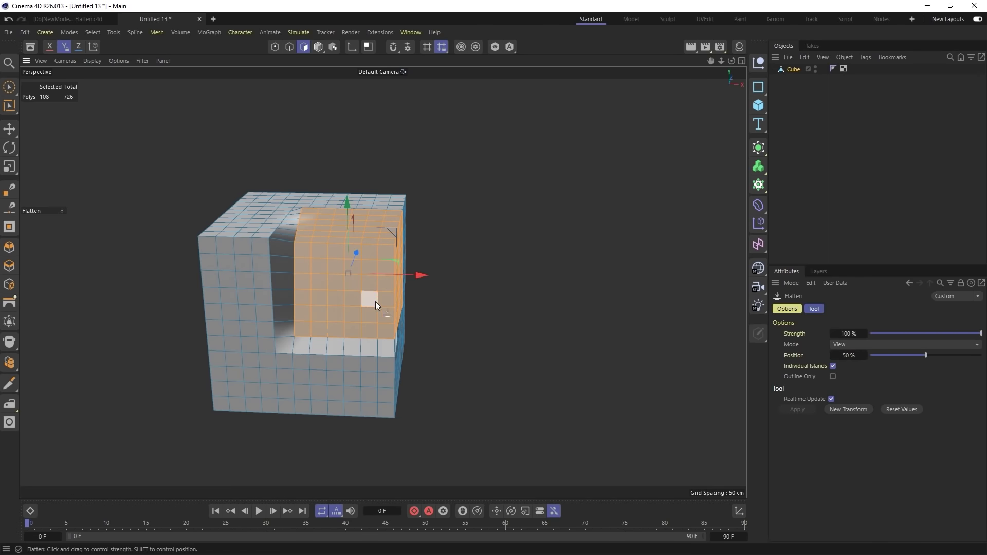
pyautogui.keyDown('alt'); pyautogui.moveTo(384, 264); pyautogui.dragTo(236, 252); pyautogui.keyUp('alt')
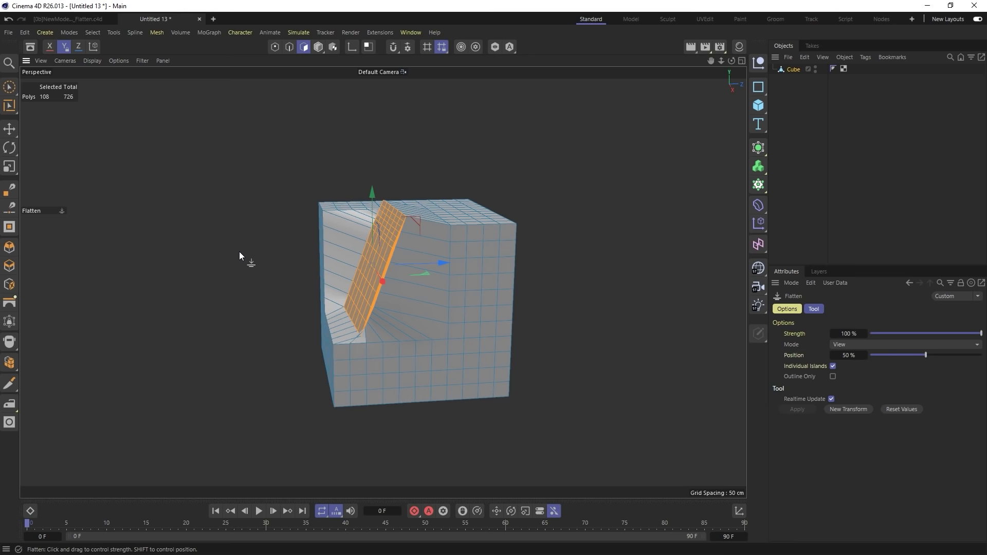
pyautogui.hotkey('ctrl', 'z')
pyautogui.keyDown('alt'); pyautogui.moveTo(240, 251); pyautogui.dragTo(643, 333); pyautogui.keyUp('alt')
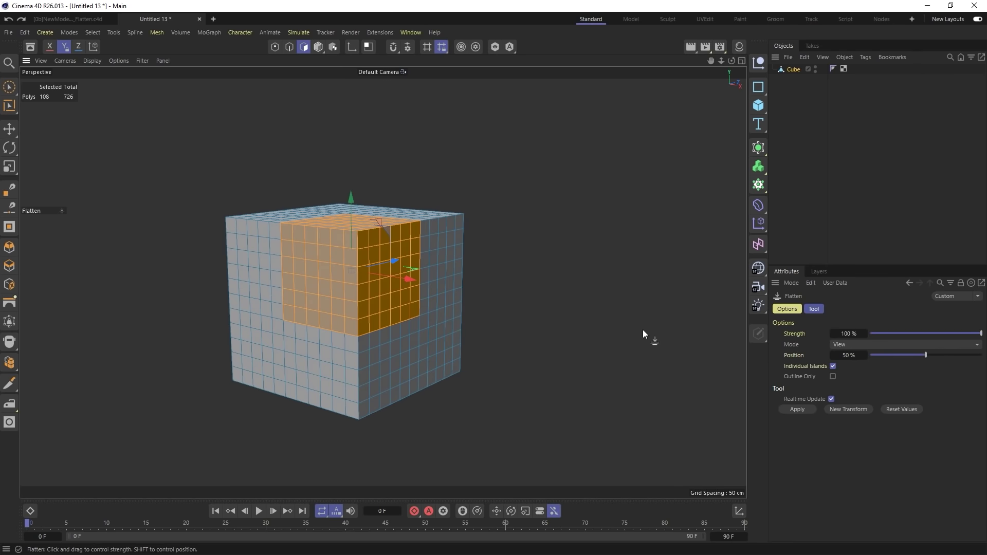
# Step: Try flattening the corner selection in Modeling Axis mode along the Y axis, and undo it
pyautogui.click(848, 345)
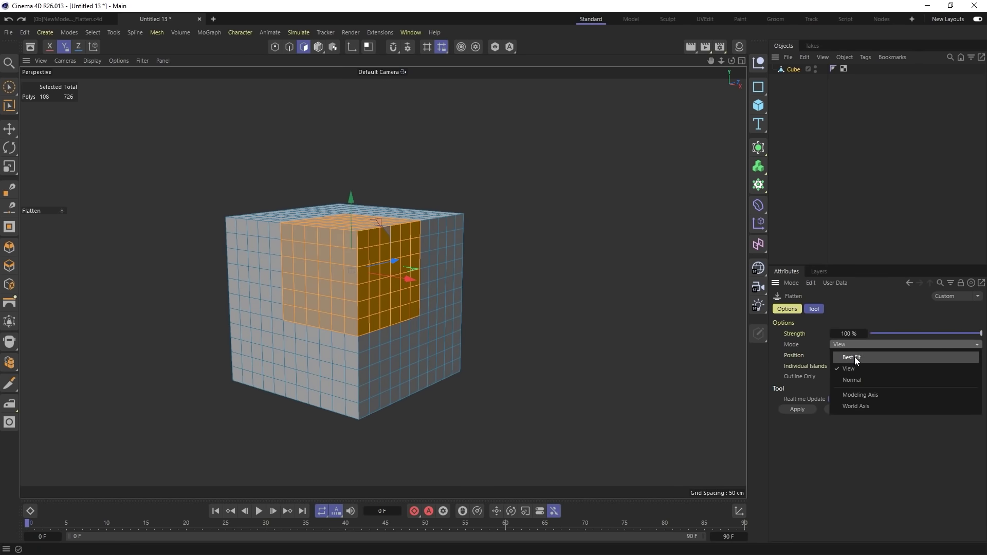
pyautogui.click(870, 397)
pyautogui.keyDown('alt'); pyautogui.moveTo(369, 284); pyautogui.dragTo(410, 322); pyautogui.keyUp('alt')
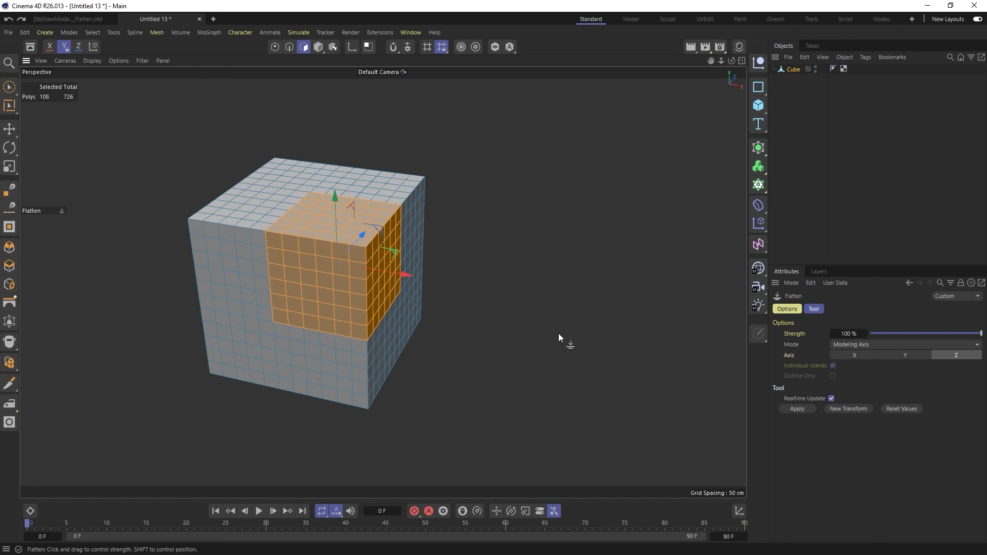
pyautogui.click(907, 355)
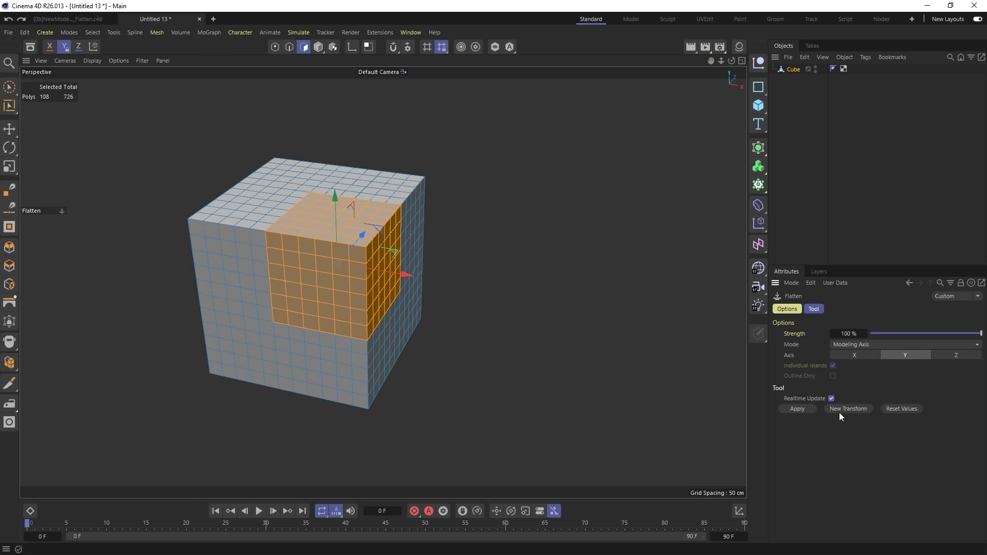
pyautogui.click(812, 409)
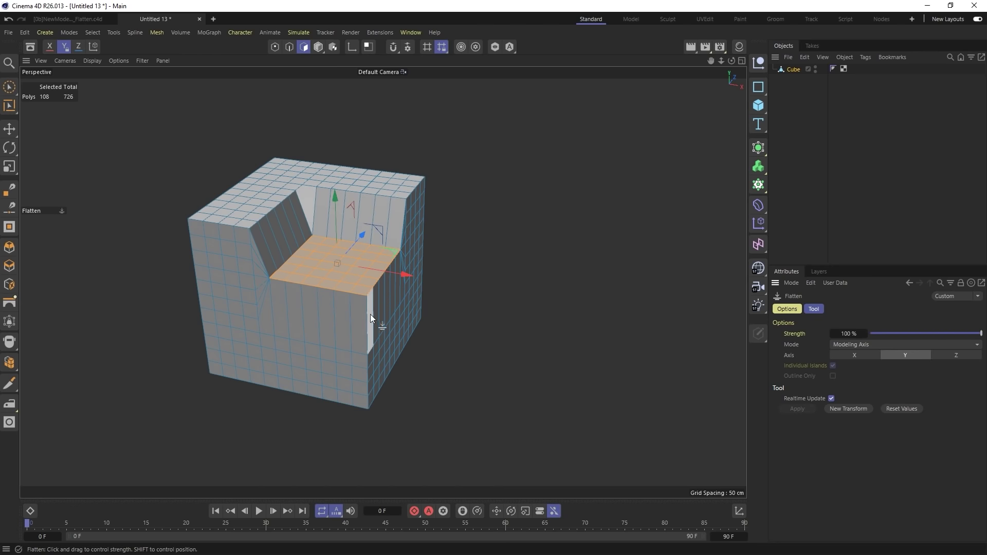
pyautogui.keyDown('alt'); pyautogui.moveTo(357, 259); pyautogui.dragTo(334, 246); pyautogui.keyUp('alt')
pyautogui.hotkey('ctrl', 'z')
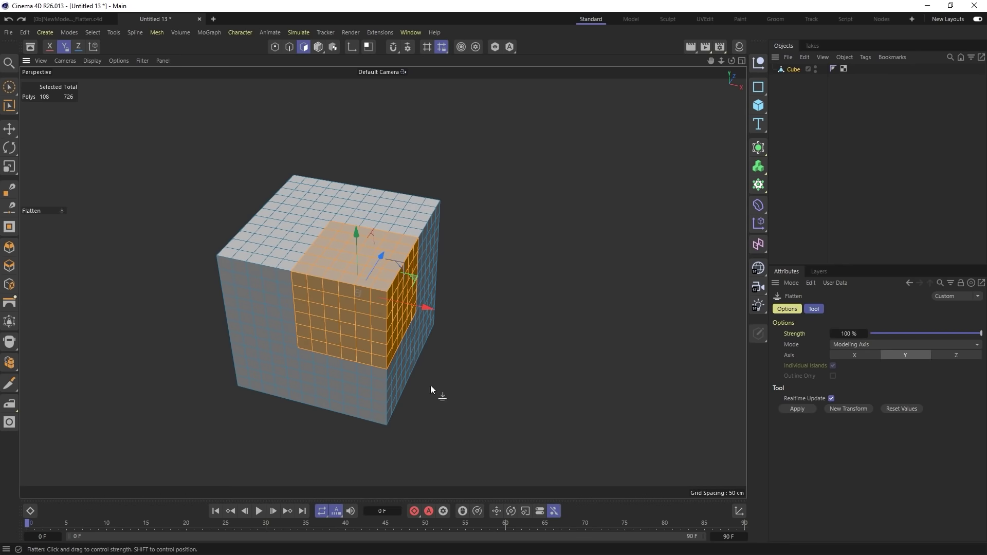
# Step: Flatten the corner selection in Best Fit mode at 100% strength and 50% position
pyautogui.keyDown('alt'); pyautogui.moveTo(434, 392); pyautogui.dragTo(725, 348); pyautogui.keyUp('alt')
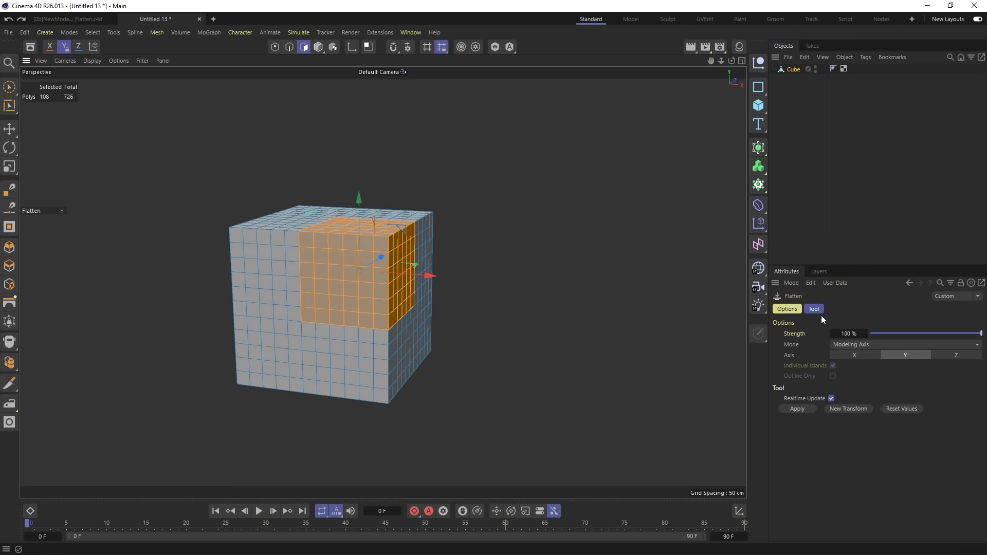
pyautogui.click(840, 344)
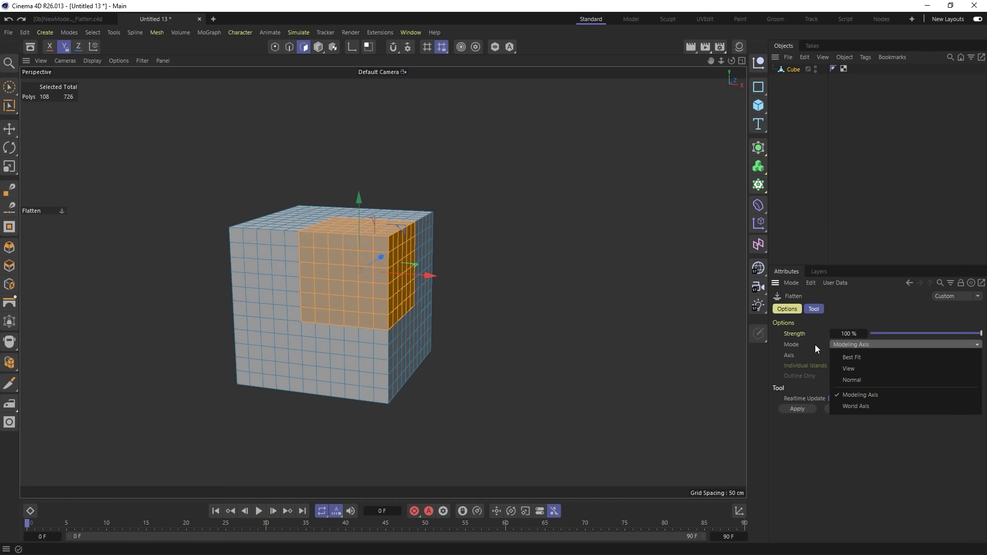
pyautogui.click(852, 359)
pyautogui.moveTo(348, 286); pyautogui.dragTo(392, 289)
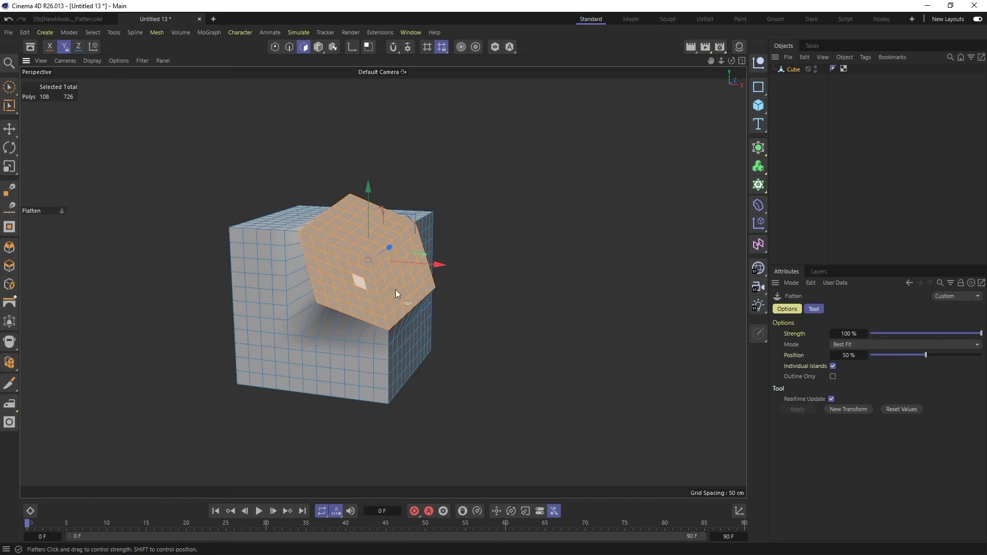
pyautogui.keyDown('alt'); pyautogui.moveTo(442, 309); pyautogui.dragTo(494, 308); pyautogui.keyUp('alt')
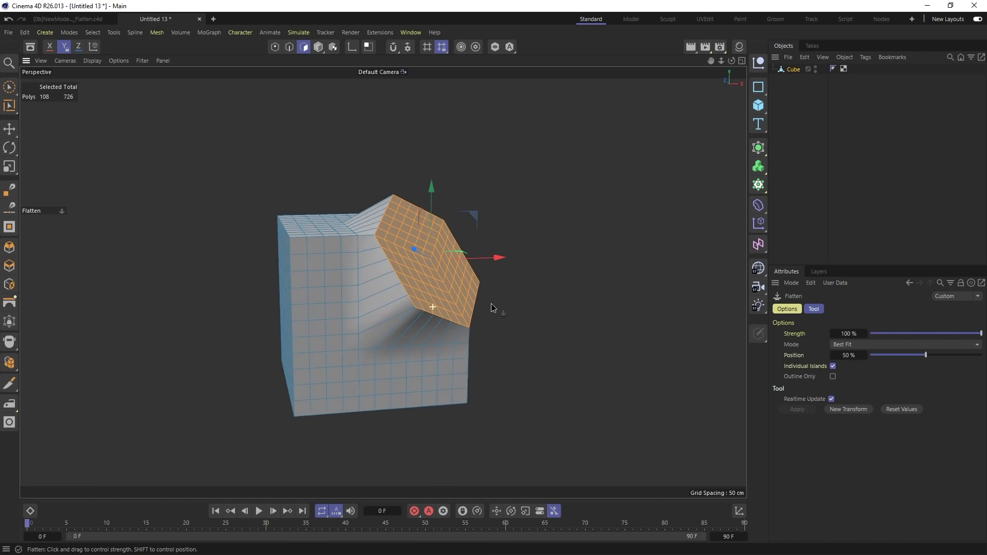
# Step: Switch the applied flatten to View mode and start a new transform from a different viewing angle
pyautogui.click(850, 344)
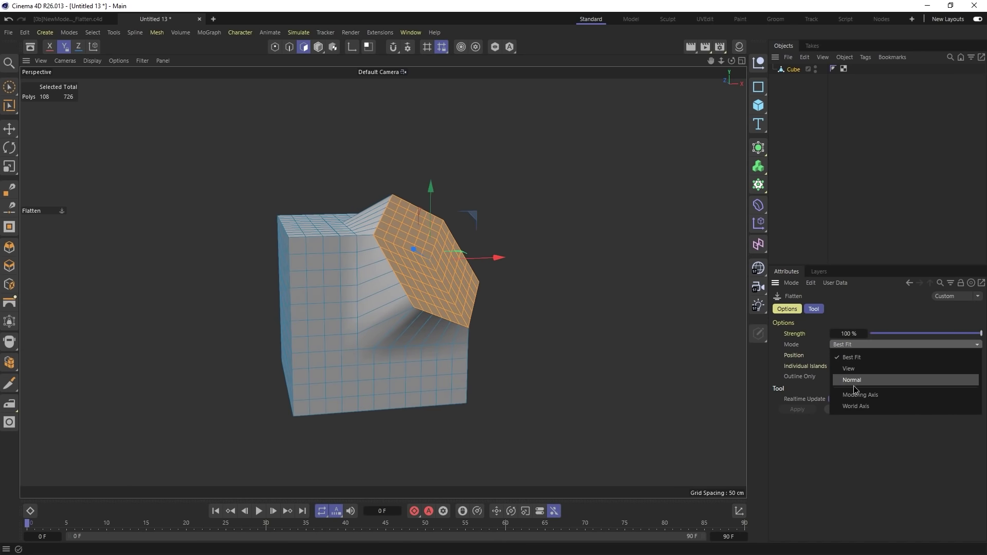
pyautogui.click(857, 372)
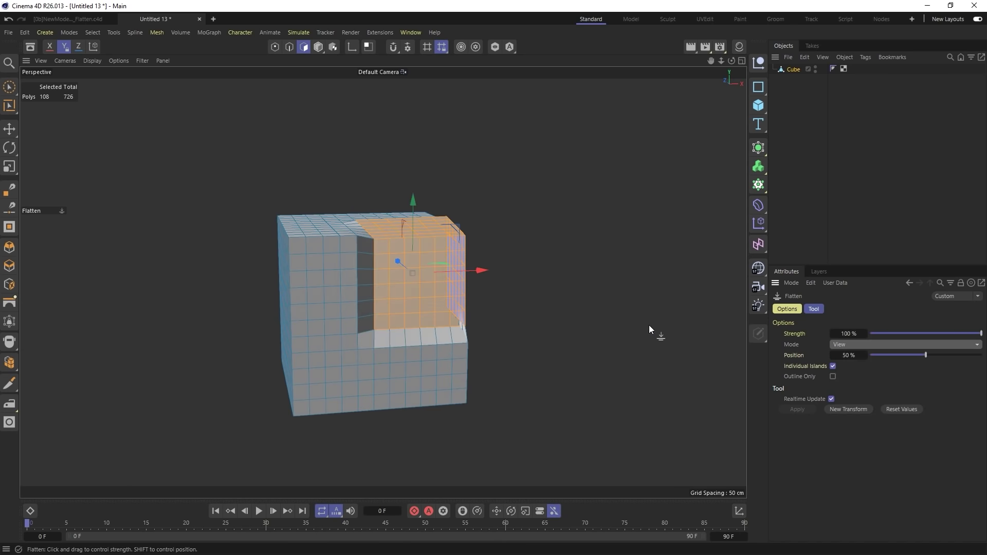
pyautogui.keyDown('alt'); pyautogui.moveTo(492, 317); pyautogui.dragTo(381, 317); pyautogui.keyUp('alt')
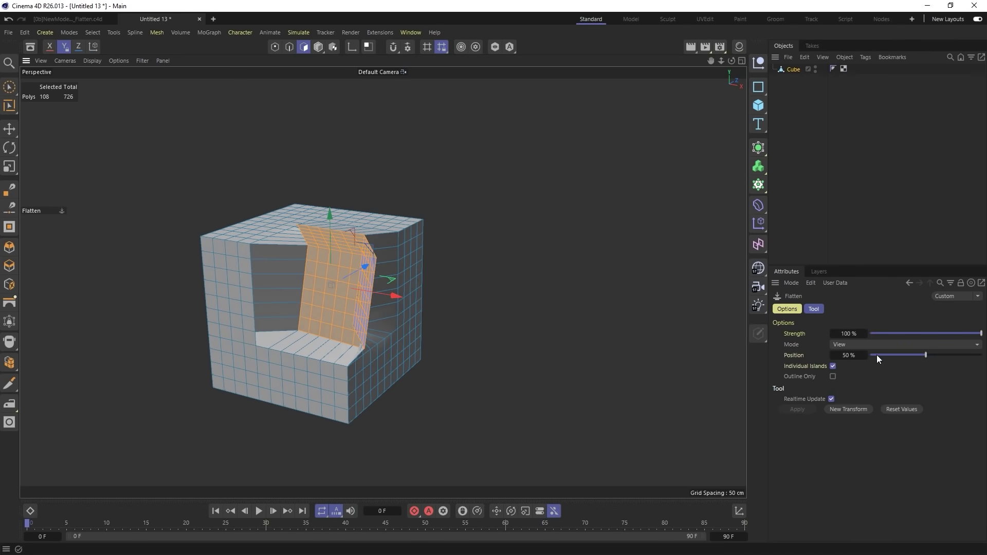
pyautogui.click(850, 410)
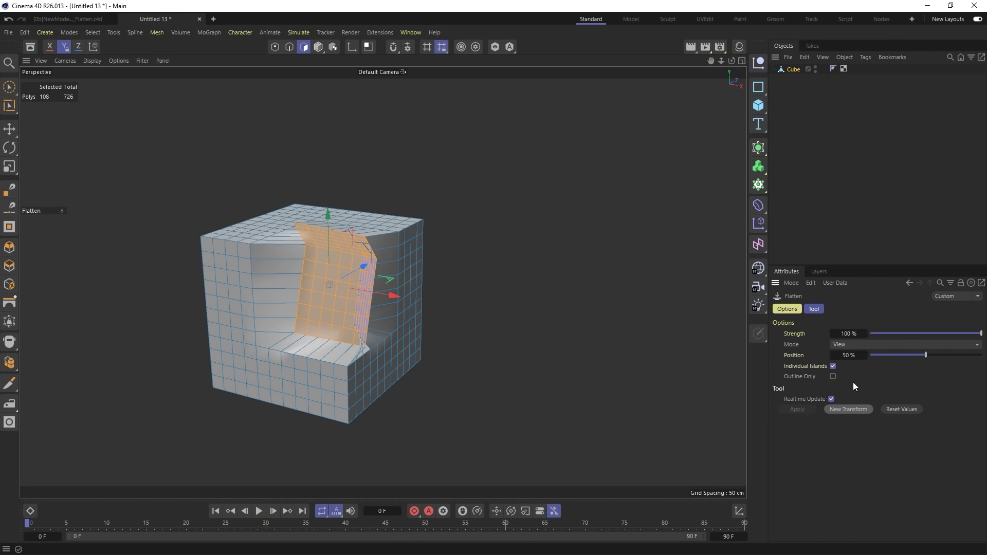
# Step: Try the Modeling Axis mode on the flatten along Y and X, and undo back to the undeformed cube with its 6 by 6 corner selection
pyautogui.click(849, 346)
pyautogui.click(859, 394)
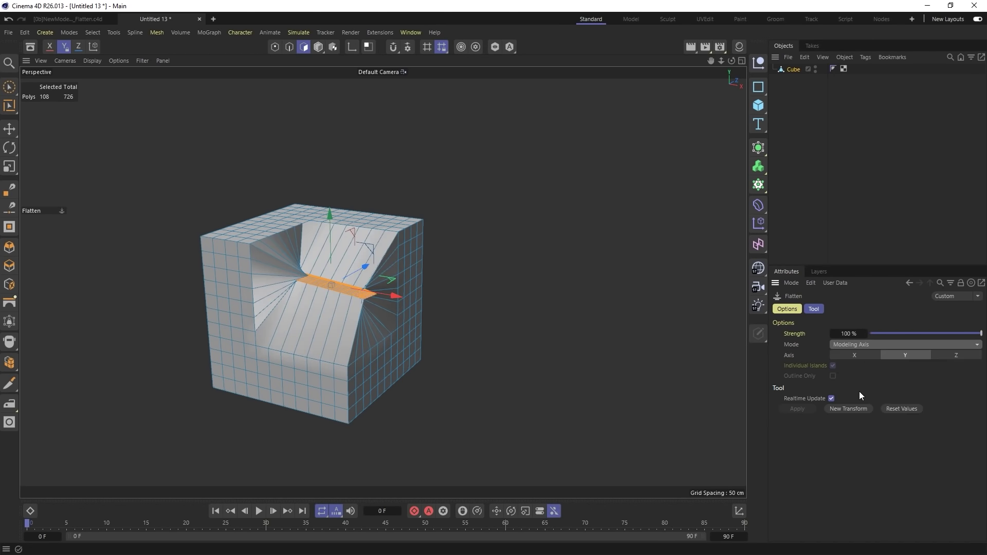
pyautogui.click(852, 354)
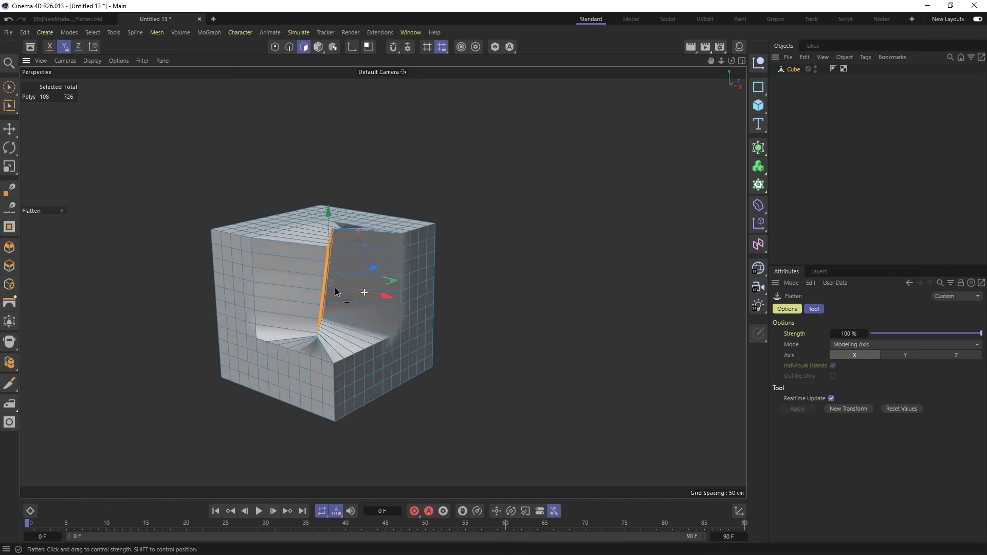
pyautogui.keyDown('alt'); pyautogui.moveTo(360, 288); pyautogui.dragTo(439, 311); pyautogui.keyUp('alt')
pyautogui.hotkey('ctrl', 'z')
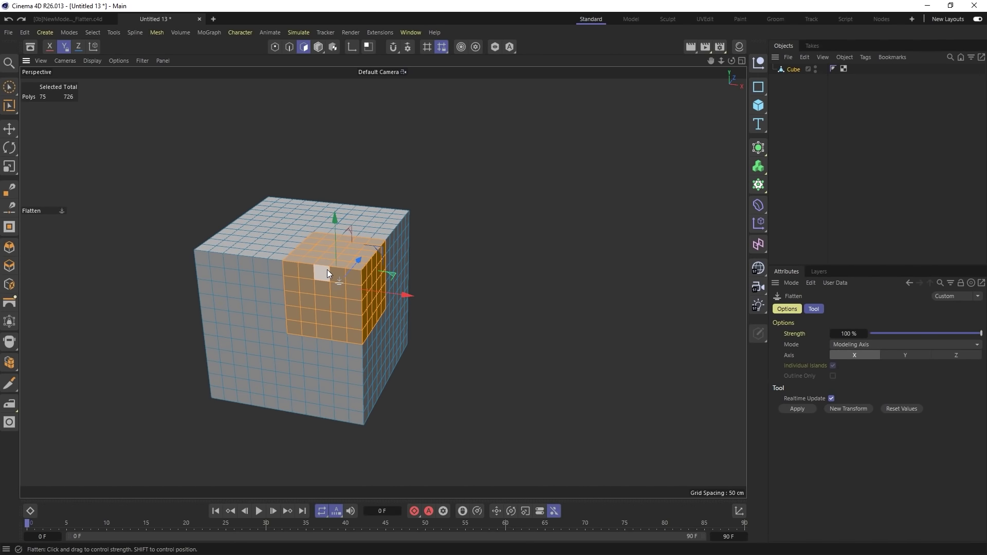
pyautogui.hotkey('ctrl', 'y')
# Step: Flatten the 6 by 6 corner selection in Best Fit mode at 100% strength and check the flat plane from the side
pyautogui.click(844, 342)
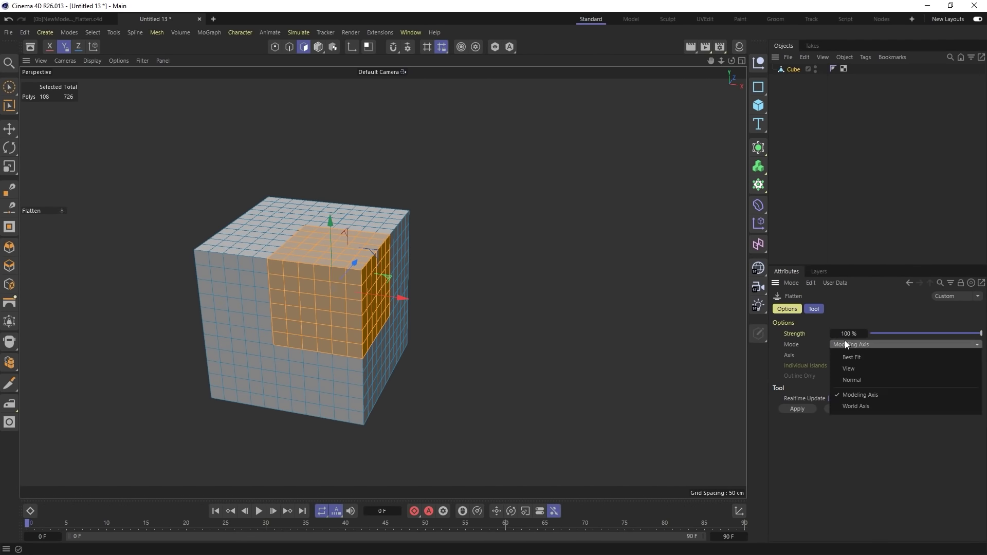
pyautogui.click(859, 356)
pyautogui.moveTo(338, 309); pyautogui.dragTo(406, 298)
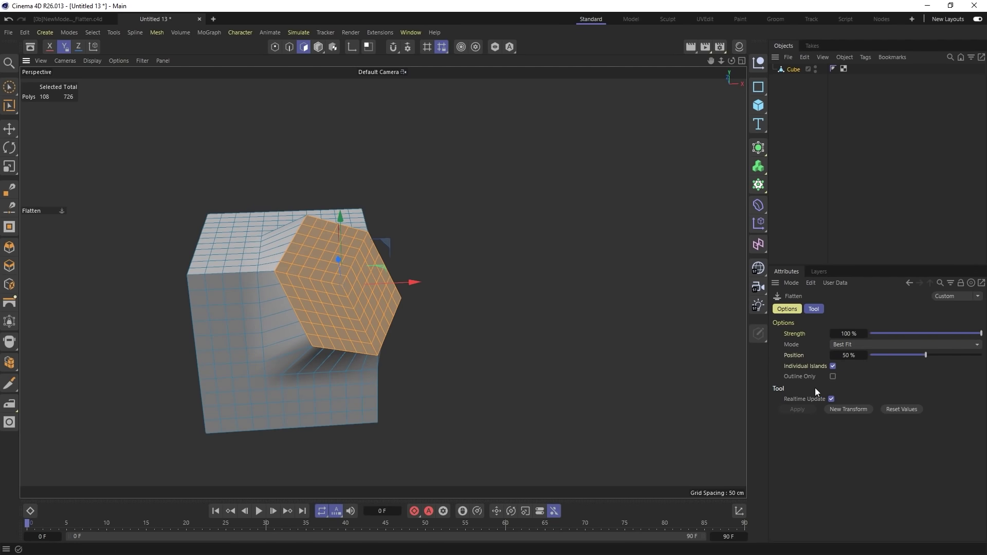
pyautogui.keyDown('alt'); pyautogui.moveTo(322, 296); pyautogui.dragTo(405, 282); pyautogui.keyUp('alt')
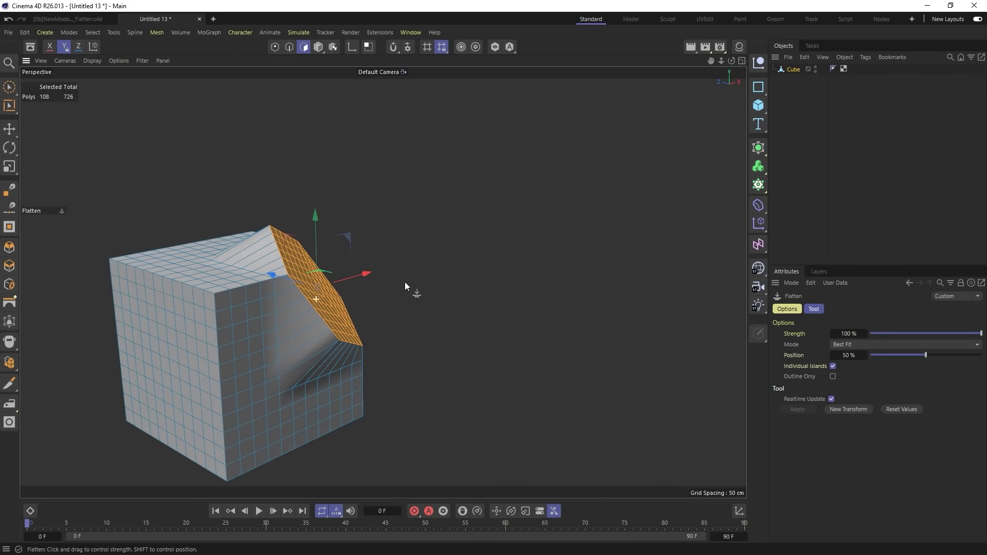
pyautogui.keyDown('alt'); pyautogui.moveTo(297, 305); pyautogui.dragTo(267, 249); pyautogui.keyUp('alt')
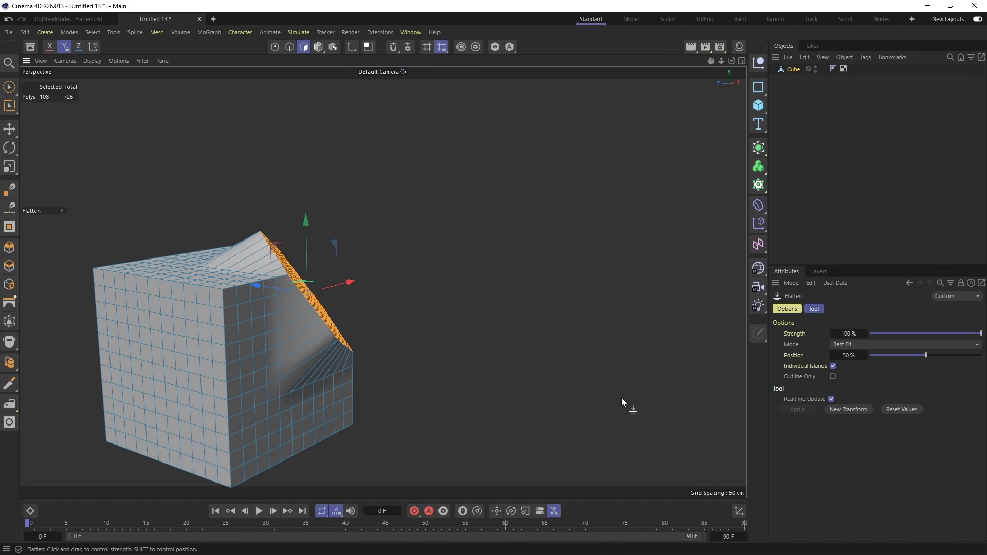
# Step: Restrict the flatten to the selection's outline only, and relax the corner patch with the Iron tool at 100% strength
pyautogui.click(834, 376)
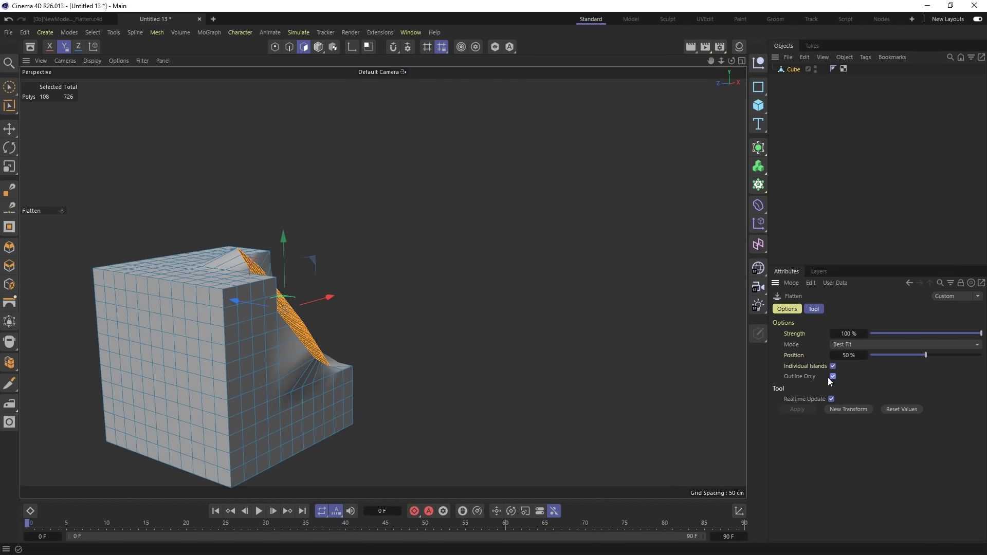
pyautogui.keyDown('alt'); pyautogui.moveTo(320, 305); pyautogui.dragTo(162, 320); pyautogui.keyUp('alt')
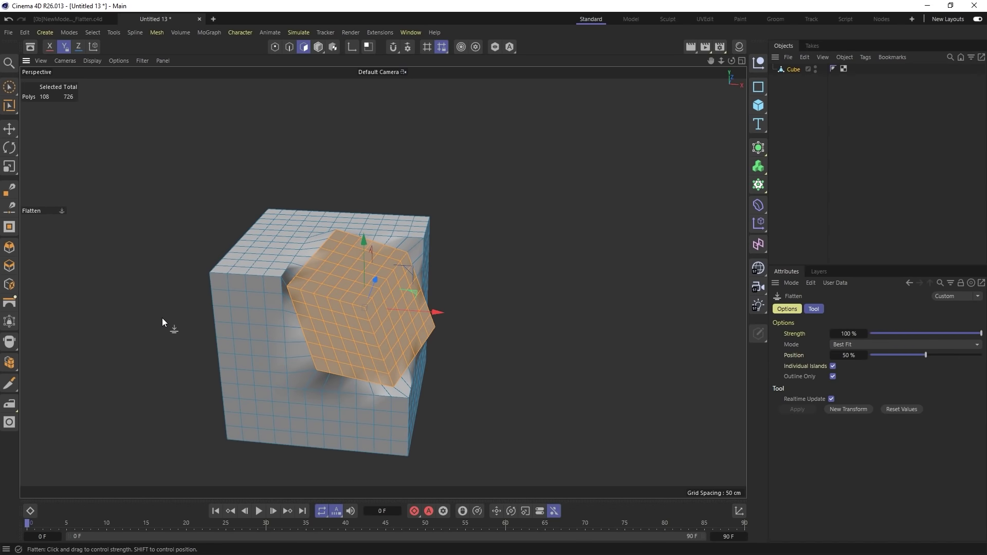
pyautogui.press('m')
pyautogui.press('g')
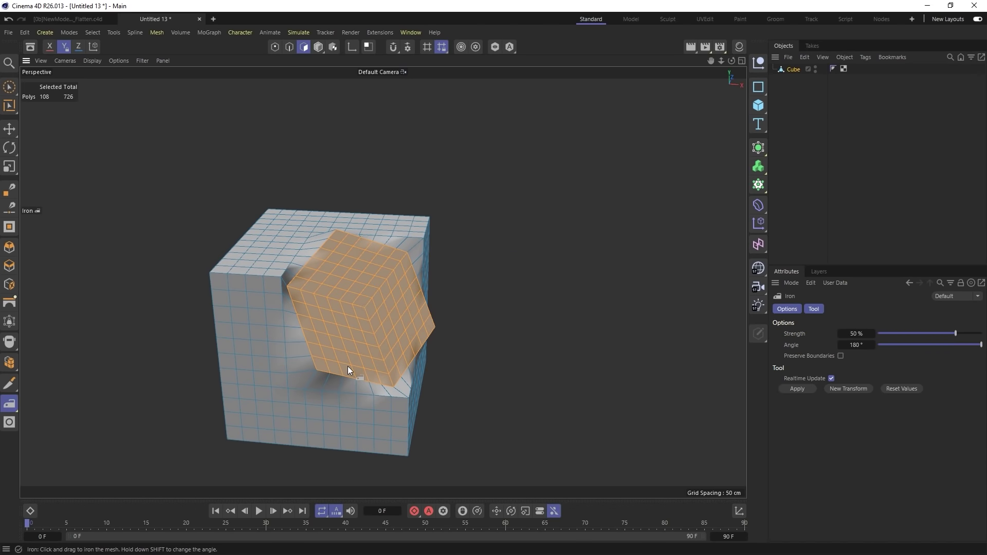
pyautogui.moveTo(348, 370); pyautogui.dragTo(643, 378)
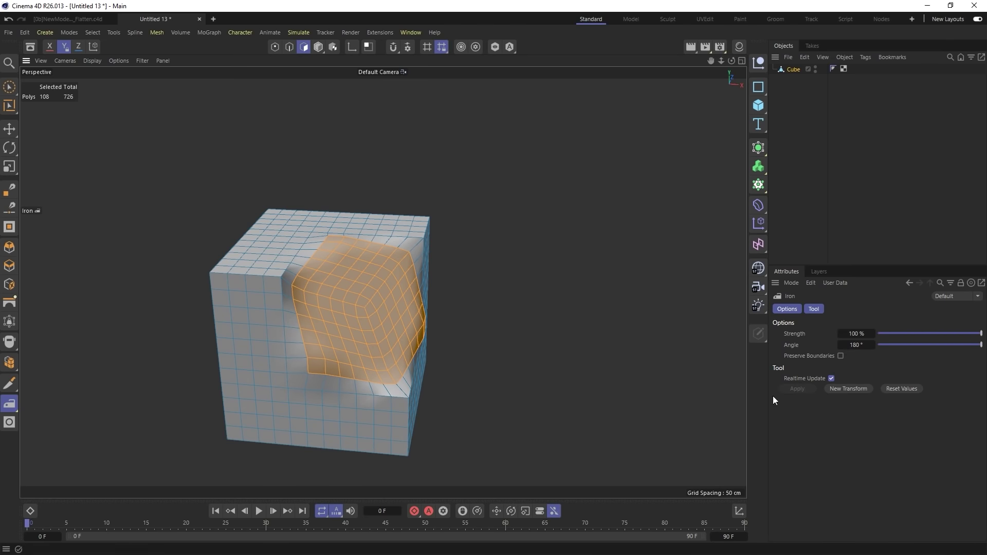
pyautogui.moveTo(347, 329); pyautogui.dragTo(985, 301)
pyautogui.moveTo(382, 321)
pyautogui.keyDown('alt'); pyautogui.mouseDown()
pyautogui.moveTo(493, 298)
pyautogui.moveTo(477, 278)
pyautogui.moveTo(422, 284)
pyautogui.moveTo(385, 306)
pyautogui.mouseUp(); pyautogui.keyUp('alt')
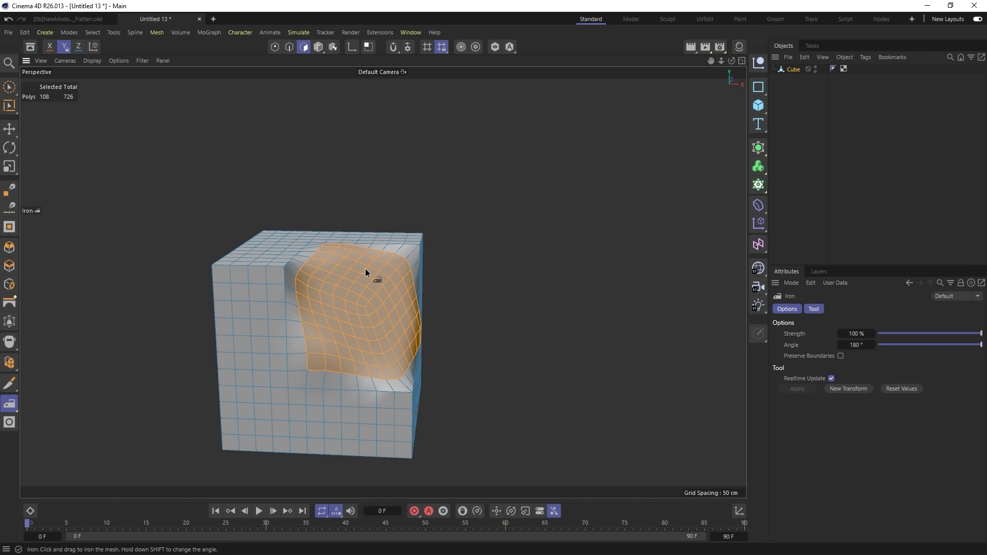
pyautogui.keyDown('alt'); pyautogui.moveTo(366, 269); pyautogui.dragTo(358, 299); pyautogui.keyUp('alt')
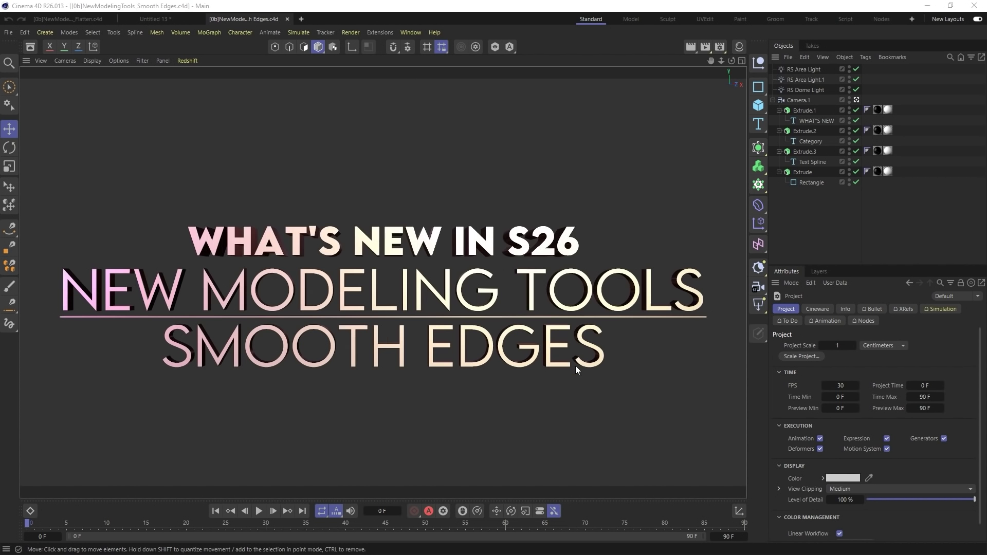
# Step: Create a new project and load the T-Rex Cmotion scene from the Character Animation example scenes in the Asset Browser
pyautogui.hotkey('ctrl', 'n')
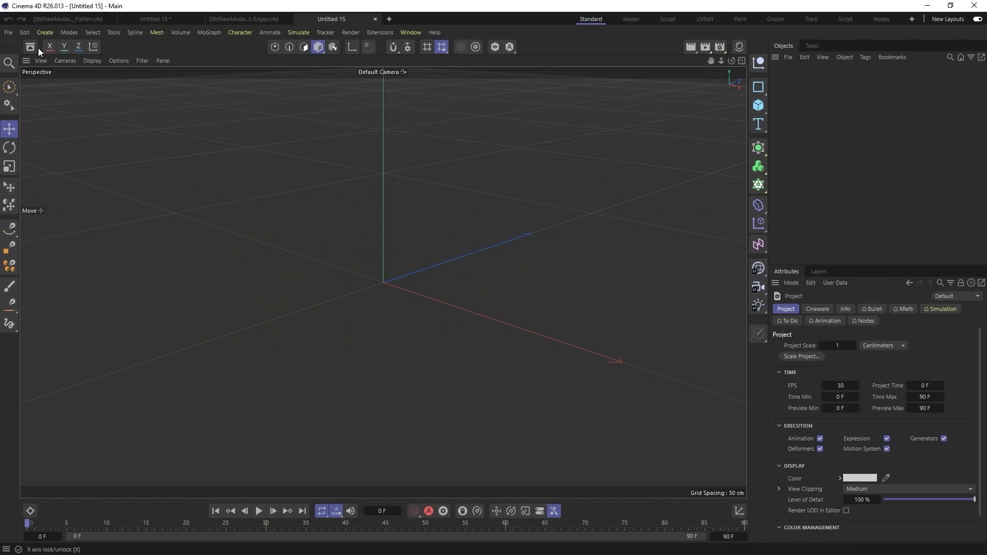
pyautogui.click(32, 47)
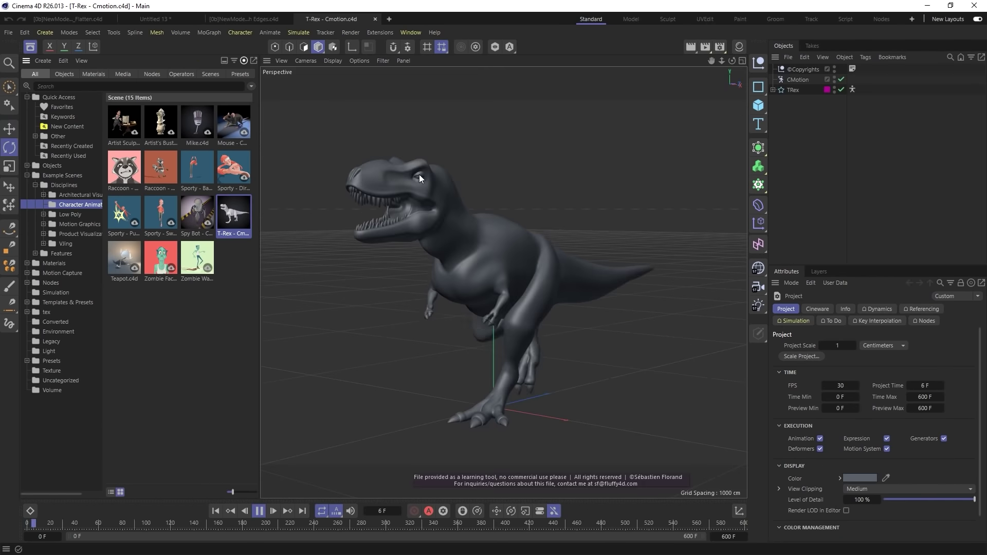
pyautogui.click(31, 47)
# Step: Move the TRex subdivision surface out of its rig, and delete the rig, the copyrights object and the CMotion object
pyautogui.click(773, 90)
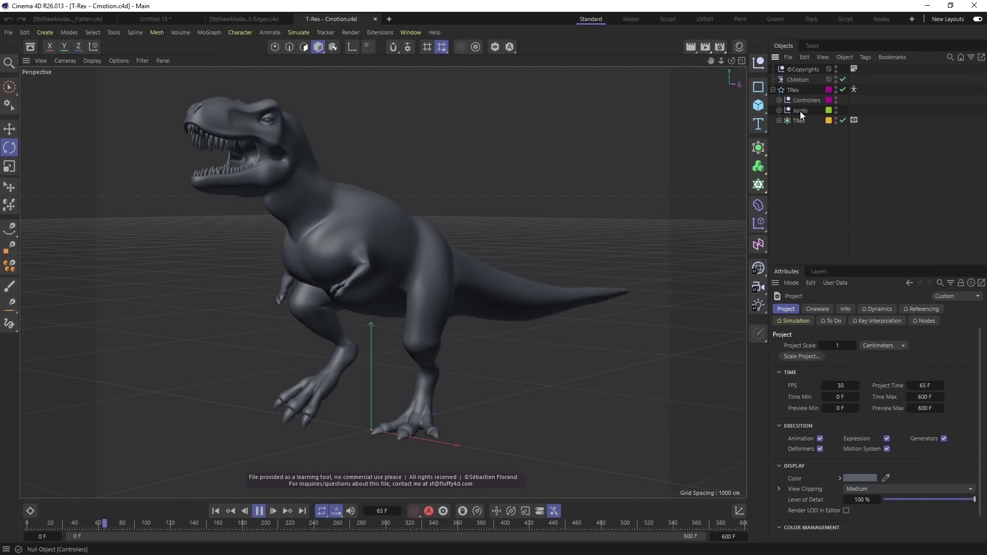
pyautogui.click(802, 91)
pyautogui.keyDown('ctrl'); pyautogui.click(795, 69); pyautogui.keyUp('ctrl')
pyautogui.press('Delete')
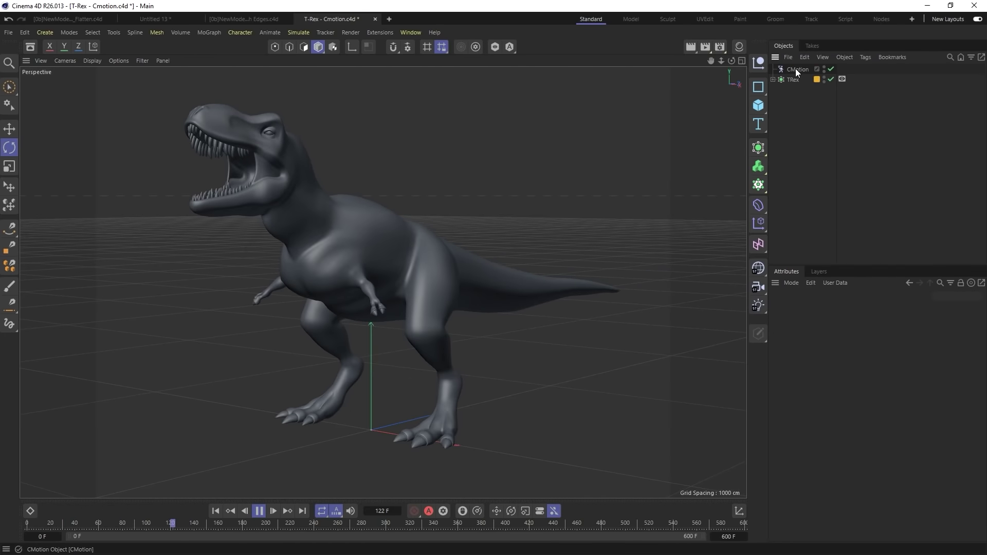
pyautogui.click(795, 69)
pyautogui.press('Delete')
# Step: Disable the TRex subdivision surface and select its Body mesh in edge mode
pyautogui.click(773, 69)
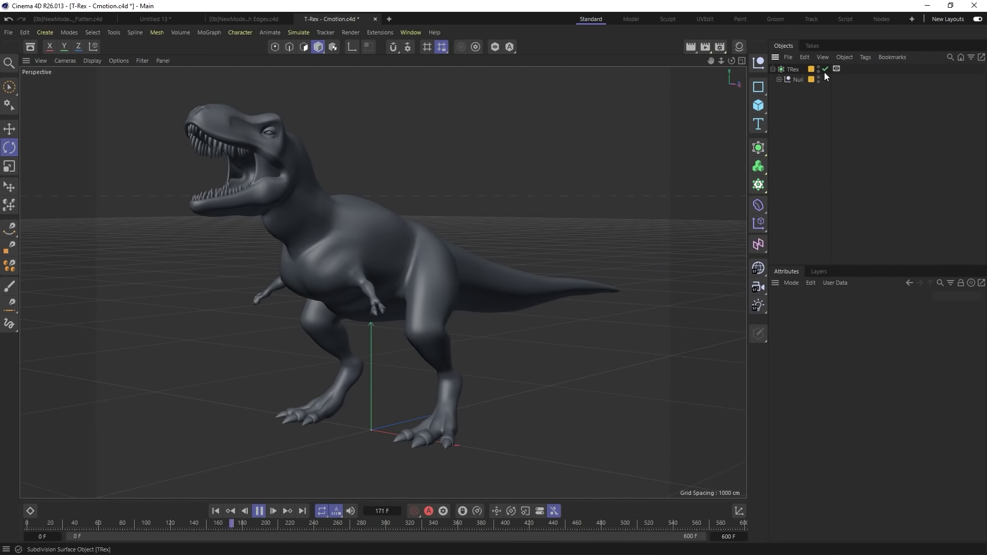
pyautogui.click(780, 79)
pyautogui.click(805, 100)
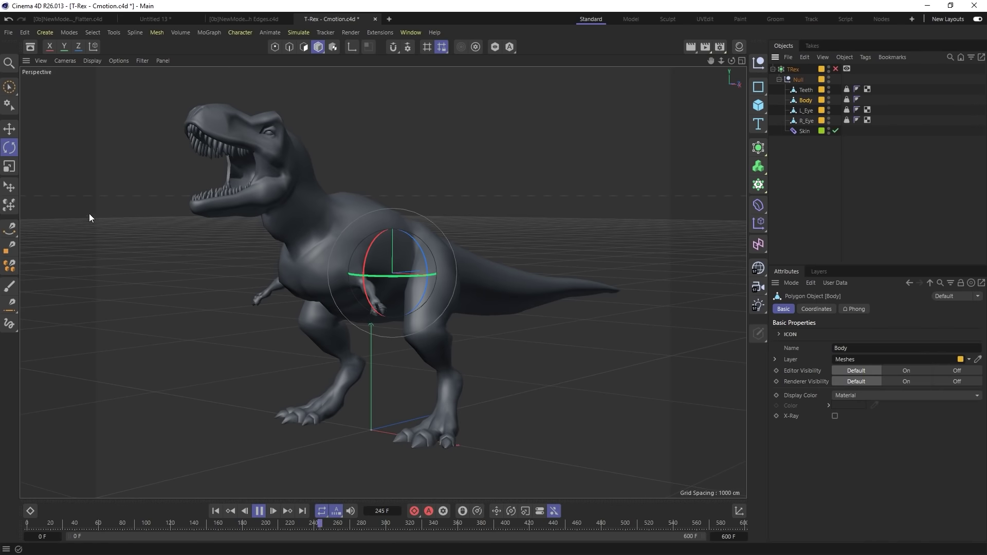
pyautogui.click(290, 47)
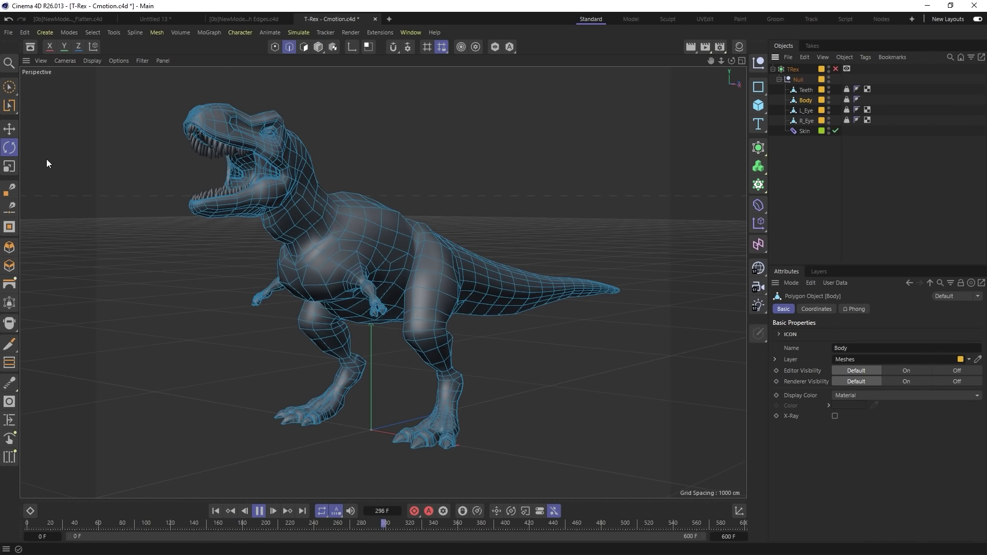
# Step: Stop the playback and path-select edges in Live Path mode from the upper jaw around the mouth corner and along the lower jaw
pyautogui.keyDown('alt'); pyautogui.moveTo(47, 164); pyautogui.dragTo(335, 260); pyautogui.keyUp('alt')
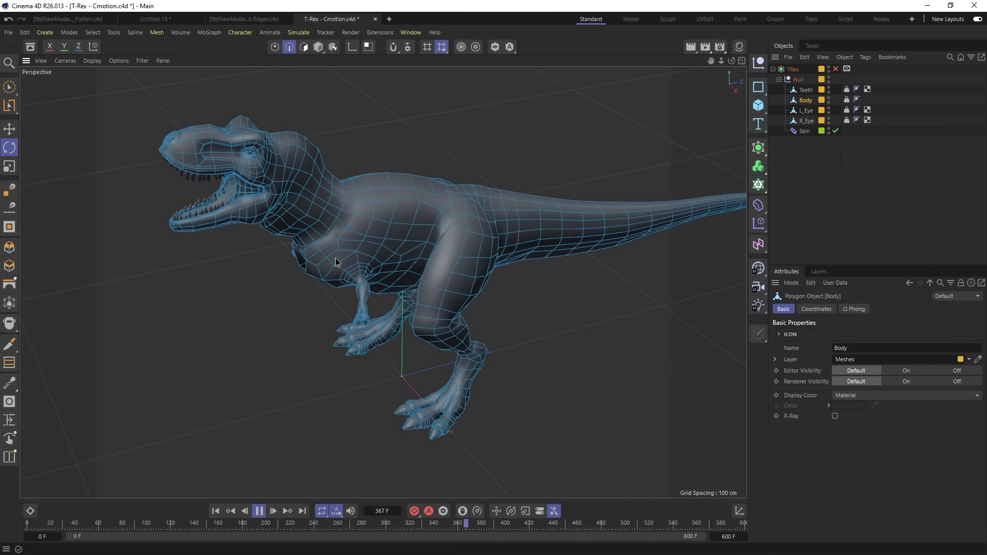
pyautogui.scroll(10, 411, 247)
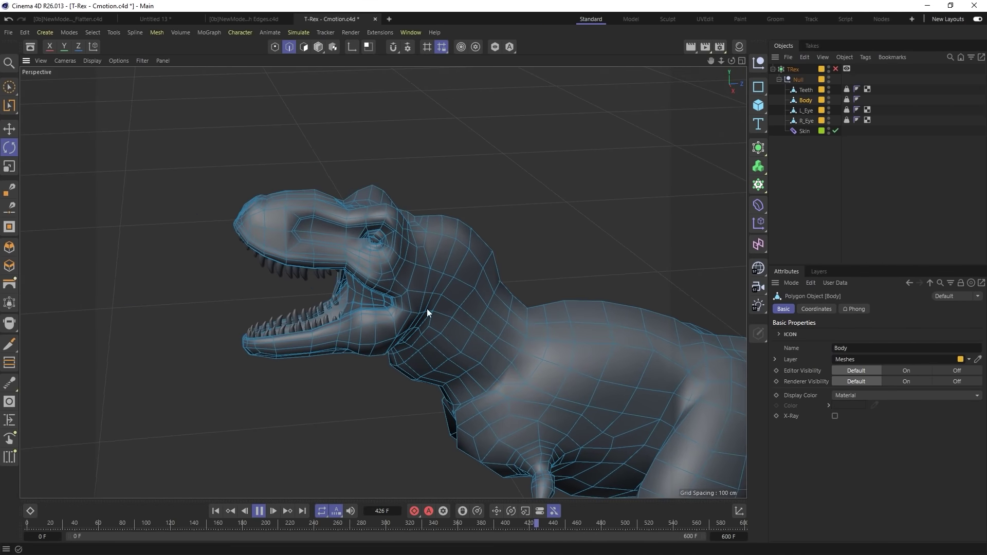
pyautogui.keyDown('alt'); pyautogui.moveTo(427, 308); pyautogui.dragTo(365, 282); pyautogui.keyUp('alt')
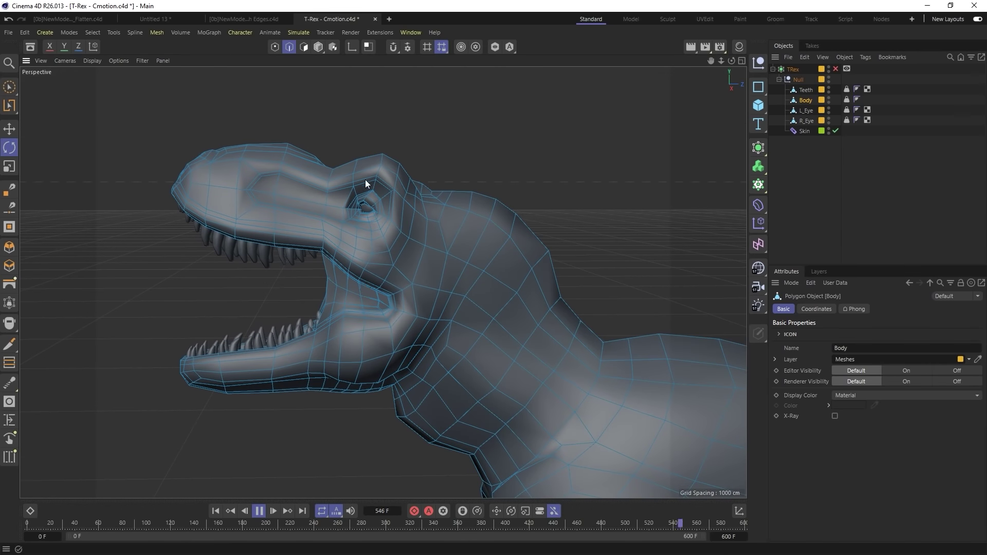
pyautogui.press('u')
pyautogui.press('m')
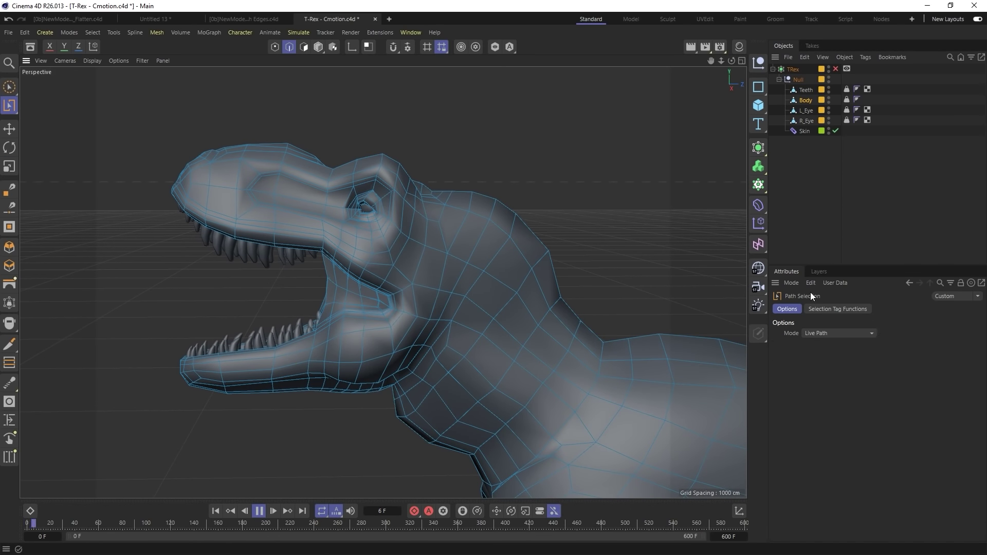
pyautogui.click(258, 511)
pyautogui.click(821, 335)
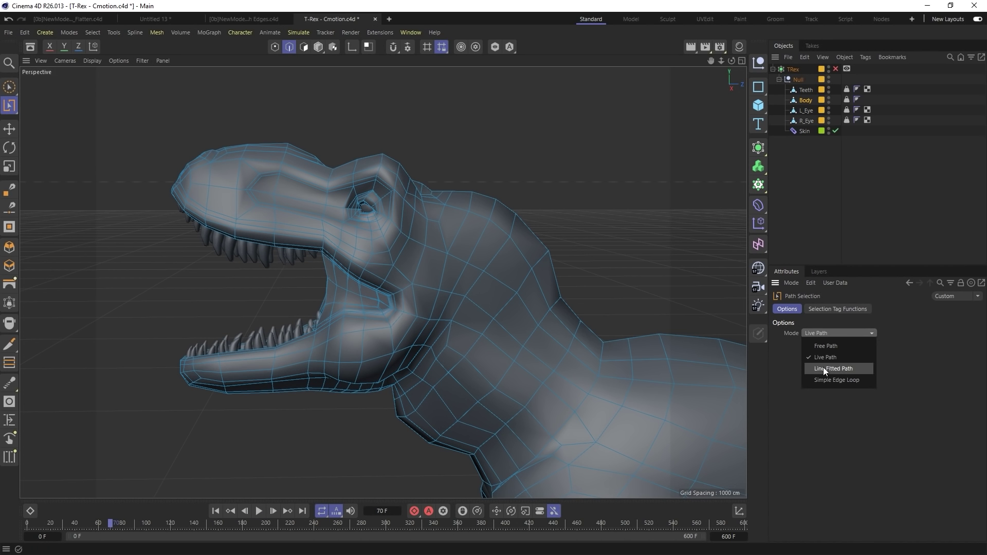
pyautogui.click(842, 359)
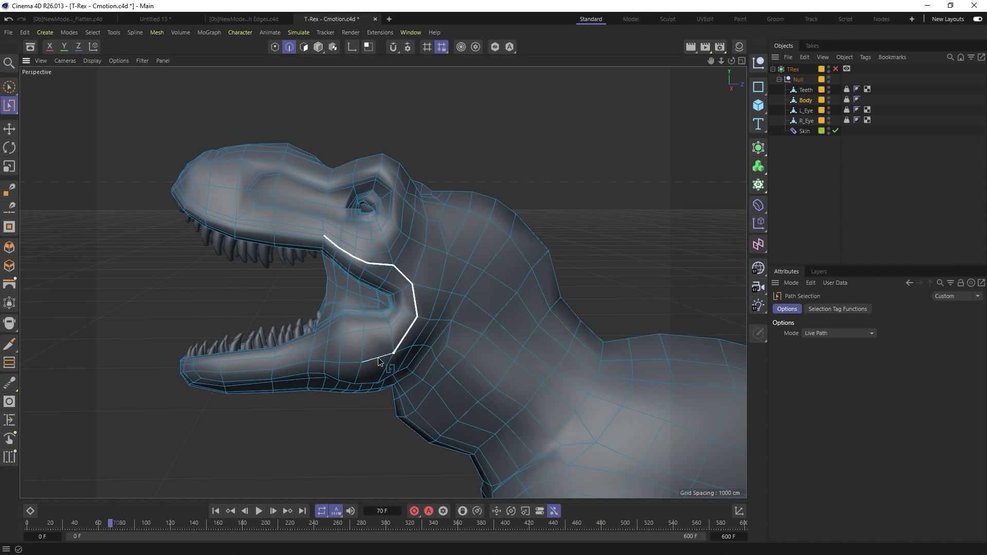
pyautogui.moveTo(378, 361); pyautogui.dragTo(271, 369)
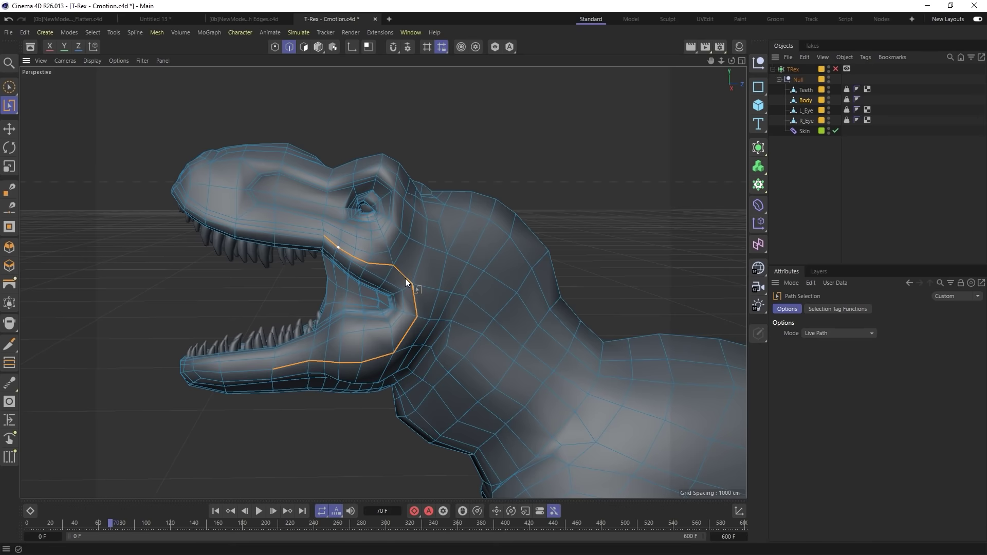
# Step: Smooth the selected mouth edges with the Smooth Edges tool at 17 iterations
pyautogui.keyDown('alt'); pyautogui.moveTo(405, 278); pyautogui.dragTo(387, 258); pyautogui.keyUp('alt')
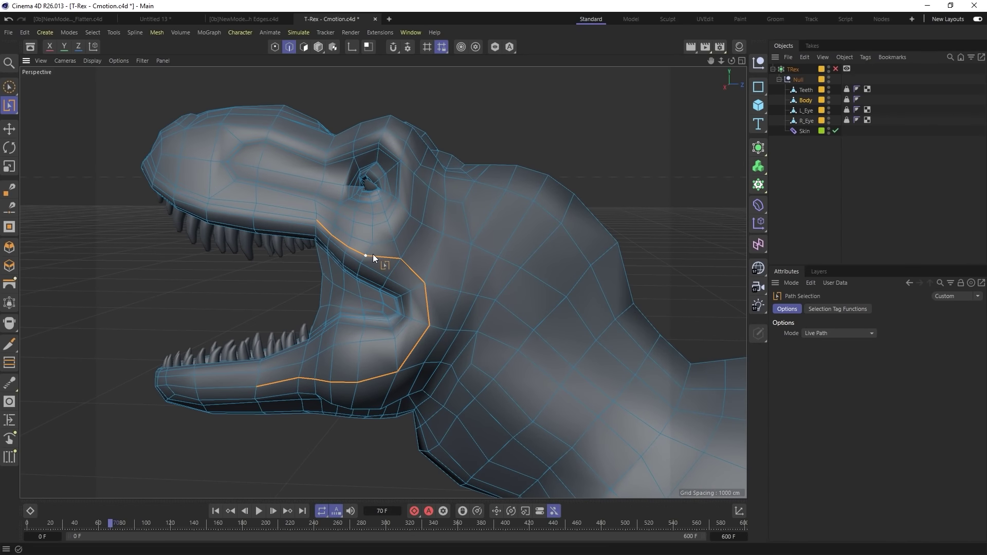
pyautogui.rightClick(407, 281)
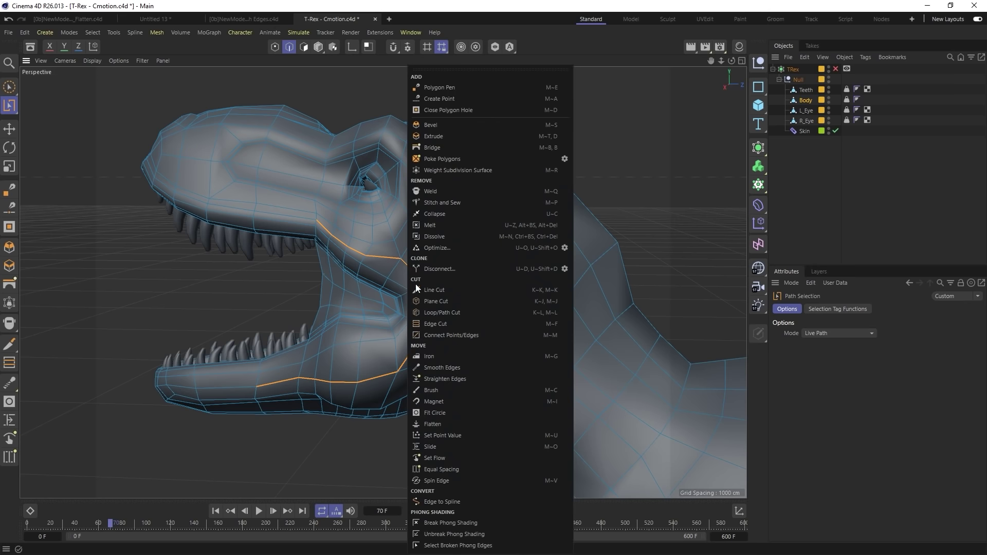
pyautogui.click(442, 367)
pyautogui.moveTo(433, 319); pyautogui.dragTo(442, 319)
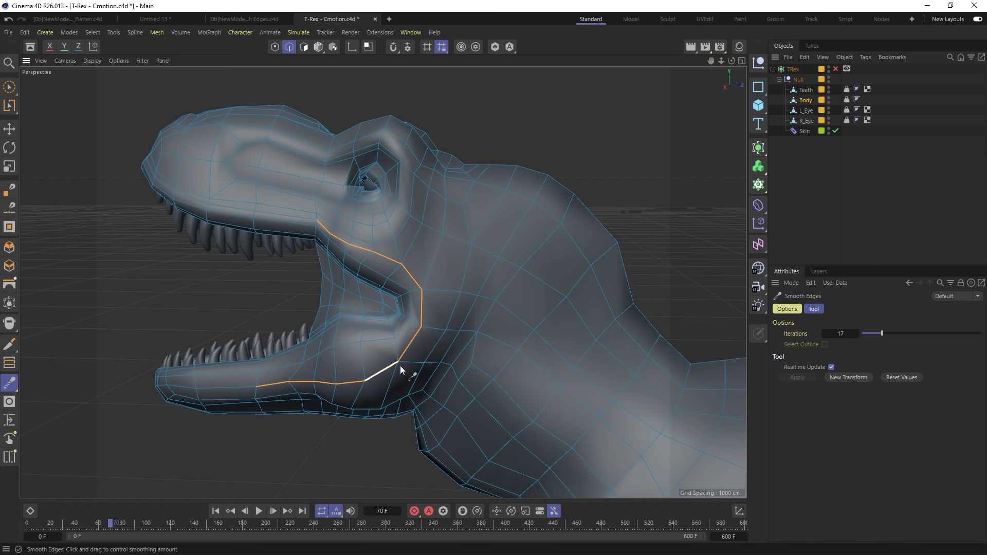
# Step: Path-select a closed, jagged edge loop running from the T-Rex's upper neck down to the middle of its torso and back
pyautogui.keyDown('alt'); pyautogui.moveTo(400, 366); pyautogui.dragTo(437, 358); pyautogui.keyUp('alt')
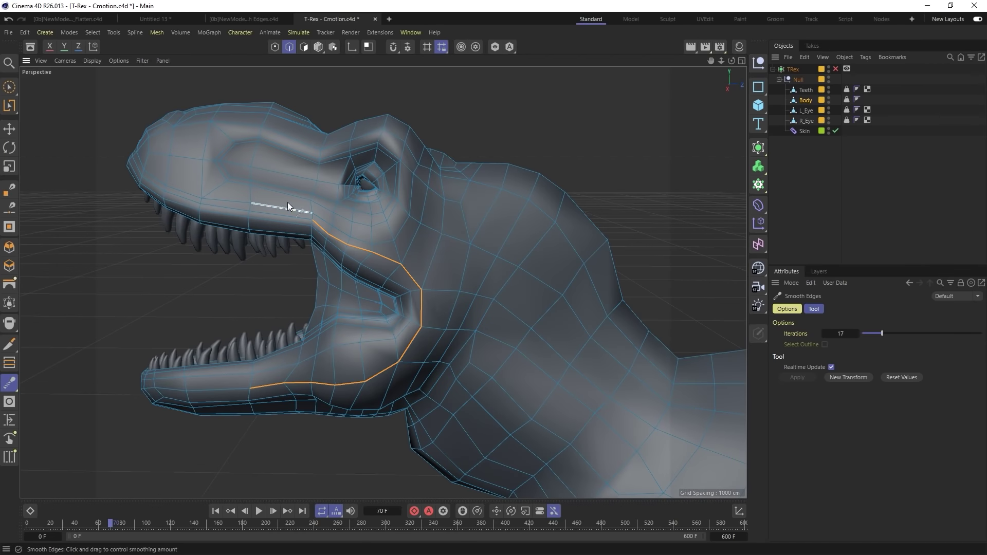
pyautogui.scroll(-3, 407, 267)
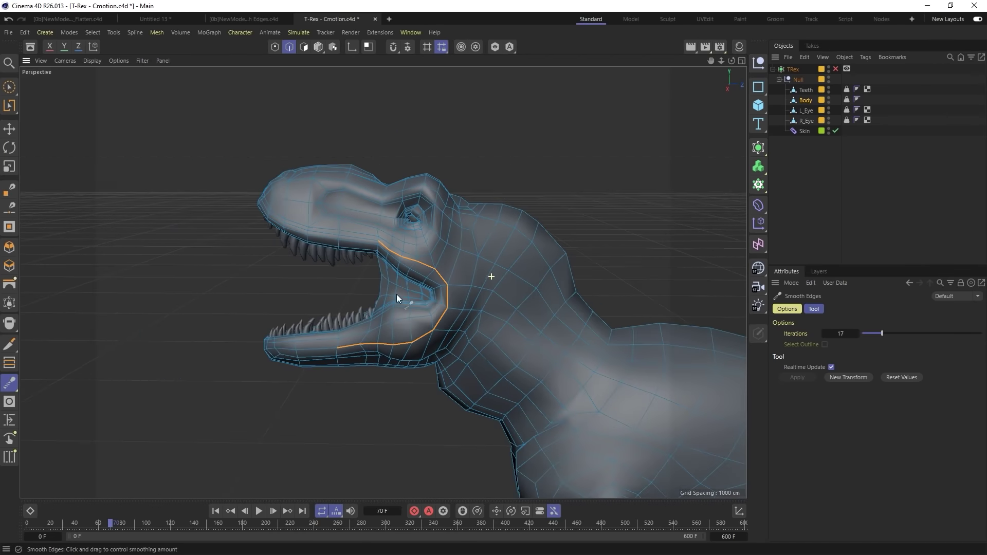
pyautogui.keyDown('alt'); pyautogui.moveTo(643, 360); pyautogui.dragTo(308, 240, button='middle'); pyautogui.keyUp('alt')
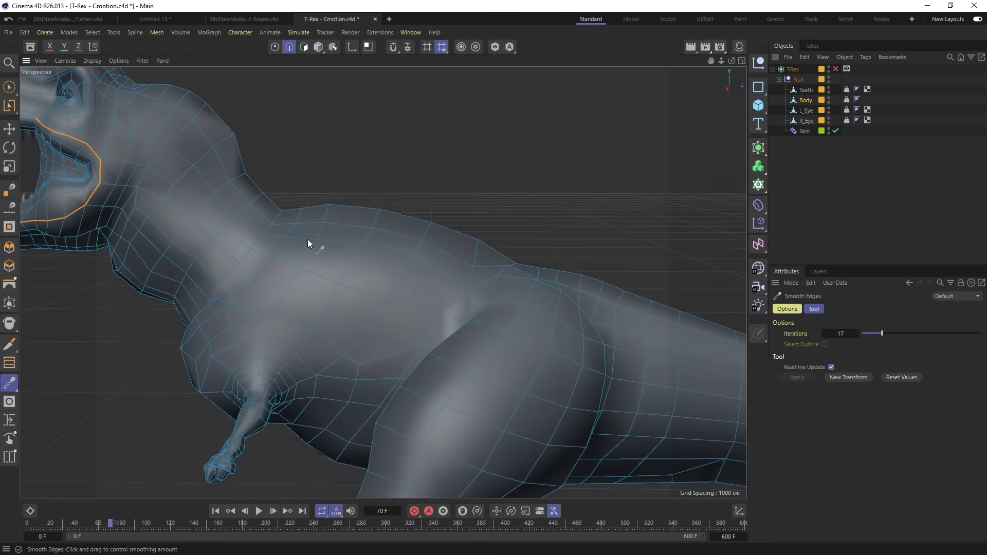
pyautogui.keyDown('alt'); pyautogui.moveTo(308, 240); pyautogui.dragTo(423, 316); pyautogui.keyUp('alt')
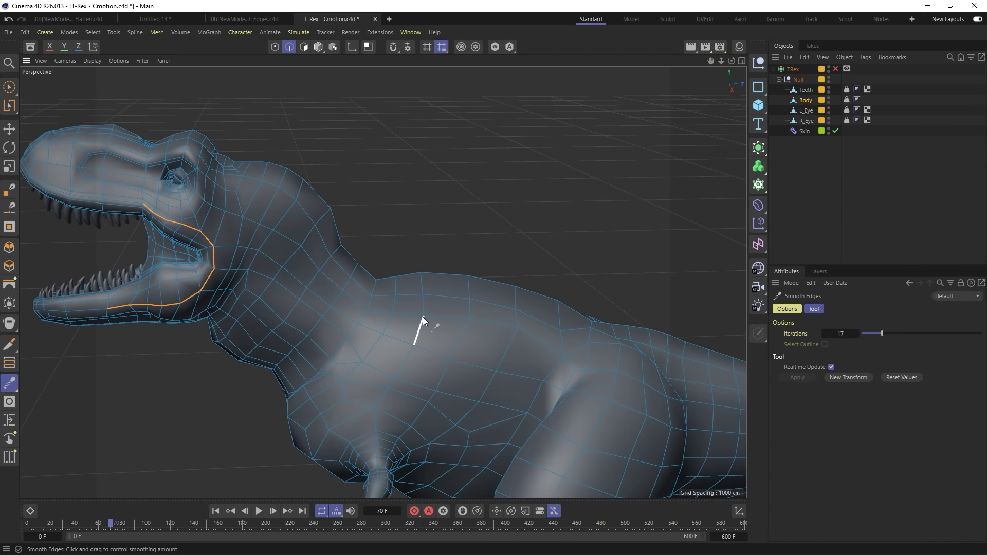
pyautogui.press('space')
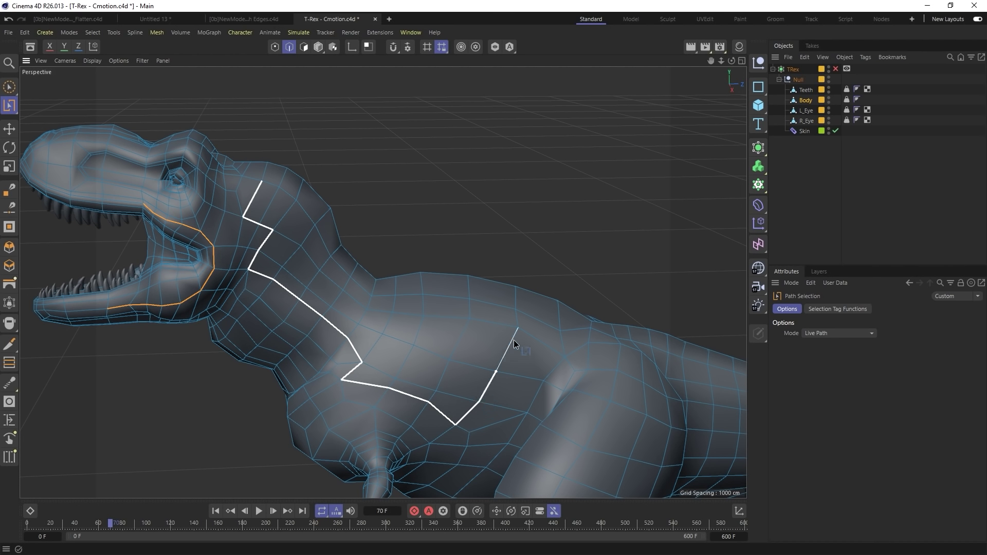
pyautogui.moveTo(523, 314)
pyautogui.mouseDown()
pyautogui.moveTo(423, 293)
pyautogui.moveTo(423, 327)
pyautogui.moveTo(360, 310)
pyautogui.mouseUp()
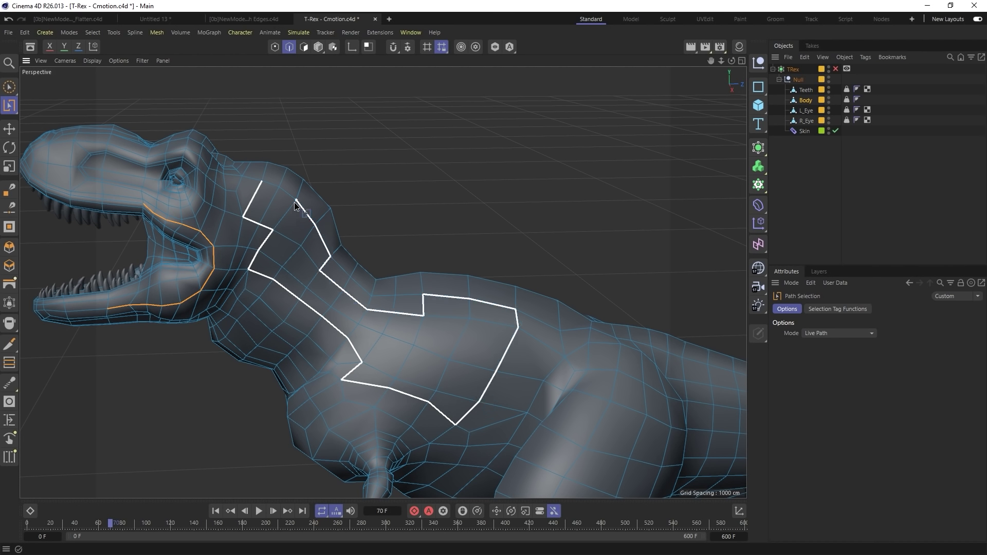
pyautogui.moveTo(295, 202); pyautogui.dragTo(263, 182)
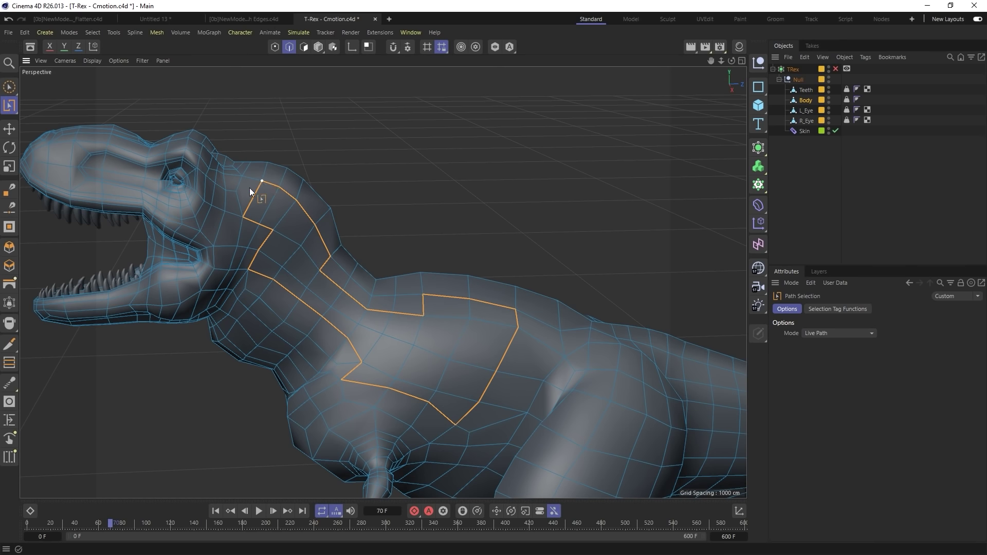
# Step: Smooth the jagged neck and torso loop with the Smooth Edges tool at 17 iterations
pyautogui.keyDown('alt'); pyautogui.moveTo(249, 188); pyautogui.dragTo(382, 329); pyautogui.keyUp('alt')
pyautogui.rightClick(381, 329)
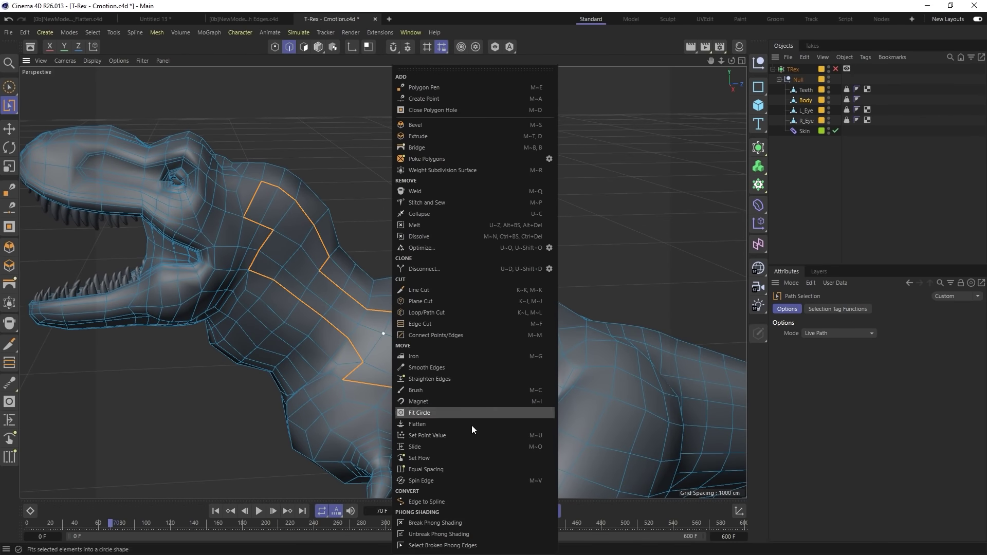
pyautogui.click(427, 367)
pyautogui.moveTo(303, 247); pyautogui.dragTo(322, 259)
pyautogui.moveTo(384, 334); pyautogui.dragTo(406, 335)
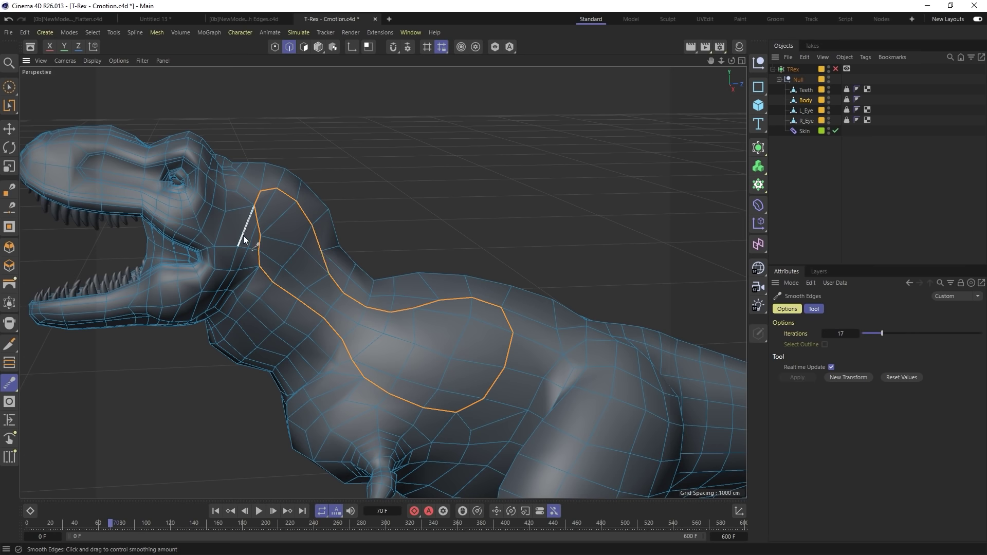
# Step: Transfer the smoothed edge loop to a polygon selection, narrow it to a few scattered neck and torso polygons, and return to path selection
pyautogui.keyDown('alt'); pyautogui.moveTo(448, 316); pyautogui.dragTo(334, 314); pyautogui.keyUp('alt')
pyautogui.keyDown('ctrl'); pyautogui.click(303, 45); pyautogui.keyUp('ctrl')
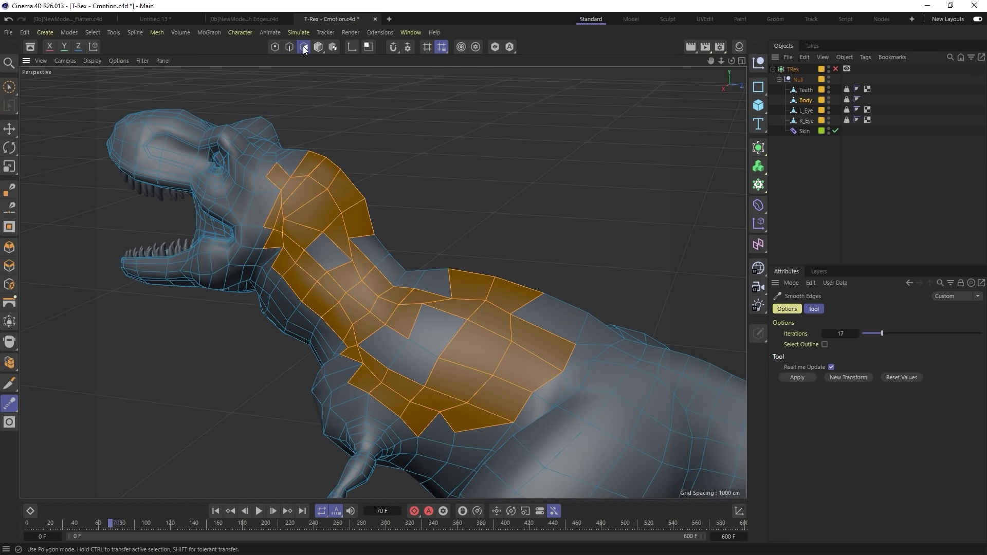
pyautogui.rightClick(405, 149)
pyautogui.click(458, 295)
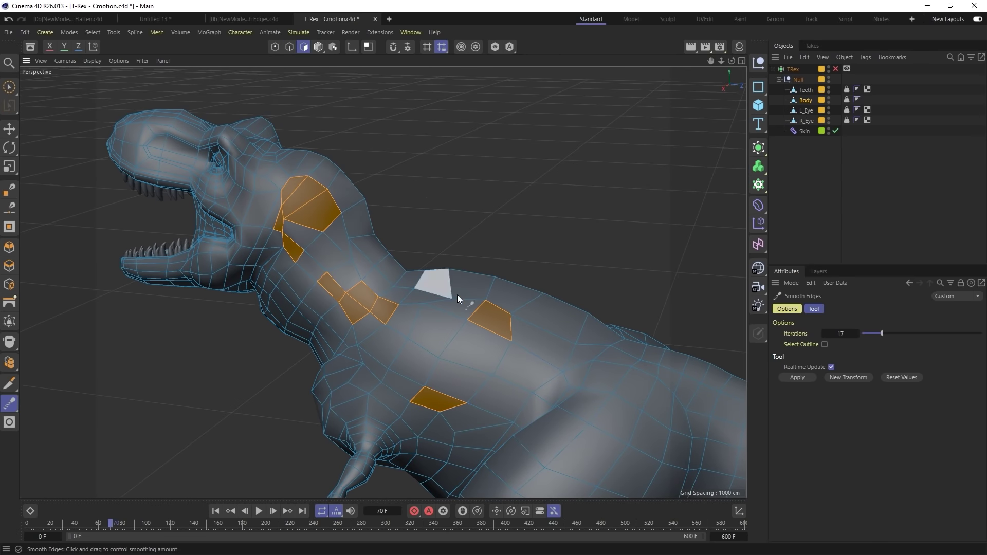
pyautogui.press('space')
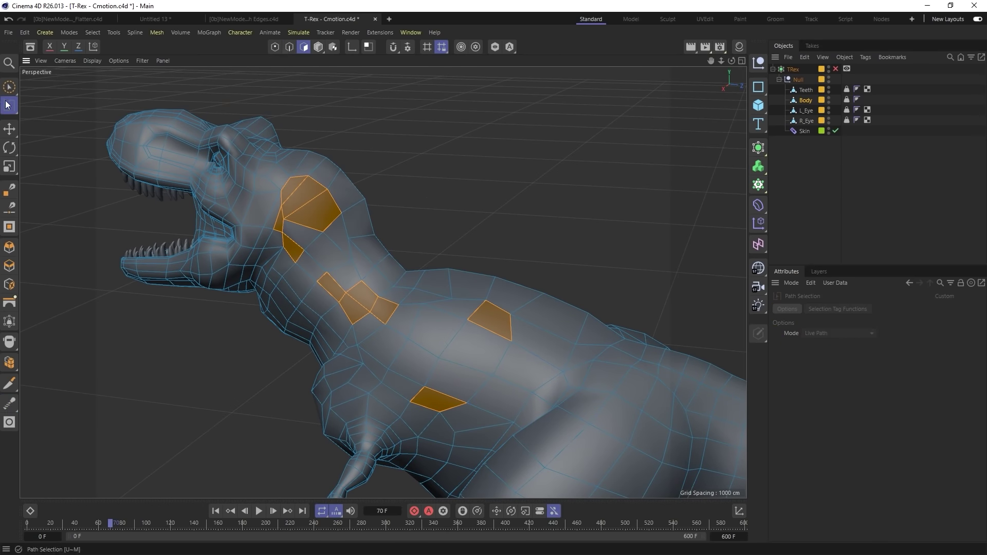
# Step: Extend the scattered polygon selection with Live Selection into one continuous patch running from the T-Rex's neck to its torso
pyautogui.press('9')
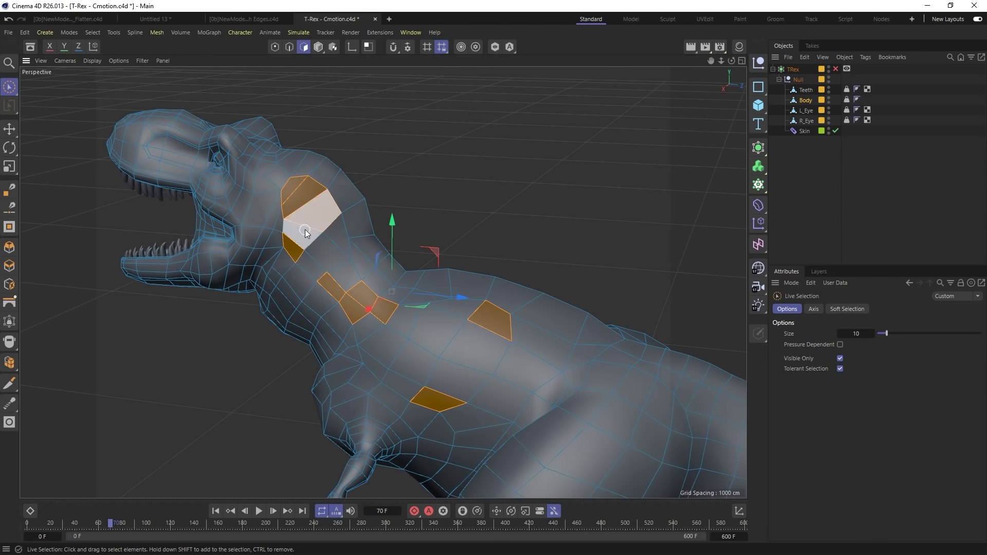
pyautogui.moveTo(305, 229)
pyautogui.keyDown('shift'); pyautogui.mouseDown()
pyautogui.moveTo(325, 271)
pyautogui.moveTo(334, 237)
pyautogui.mouseUp(); pyautogui.keyUp('shift')
pyautogui.moveTo(379, 329)
pyautogui.keyDown('shift'); pyautogui.mouseDown()
pyautogui.moveTo(392, 363)
pyautogui.moveTo(379, 370)
pyautogui.moveTo(469, 398)
pyautogui.moveTo(480, 335)
pyautogui.moveTo(419, 318)
pyautogui.moveTo(514, 336)
pyautogui.moveTo(460, 337)
pyautogui.mouseUp(); pyautogui.keyUp('shift')
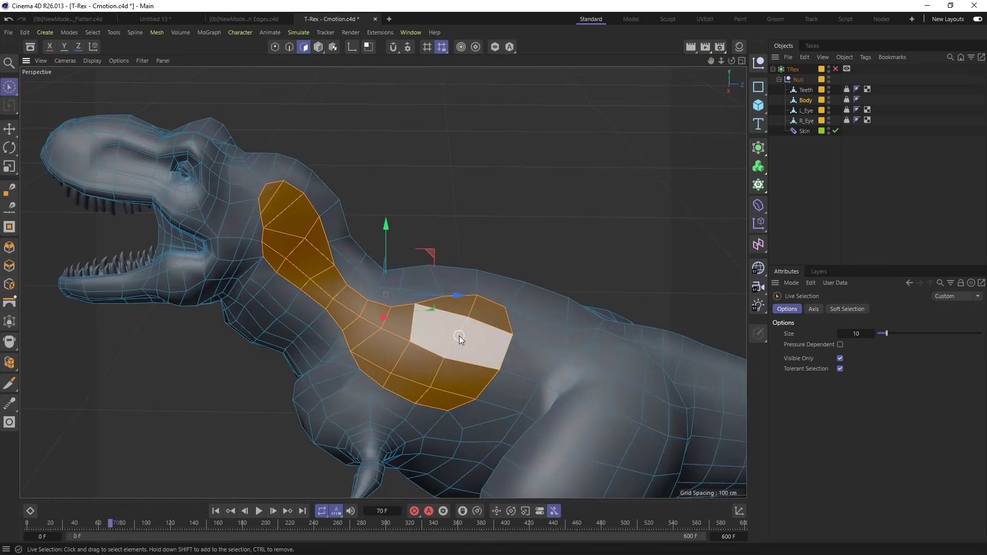
pyautogui.keyDown('alt'); pyautogui.moveTo(507, 316); pyautogui.dragTo(467, 288); pyautogui.keyUp('alt')
# Step: Extrude the selected neck and torso patch and inset it with an offset of 7.3 cm
pyautogui.press('d')
pyautogui.moveTo(477, 331); pyautogui.dragTo(489, 363)
pyautogui.press('i')
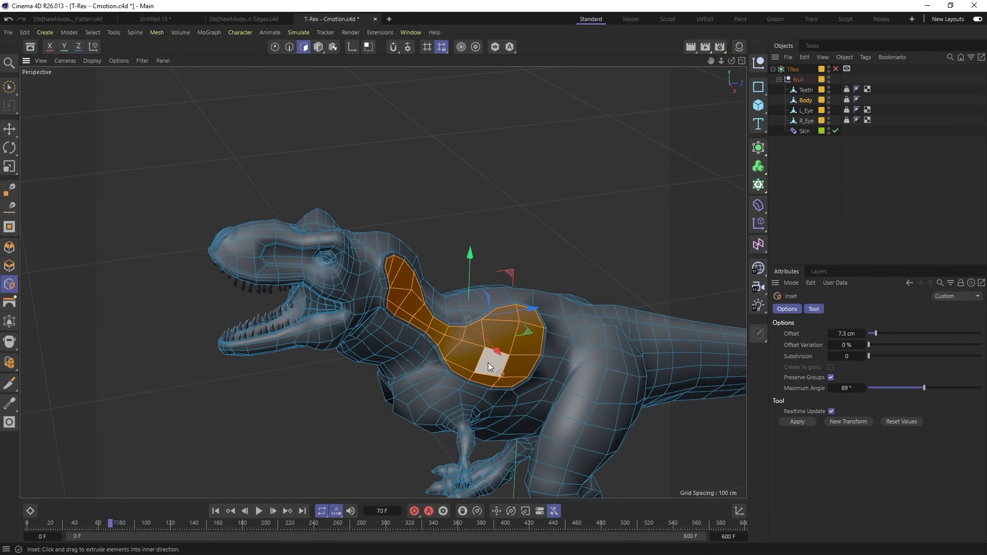
# Step: Create a new project and add a cube with 11 segments in X, Y and Z, made editable
pyautogui.hotkey('ctrl', 'n')
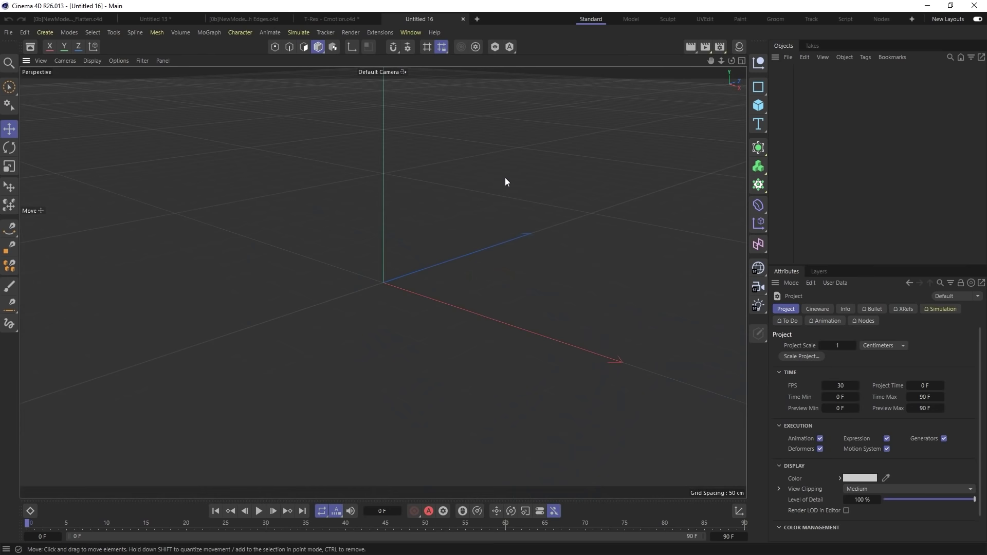
pyautogui.click(759, 105)
pyautogui.click(850, 367)
pyautogui.press('Tab')
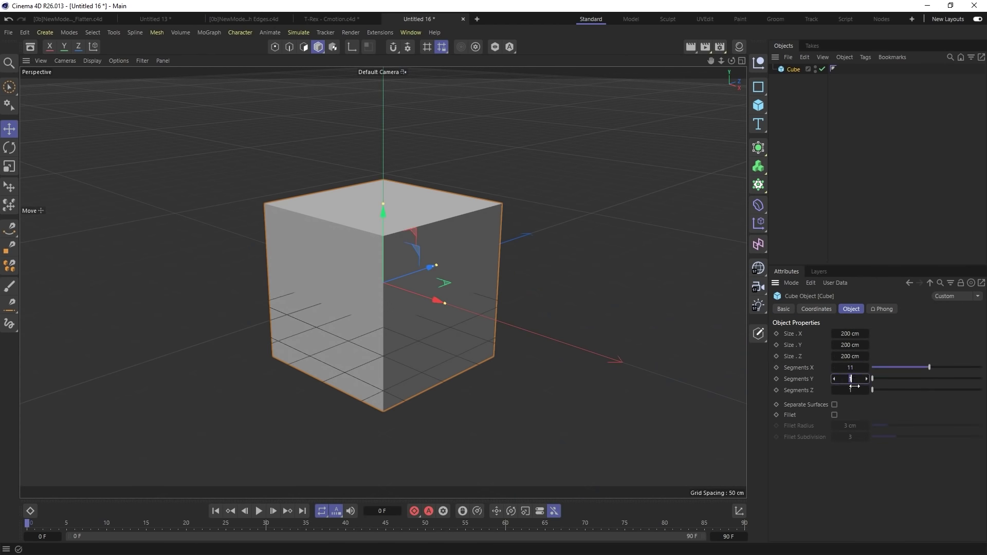
pyautogui.write('11')
pyautogui.press('Tab')
pyautogui.write('11')
pyautogui.press('Return')
pyautogui.press('c')
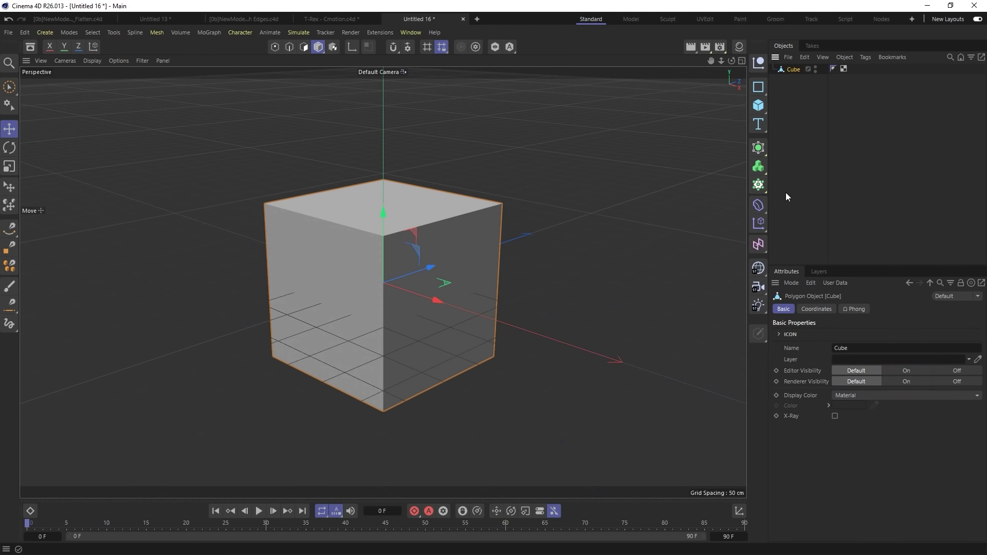
# Step: Path-select a winding line of edges from the cube's top across two sides, ending in a spiral
pyautogui.click(290, 47)
pyautogui.press('u')
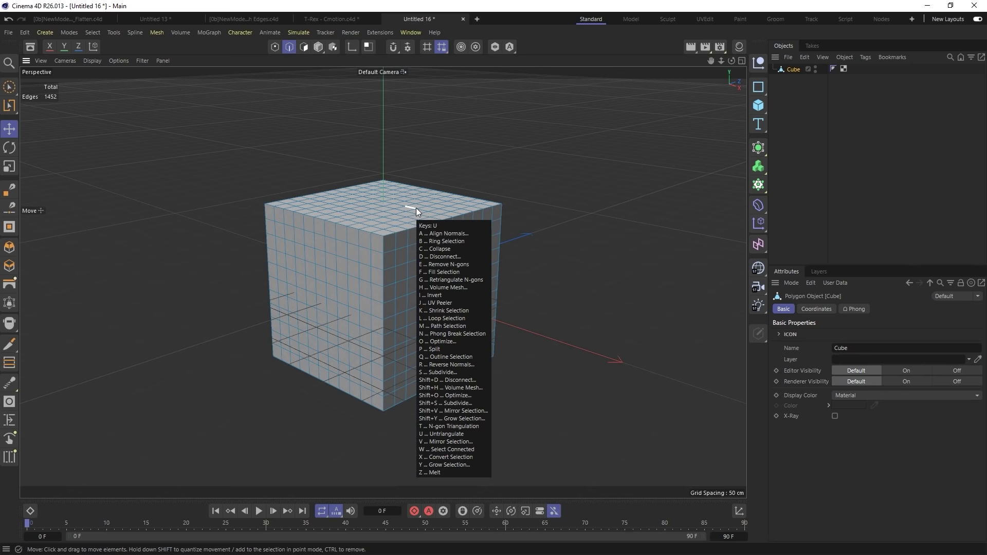
pyautogui.press('m')
pyautogui.click(814, 333)
pyautogui.click(826, 357)
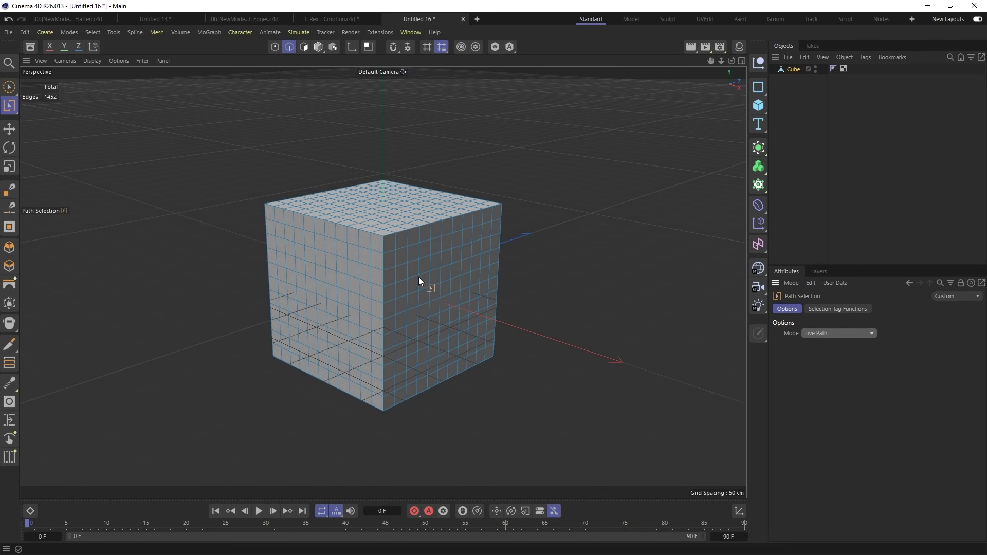
pyautogui.scroll(3, 463, 267)
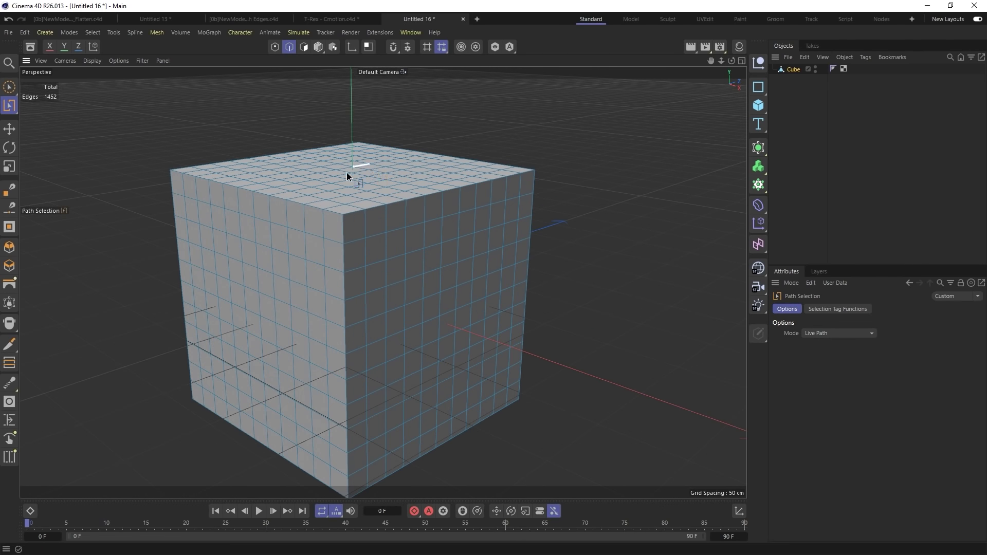
pyautogui.moveTo(348, 176)
pyautogui.mouseDown()
pyautogui.moveTo(425, 214)
pyautogui.moveTo(442, 273)
pyautogui.moveTo(425, 331)
pyautogui.moveTo(280, 359)
pyautogui.moveTo(232, 353)
pyautogui.moveTo(233, 401)
pyautogui.moveTo(432, 438)
pyautogui.moveTo(499, 404)
pyautogui.moveTo(511, 309)
pyautogui.moveTo(447, 336)
pyautogui.moveTo(454, 397)
pyautogui.moveTo(496, 379)
pyautogui.moveTo(499, 339)
pyautogui.moveTo(466, 335)
pyautogui.moveTo(476, 368)
pyautogui.mouseUp()
# Step: Smooth the winding edge path on the cube with the Smooth Edges tool at 18 iterations
pyautogui.rightClick(424, 368)
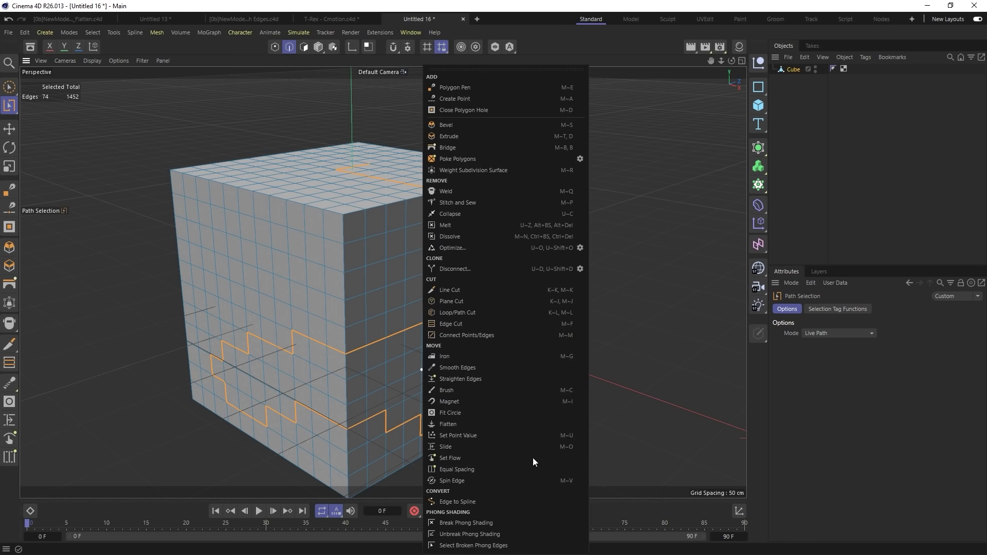
pyautogui.click(458, 368)
pyautogui.moveTo(386, 363); pyautogui.dragTo(390, 363)
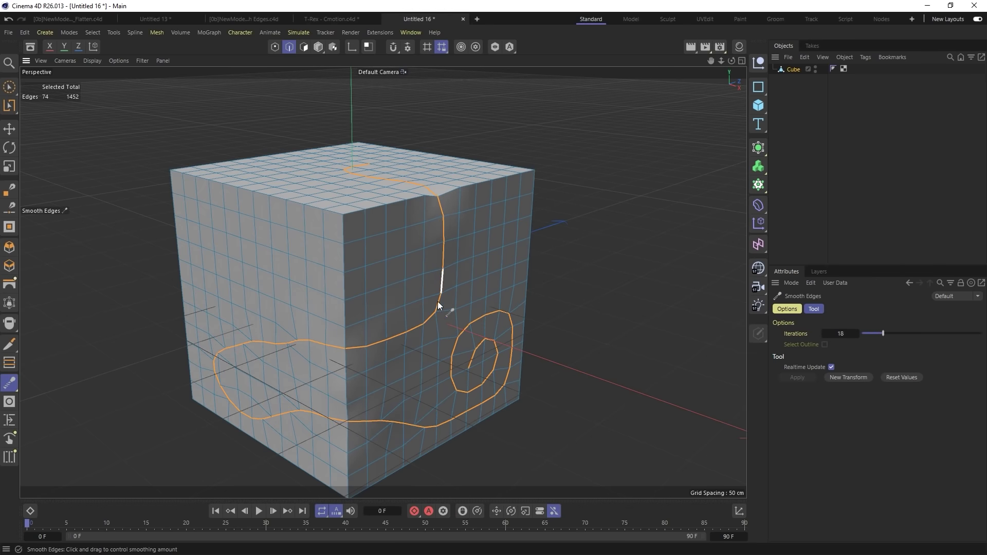
pyautogui.keyDown('alt'); pyautogui.moveTo(298, 342); pyautogui.dragTo(263, 208); pyautogui.keyUp('alt')
pyautogui.keyDown('alt'); pyautogui.moveTo(296, 262); pyautogui.dragTo(458, 369); pyautogui.keyUp('alt')
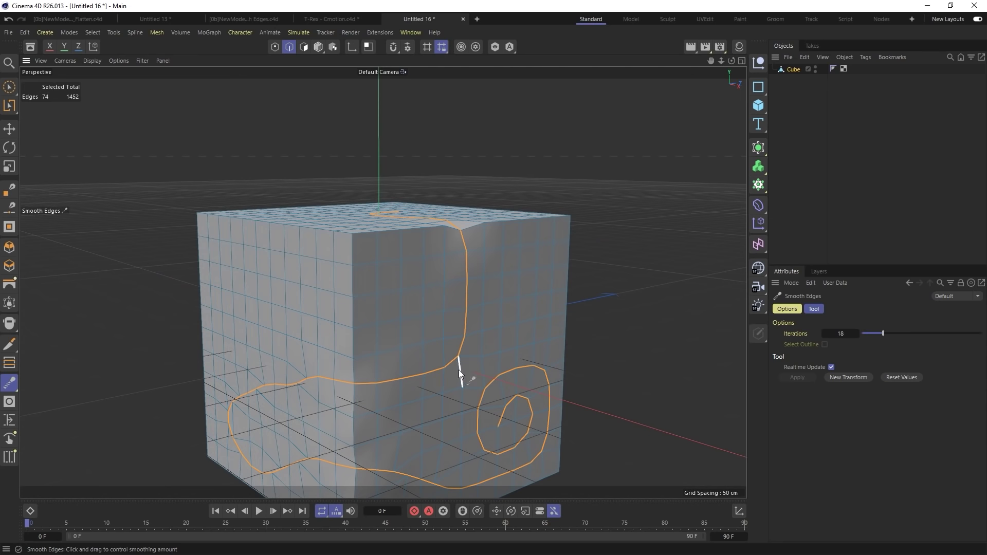
# Step: Bevel the smoothed edge path on the cube with an offset of about 2.2 cm
pyautogui.rightClick(459, 369)
pyautogui.click(463, 369)
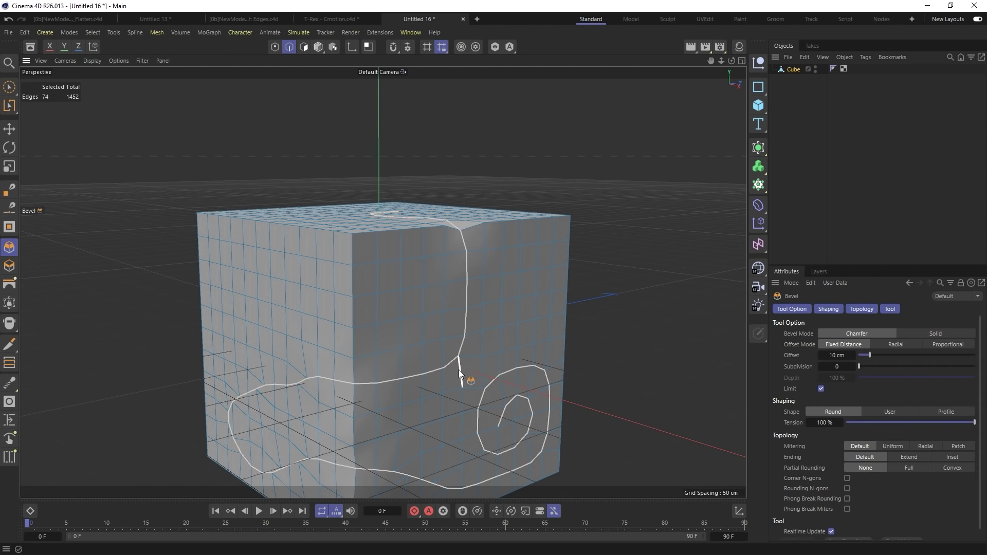
pyautogui.moveTo(441, 375); pyautogui.dragTo(453, 354)
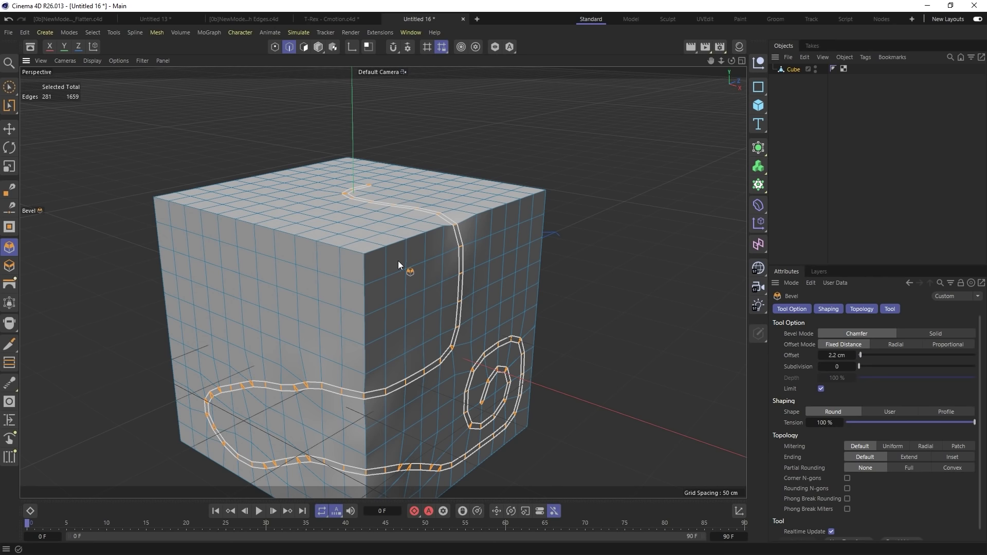
pyautogui.moveTo(332, 144); pyautogui.dragTo(325, 130)
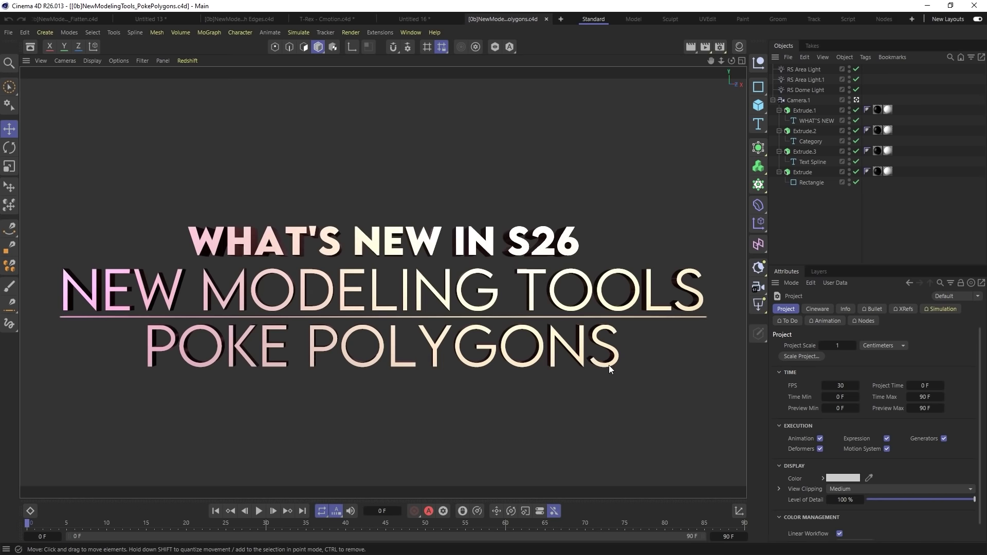
# Step: Return to the T-Rex project, select a single polygon on its other flank and apply Poke Polygons
pyautogui.click(312, 20)
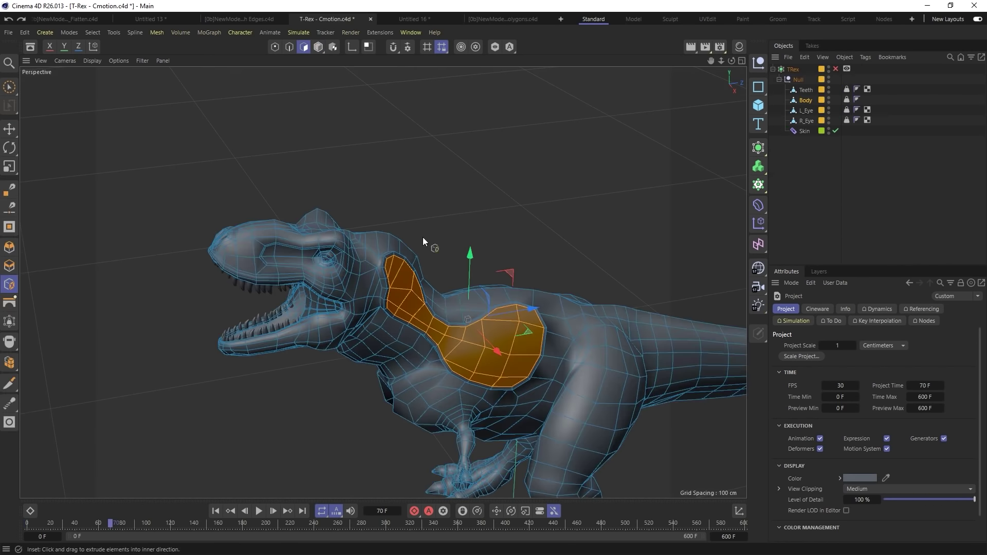
pyautogui.keyDown('alt'); pyautogui.moveTo(423, 237); pyautogui.dragTo(425, 359); pyautogui.keyUp('alt')
pyautogui.press('9')
pyautogui.click(404, 332)
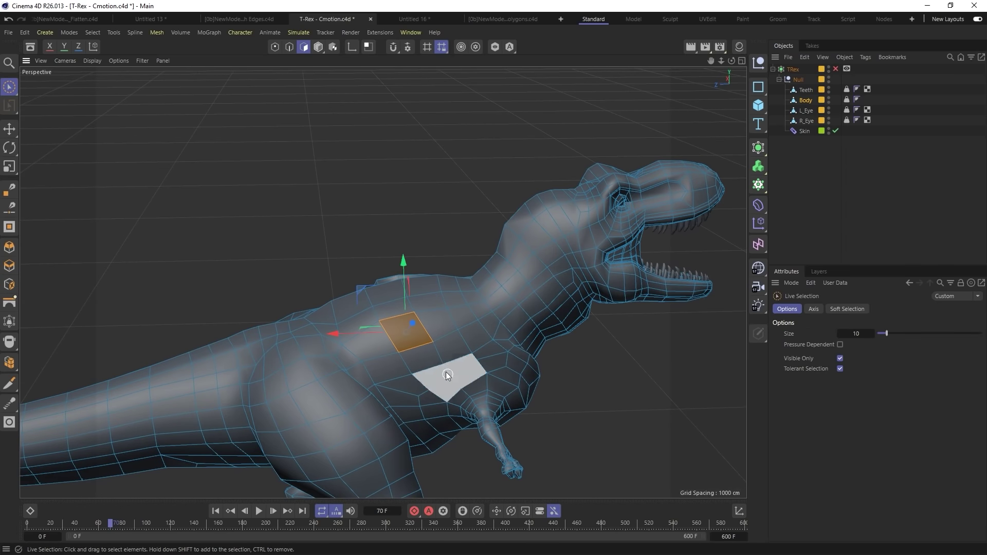
pyautogui.rightClick(425, 332)
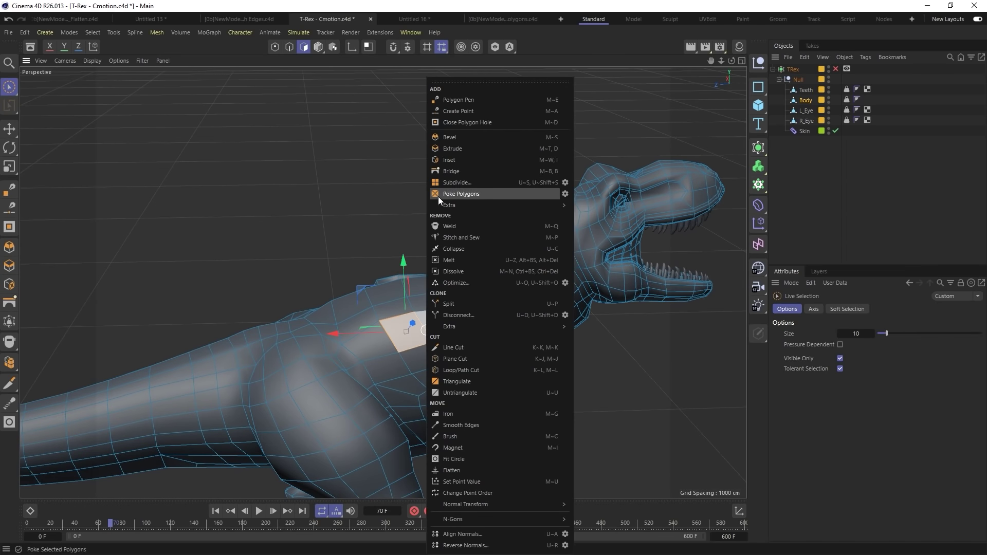
pyautogui.click(466, 195)
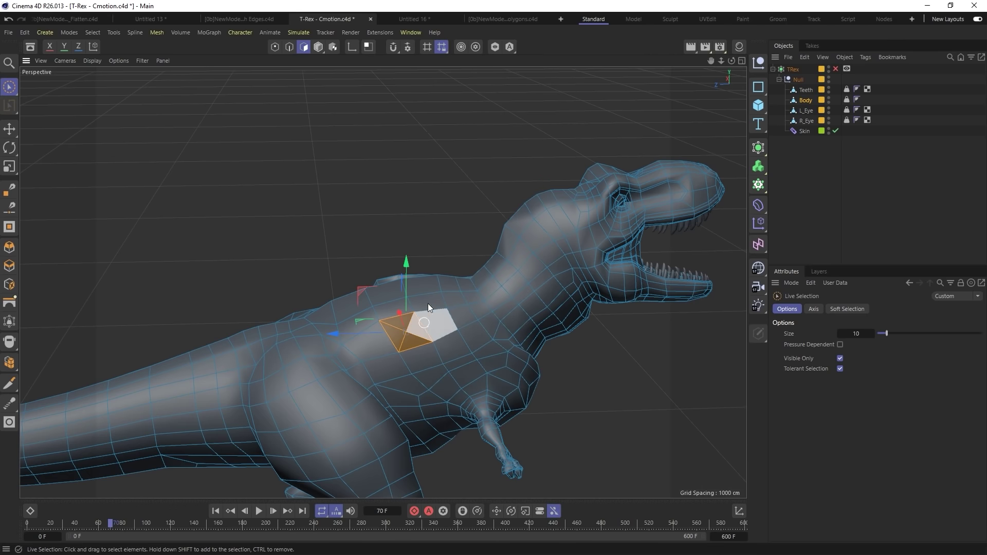
# Step: Create a new project and add a cube with 5 segments in X, Y and Z
pyautogui.click(561, 19)
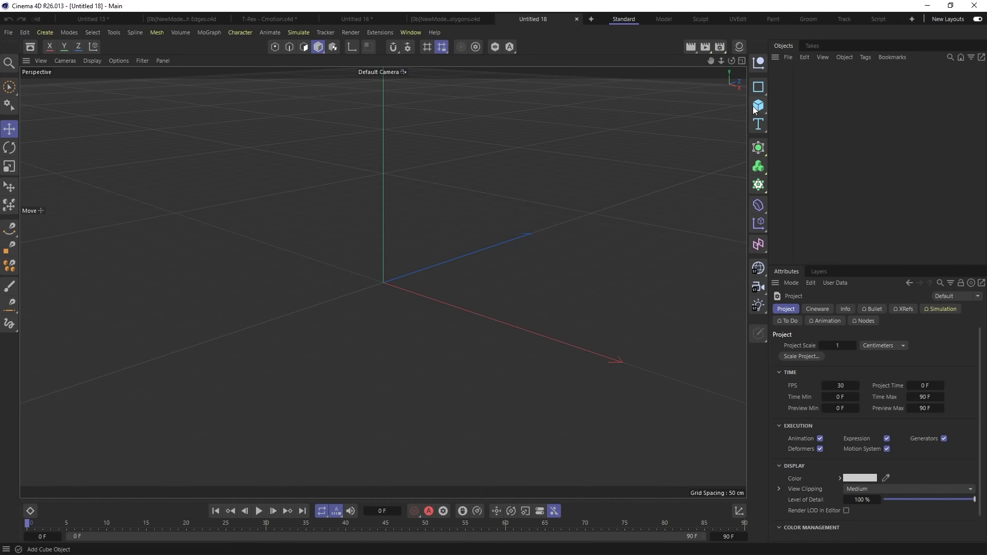
pyautogui.click(758, 106)
pyautogui.click(792, 121)
pyautogui.click(850, 368)
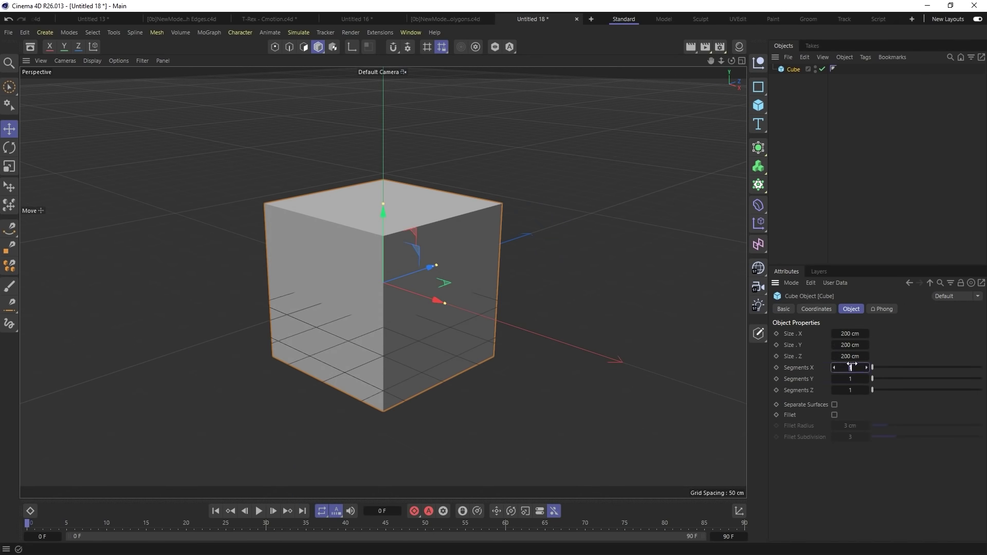
pyautogui.write('5')
pyautogui.press('Tab')
pyautogui.write('5')
pyautogui.press('Tab')
pyautogui.write('5')
pyautogui.press('Return')
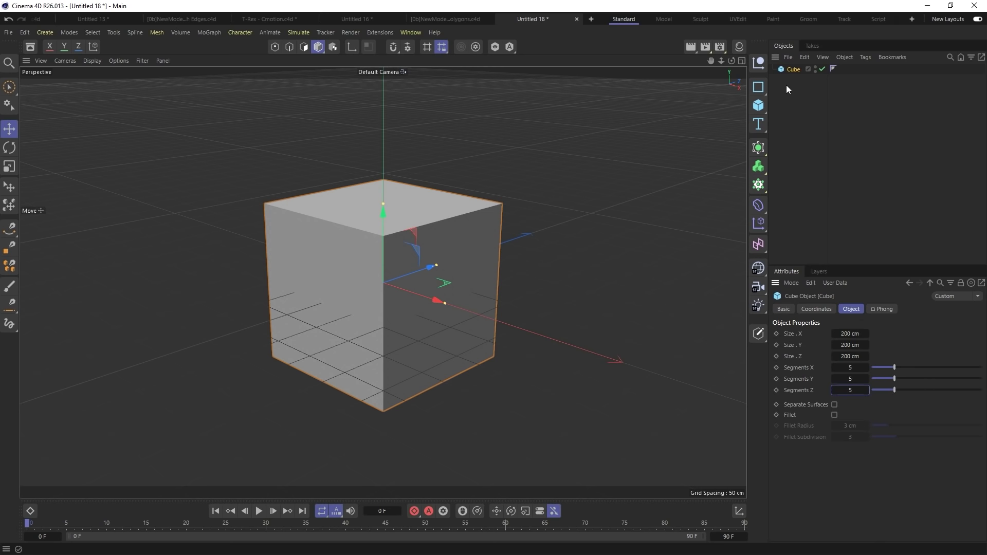
# Step: Make the cube editable and apply Poke Polygons to all its polygons
pyautogui.press('c')
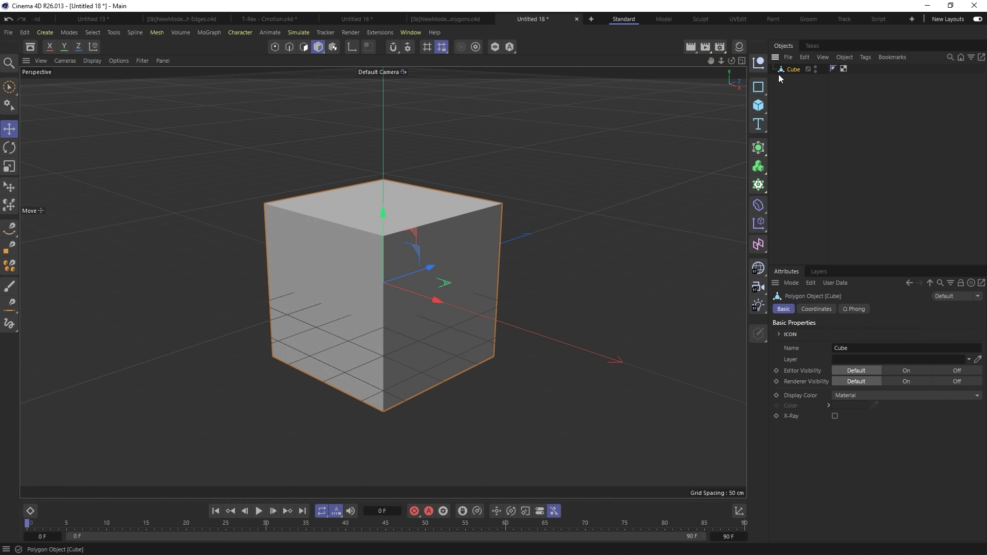
pyautogui.press('Return')
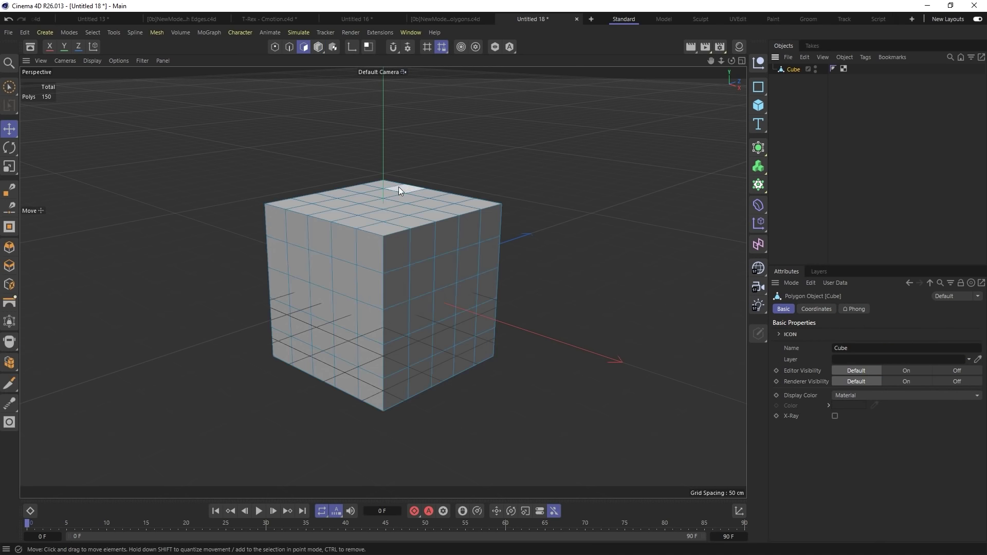
pyautogui.rightClick(517, 157)
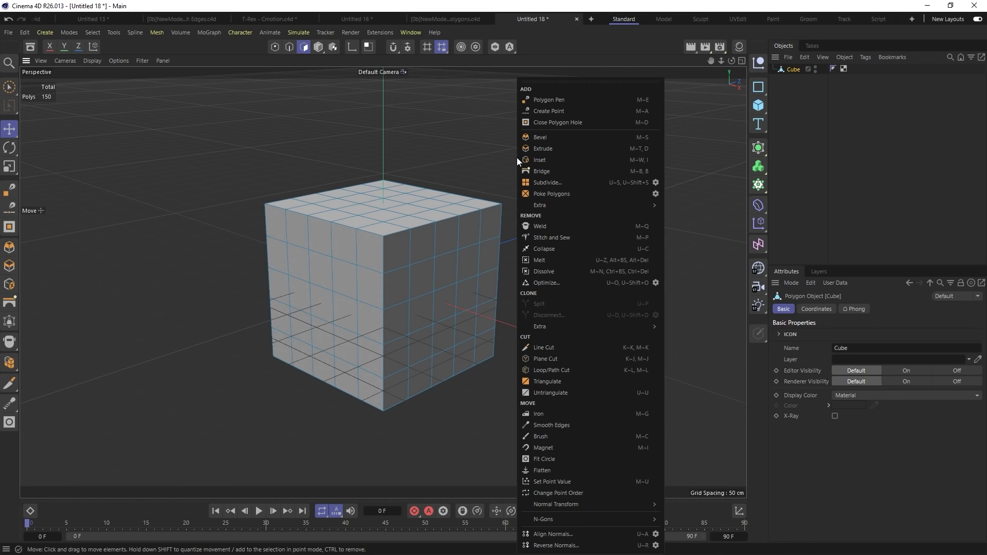
pyautogui.click(548, 196)
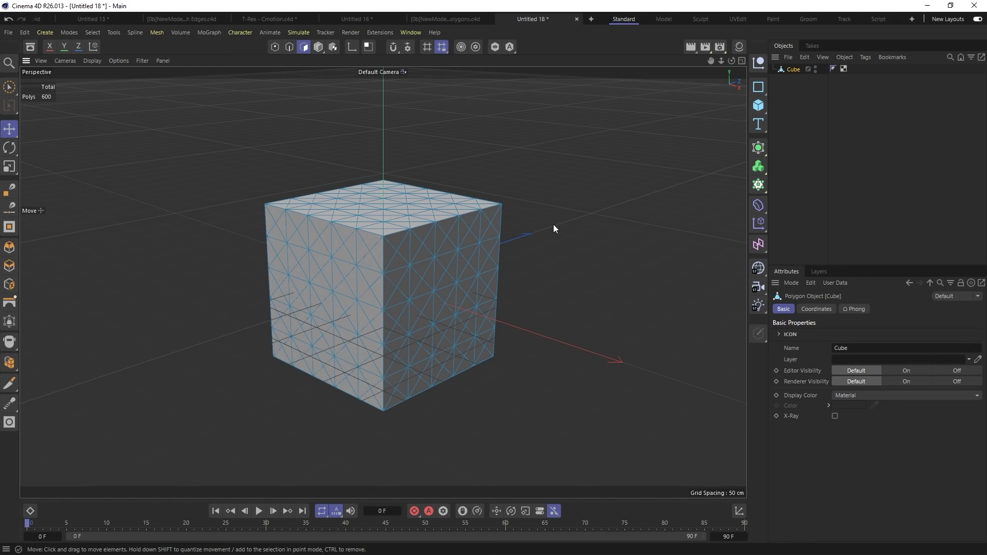
# Step: Place the poked cube under a Subdivision Surface and display the shaded model with its wireframe lines
pyautogui.keyDown('alt'); pyautogui.click(759, 151); pyautogui.keyUp('alt')
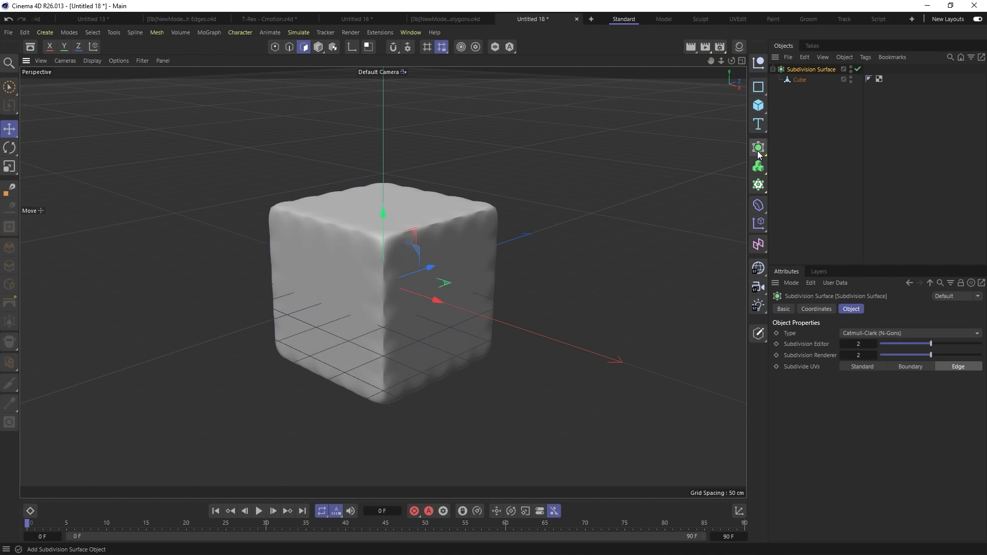
pyautogui.press('n')
pyautogui.press('b')
pyautogui.scroll(3, 434, 241)
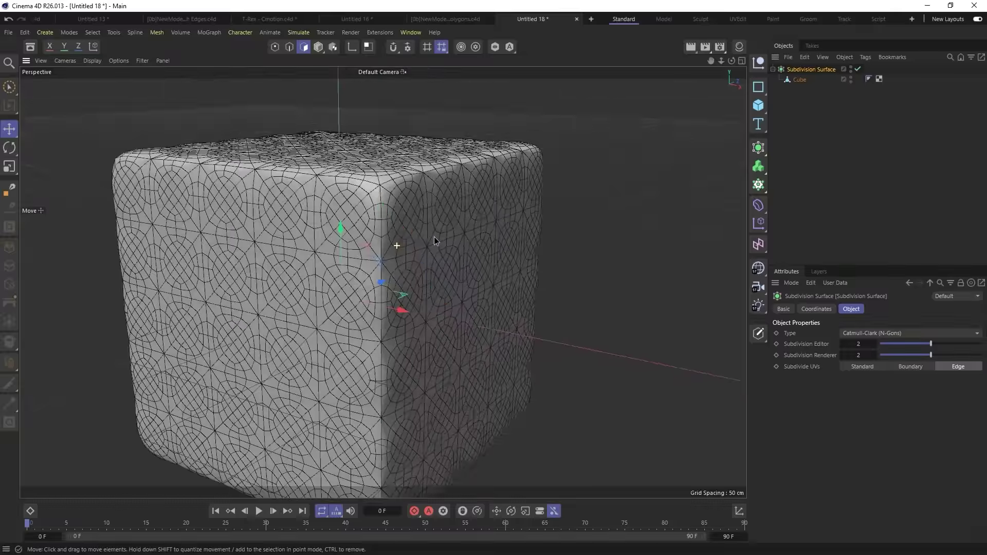
pyautogui.keyDown('alt'); pyautogui.moveTo(312, 239); pyautogui.dragTo(306, 304); pyautogui.keyUp('alt')
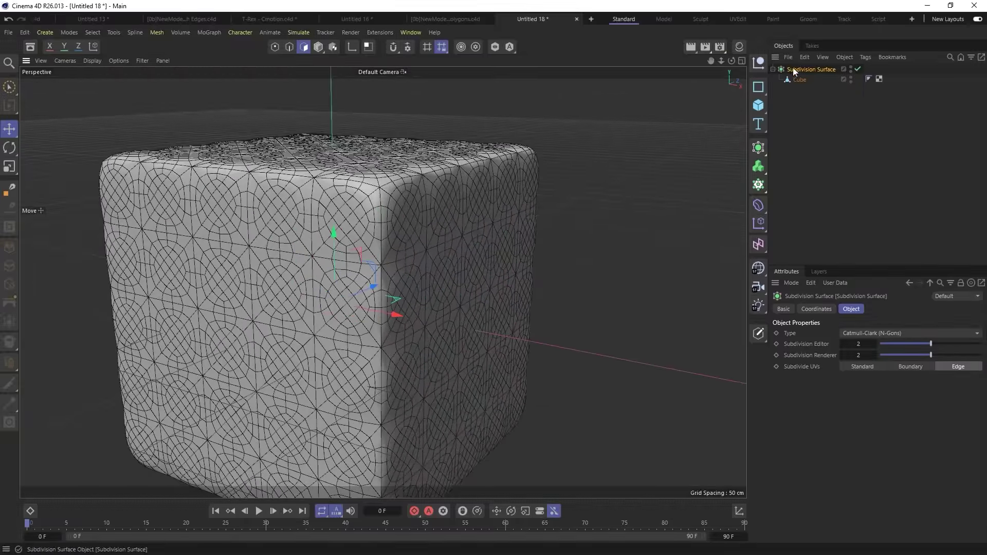
# Step: Set the Subdivision Surface's editor and renderer subdivision levels to 1
pyautogui.doubleClick(858, 344)
pyautogui.write('1')
pyautogui.press('Tab')
pyautogui.write('1')
pyautogui.press('Return')
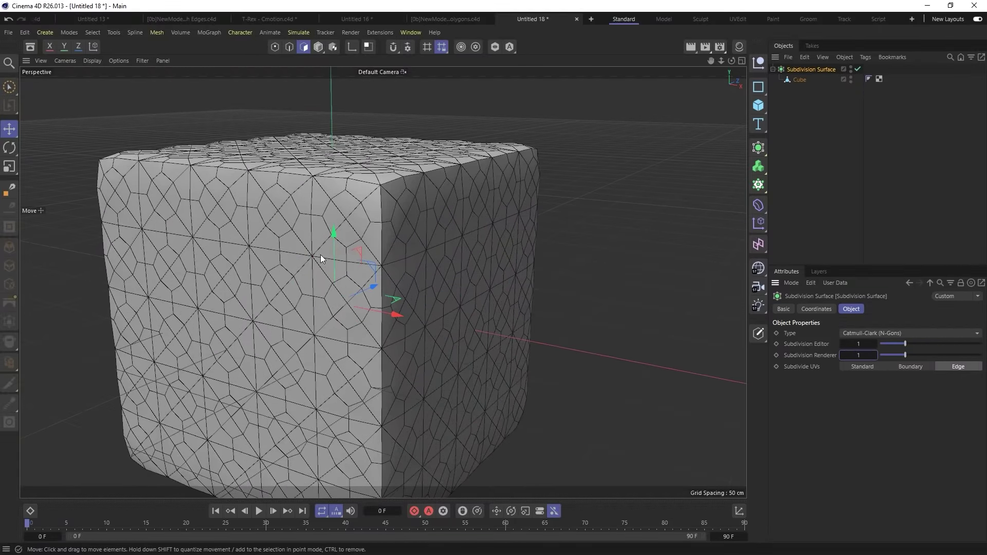
pyautogui.scroll(-5, 320, 255)
pyautogui.keyDown('alt'); pyautogui.moveTo(320, 255); pyautogui.dragTo(355, 296); pyautogui.keyUp('alt')
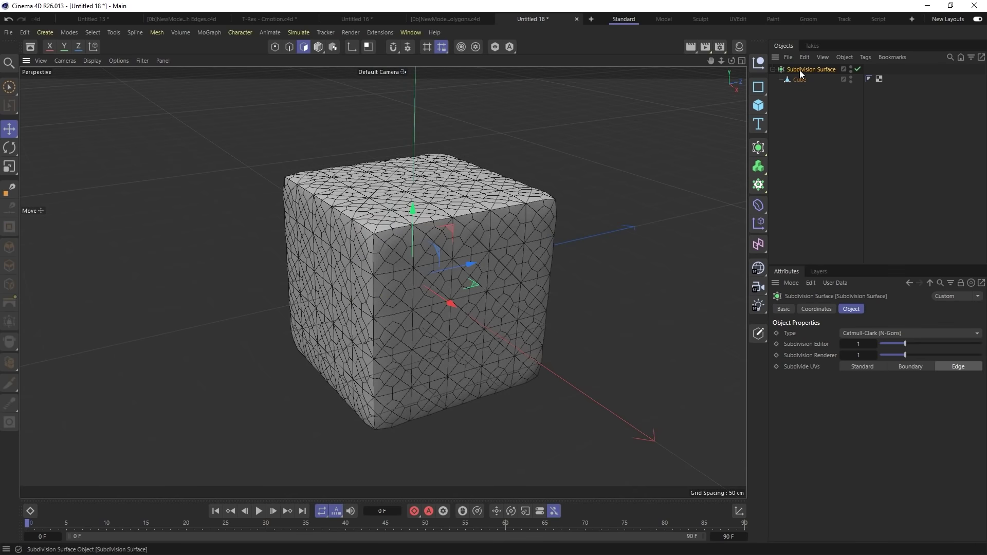
# Step: Delete the subdivided cube and replace it with a new cube with 5 segments in X, Y and Z
pyautogui.press('Delete')
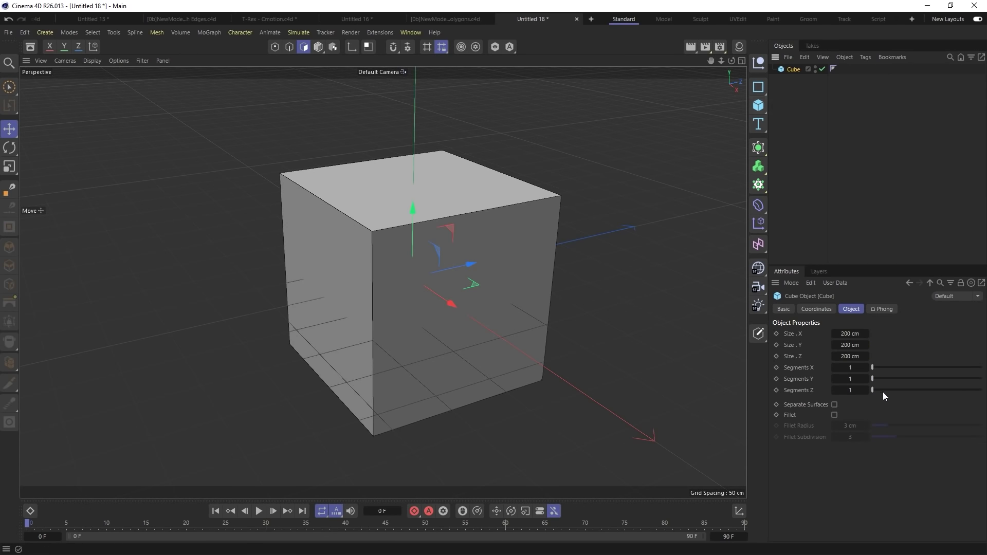
pyautogui.click(856, 367)
pyautogui.write('5')
pyautogui.press('Tab')
pyautogui.write('5')
pyautogui.press('Tab')
pyautogui.write('5')
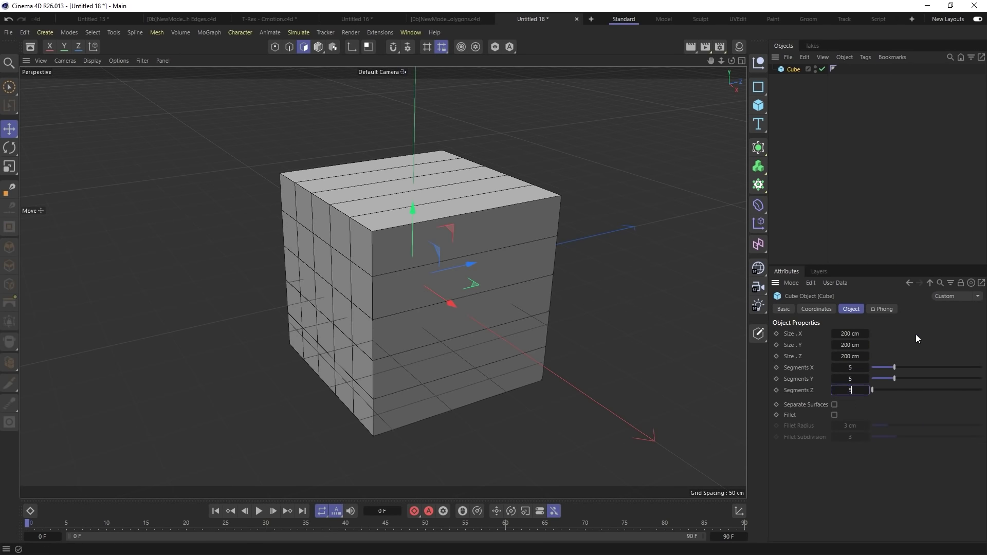
pyautogui.press('Return')
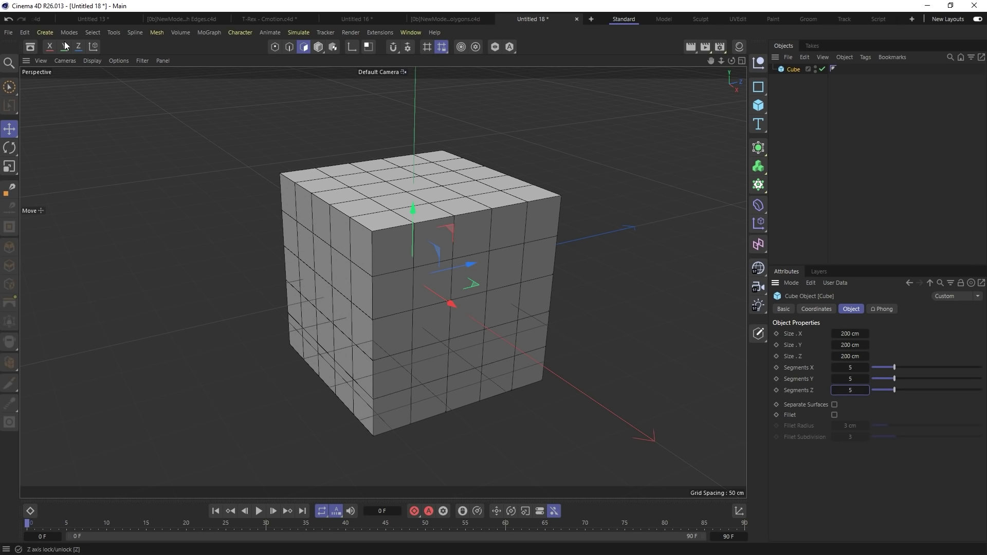
# Step: Add the Poke Polygons modifier from the Geometry Modifier node assets as a child of the cube
pyautogui.click(30, 47)
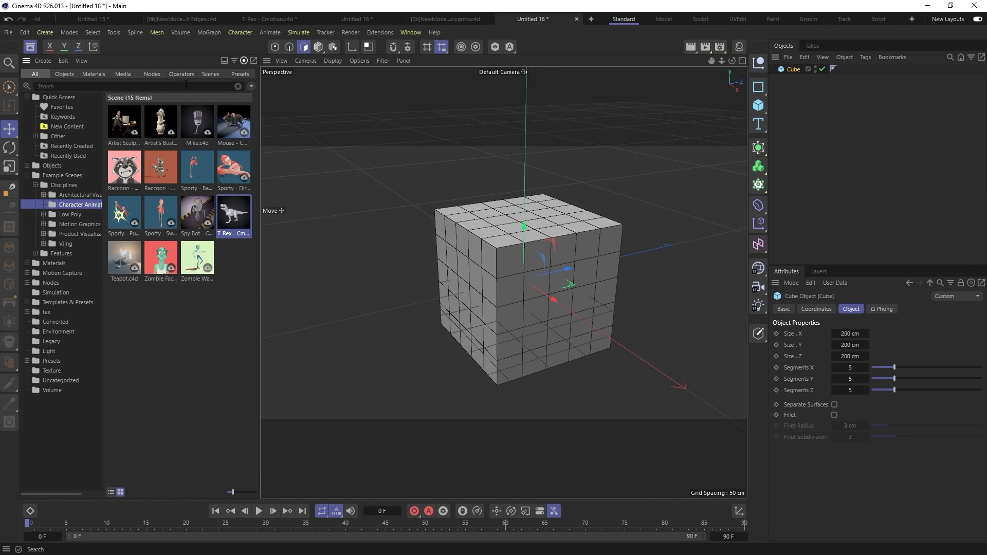
pyautogui.click(154, 74)
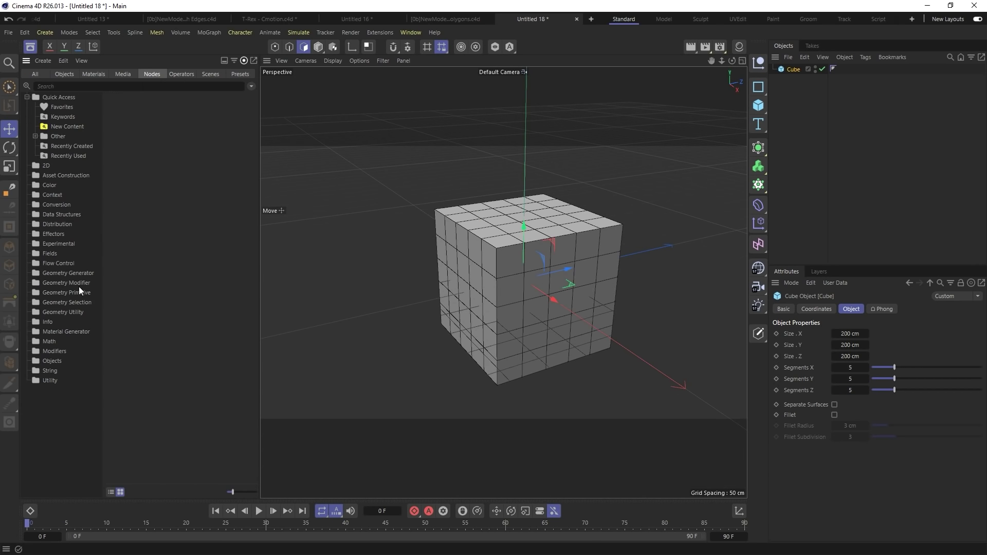
pyautogui.click(50, 283)
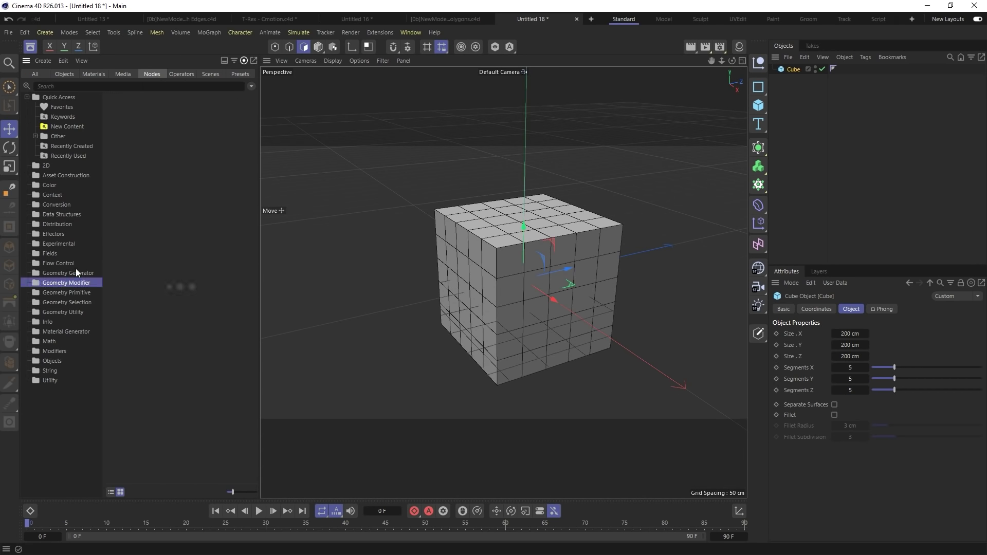
pyautogui.click(111, 492)
pyautogui.moveTo(232, 493); pyautogui.dragTo(202, 493)
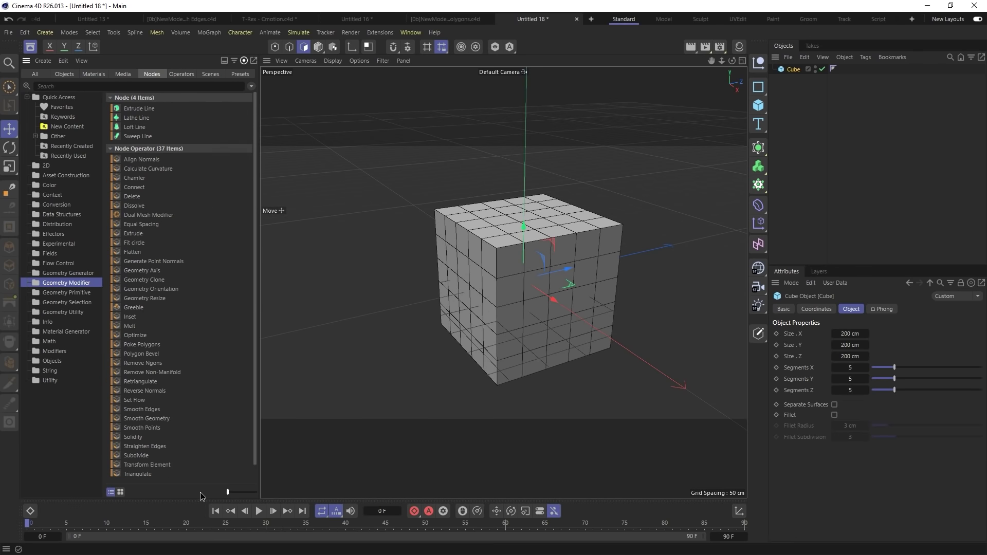
pyautogui.moveTo(130, 345); pyautogui.dragTo(783, 79)
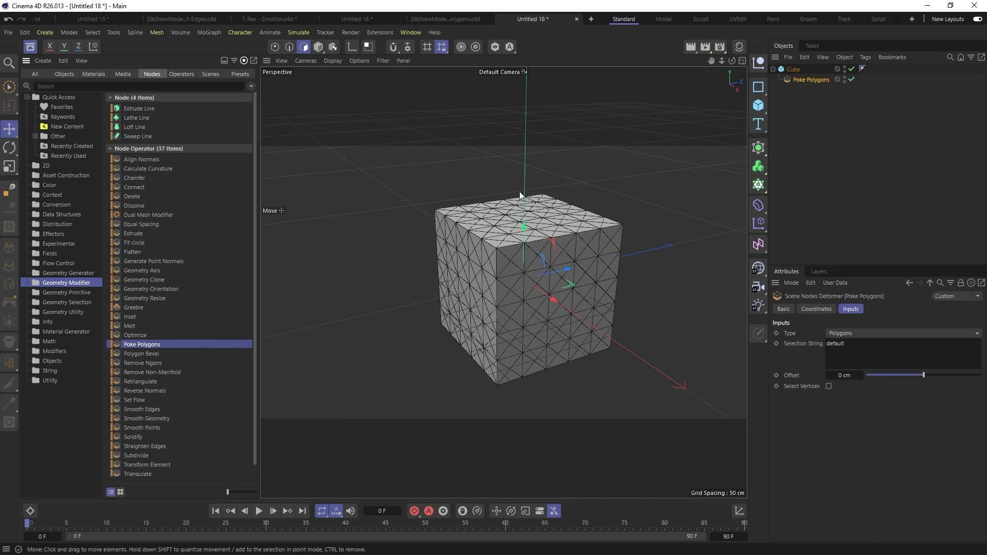
# Step: Reduce the parametric cube to 2 segments in X, Y and Z and close the asset library
pyautogui.click(797, 70)
pyautogui.moveTo(866, 390); pyautogui.dragTo(885, 354)
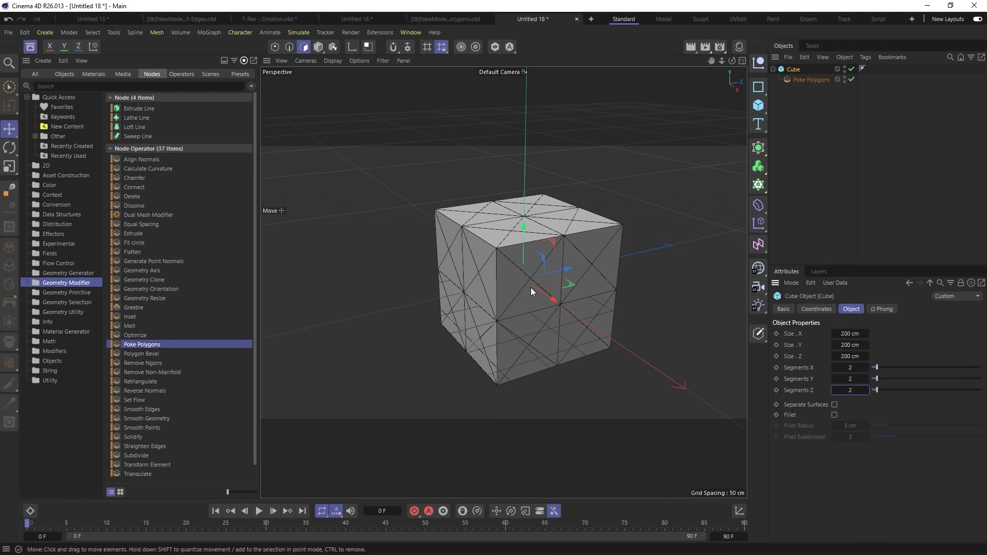
pyautogui.click(30, 46)
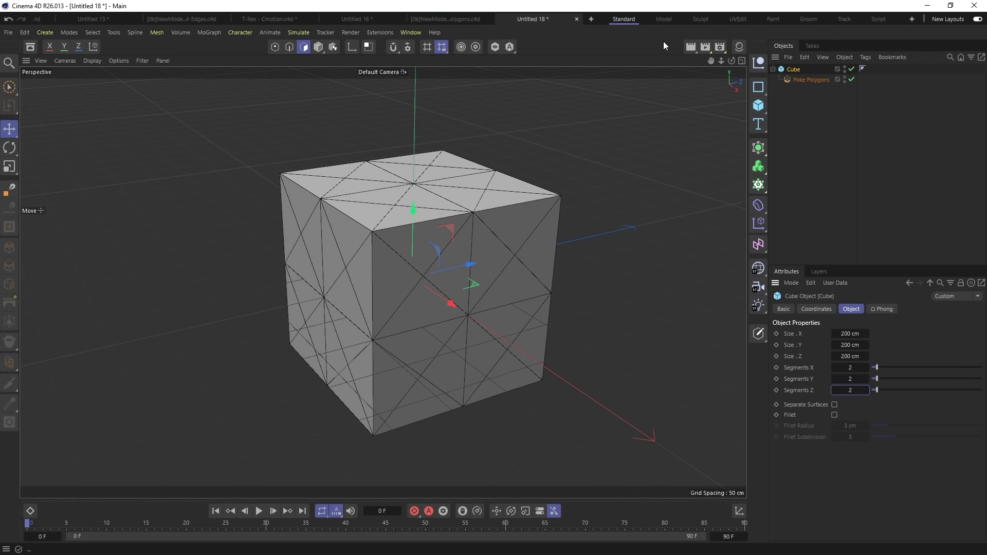
pyautogui.click(814, 107)
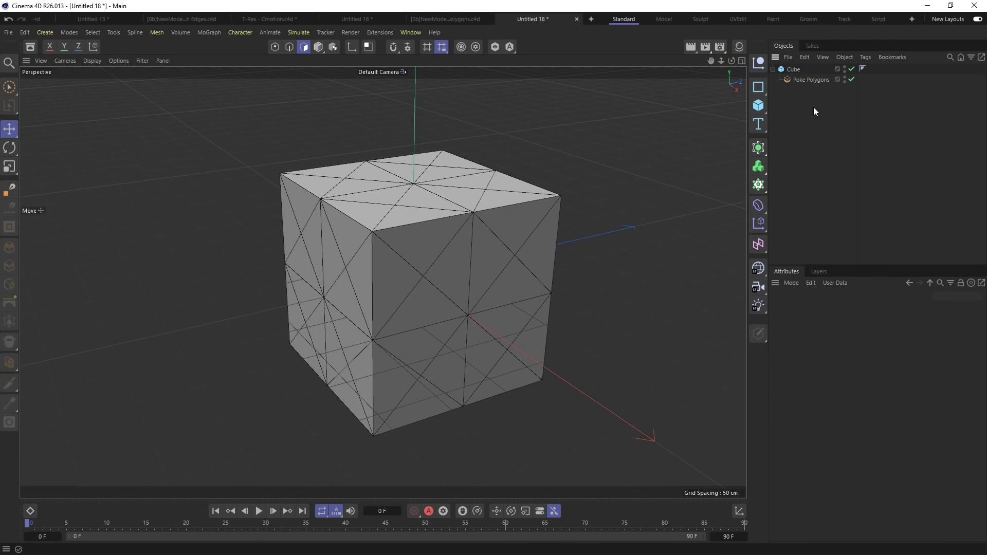
# Step: Set the Poke Polygons modifier's offset to 46.5 cm
pyautogui.click(811, 80)
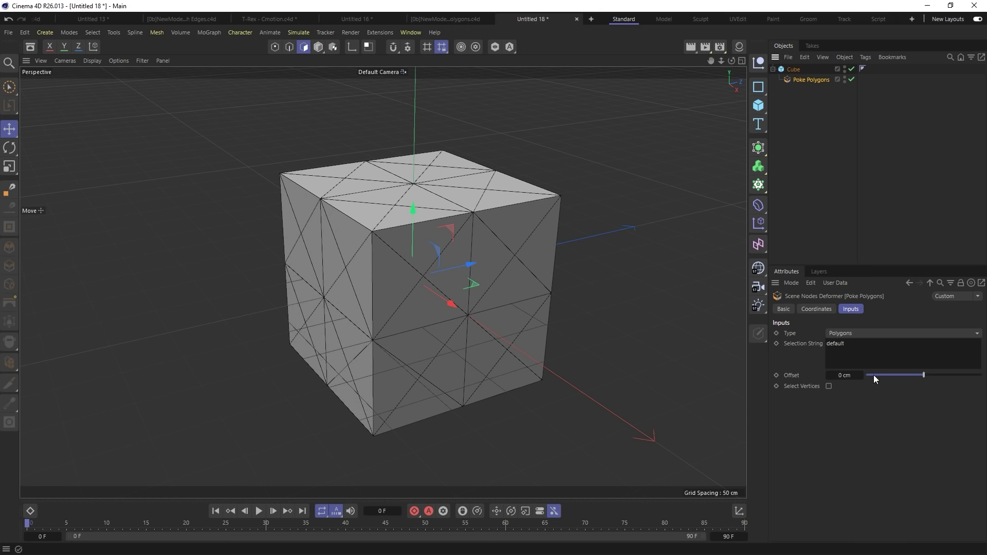
pyautogui.moveTo(924, 378); pyautogui.dragTo(951, 378)
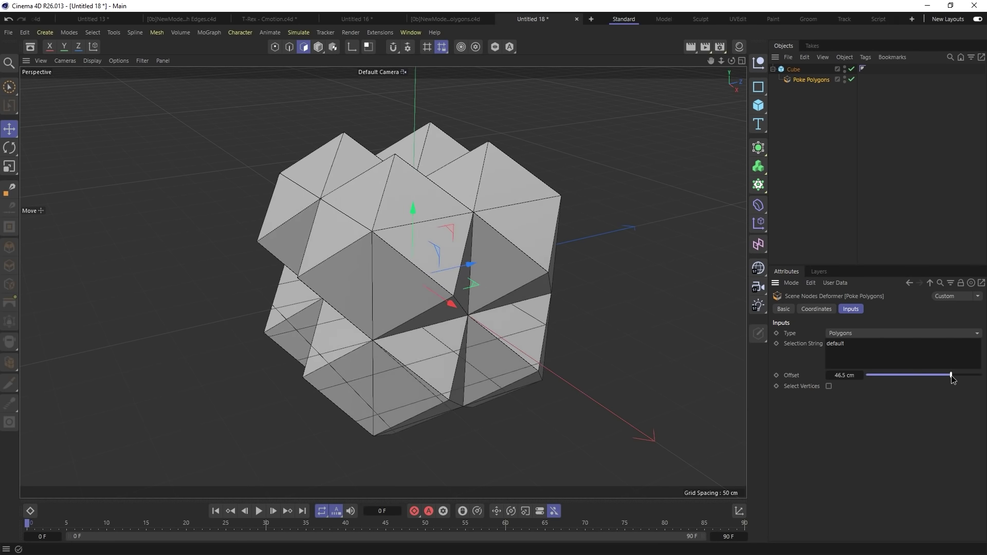
pyautogui.moveTo(381, 286)
pyautogui.keyDown('alt'); pyautogui.mouseDown()
pyautogui.moveTo(495, 209)
pyautogui.moveTo(353, 285)
pyautogui.moveTo(377, 288)
pyautogui.mouseUp(); pyautogui.keyUp('alt')
pyautogui.click(492, 173)
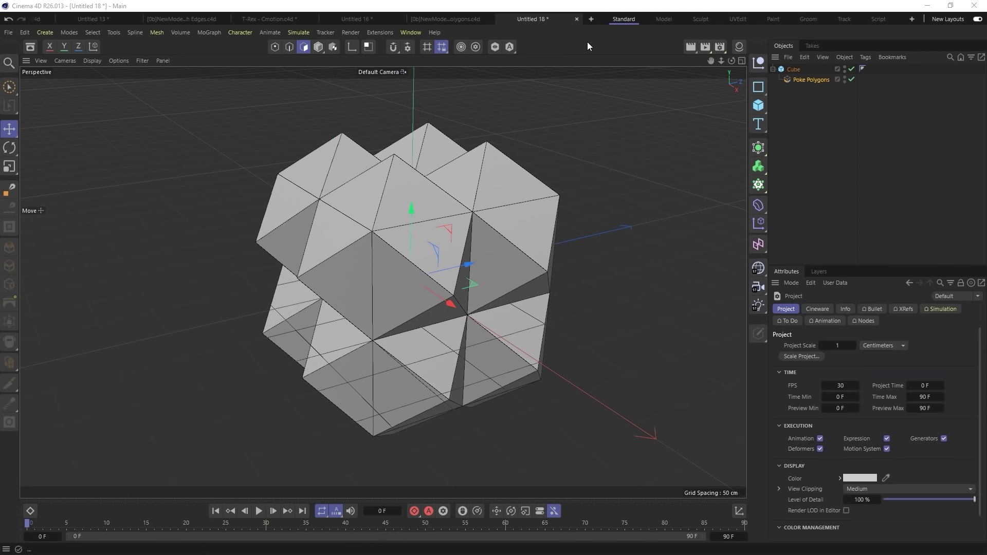
pyautogui.click(31, 47)
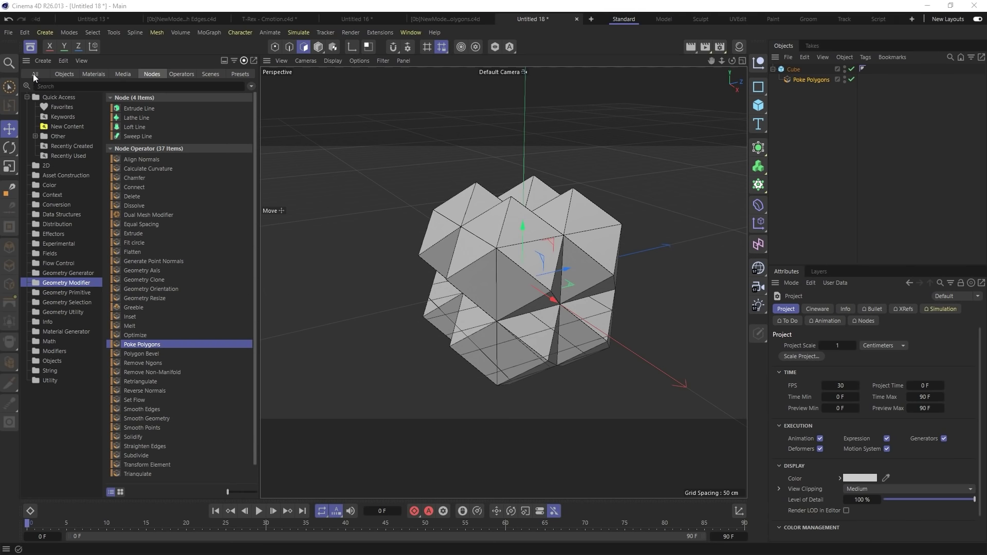
pyautogui.hotkey('shift', 'F8')
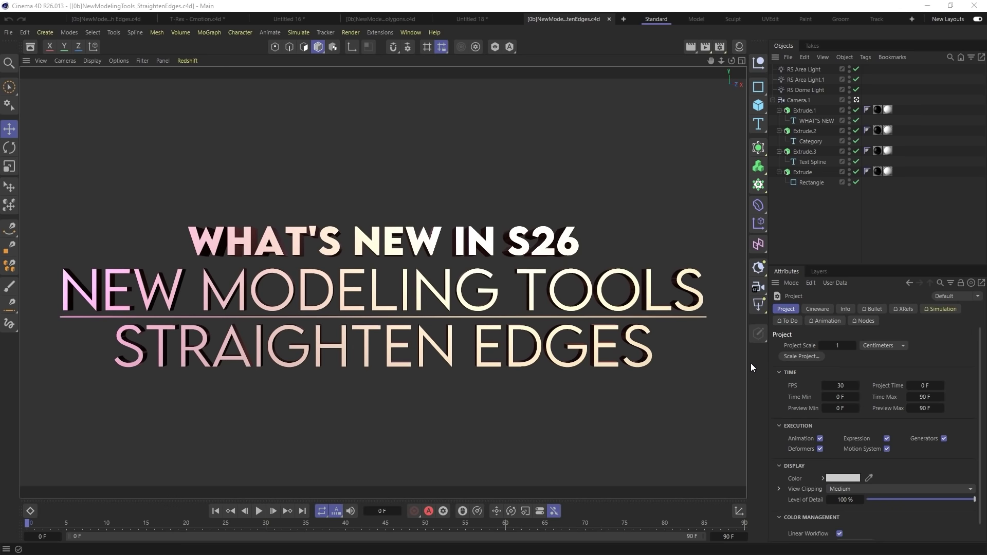
# Step: Return to the T-Rex scene, undo the poked polygon on its body and switch to edge editing
pyautogui.click(205, 18)
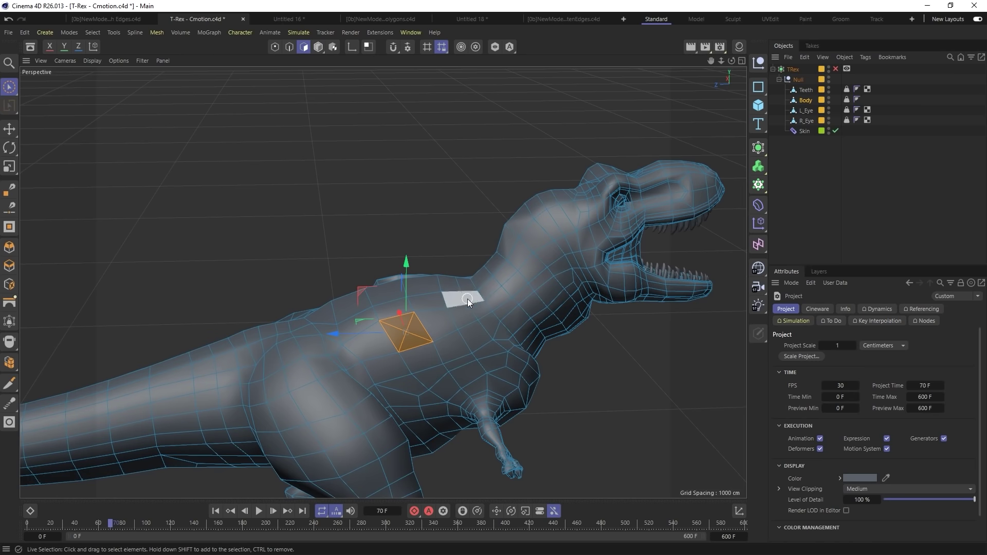
pyautogui.hotkey('ctrl', 'z')
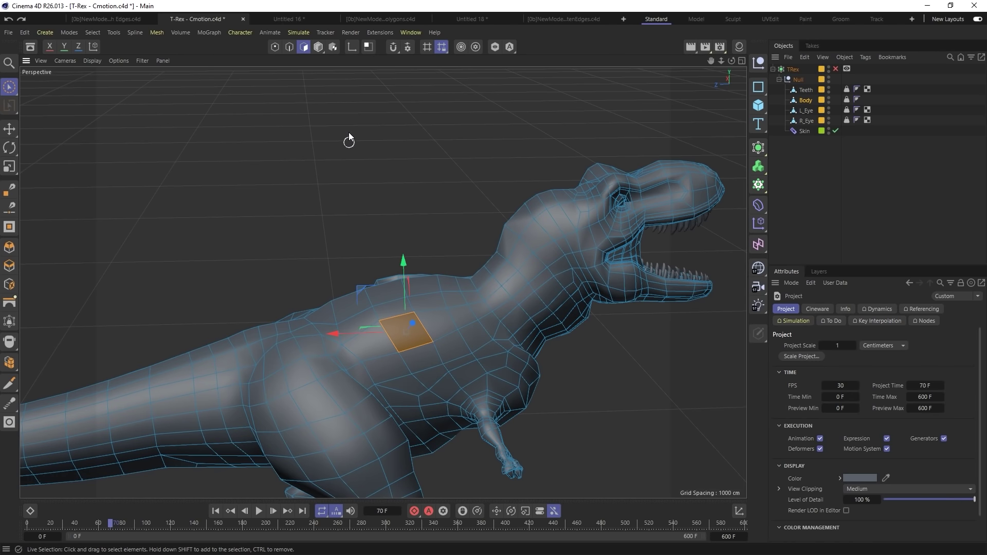
pyautogui.click(289, 47)
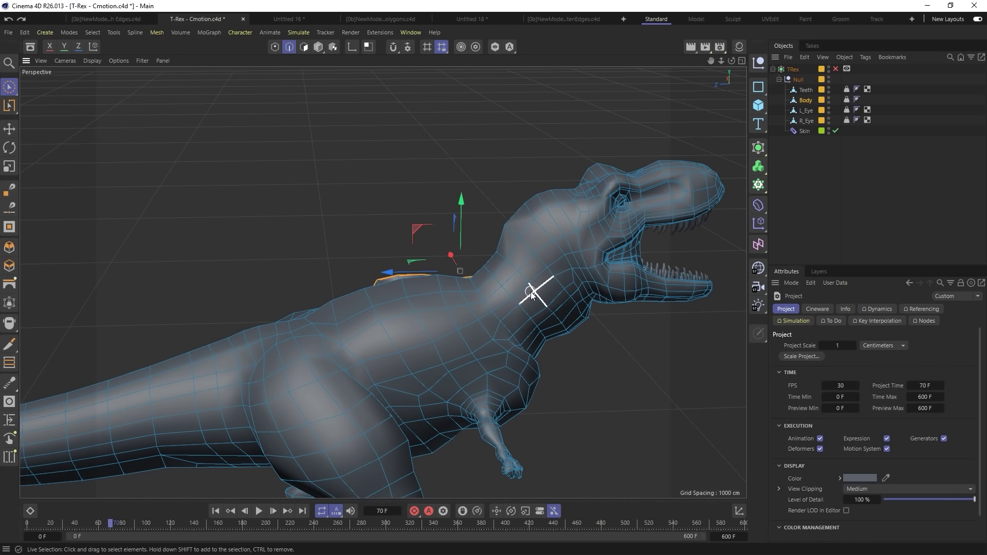
# Step: Path-select an edge run from the T-Rex's neck along its back and try Straighten Edges on it at 100% strength with equal spacing
pyautogui.press('u')
pyautogui.press('m')
pyautogui.keyDown('alt'); pyautogui.moveTo(509, 312); pyautogui.dragTo(510, 282); pyautogui.keyUp('alt')
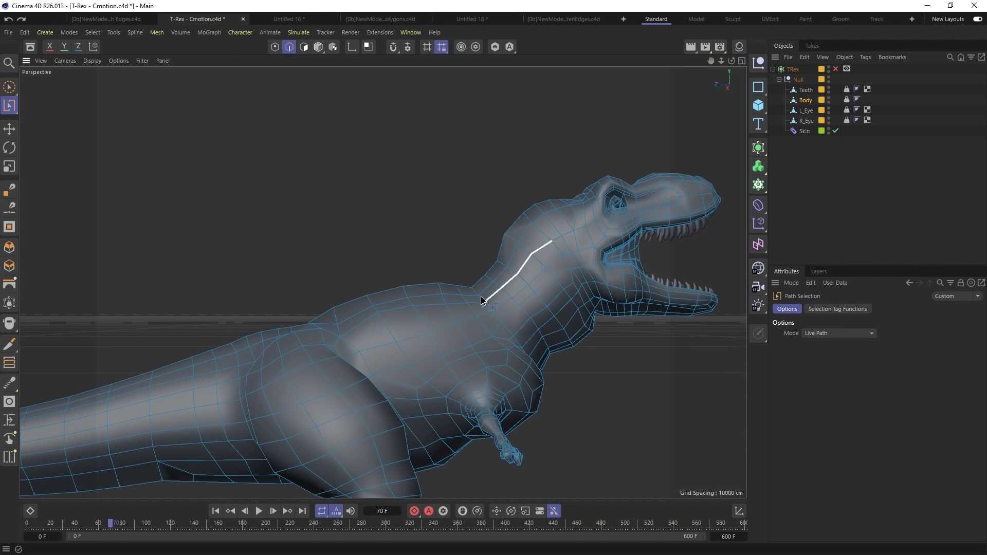
pyautogui.moveTo(428, 307)
pyautogui.mouseDown()
pyautogui.moveTo(412, 309)
pyautogui.moveTo(486, 303)
pyautogui.mouseUp()
pyautogui.rightClick(468, 317)
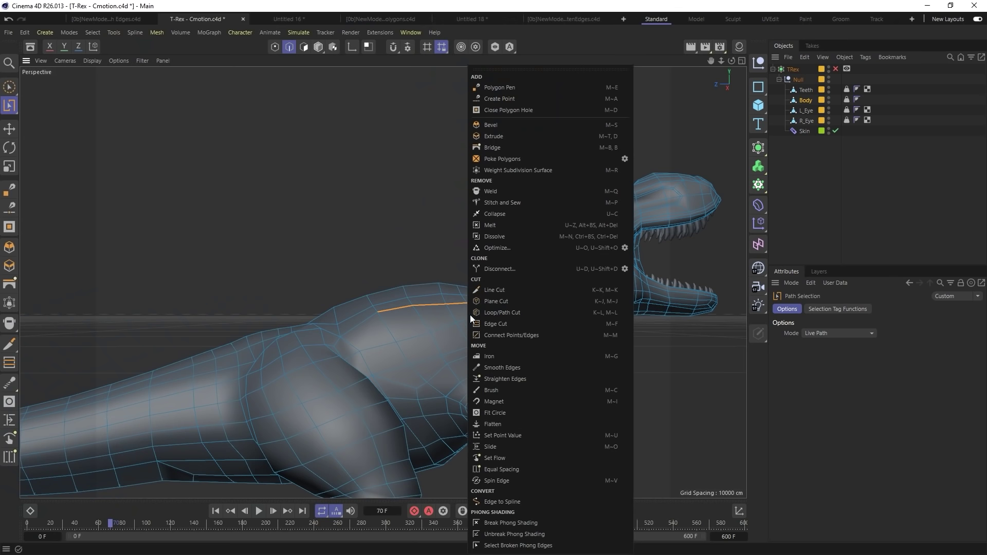
pyautogui.click(519, 381)
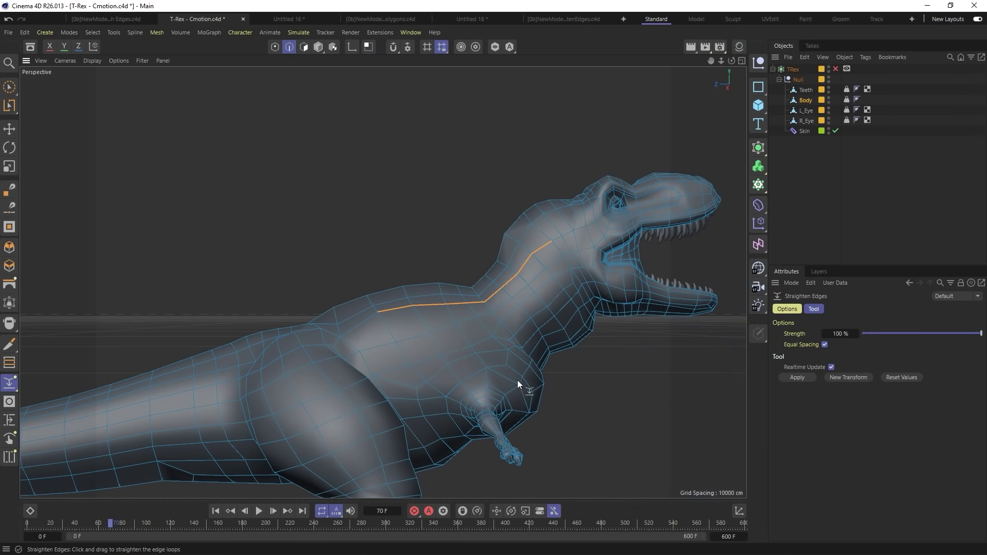
pyautogui.moveTo(452, 323); pyautogui.dragTo(506, 323)
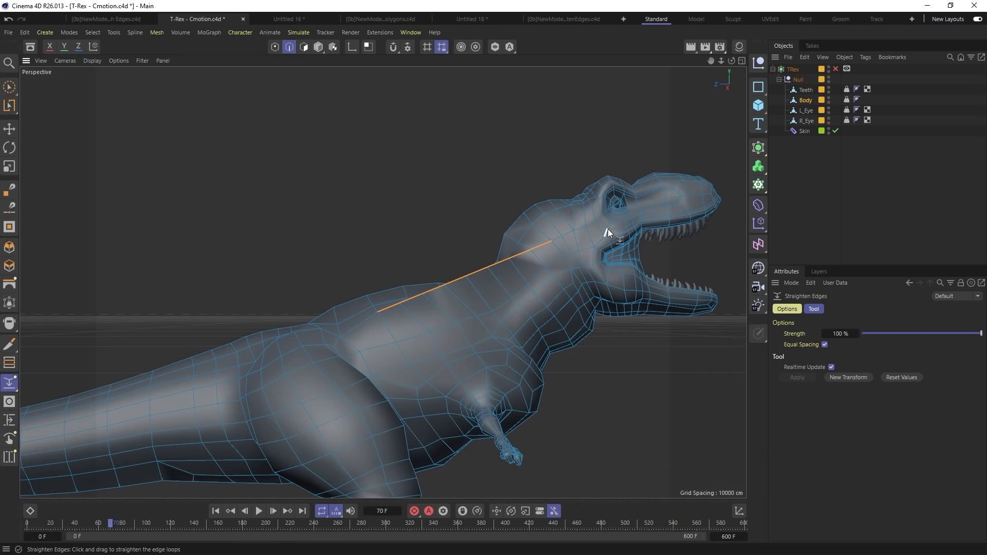
pyautogui.moveTo(545, 254)
pyautogui.keyDown('alt'); pyautogui.mouseDown()
pyautogui.moveTo(661, 296)
pyautogui.moveTo(558, 297)
pyautogui.moveTo(486, 248)
pyautogui.moveTo(554, 272)
pyautogui.mouseUp(); pyautogui.keyUp('alt')
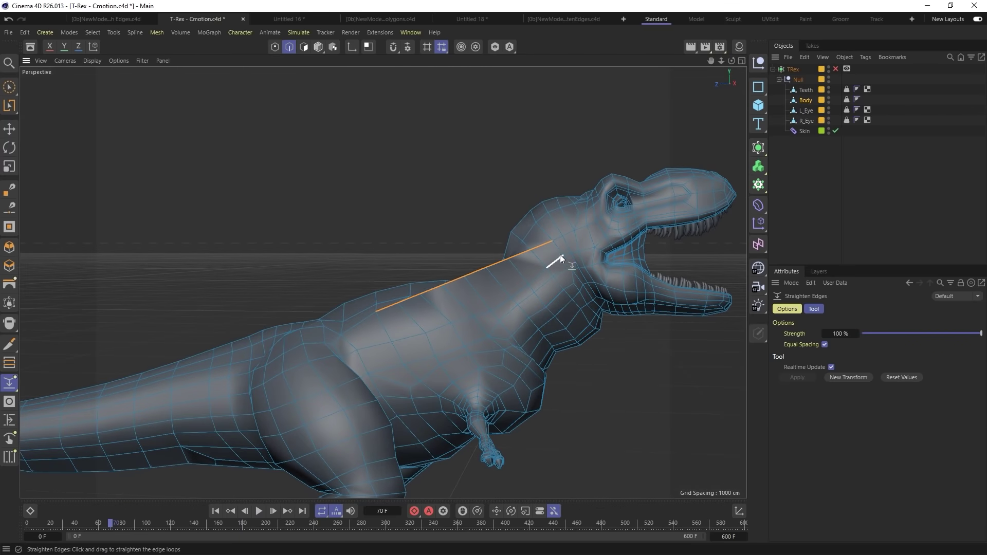
pyautogui.click(562, 257)
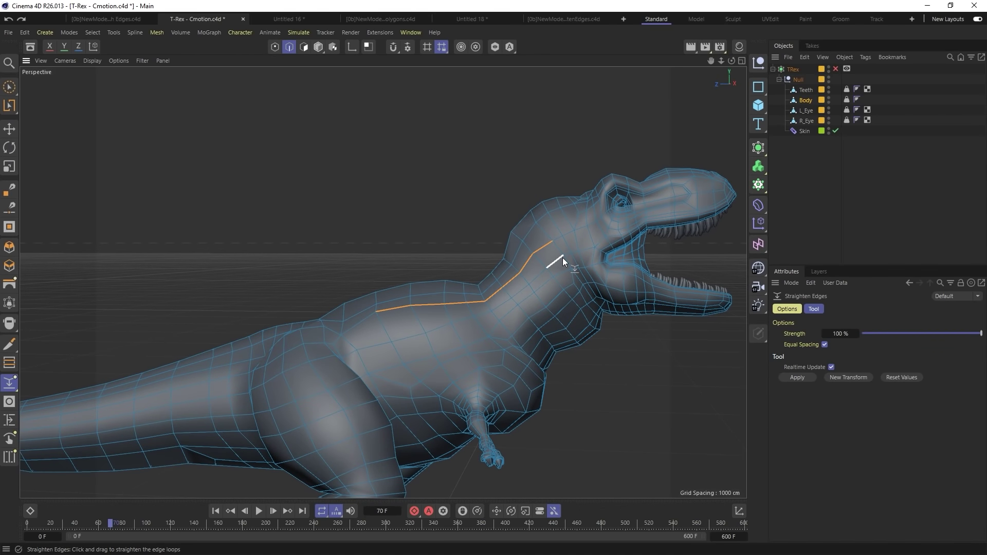
# Step: Add four more roughly parallel edge paths along the T-Rex's neck and back to the selection and try Straighten Edges on all five
pyautogui.press('space')
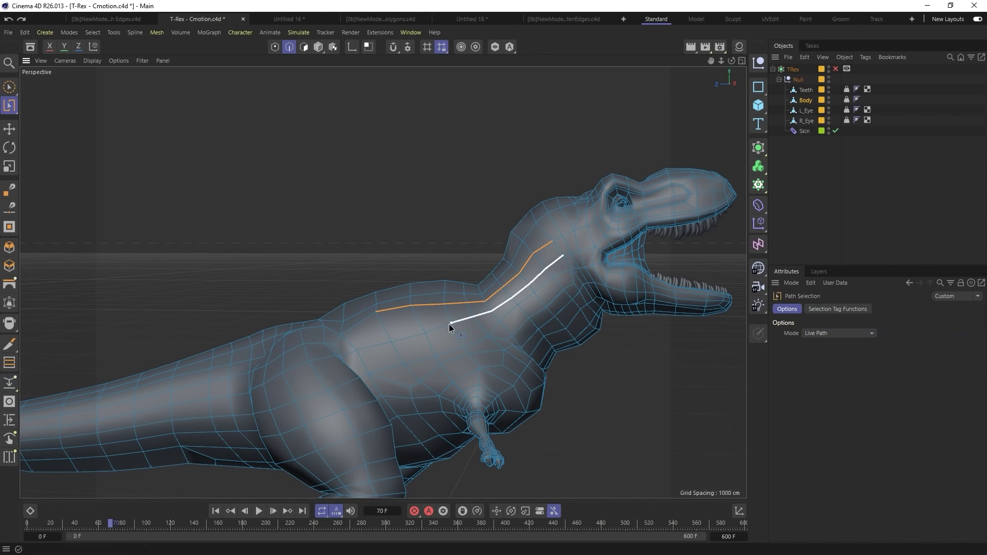
pyautogui.moveTo(397, 340); pyautogui.dragTo(414, 350)
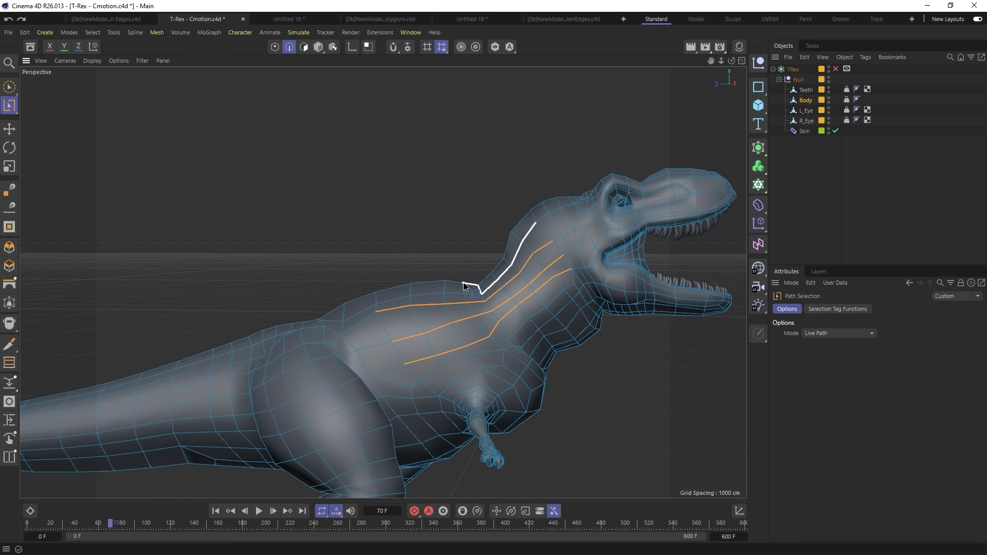
pyautogui.moveTo(377, 305); pyautogui.dragTo(376, 305)
pyautogui.moveTo(519, 222); pyautogui.dragTo(525, 226)
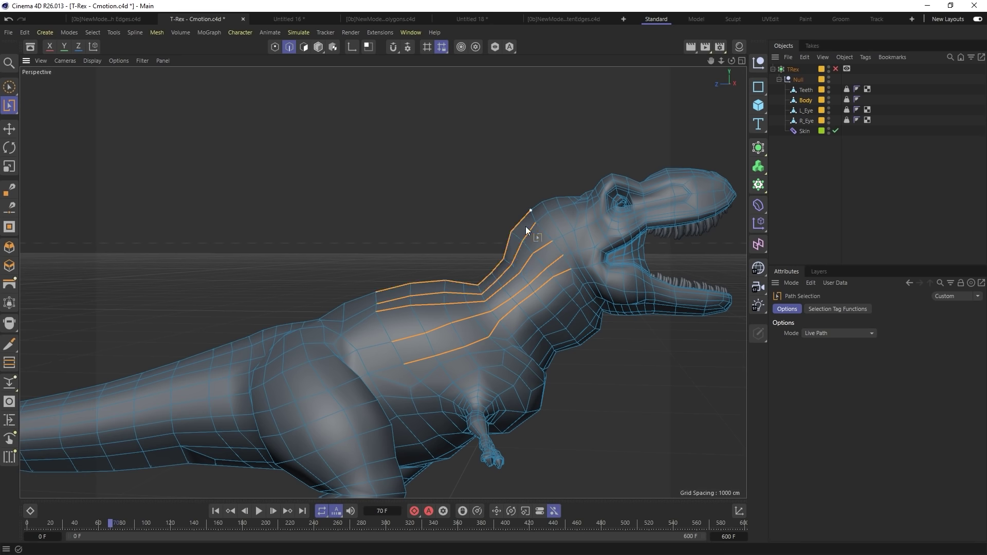
pyautogui.rightClick(525, 227)
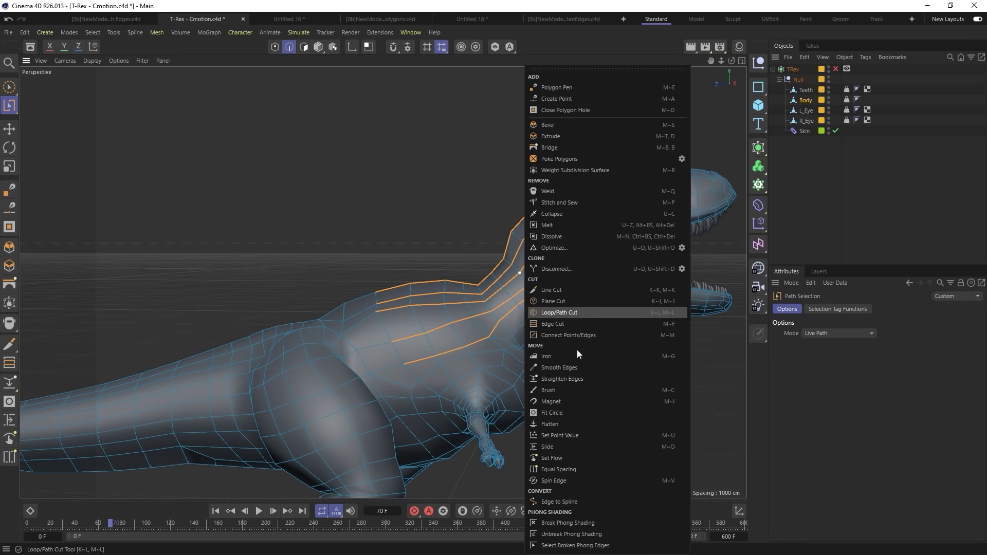
pyautogui.click(562, 379)
pyautogui.moveTo(563, 379); pyautogui.dragTo(632, 379)
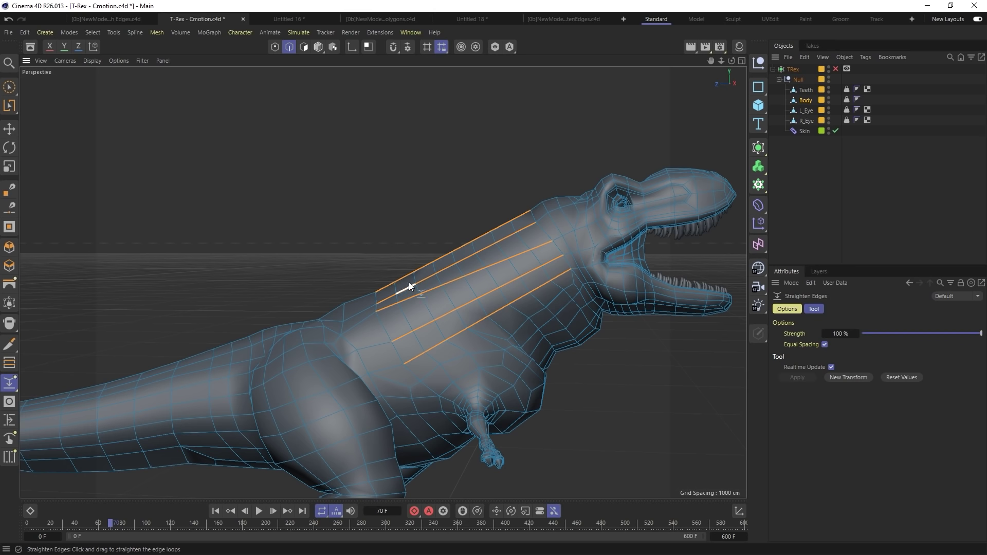
pyautogui.keyDown('alt'); pyautogui.moveTo(512, 222); pyautogui.dragTo(502, 312); pyautogui.keyUp('alt')
pyautogui.hotkey('ctrl', 'z')
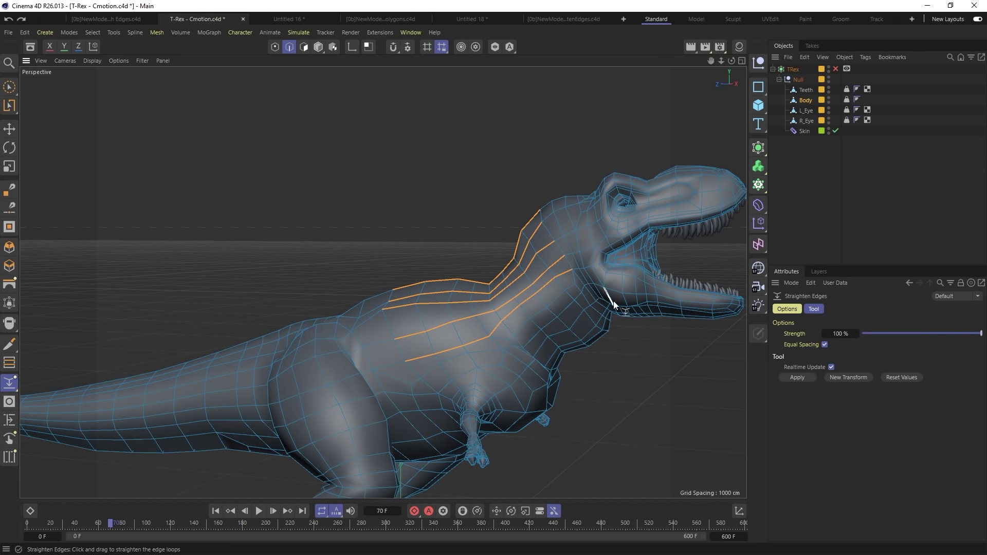
# Step: Path-select the edges running from below the T-Rex's eye along its upper jaw and try Straighten Edges on them
pyautogui.scroll(5, 673, 242)
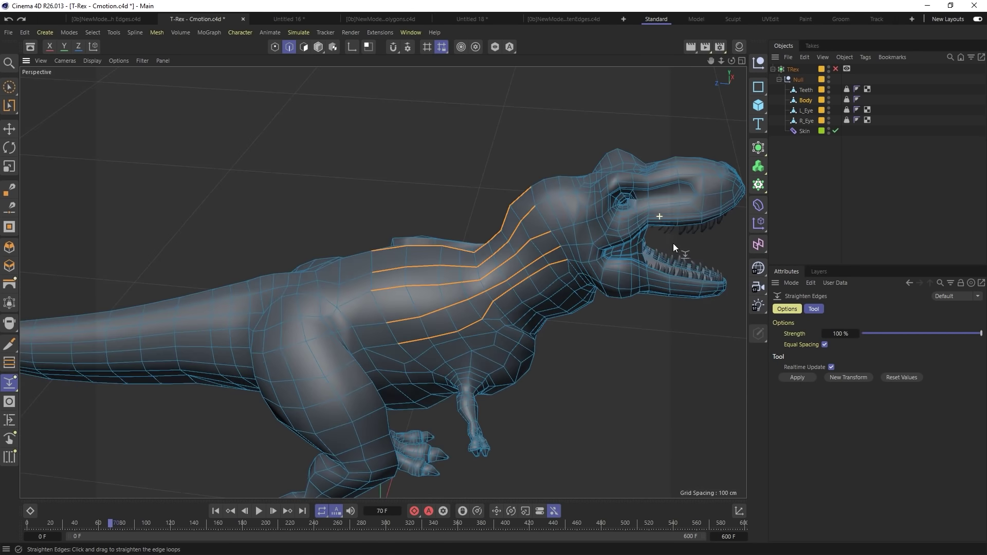
pyautogui.press('u')
pyautogui.press('m')
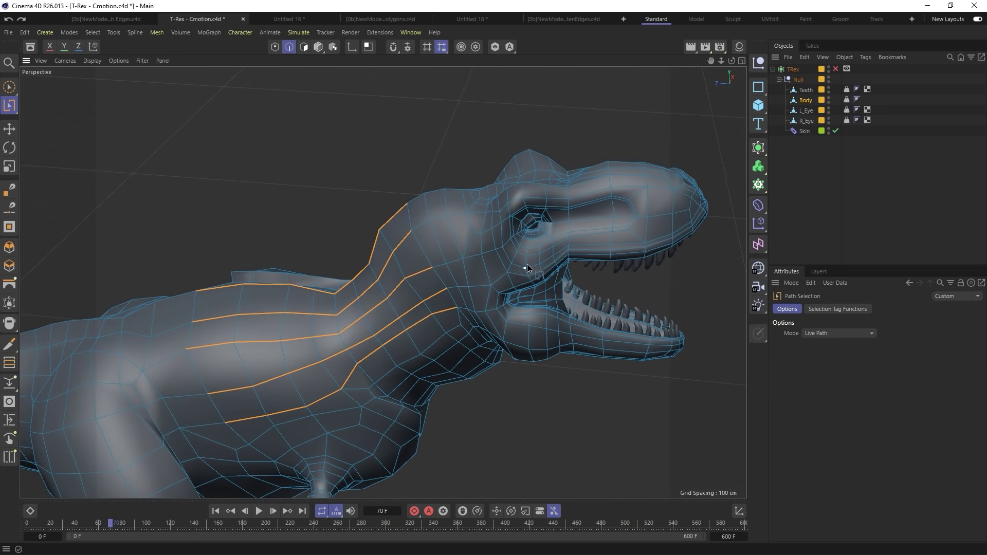
pyautogui.moveTo(636, 245); pyautogui.dragTo(644, 242)
pyautogui.press('m')
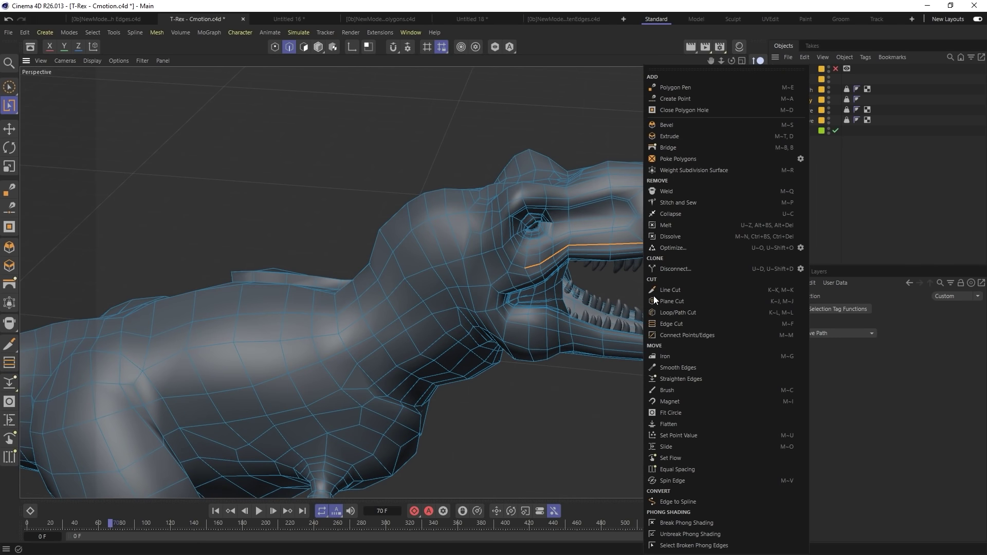
pyautogui.click(680, 377)
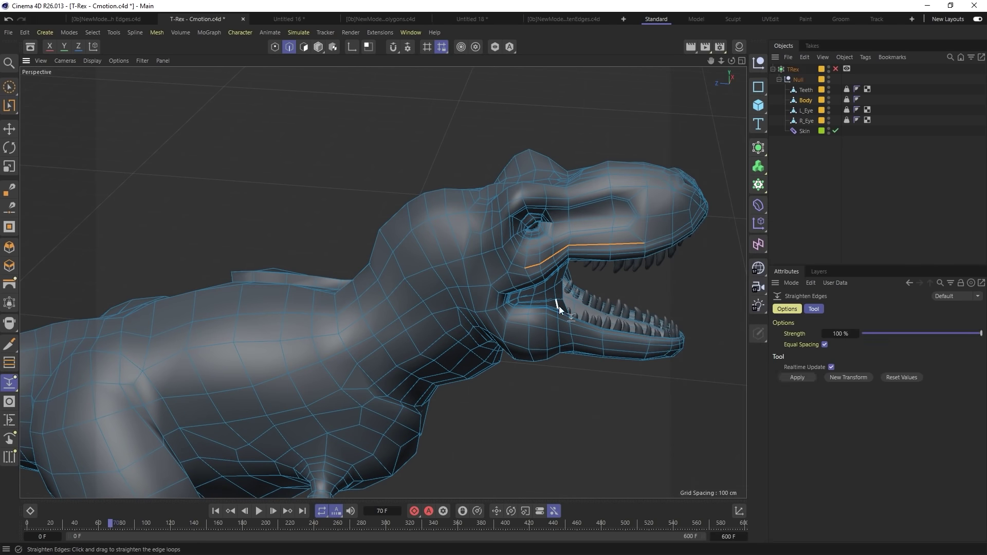
pyautogui.moveTo(560, 307); pyautogui.dragTo(648, 307)
pyautogui.keyDown('alt'); pyautogui.moveTo(524, 170); pyautogui.dragTo(620, 258); pyautogui.keyUp('alt')
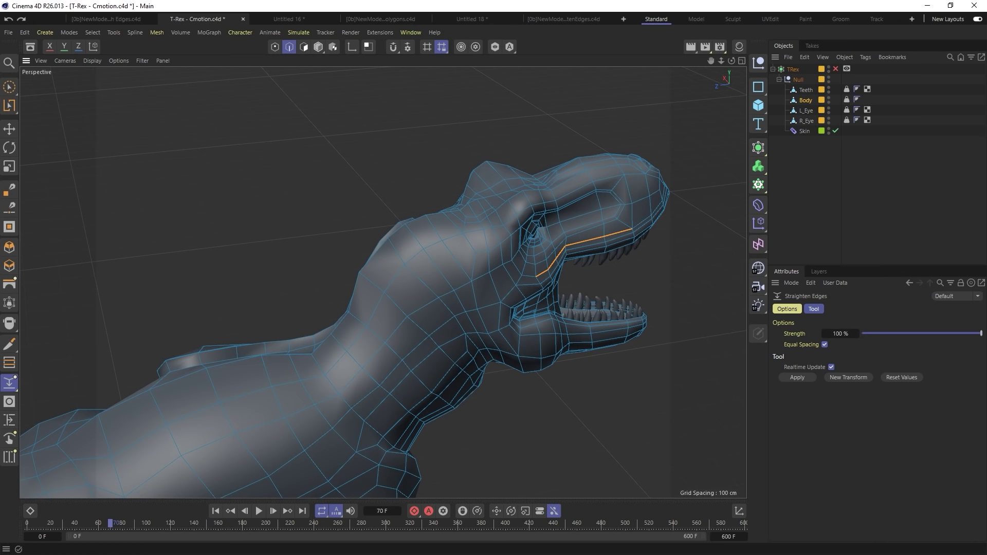
# Step: Create a new empty project for the Bridge tool demonstration
pyautogui.moveTo(986, 236); pyautogui.dragTo(300, 146)
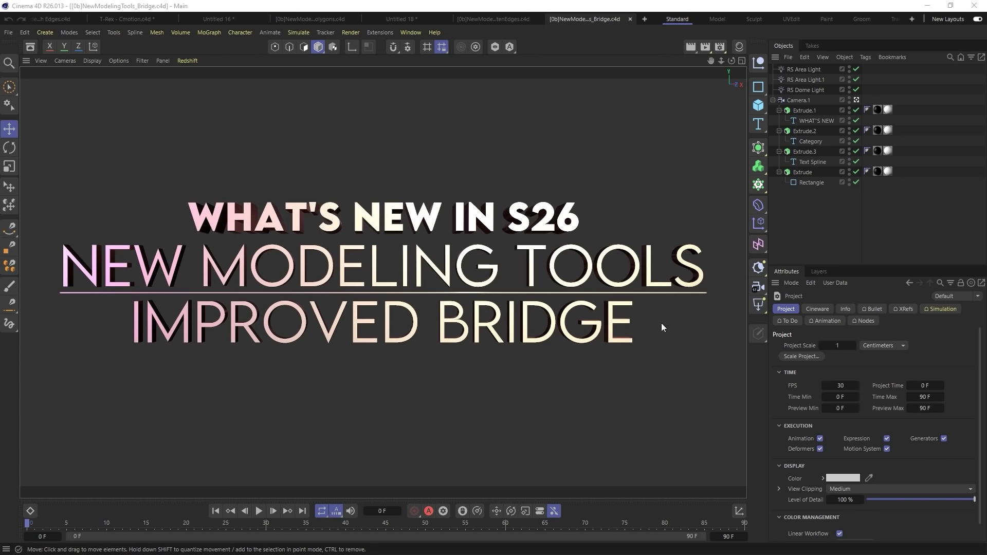
pyautogui.hotkey('ctrl', 'n')
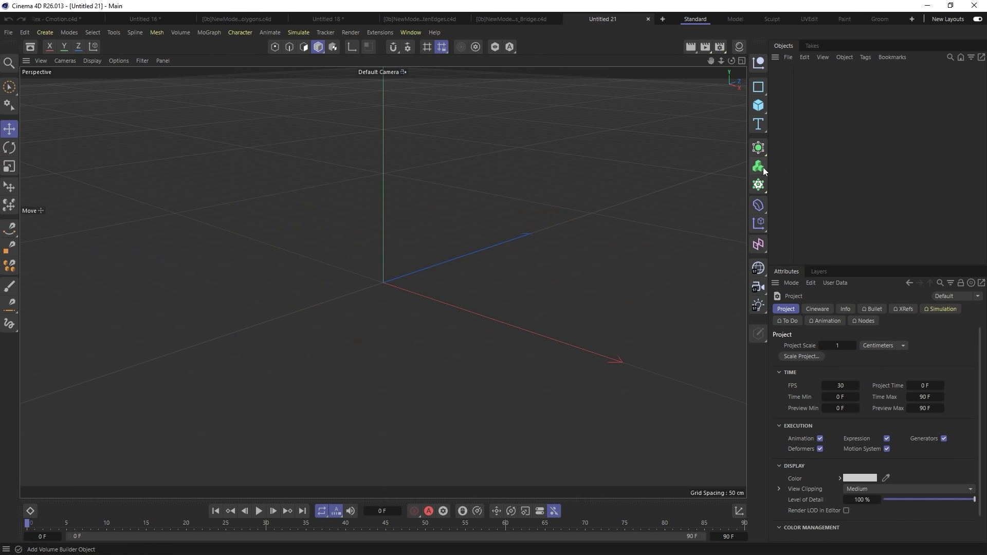
# Step: Add a cube with 11 segments on each of the X, Y and Z axes and make it editable
pyautogui.click(759, 106)
pyautogui.click(852, 368)
pyautogui.write('11')
pyautogui.press('Tab')
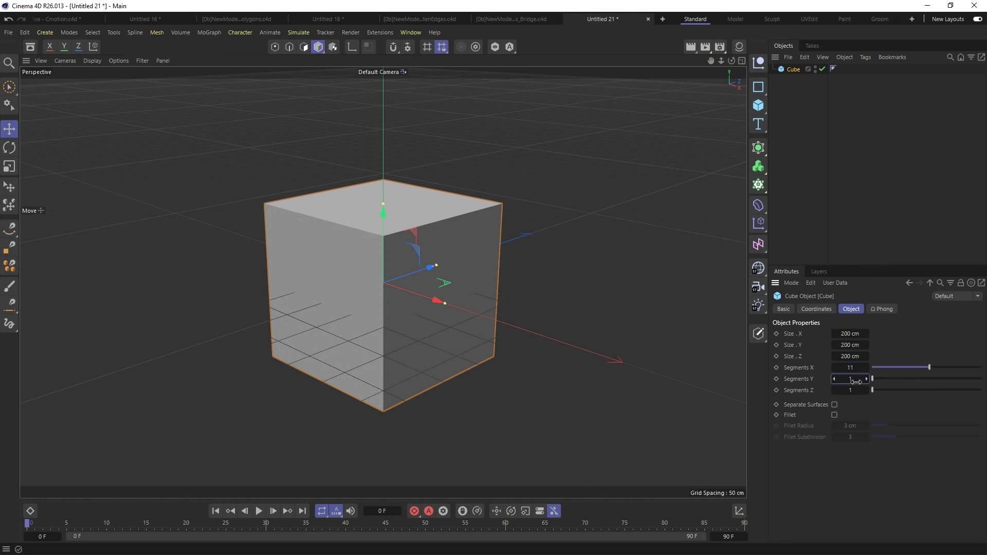
pyautogui.write('11')
pyautogui.press('Tab')
pyautogui.write('11')
pyautogui.press('Return')
pyautogui.press('c')
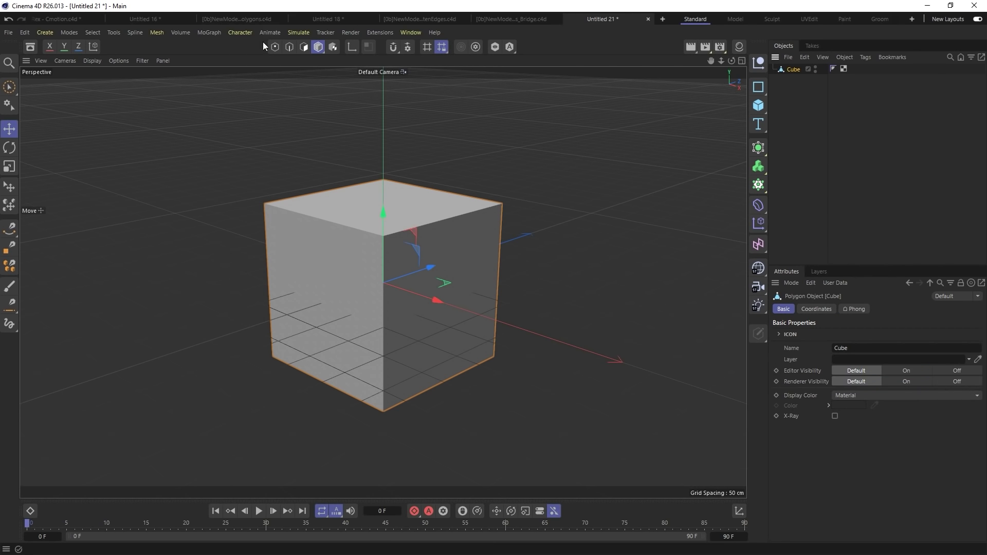
# Step: Apply the custom viewport filter preset that hides the grid and world axes
pyautogui.click(144, 64)
pyautogui.moveTo(195, 82)
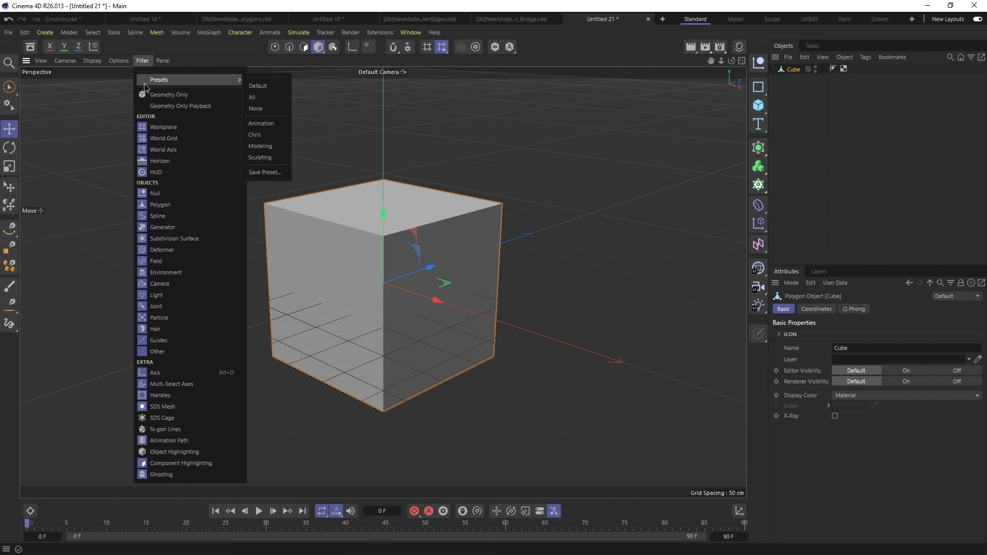
pyautogui.click(268, 136)
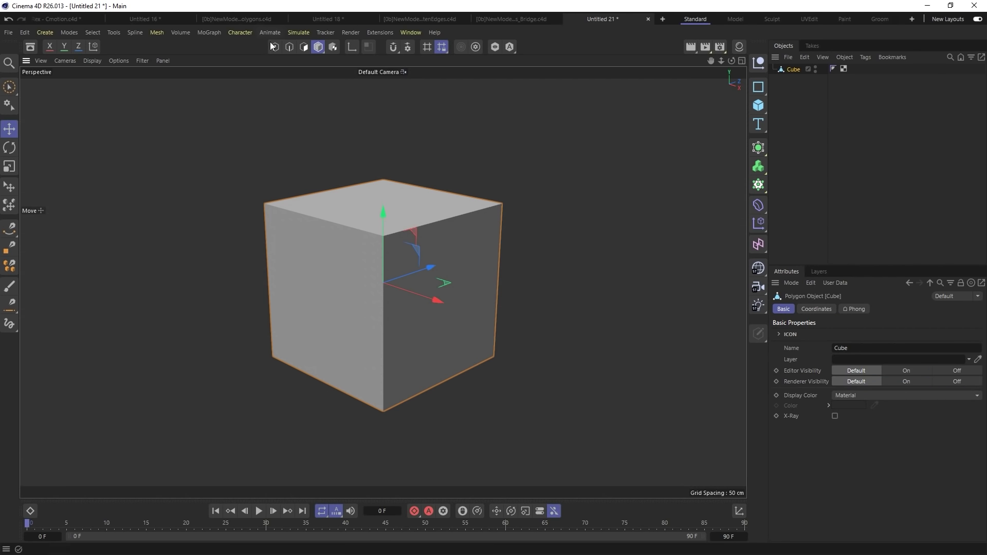
# Step: Use loop and fill selections to select three sides of the cube, and delete them, leaving only the top, the bottom and one side wall
pyautogui.click(304, 46)
pyautogui.press('u')
pyautogui.press('l')
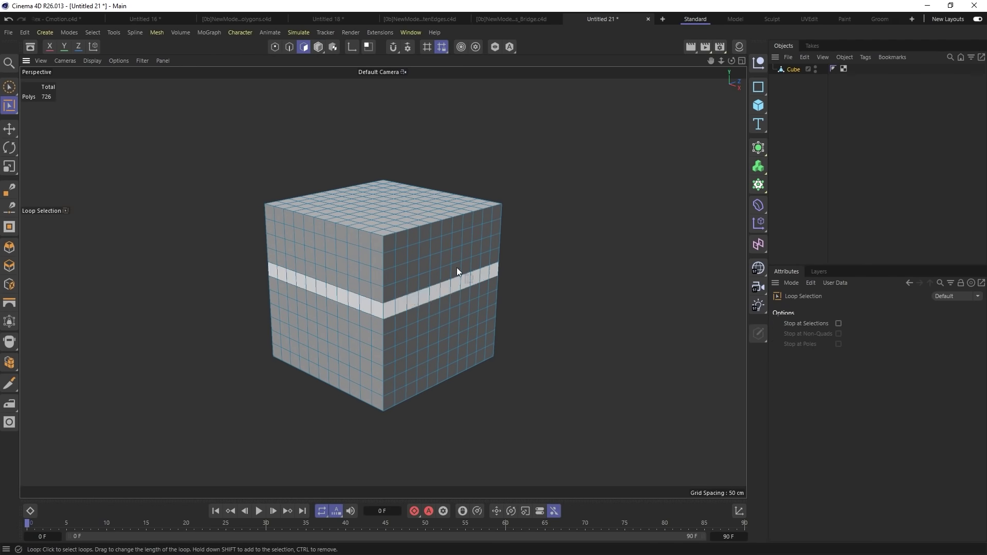
pyautogui.click(387, 241)
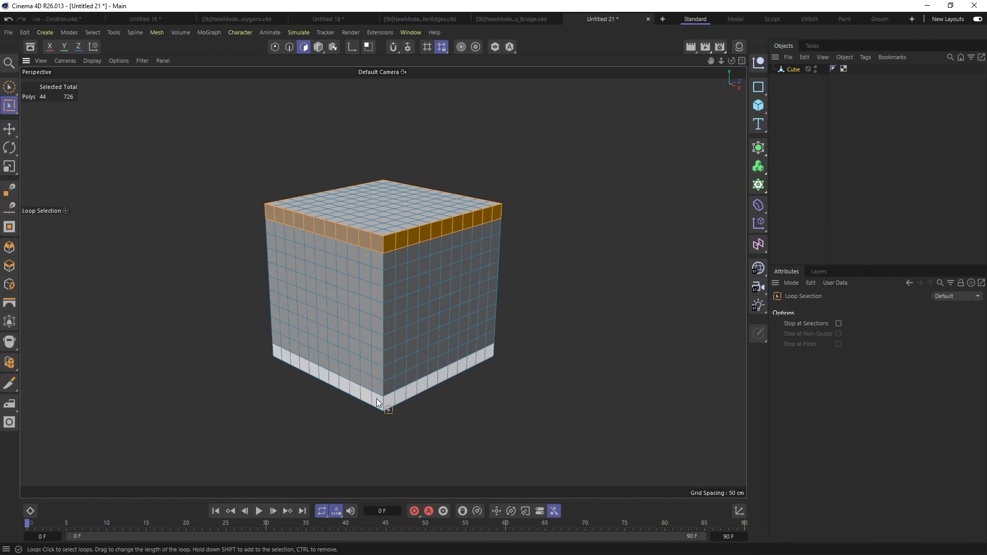
pyautogui.keyDown('shift'); pyautogui.click(377, 399); pyautogui.keyUp('shift')
pyautogui.keyDown('shift'); pyautogui.click(275, 347); pyautogui.keyUp('shift')
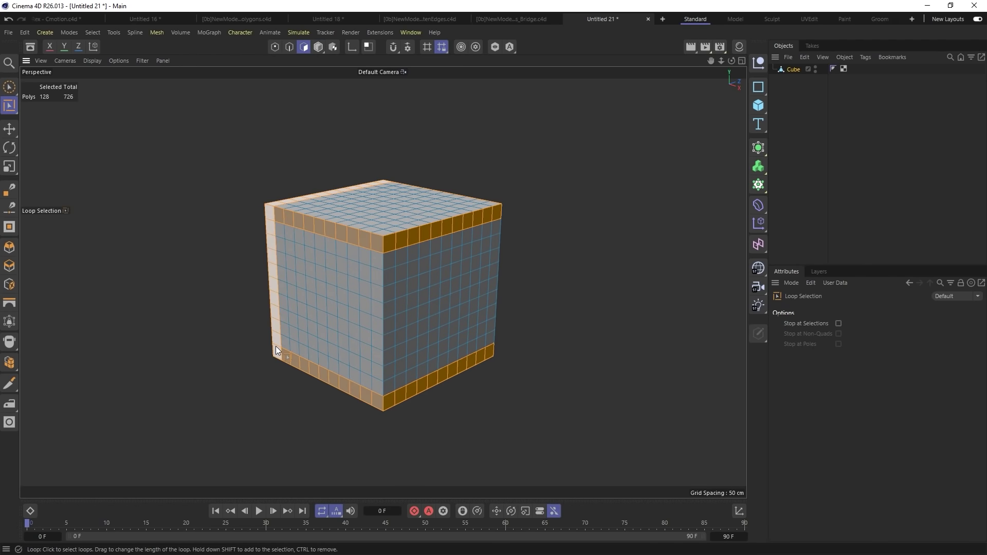
pyautogui.press('u')
pyautogui.press('f')
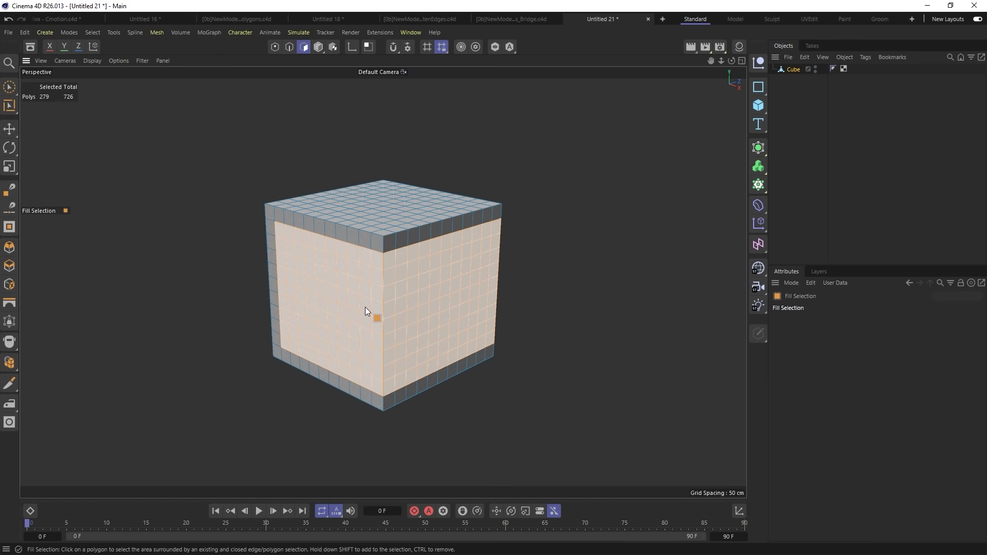
pyautogui.click(366, 307)
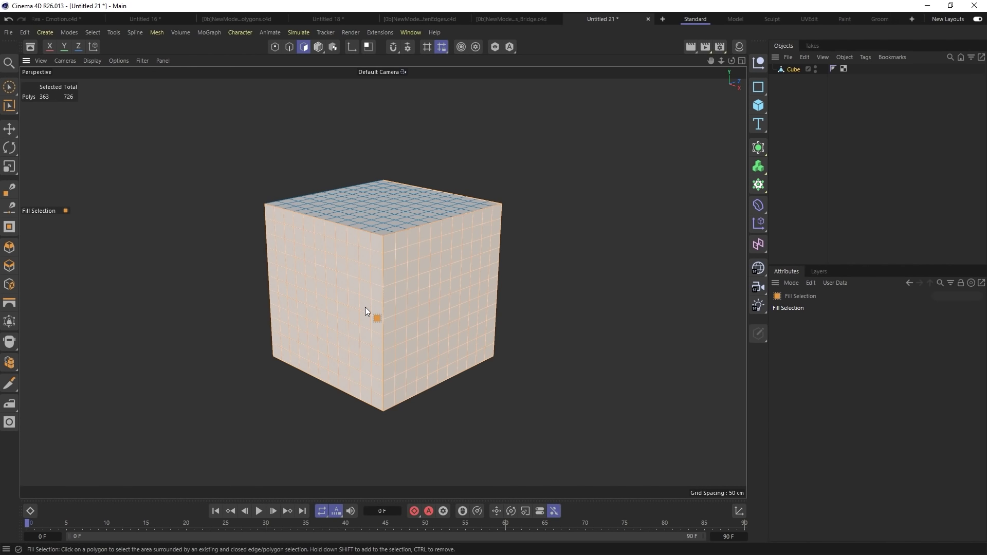
pyautogui.press('Delete')
# Step: Bridge two separate single polygons on the side wall to polygons on the floor with the Bridge tool
pyautogui.moveTo(377, 274)
pyautogui.keyDown('alt'); pyautogui.mouseDown()
pyautogui.moveTo(411, 205)
pyautogui.moveTo(379, 268)
pyautogui.mouseUp(); pyautogui.keyUp('alt')
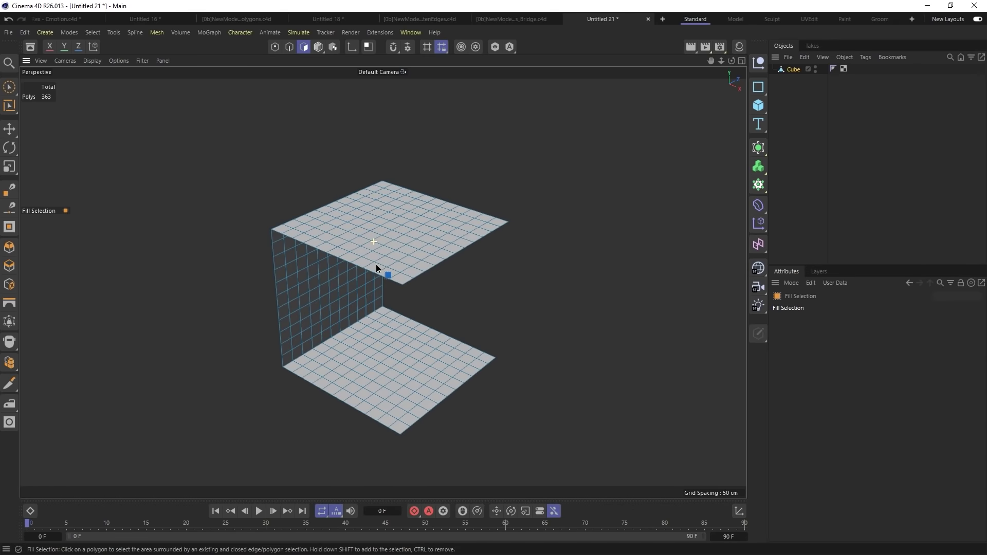
pyautogui.scroll(4, 412, 319)
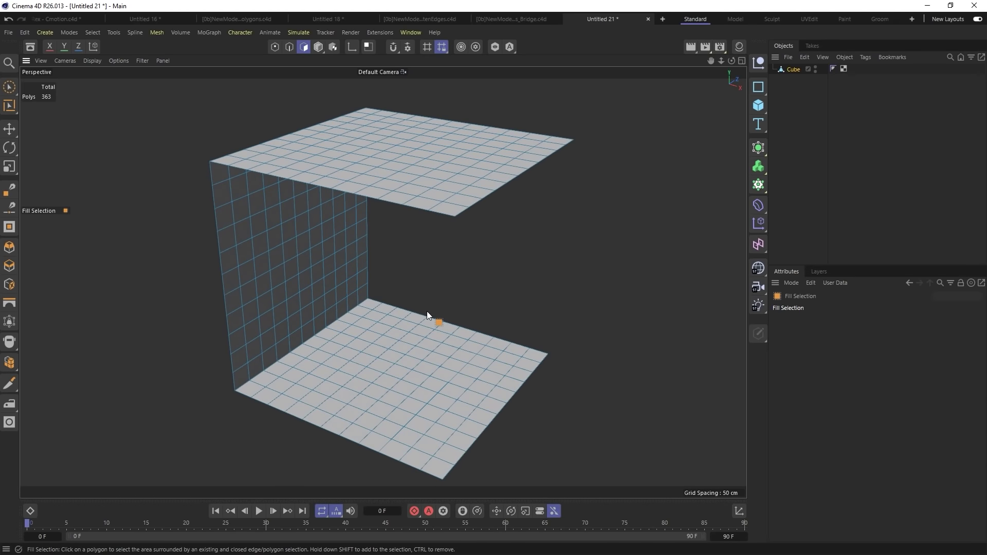
pyautogui.press('b')
pyautogui.keyDown('alt'); pyautogui.moveTo(427, 311); pyautogui.dragTo(436, 303); pyautogui.keyUp('alt')
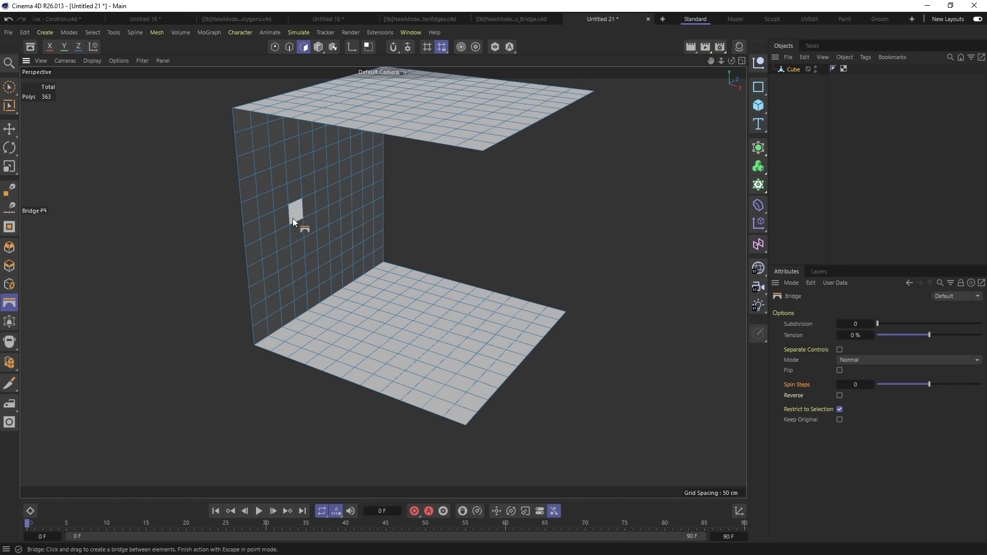
pyautogui.moveTo(295, 211); pyautogui.dragTo(375, 326)
pyautogui.click(345, 170)
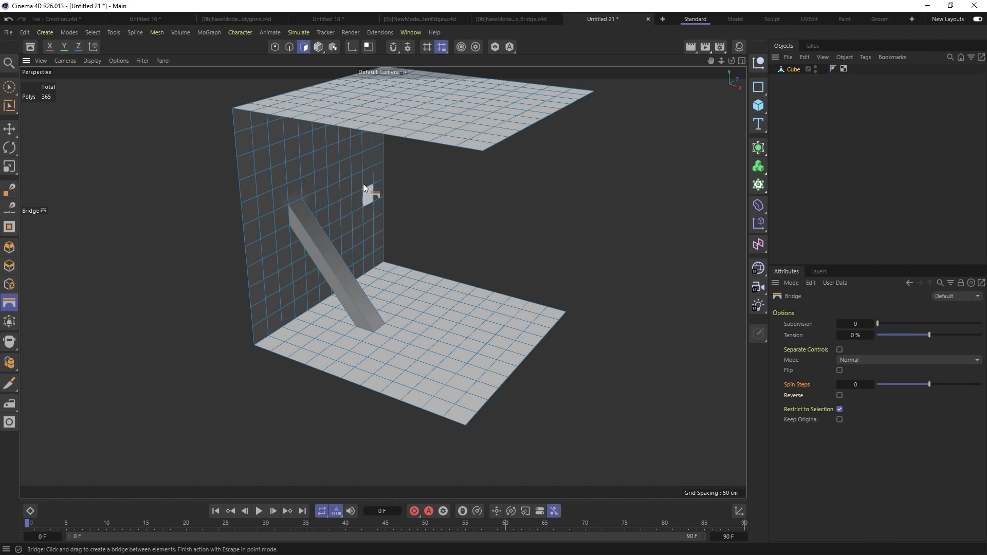
pyautogui.moveTo(345, 170); pyautogui.dragTo(458, 346)
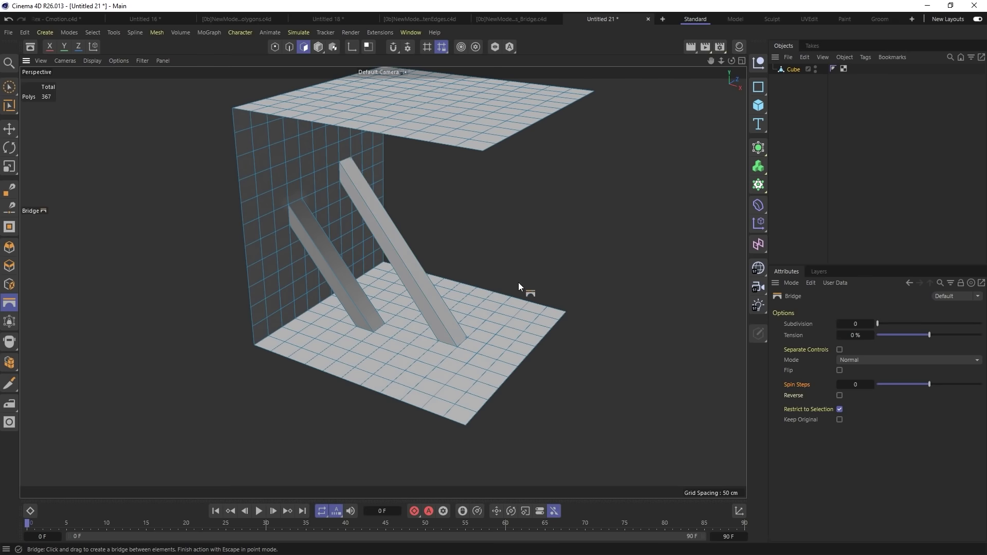
# Step: Bridge a ceiling polygon near the outer edge straight down to the floor, and bridge the facing sides of the two slanted beams
pyautogui.keyDown('alt'); pyautogui.moveTo(520, 286); pyautogui.dragTo(518, 281); pyautogui.keyUp('alt')
pyautogui.moveTo(453, 124); pyautogui.dragTo(434, 376)
pyautogui.keyDown('alt'); pyautogui.moveTo(442, 314); pyautogui.dragTo(449, 329); pyautogui.keyUp('alt')
pyautogui.moveTo(357, 228); pyautogui.dragTo(304, 259)
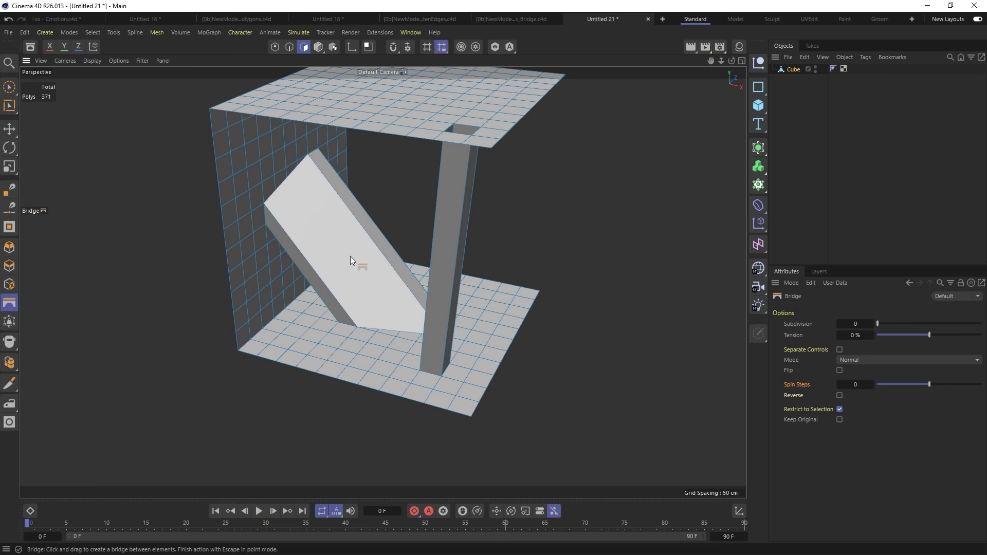
# Step: Undo the beam-to-beam bridge, try another wall-to-floor bridge, and undo all the bridges made so far
pyautogui.hotkey('ctrl', 'z')
pyautogui.moveTo(254, 148); pyautogui.dragTo(357, 367)
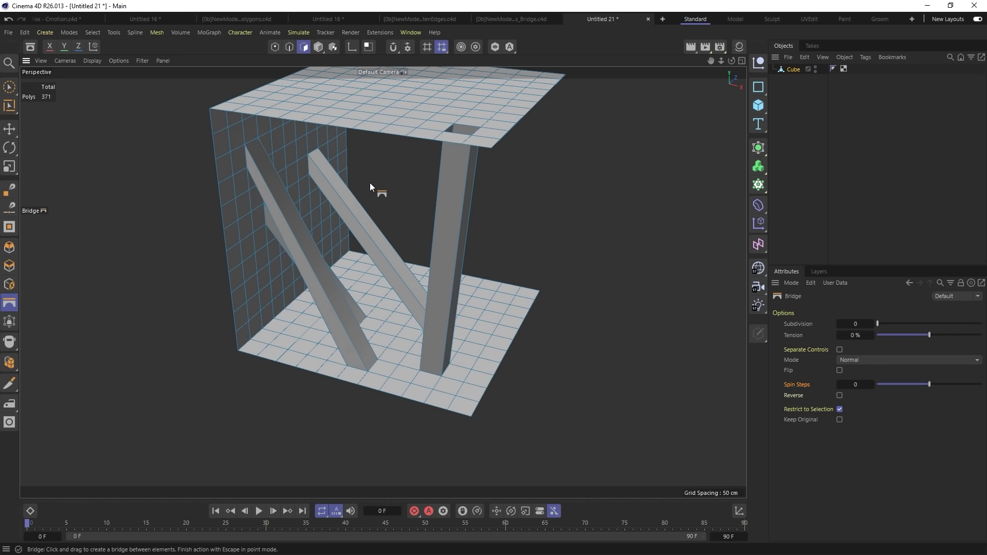
pyautogui.hotkey('ctrl', 'z')
pyautogui.hotkey('ctrl', 'z')
pyautogui.hotkey('ctrl', 'z')
pyautogui.hotkey('ctrl', 'z')
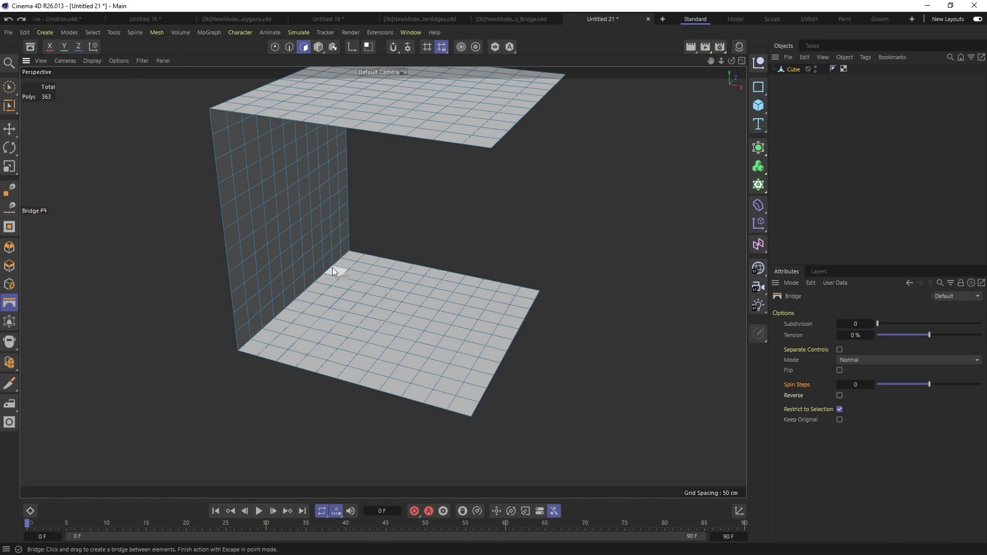
# Step: Live-select a 2×2 block of polygons on the side wall and another 2×2 block on the floor
pyautogui.press('u')
pyautogui.press('l')
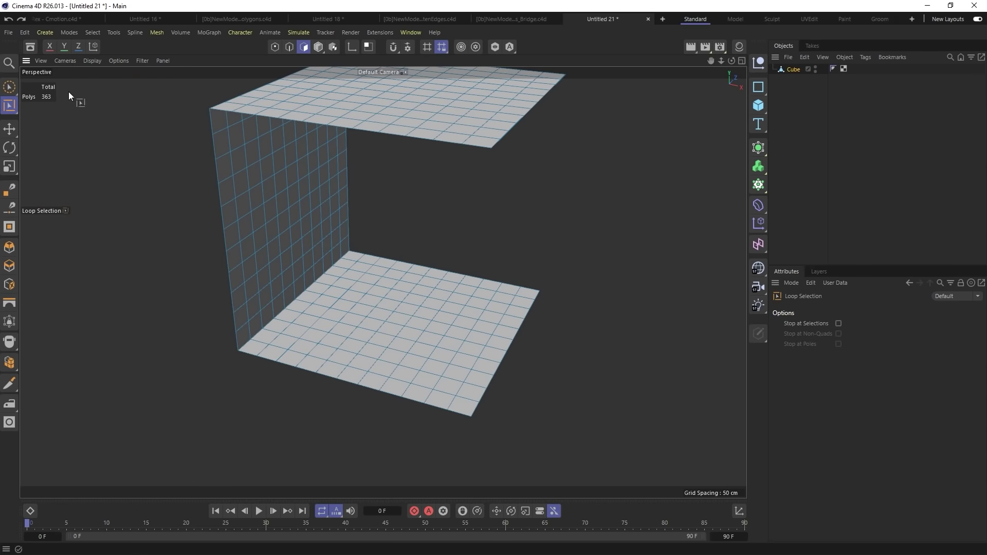
pyautogui.click(10, 85)
pyautogui.click(265, 223)
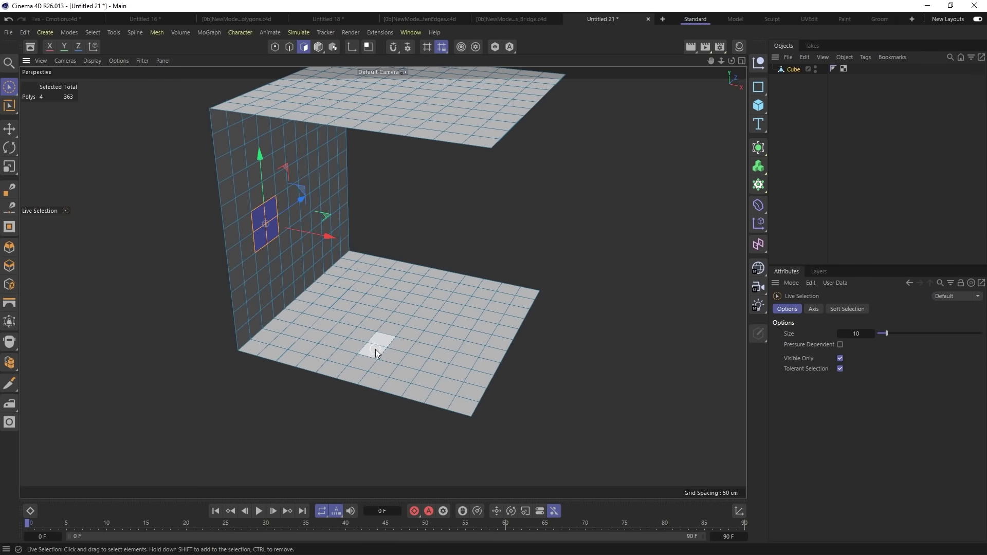
pyautogui.keyDown('shift'); pyautogui.click(366, 341); pyautogui.keyUp('shift')
# Step: Try bridging the selected wall block to the floor block twice, connecting to different corners and undoing each attempt
pyautogui.press('m')
pyautogui.press('b')
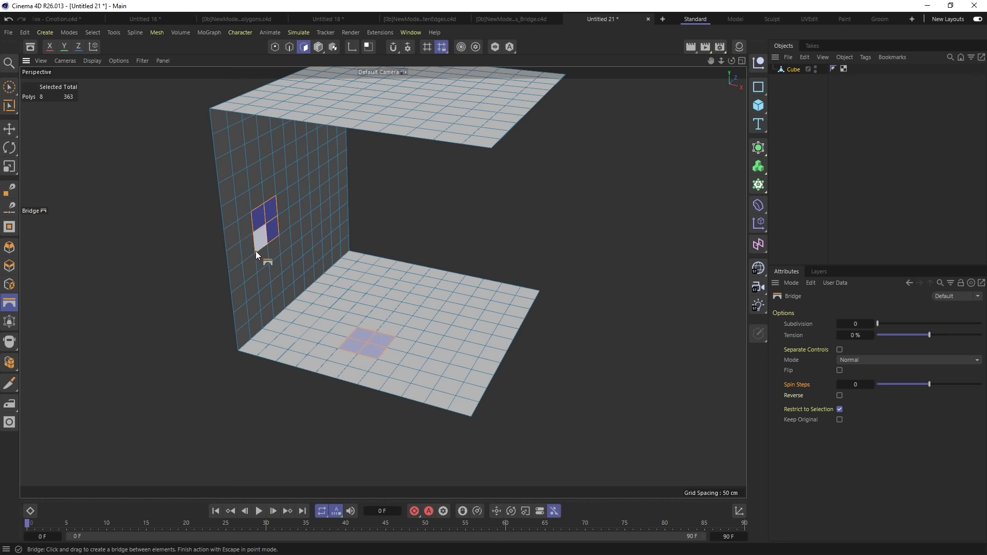
pyautogui.moveTo(255, 251); pyautogui.dragTo(342, 350)
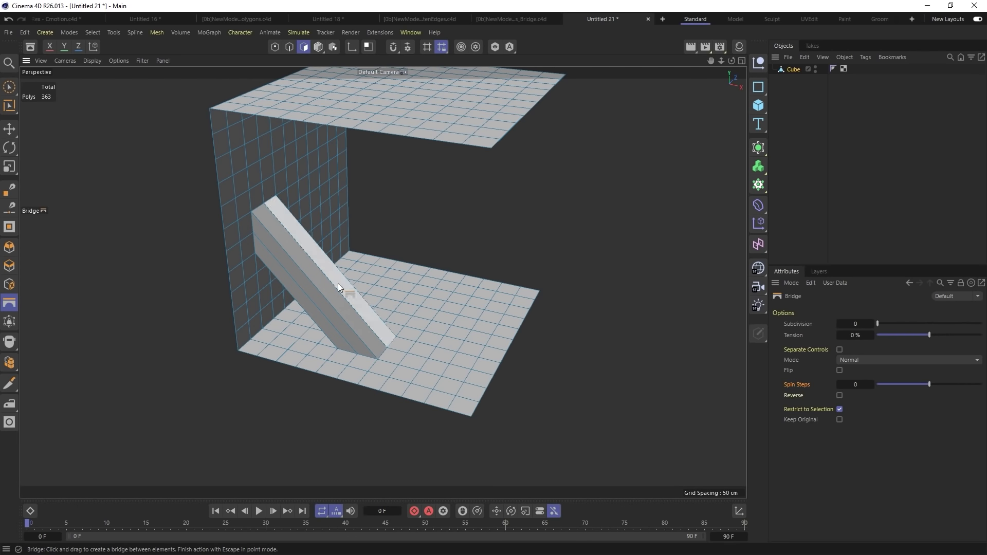
pyautogui.hotkey('ctrl', 'z')
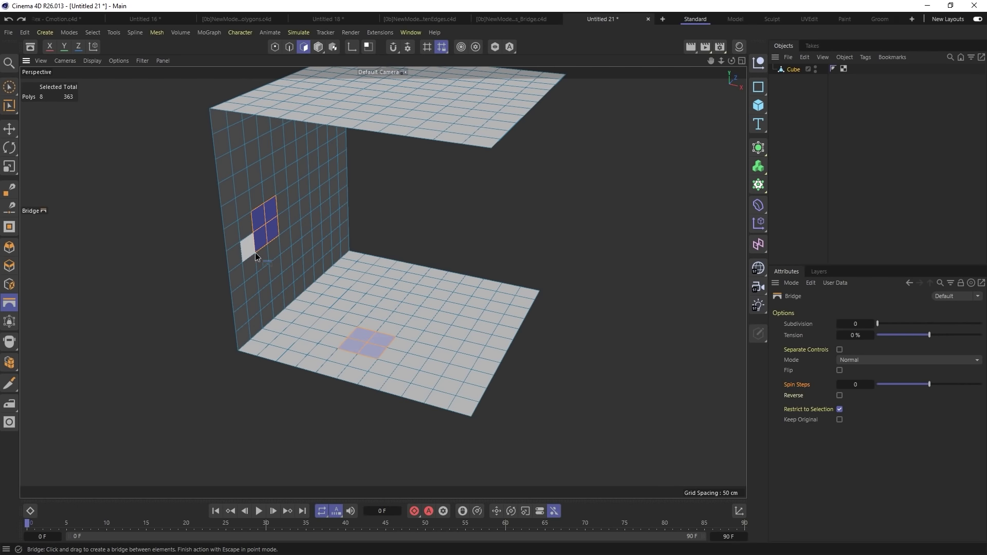
pyautogui.moveTo(255, 252); pyautogui.dragTo(375, 359)
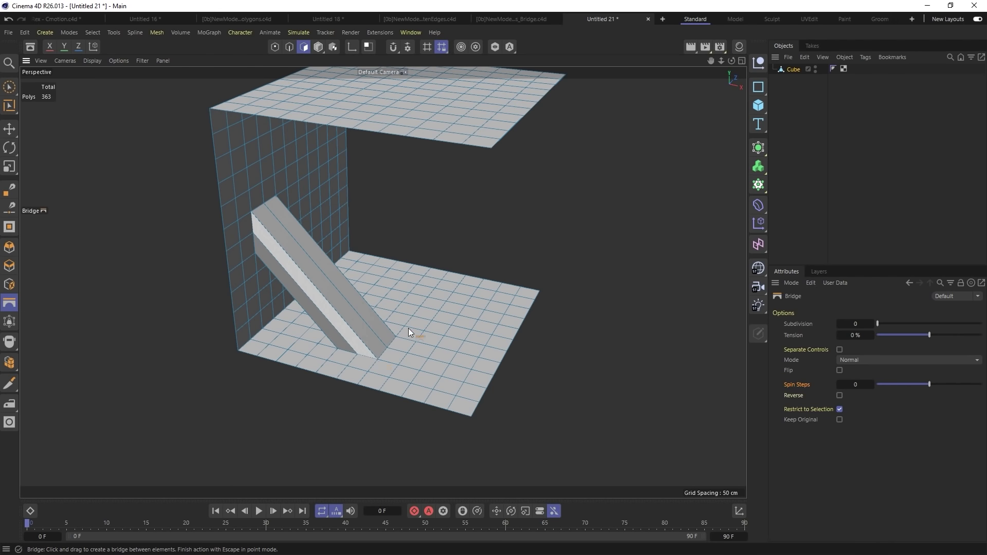
pyautogui.keyDown('alt'); pyautogui.moveTo(410, 334); pyautogui.dragTo(344, 363); pyautogui.keyUp('alt')
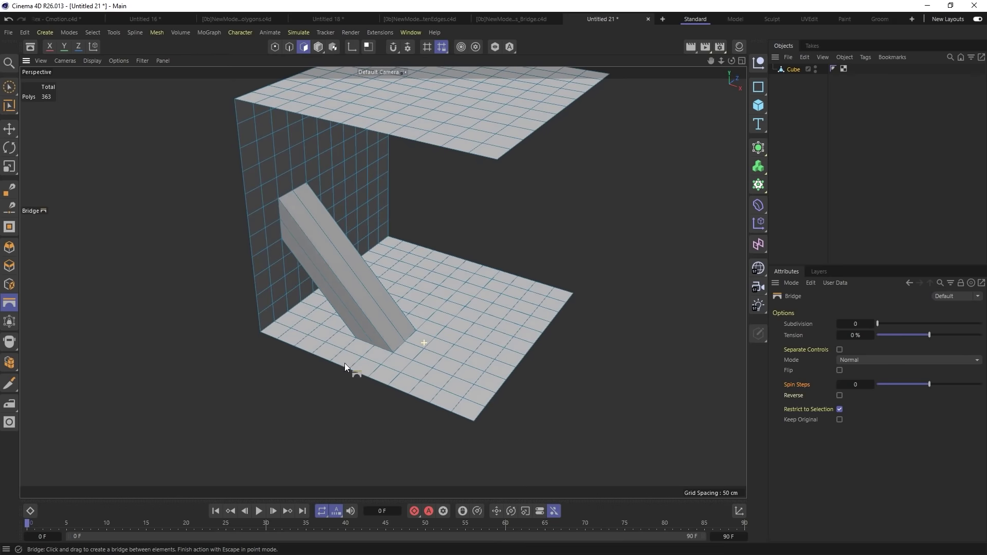
pyautogui.hotkey('ctrl', 'z')
# Step: Extend the wall selection to a block four polygons wide and two high, and try bridging it to the 2×2 floor block
pyautogui.press('9')
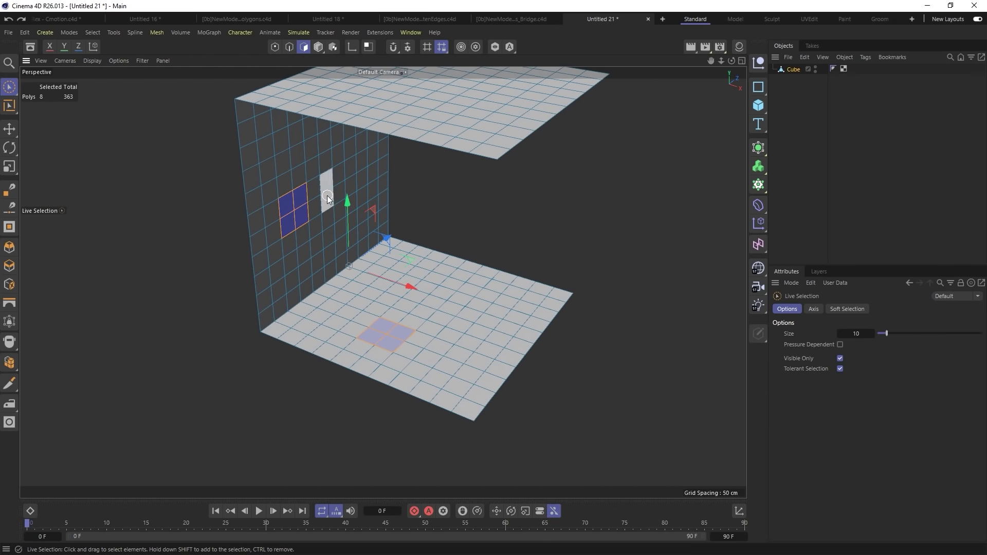
pyautogui.keyDown('shift'); pyautogui.moveTo(318, 205); pyautogui.dragTo(325, 193); pyautogui.keyUp('shift')
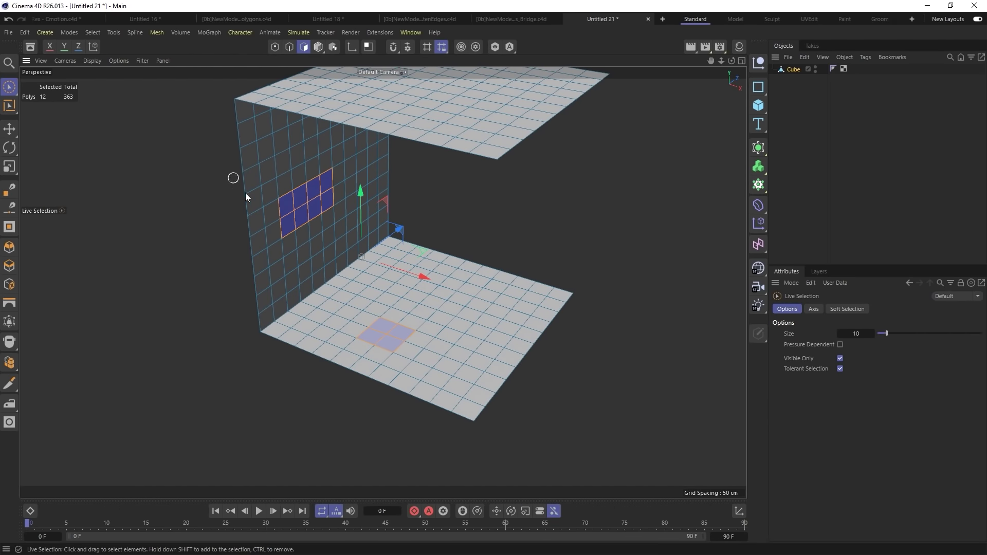
pyautogui.press('m')
pyautogui.press('b')
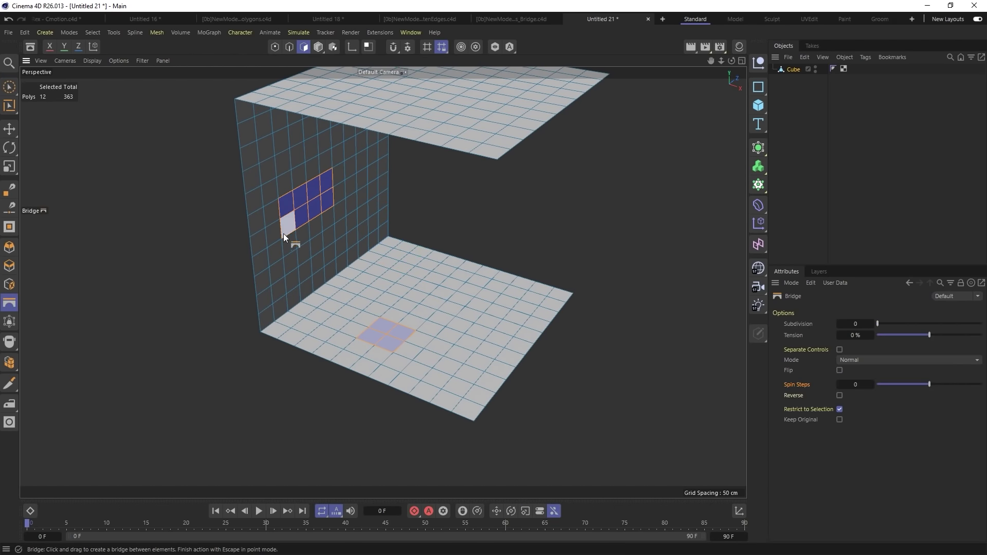
pyautogui.moveTo(283, 233); pyautogui.dragTo(360, 353)
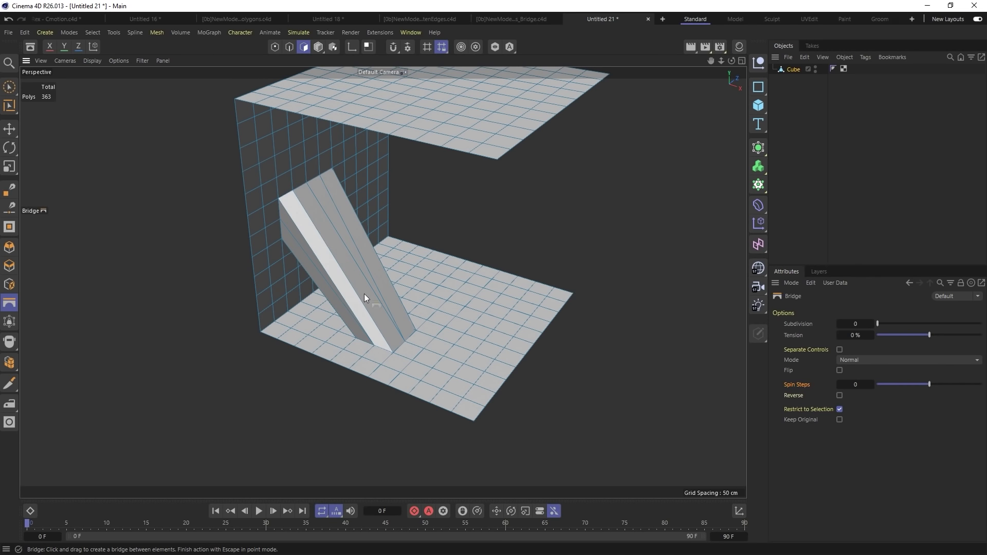
pyautogui.keyDown('alt'); pyautogui.moveTo(372, 317); pyautogui.dragTo(420, 293); pyautogui.keyUp('alt')
pyautogui.hotkey('ctrl', 'z')
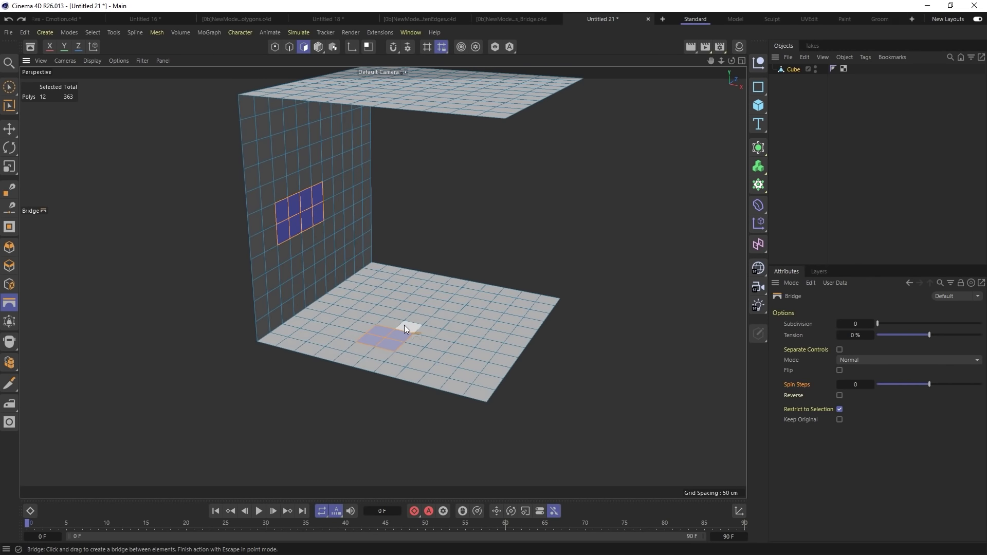
# Step: Extend the wall and floor selections to 4×4 polygon blocks and bridge them
pyautogui.press('space')
pyautogui.keyDown('shift'); pyautogui.moveTo(438, 331); pyautogui.dragTo(427, 349); pyautogui.keyUp('shift')
pyautogui.moveTo(295, 248)
pyautogui.keyDown('shift'); pyautogui.mouseDown()
pyautogui.moveTo(315, 249)
pyautogui.moveTo(349, 344)
pyautogui.moveTo(452, 284)
pyautogui.moveTo(381, 302)
pyautogui.moveTo(252, 301)
pyautogui.moveTo(361, 310)
pyautogui.mouseUp(); pyautogui.keyUp('shift')
pyautogui.press('space')
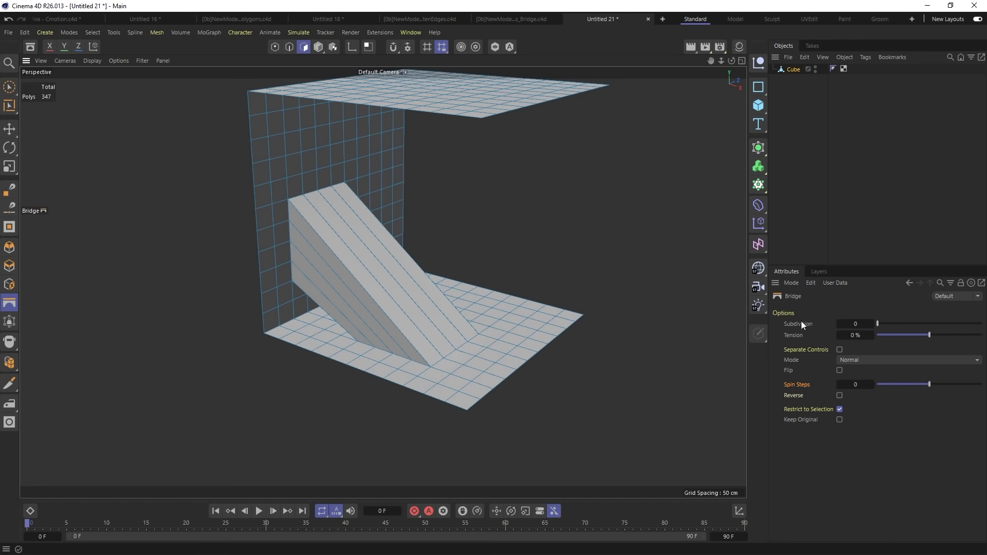
# Step: Set the bridge's subdivision to 5
pyautogui.click(872, 324)
pyautogui.click(873, 324)
pyautogui.click(872, 324)
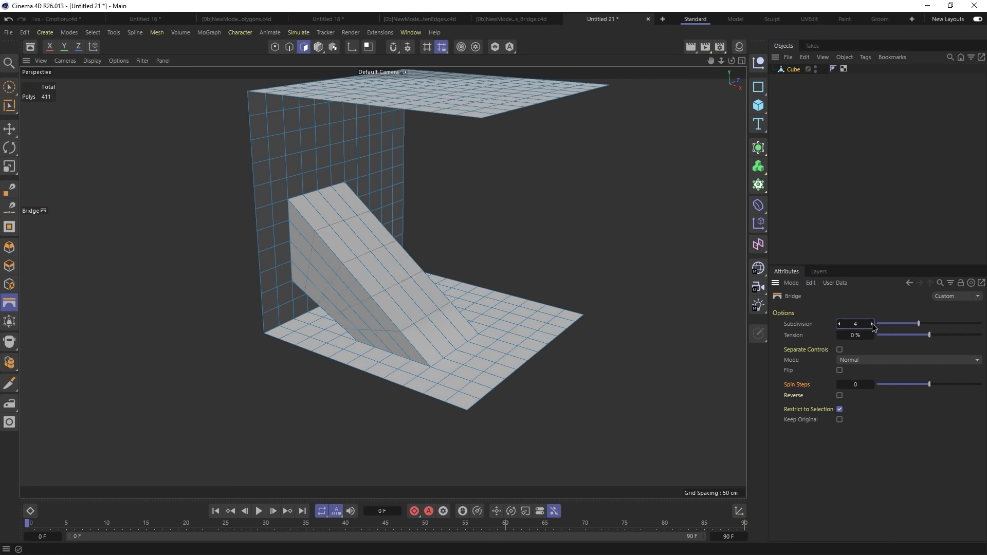
pyautogui.click(873, 324)
pyautogui.click(872, 324)
# Step: Twist the bridge by setting its spin steps to 4, and inspect the shape from several angles
pyautogui.click(872, 384)
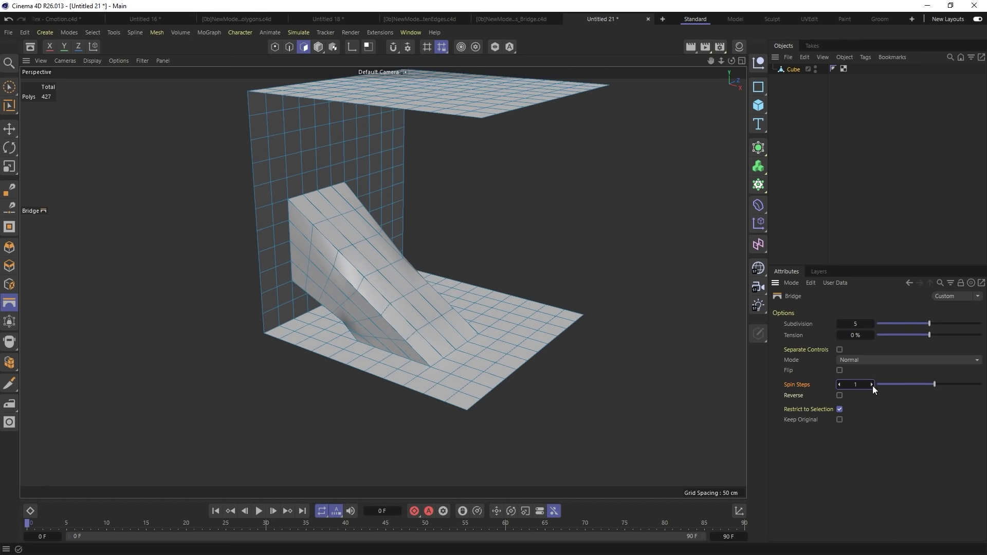
pyautogui.click(872, 385)
pyautogui.click(873, 384)
pyautogui.click(872, 385)
pyautogui.keyDown('alt'); pyautogui.moveTo(613, 350); pyautogui.dragTo(375, 360); pyautogui.keyUp('alt')
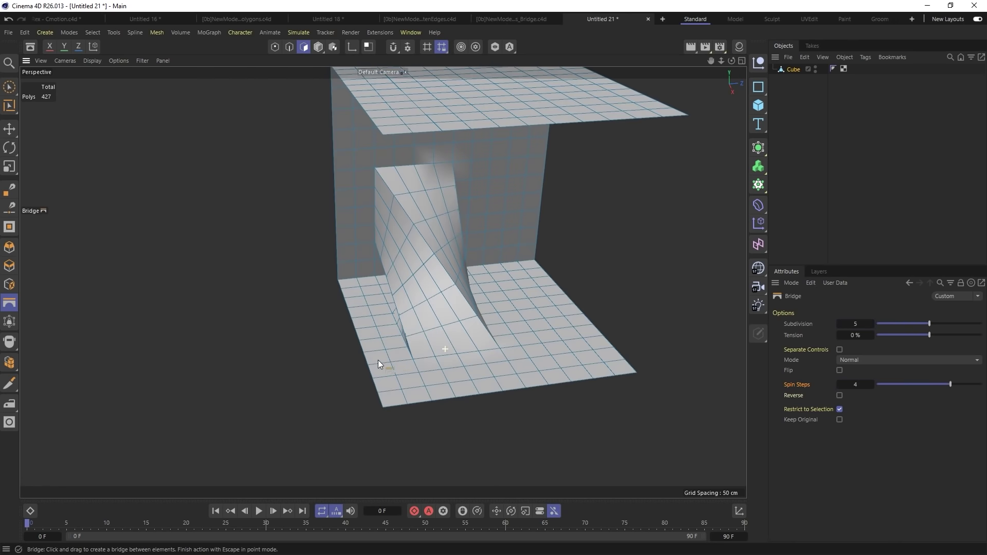
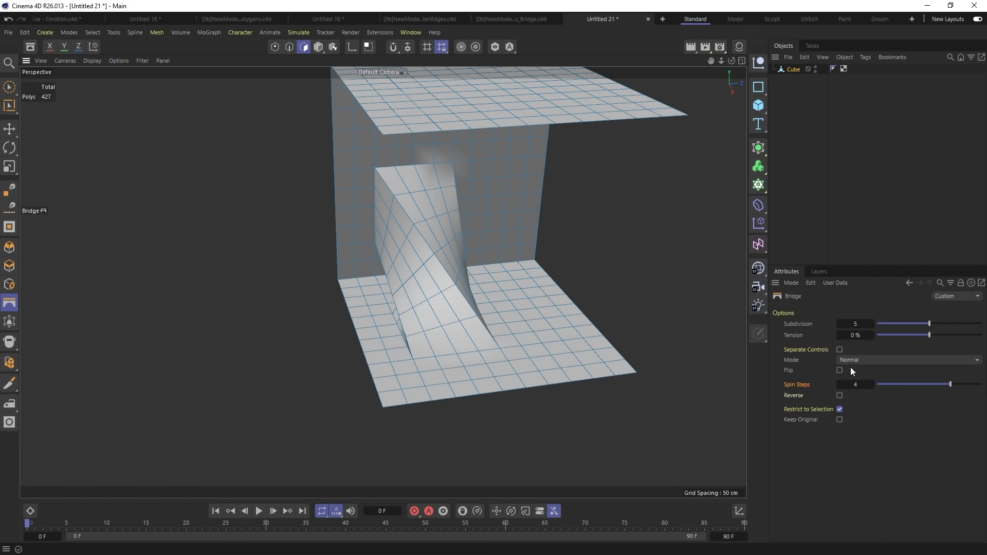
pyautogui.keyDown('alt'); pyautogui.moveTo(476, 298); pyautogui.dragTo(550, 308); pyautogui.keyUp('alt')
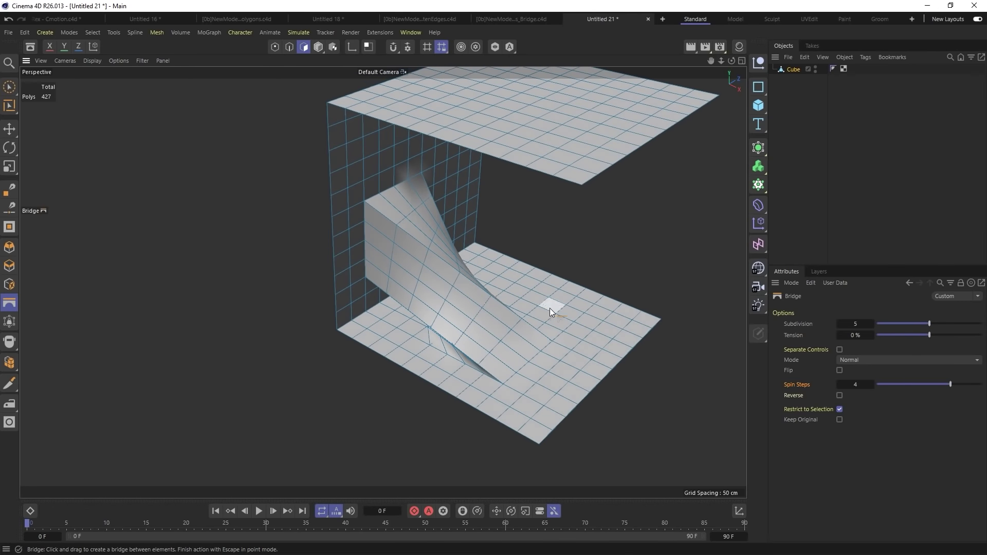
# Step: Undo the twisted bridge and select one polygon on the top face and one on the floor face
pyautogui.hotkey('ctrl', 'z')
pyautogui.keyDown('alt'); pyautogui.moveTo(526, 339); pyautogui.dragTo(514, 194); pyautogui.keyUp('alt')
pyautogui.press('space')
pyautogui.click(504, 202)
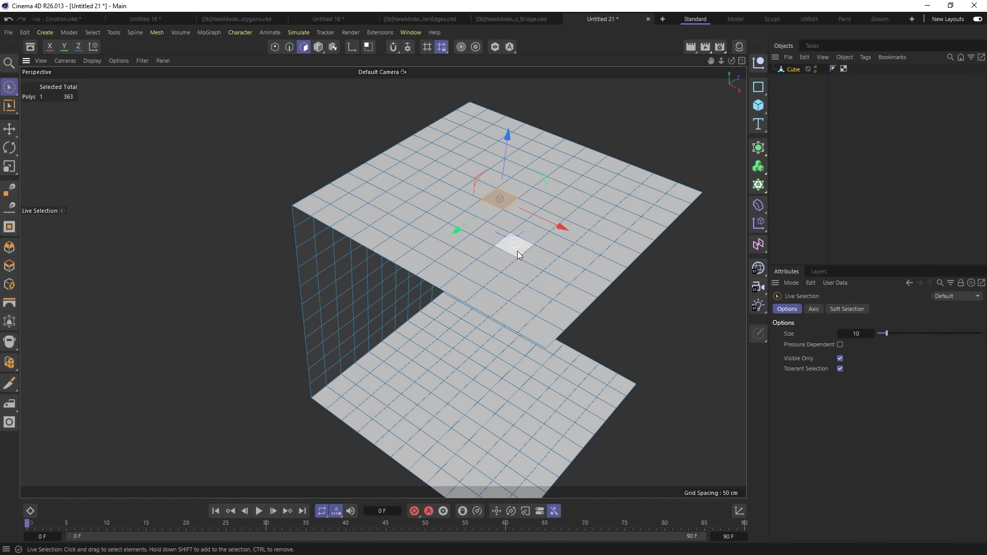
pyautogui.keyDown('shift'); pyautogui.click(481, 394); pyautogui.keyUp('shift')
# Step: Grow both selections to 7×7 polygon blocks and round them into circles with Fit Circle
pyautogui.press('u')
pyautogui.press('g')
pyautogui.press('u')
pyautogui.press('g')
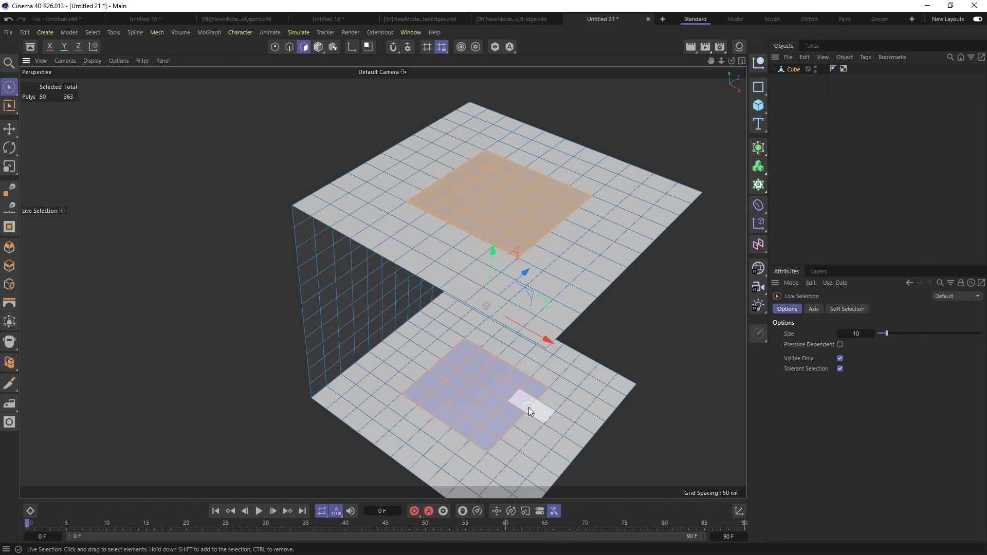
pyautogui.press('u')
pyautogui.press('g')
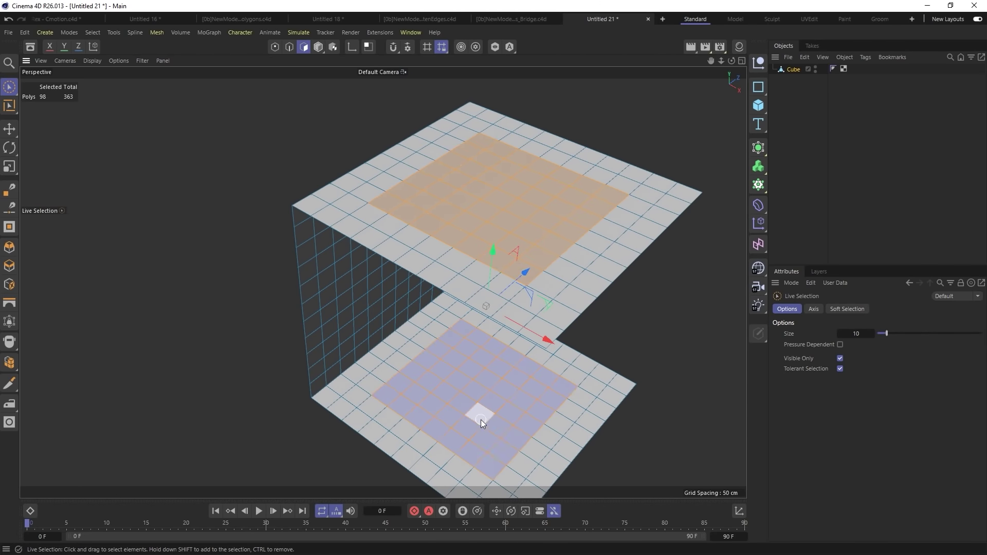
pyautogui.press('m')
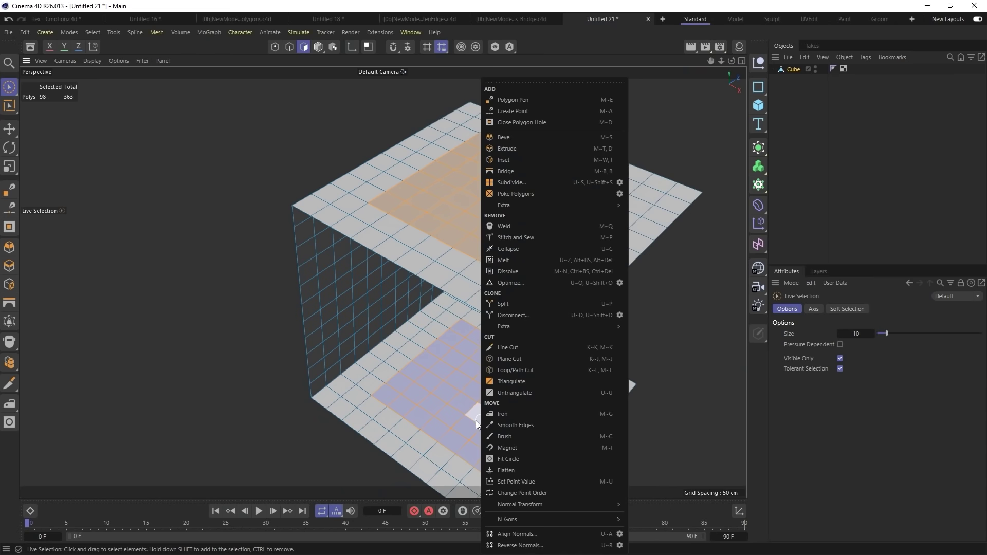
pyautogui.click(508, 459)
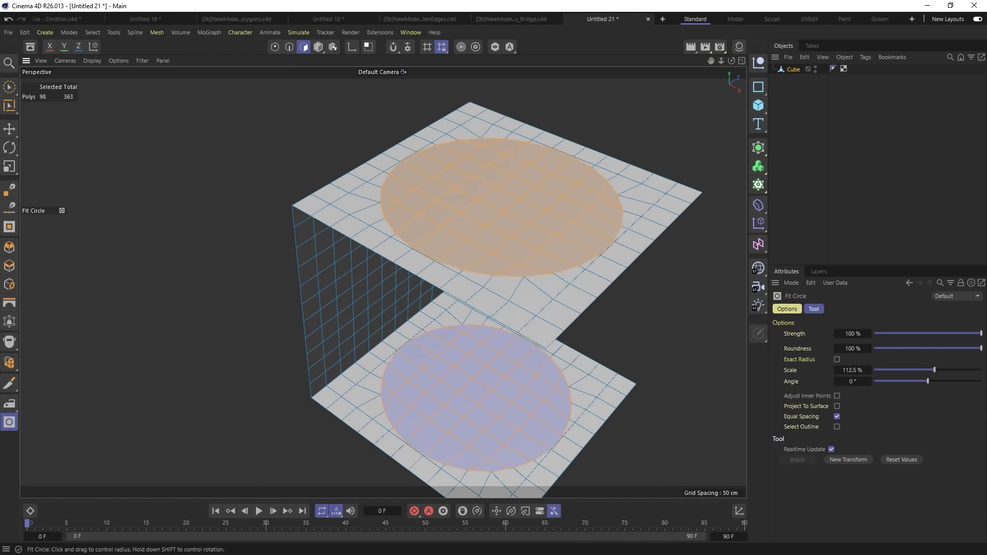
# Step: Bridge the circular top and floor selections into a cylinder, and view it from the side
pyautogui.press('m')
pyautogui.press('b')
pyautogui.keyDown('alt'); pyautogui.moveTo(480, 436); pyautogui.dragTo(559, 247); pyautogui.keyUp('alt')
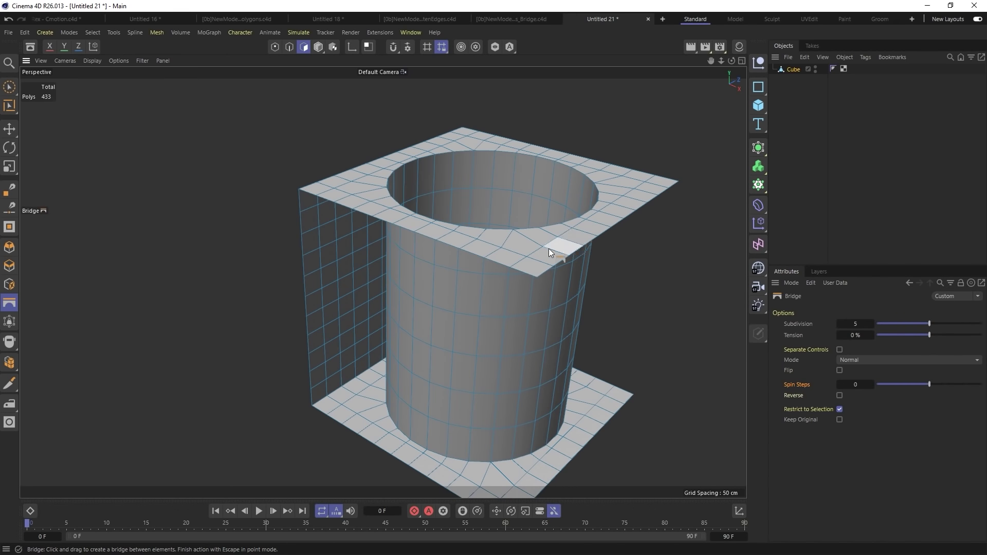
pyautogui.keyDown('alt'); pyautogui.moveTo(531, 277); pyautogui.dragTo(555, 248); pyautogui.keyUp('alt')
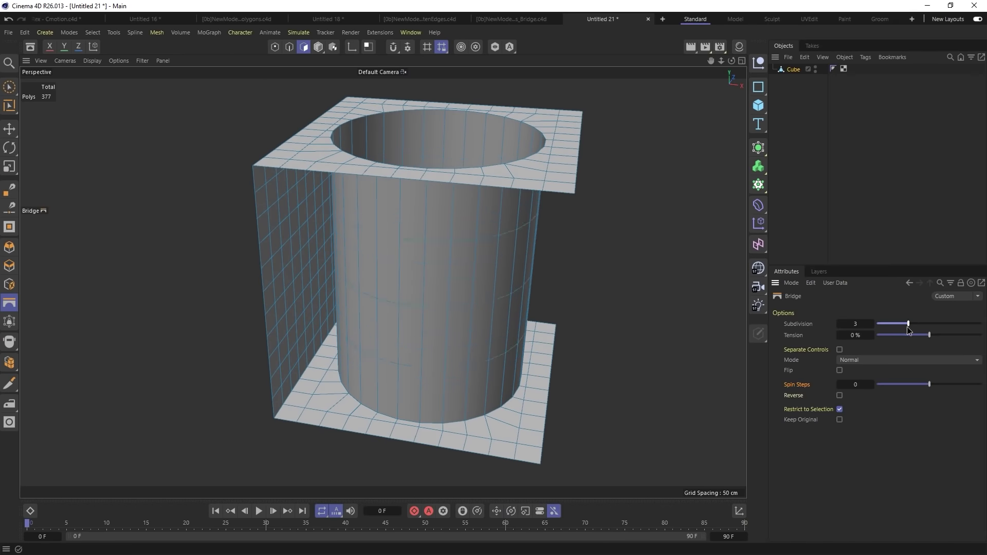
# Step: Set the cylinder bridge's subdivision to 8, its mode to Surface and its tension to 23.4 %
pyautogui.moveTo(930, 325)
pyautogui.mouseDown()
pyautogui.moveTo(962, 327)
pyautogui.moveTo(893, 335)
pyautogui.moveTo(950, 336)
pyautogui.moveTo(933, 338)
pyautogui.mouseUp()
pyautogui.click(891, 360)
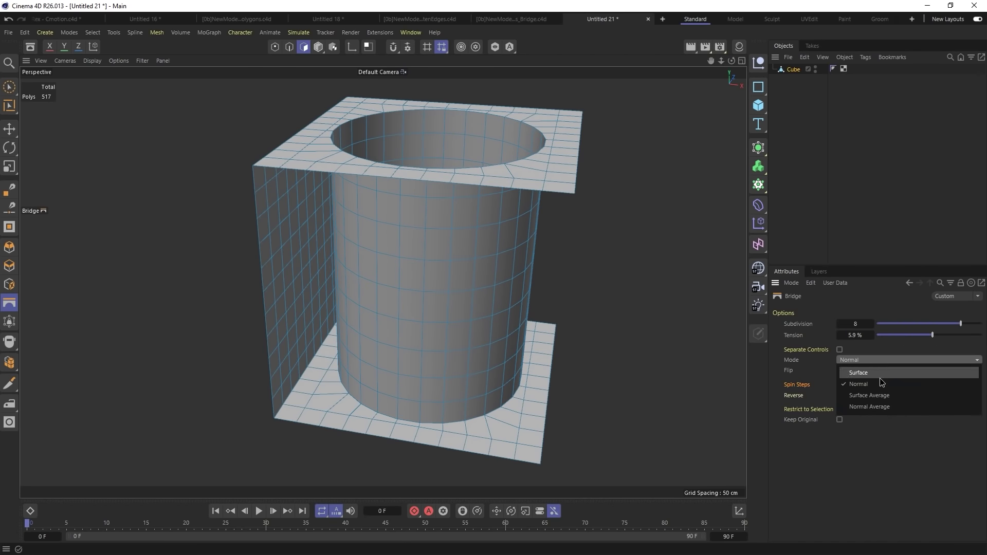
pyautogui.click(878, 374)
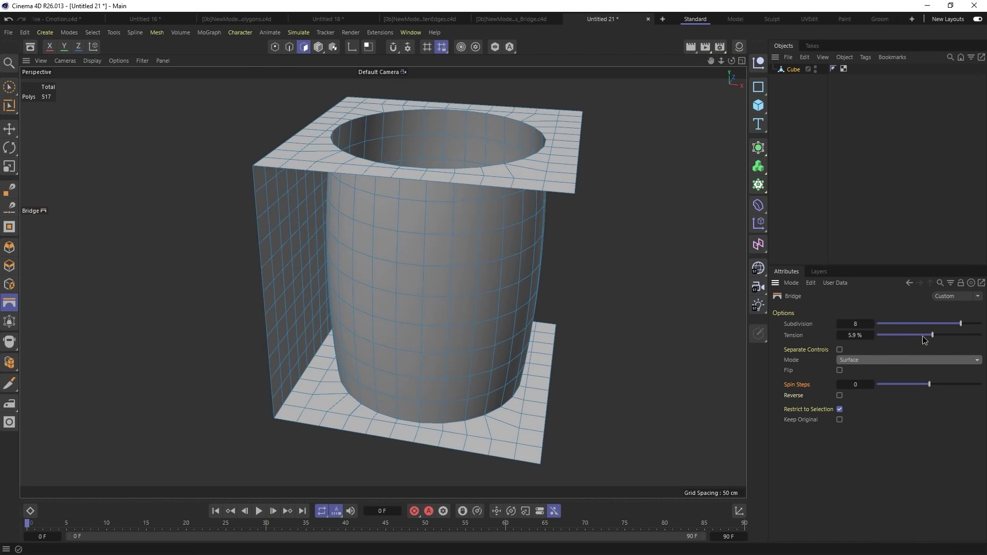
pyautogui.moveTo(924, 340)
pyautogui.mouseDown()
pyautogui.moveTo(914, 337)
pyautogui.moveTo(937, 337)
pyautogui.moveTo(891, 339)
pyautogui.moveTo(952, 334)
pyautogui.moveTo(943, 334)
pyautogui.mouseUp()
pyautogui.moveTo(531, 293)
pyautogui.keyDown('alt'); pyautogui.mouseDown()
pyautogui.moveTo(456, 229)
pyautogui.moveTo(409, 231)
pyautogui.moveTo(526, 294)
pyautogui.mouseUp(); pyautogui.keyUp('alt')
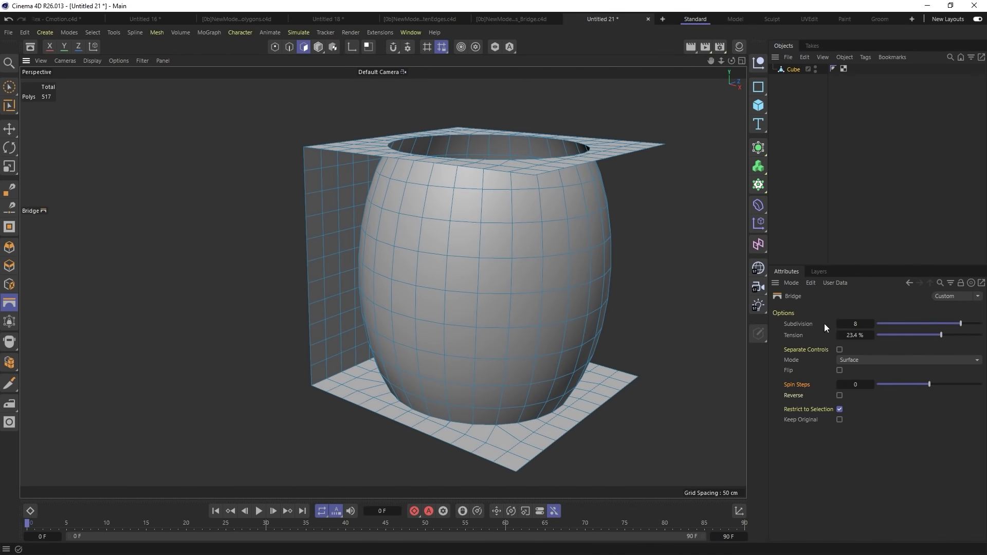
# Step: Switch the cylinder bridge's mode to Surface Average and lower its tension to -100 %
pyautogui.click(896, 360)
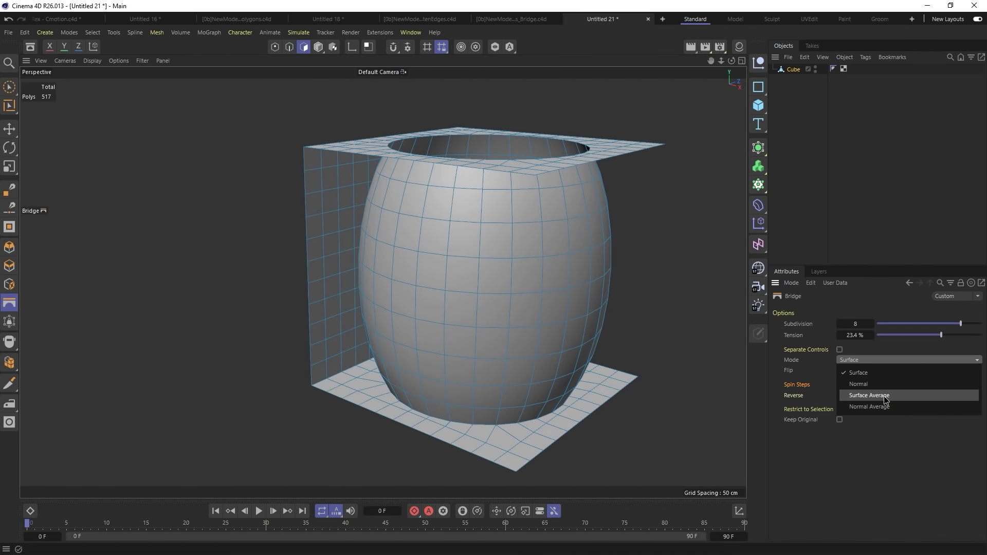
pyautogui.click(885, 396)
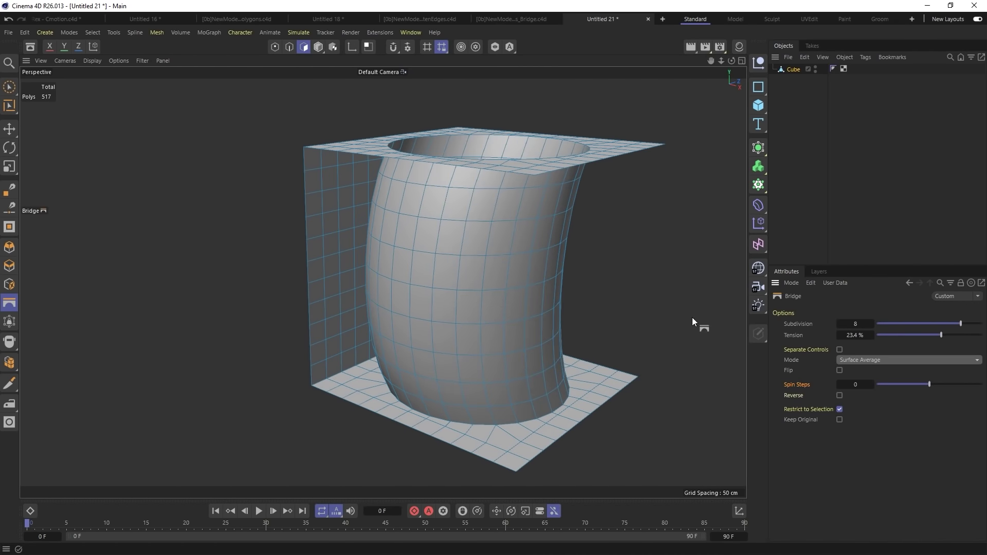
pyautogui.keyDown('alt'); pyautogui.moveTo(559, 287); pyautogui.dragTo(427, 278); pyautogui.keyUp('alt')
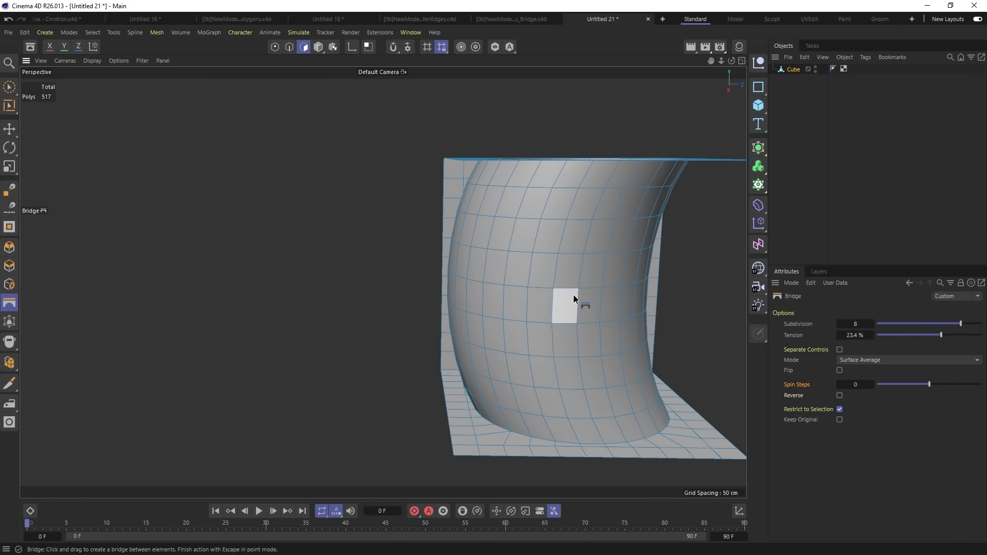
pyautogui.keyDown('alt'); pyautogui.moveTo(574, 298); pyautogui.dragTo(473, 300); pyautogui.keyUp('alt')
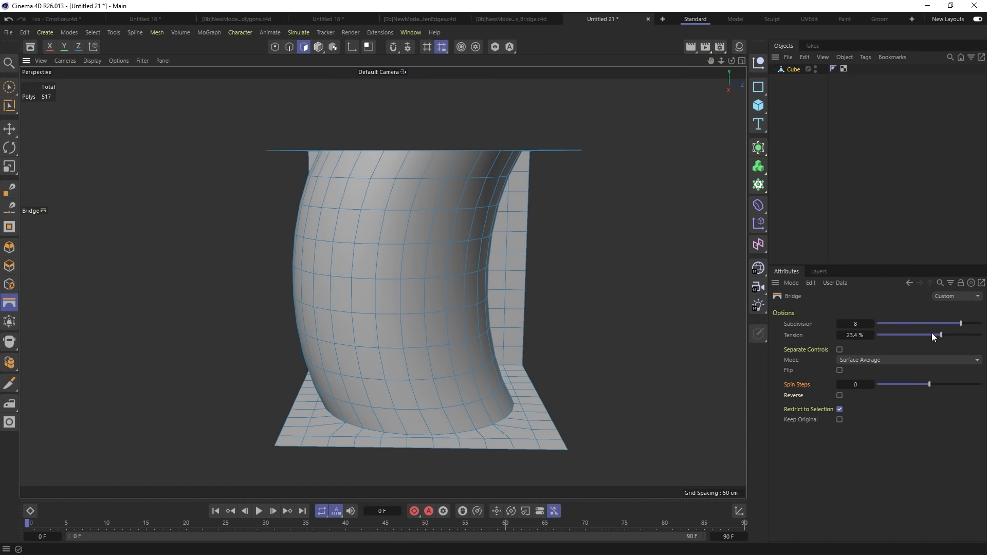
pyautogui.moveTo(942, 335); pyautogui.dragTo(872, 340)
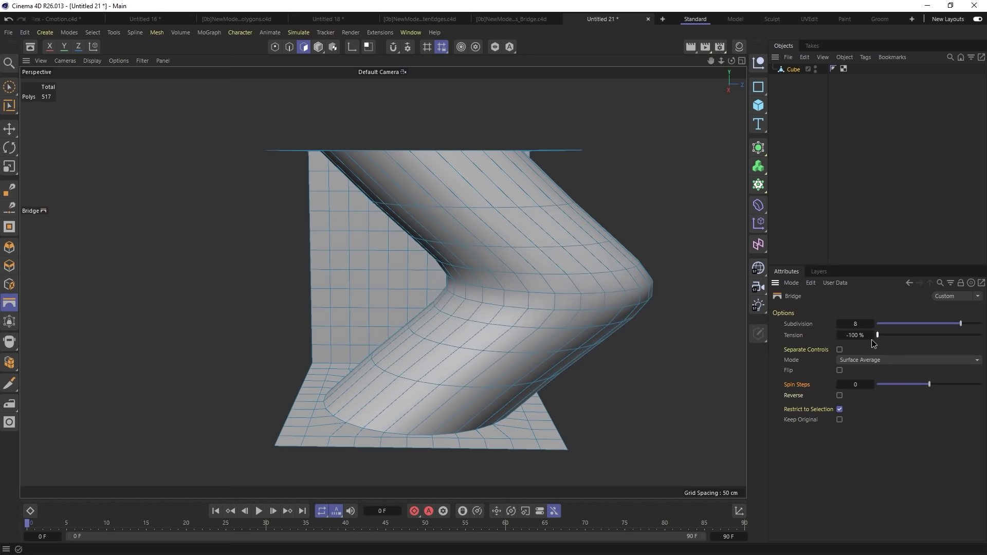
pyautogui.click(839, 370)
# Step: Change the cylinder bridge to Normal Average mode with subdivision 7 and tension 13.7 %
pyautogui.click(861, 358)
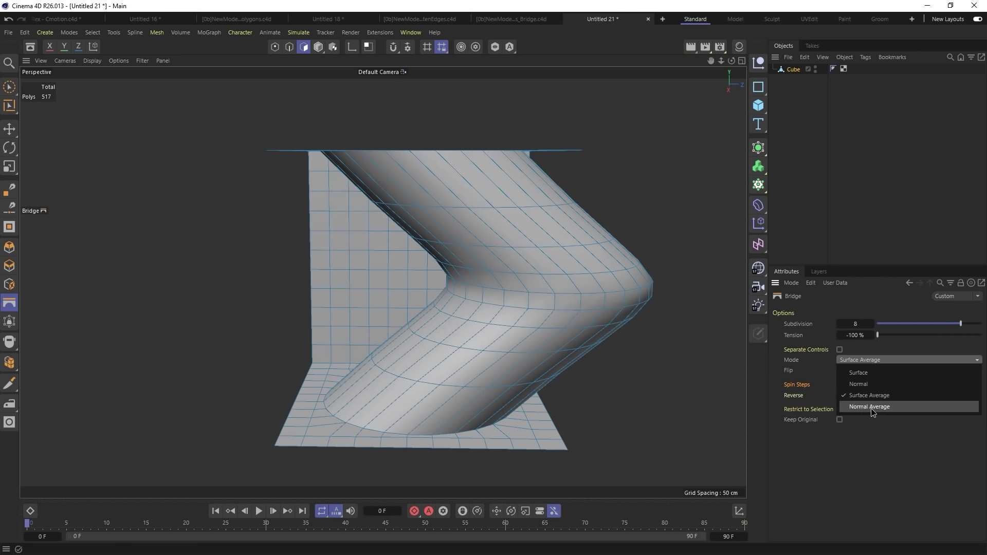
pyautogui.click(871, 408)
pyautogui.keyDown('alt'); pyautogui.moveTo(717, 367); pyautogui.dragTo(947, 324); pyautogui.keyUp('alt')
pyautogui.moveTo(878, 335); pyautogui.dragTo(938, 351)
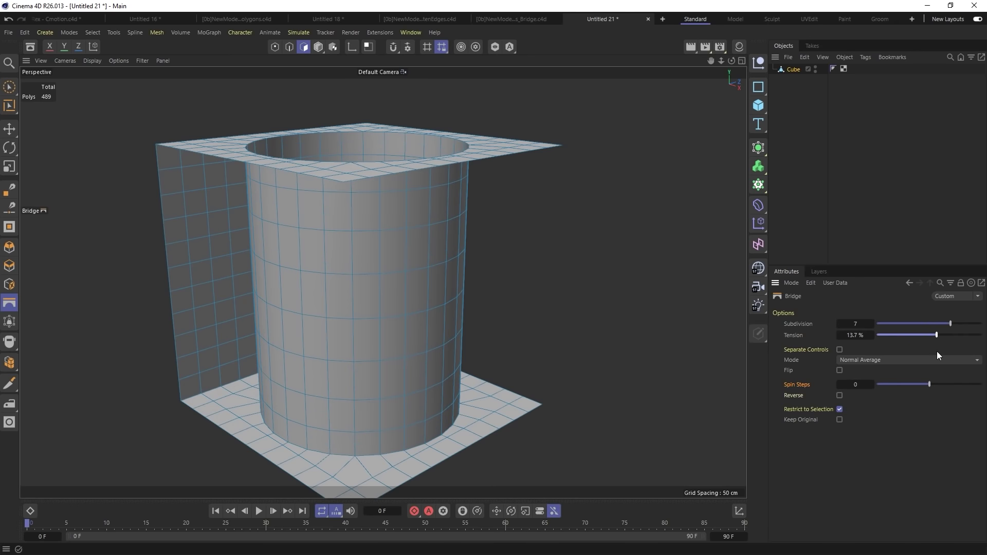
pyautogui.keyDown('alt'); pyautogui.moveTo(379, 334); pyautogui.dragTo(362, 294); pyautogui.keyUp('alt')
# Step: Select two polygons on the cylinder's side and two on the back wall, and bridge them
pyautogui.press('space')
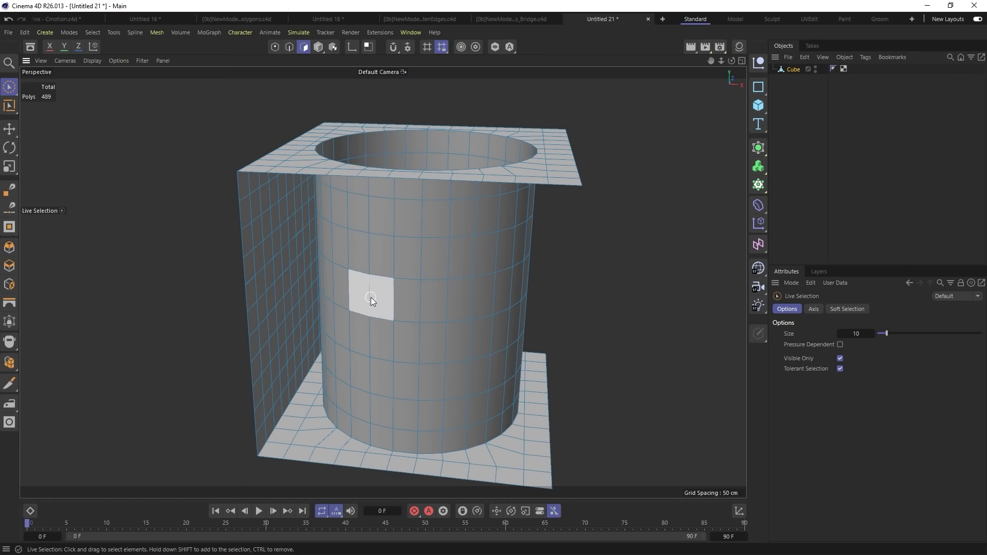
pyautogui.click(371, 297)
pyautogui.keyDown('shift'); pyautogui.click(266, 281); pyautogui.keyUp('shift')
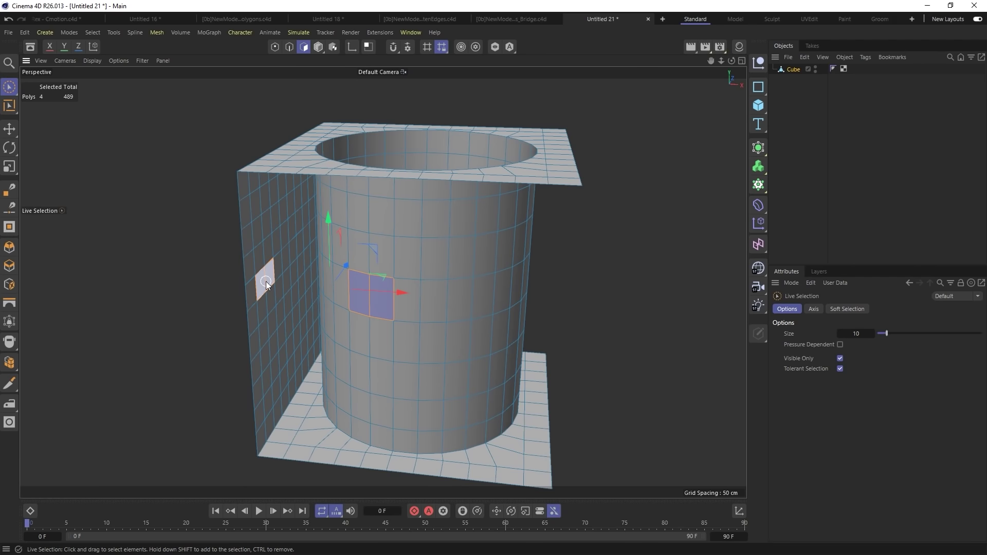
pyautogui.press('m')
pyautogui.press('b')
pyautogui.moveTo(259, 298); pyautogui.dragTo(393, 328)
pyautogui.keyDown('alt'); pyautogui.moveTo(326, 293); pyautogui.dragTo(376, 335); pyautogui.keyUp('alt')
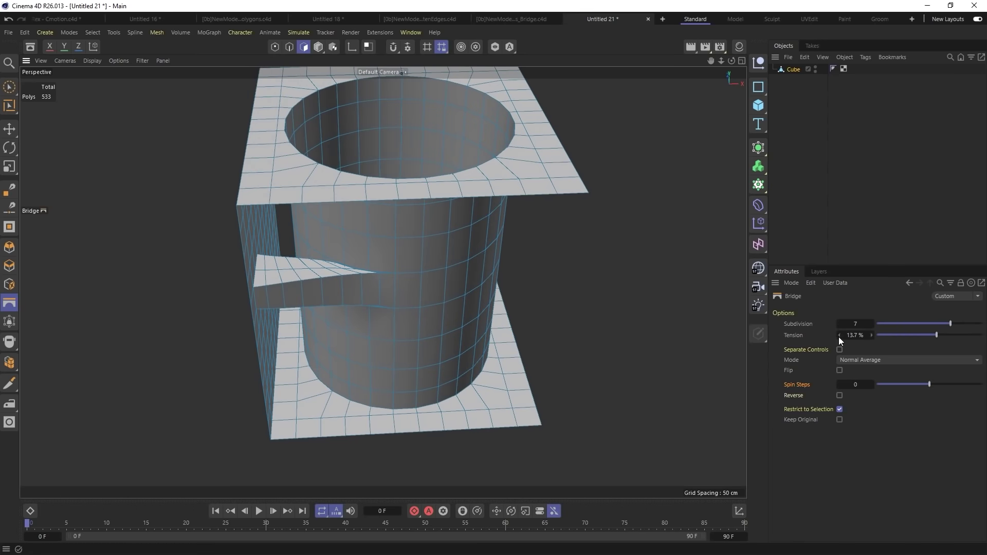
# Step: Set the wall-to-cylinder bridge's tension to 25.4 % and its mode to Surface
pyautogui.moveTo(939, 334)
pyautogui.mouseDown()
pyautogui.moveTo(955, 334)
pyautogui.moveTo(903, 337)
pyautogui.moveTo(943, 338)
pyautogui.mouseUp()
pyautogui.click(905, 360)
pyautogui.click(878, 370)
pyautogui.keyDown('alt'); pyautogui.moveTo(318, 247); pyautogui.dragTo(356, 282); pyautogui.keyUp('alt')
pyautogui.keyDown('alt'); pyautogui.moveTo(468, 285); pyautogui.dragTo(443, 334); pyautogui.keyUp('alt')
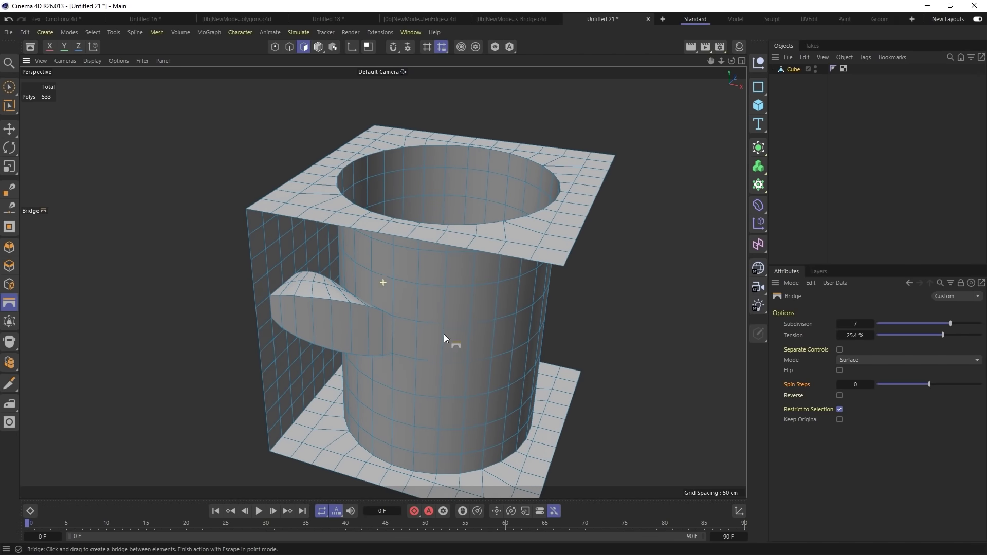
# Step: Undo the wall-to-cylinder bridge and the cylinder bridge
pyautogui.hotkey('ctrl', 'z')
pyautogui.hotkey('ctrl', 'z')
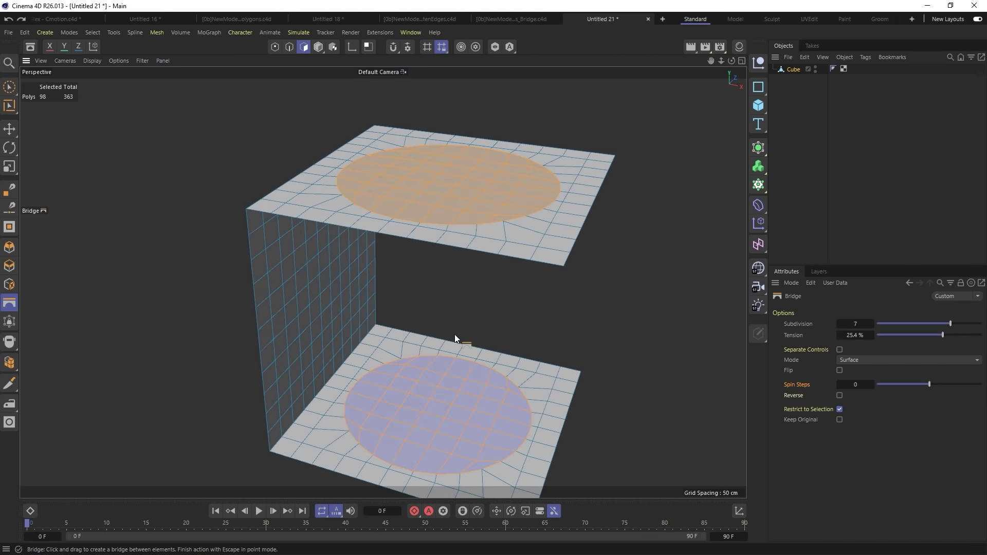
pyautogui.keyDown('alt'); pyautogui.moveTo(411, 321); pyautogui.dragTo(366, 311); pyautogui.keyUp('alt')
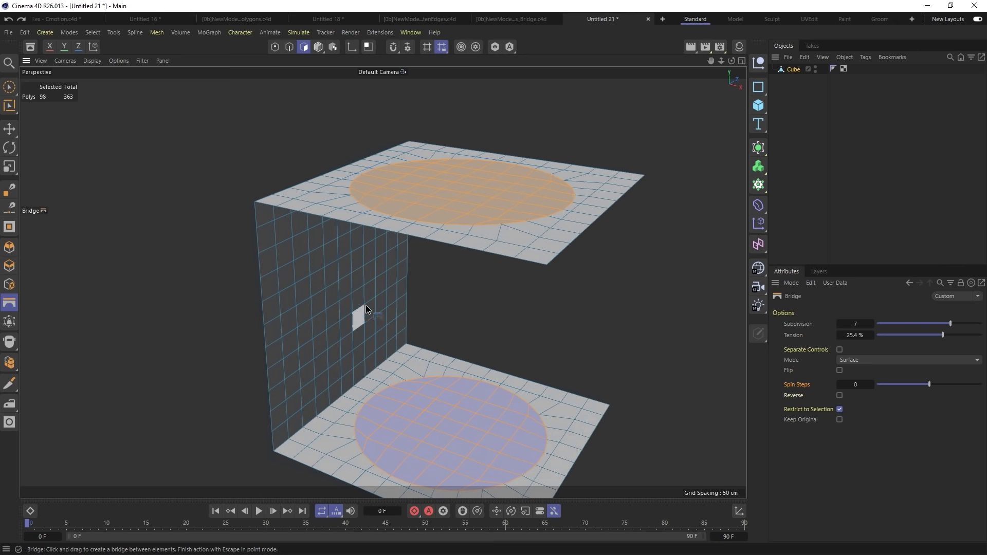
# Step: Select a 4×4 block of polygons on the wall and delete it to open a square hole
pyautogui.press('space')
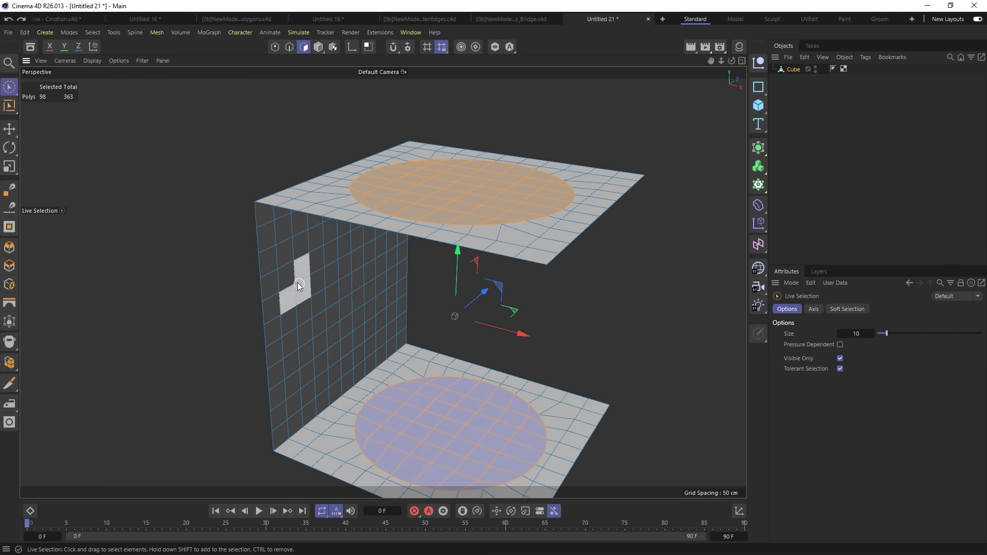
pyautogui.moveTo(291, 282)
pyautogui.mouseDown()
pyautogui.moveTo(301, 308)
pyautogui.moveTo(319, 268)
pyautogui.moveTo(329, 299)
pyautogui.mouseUp()
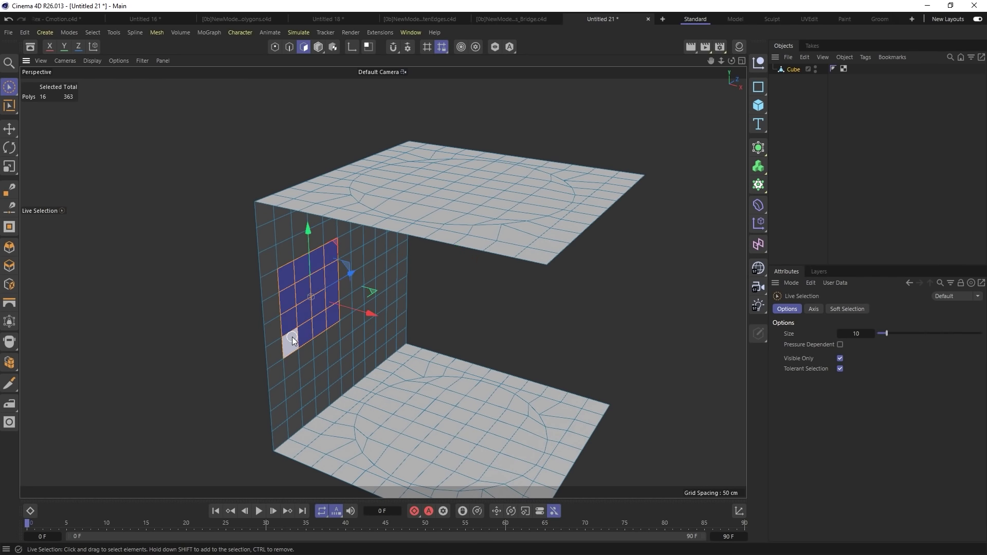
pyautogui.press('Delete')
# Step: Activate the Bridge tool in edge mode with the wall's square hole in view
pyautogui.keyDown('alt'); pyautogui.moveTo(291, 328); pyautogui.dragTo(489, 303); pyautogui.keyUp('alt')
pyautogui.scroll(5, 489, 303)
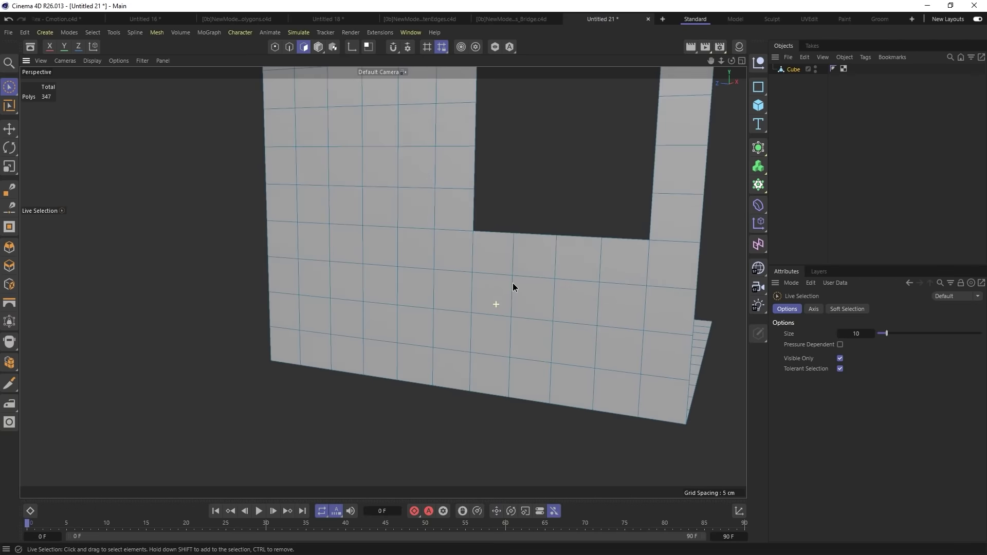
pyautogui.keyDown('alt'); pyautogui.moveTo(449, 340); pyautogui.dragTo(432, 346, button='middle'); pyautogui.keyUp('alt')
pyautogui.press('m')
pyautogui.press('b')
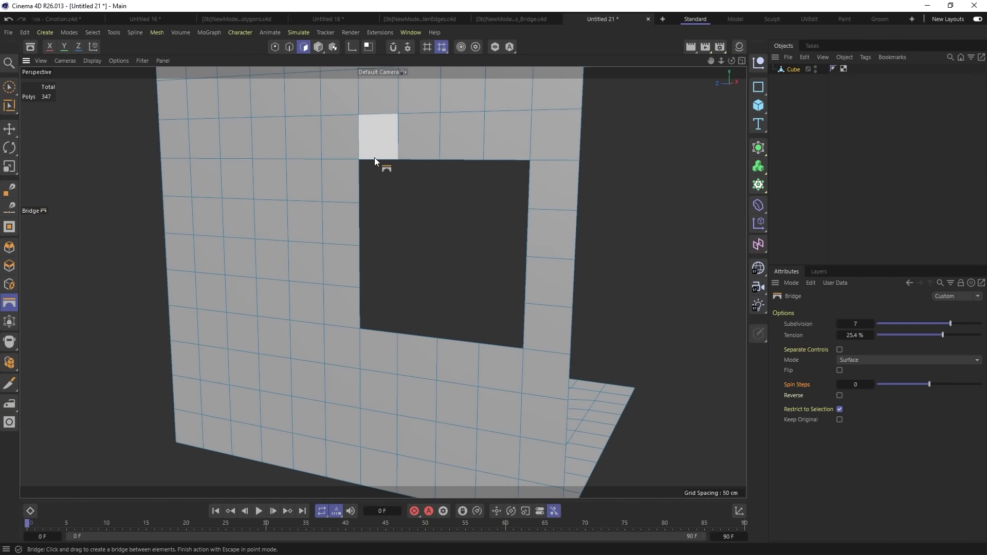
pyautogui.click(291, 48)
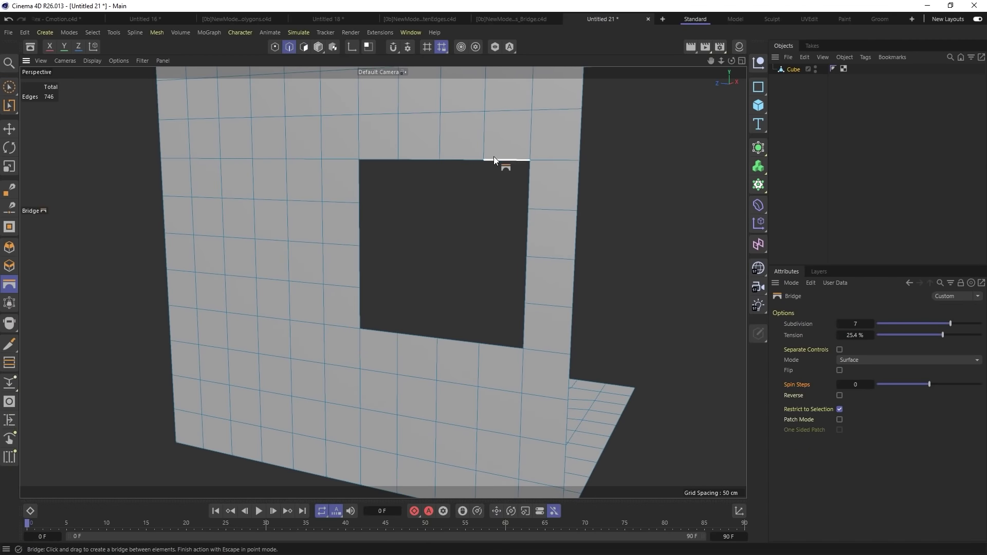
# Step: Bridge three successive pairs of edges outward from the hole's upper corner beside the wall's border
pyautogui.moveTo(522, 187); pyautogui.dragTo(522, 188)
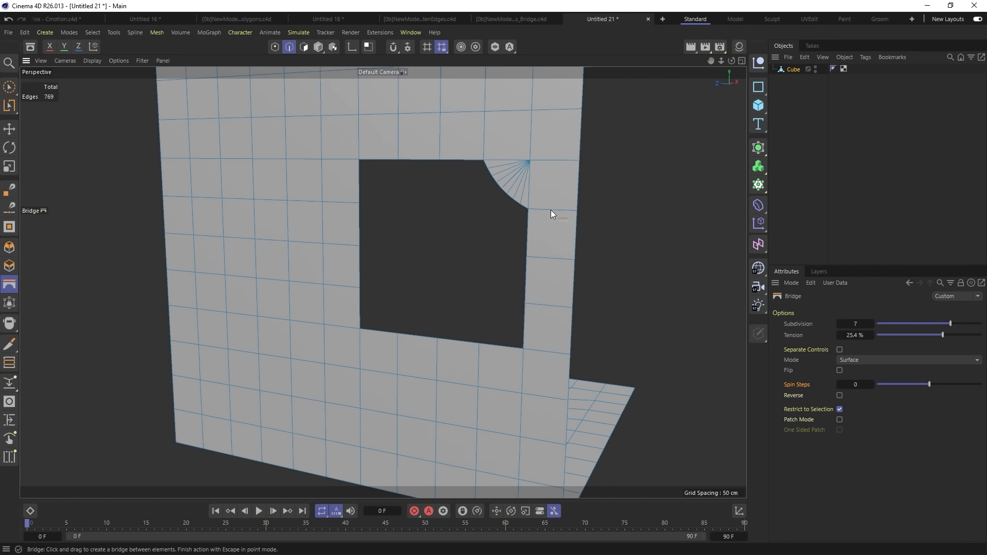
pyautogui.moveTo(457, 158); pyautogui.dragTo(533, 242)
pyautogui.moveTo(412, 158); pyautogui.dragTo(531, 280)
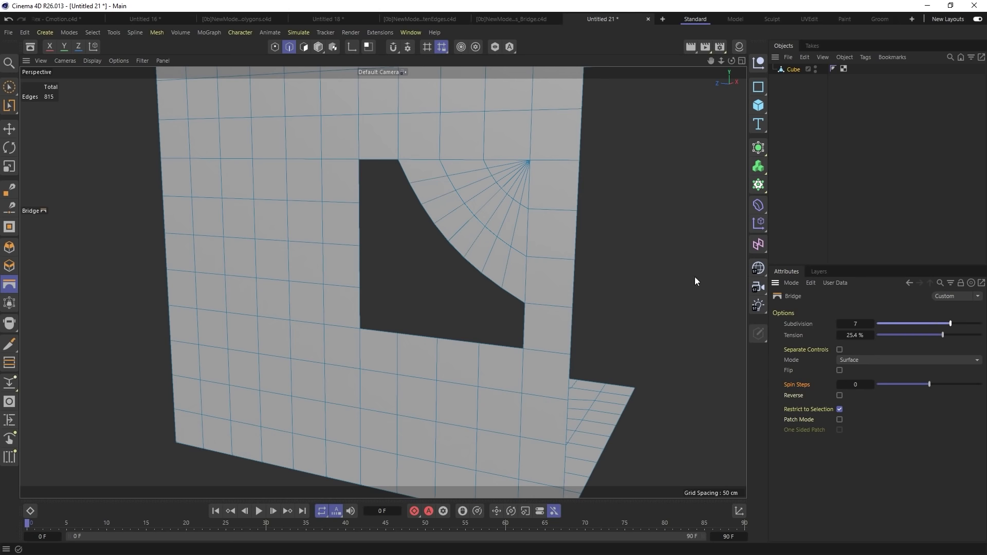
# Step: Undo the three edge bridges at the hole's corner
pyautogui.hotkey('ctrl', 'z')
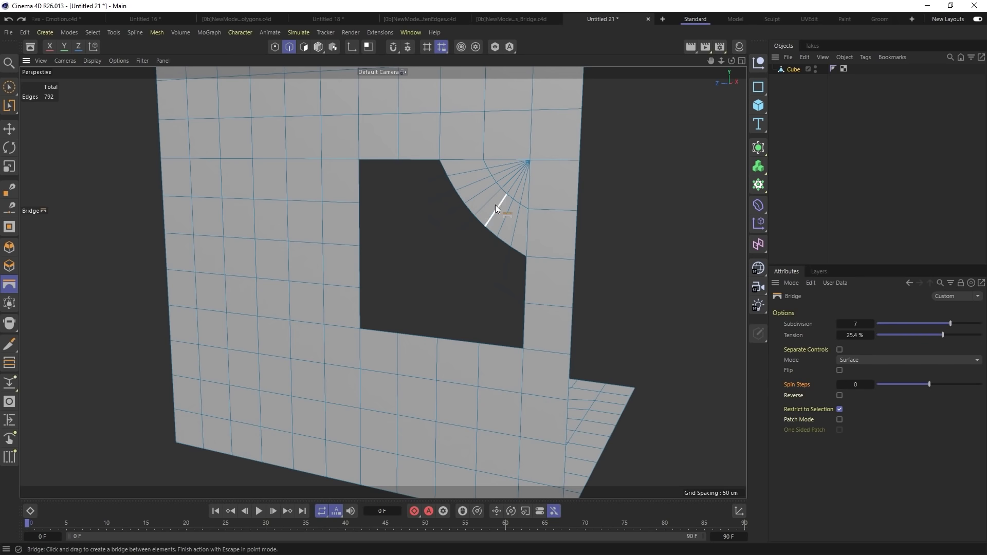
pyautogui.hotkey('ctrl', 'z')
pyautogui.hotkey('ctrl', 'z')
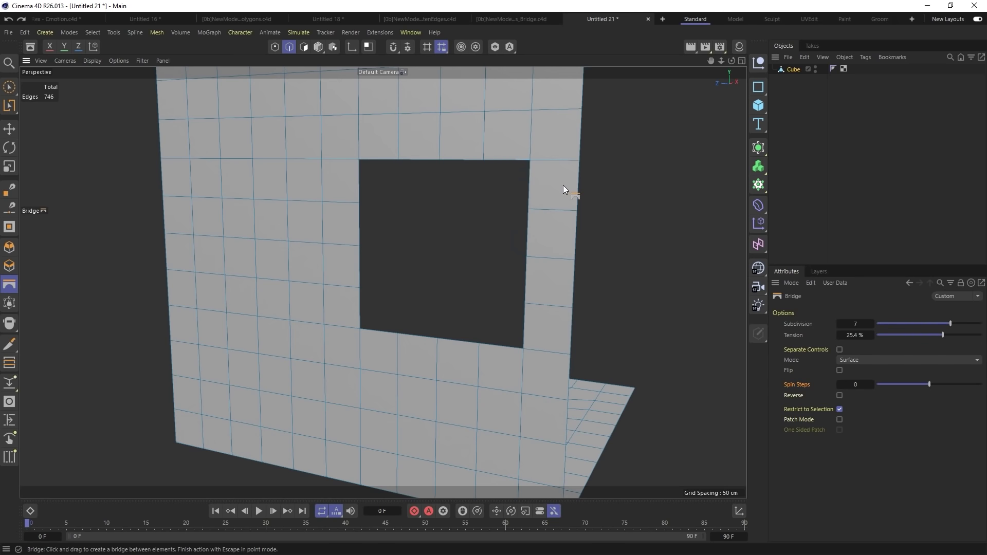
# Step: Set the bridge's subdivision to 0 and tension to -100 %, and bridge the two edges meeting at the hole's upper corner
pyautogui.moveTo(882, 335); pyautogui.dragTo(817, 328)
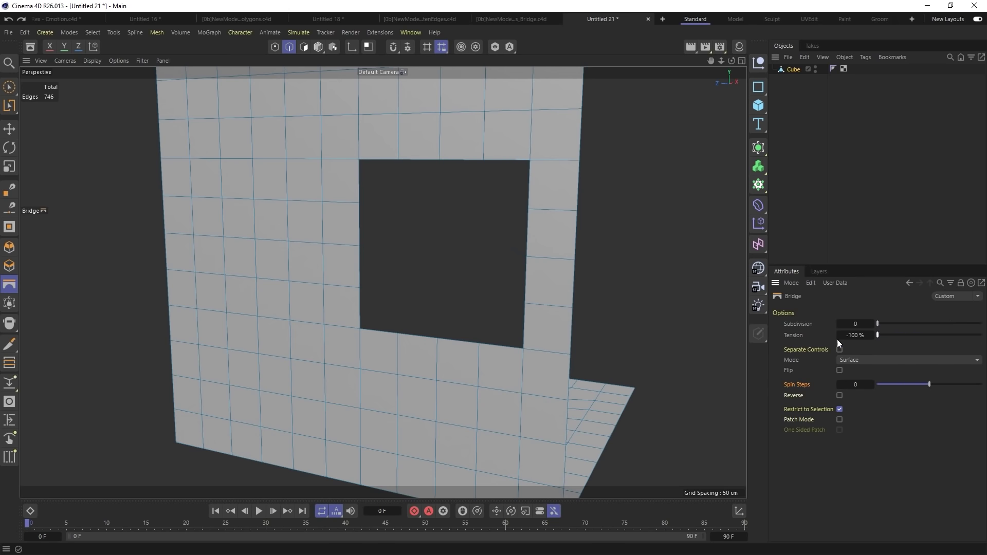
pyautogui.click(854, 359)
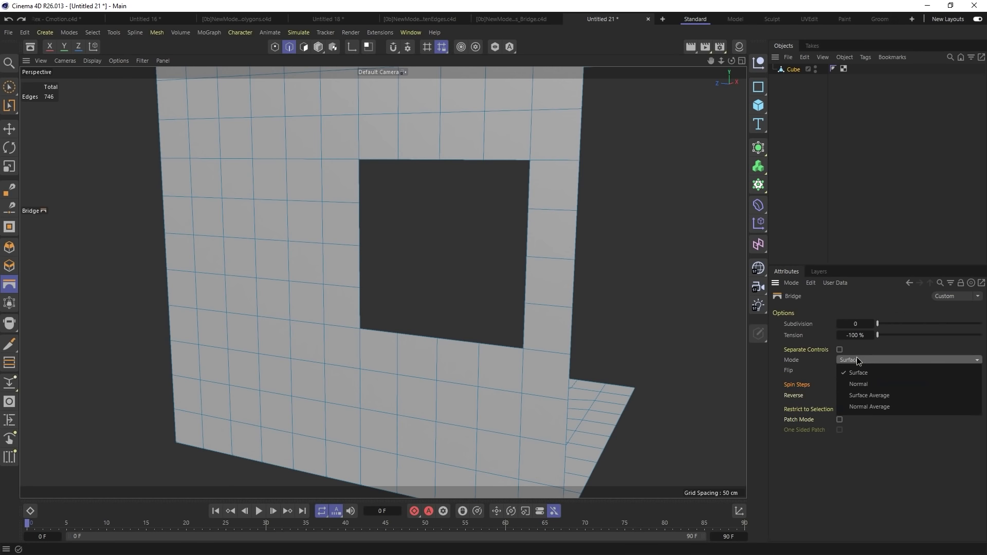
pyautogui.moveTo(497, 159); pyautogui.dragTo(524, 190)
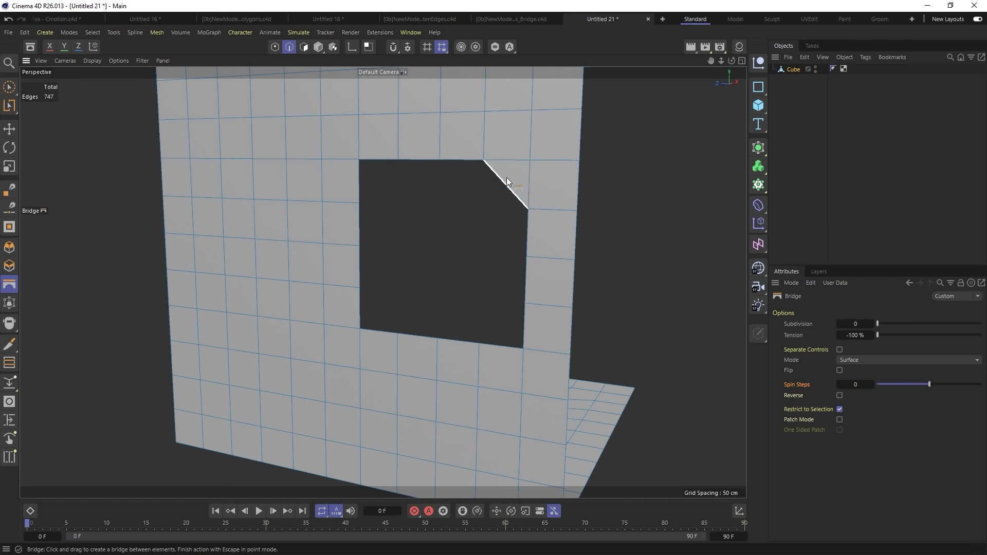
# Step: Bridge the next two pairs of edges outward from the square hole's upper corner
pyautogui.moveTo(462, 162); pyautogui.dragTo(526, 236)
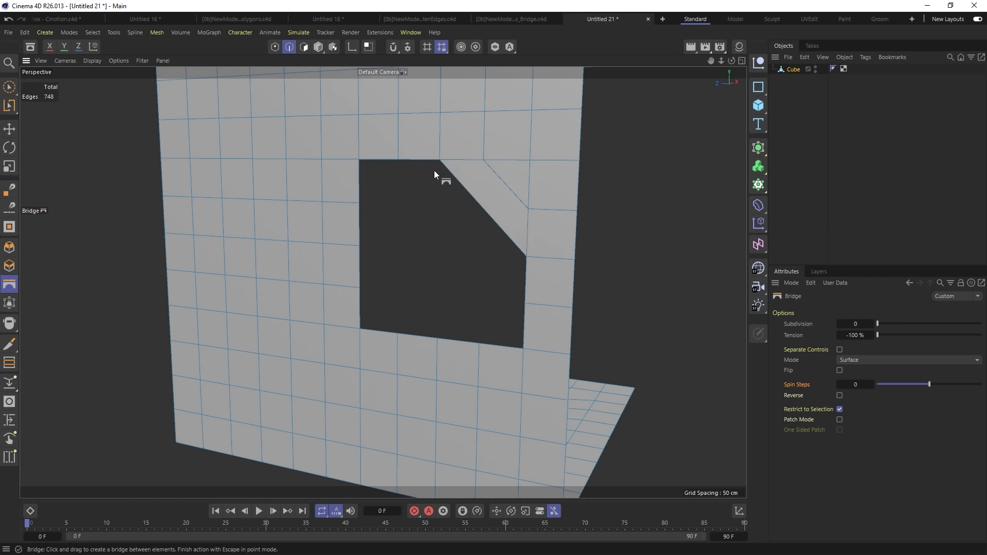
pyautogui.moveTo(455, 214); pyautogui.dragTo(527, 291)
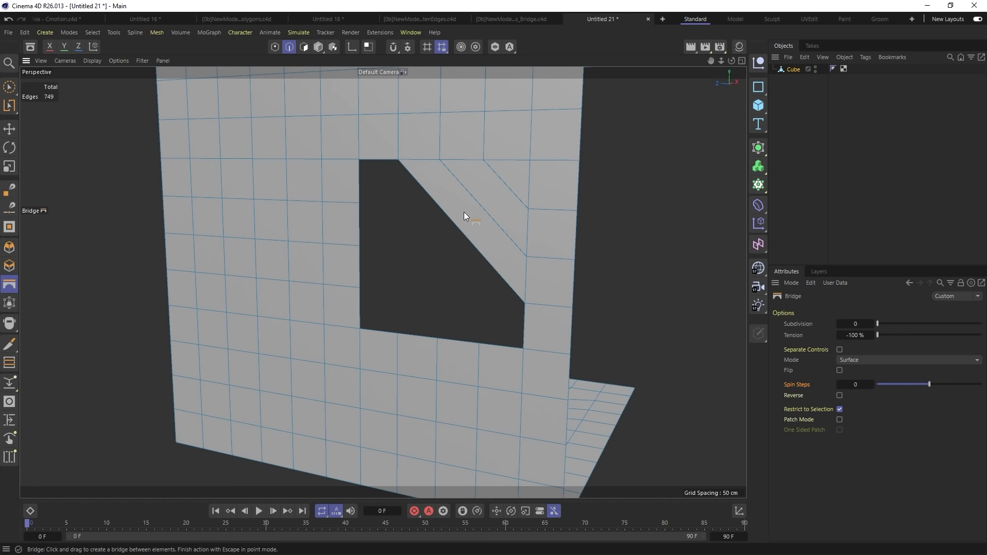
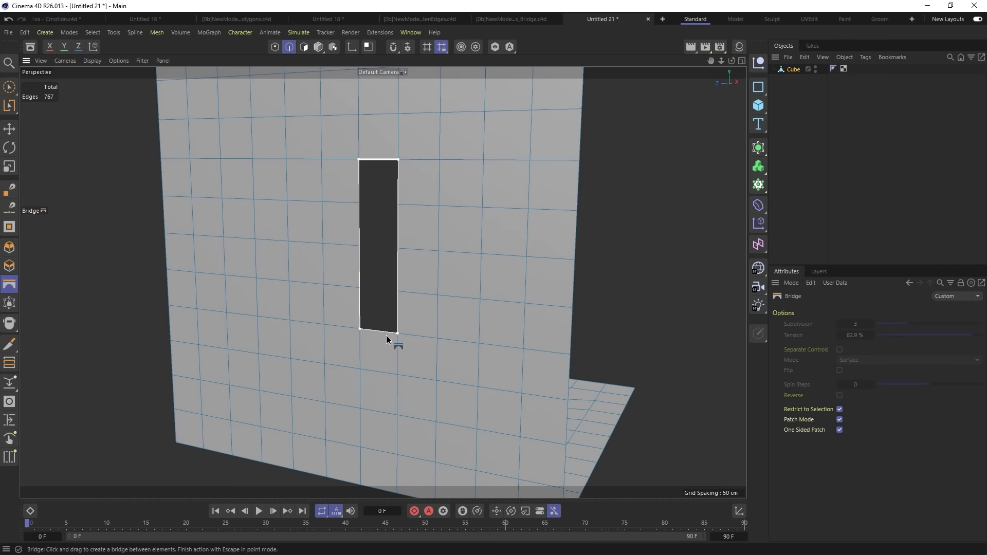
# Step: Select all polygons of the open cube mesh and smooth them with the Iron tool at 100 % strength
pyautogui.keyDown('alt'); pyautogui.moveTo(452, 183); pyautogui.dragTo(299, 137); pyautogui.keyUp('alt')
pyautogui.click(304, 46)
pyautogui.scroll(-5, 430, 227)
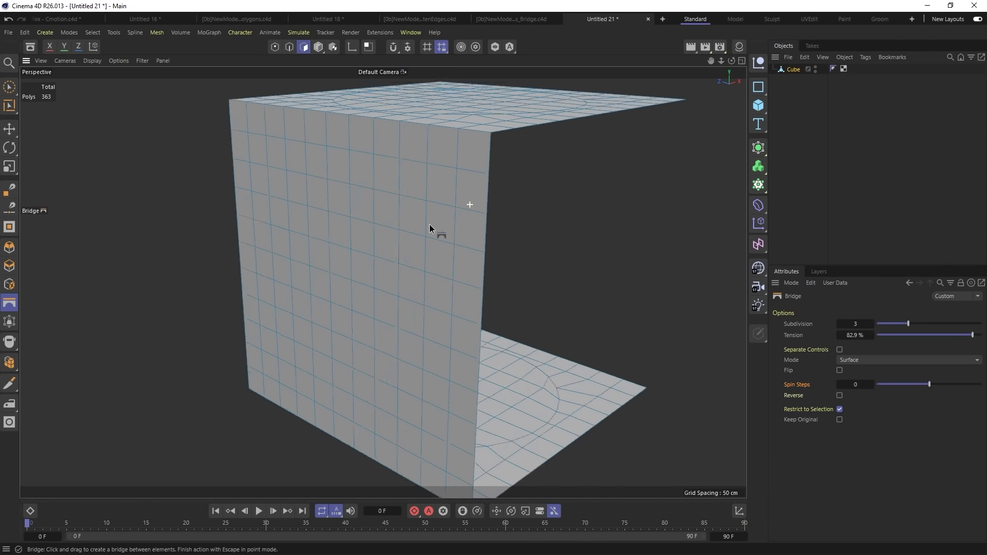
pyautogui.hotkey('ctrl', 'a')
pyautogui.press('m')
pyautogui.press('g')
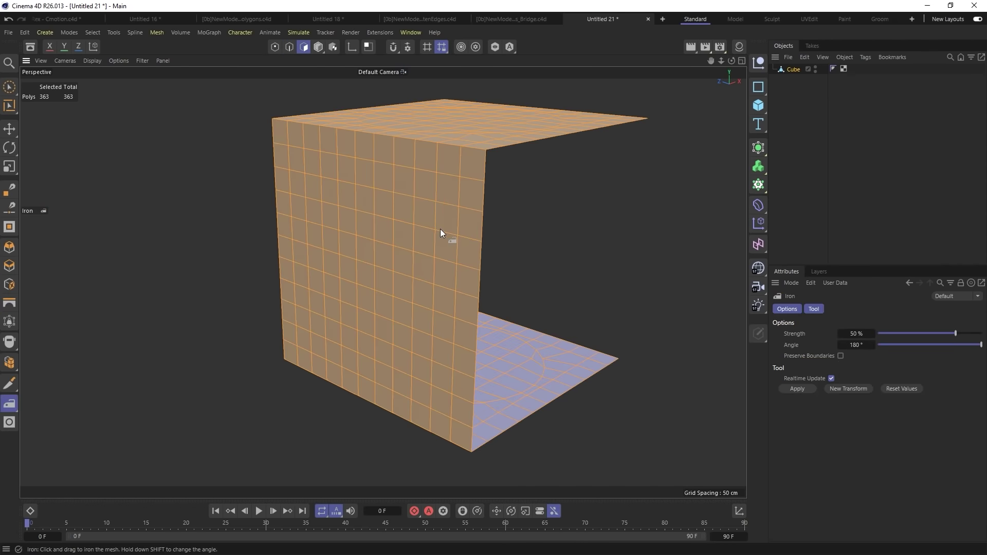
pyautogui.moveTo(375, 283); pyautogui.dragTo(591, 212)
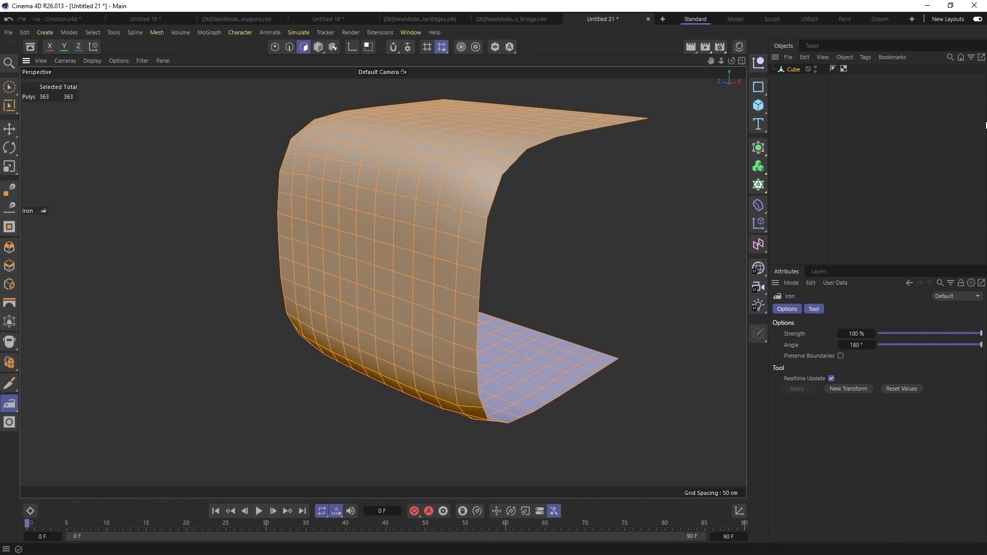
# Step: Delete an irregular, step-edged patch of polygons running from the top surface over the bend into the wall
pyautogui.keyDown('alt'); pyautogui.moveTo(528, 180); pyautogui.dragTo(452, 247); pyautogui.keyUp('alt')
pyautogui.press('space')
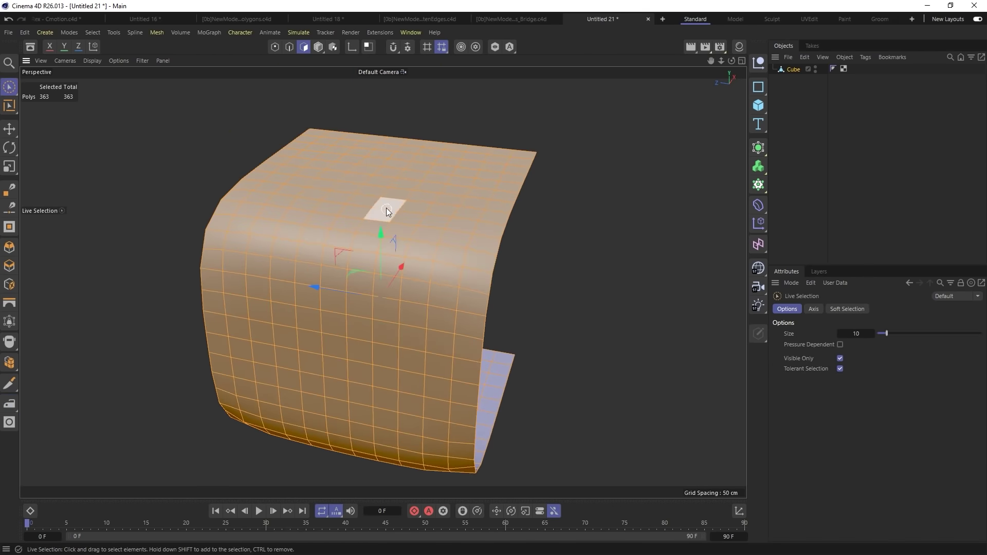
pyautogui.moveTo(374, 206)
pyautogui.mouseDown()
pyautogui.moveTo(342, 280)
pyautogui.moveTo(350, 360)
pyautogui.moveTo(357, 339)
pyautogui.moveTo(361, 360)
pyautogui.moveTo(390, 337)
pyautogui.moveTo(402, 223)
pyautogui.mouseUp()
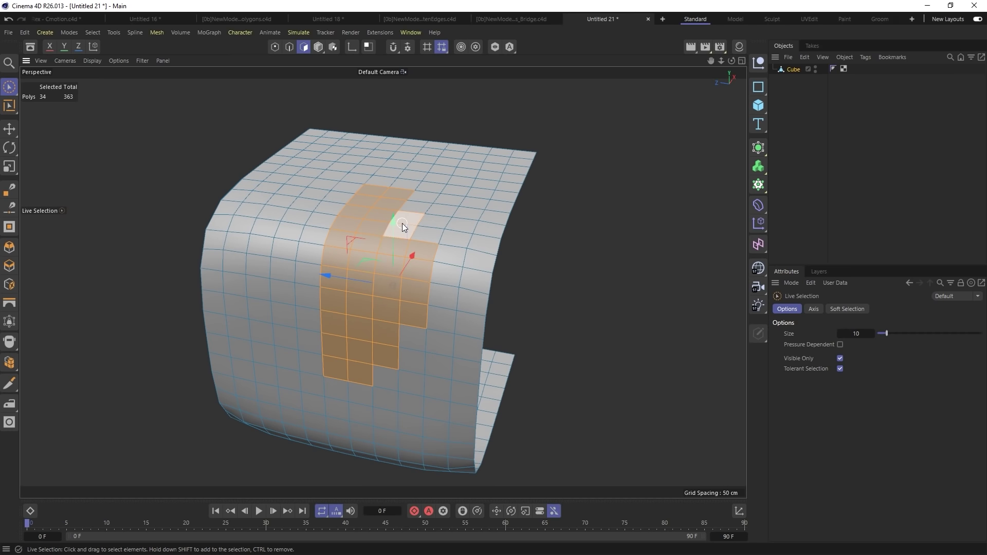
pyautogui.press('Delete')
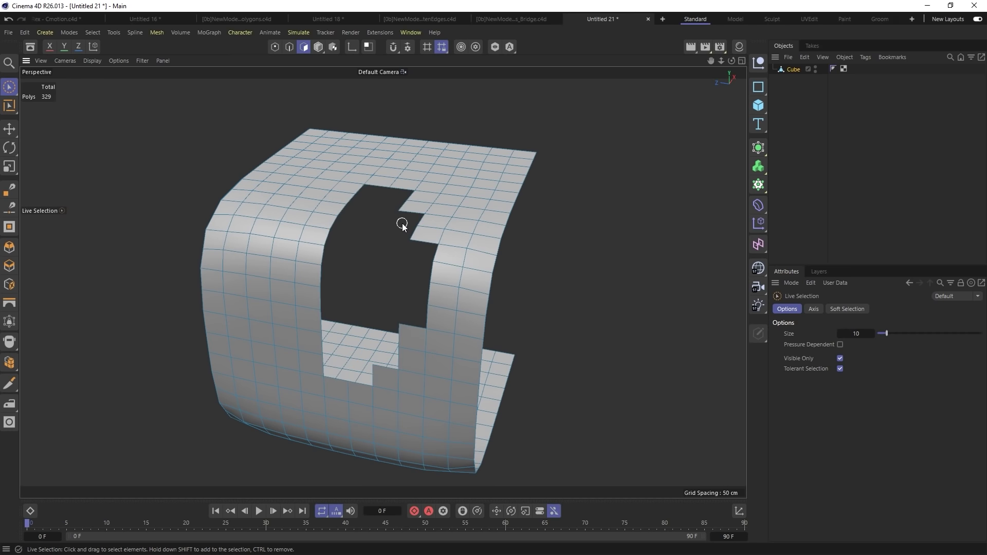
# Step: Activate the Bridge tool in edge mode with Patch Mode and One Sided Patch enabled, and bridge the hole's lowest row
pyautogui.press('m')
pyautogui.press('b')
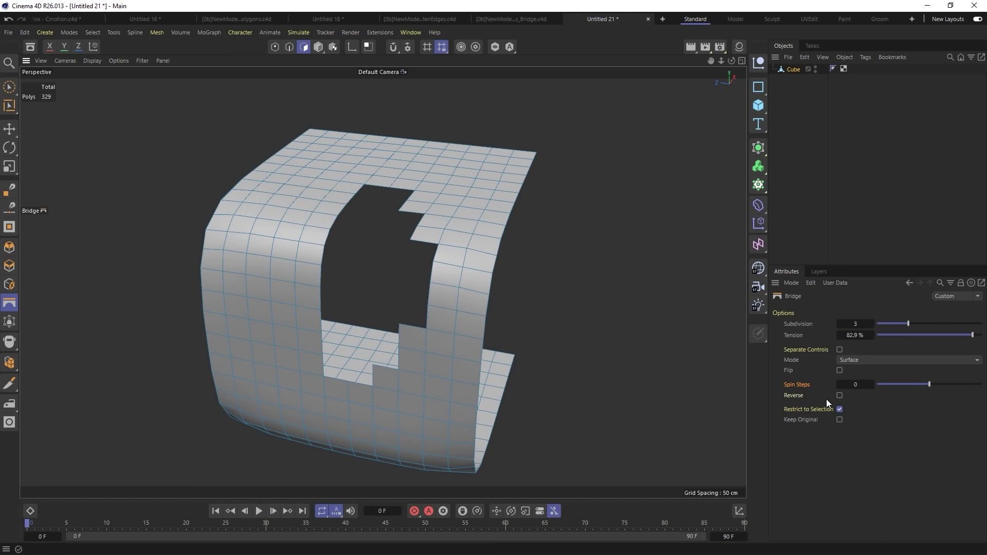
pyautogui.click(290, 47)
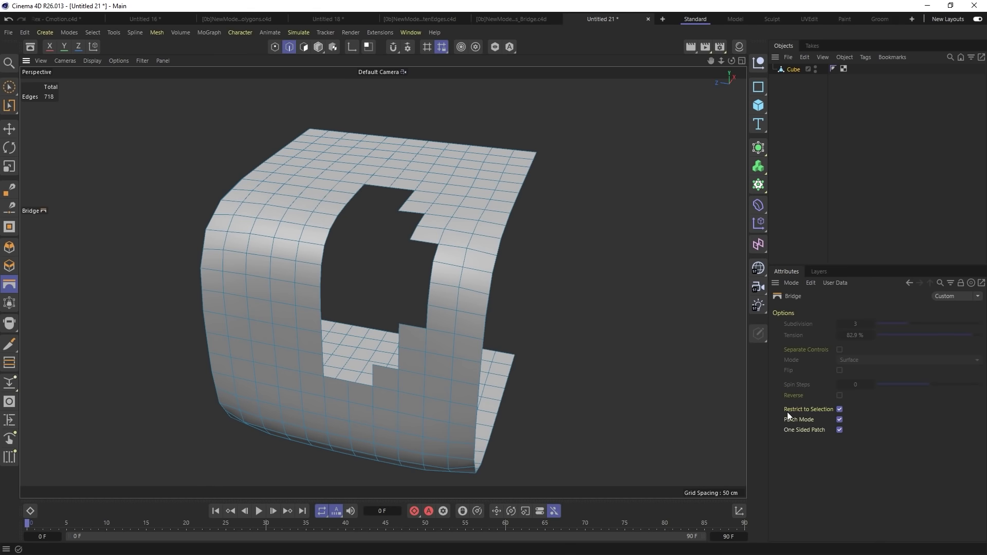
pyautogui.click(840, 430)
pyautogui.moveTo(423, 243); pyautogui.dragTo(410, 330)
pyautogui.keyDown('alt'); pyautogui.moveTo(126, 236); pyautogui.dragTo(609, 339); pyautogui.keyUp('alt')
pyautogui.click(839, 430)
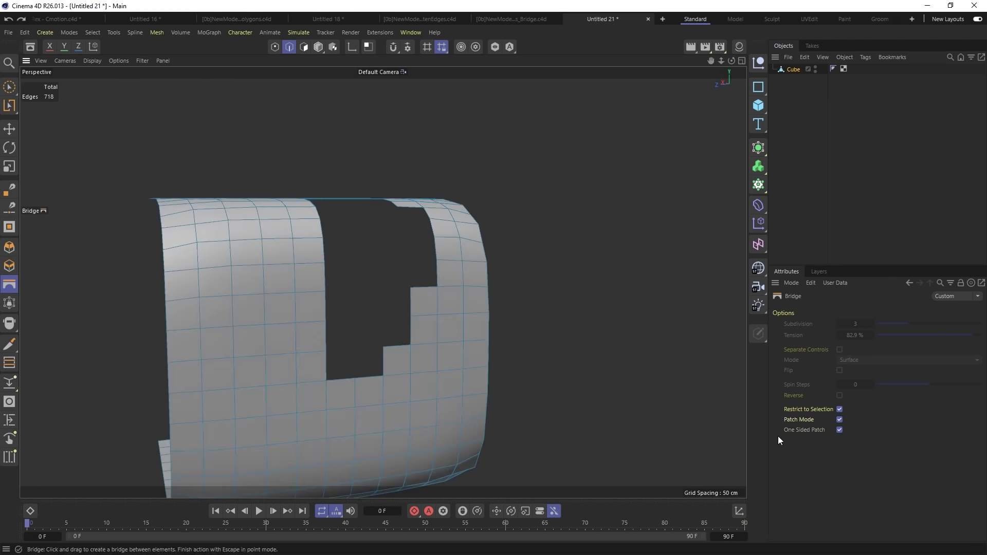
pyautogui.moveTo(384, 360); pyautogui.dragTo(325, 357)
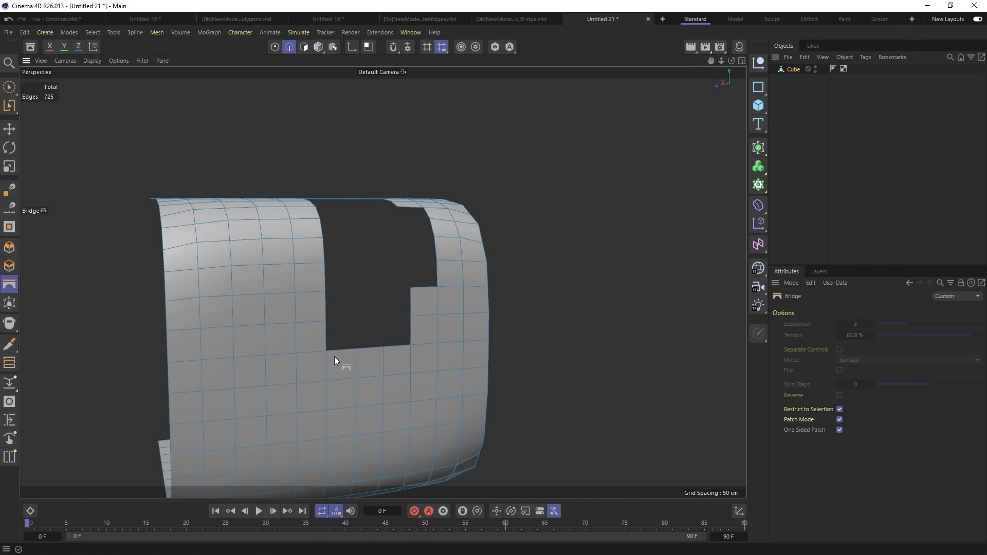
# Step: Continue filling the hole upward over the wall and bend by bridging the opposite side edges row by row
pyautogui.moveTo(412, 332); pyautogui.dragTo(322, 337)
pyautogui.moveTo(414, 305); pyautogui.dragTo(329, 301)
pyautogui.moveTo(437, 267); pyautogui.dragTo(326, 251)
pyautogui.hotkey('ctrl', 'z')
pyautogui.keyDown('alt'); pyautogui.moveTo(428, 249); pyautogui.dragTo(432, 281); pyautogui.keyUp('alt')
pyautogui.moveTo(428, 227); pyautogui.dragTo(326, 237)
pyautogui.moveTo(425, 211); pyautogui.dragTo(400, 284)
# Step: Bridge the opposite side edges of the four remaining rows of the hole on the top surface
pyautogui.scroll(5, 405, 301)
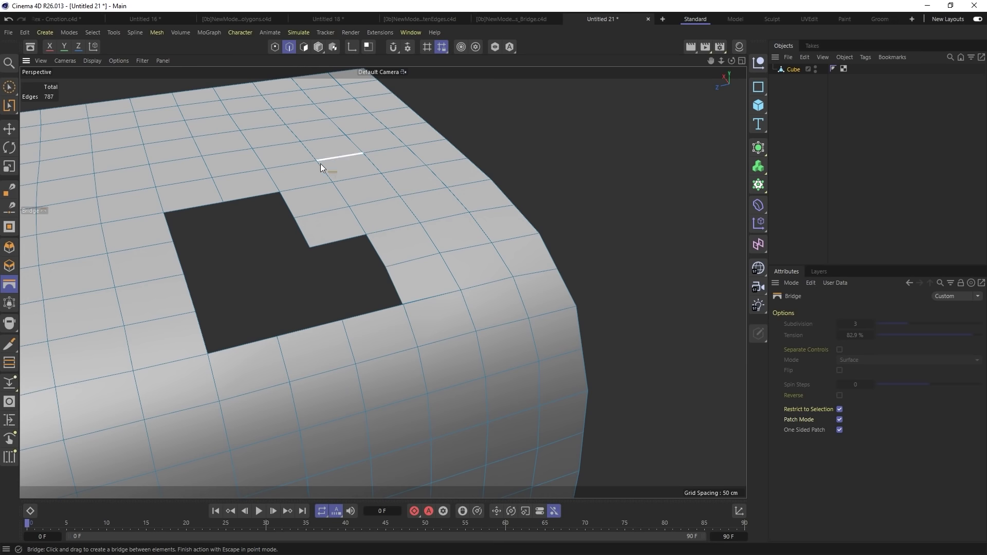
pyautogui.moveTo(297, 211); pyautogui.dragTo(171, 230)
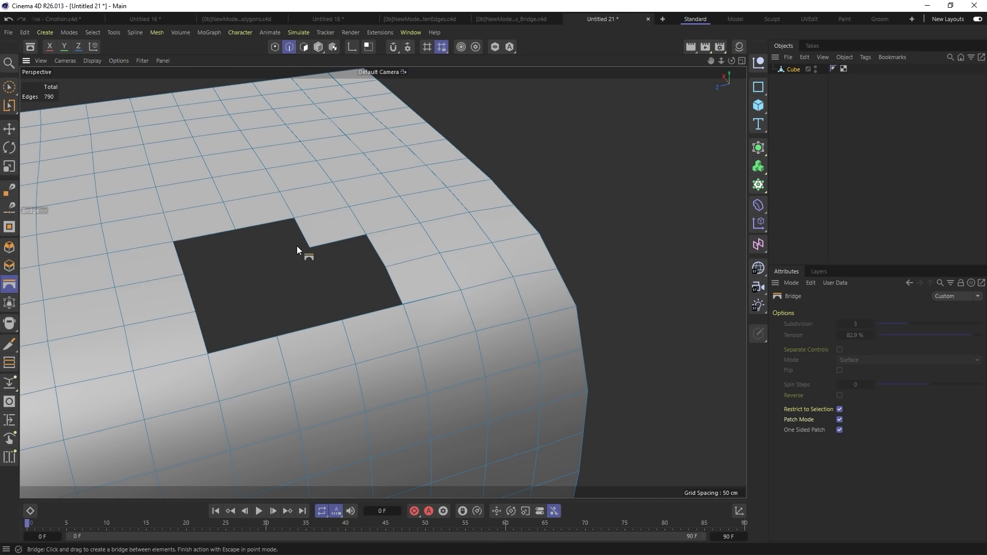
pyautogui.moveTo(301, 243); pyautogui.dragTo(180, 257)
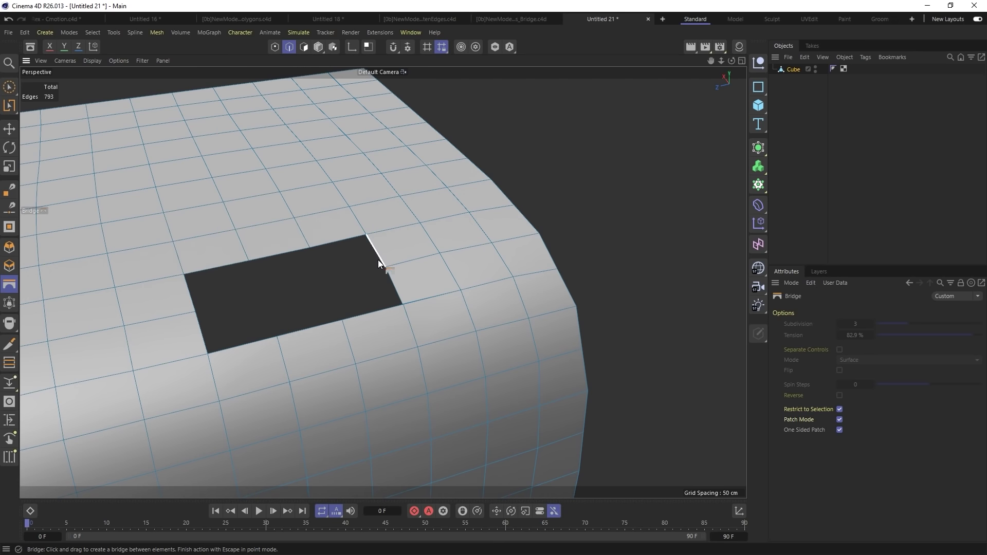
pyautogui.moveTo(378, 260); pyautogui.dragTo(205, 294)
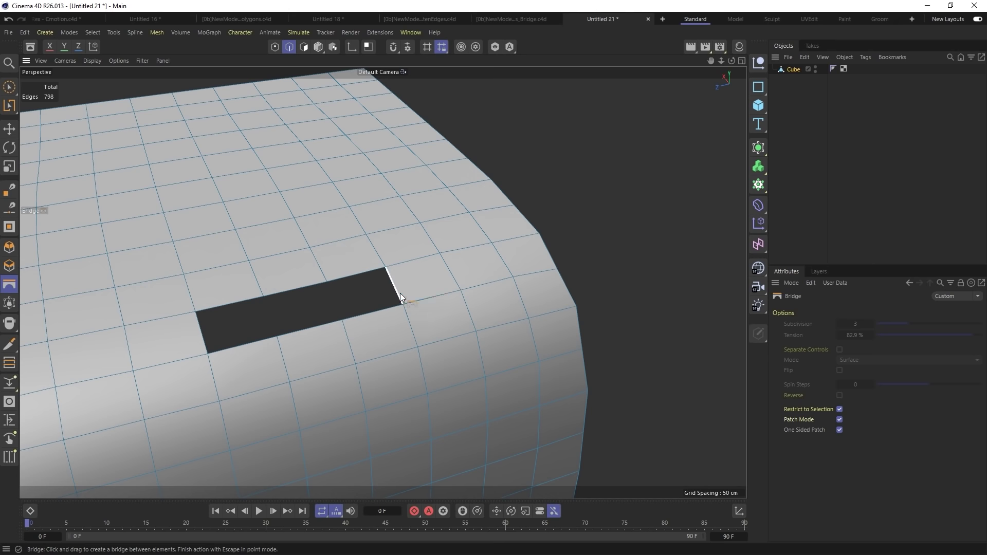
pyautogui.moveTo(401, 297); pyautogui.dragTo(209, 334)
# Step: Undo the last bridge, turn off One Sided Patch and bridge the remaining gap again
pyautogui.press('m')
pyautogui.press('e')
pyautogui.press('m')
pyautogui.press('b')
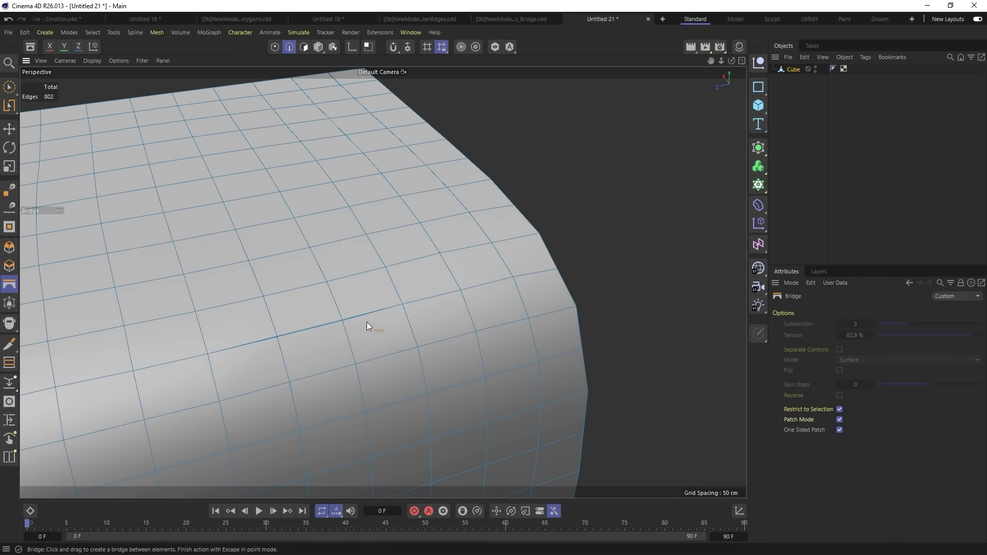
pyautogui.hotkey('ctrl', 'z')
pyautogui.click(840, 430)
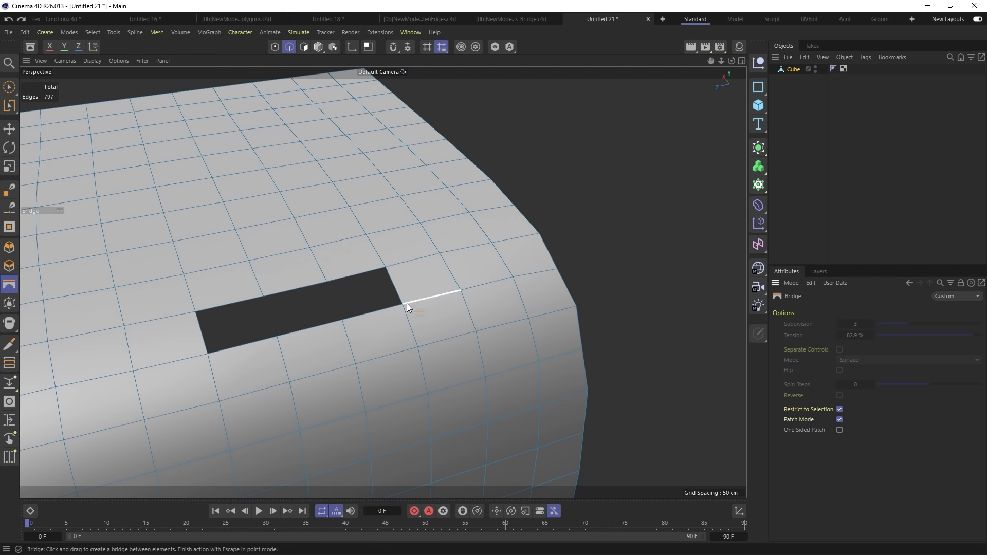
pyautogui.moveTo(195, 331); pyautogui.dragTo(300, 311)
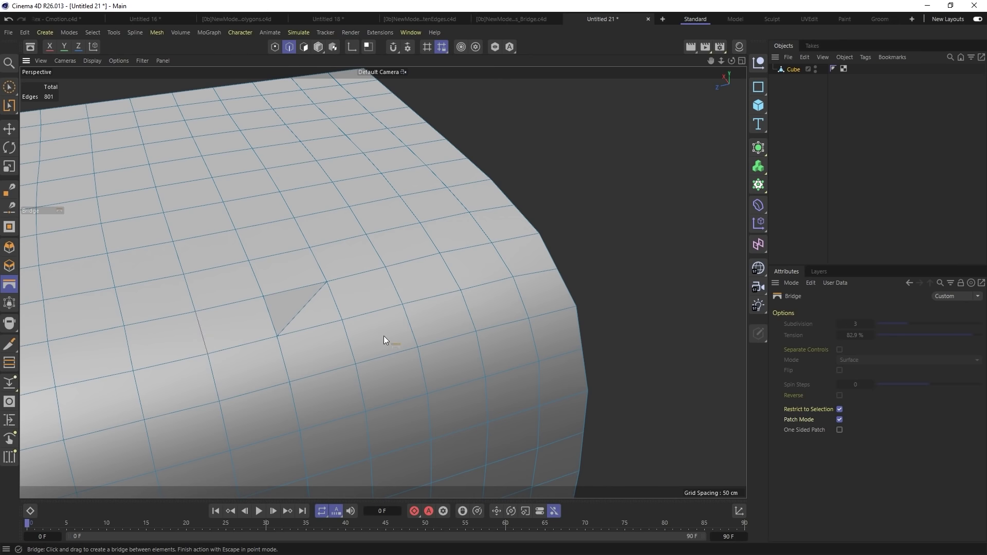
# Step: Remove the stray diagonal edge from the patched area with the Polygon Pen and check the repaired surface
pyautogui.press('m')
pyautogui.press('e')
pyautogui.keyDown('ctrl'); pyautogui.click(300, 307); pyautogui.keyUp('ctrl')
pyautogui.keyDown('alt'); pyautogui.moveTo(344, 302); pyautogui.dragTo(283, 304); pyautogui.keyUp('alt')
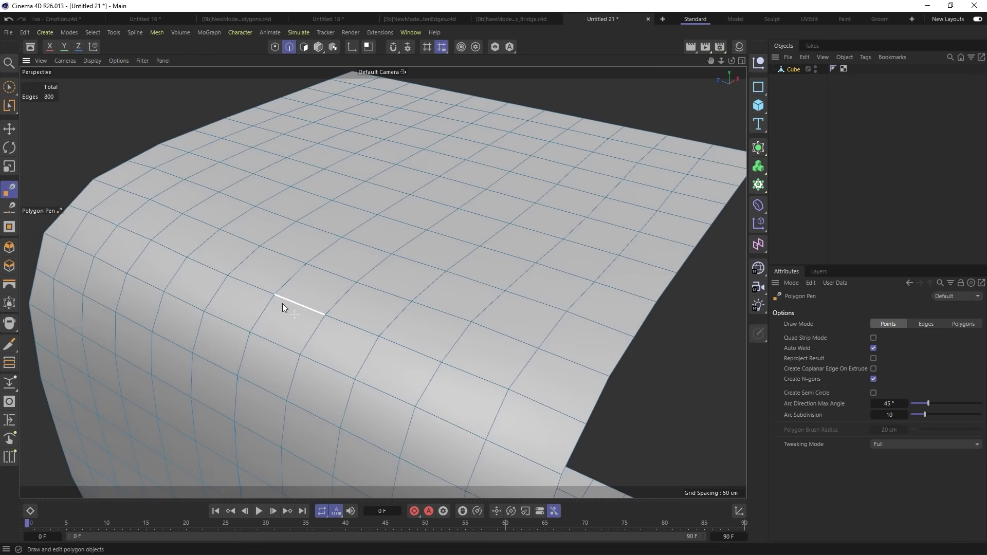
pyautogui.keyDown('alt'); pyautogui.moveTo(450, 282); pyautogui.dragTo(383, 316); pyautogui.keyUp('alt')
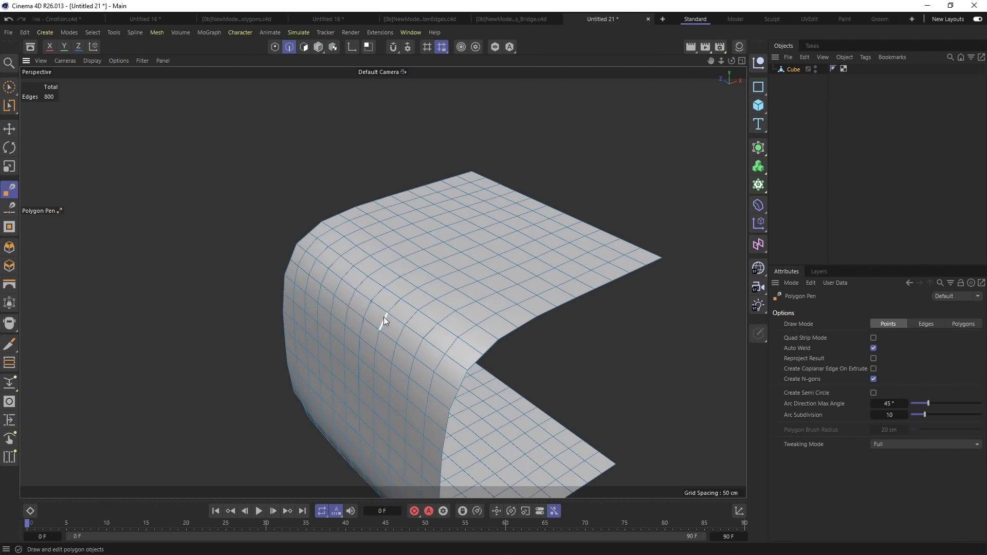
# Step: Delete the cube mesh and add a sphere primitive
pyautogui.click(797, 69)
pyautogui.press('Delete')
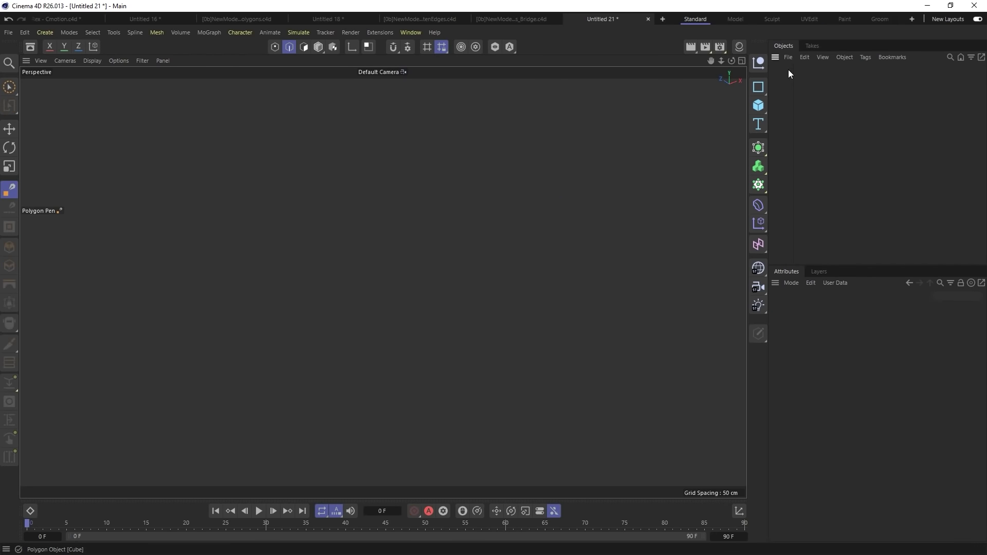
pyautogui.click(765, 117)
pyautogui.click(801, 181)
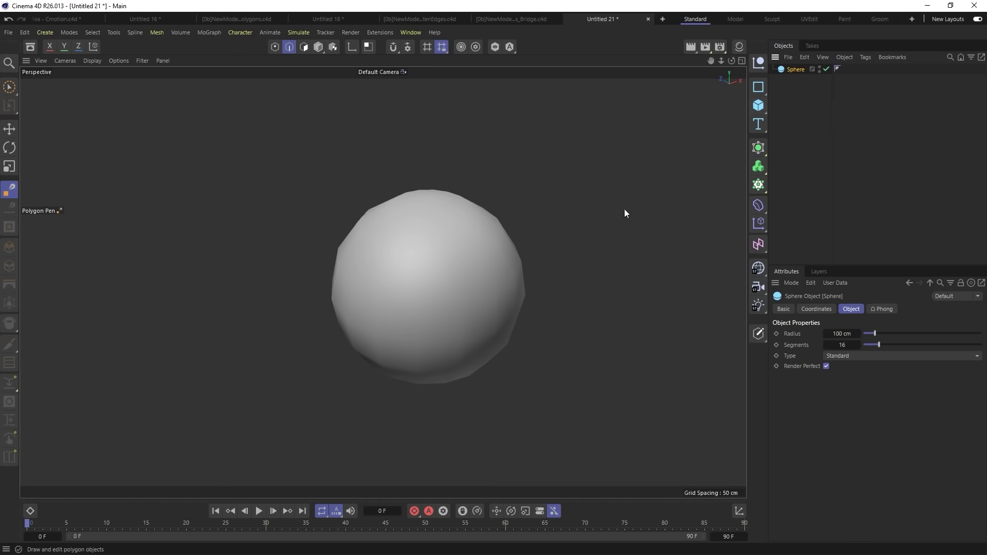
# Step: Duplicate the sphere and move the copy up and away until it is clear of the original
pyautogui.hotkey('ctrl', 'c')
pyautogui.hotkey('ctrl', 'v')
pyautogui.press('e')
pyautogui.moveTo(512, 302); pyautogui.dragTo(214, 209)
pyautogui.scroll(-1, 292, 224)
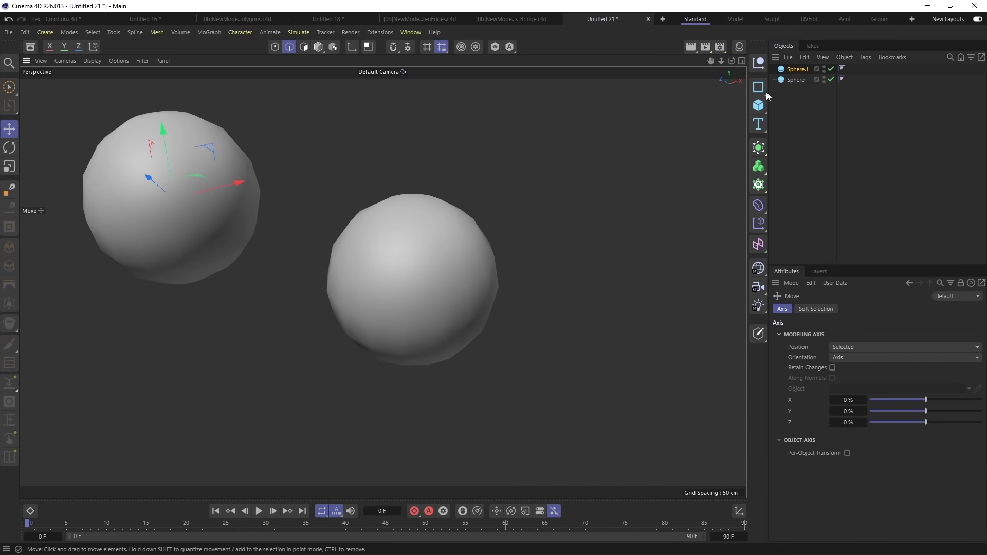
# Step: Make both spheres editable and activate the Bridge tool in polygon mode
pyautogui.moveTo(817, 109); pyautogui.dragTo(794, 61)
pyautogui.press('c')
pyautogui.press('m')
pyautogui.press('b')
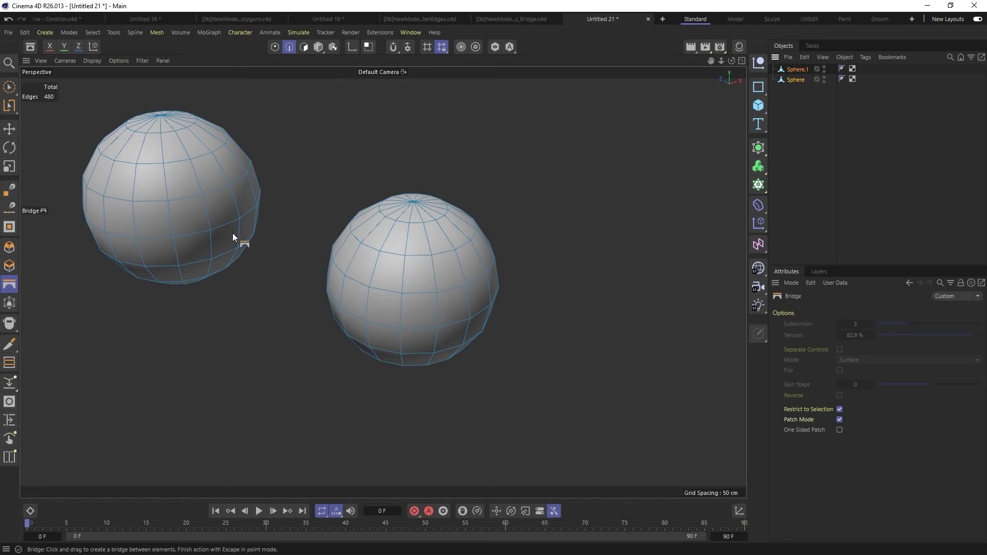
pyautogui.click(304, 47)
# Step: Undo the trial bridge, set the tension to 0 %, and bridge facing polygons between the two spheres
pyautogui.moveTo(224, 229); pyautogui.dragTo(346, 270)
pyautogui.hotkey('ctrl', 'z')
pyautogui.doubleClick(855, 335)
pyautogui.write('0')
pyautogui.press('Return')
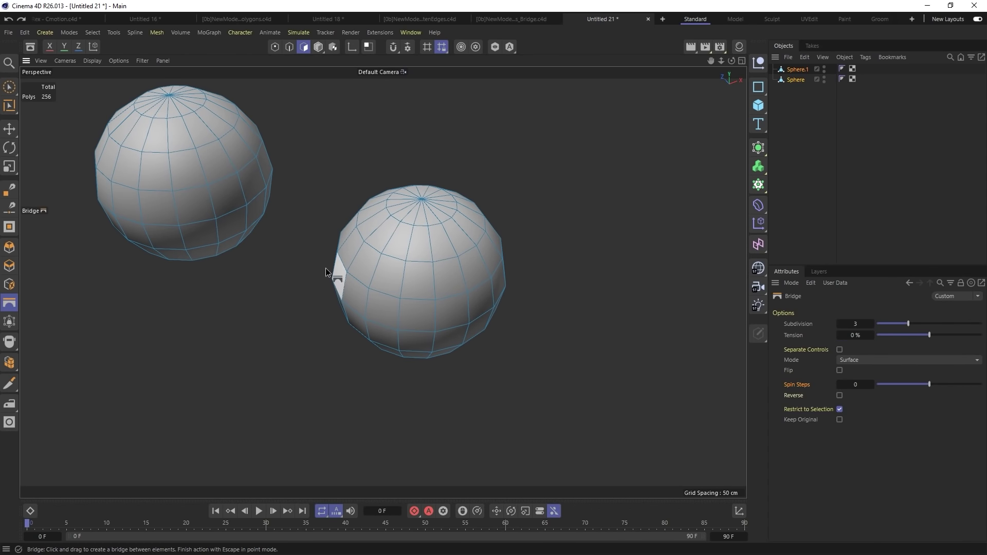
pyautogui.moveTo(326, 268); pyautogui.dragTo(525, 241)
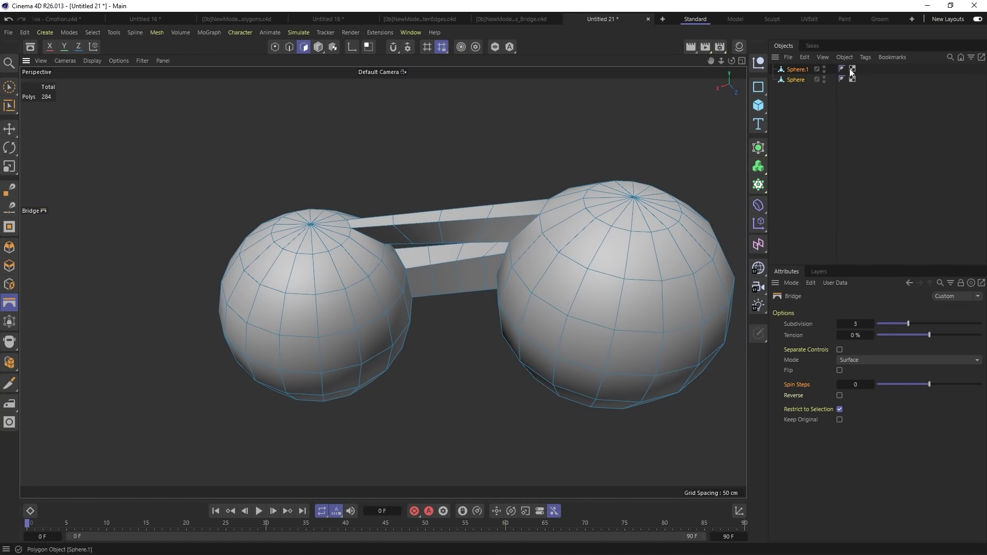
# Step: Select each sphere object in turn and examine which bridge geometry belongs to which mesh
pyautogui.click(796, 70)
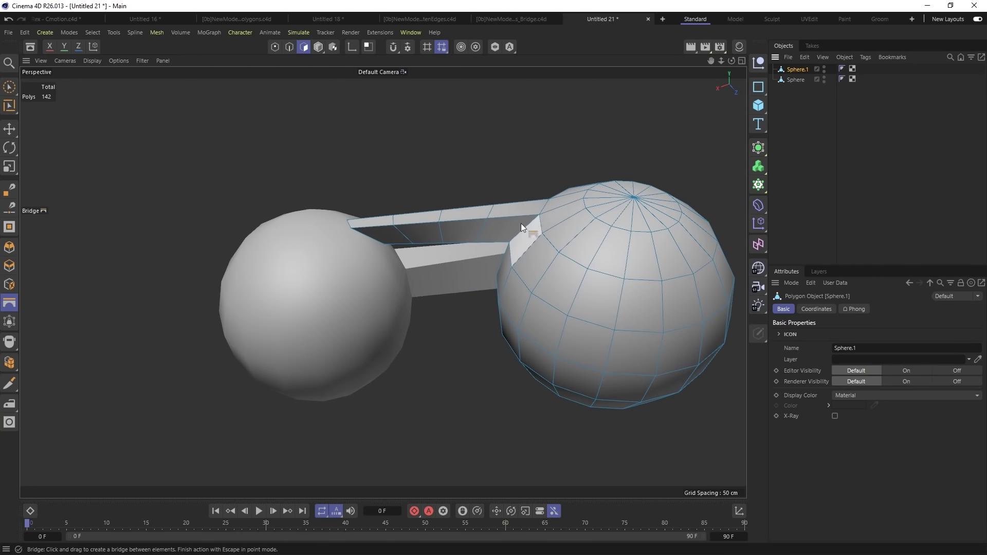
pyautogui.keyDown('alt'); pyautogui.moveTo(521, 223); pyautogui.dragTo(657, 227); pyautogui.keyUp('alt')
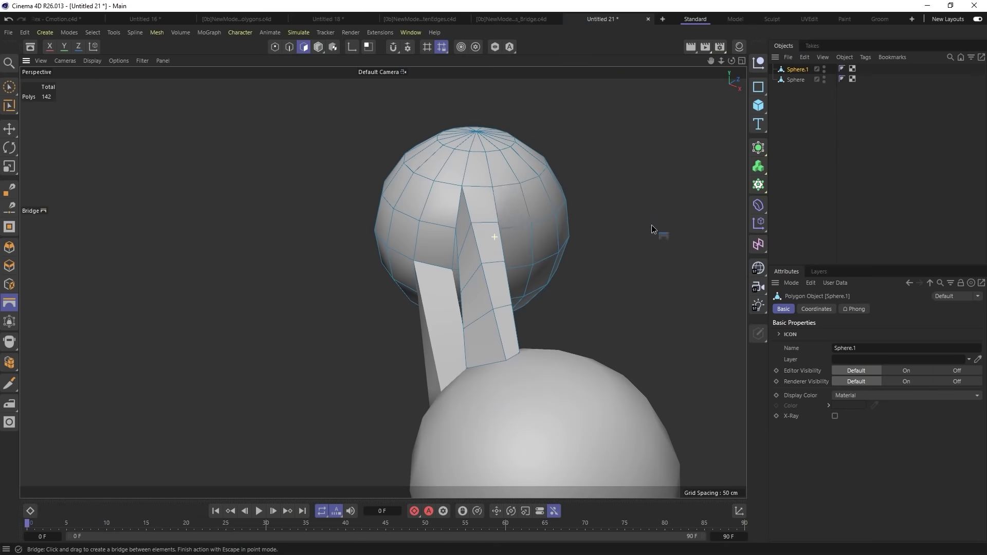
pyautogui.click(787, 81)
pyautogui.keyDown('alt'); pyautogui.moveTo(504, 362); pyautogui.dragTo(716, 399); pyautogui.keyUp('alt')
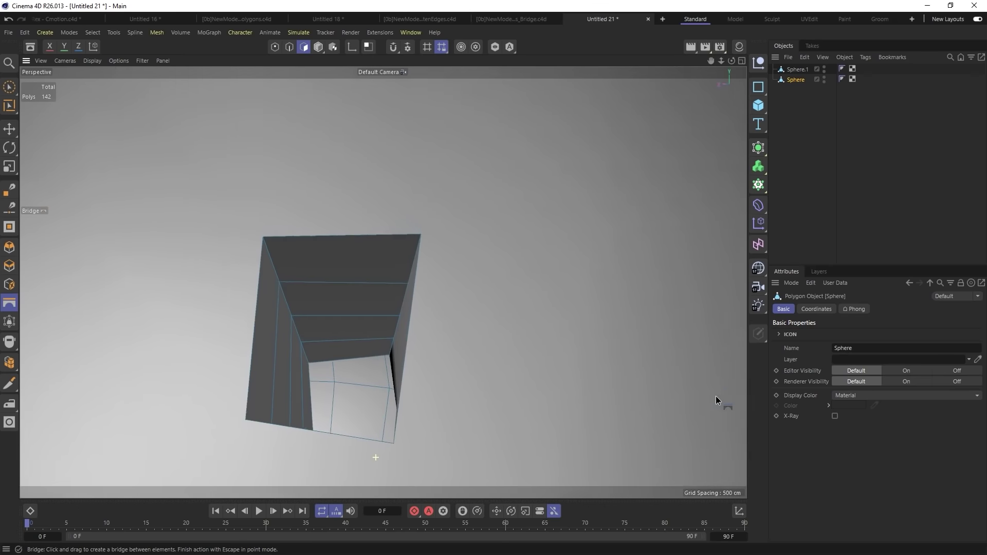
pyautogui.keyDown('alt'); pyautogui.moveTo(452, 321); pyautogui.dragTo(415, 368); pyautogui.keyUp('alt')
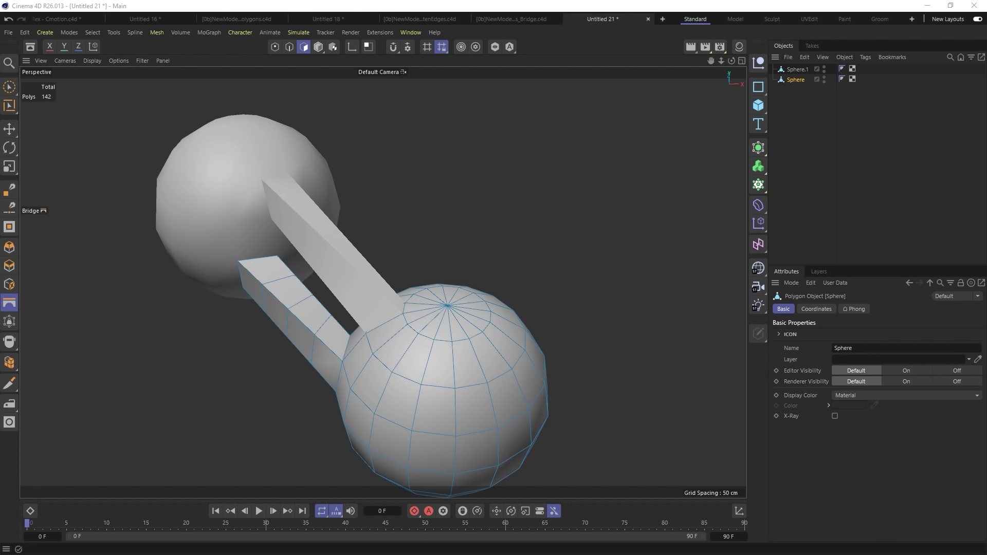
# Step: Create a new empty project and hide the grid and world axis lines in the viewport
pyautogui.hotkey('ctrl', 'd')
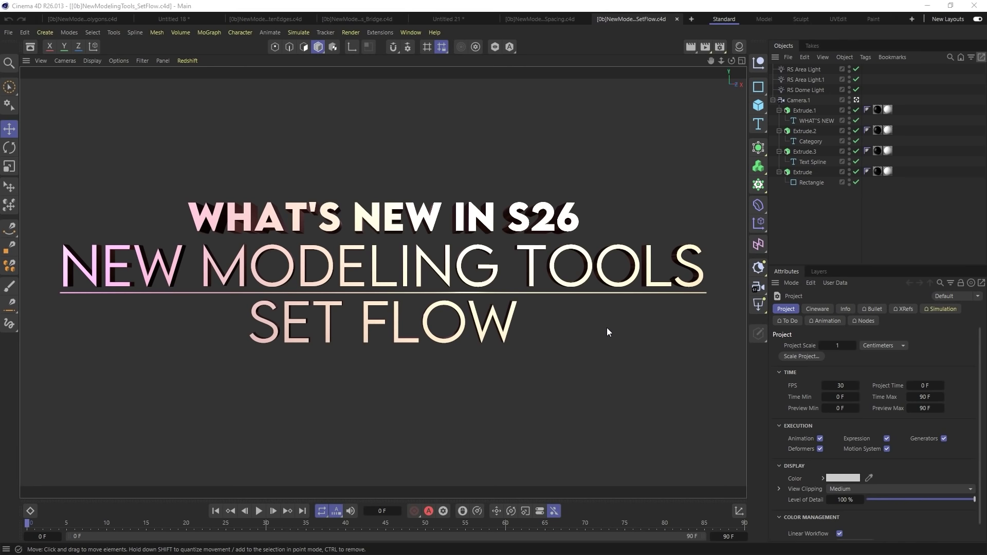
pyautogui.click(692, 19)
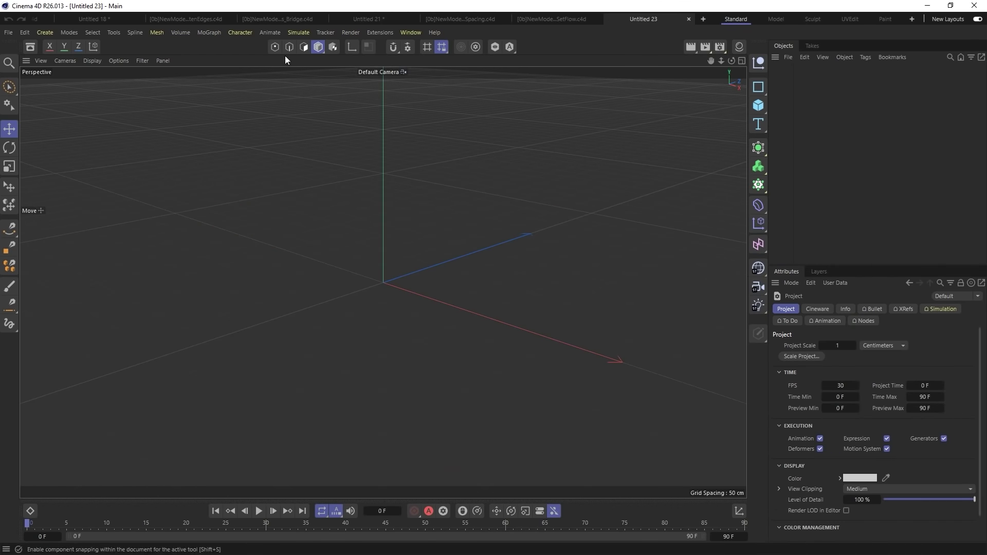
pyautogui.click(143, 61)
pyautogui.moveTo(159, 83)
pyautogui.click(265, 148)
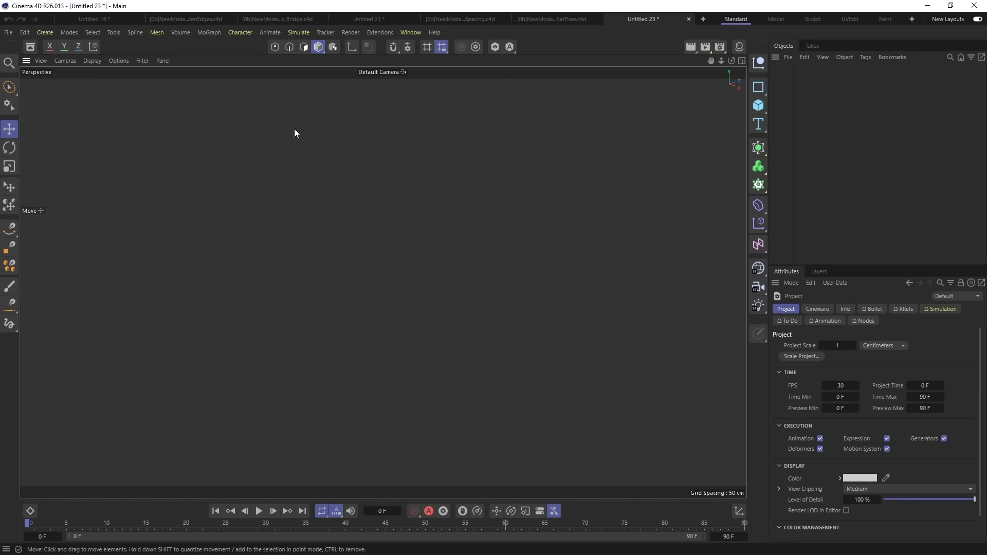
# Step: Add a cube with 11 segments in X, Y and Z and make it editable
pyautogui.click(758, 106)
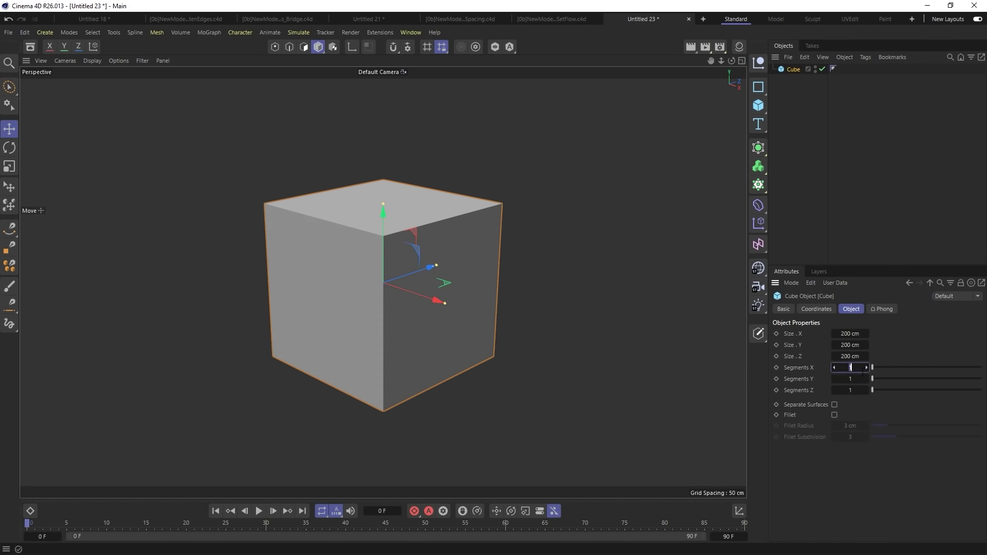
pyautogui.write('11')
pyautogui.press('Tab')
pyautogui.write('11')
pyautogui.press('Tab')
pyautogui.write('11')
pyautogui.press('Return')
pyautogui.press('c')
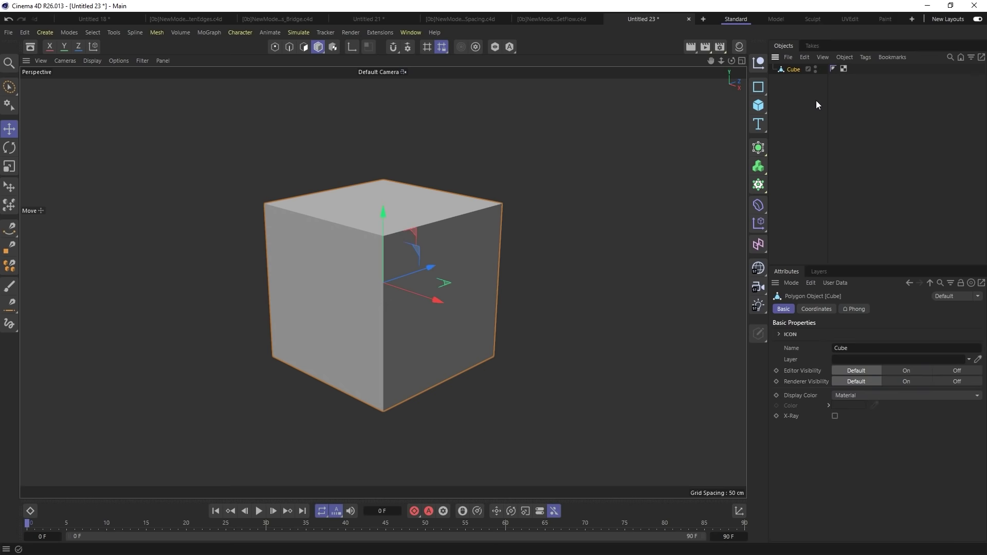
# Step: Delete four faces of the cube using loop and fill polygon selections, keeping only the back wall and the floor
pyautogui.click(304, 47)
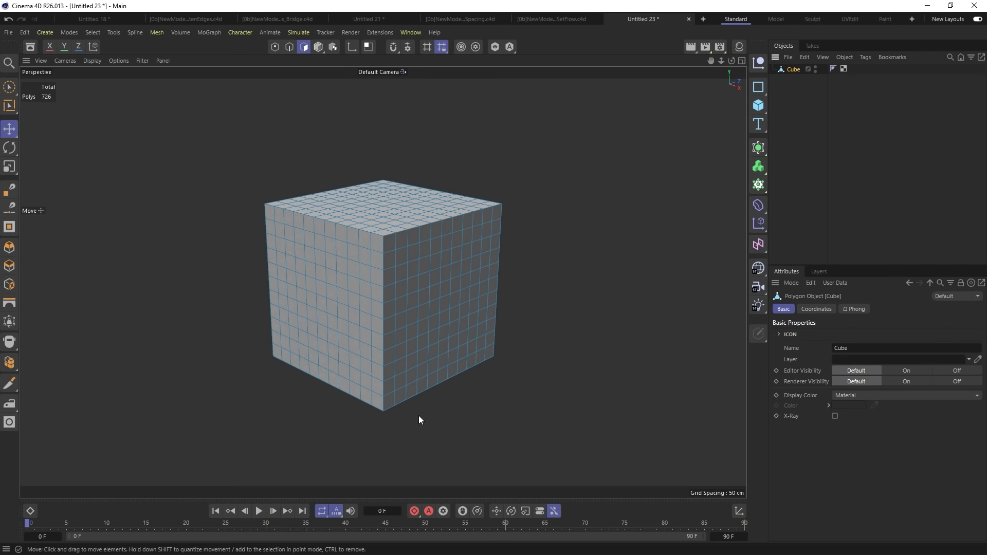
pyautogui.press('u')
pyautogui.press('l')
pyautogui.click(385, 404)
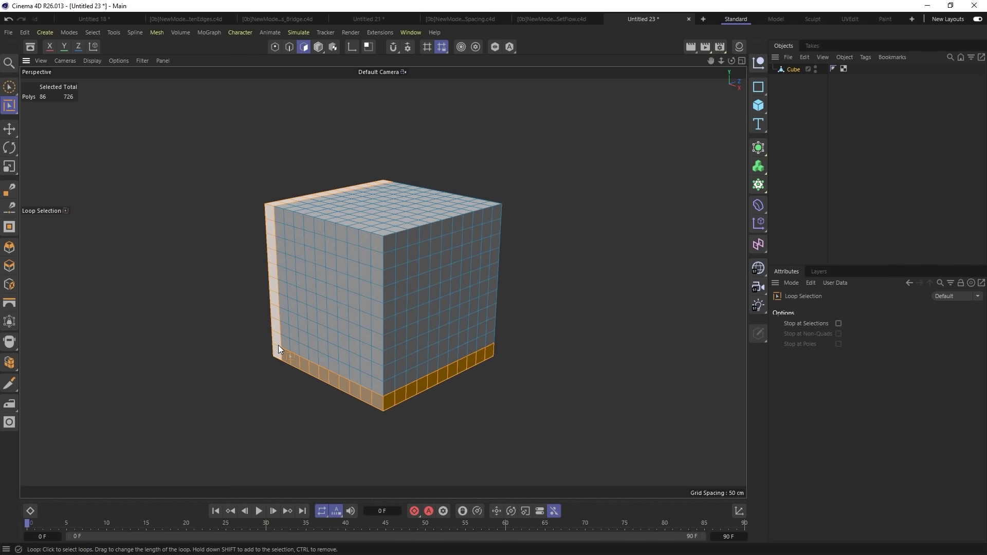
pyautogui.press('u')
pyautogui.press('f')
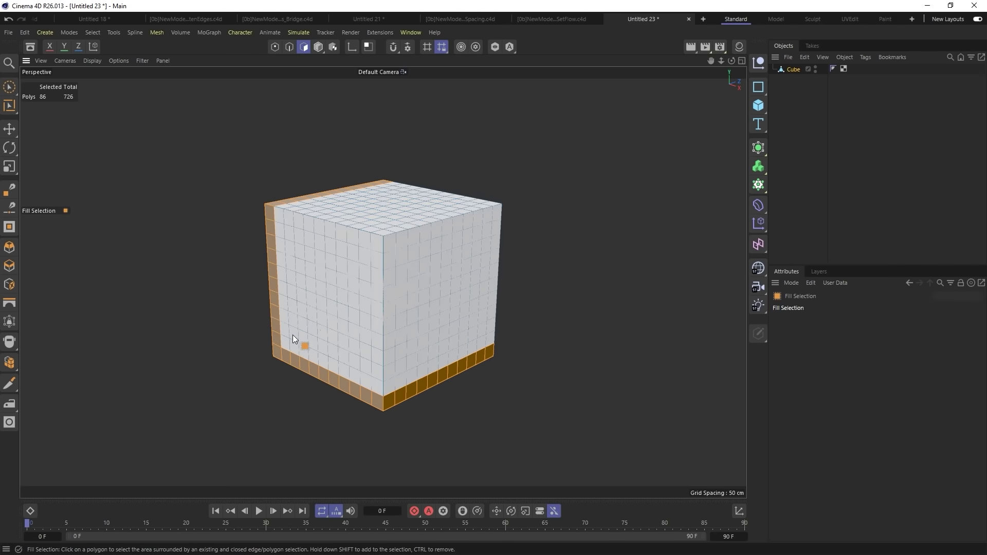
pyautogui.click(337, 270)
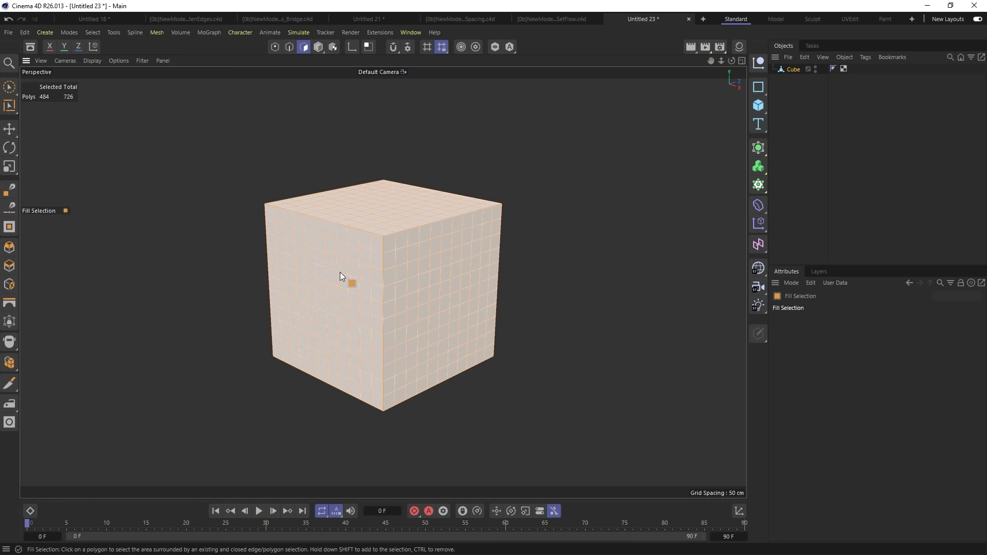
pyautogui.press('Delete')
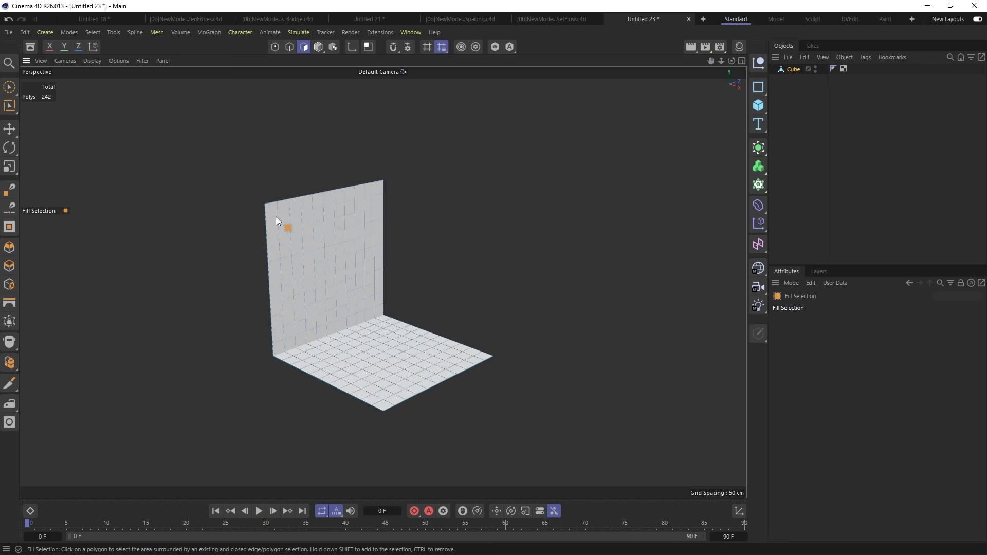
# Step: Bridge a polygon near the wall's upper outer corner to one near the floor's front corner
pyautogui.keyDown('alt'); pyautogui.moveTo(374, 347); pyautogui.dragTo(393, 360); pyautogui.keyUp('alt')
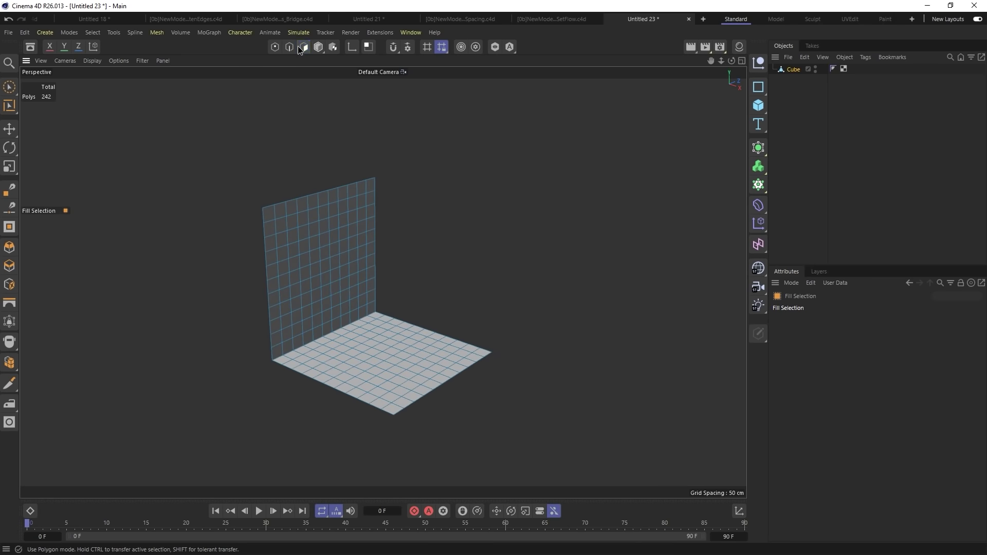
pyautogui.press('u')
pyautogui.press('l')
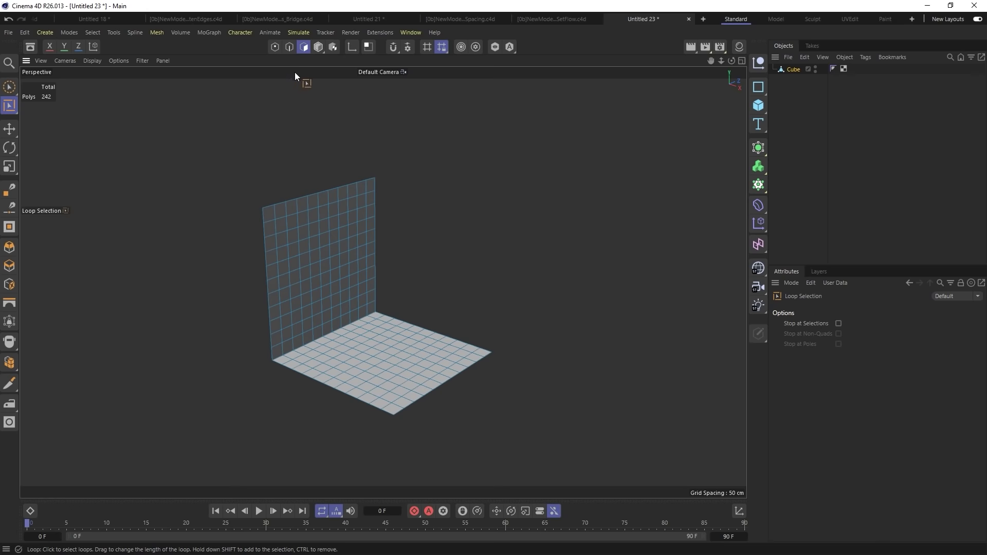
pyautogui.press('m')
pyautogui.press('b')
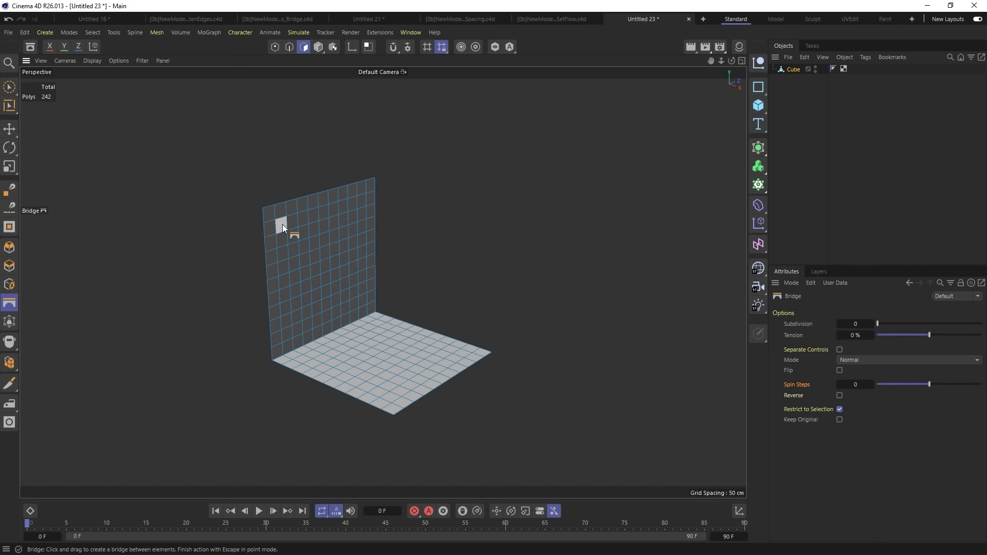
pyautogui.moveTo(282, 224); pyautogui.dragTo(391, 398)
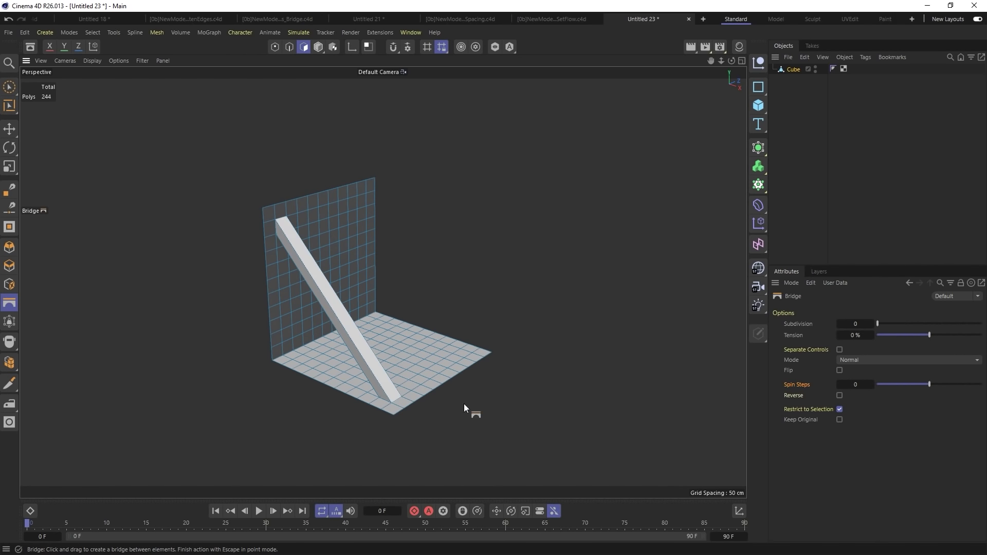
# Step: Set the bridge's subdivision to 10 and its tension to -96.6 %
pyautogui.moveTo(879, 323); pyautogui.dragTo(889, 324)
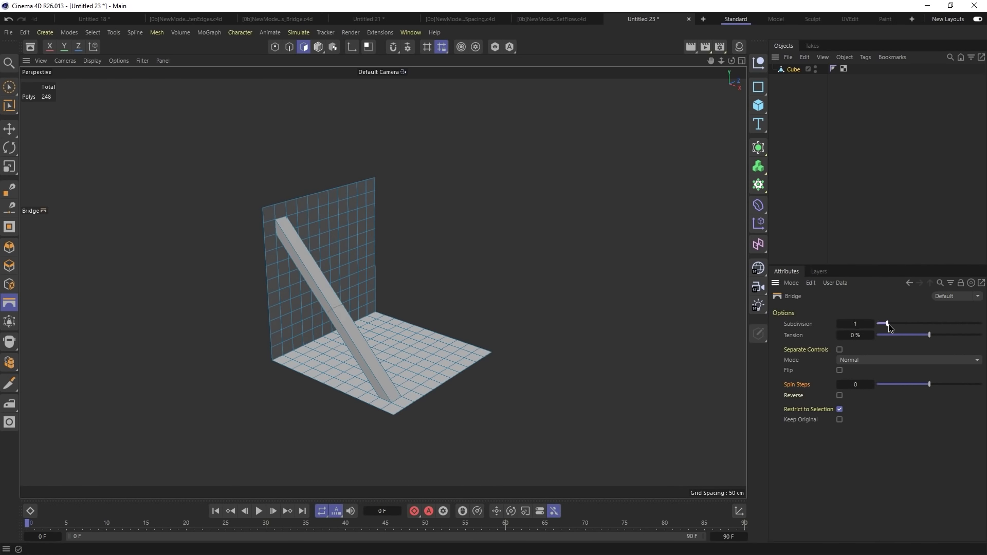
pyautogui.moveTo(962, 329); pyautogui.dragTo(982, 325)
pyautogui.moveTo(931, 335); pyautogui.dragTo(877, 338)
# Step: Try the Surface Average, Normal Average, Normal and Surface modes on the bridge
pyautogui.click(875, 360)
pyautogui.click(876, 396)
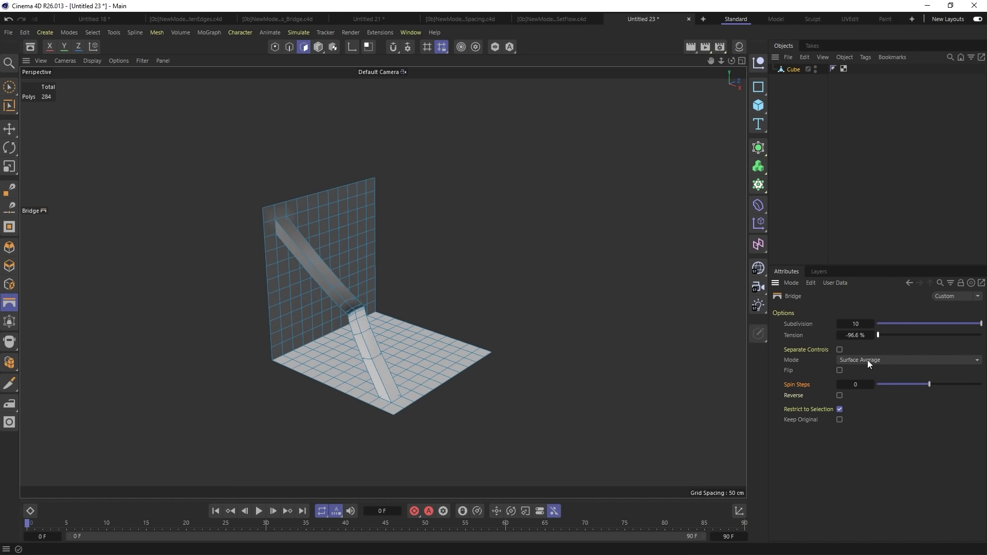
pyautogui.click(868, 360)
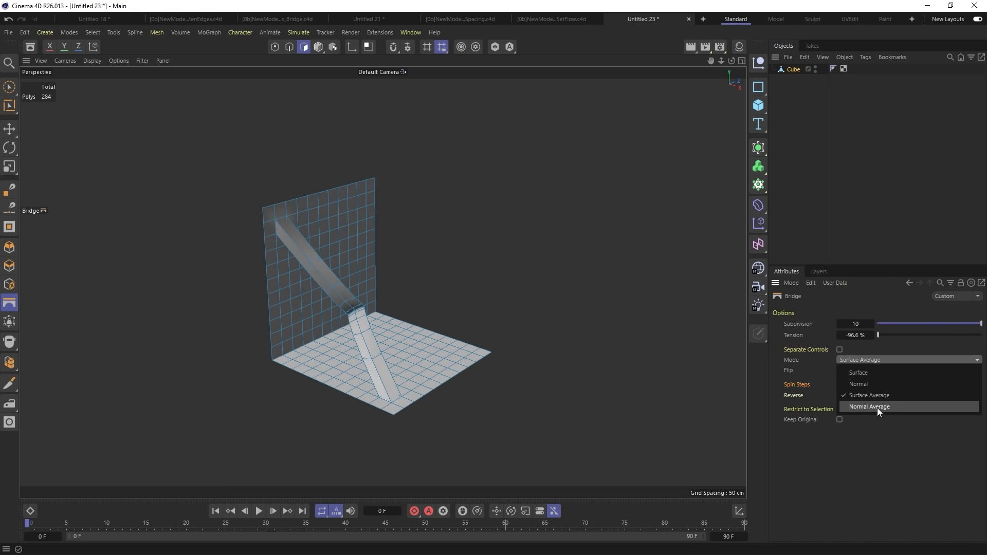
pyautogui.click(878, 408)
pyautogui.click(875, 384)
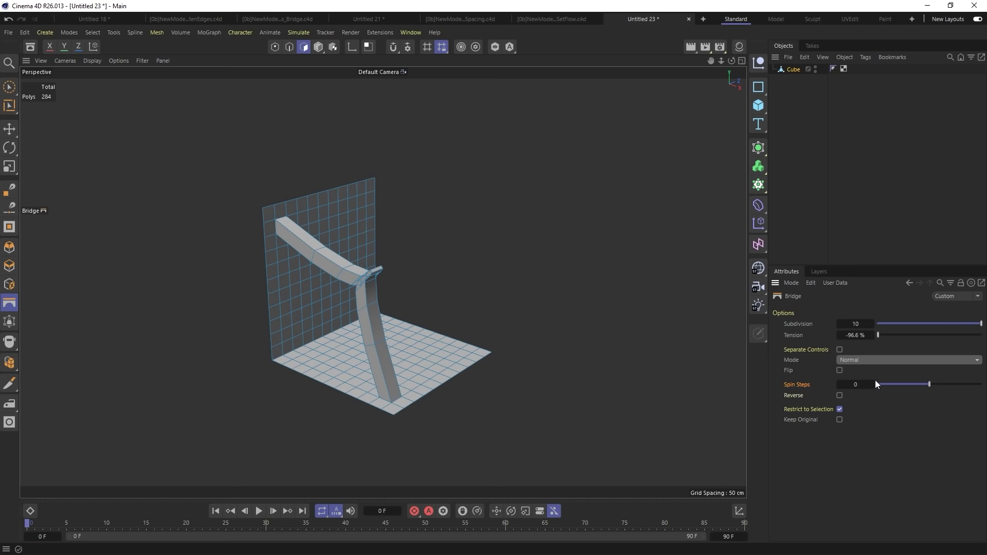
pyautogui.click(855, 360)
pyautogui.click(856, 373)
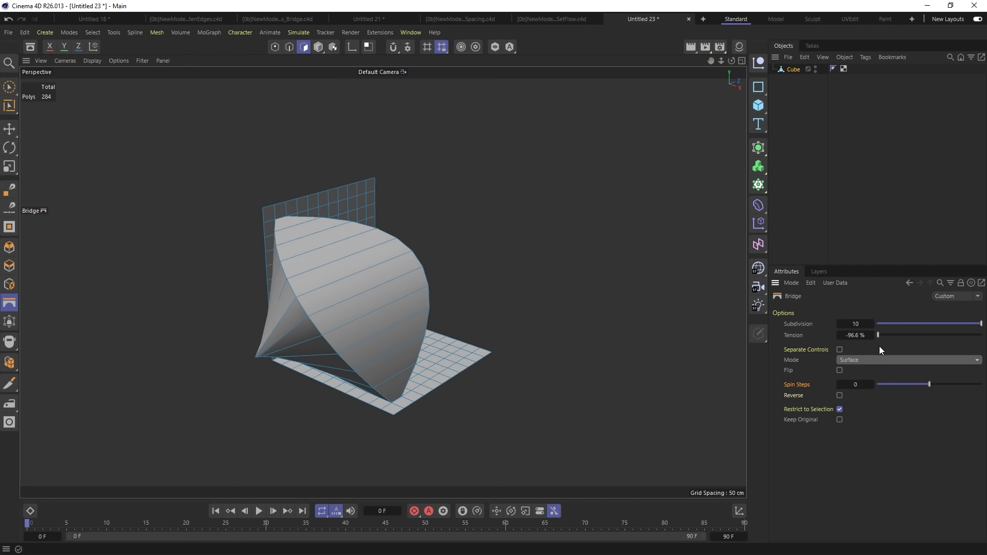
# Step: Set the bridge's tension to -42.9 % and its mode to Normal
pyautogui.moveTo(880, 335); pyautogui.dragTo(907, 338)
pyautogui.click(881, 360)
pyautogui.click(883, 385)
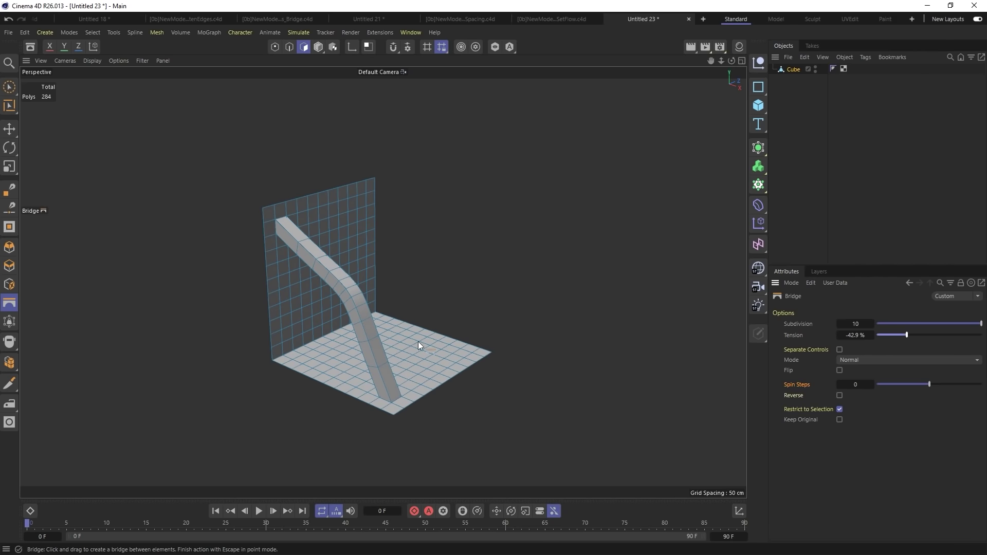
# Step: Select a 3 by 3 polygon patch on the wall and another on the floor, and round both with Fit Circle at 117.3 % scale
pyautogui.keyDown('alt'); pyautogui.moveTo(418, 341); pyautogui.dragTo(356, 224); pyautogui.keyUp('alt')
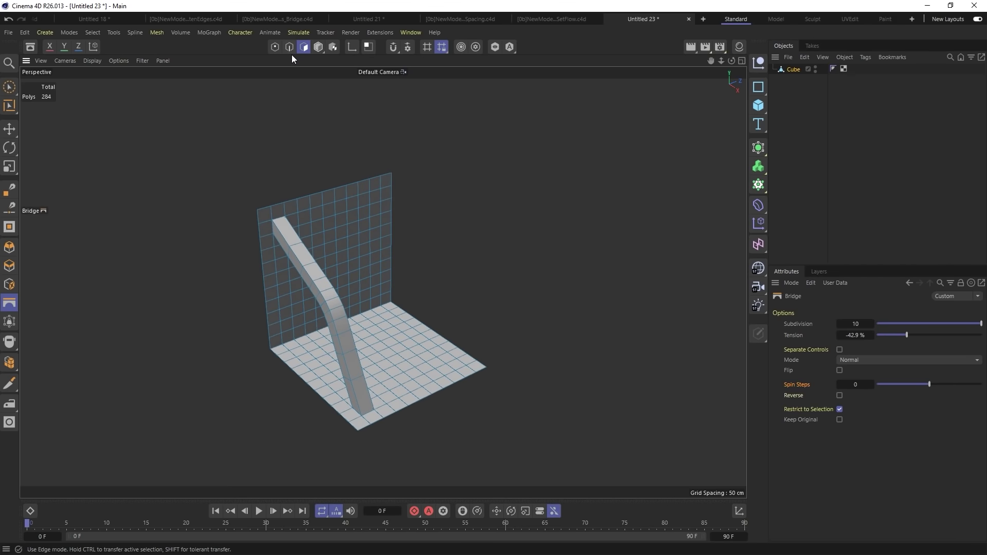
pyautogui.press('u')
pyautogui.press('l')
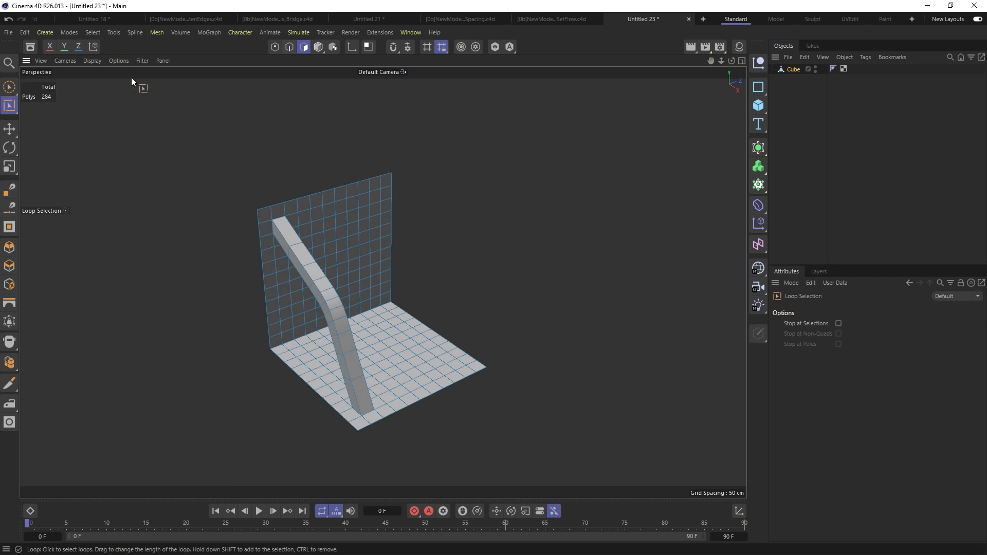
pyautogui.click(9, 87)
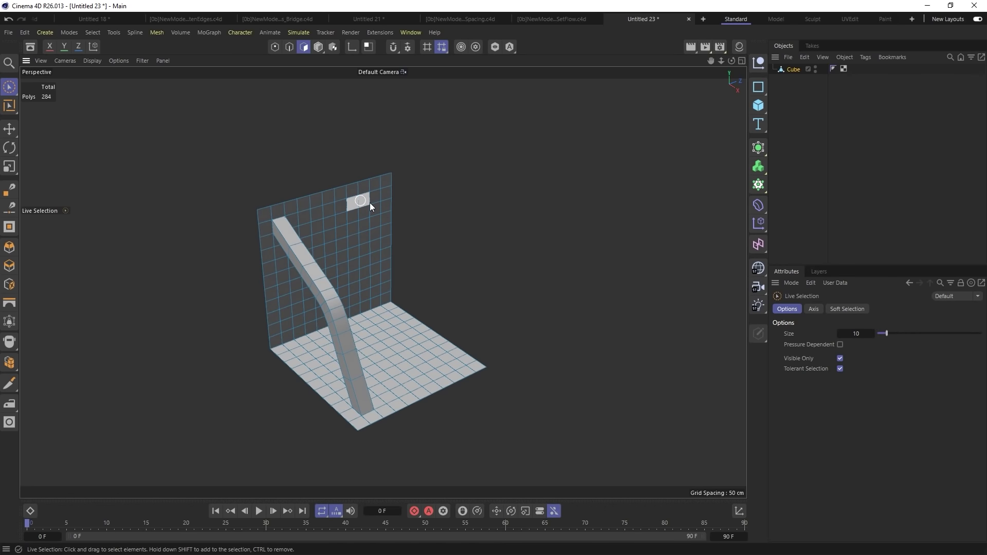
pyautogui.moveTo(373, 202); pyautogui.dragTo(366, 220)
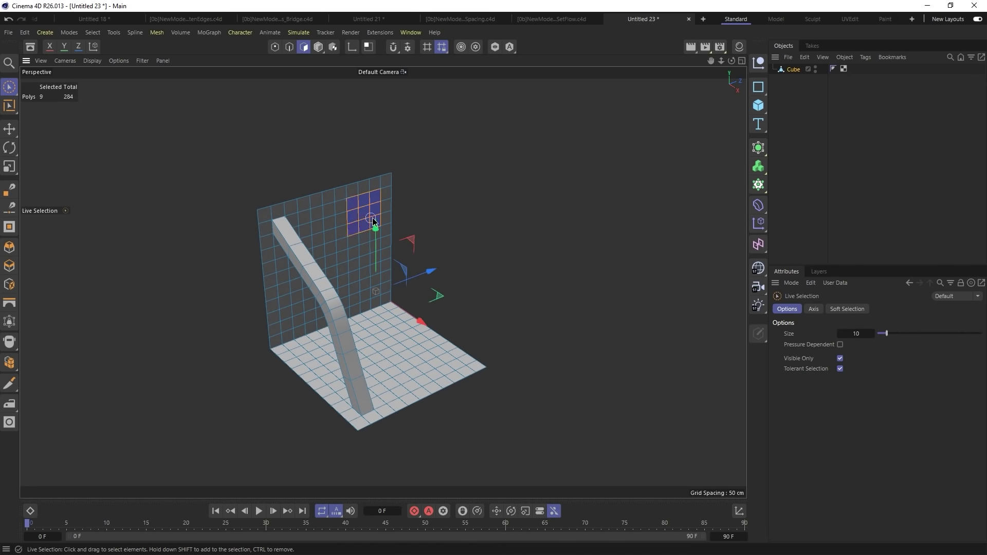
pyautogui.moveTo(441, 359)
pyautogui.keyDown('shift'); pyautogui.mouseDown()
pyautogui.moveTo(452, 364)
pyautogui.moveTo(432, 364)
pyautogui.moveTo(434, 375)
pyautogui.mouseUp(); pyautogui.keyUp('shift')
pyautogui.rightClick(434, 375)
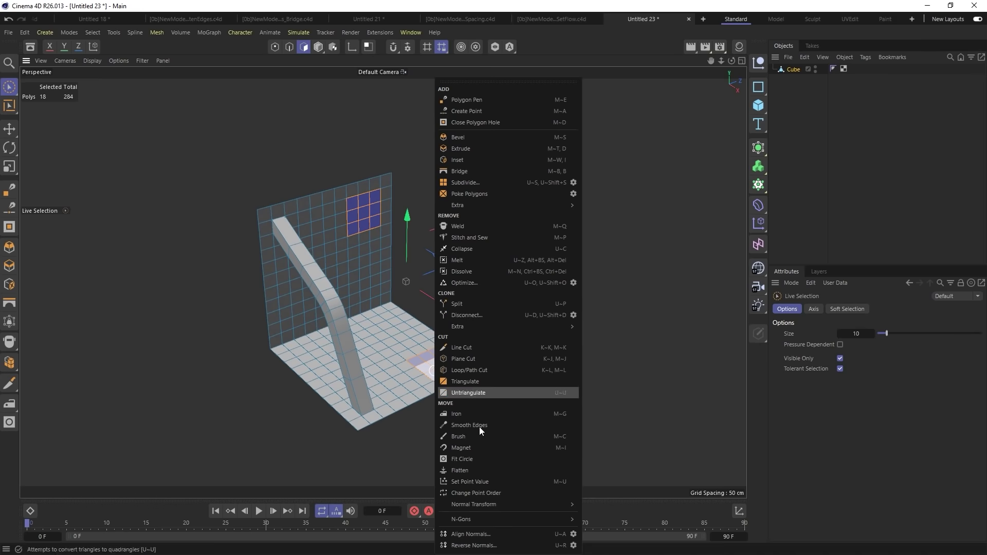
pyautogui.click(465, 459)
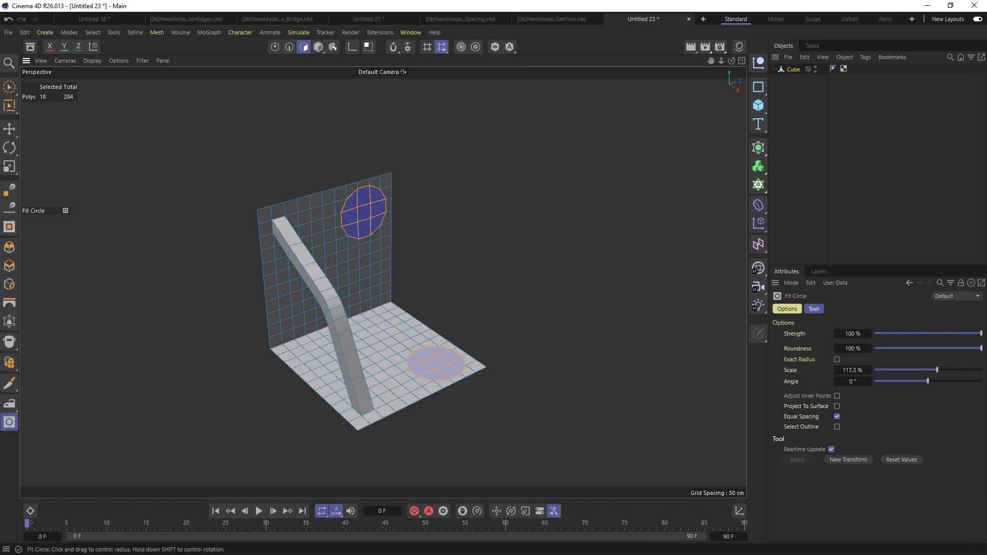
# Step: Bridge the two circular polygon patches to form a bent pipe between wall and floor
pyautogui.press('m')
pyautogui.press('b')
pyautogui.moveTo(354, 232); pyautogui.dragTo(360, 278)
# Step: Select a 2 by 2 polygon patch low on the wall and a matching one on the floor, and bridge them
pyautogui.press('9')
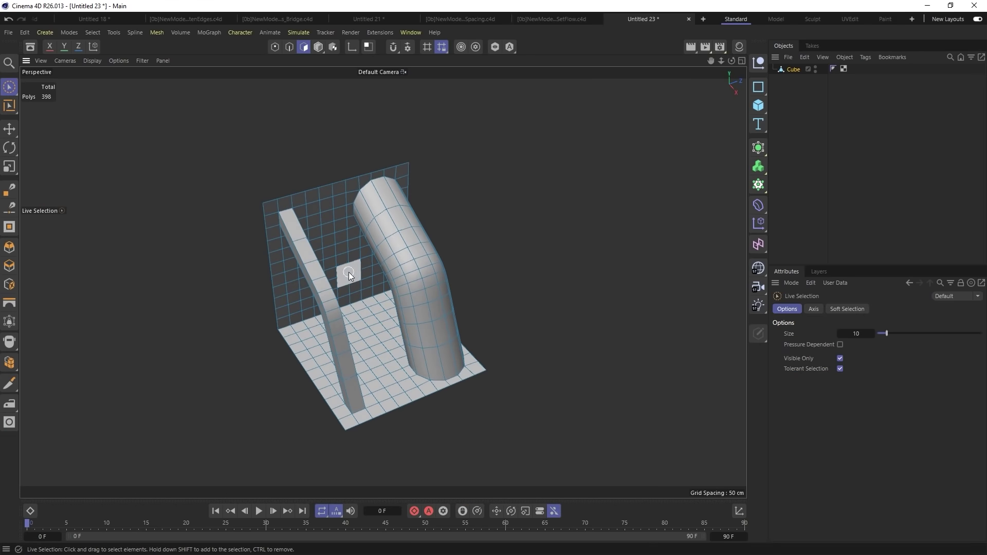
pyautogui.click(348, 276)
pyautogui.keyDown('shift'); pyautogui.click(369, 326); pyautogui.keyUp('shift')
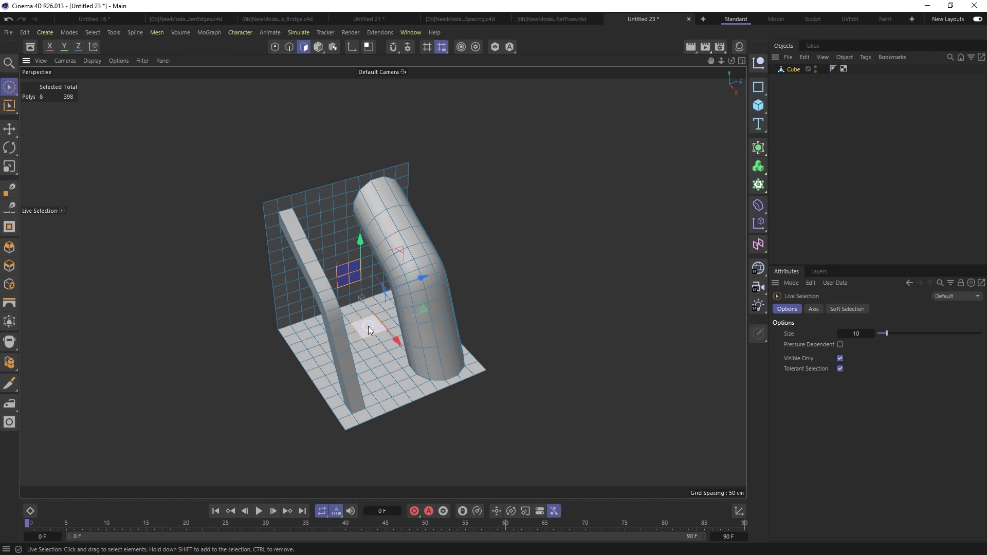
pyautogui.press('m')
pyautogui.press('b')
pyautogui.moveTo(359, 331); pyautogui.dragTo(359, 331)
# Step: Bridge a strip of three polygons on the wall to a matching three-polygon strip on the floor, next to the first strut
pyautogui.press('9')
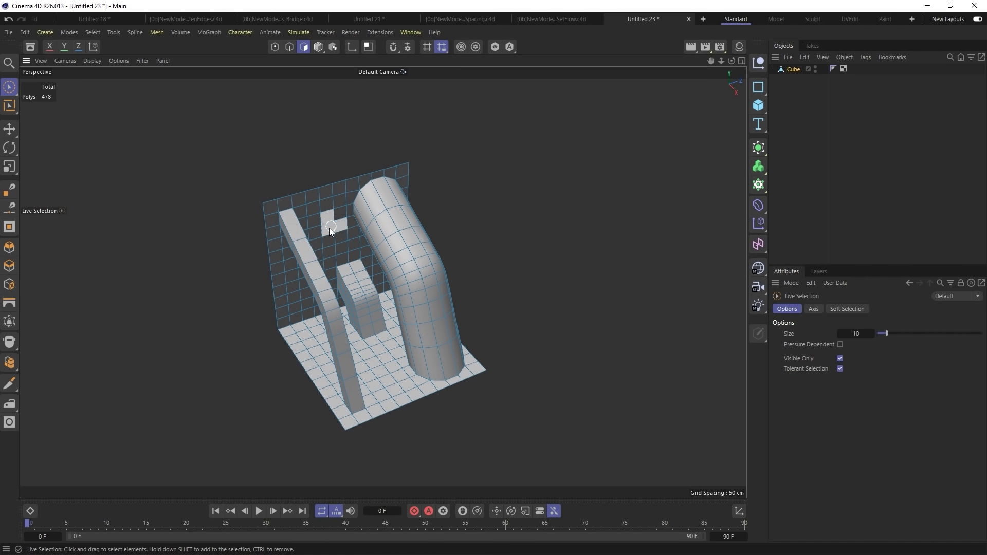
pyautogui.click(316, 226)
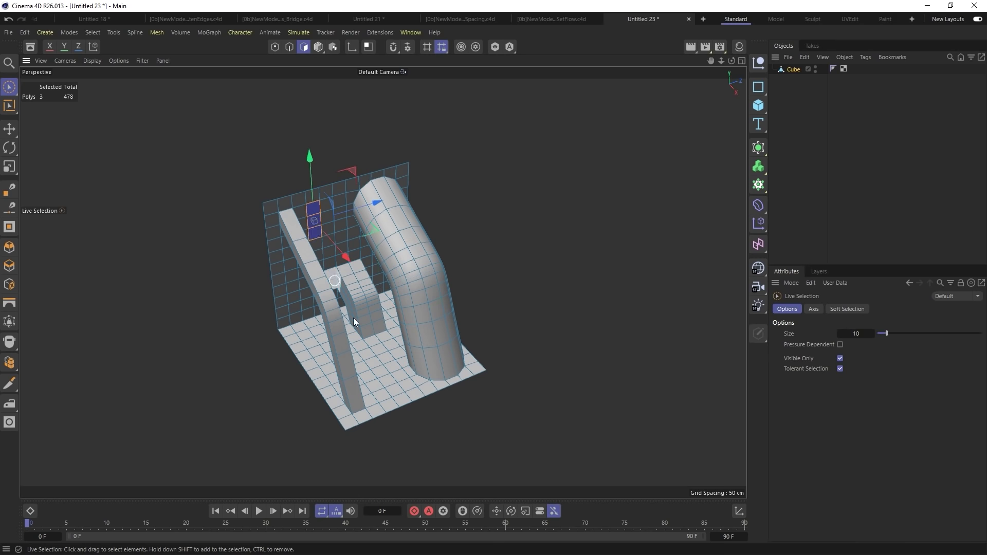
pyautogui.keyDown('shift'); pyautogui.click(369, 379); pyautogui.keyUp('shift')
pyautogui.press('m')
pyautogui.press('b')
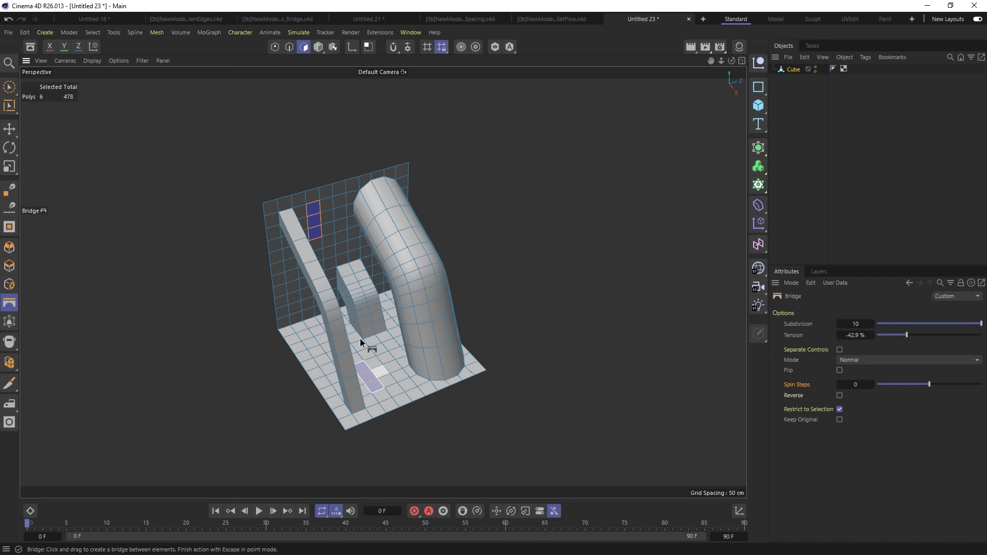
pyautogui.moveTo(360, 339)
pyautogui.mouseDown()
pyautogui.moveTo(334, 254)
pyautogui.moveTo(349, 277)
pyautogui.moveTo(362, 242)
pyautogui.moveTo(359, 256)
pyautogui.moveTo(218, 251)
pyautogui.moveTo(385, 322)
pyautogui.moveTo(445, 316)
pyautogui.moveTo(440, 341)
pyautogui.moveTo(393, 361)
pyautogui.mouseUp()
# Step: Bridge further polygon patches between the wall and floor to add more short struts beside the pipe
pyautogui.press('space')
pyautogui.press('space')
pyautogui.moveTo(464, 330); pyautogui.dragTo(400, 378)
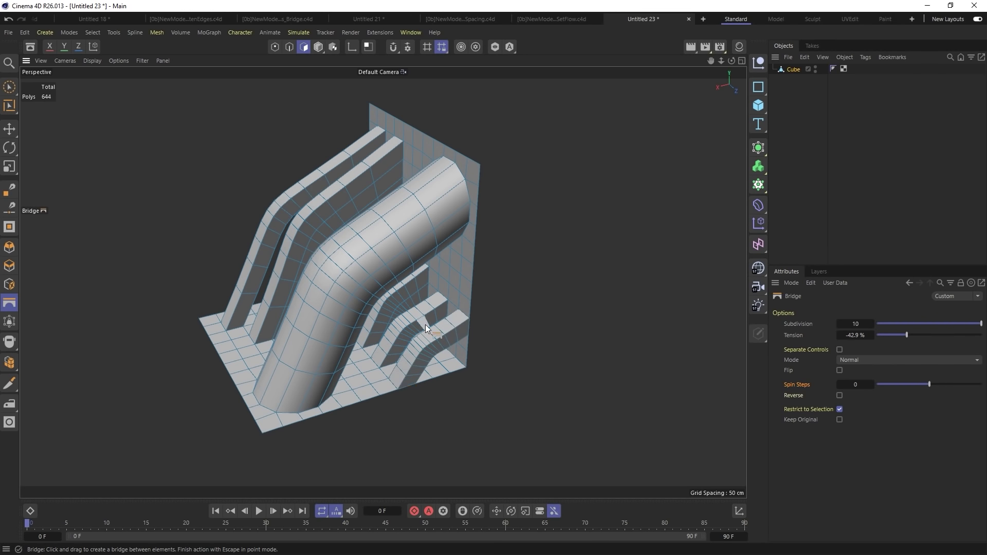
# Step: Try a cross bridge between the facing sides of the two outermost short struts, and undo it
pyautogui.moveTo(434, 333); pyautogui.dragTo(453, 329)
pyautogui.scroll(10, 470, 346)
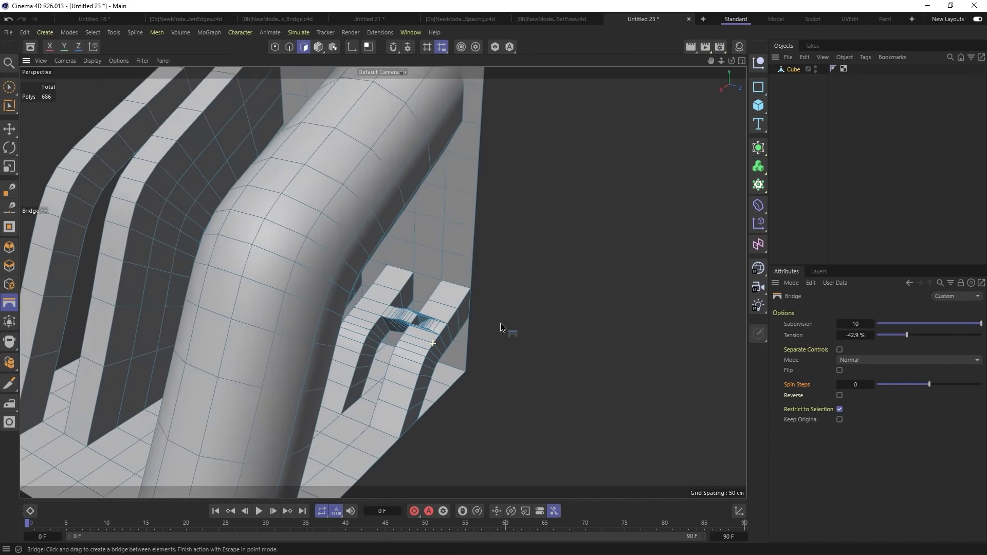
pyautogui.keyDown('alt'); pyautogui.moveTo(369, 313); pyautogui.dragTo(378, 318); pyautogui.keyUp('alt')
pyautogui.keyDown('alt'); pyautogui.moveTo(376, 319); pyautogui.dragTo(402, 313, button='right'); pyautogui.keyUp('alt')
pyautogui.keyDown('alt'); pyautogui.moveTo(417, 309); pyautogui.dragTo(465, 303); pyautogui.keyUp('alt')
pyautogui.hotkey('ctrl', 'z')
# Step: Connect the two outermost short struts by bridging a pair of facing side polygons
pyautogui.moveTo(335, 307); pyautogui.dragTo(91, 325)
pyautogui.keyDown('alt'); pyautogui.moveTo(276, 324); pyautogui.dragTo(154, 315); pyautogui.keyUp('alt')
pyautogui.keyDown('alt'); pyautogui.moveTo(154, 314); pyautogui.dragTo(44, 319, button='right'); pyautogui.keyUp('alt')
pyautogui.keyDown('alt'); pyautogui.moveTo(232, 296); pyautogui.dragTo(351, 285); pyautogui.keyUp('alt')
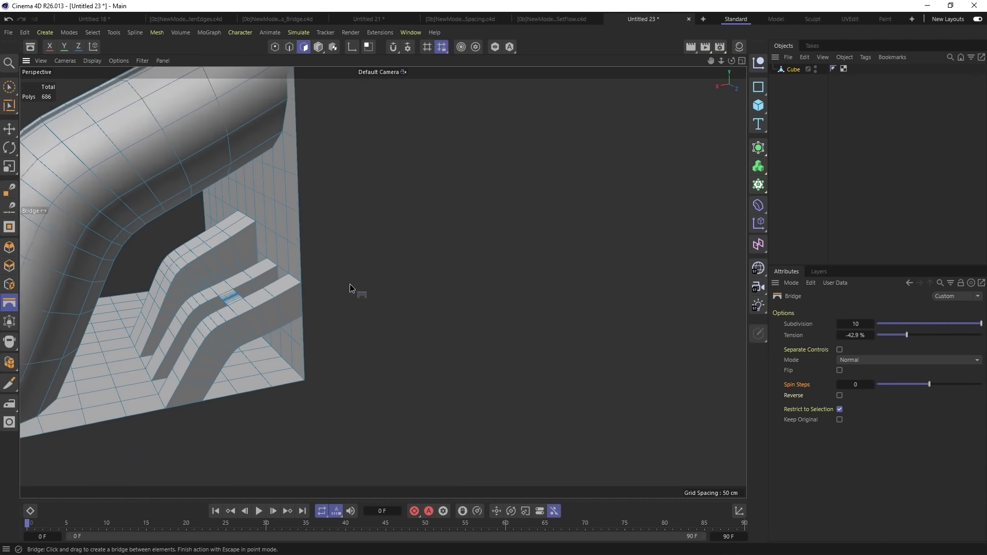
pyautogui.keyDown('alt'); pyautogui.moveTo(351, 287); pyautogui.dragTo(341, 286, button='right'); pyautogui.keyUp('alt')
pyautogui.keyDown('alt'); pyautogui.moveTo(341, 287); pyautogui.dragTo(284, 276); pyautogui.keyUp('alt')
pyautogui.keyDown('alt'); pyautogui.moveTo(284, 275); pyautogui.dragTo(563, 263, button='right'); pyautogui.keyUp('alt')
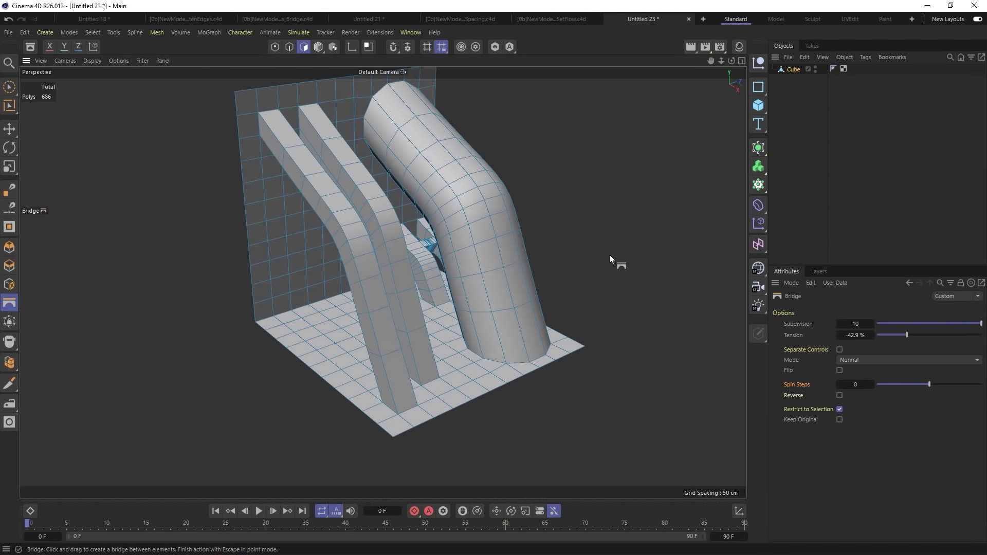
# Step: Select the cross-section edge loops along the large pipe, the long struts and the short struts of the cube mesh
pyautogui.click(791, 69)
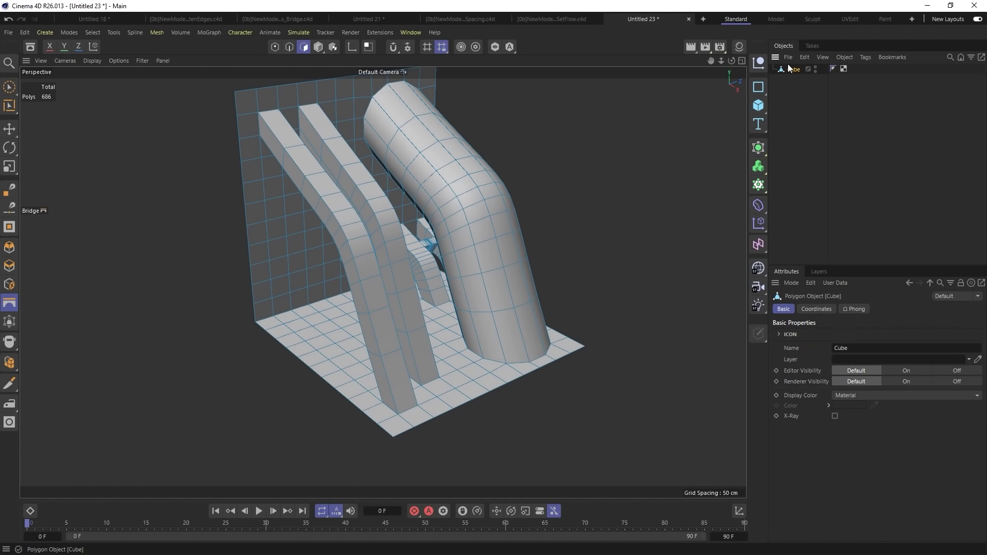
pyautogui.keyDown('alt'); pyautogui.moveTo(409, 185); pyautogui.dragTo(390, 251); pyautogui.keyUp('alt')
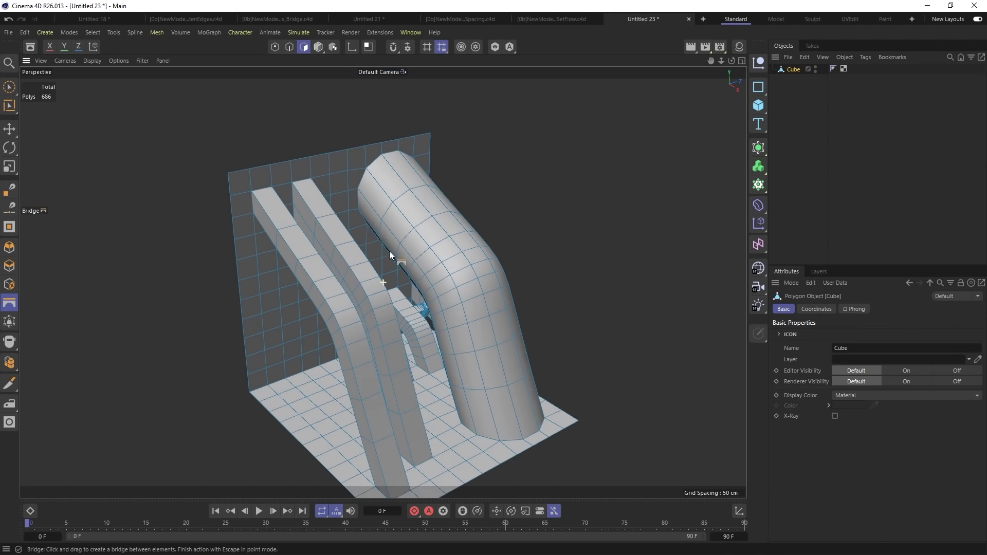
pyautogui.click(288, 49)
pyautogui.press('u')
pyautogui.press('l')
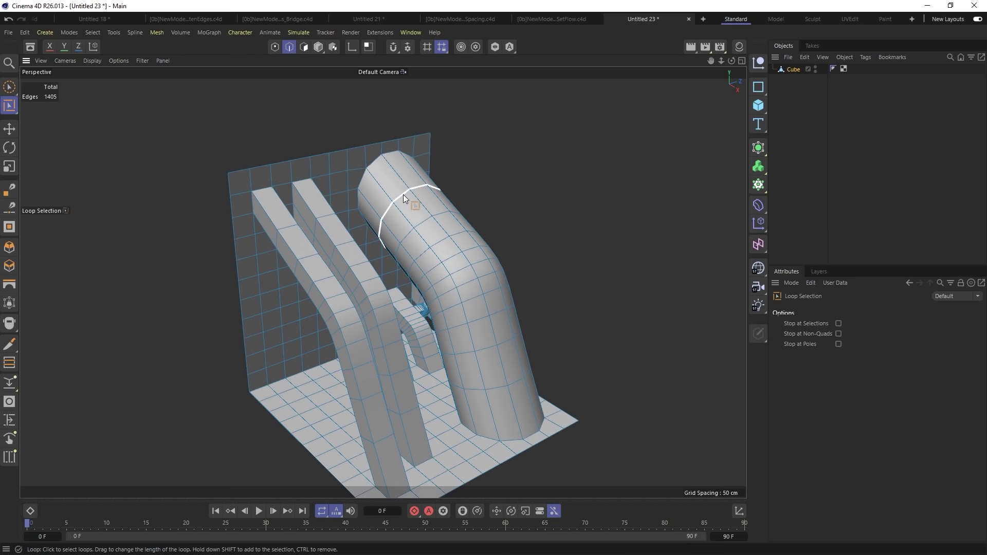
pyautogui.click(403, 195)
pyautogui.moveTo(424, 223)
pyautogui.keyDown('shift'); pyautogui.mouseDown()
pyautogui.moveTo(467, 282)
pyautogui.moveTo(489, 340)
pyautogui.moveTo(474, 350)
pyautogui.moveTo(496, 393)
pyautogui.moveTo(421, 415)
pyautogui.moveTo(406, 411)
pyautogui.moveTo(384, 307)
pyautogui.moveTo(279, 226)
pyautogui.moveTo(380, 439)
pyautogui.mouseUp(); pyautogui.keyUp('shift')
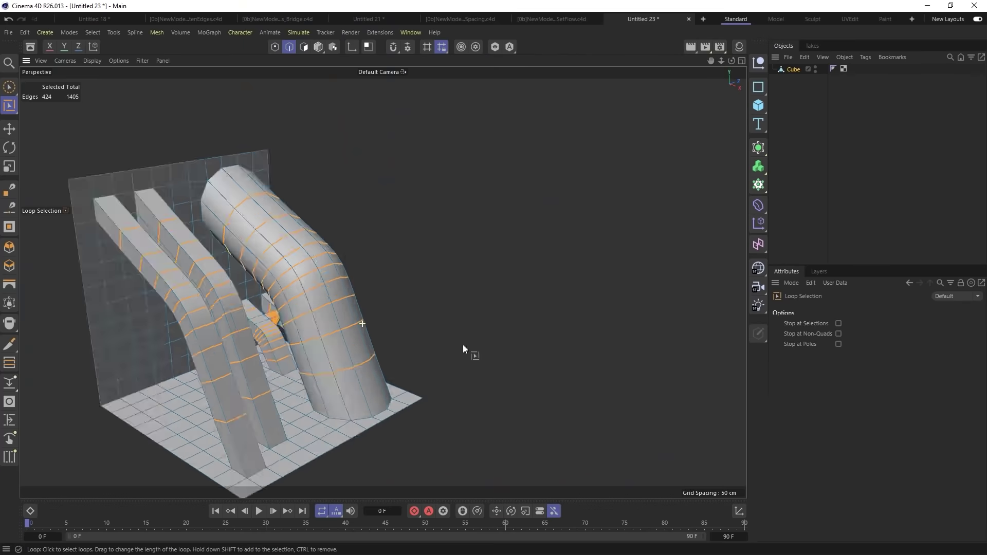
pyautogui.keyDown('alt'); pyautogui.moveTo(463, 345); pyautogui.dragTo(595, 184, button='middle'); pyautogui.keyUp('alt')
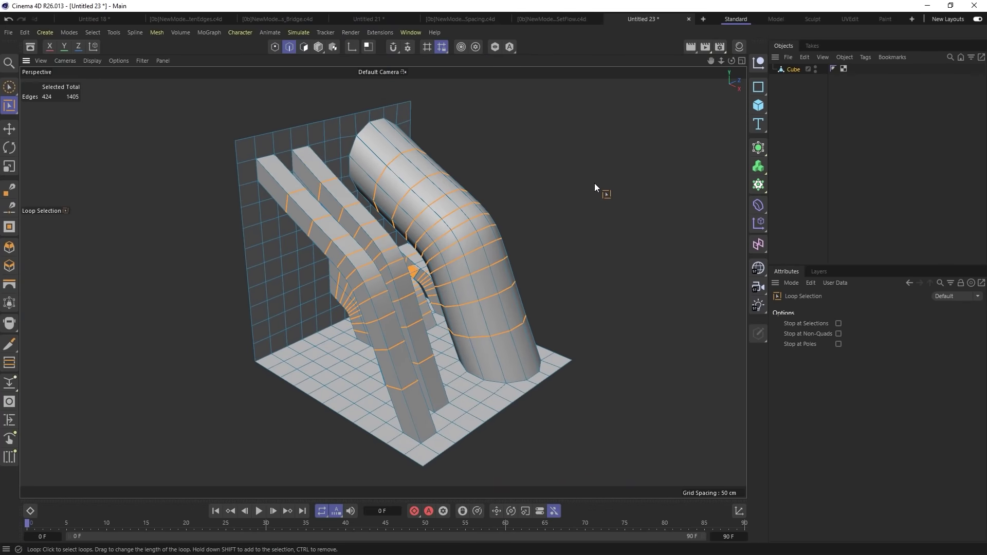
# Step: Apply Equal Spacing to the selected edge loops at 100% strength so they spread evenly along the pipe and struts
pyautogui.rightClick(413, 259)
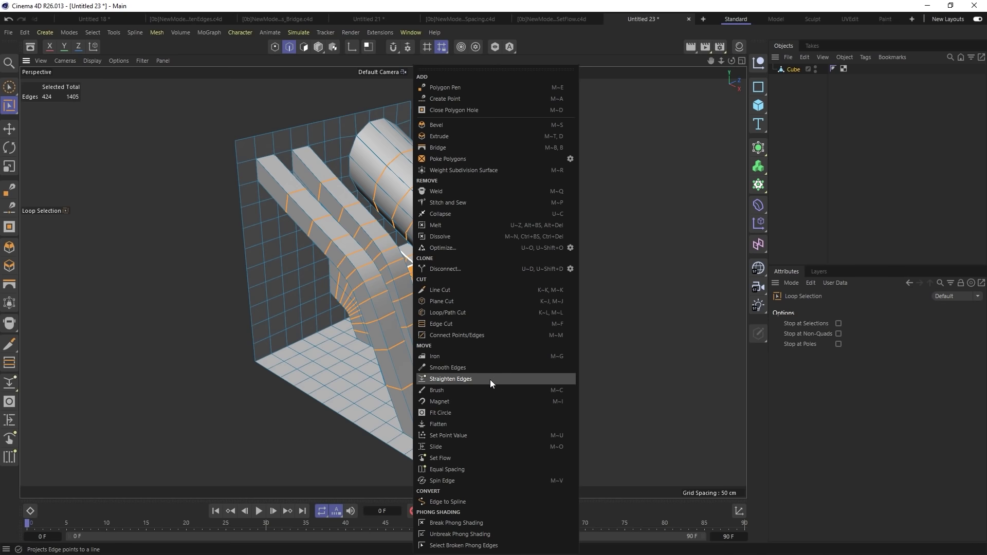
pyautogui.click(461, 475)
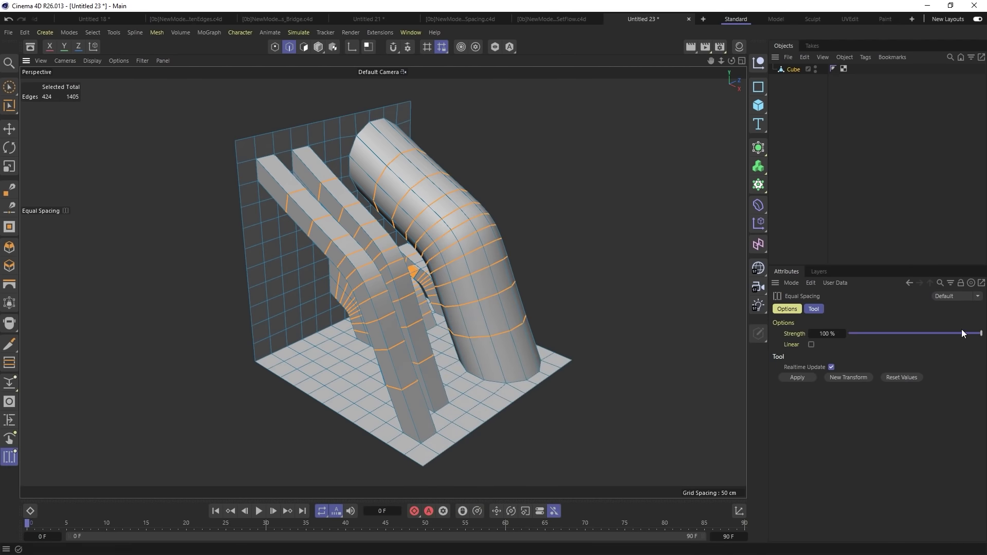
pyautogui.moveTo(471, 298)
pyautogui.mouseDown()
pyautogui.moveTo(448, 298)
pyautogui.moveTo(473, 298)
pyautogui.mouseUp()
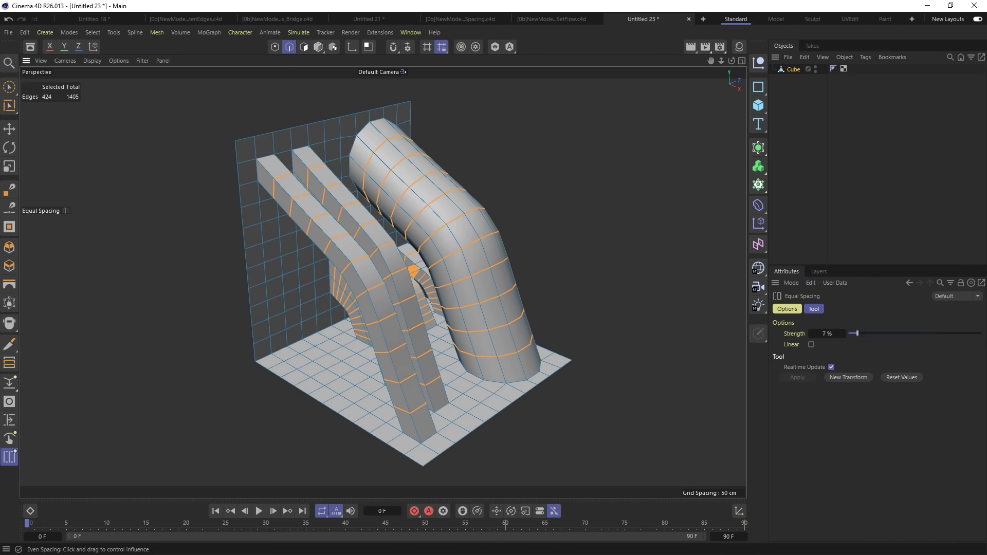
pyautogui.keyDown('alt'); pyautogui.moveTo(498, 271); pyautogui.dragTo(394, 200); pyautogui.keyUp('alt')
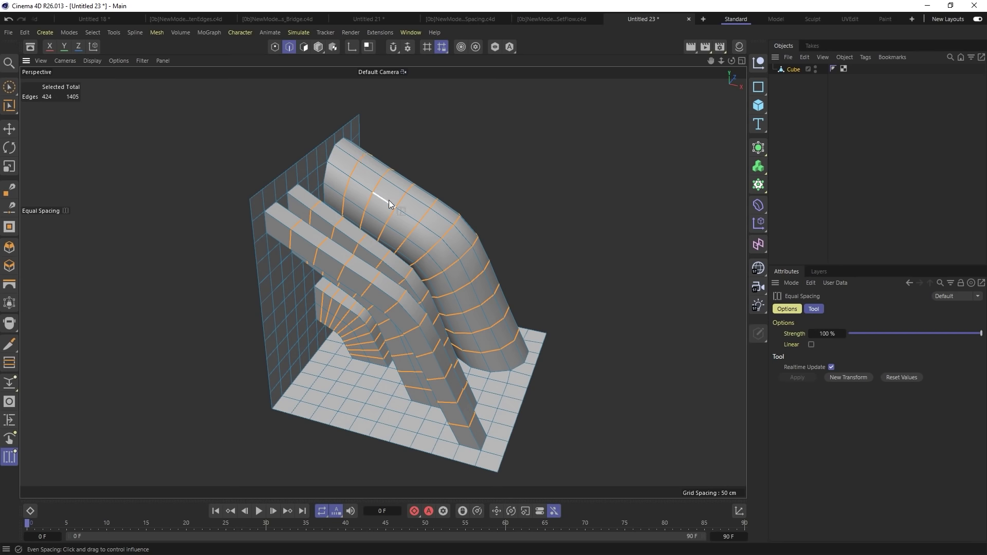
# Step: Vary the Equal Spacing strength between 0% and 100% to compare the original and evenly spaced loops
pyautogui.click(444, 235)
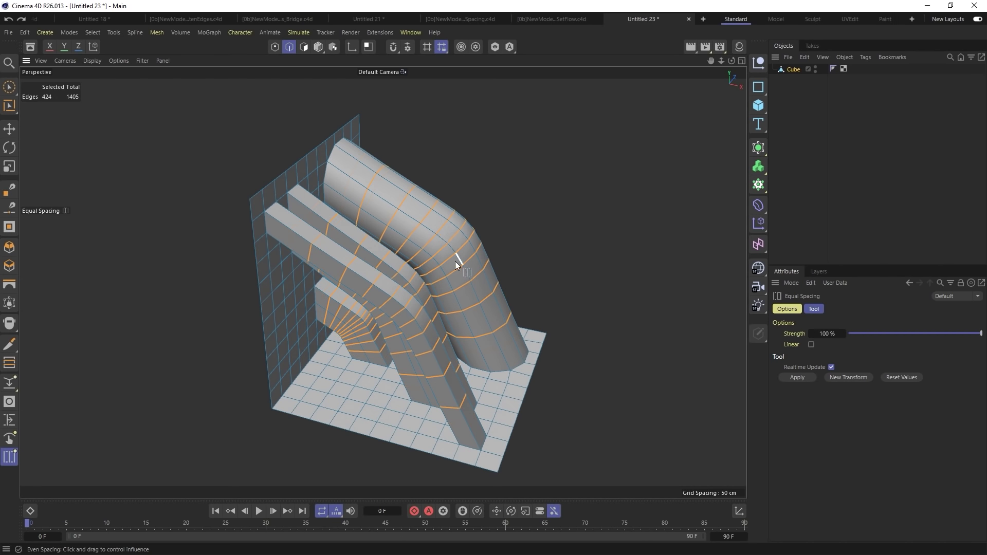
pyautogui.moveTo(455, 261); pyautogui.dragTo(494, 261)
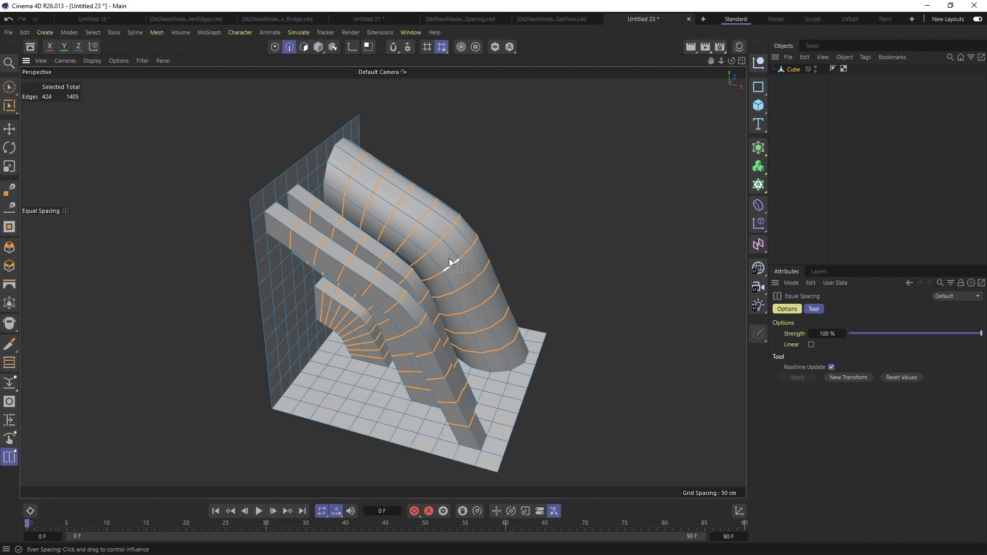
pyautogui.moveTo(515, 261); pyautogui.dragTo(464, 261)
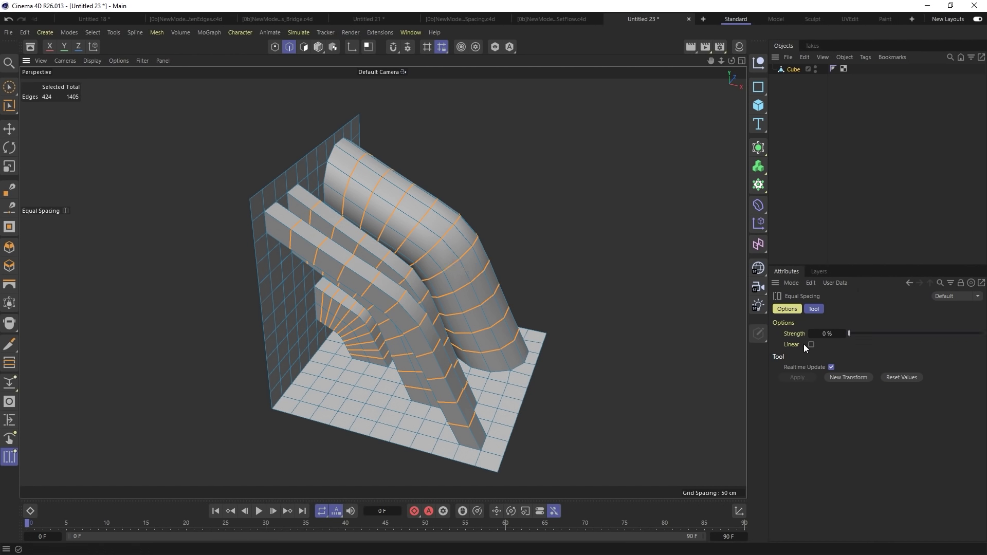
# Step: Undo the last spacing change, enable Linear for Equal Spacing, and apply it to the selected loops at 100% strength
pyautogui.hotkey('ctrl', 'z')
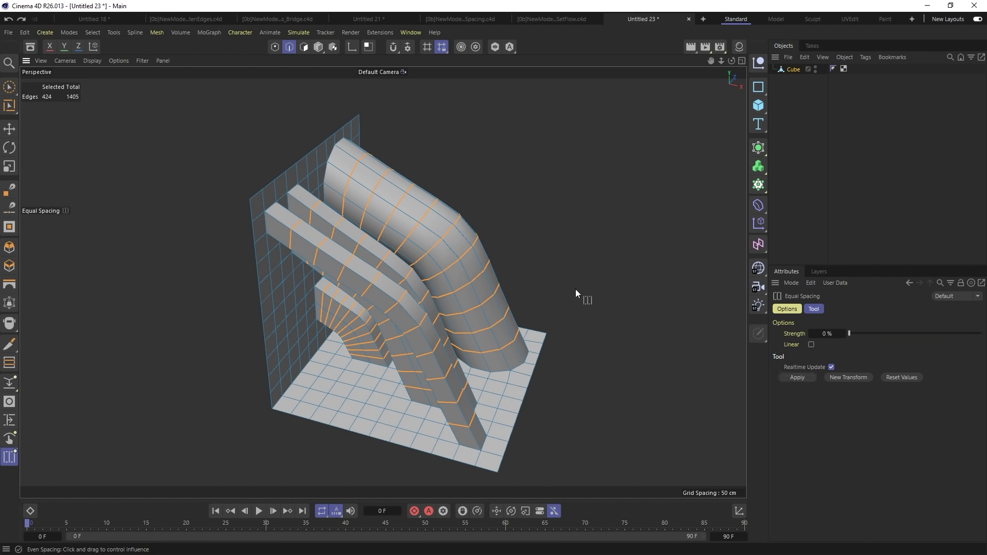
pyautogui.click(811, 345)
pyautogui.moveTo(460, 282); pyautogui.dragTo(540, 282)
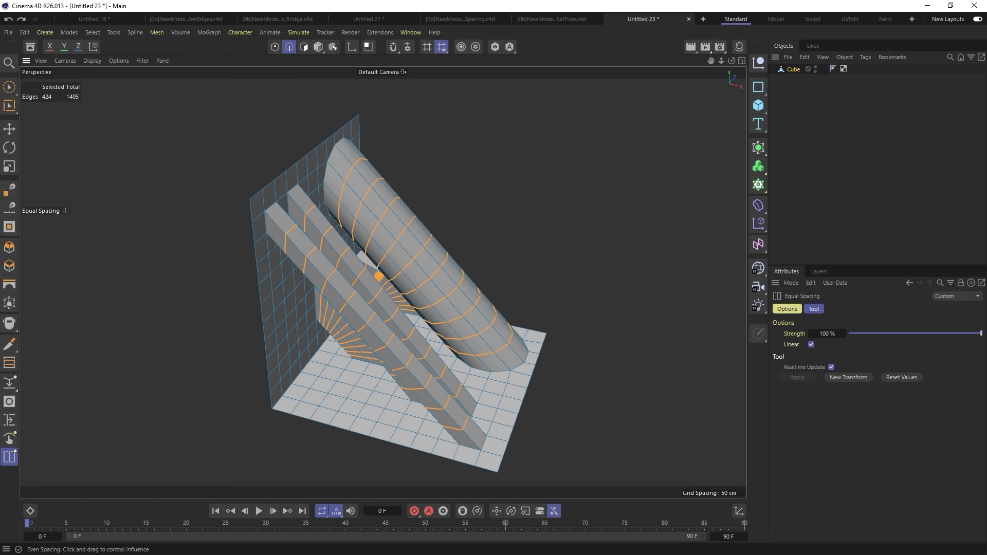
# Step: Try the linear Equal Spacing tool at 100% strength on the selected edge loops, and undo back to the bent bridges
pyautogui.hotkey('ctrl', 'z')
pyautogui.moveTo(379, 276); pyautogui.dragTo(376, 183)
pyautogui.keyDown('alt'); pyautogui.moveTo(476, 198); pyautogui.dragTo(332, 175); pyautogui.keyUp('alt')
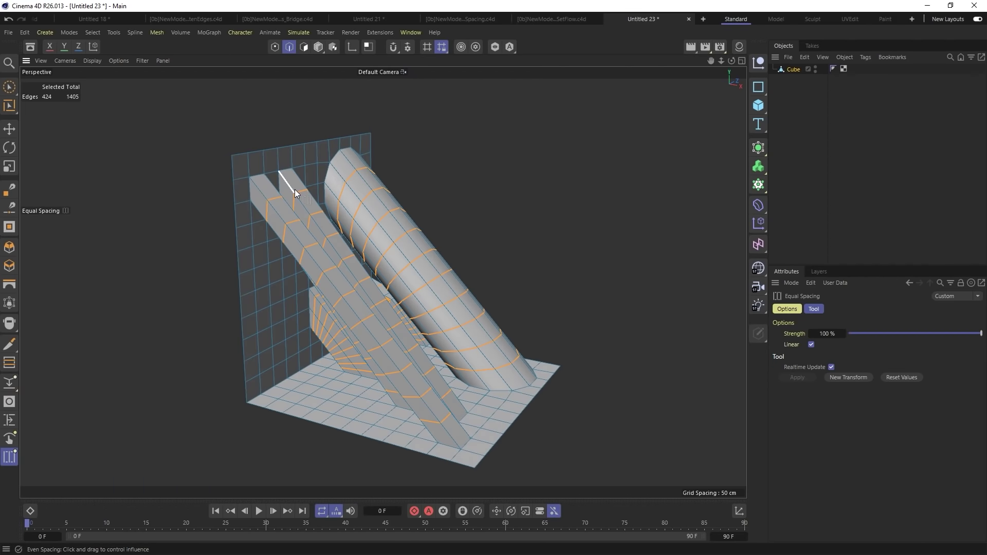
pyautogui.hotkey('ctrl', 'z')
pyautogui.hotkey('ctrl', 'z')
pyautogui.hotkey('ctrl', 'z')
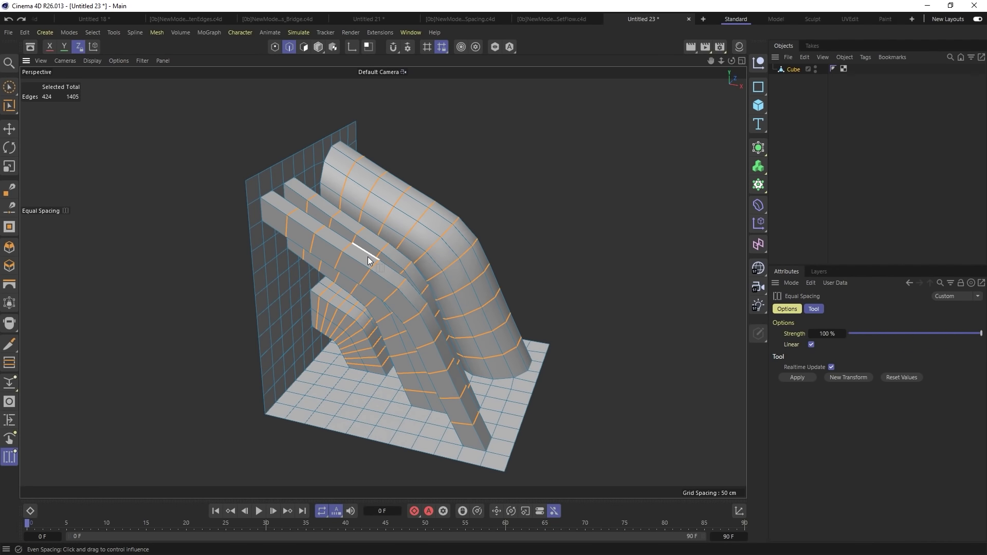
# Step: Apply Set Flow to the selected edges with a maximum angle of 0°, no fallback and a tension of 52.2%
pyautogui.rightClick(496, 278)
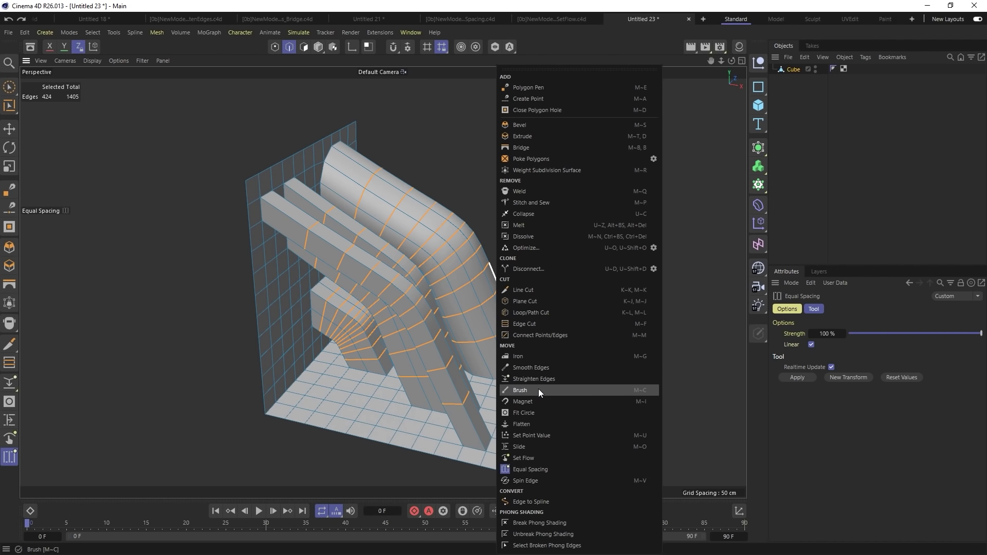
pyautogui.click(523, 462)
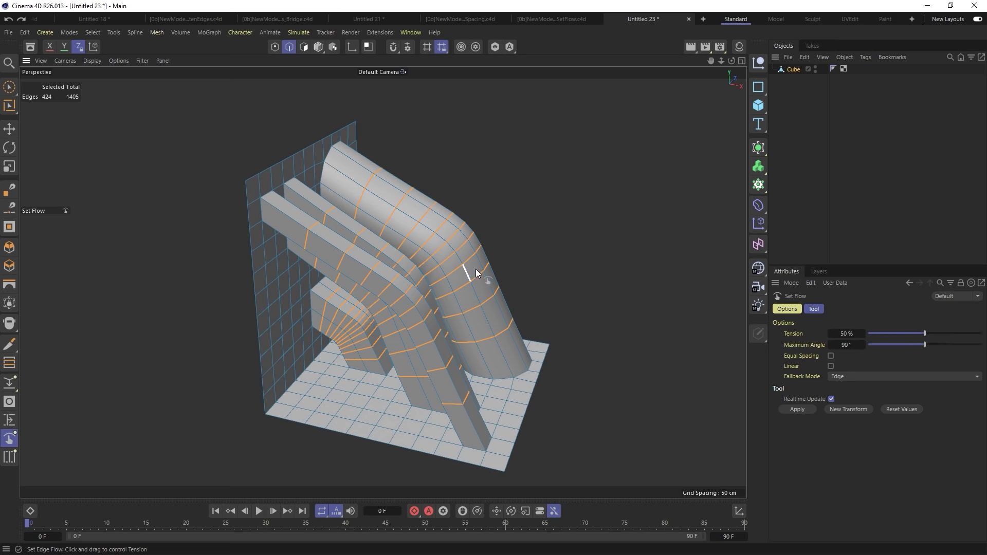
pyautogui.keyDown('alt'); pyautogui.moveTo(477, 269); pyautogui.dragTo(486, 263); pyautogui.keyUp('alt')
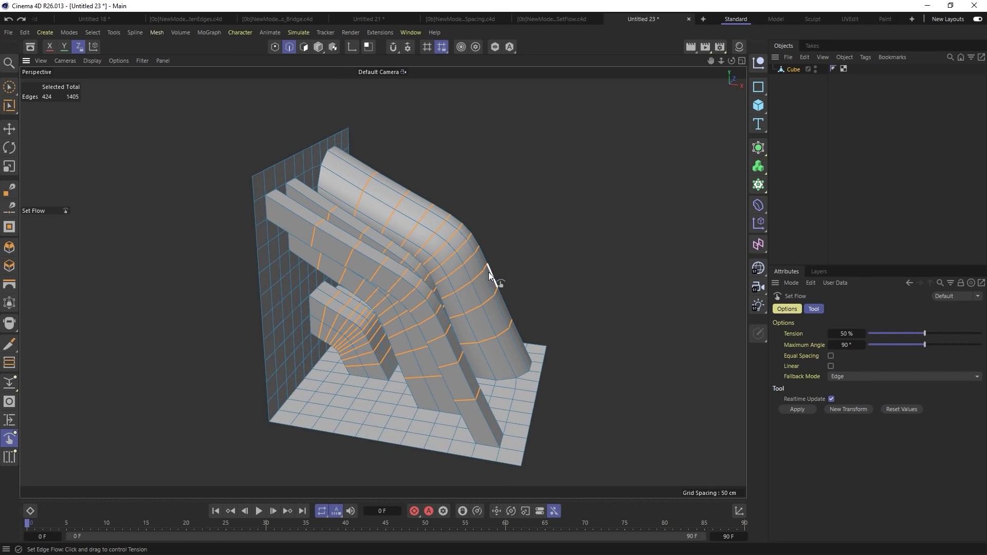
pyautogui.click(870, 345)
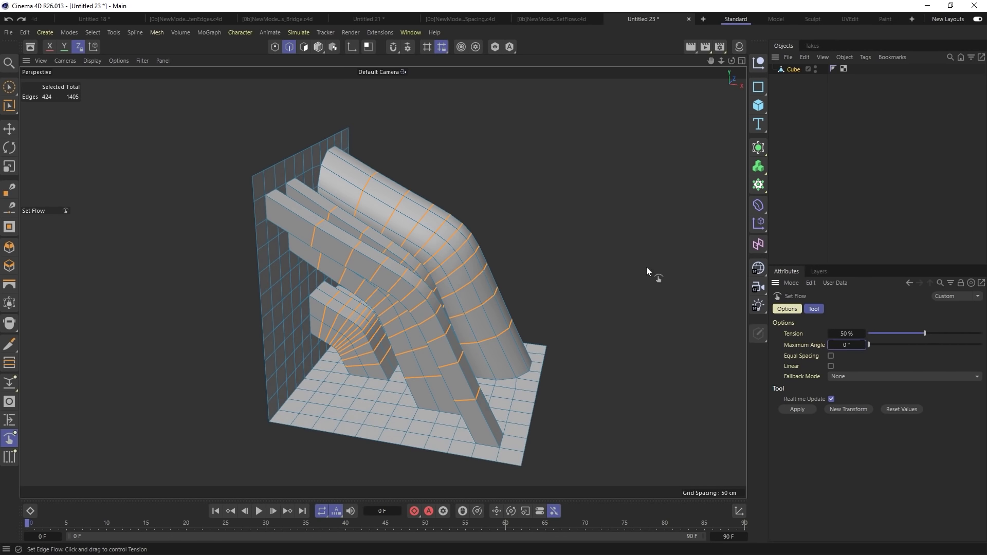
pyautogui.moveTo(467, 273); pyautogui.dragTo(489, 260)
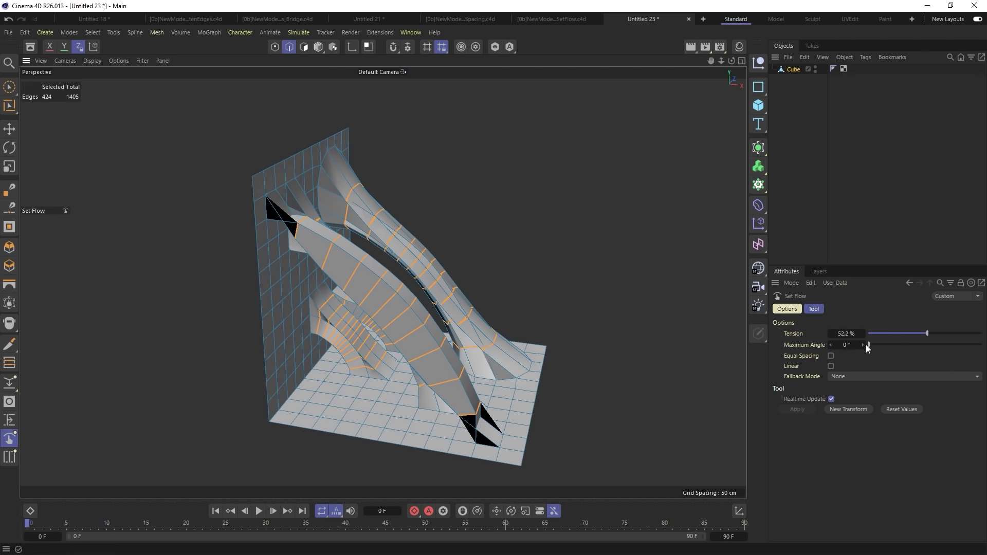
# Step: Raise the Set Flow maximum angle to 180° and try tensions of 100% and 76%
pyautogui.moveTo(869, 344); pyautogui.dragTo(983, 346)
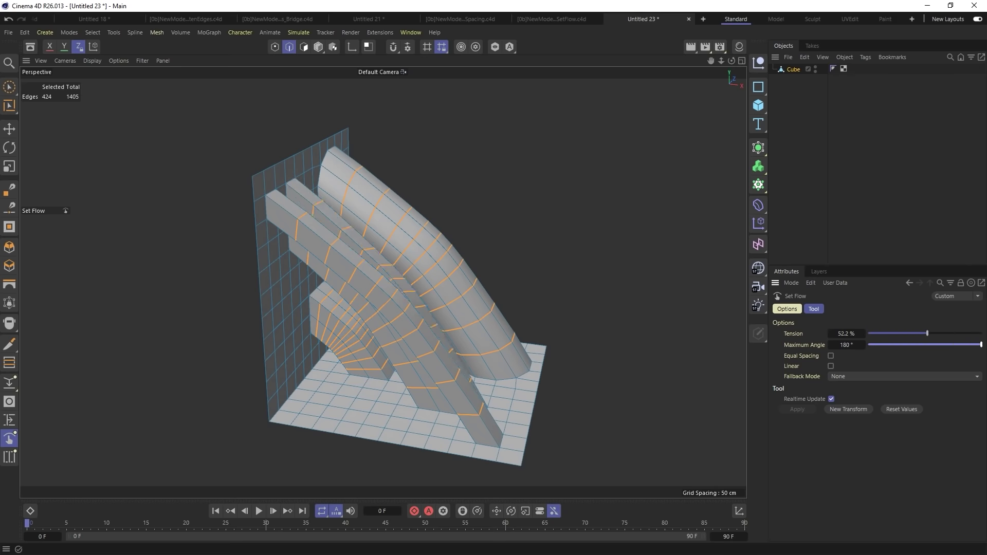
pyautogui.click(470, 280)
pyautogui.moveTo(432, 306); pyautogui.dragTo(483, 306)
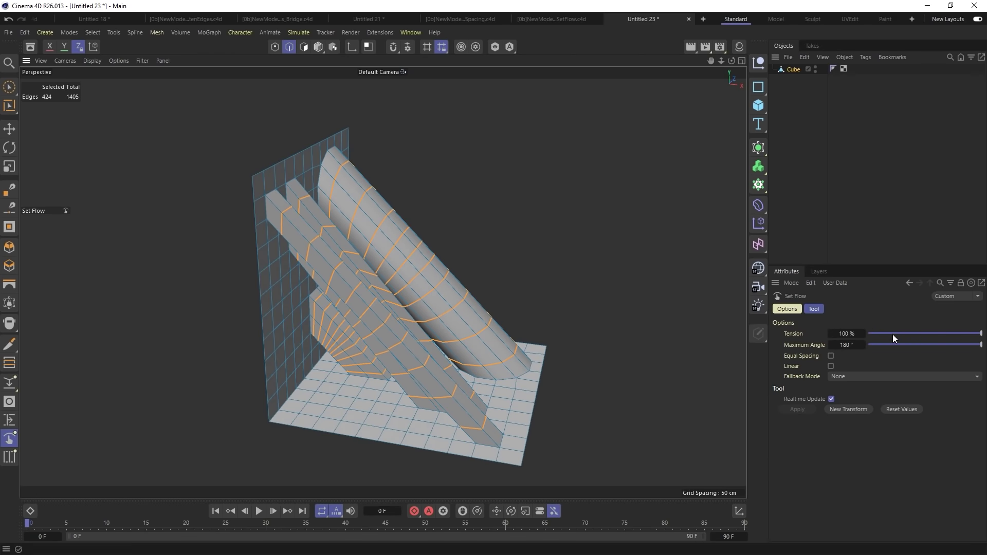
pyautogui.moveTo(958, 340)
pyautogui.mouseDown()
pyautogui.moveTo(873, 345)
pyautogui.moveTo(982, 344)
pyautogui.moveTo(862, 348)
pyautogui.moveTo(956, 348)
pyautogui.mouseUp()
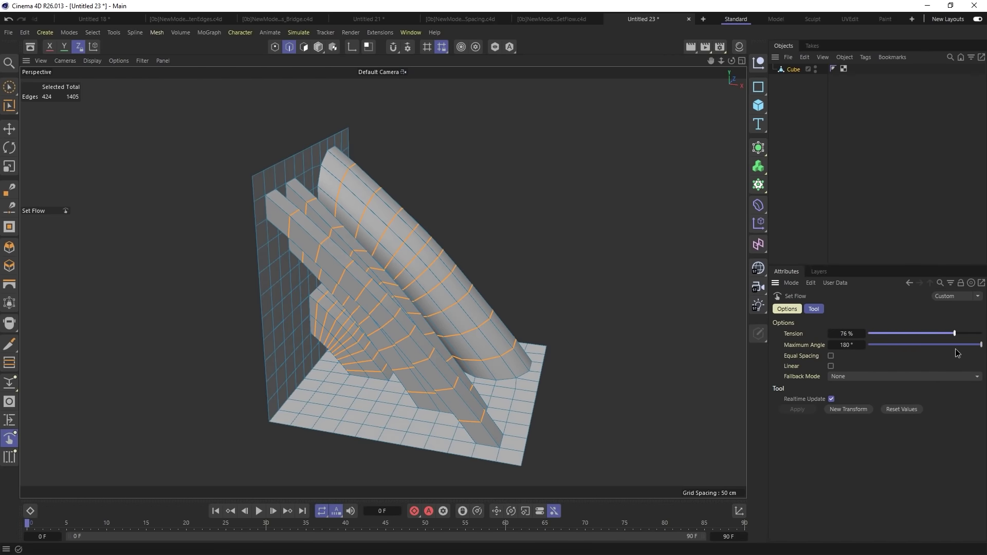
# Step: Set the fallback mode to Edge and the tension to 100%, and check the resulting curvature from the side
pyautogui.click(869, 379)
pyautogui.click(850, 397)
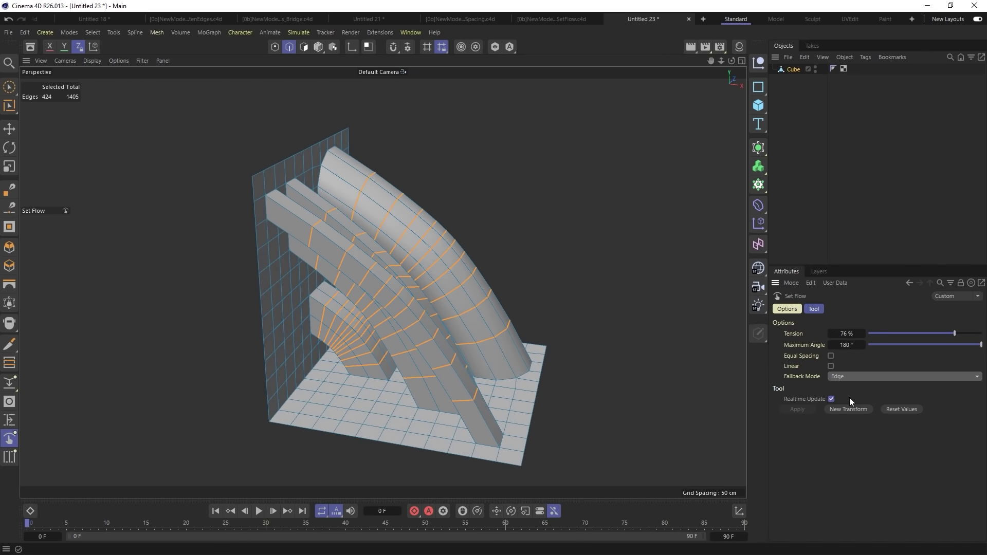
pyautogui.moveTo(945, 337); pyautogui.dragTo(982, 340)
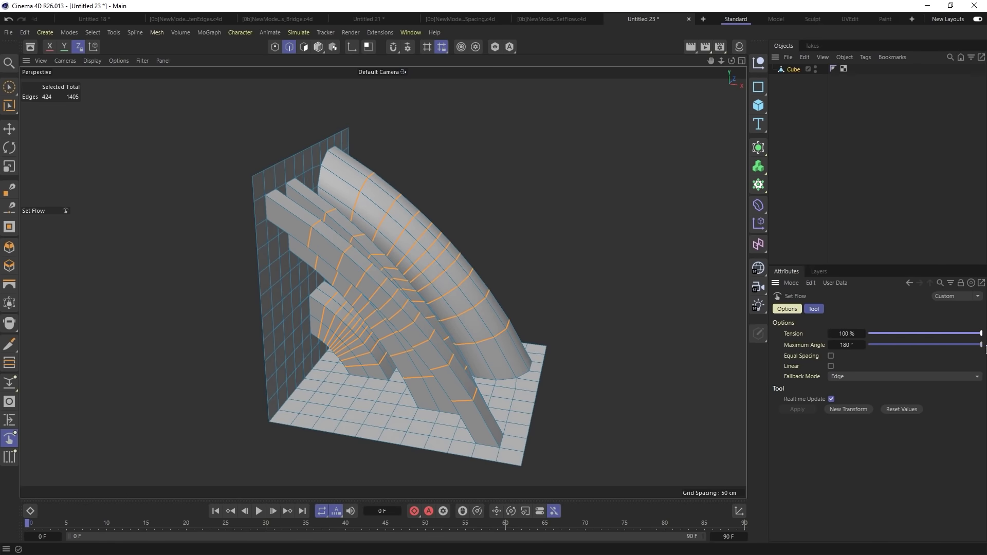
pyautogui.keyDown('alt'); pyautogui.moveTo(632, 293); pyautogui.dragTo(457, 239); pyautogui.keyUp('alt')
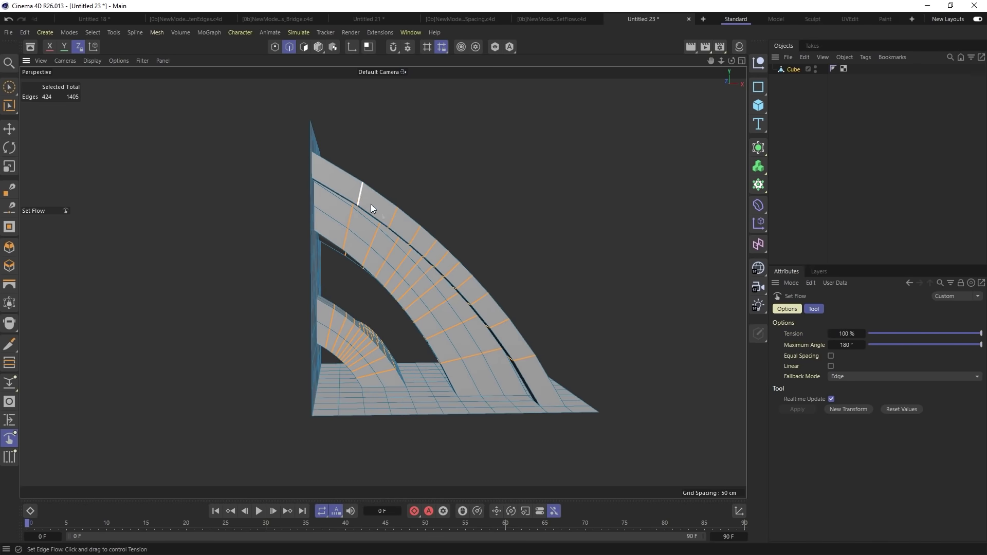
pyautogui.keyDown('alt'); pyautogui.moveTo(615, 268); pyautogui.dragTo(527, 304); pyautogui.keyUp('alt')
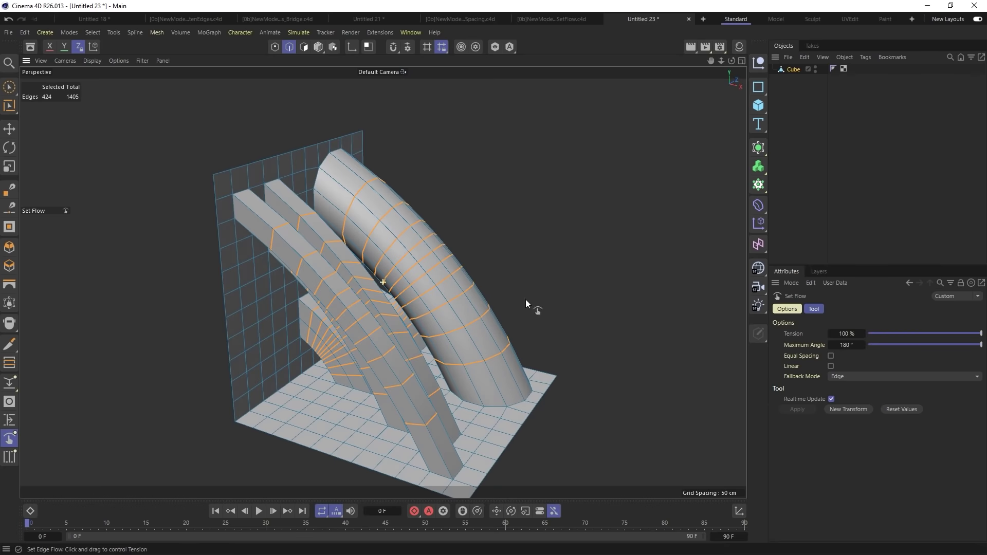
# Step: Enable Equal Spacing for the flow, and toggle the Linear option on and back off
pyautogui.click(831, 357)
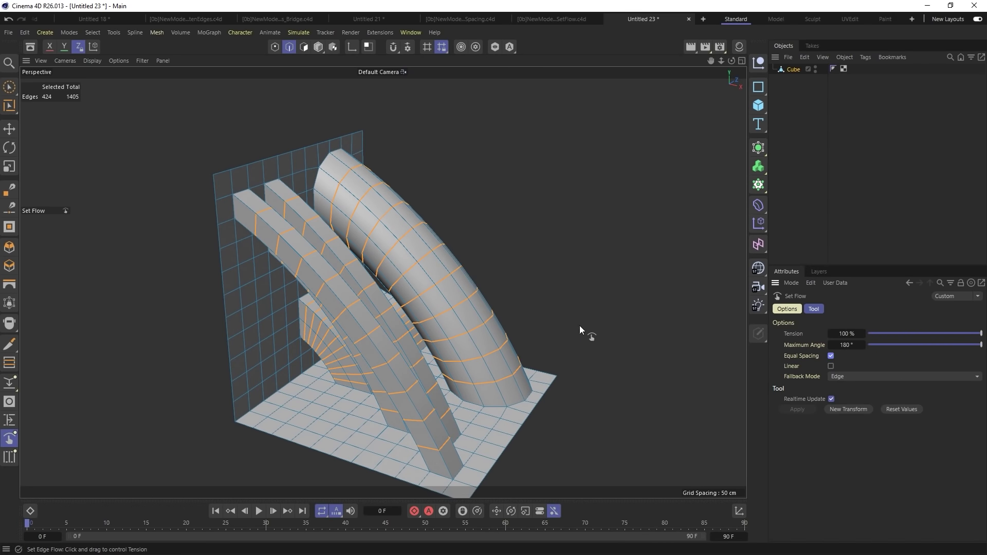
pyautogui.click(831, 366)
pyautogui.click(831, 367)
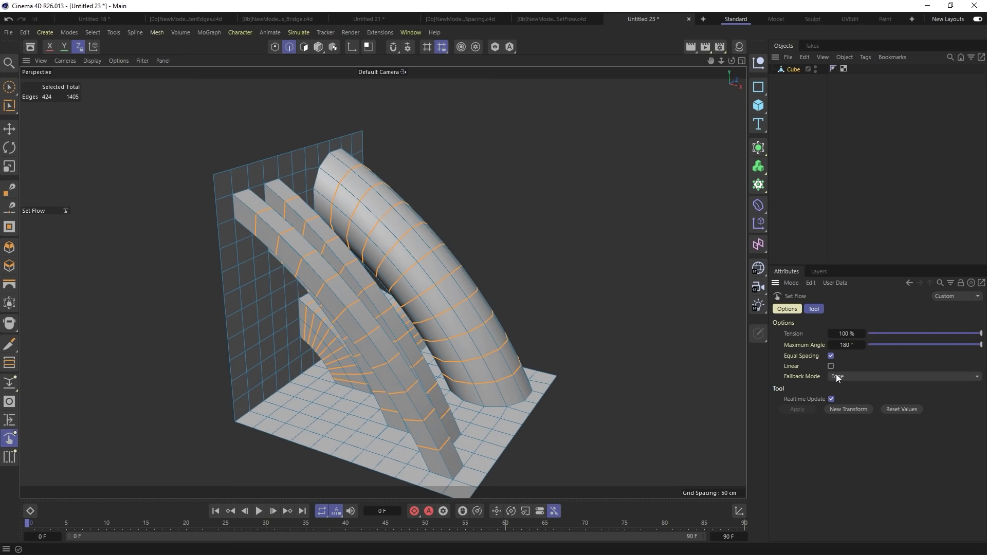
# Step: Try the Normal fallback mode at 100% tension, and reduce the tension to 0%
pyautogui.click(841, 376)
pyautogui.click(850, 412)
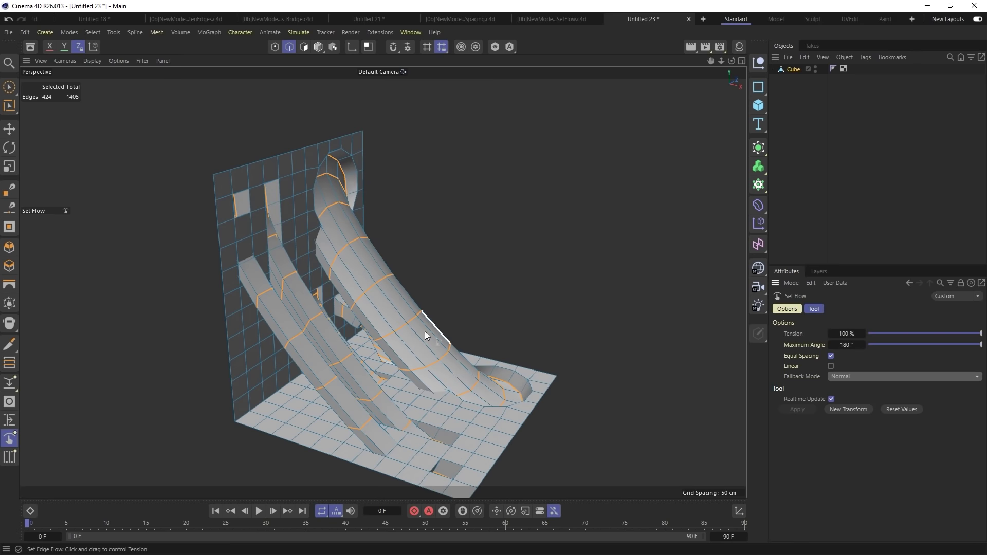
pyautogui.moveTo(432, 336); pyautogui.dragTo(415, 323)
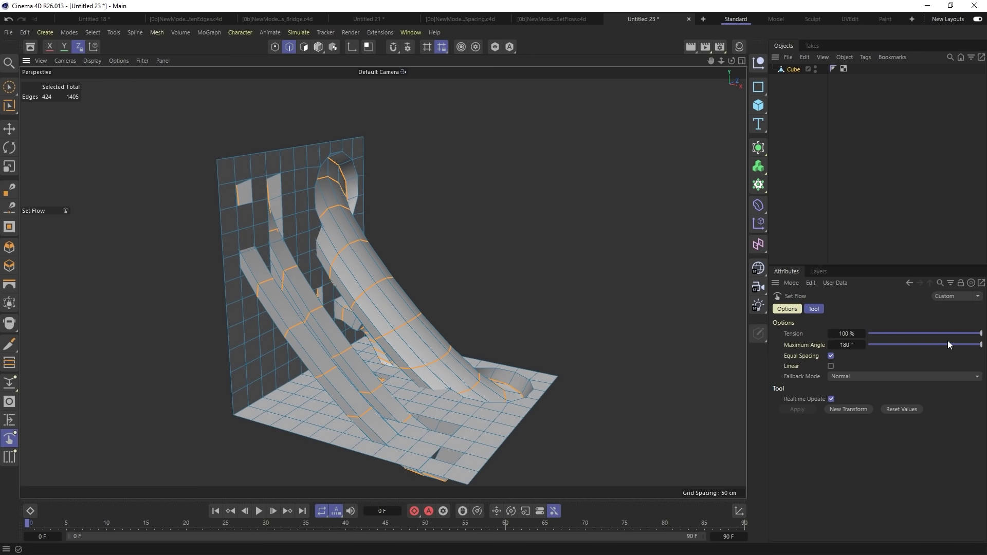
pyautogui.moveTo(948, 340); pyautogui.dragTo(855, 361)
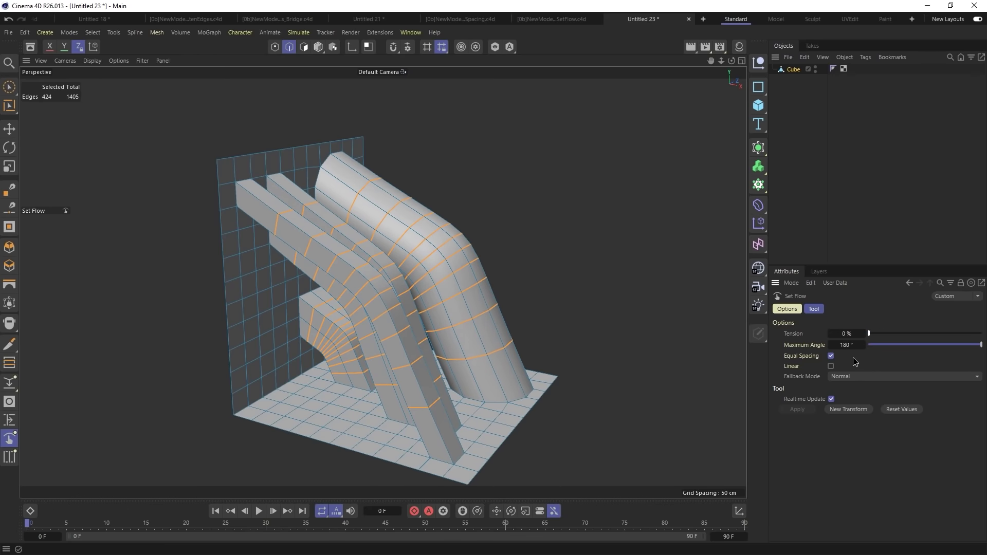
# Step: Straighten the selected loops with the Equal Spacing tool, and reapply Set Flow with 100% tension and the Edge fallback mode
pyautogui.rightClick(455, 272)
pyautogui.click(477, 469)
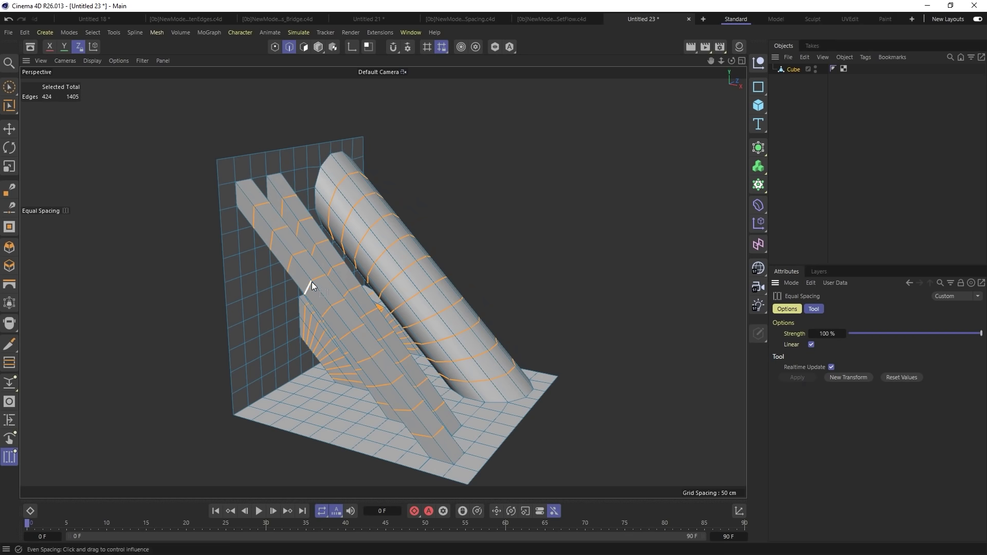
pyautogui.rightClick(548, 313)
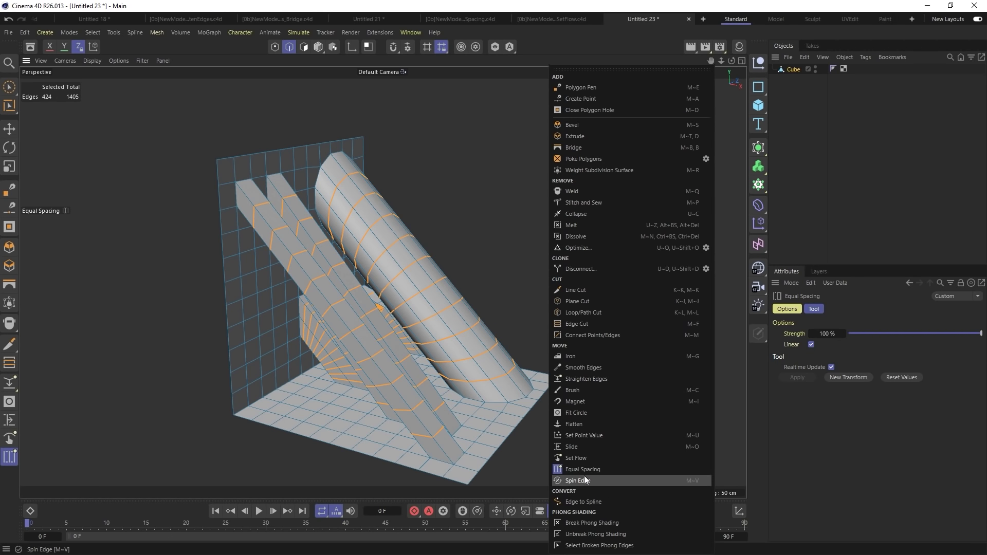
pyautogui.click(577, 458)
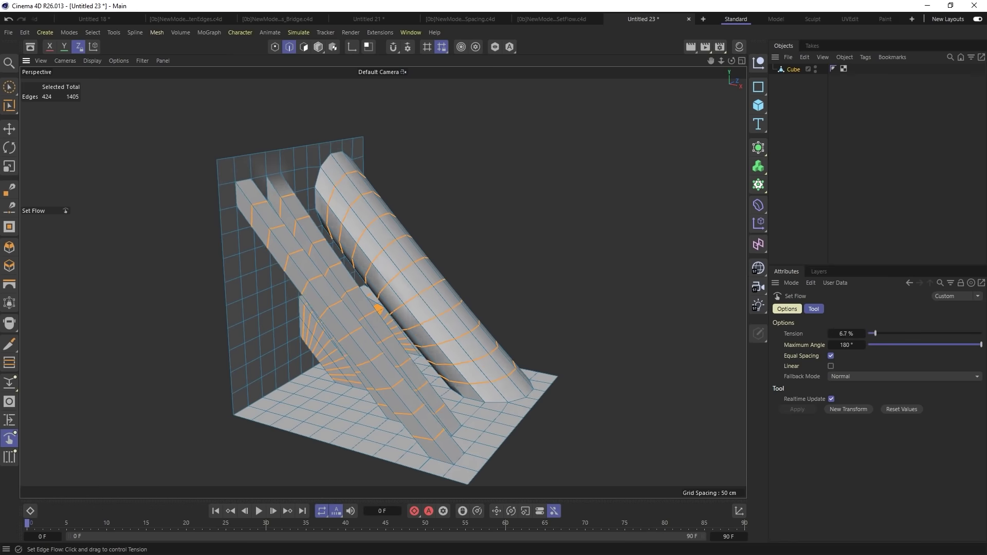
pyautogui.moveTo(887, 335); pyautogui.dragTo(982, 333)
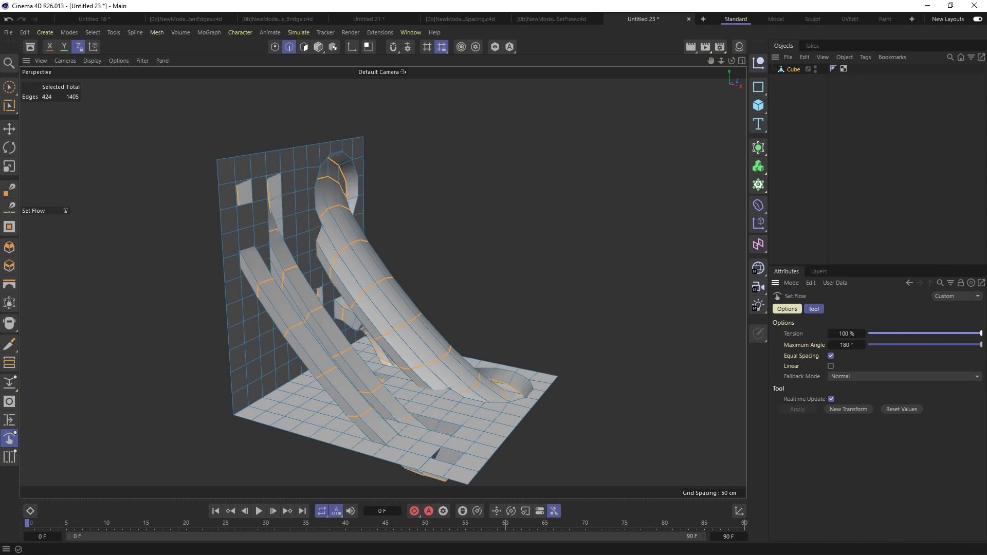
pyautogui.click(873, 377)
pyautogui.click(872, 400)
# Step: Examine the curved bridges from several sides, including a close view of the edge spacing on the small arches
pyautogui.moveTo(446, 277); pyautogui.dragTo(379, 205)
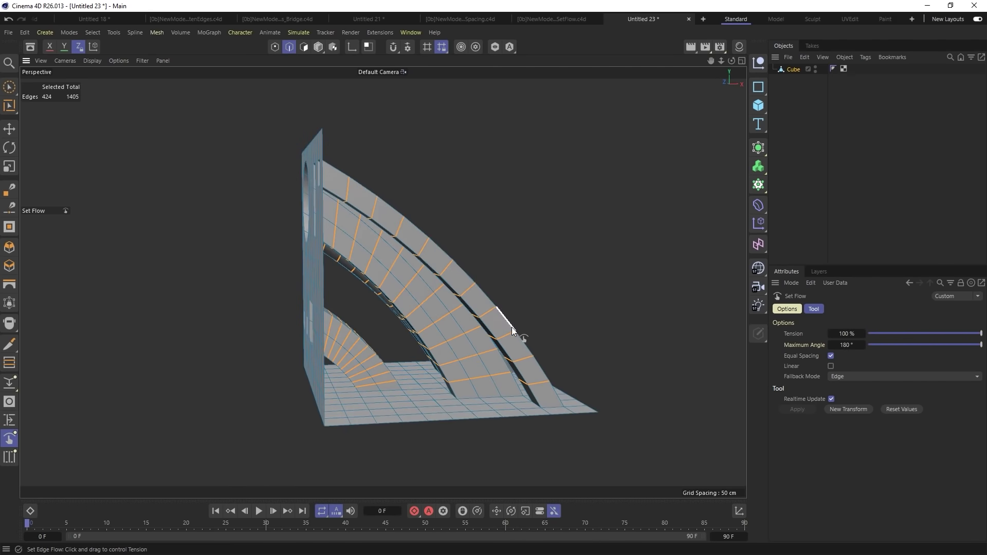
pyautogui.keyDown('alt'); pyautogui.moveTo(511, 327); pyautogui.dragTo(314, 161); pyautogui.keyUp('alt')
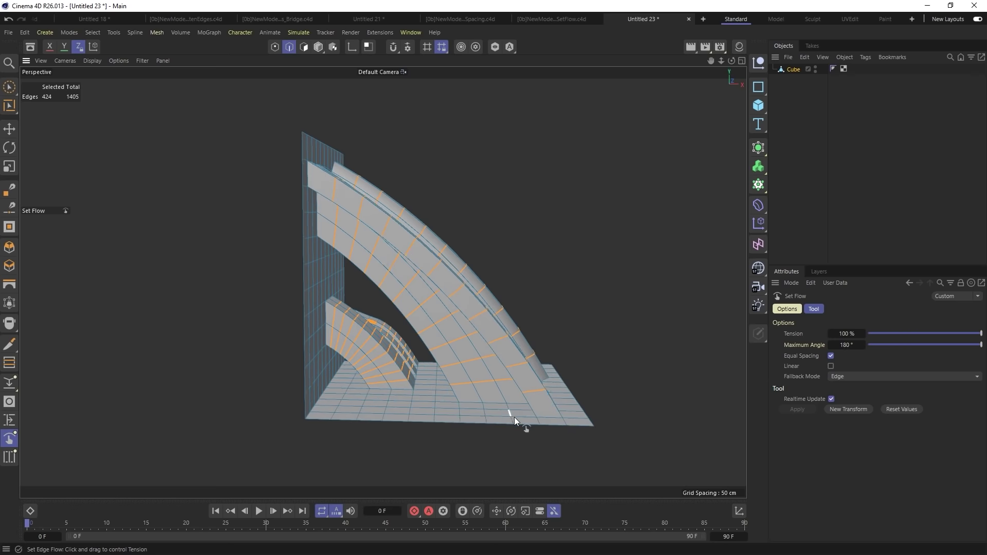
pyautogui.keyDown('alt'); pyautogui.moveTo(529, 373); pyautogui.dragTo(353, 344); pyautogui.keyUp('alt')
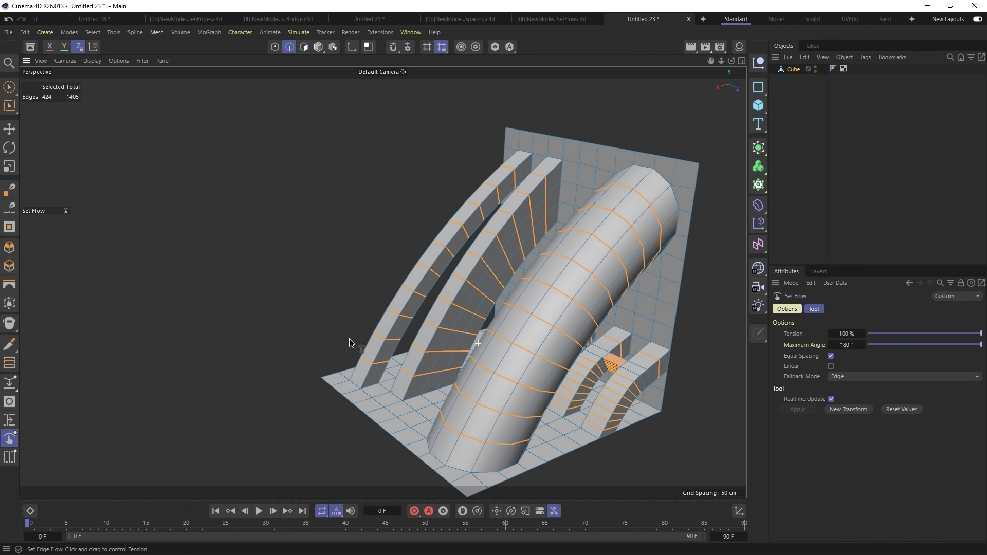
pyautogui.scroll(10, 622, 369)
pyautogui.keyDown('alt'); pyautogui.moveTo(622, 369); pyautogui.dragTo(578, 329); pyautogui.keyUp('alt')
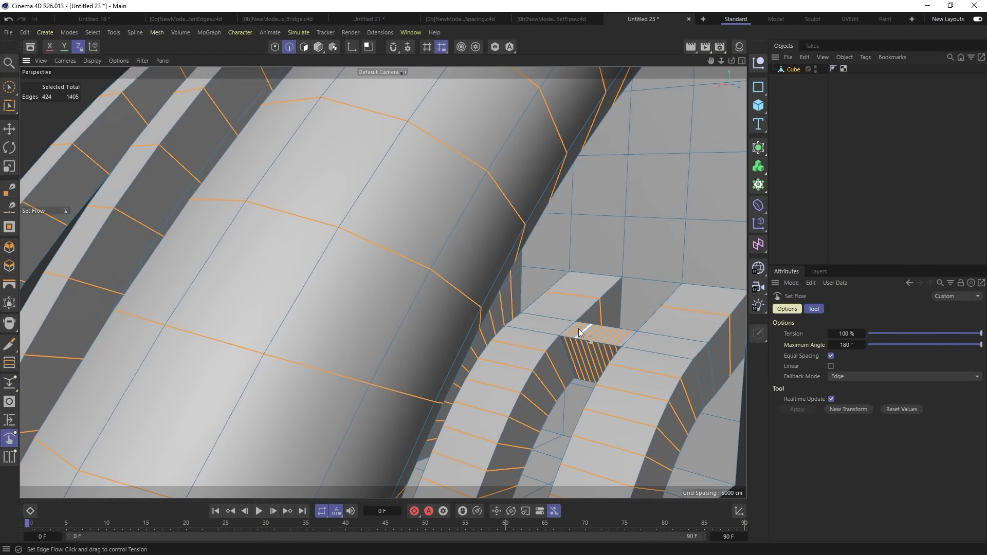
pyautogui.scroll(-10, 591, 335)
pyautogui.keyDown('alt'); pyautogui.moveTo(513, 366); pyautogui.dragTo(569, 360); pyautogui.keyUp('alt')
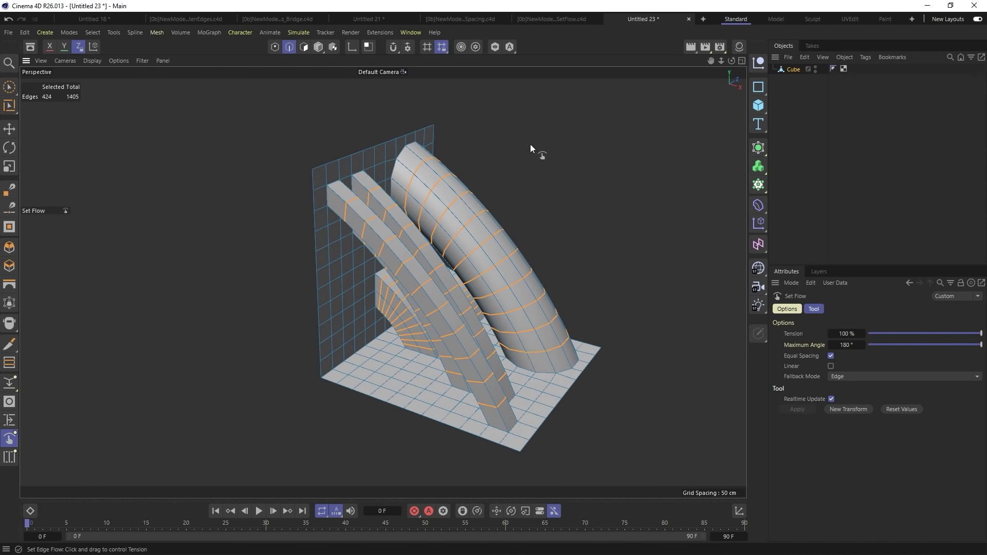
pyautogui.rightClick(428, 191)
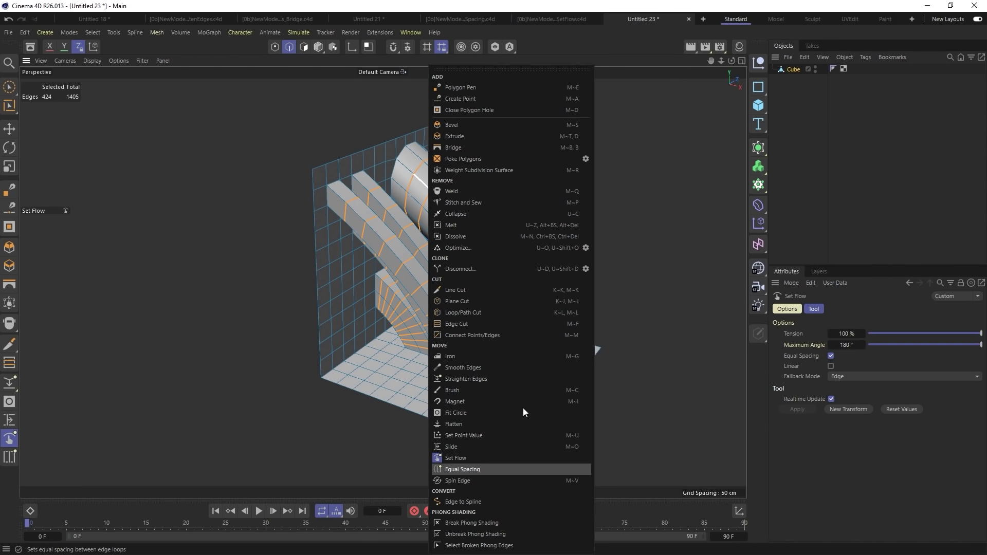
pyautogui.press('Escape')
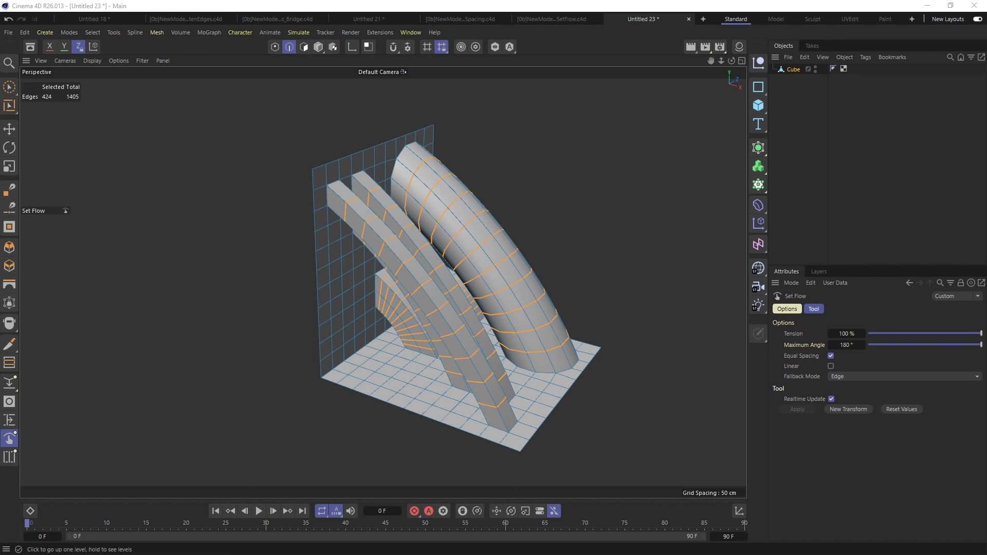
pyautogui.click(940, 282)
pyautogui.moveTo(941, 1); pyautogui.dragTo(246, 233)
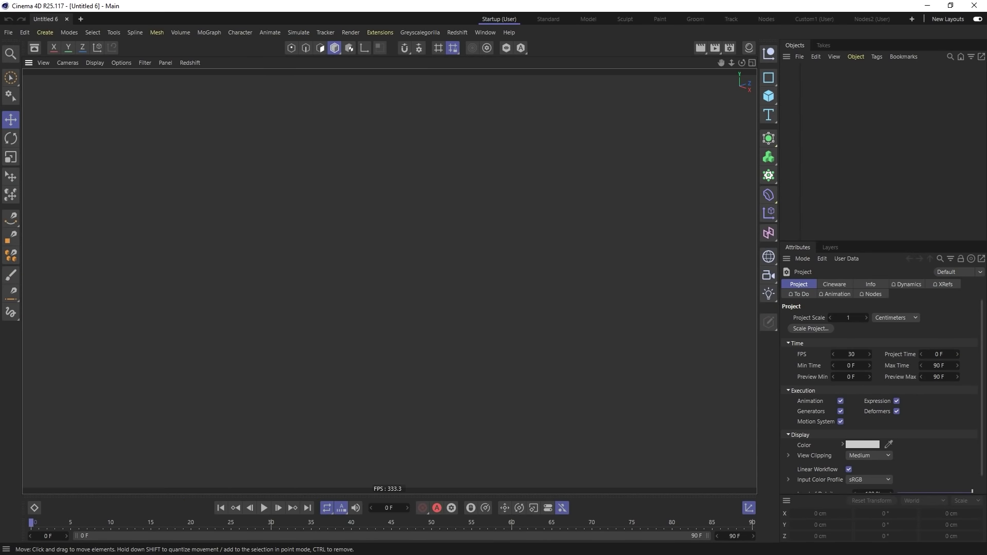
# Step: Import the Illustrator file 31LooseKeys.ai as a vector object at a scale of 1 centimeter
pyautogui.moveTo(457, 317); pyautogui.dragTo(246, 248)
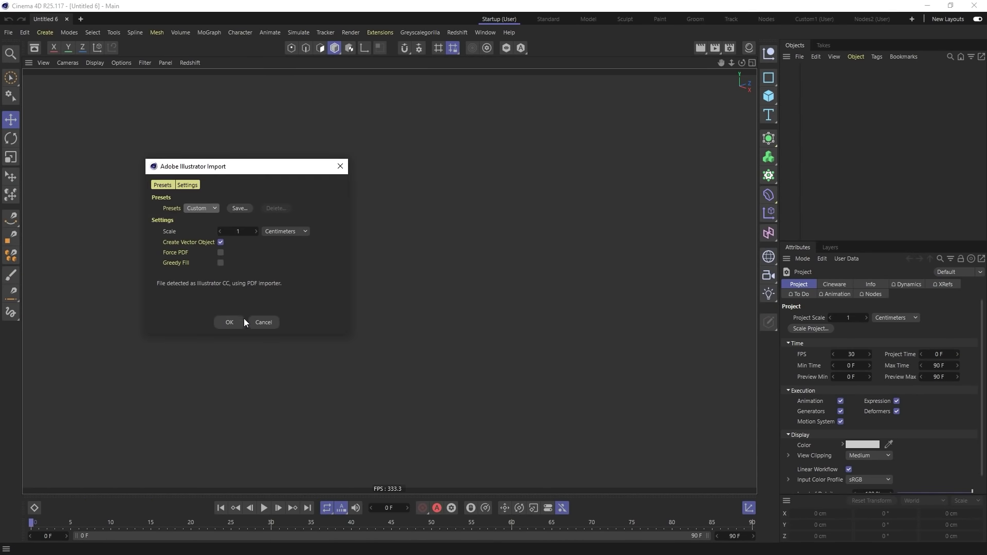
pyautogui.click(230, 323)
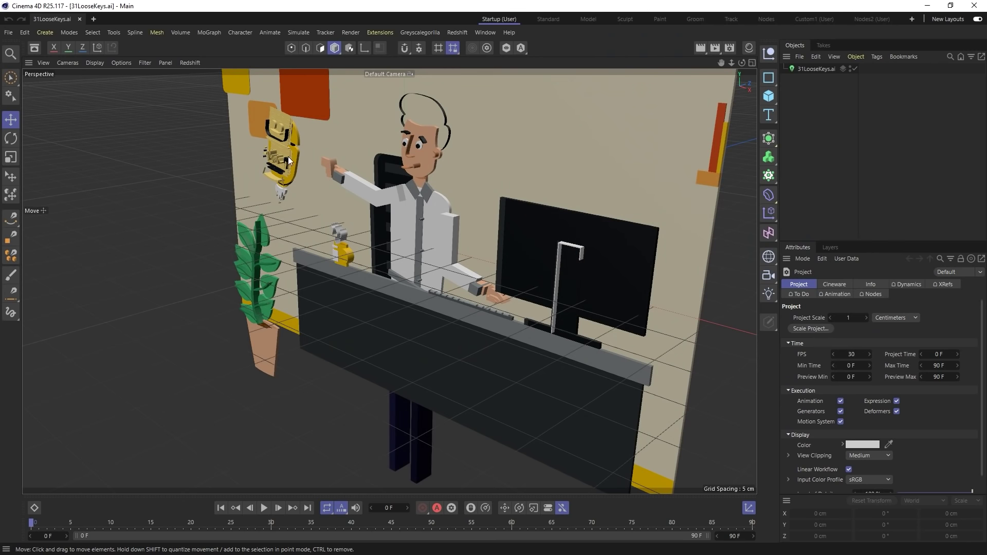
# Step: Examine the imported artwork from the front and side, focusing on the extruded layers of the floating robot
pyautogui.scroll(3, 335, 136)
pyautogui.keyDown('alt'); pyautogui.moveTo(303, 149); pyautogui.dragTo(359, 143); pyautogui.keyUp('alt')
pyautogui.scroll(2, 341, 252)
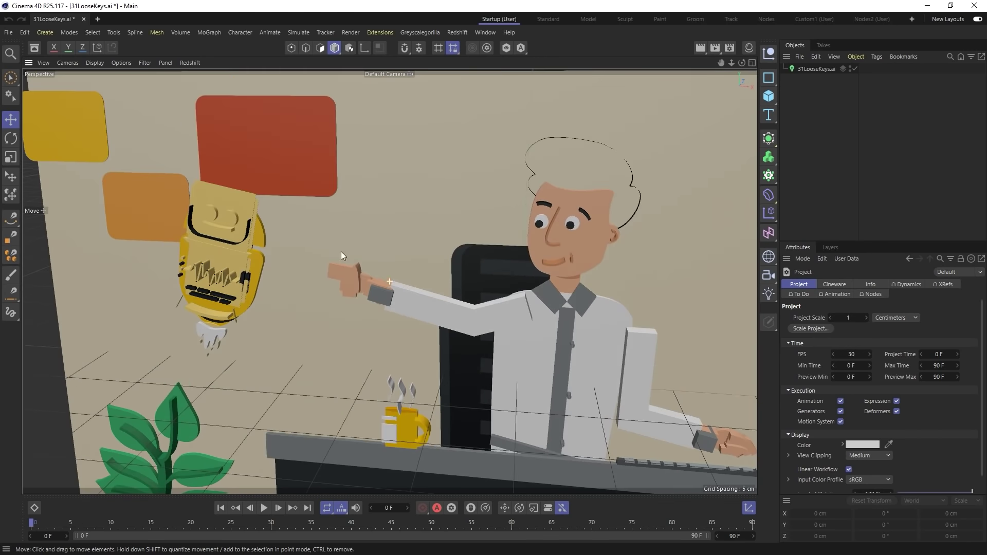
pyautogui.keyDown('alt'); pyautogui.moveTo(224, 254); pyautogui.dragTo(205, 130); pyautogui.keyUp('alt')
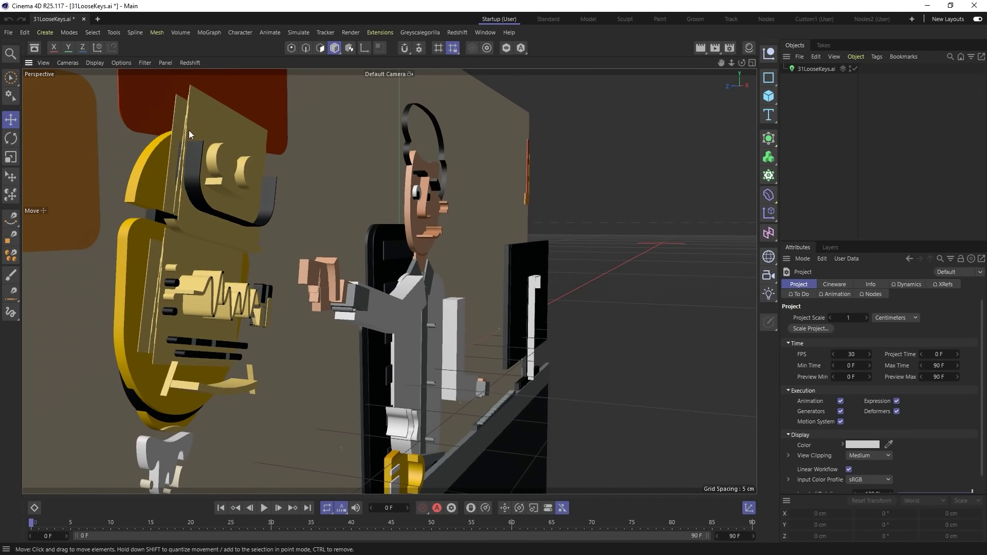
pyautogui.keyDown('alt'); pyautogui.moveTo(193, 257); pyautogui.dragTo(159, 183); pyautogui.keyUp('alt')
pyautogui.keyDown('alt'); pyautogui.moveTo(227, 138); pyautogui.dragTo(197, 216); pyautogui.keyUp('alt')
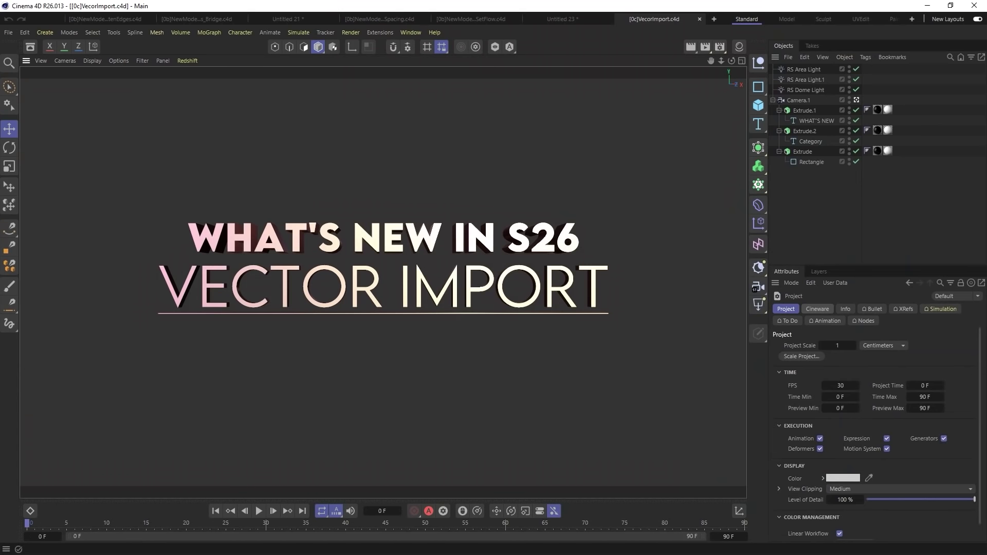
# Step: Import 31LooseKeys.ai as a vector object in Cinema 4D R26 and examine the robot and the man up close
pyautogui.moveTo(986, 339); pyautogui.dragTo(251, 173)
pyautogui.click(233, 247)
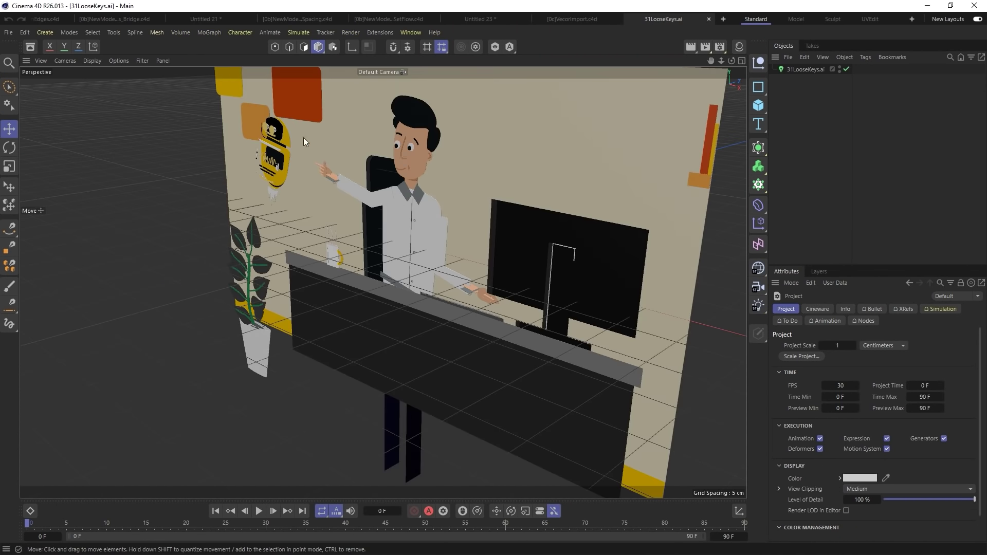
pyautogui.keyDown('alt'); pyautogui.moveTo(303, 137); pyautogui.dragTo(349, 137); pyautogui.keyUp('alt')
pyautogui.keyDown('alt'); pyautogui.moveTo(260, 150); pyautogui.dragTo(333, 134, button='right'); pyautogui.keyUp('alt')
pyautogui.keyDown('alt'); pyautogui.moveTo(332, 134); pyautogui.dragTo(259, 173, button='middle'); pyautogui.keyUp('alt')
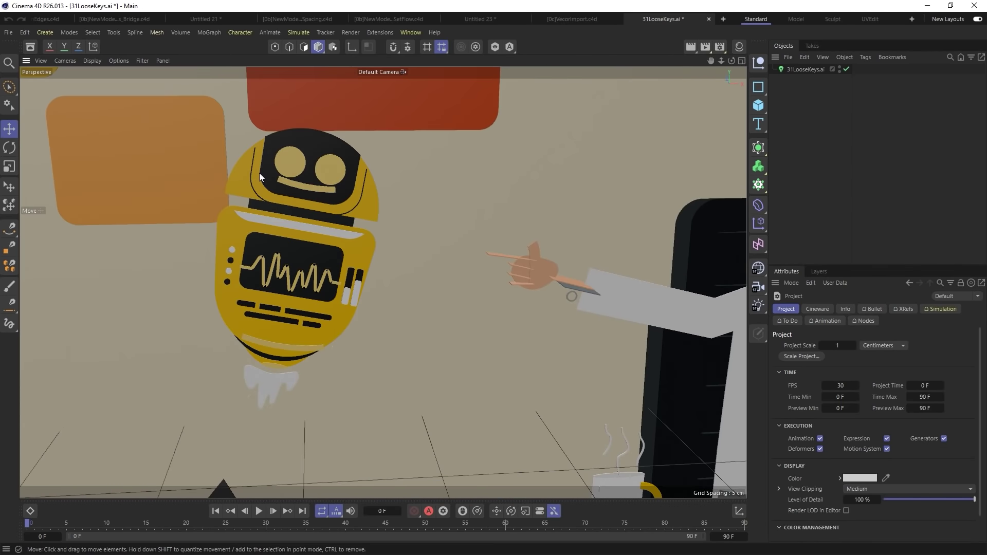
pyautogui.keyDown('alt'); pyautogui.moveTo(601, 232); pyautogui.dragTo(546, 252, button='right'); pyautogui.keyUp('alt')
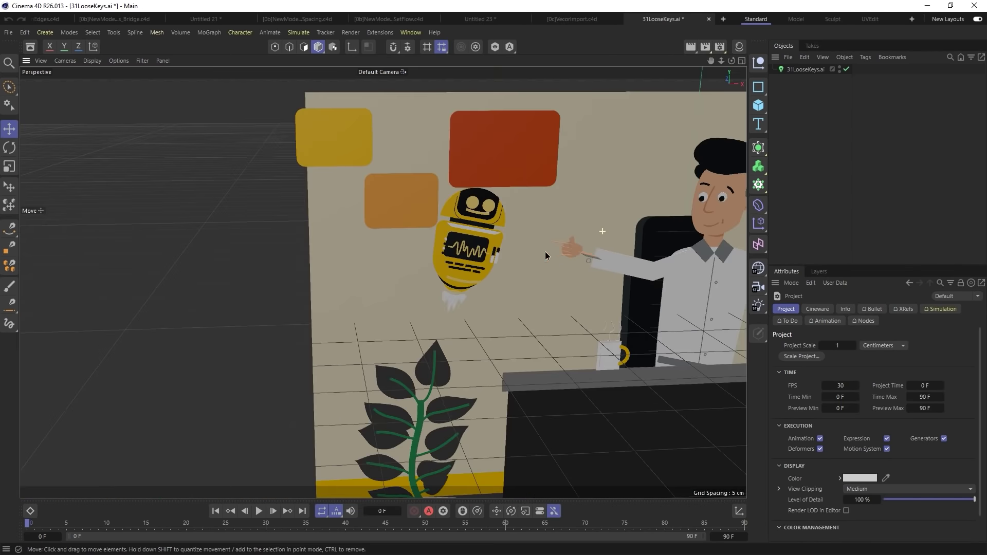
pyautogui.keyDown('alt'); pyautogui.moveTo(545, 252); pyautogui.dragTo(347, 294, button='middle'); pyautogui.keyUp('alt')
# Step: Show the material list and create materials from the 31LooseKeys.ai vector import object
pyautogui.click(805, 69)
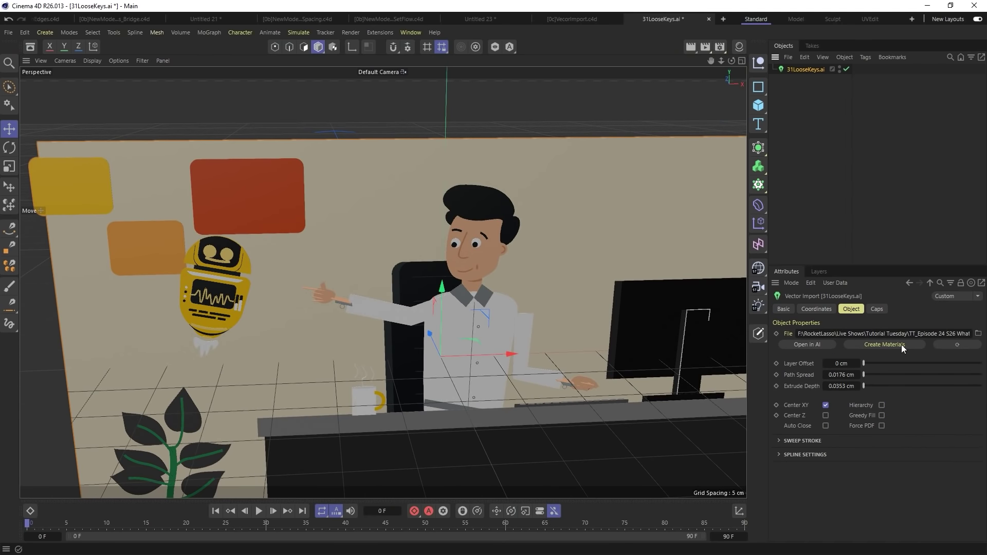
pyautogui.click(739, 46)
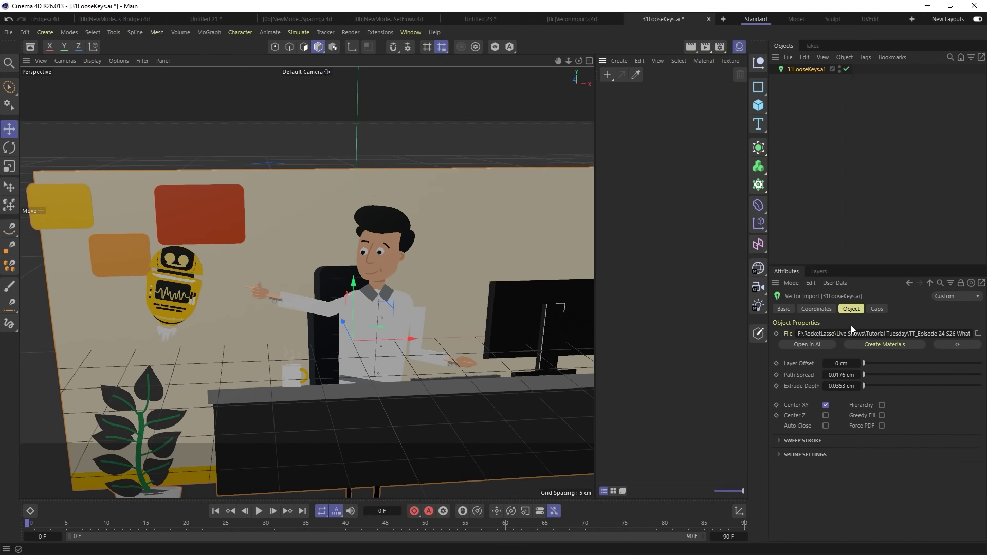
pyautogui.click(878, 344)
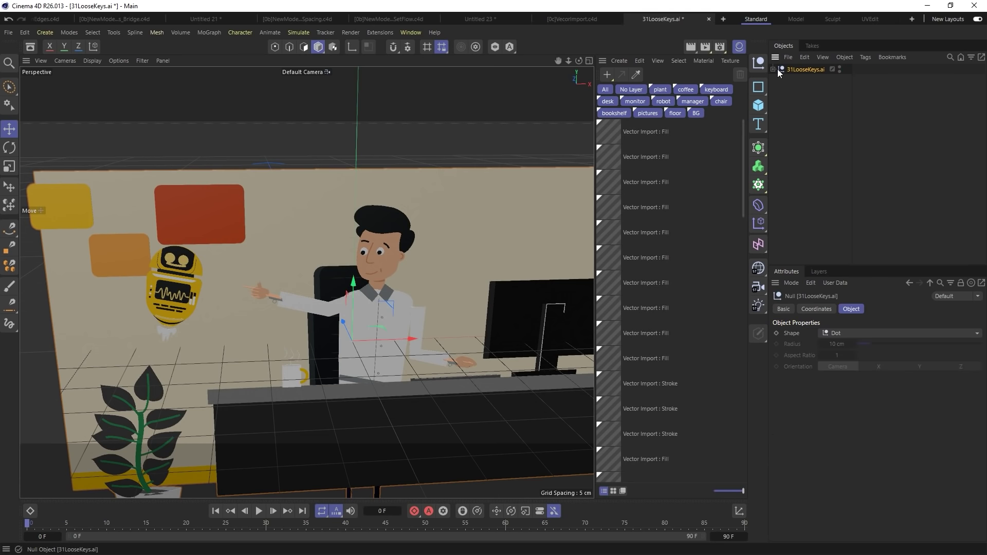
# Step: Convert the vector import object into editable objects, and inspect the basic properties of the plant's Fill and Stroke objects
pyautogui.press('c')
pyautogui.click(809, 101)
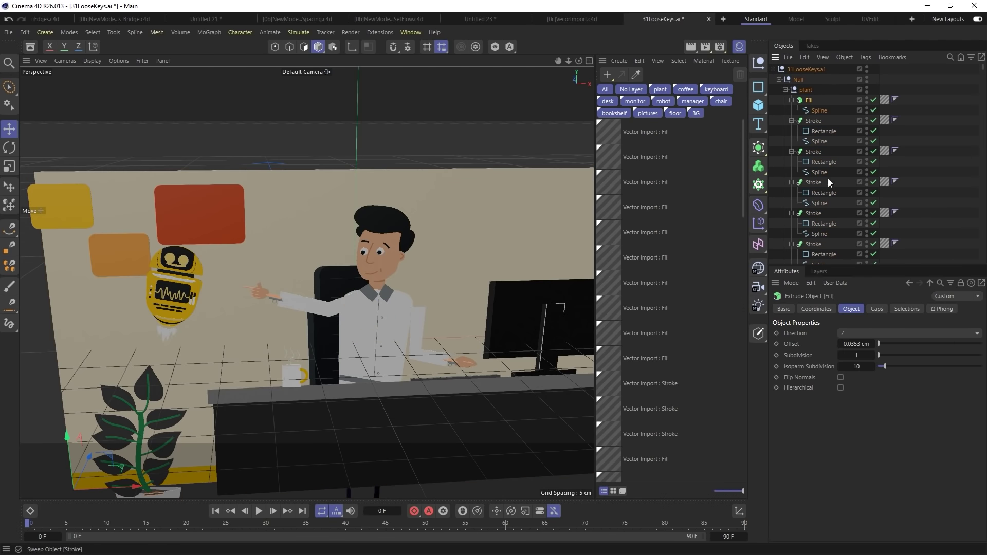
pyautogui.click(789, 310)
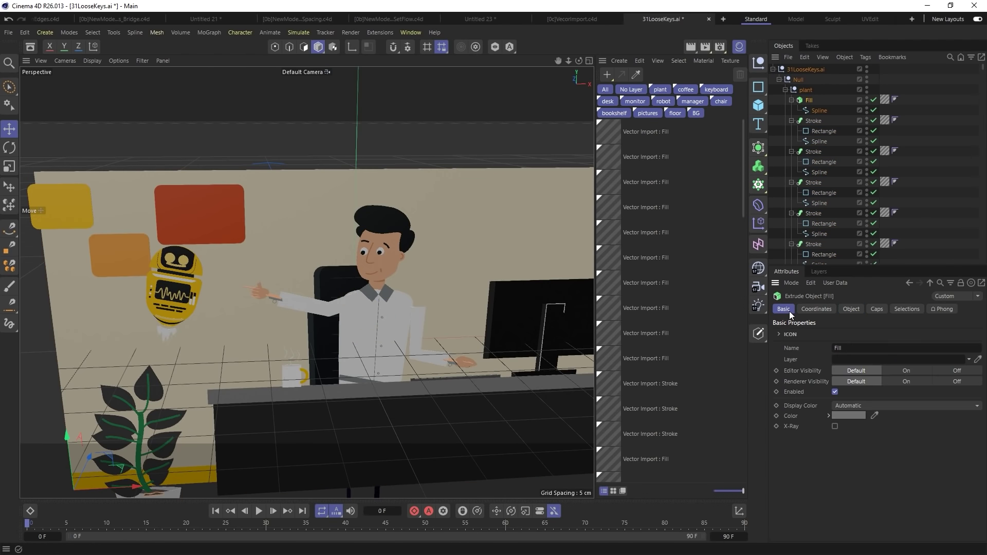
pyautogui.click(814, 182)
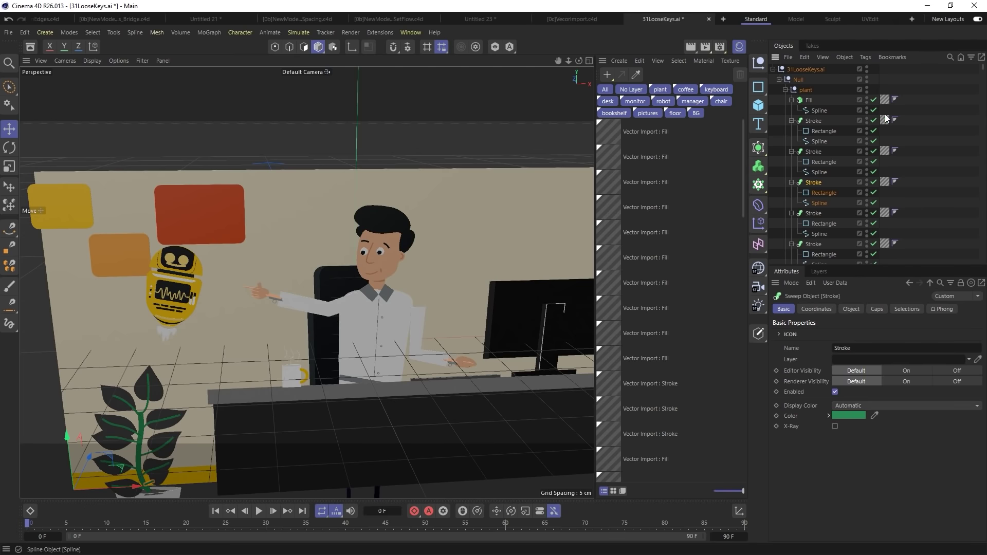
pyautogui.click(739, 46)
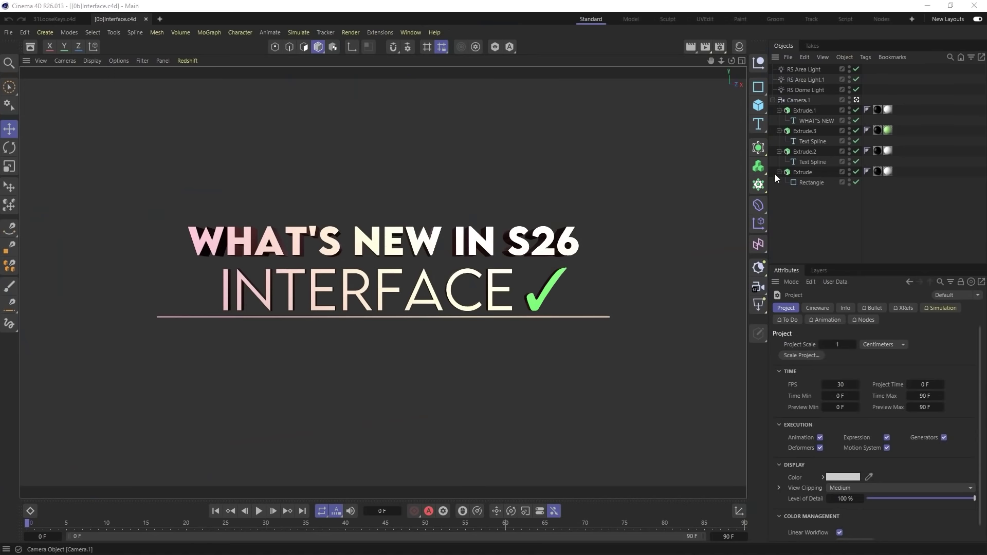
# Step: Switch to the Nodes layout and display the Geometry Modifier operators in the Asset Browser as a compact list
pyautogui.click(882, 19)
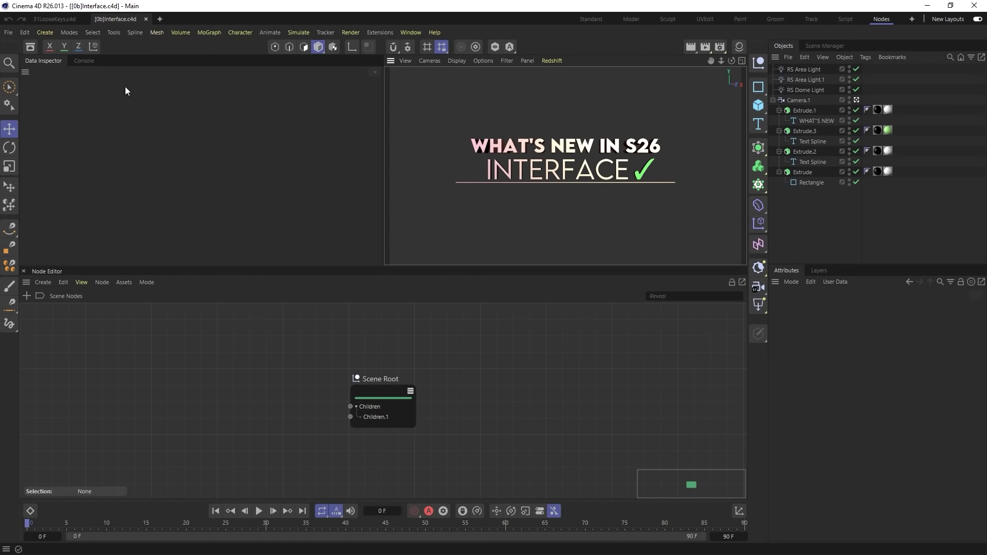
pyautogui.click(30, 50)
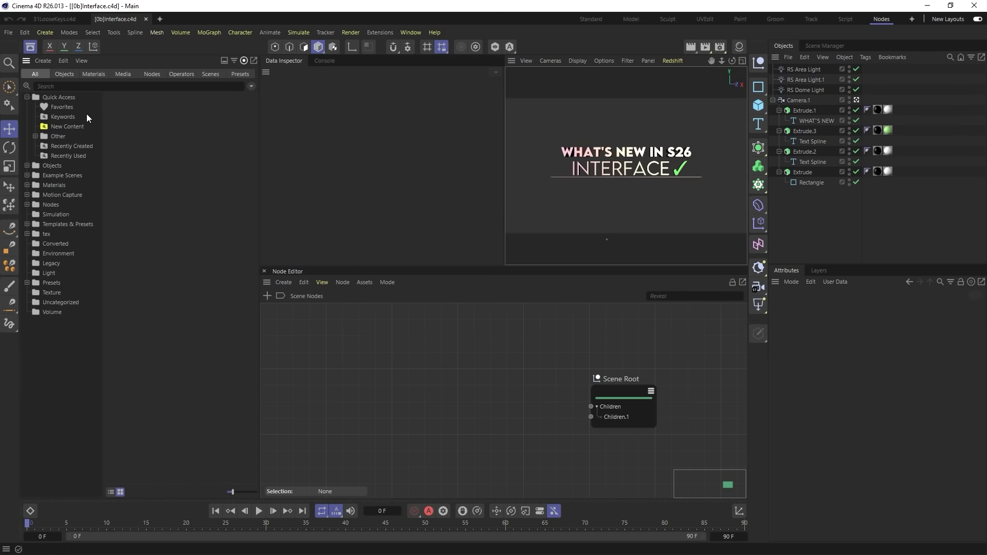
pyautogui.click(181, 75)
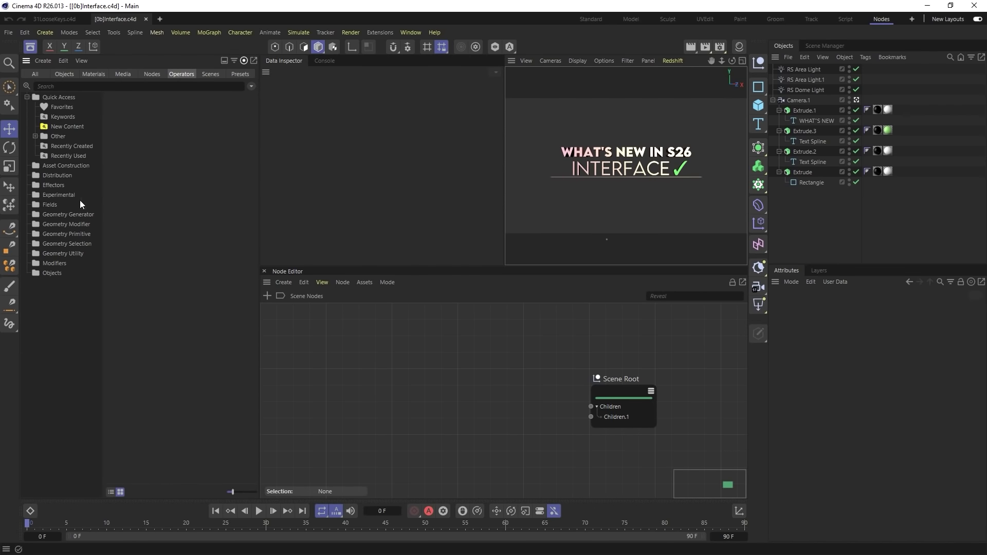
pyautogui.click(85, 227)
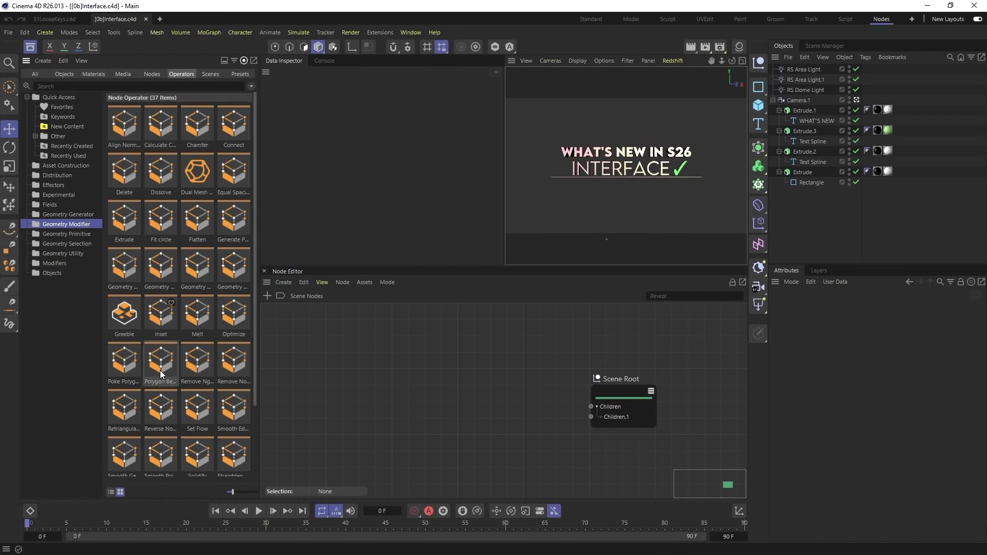
pyautogui.click(114, 492)
pyautogui.moveTo(232, 492); pyautogui.dragTo(219, 494)
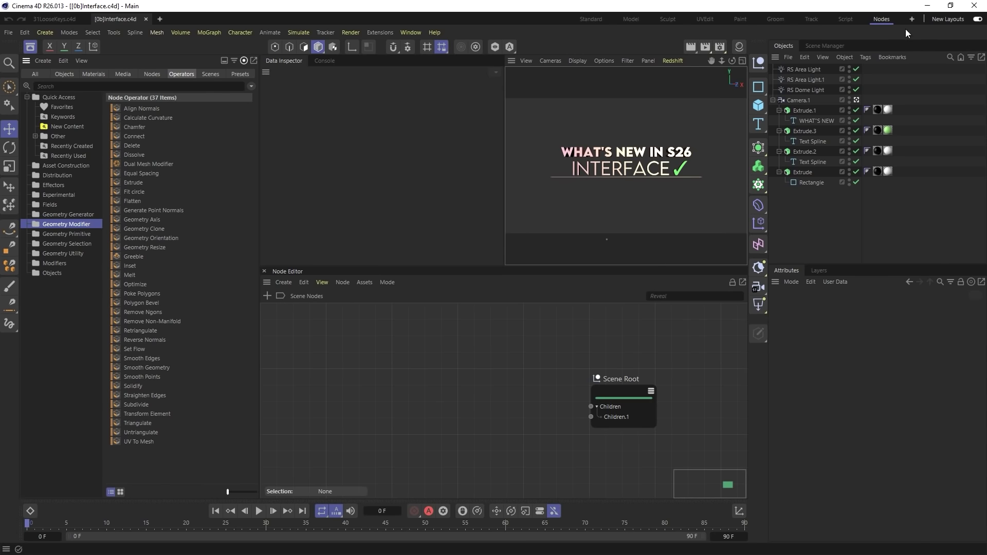
# Step: Save the customized layout under the file name #$08Nodes+.l4d
pyautogui.click(914, 18)
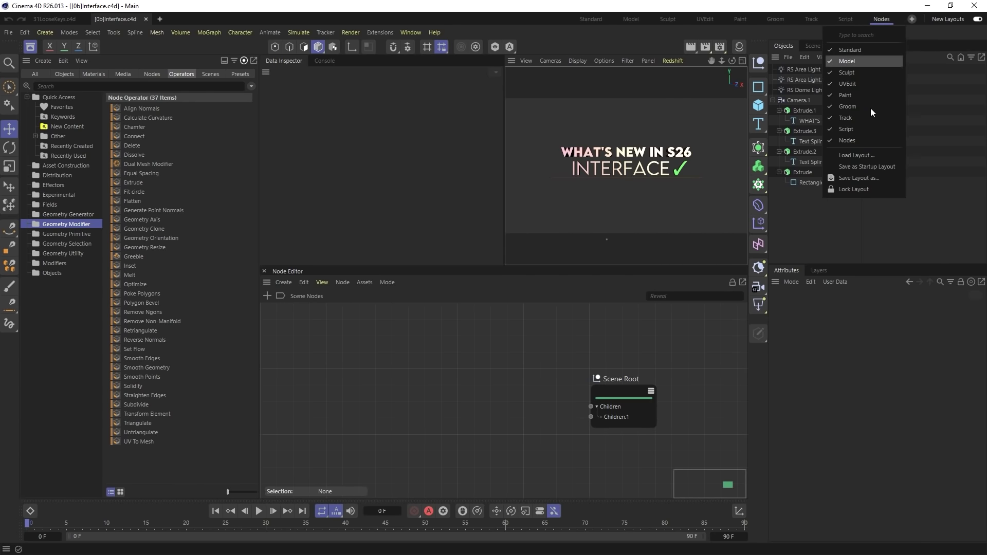
pyautogui.click(853, 178)
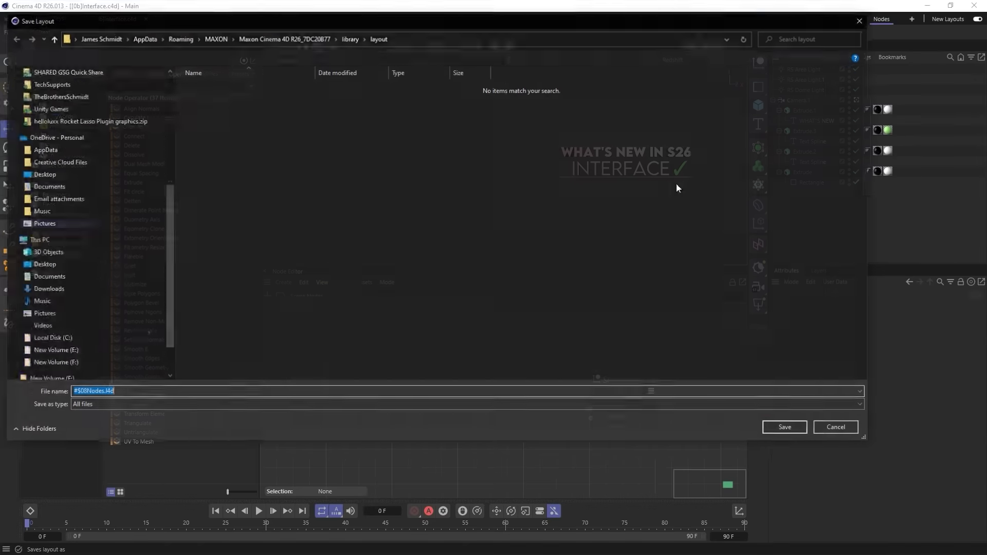
pyautogui.click(104, 393)
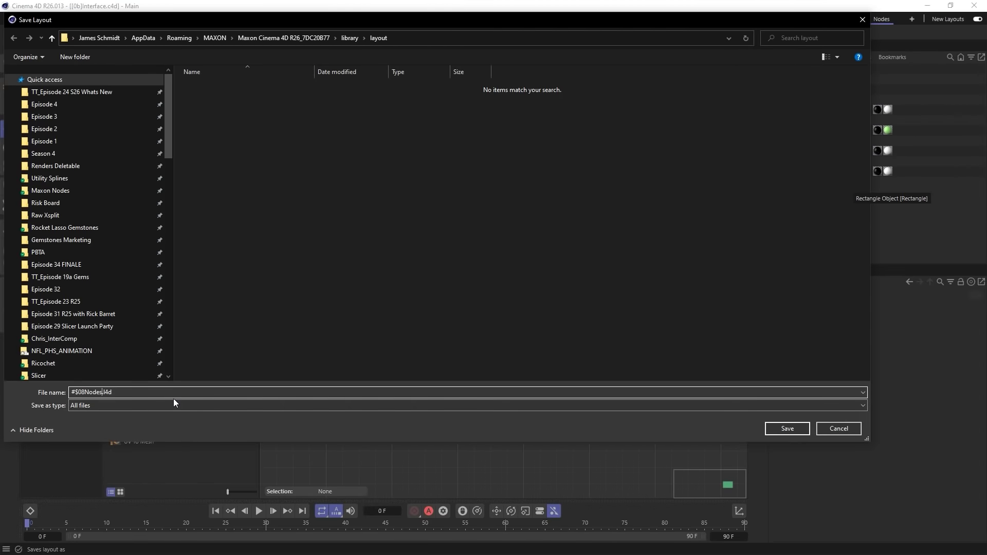
pyautogui.write('+')
pyautogui.click(781, 428)
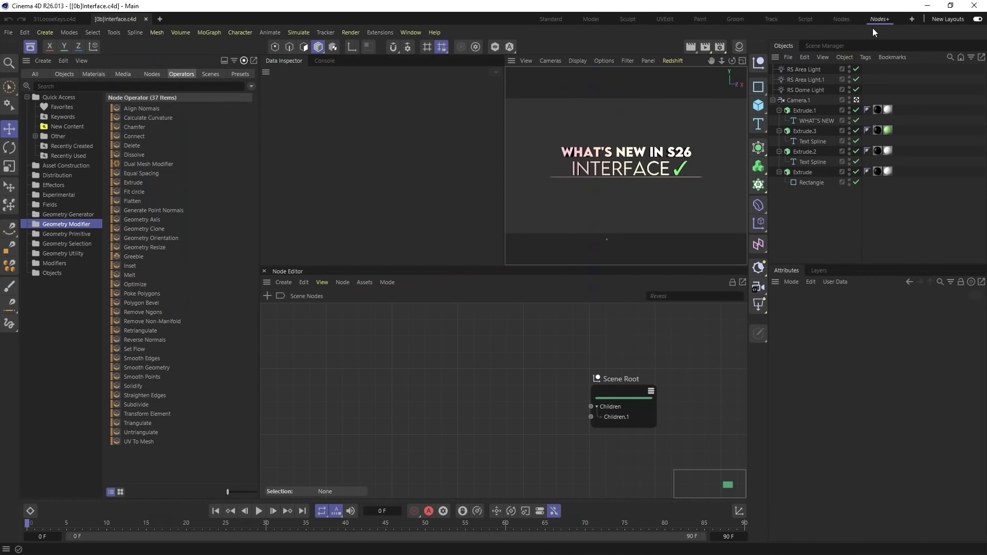
# Step: Reorder the layouts so Nodes+ comes directly after Standard, and activate the Standard layout
pyautogui.moveTo(878, 24); pyautogui.dragTo(548, 29)
pyautogui.click(547, 19)
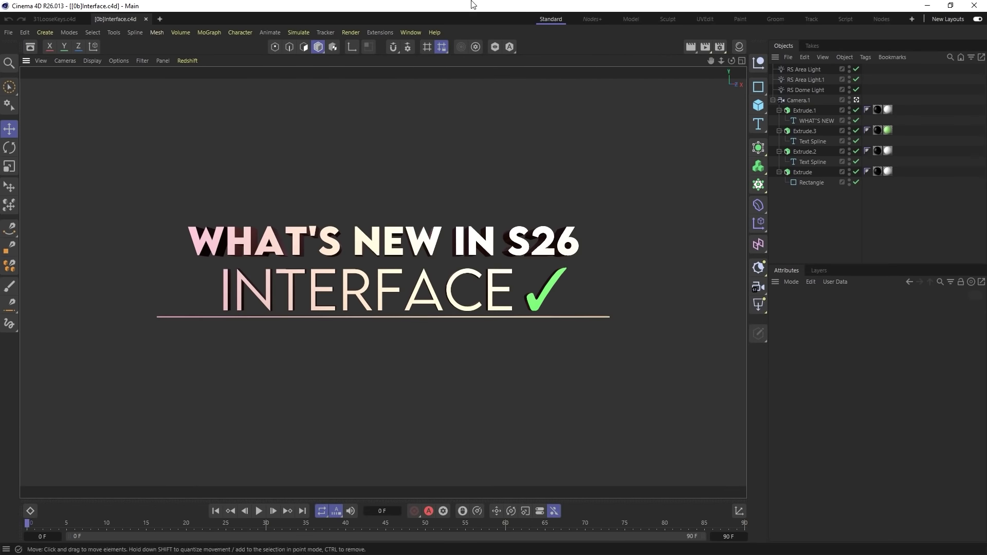
# Step: Open the recent project [0b]NewModelingTools_ZRemesher.c4d from the project's context options and close it again
pyautogui.rightClick(121, 20)
pyautogui.moveTo(143, 93)
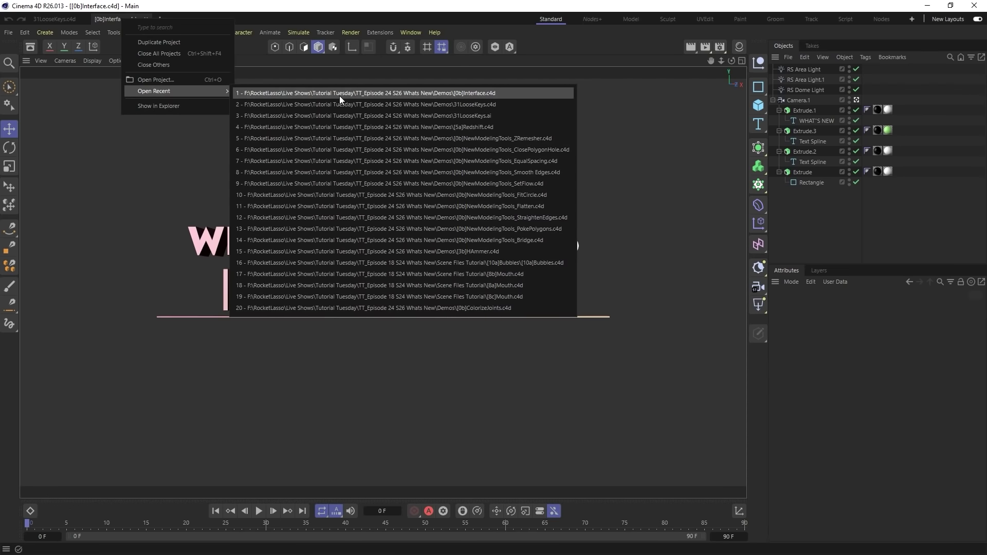
pyautogui.click(360, 139)
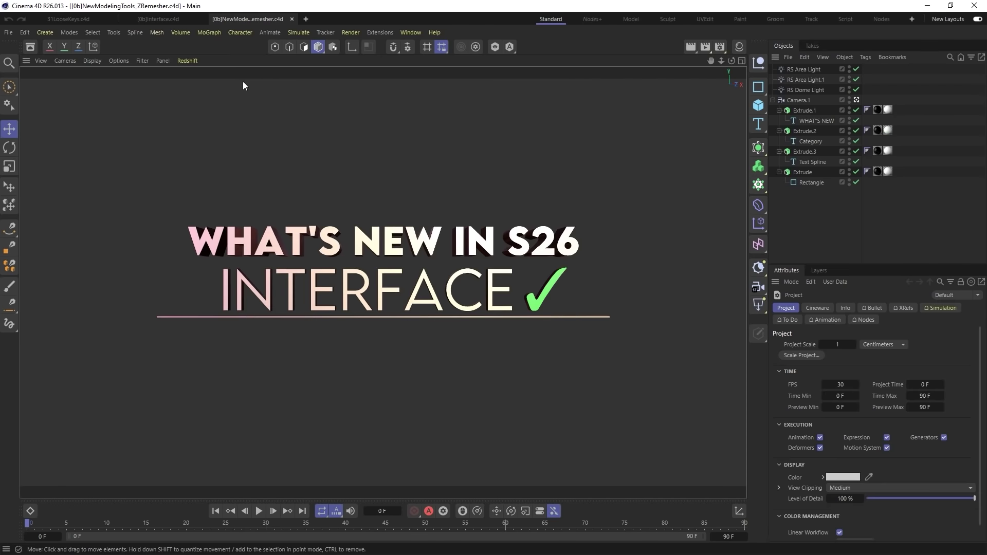
pyautogui.click(292, 20)
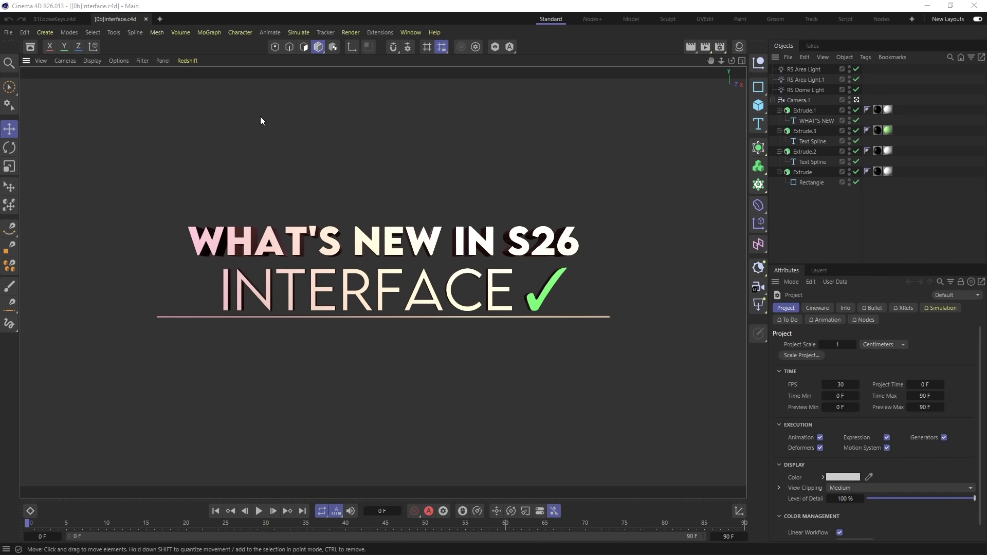
# Step: Open all the [0b]NewModelingTools project files together, from NewModelingTools.c4d through NewModelingTools_ZRemesher.c4d, and close all open projects
pyautogui.hotkey('ctrl', 'o')
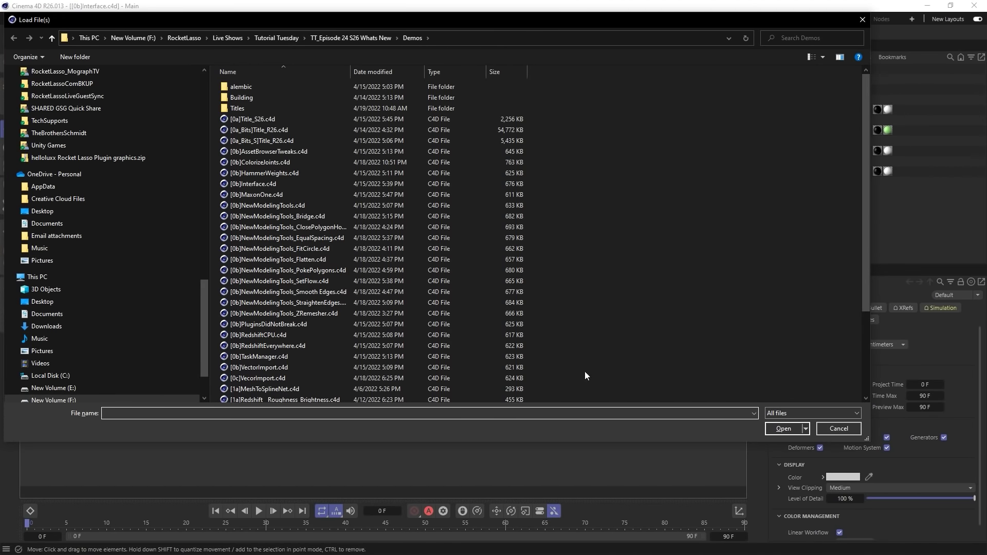
pyautogui.click(305, 205)
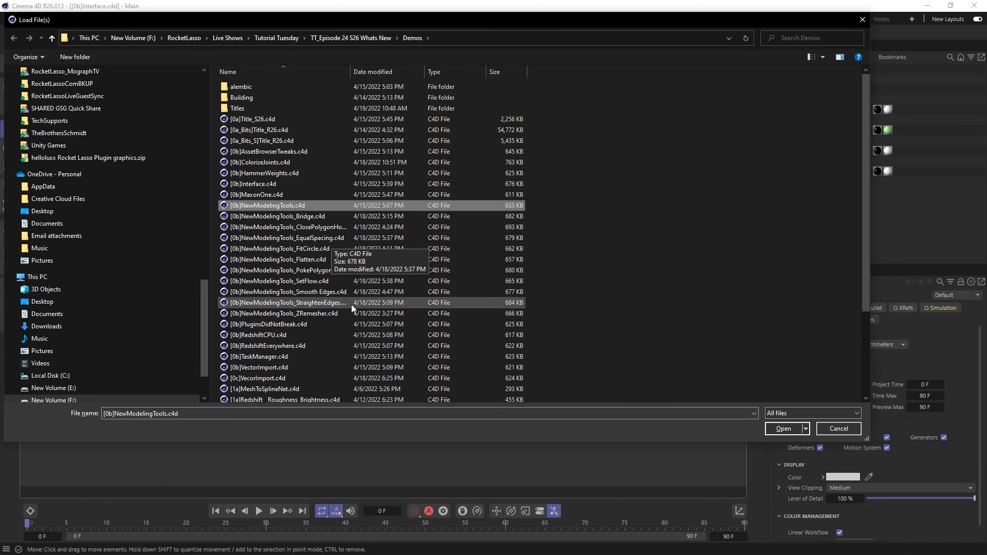
pyautogui.keyDown('shift'); pyautogui.click(317, 313); pyautogui.keyUp('shift')
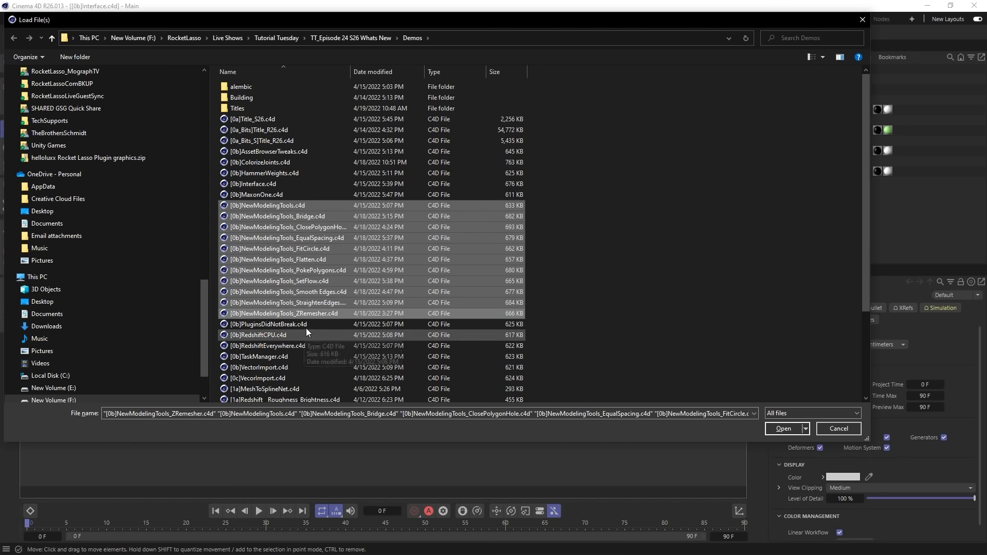
pyautogui.click(787, 430)
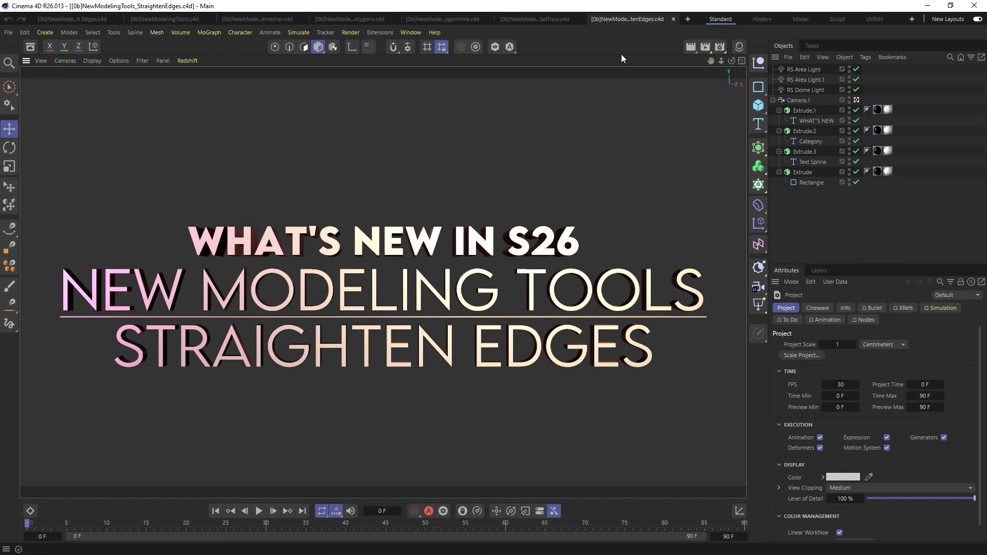
pyautogui.hotkey('ctrl', 'shift', 'F4')
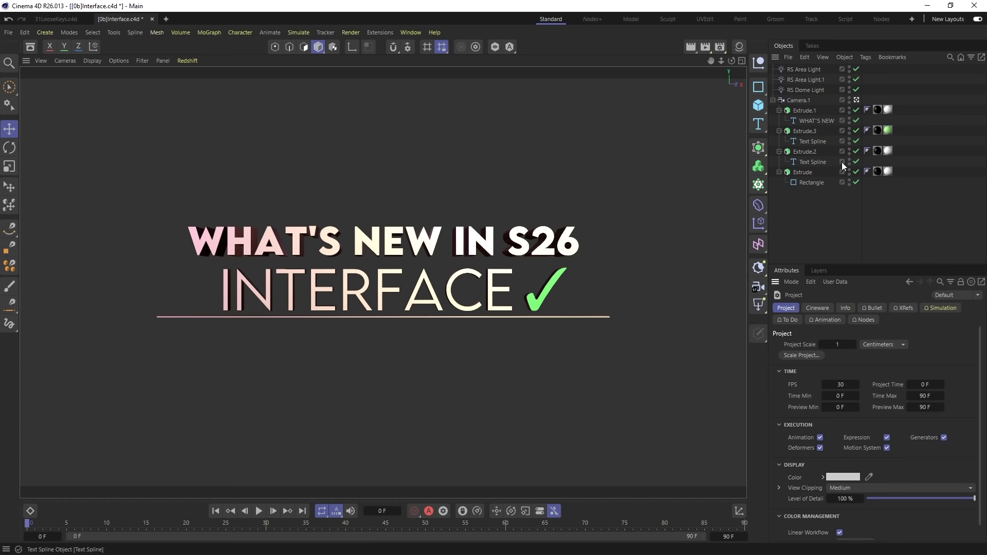
# Step: Set the checkmark text spline's Horizontal Spacing to 0.001 cm and then to 0.0001 cm
pyautogui.click(813, 141)
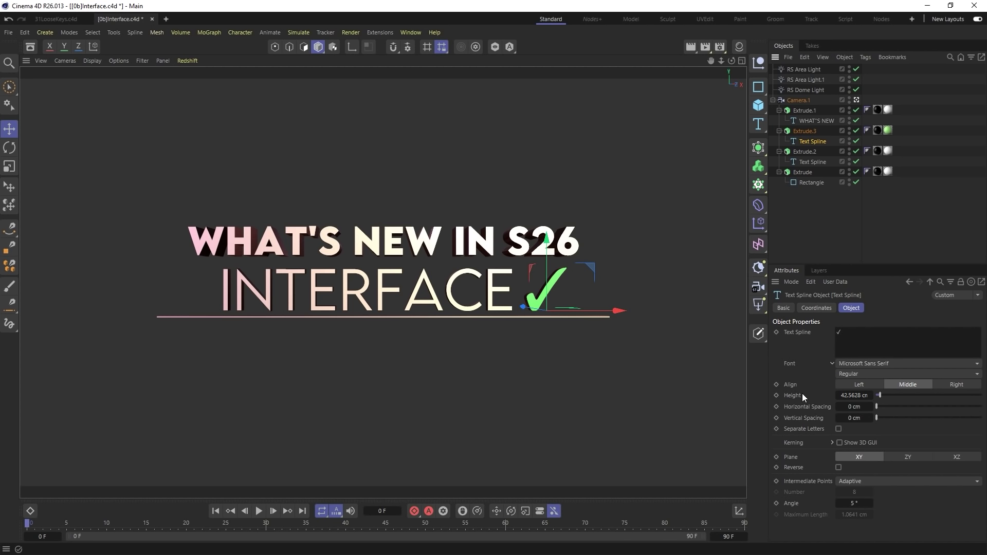
pyautogui.click(857, 406)
pyautogui.write('.001')
pyautogui.press('Return')
pyautogui.write('0001')
pyautogui.press('Return')
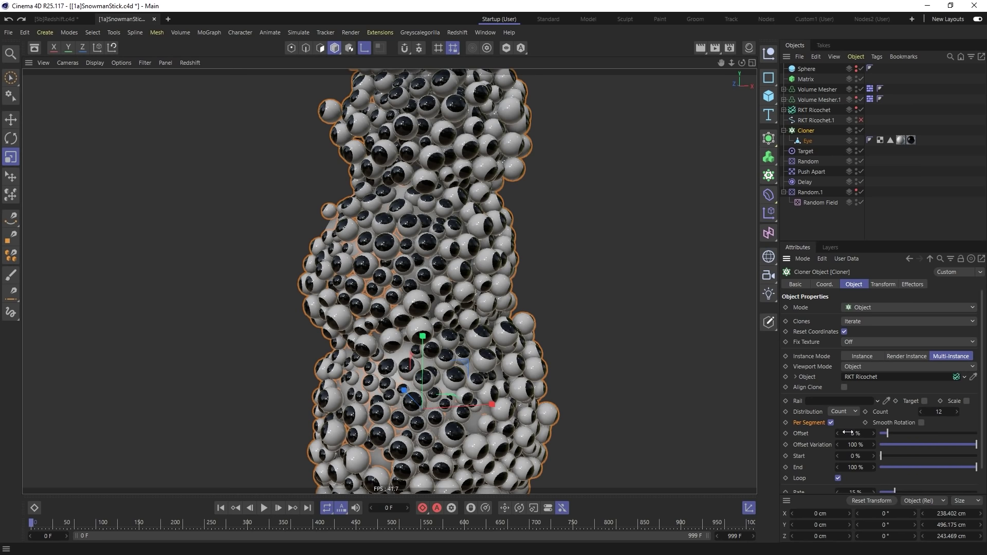
# Step: Switch to the SnowmanStick project in Cinema 4D R25 and change the Cloner's Offset to -4 %
pyautogui.moveTo(848, 433); pyautogui.dragTo(855, 433)
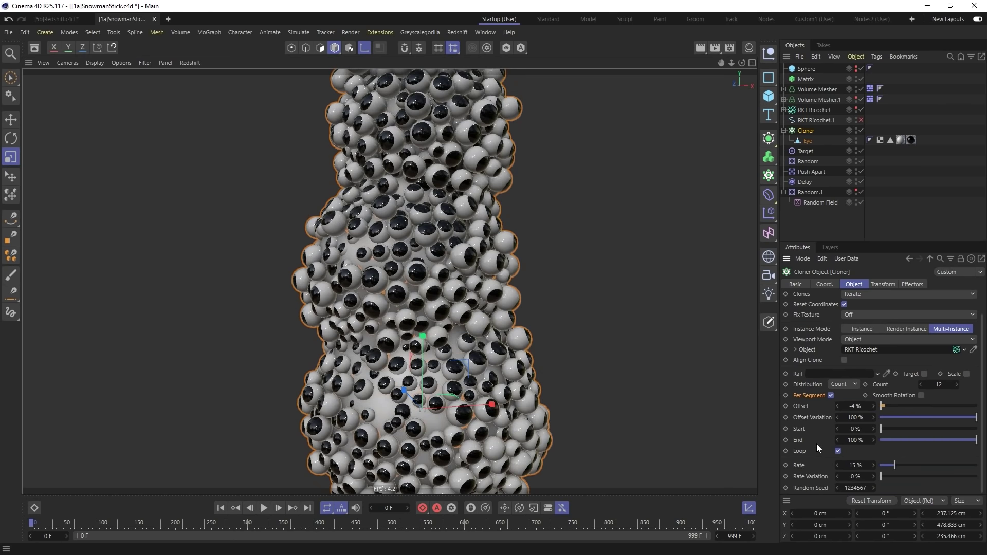
pyautogui.scroll(-1, 798, 369)
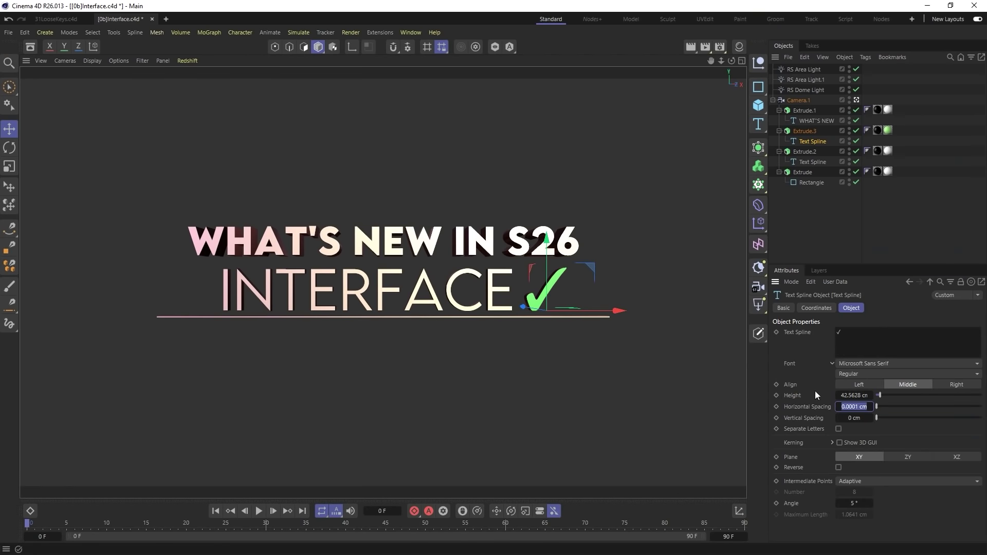
# Step: Set the checkmark text spline's Vertical Spacing to 1 cm and its Horizontal Spacing to 3.0001 cm
pyautogui.press('Return')
pyautogui.moveTo(852, 395); pyautogui.dragTo(854, 395)
pyautogui.click(854, 418)
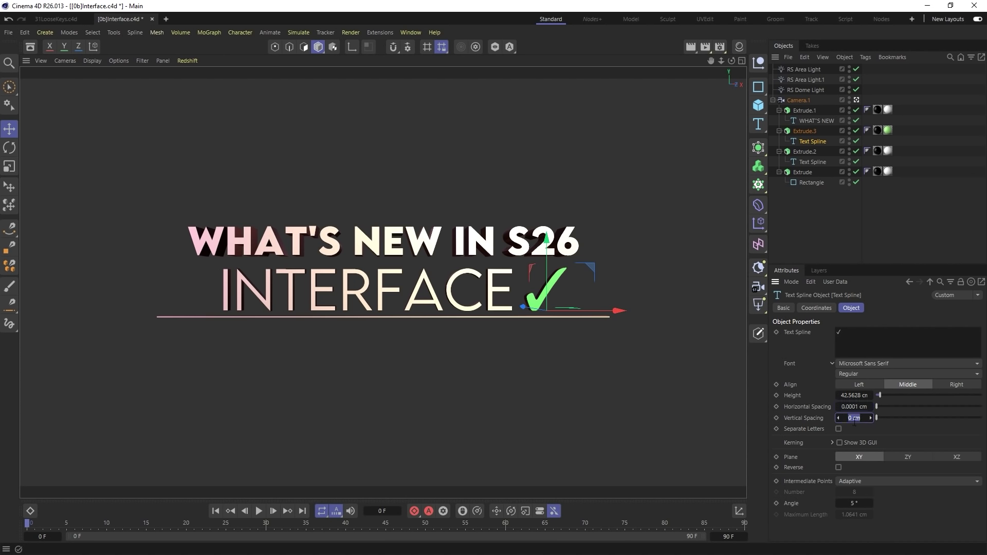
pyautogui.write('1')
pyautogui.click(866, 406)
pyautogui.scroll(3, 867, 407)
pyautogui.click(813, 388)
# Step: Resize the Attributes manager by its upper border, deselect everything and reselect the checkmark's text spline
pyautogui.moveTo(833, 265); pyautogui.dragTo(830, 354)
pyautogui.scroll(5, 810, 449)
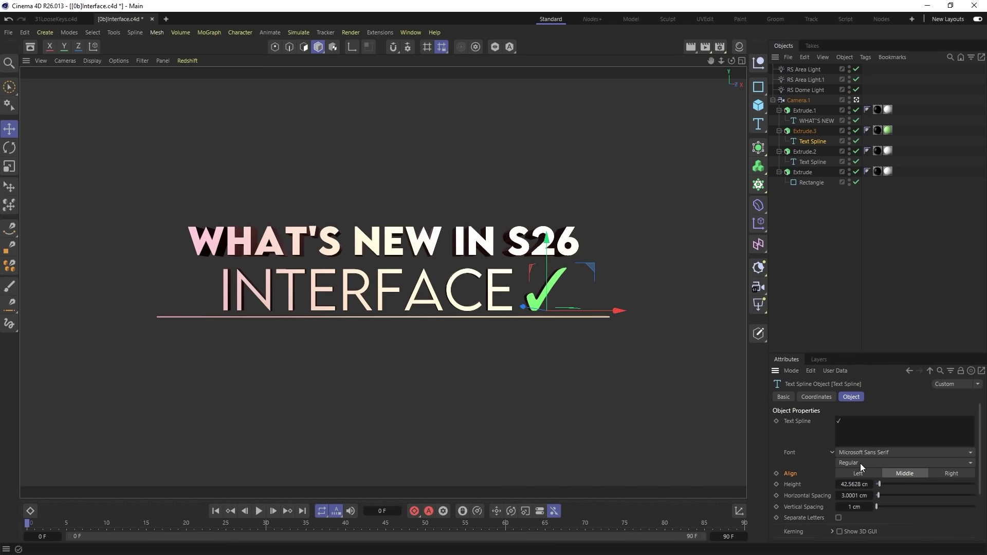
pyautogui.click(814, 208)
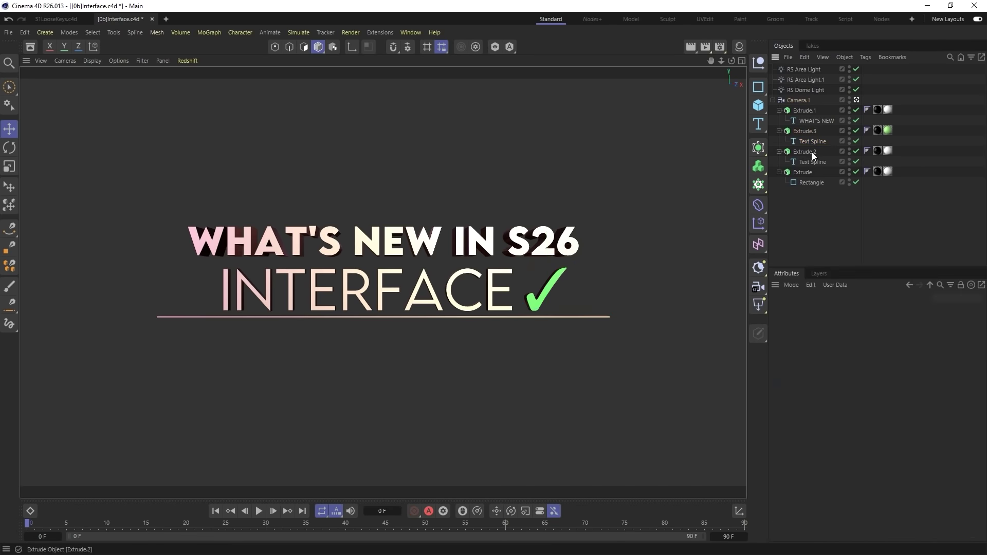
pyautogui.click(803, 139)
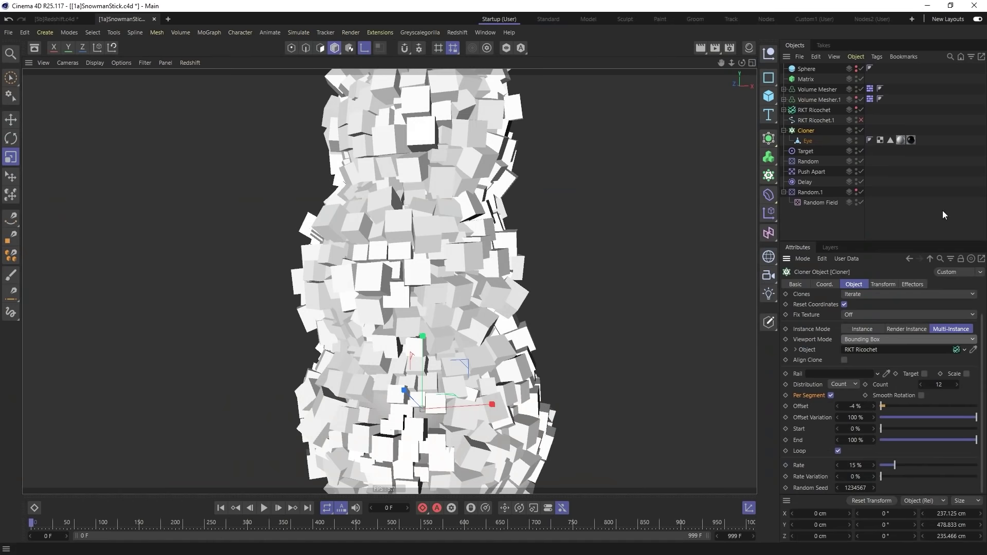
# Step: Switch to Cinema 4D R25, change Volume Mesher.1's Voxel Range Threshold and select it together with Volume Mesher to compare their differing values
pyautogui.keyDown('ctrl'); pyautogui.click(812, 99); pyautogui.keyUp('ctrl')
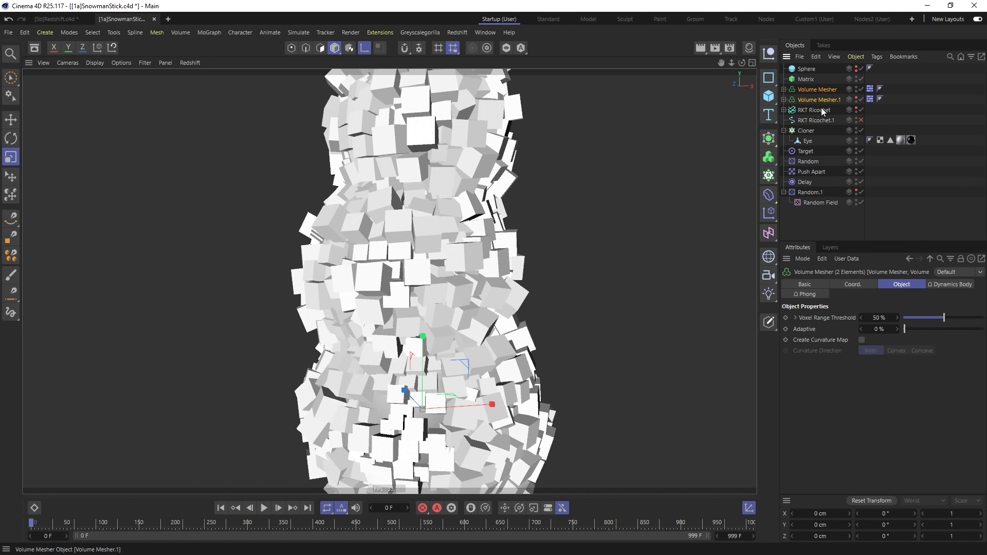
pyautogui.keyDown('ctrl'); pyautogui.click(817, 89); pyautogui.keyUp('ctrl')
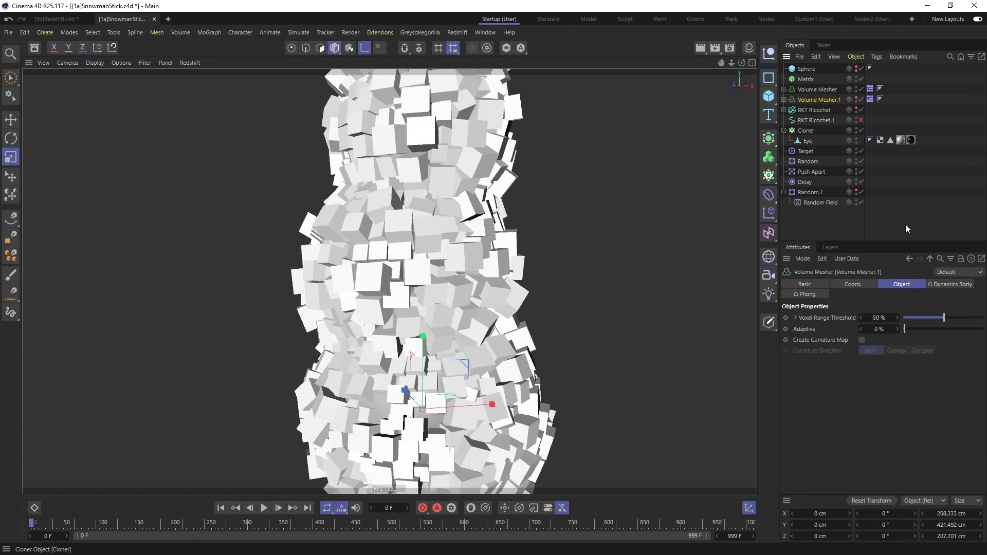
pyautogui.click(955, 317)
pyautogui.keyDown('ctrl'); pyautogui.click(827, 89); pyautogui.keyUp('ctrl')
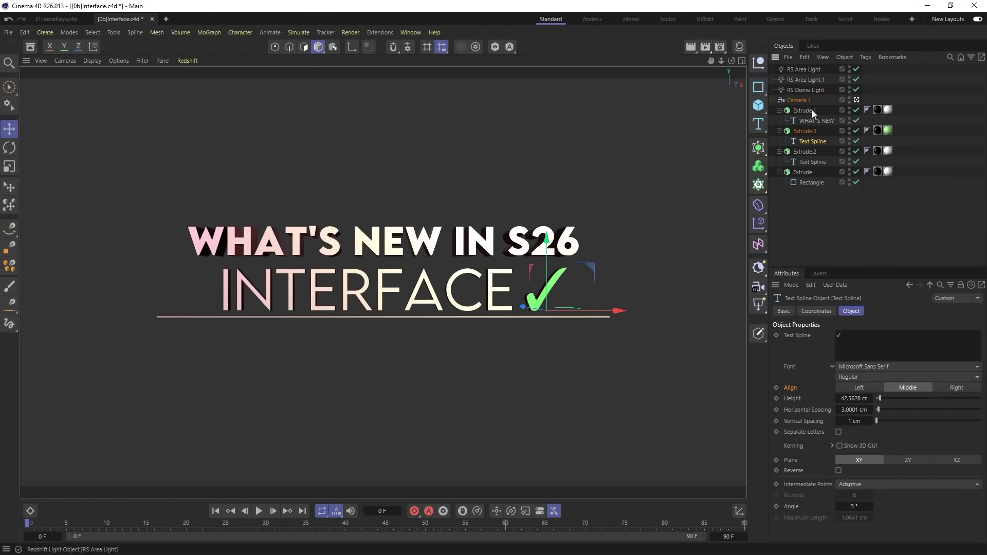
# Step: Switch to Cinema 4D S26, try a shared Height of 2 cm on all three text splines and undo it
pyautogui.keyDown('ctrl'); pyautogui.click(814, 142); pyautogui.keyUp('ctrl')
pyautogui.keyDown('ctrl'); pyautogui.click(813, 161); pyautogui.keyUp('ctrl')
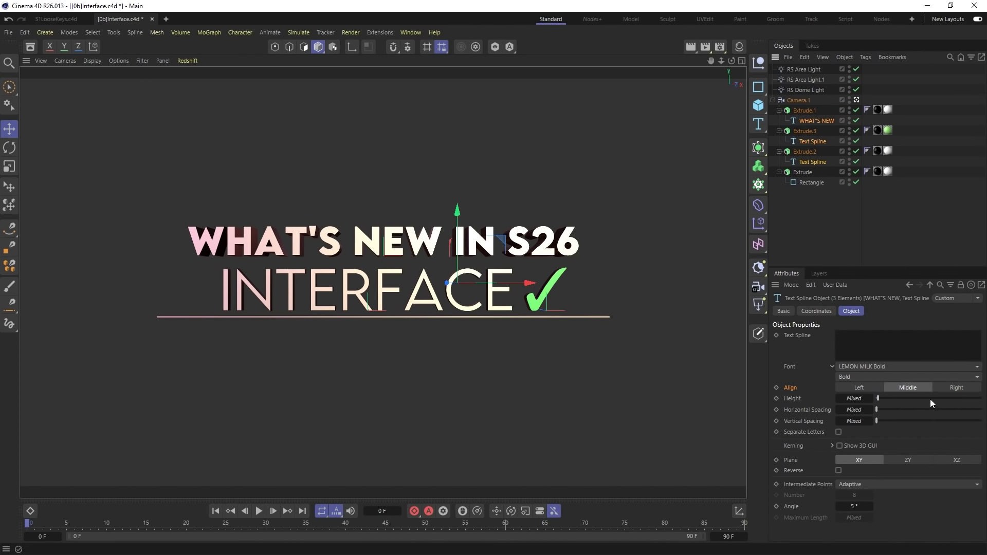
pyautogui.click(871, 399)
pyautogui.click(871, 397)
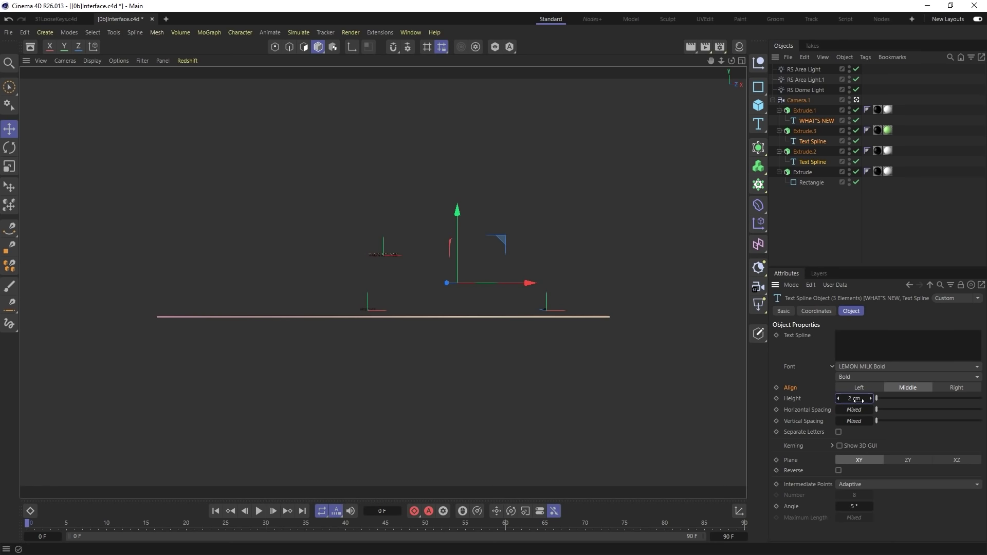
pyautogui.hotkey('ctrl', 'z')
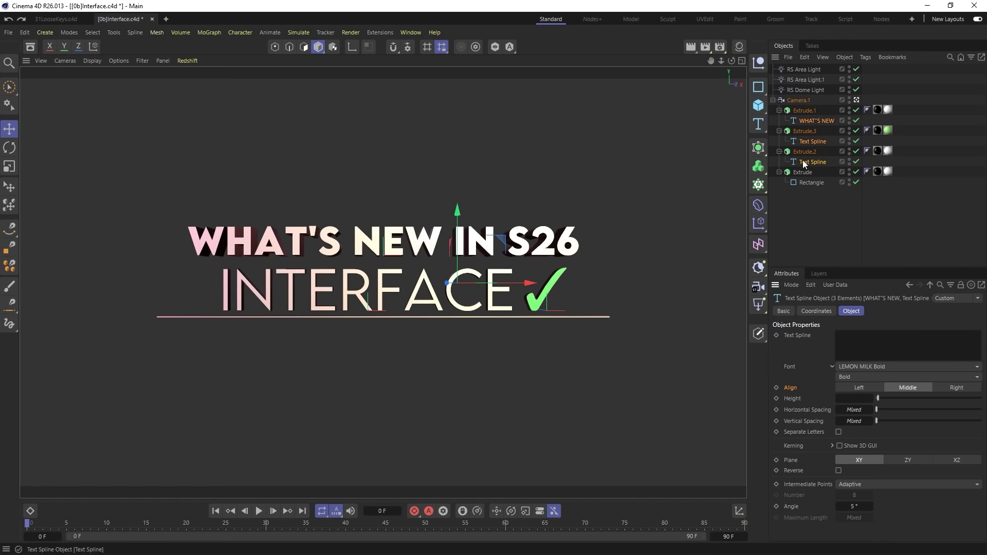
# Step: Filter the available fonts for the WHAT'S NEW text spline by "lemo" and dismiss the list without choosing one
pyautogui.click(807, 119)
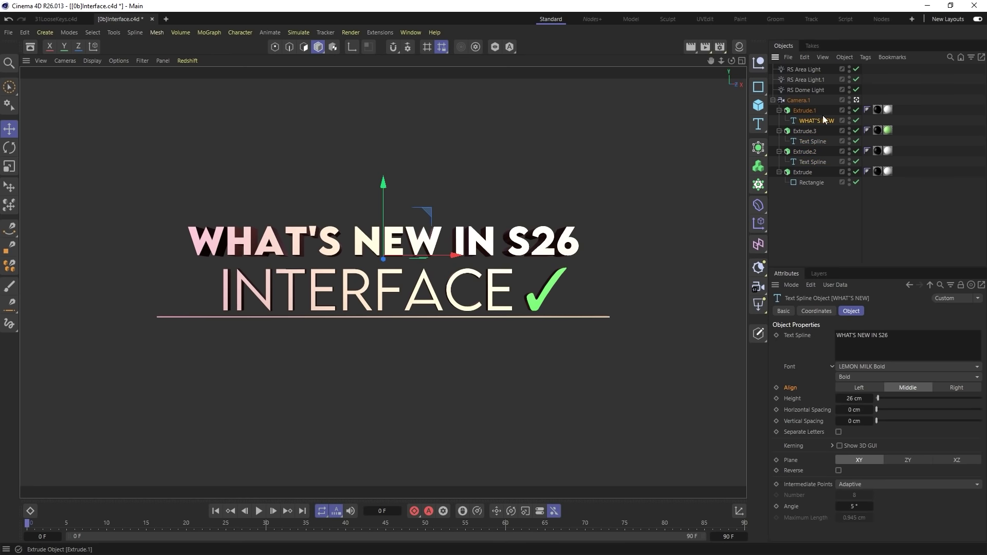
pyautogui.click(882, 365)
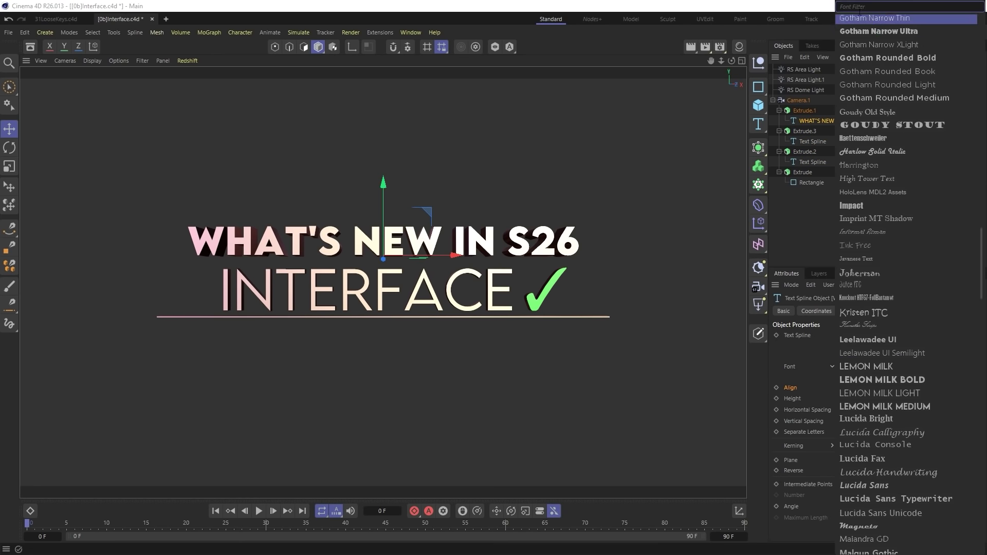
pyautogui.scroll(8, 859, 23)
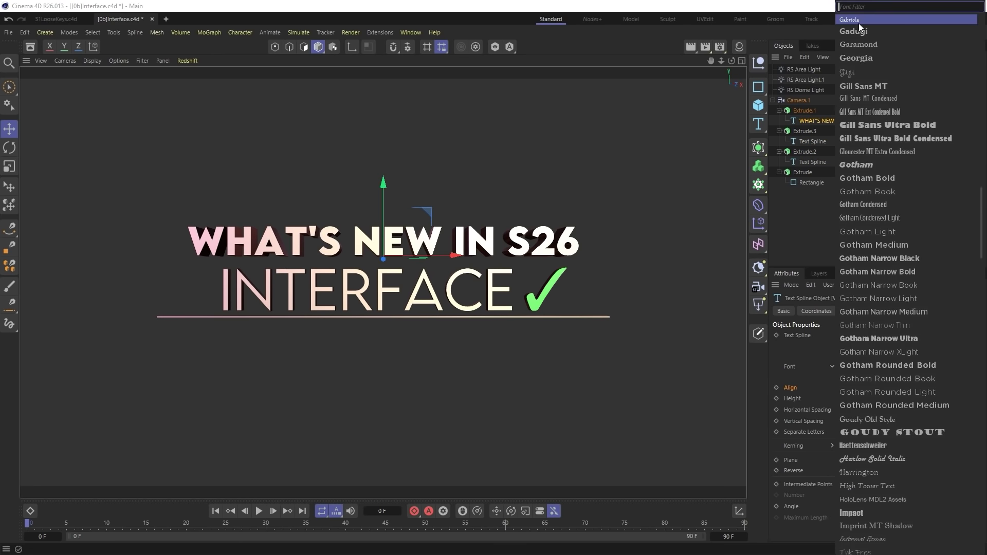
pyautogui.write('lemo')
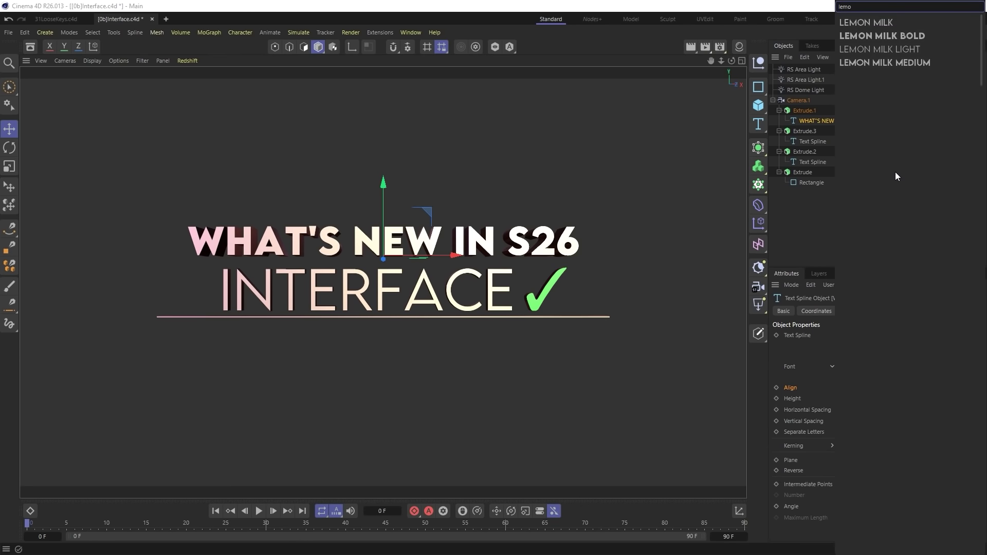
pyautogui.press('Escape')
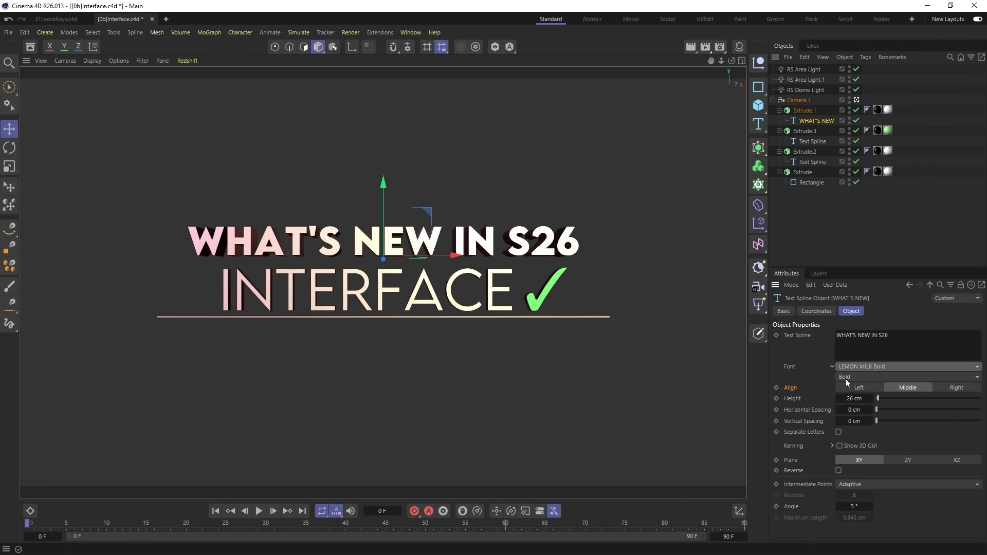
# Step: Browse the unfiltered fonts for the WHAT'S NEW text spline and close the list without choosing one
pyautogui.click(856, 366)
pyautogui.scroll(-10, 873, 322)
pyautogui.scroll(7, 873, 322)
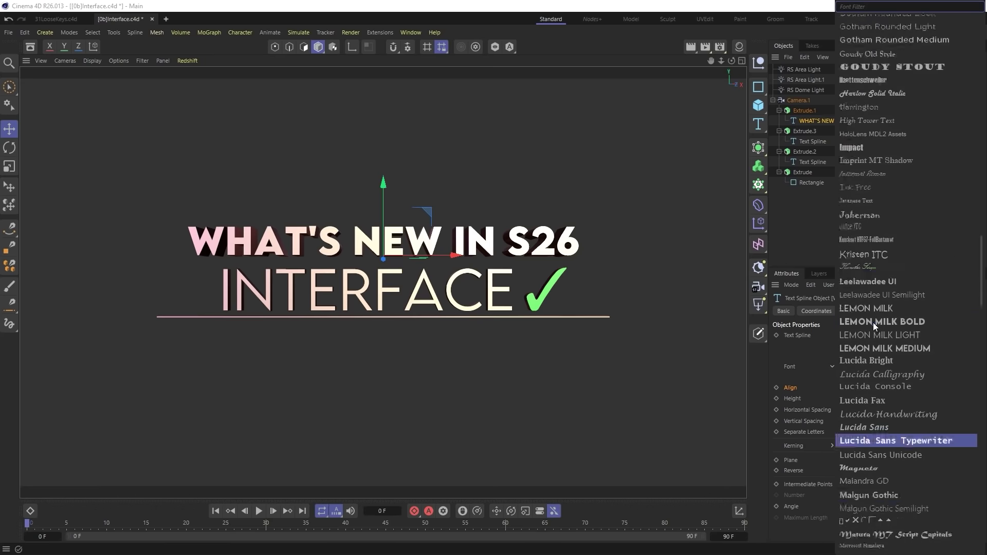
pyautogui.scroll(2, 873, 322)
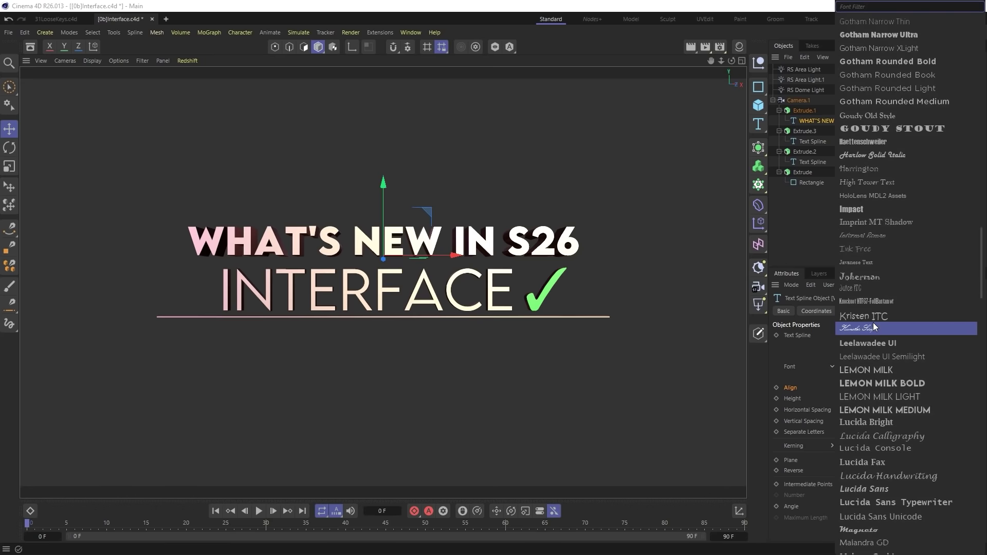
pyautogui.click(823, 332)
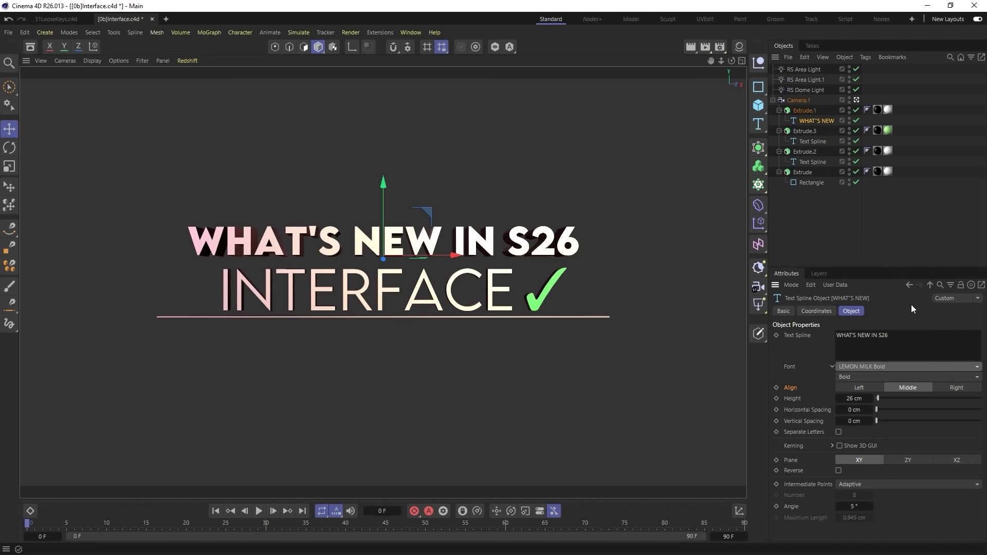
# Step: Add a Null object and view its available Shape options, keeping Dot
pyautogui.click(757, 63)
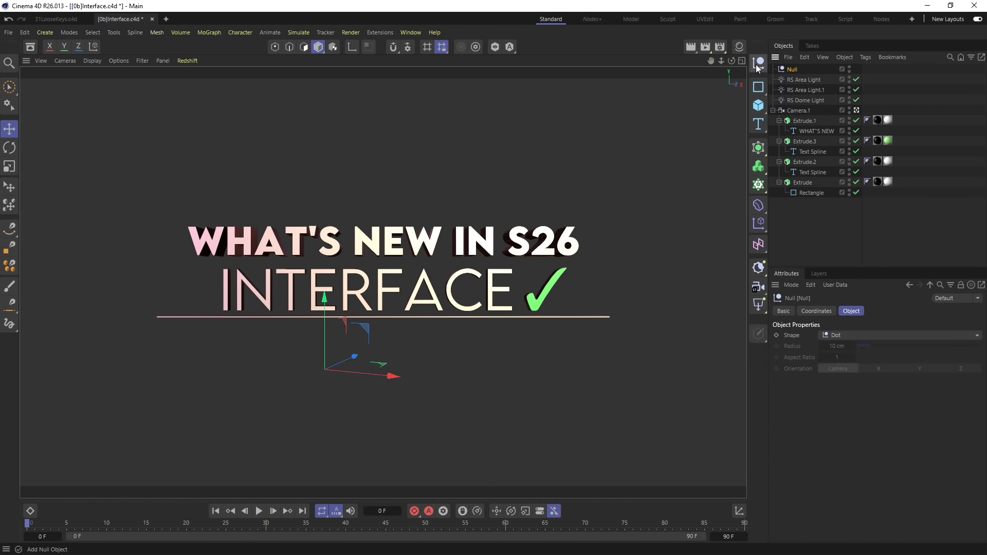
pyautogui.click(859, 337)
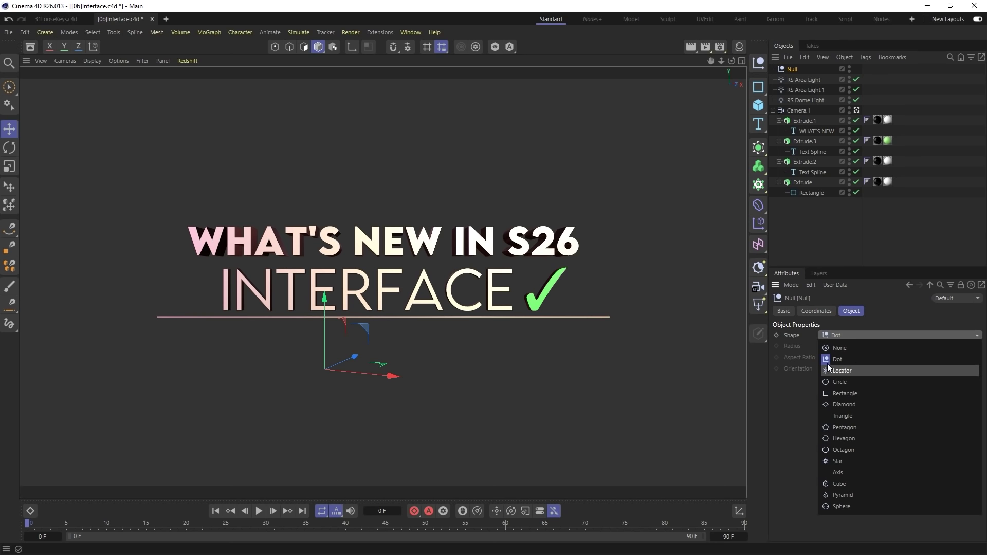
pyautogui.click(901, 314)
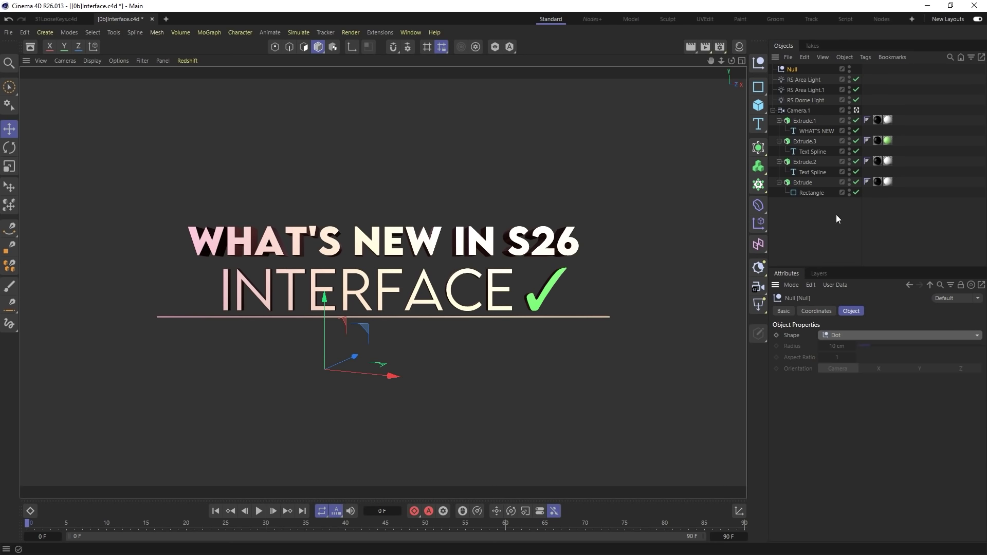
# Step: Open the Preferences in both S26 and R25, and view R25's folder picker for adding a plugin search path, cancelling it
pyautogui.click(23, 33)
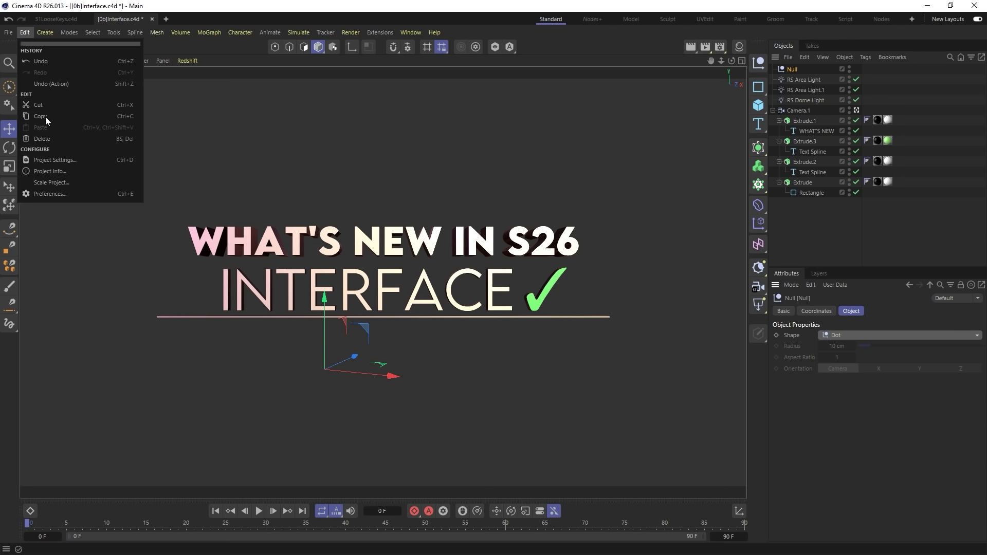
pyautogui.click(56, 195)
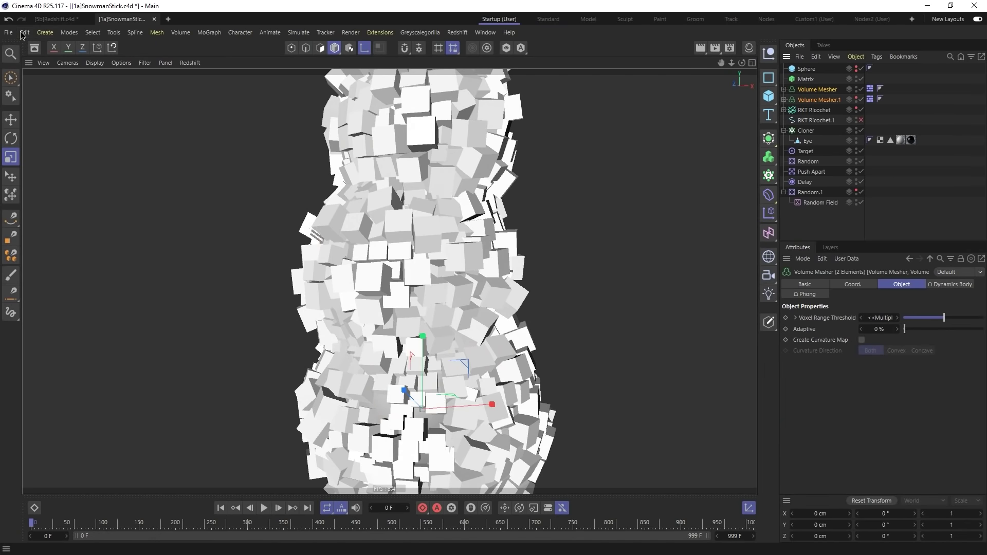
pyautogui.click(25, 32)
pyautogui.click(49, 173)
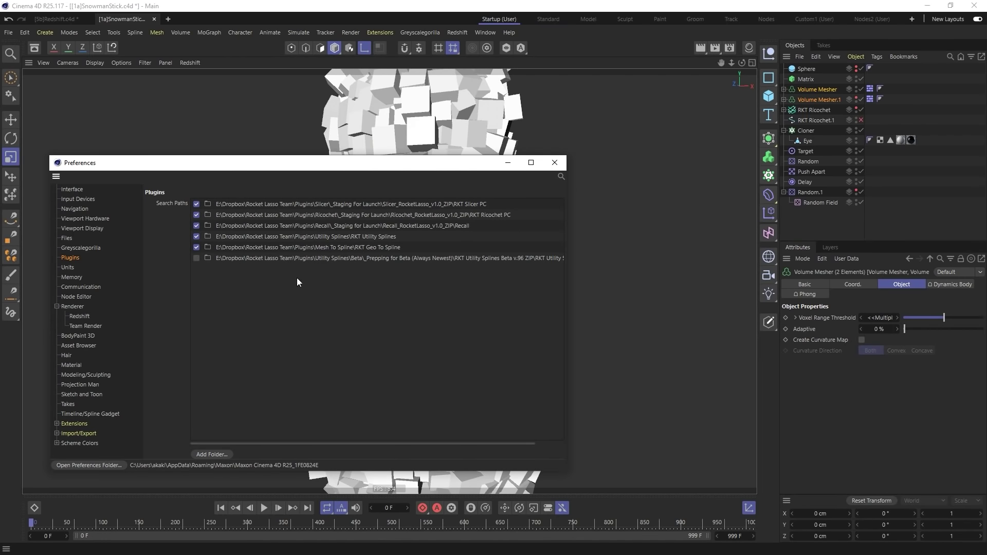
pyautogui.click(211, 454)
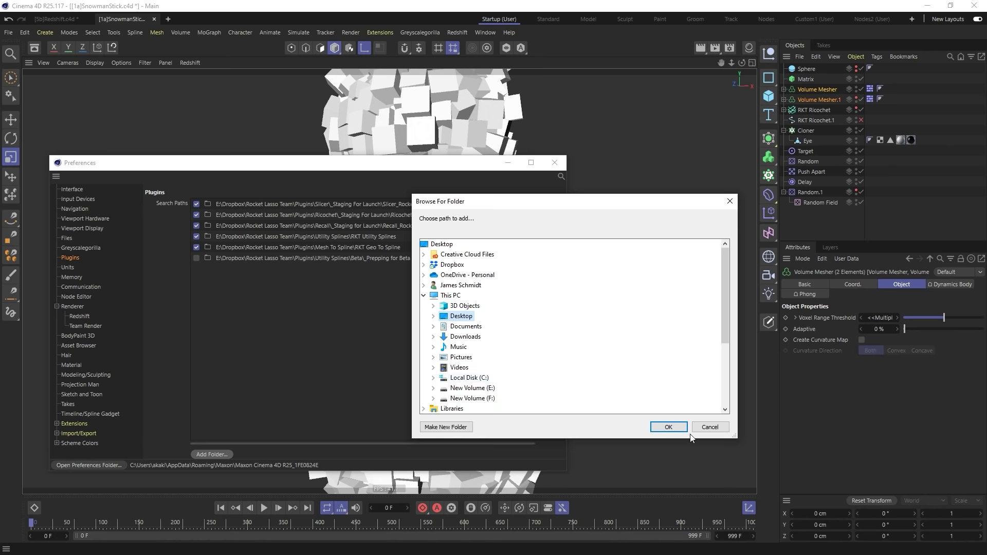
pyautogui.click(709, 428)
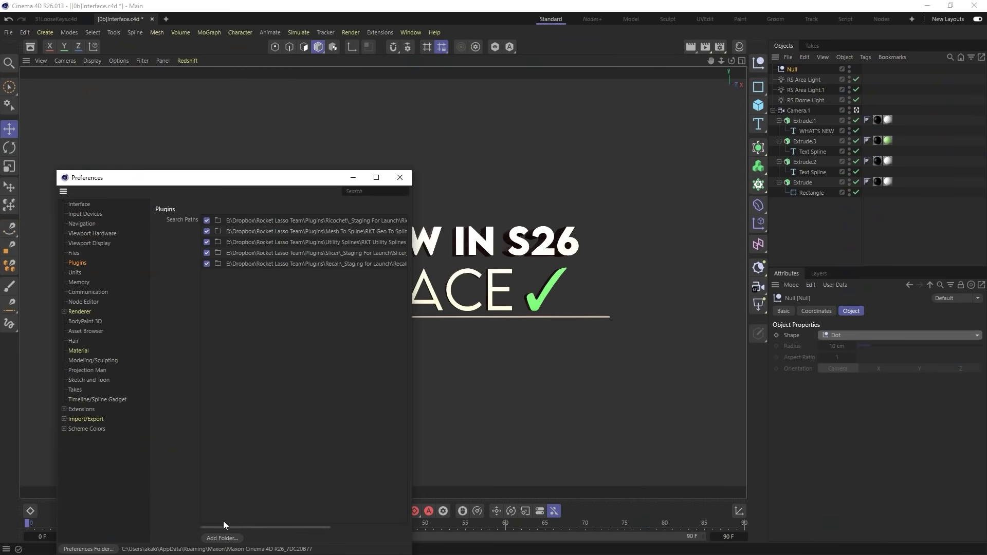
# Step: Switch to Cinema 4D S26 and view its folder picker for adding a plugin search path, cancelling it
pyautogui.click(222, 538)
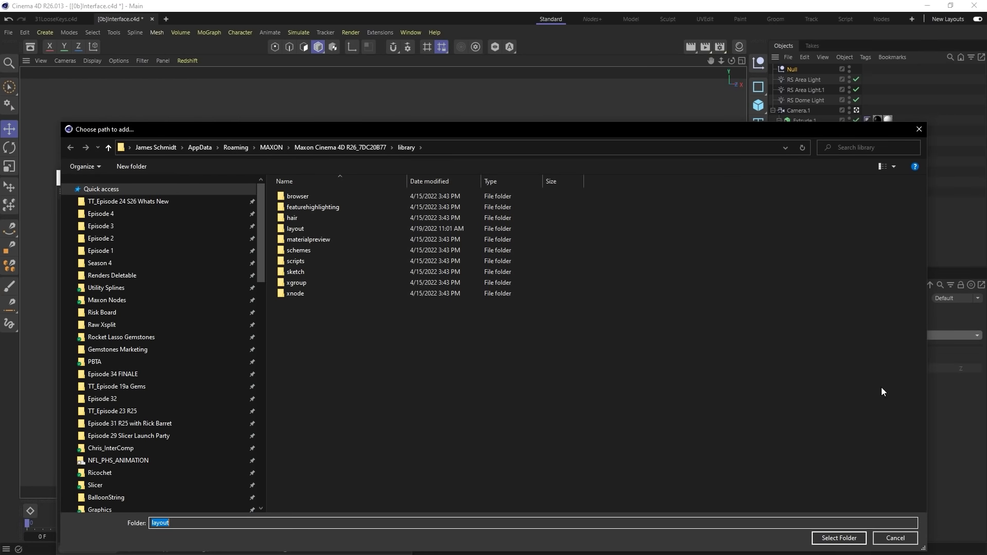
pyautogui.click(896, 538)
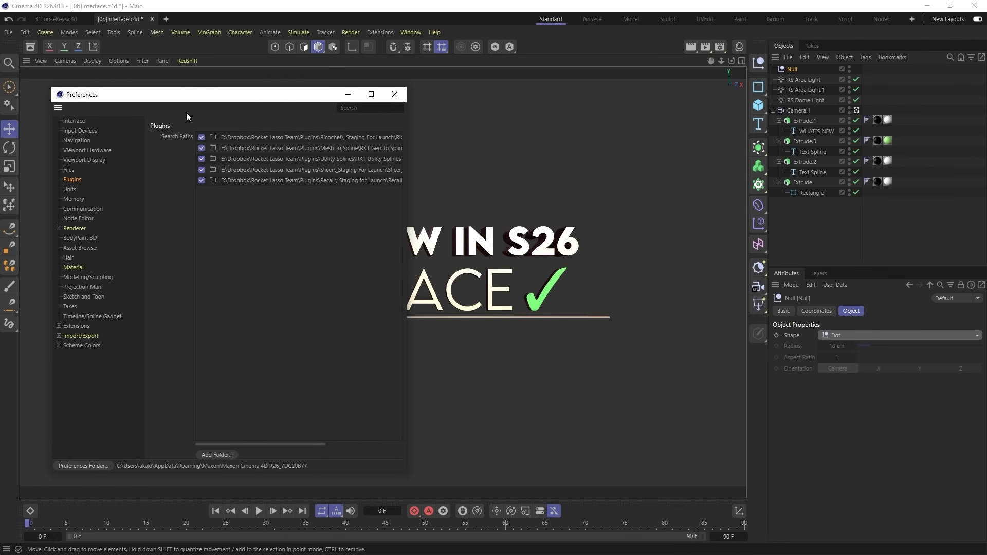
# Step: Examine the Viewport Preview Default Texture Size choices in the Material preferences, leave 256x256 and close the Preferences
pyautogui.click(79, 267)
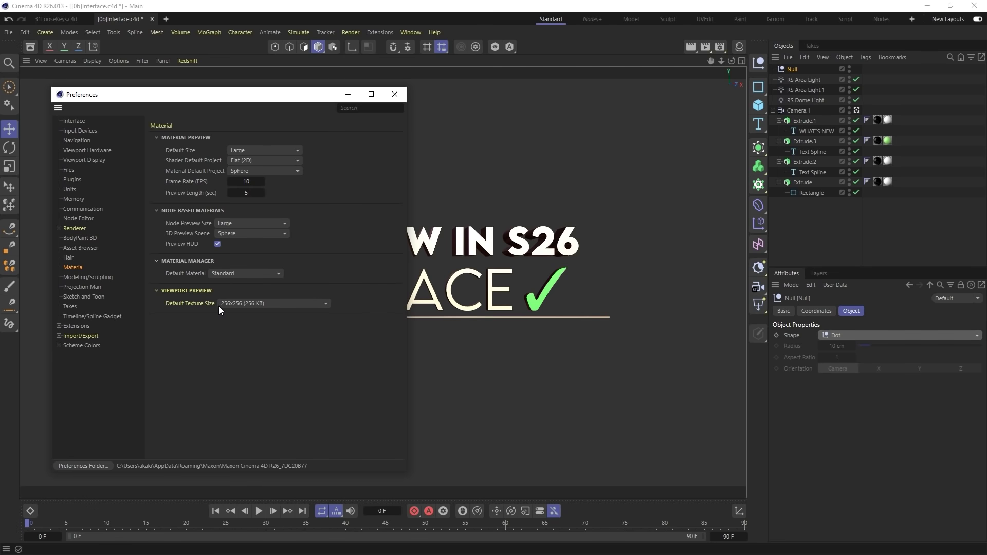
pyautogui.click(250, 306)
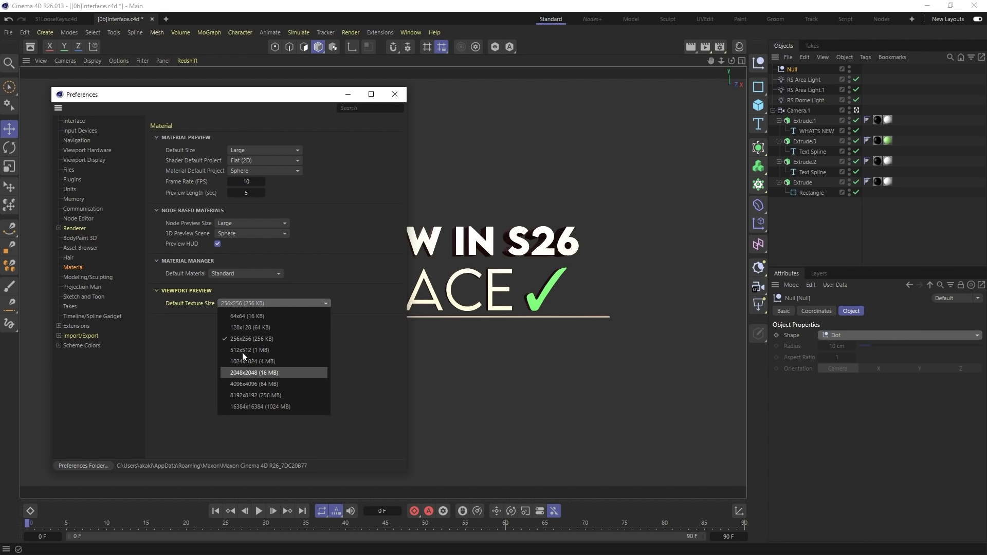
pyautogui.click(169, 362)
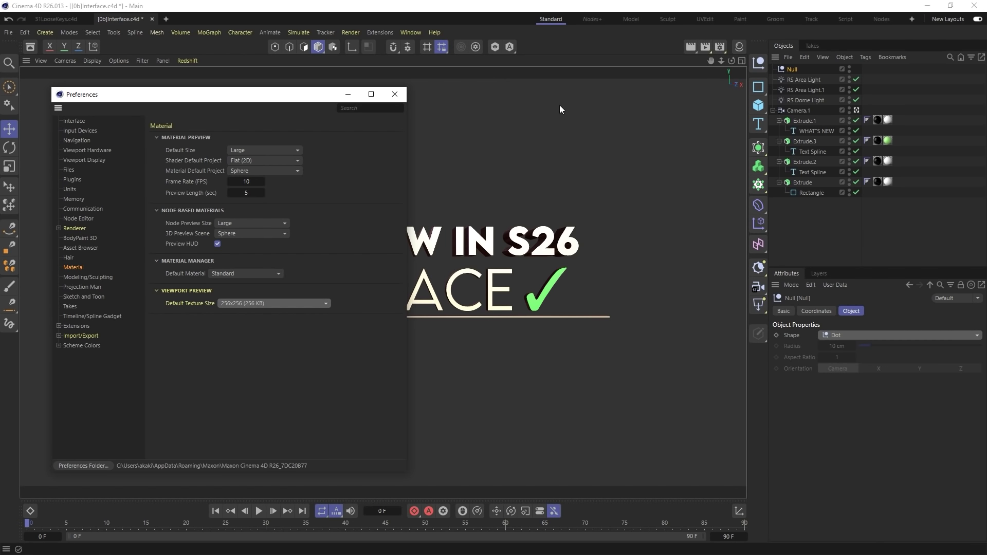
pyautogui.click(394, 93)
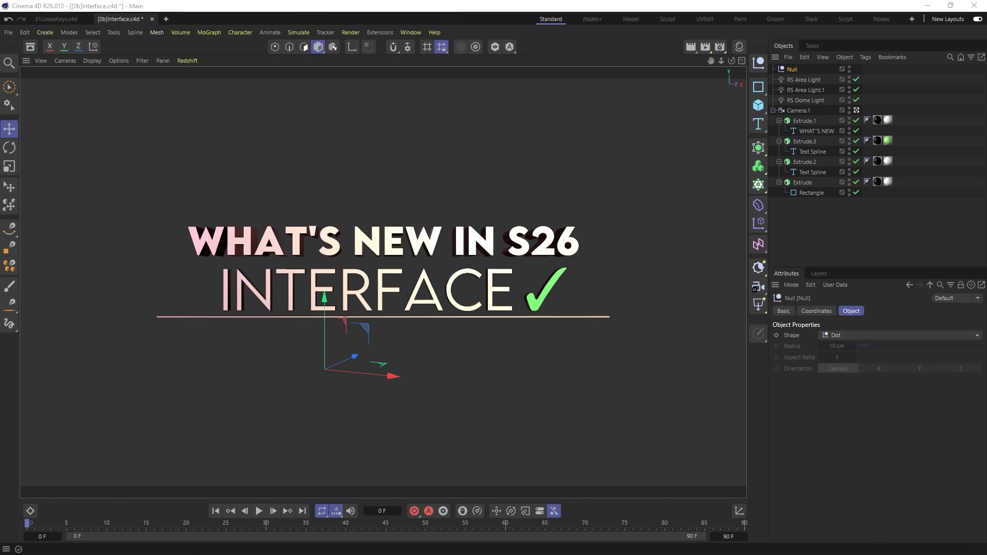
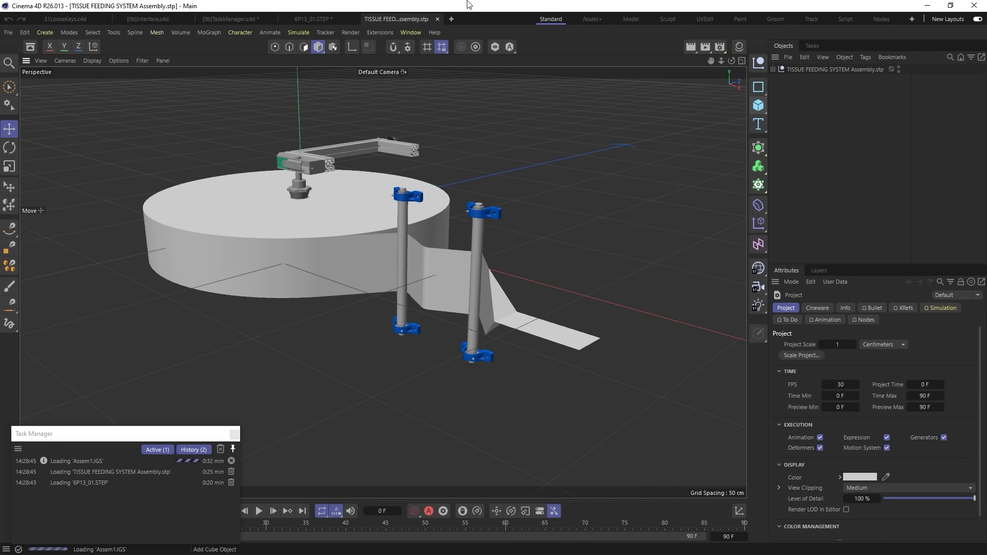
# Step: Switch between the imported CAD projects 6P13_01.STEP and TISSUE FEEDING SYSTEM Assembly.stp to view their models
pyautogui.click(320, 19)
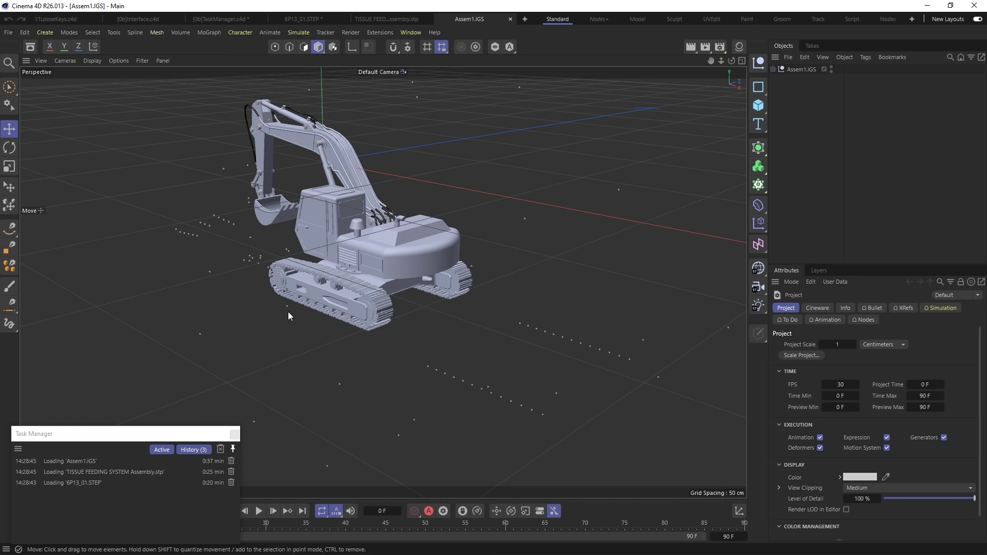
pyautogui.click(393, 17)
pyautogui.click(308, 18)
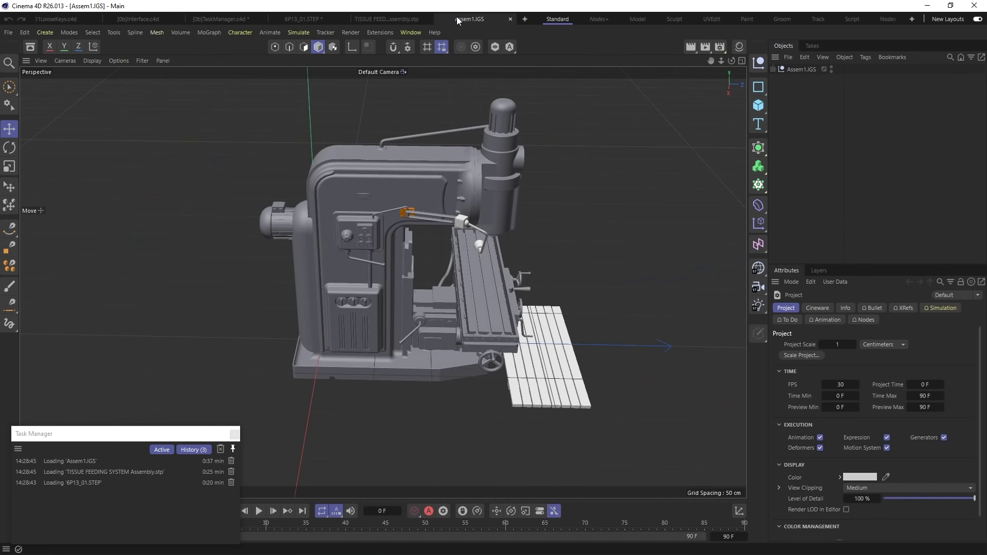
# Step: View the imported Assem1.IGS model and open the demo projects from [0b]NewModelingTools_Bridge.c4d through [0b]NewModelingTools_ZRemesher.c4d together
pyautogui.click(457, 19)
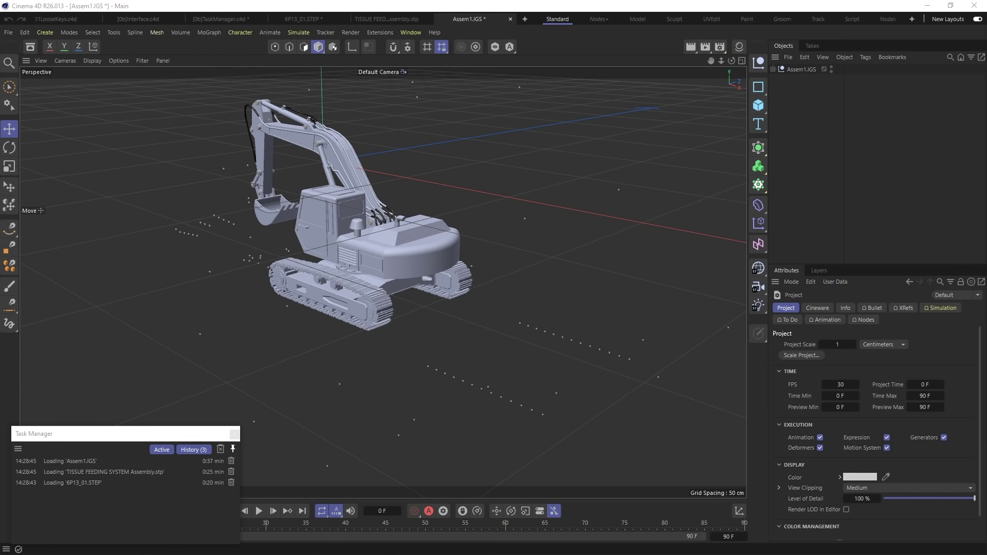
pyautogui.hotkey('ctrl', 'o')
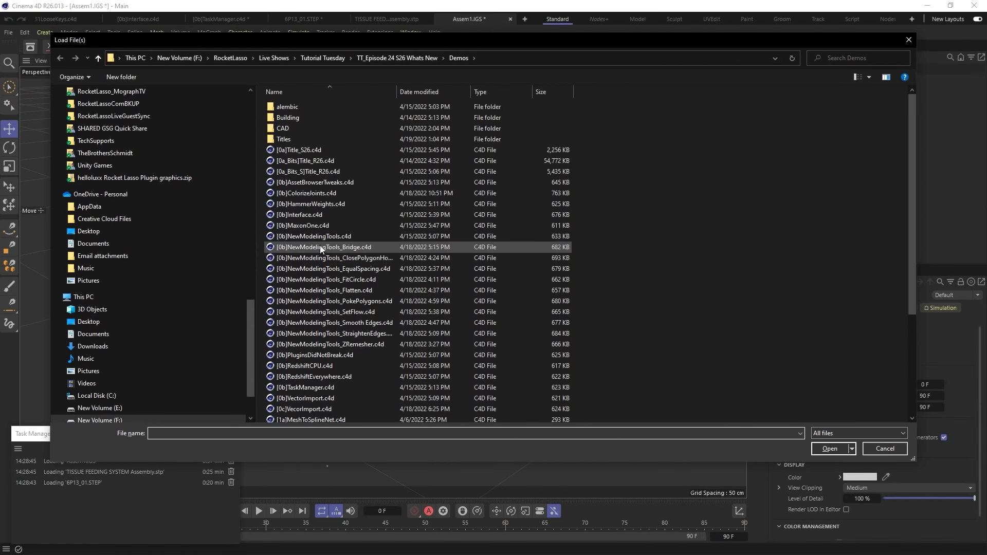
pyautogui.click(320, 247)
pyautogui.keyDown('shift'); pyautogui.click(351, 344); pyautogui.keyUp('shift')
pyautogui.click(830, 449)
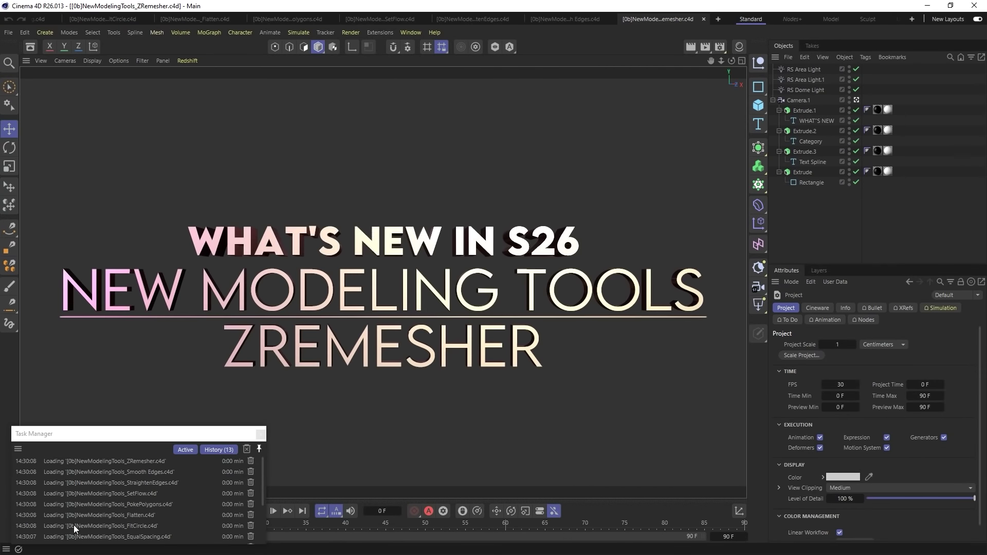
# Step: Close all the NewModelingTools demo projects and Assem1.IGS, returning to the TISSUE FEEDING SYSTEM Assembly.stp project
pyautogui.hotkey('ctrl', 'F4')
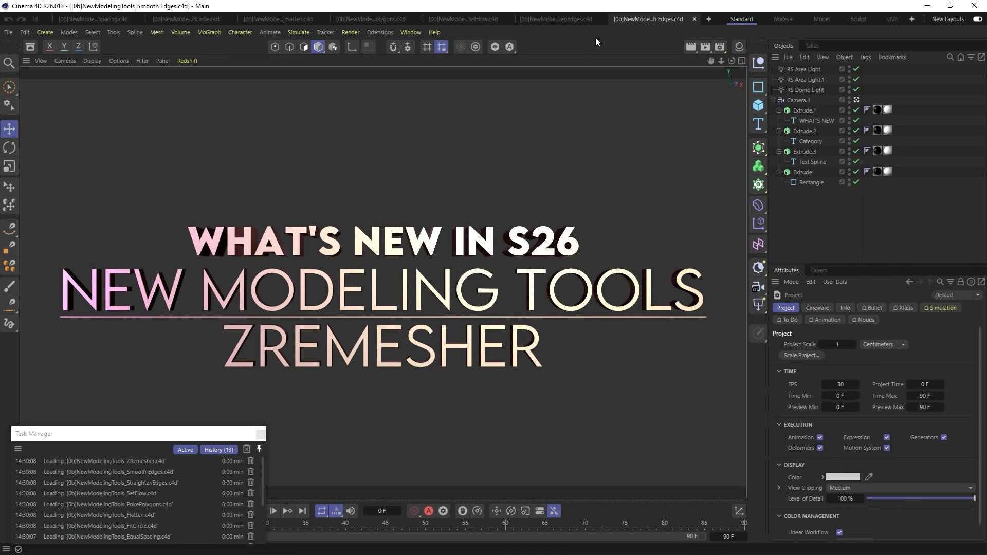
pyautogui.hotkey('ctrl', 'F4')
pyautogui.hotkey('ctrl', 'F4')
pyautogui.hotkey('ctrl', 'F4')
pyautogui.hotkey('ctrl', 'F4')
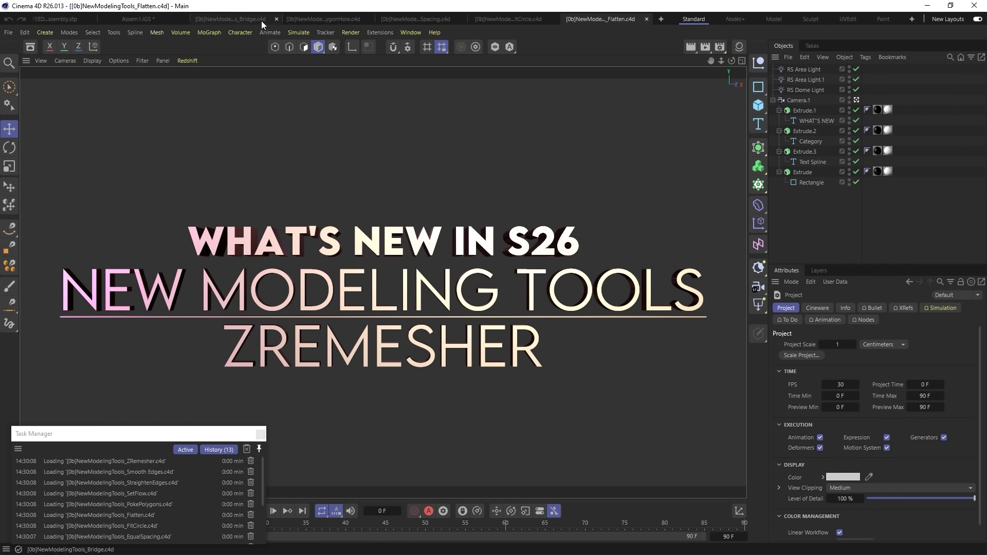
pyautogui.click(274, 19)
pyautogui.click(273, 19)
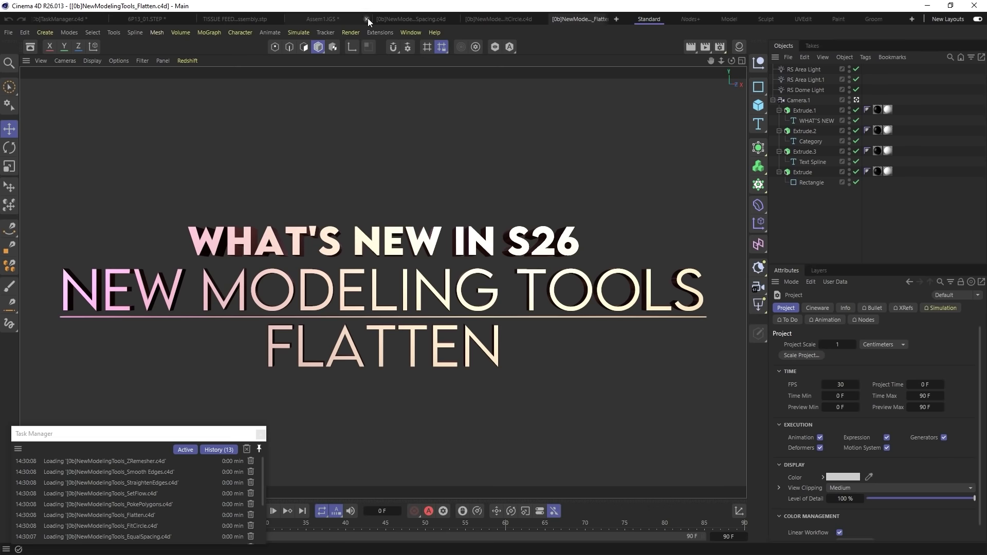
pyautogui.click(368, 19)
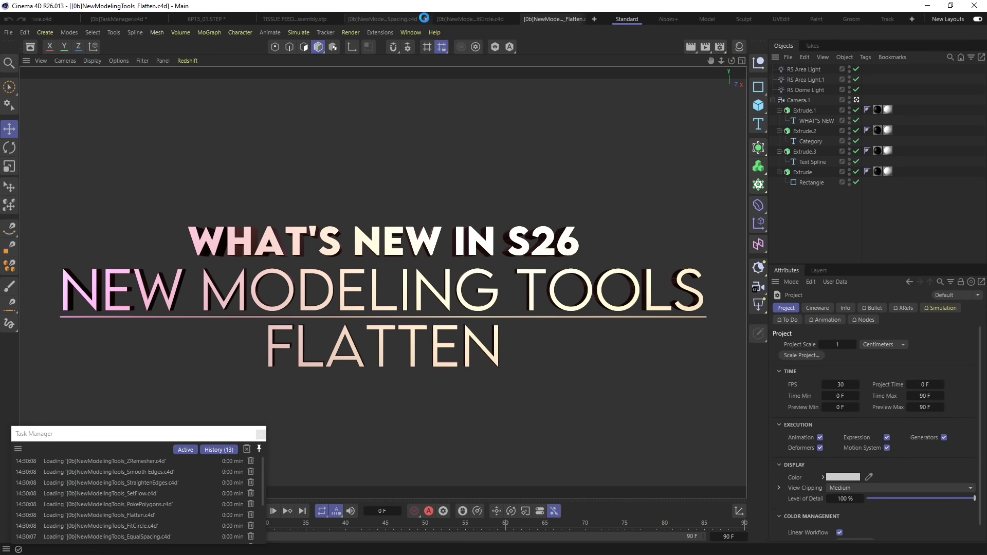
pyautogui.click(425, 19)
pyautogui.click(492, 20)
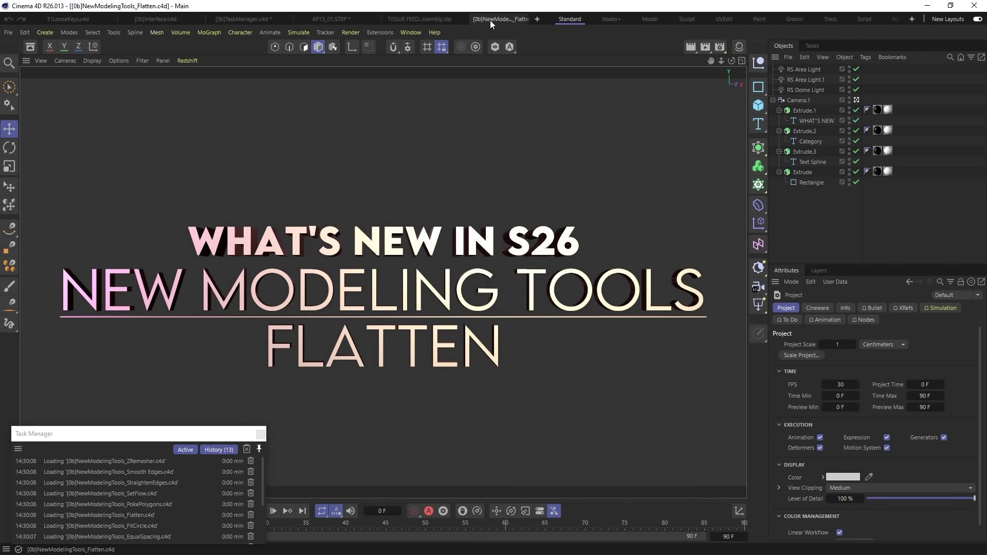
pyautogui.click(522, 19)
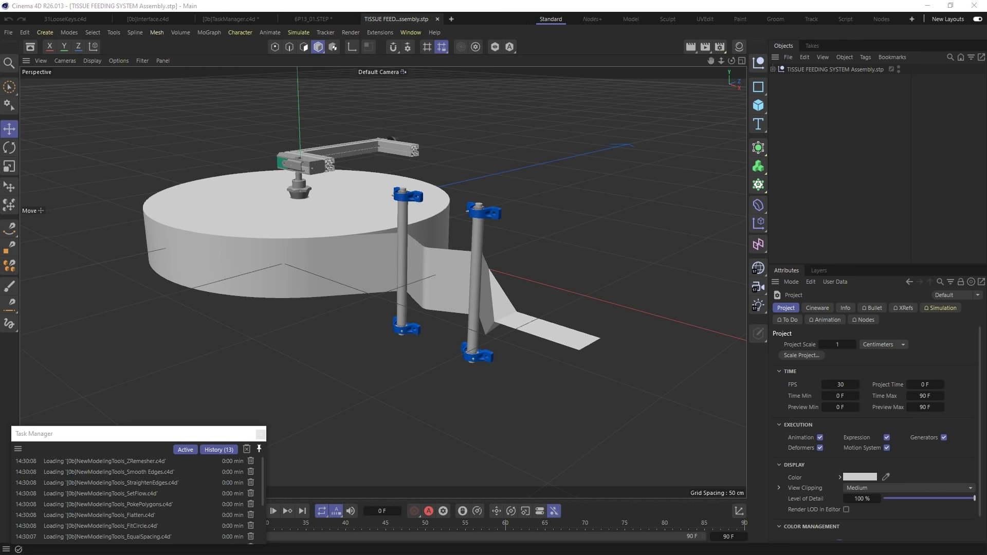
# Step: Open the Asset Browser, show its database list and select the Rocket Lasso Asset Browser database, moving the Task Manager out of the way
pyautogui.click(30, 46)
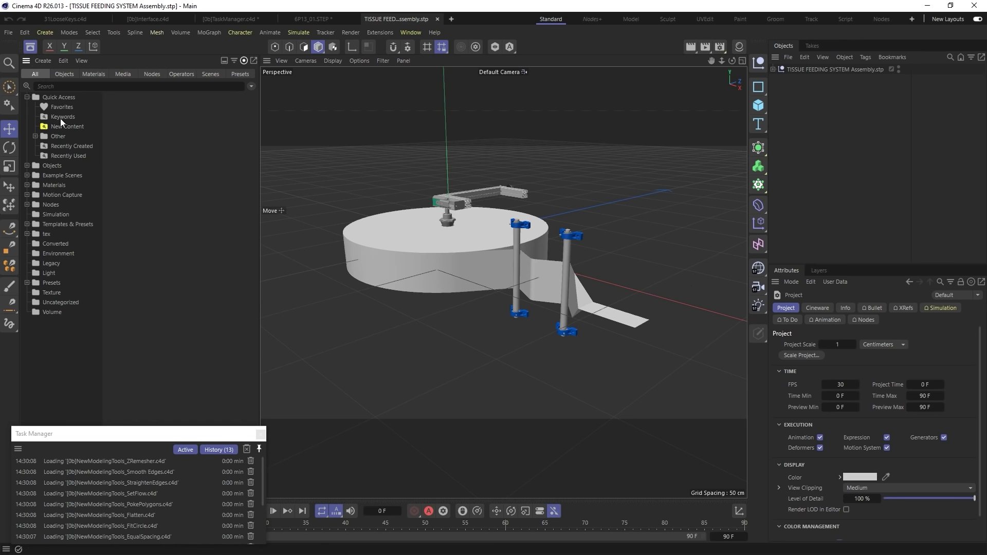
pyautogui.click(234, 60)
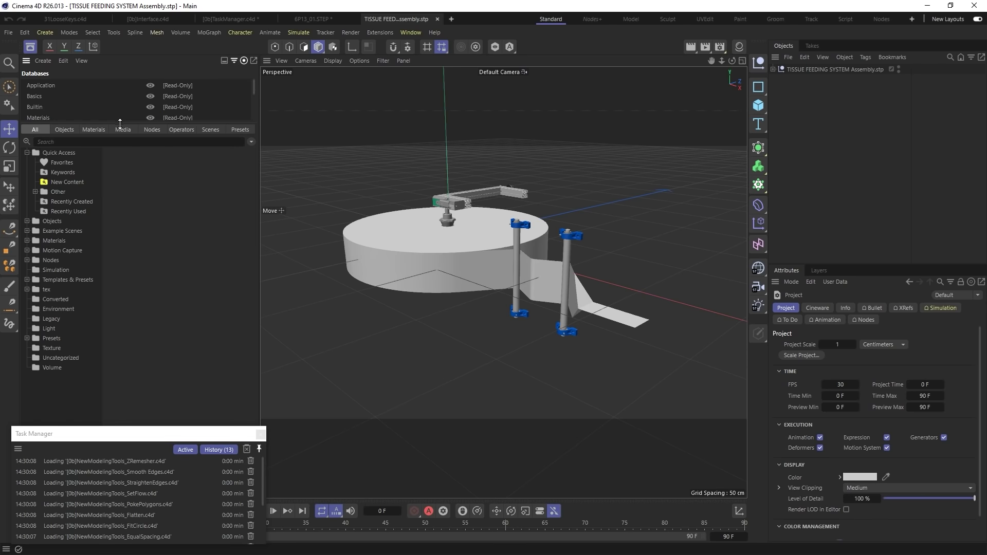
pyautogui.moveTo(122, 123); pyautogui.dragTo(122, 171)
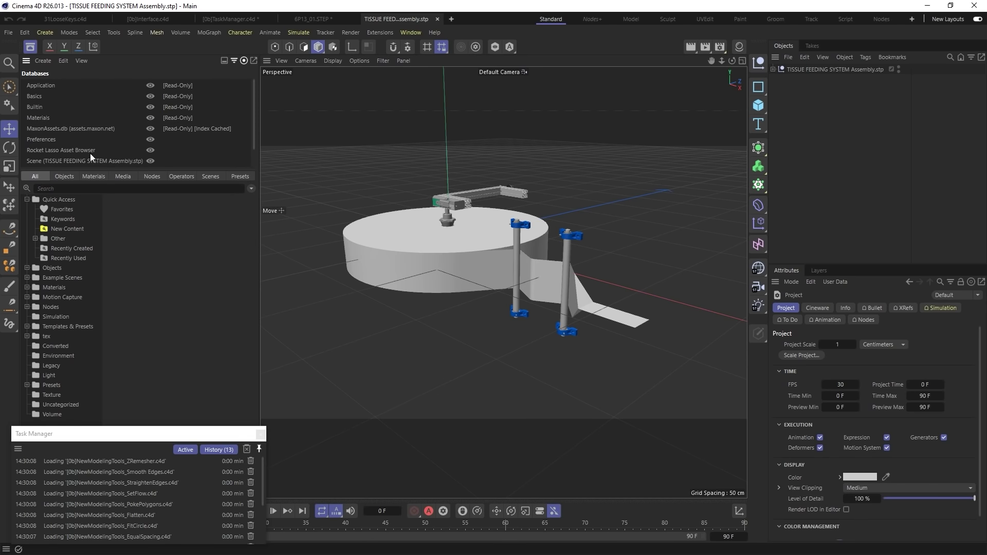
pyautogui.click(63, 150)
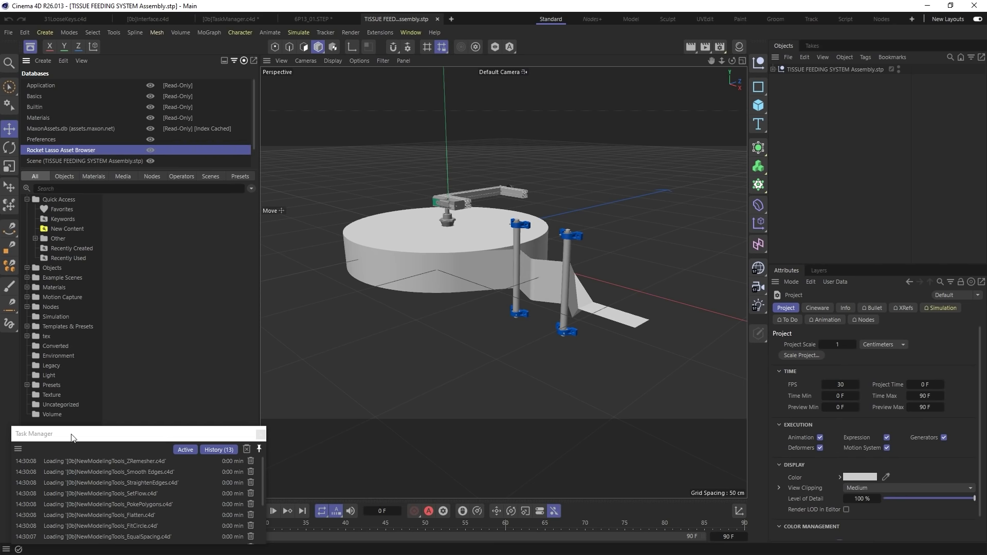
pyautogui.moveTo(194, 436); pyautogui.dragTo(468, 390)
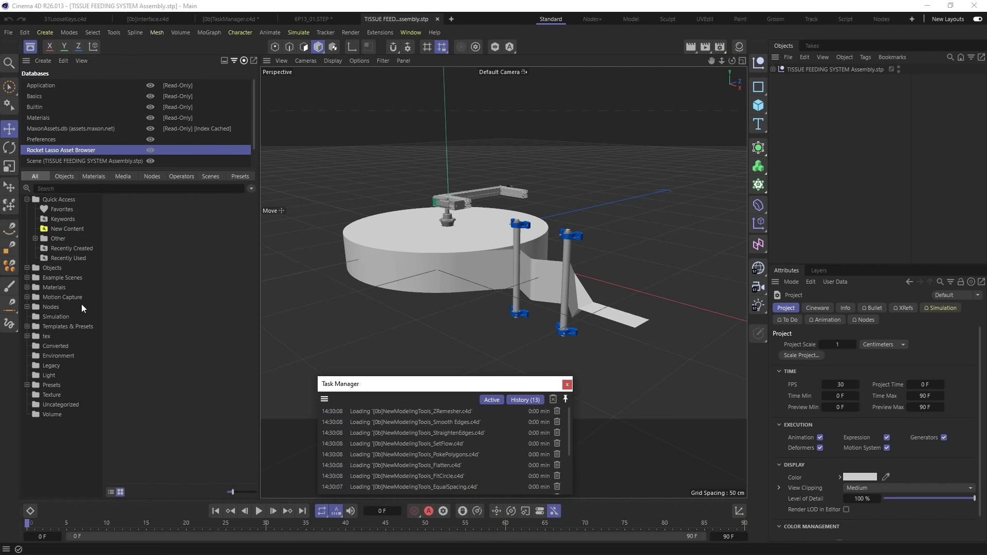
# Step: Browse the Rocket Lasso category under Objects, including its Dice, Gemstones and Pasta folders, and check the options of the Rocket Lasso database
pyautogui.click(26, 268)
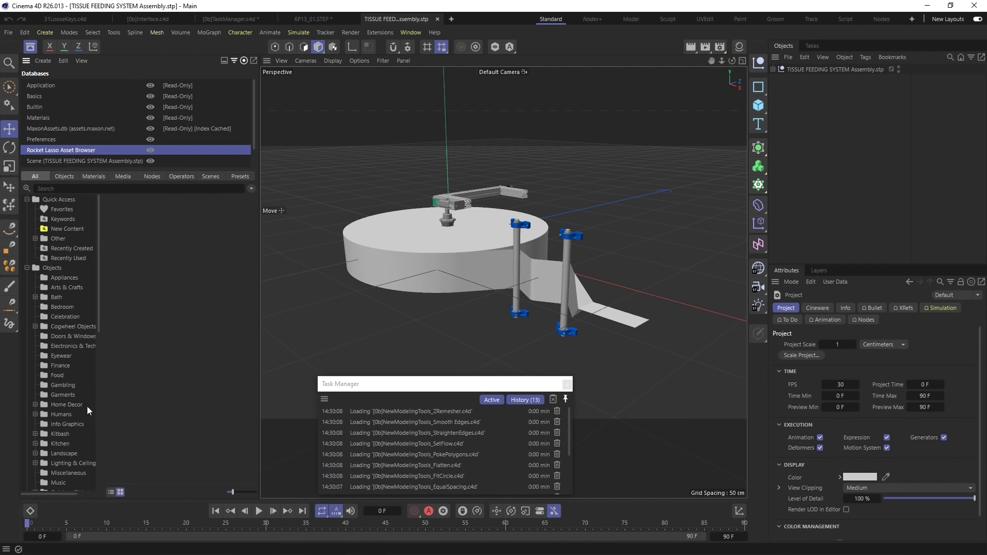
pyautogui.scroll(-3, 77, 460)
pyautogui.scroll(-3, 78, 438)
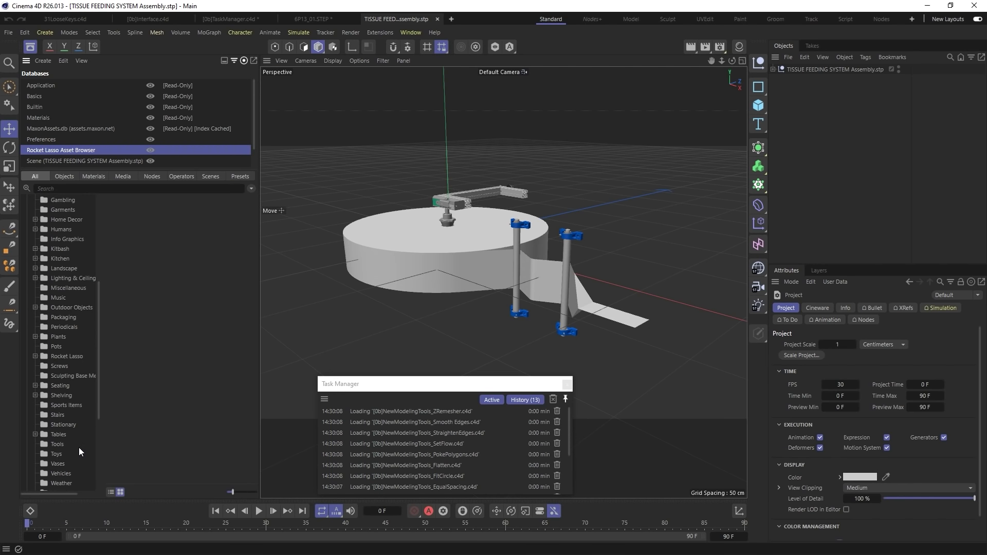
pyautogui.click(66, 356)
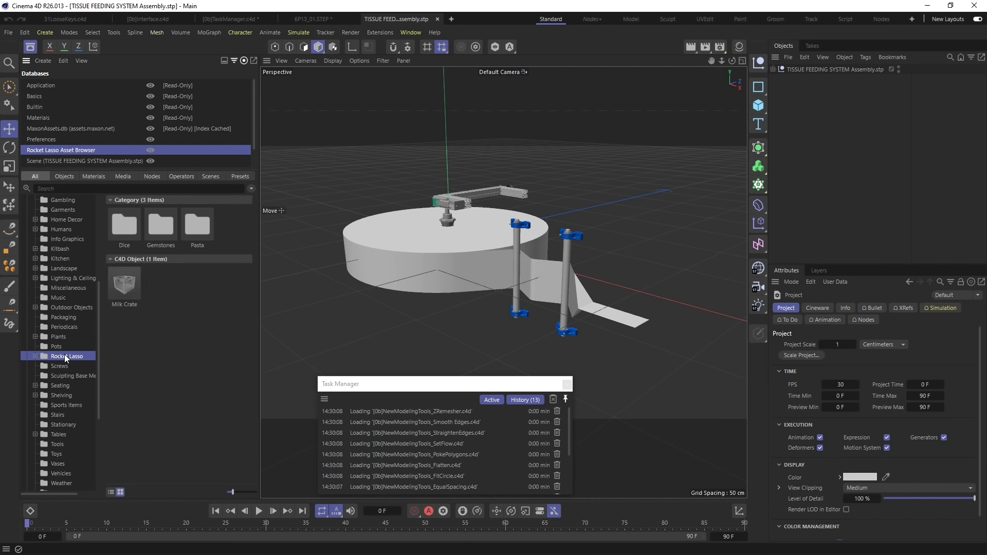
pyautogui.doubleClick(133, 222)
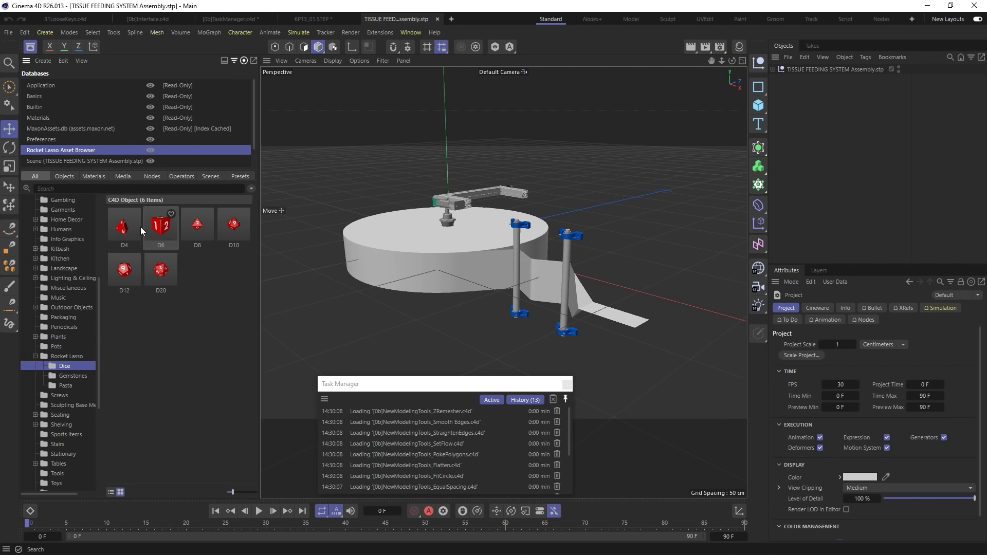
pyautogui.click(72, 373)
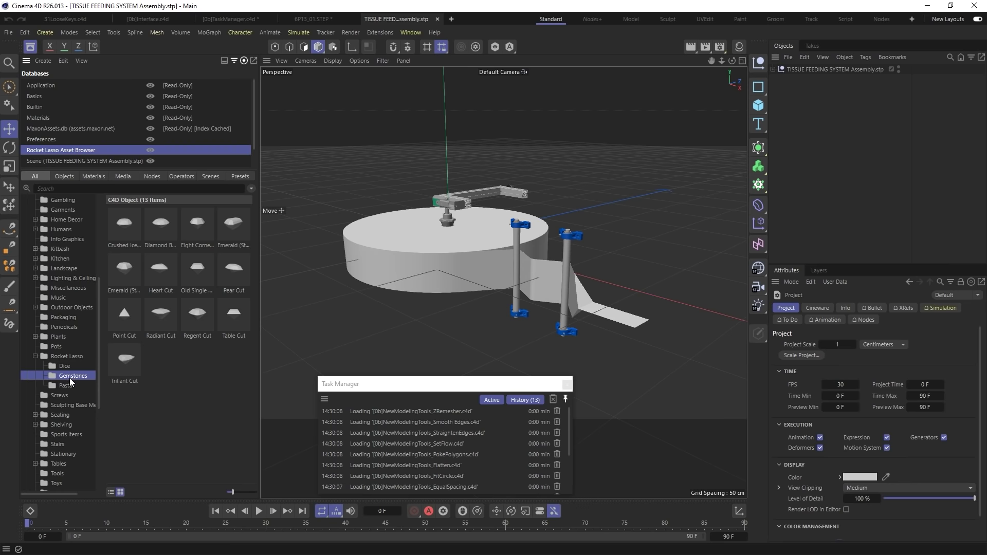
pyautogui.click(63, 386)
pyautogui.click(67, 356)
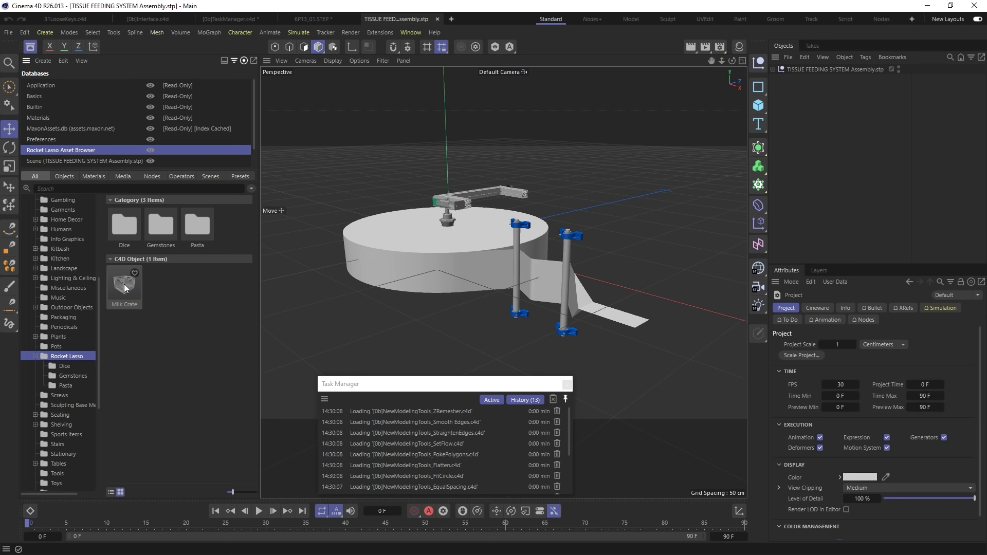
pyautogui.rightClick(57, 151)
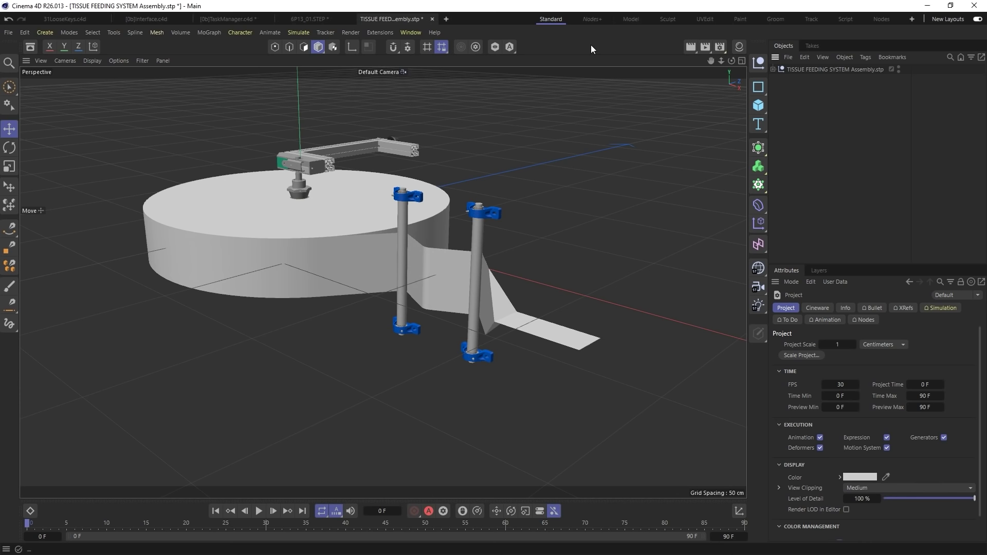
# Step: Open the [3aa]HammerWeights.c4d and [3b]Hammer.c4d projects and display the Face object's joint weights through its Weight tag
pyautogui.moveTo(348, 129); pyautogui.dragTo(519, 159)
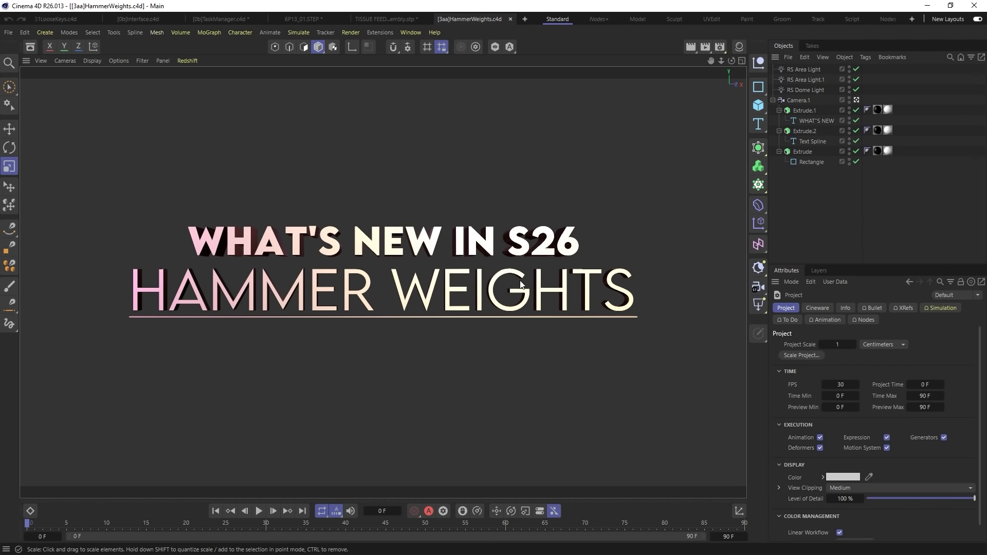
pyautogui.moveTo(21, 170); pyautogui.dragTo(299, 170)
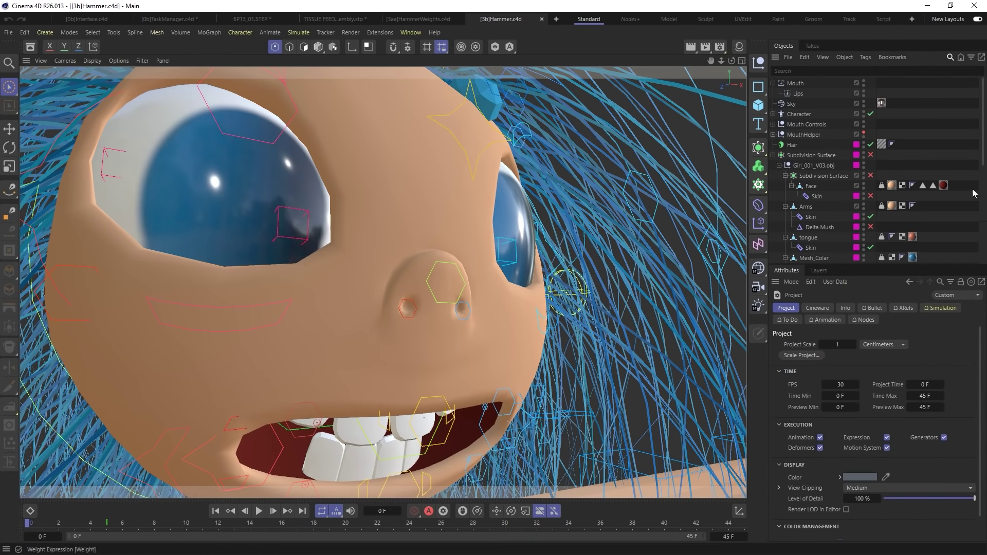
pyautogui.click(812, 187)
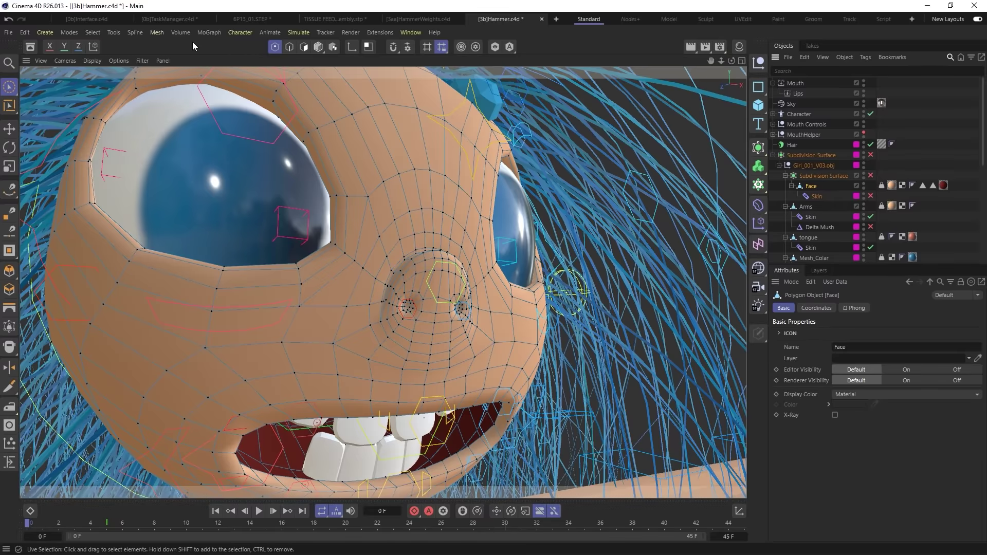
pyautogui.click(882, 186)
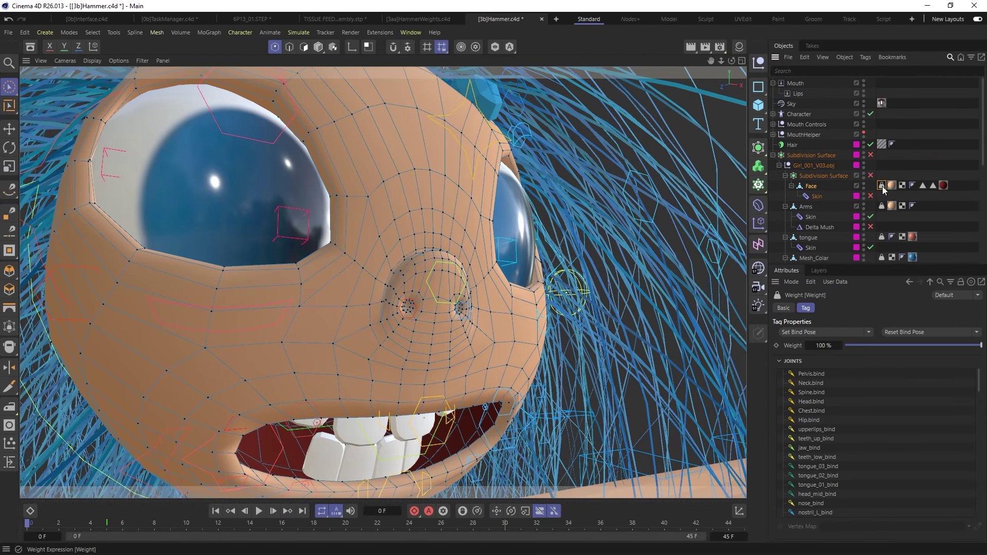
pyautogui.doubleClick(882, 187)
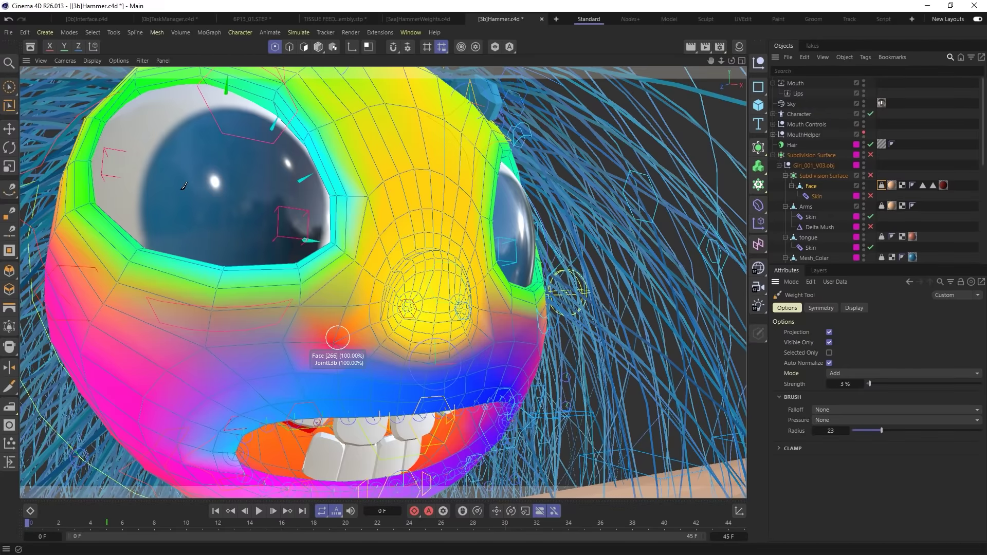
# Step: Select the badly weighted point beside the nose with Live Selection, and open the Weight Manager with an enlarged joint list
pyautogui.click(10, 90)
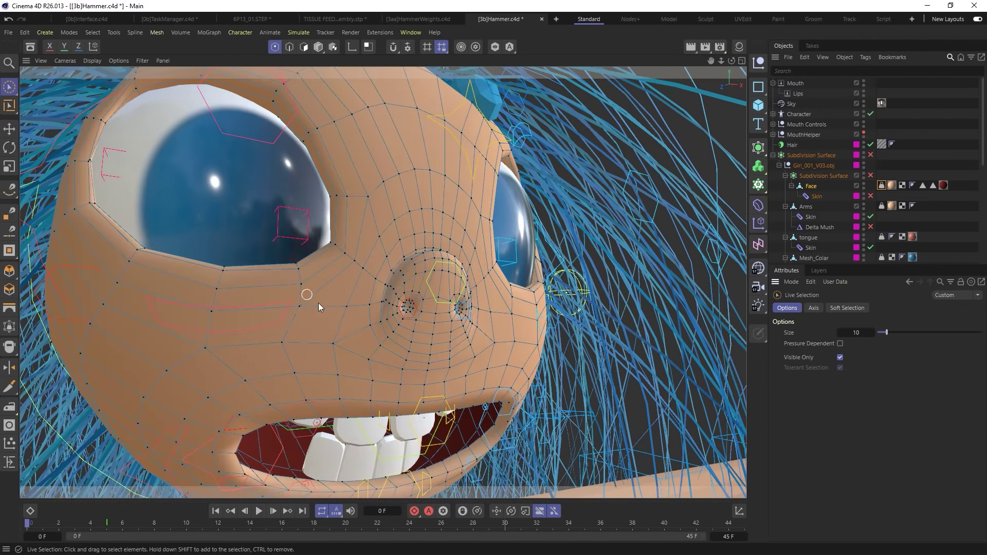
pyautogui.click(334, 344)
pyautogui.doubleClick(882, 185)
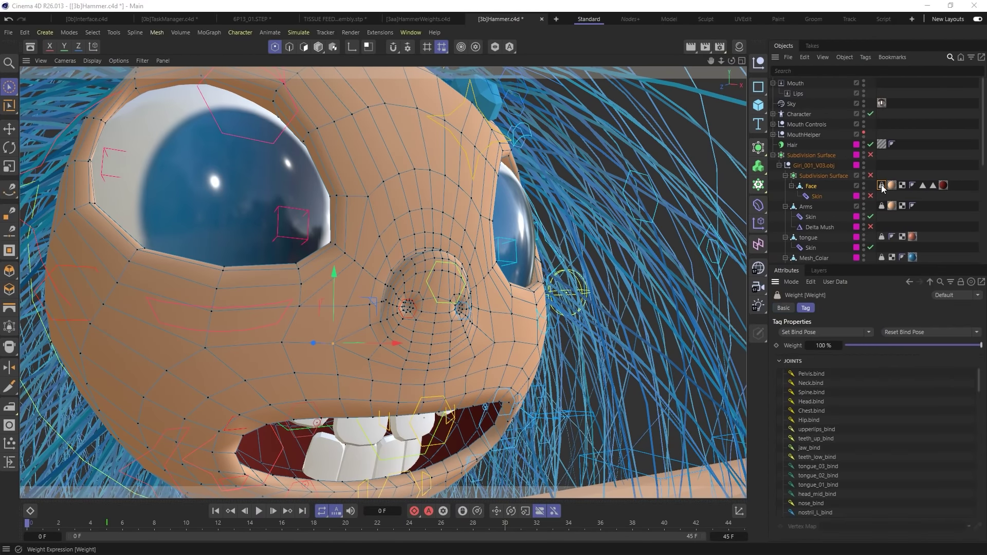
pyautogui.moveTo(782, 176); pyautogui.dragTo(745, 147)
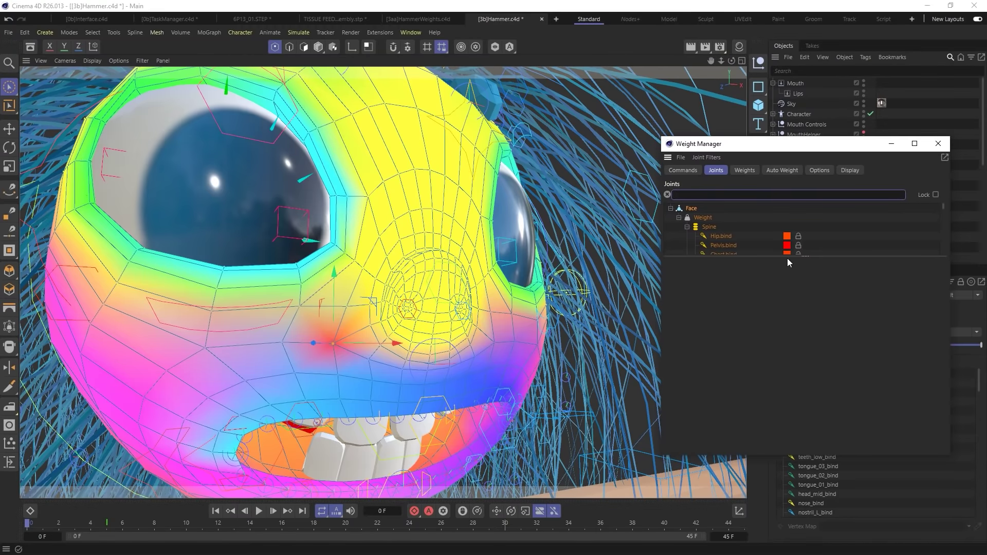
pyautogui.moveTo(805, 256); pyautogui.dragTo(805, 384)
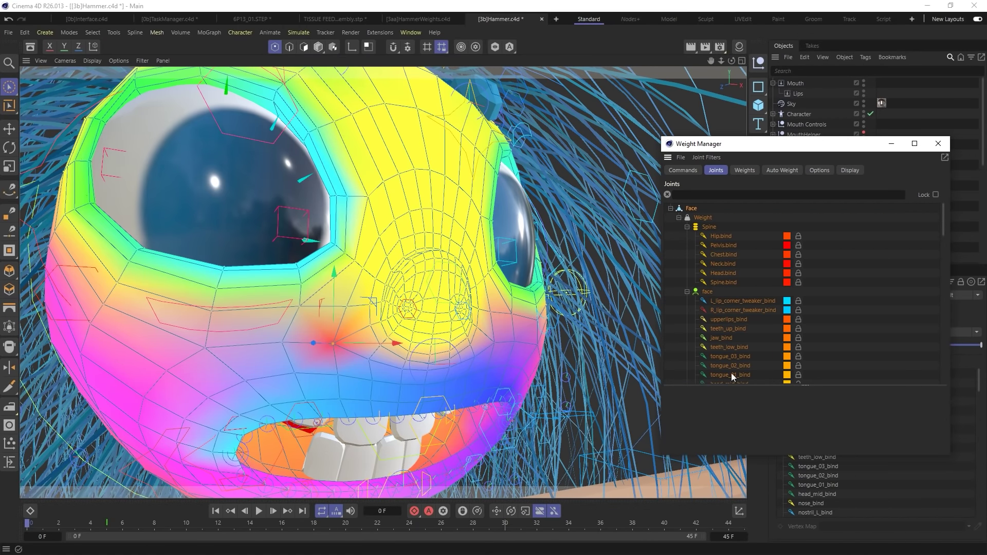
# Step: Set the Weight Manager's command mode to Hammer, apply it to the selected point beside the nose and inspect that point's joint weights
pyautogui.click(682, 169)
pyautogui.click(721, 194)
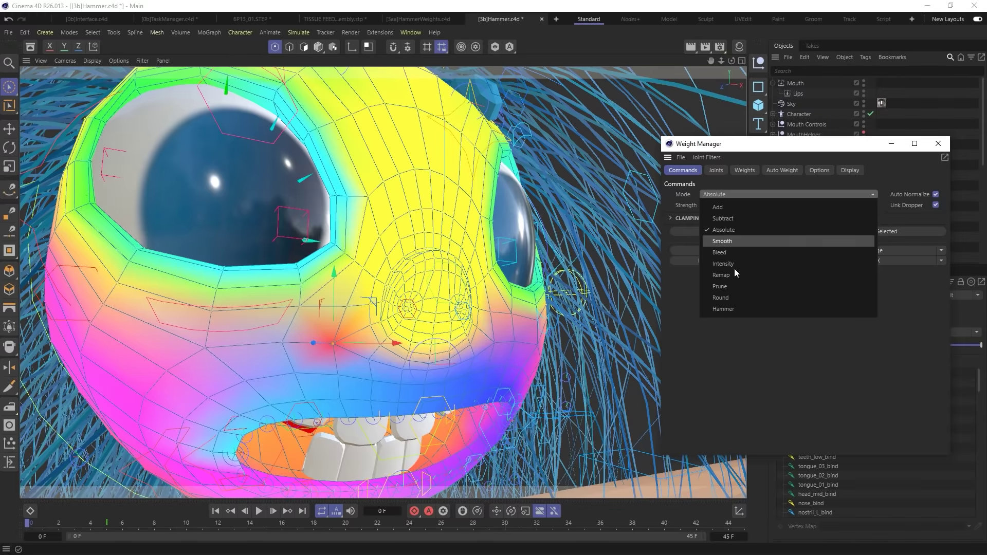
pyautogui.click(730, 309)
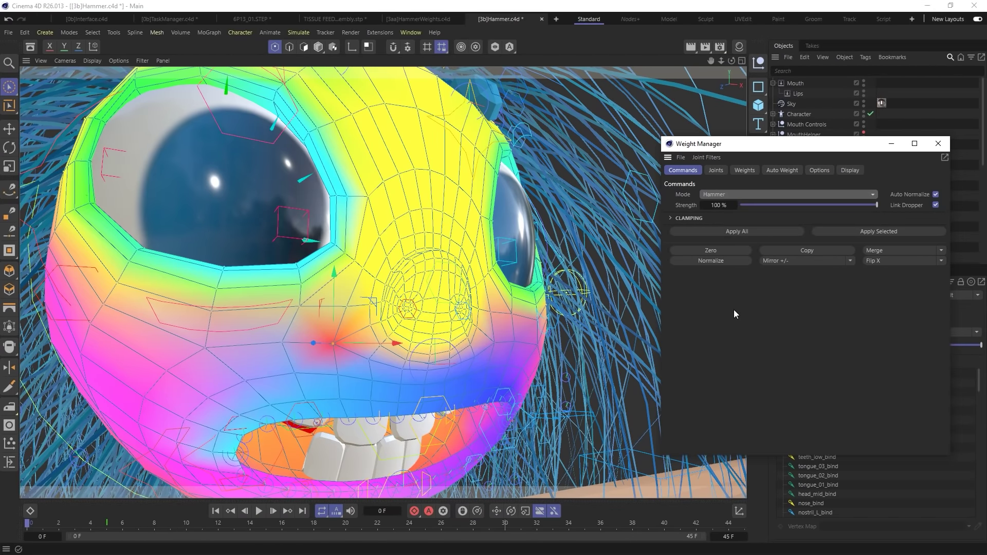
pyautogui.click(869, 231)
pyautogui.moveTo(337, 349)
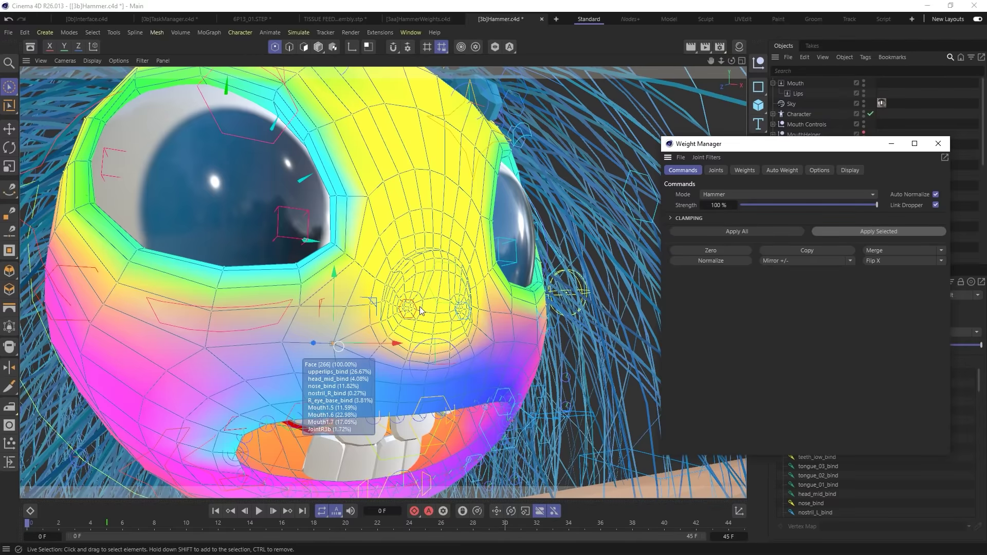
pyautogui.moveTo(340, 350)
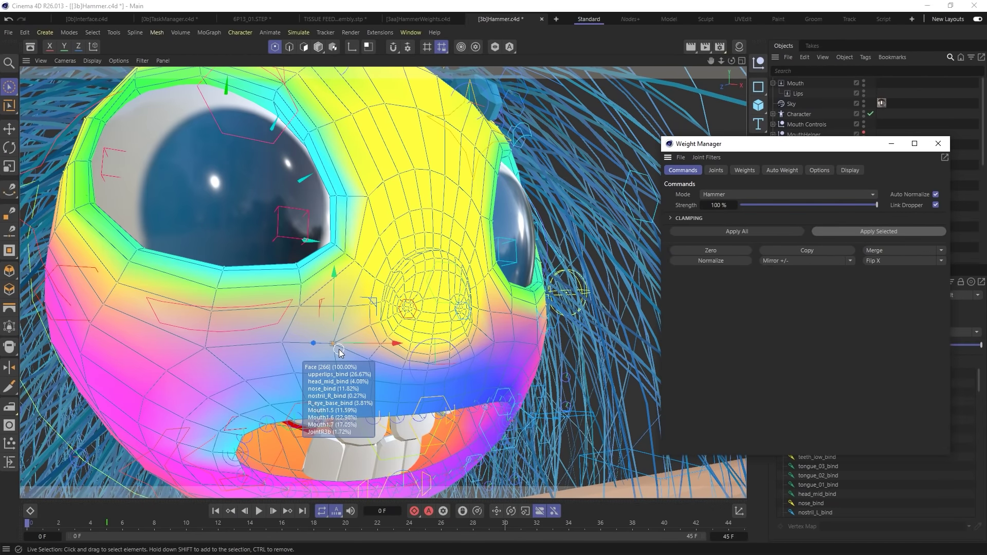
pyautogui.click(333, 345)
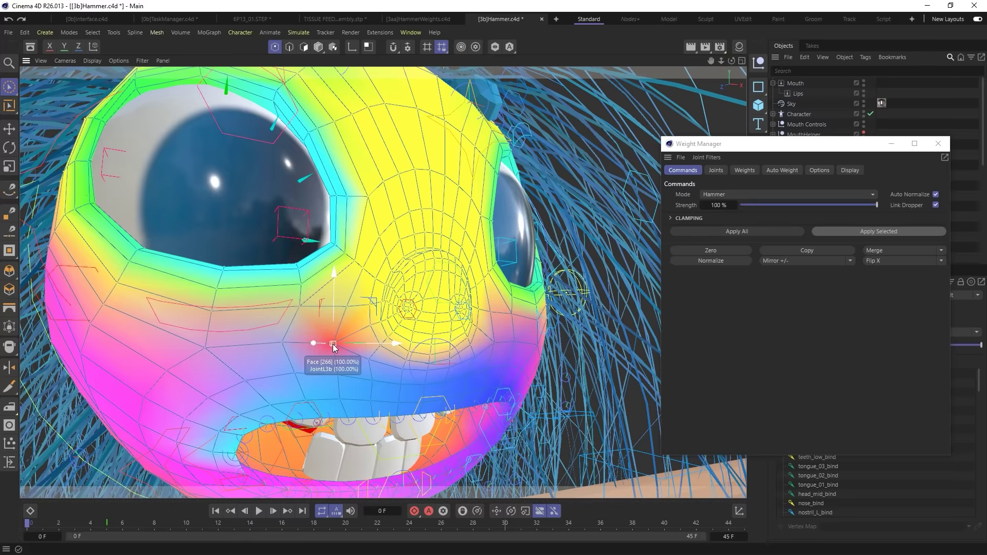
# Step: Hammer the selected red point beside the nose at 100 % strength and compare its joint weights with a neighbouring point's
pyautogui.click(878, 233)
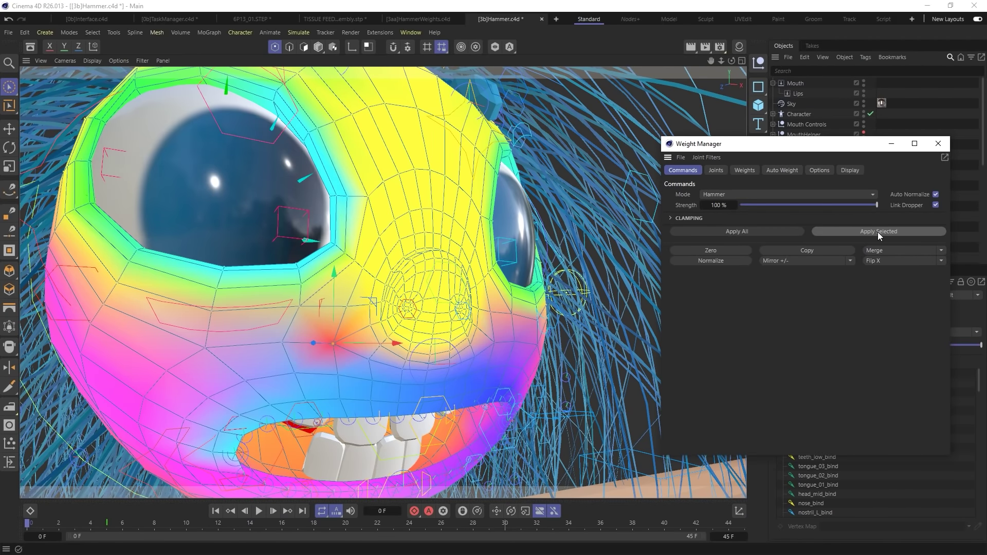
pyautogui.moveTo(287, 363)
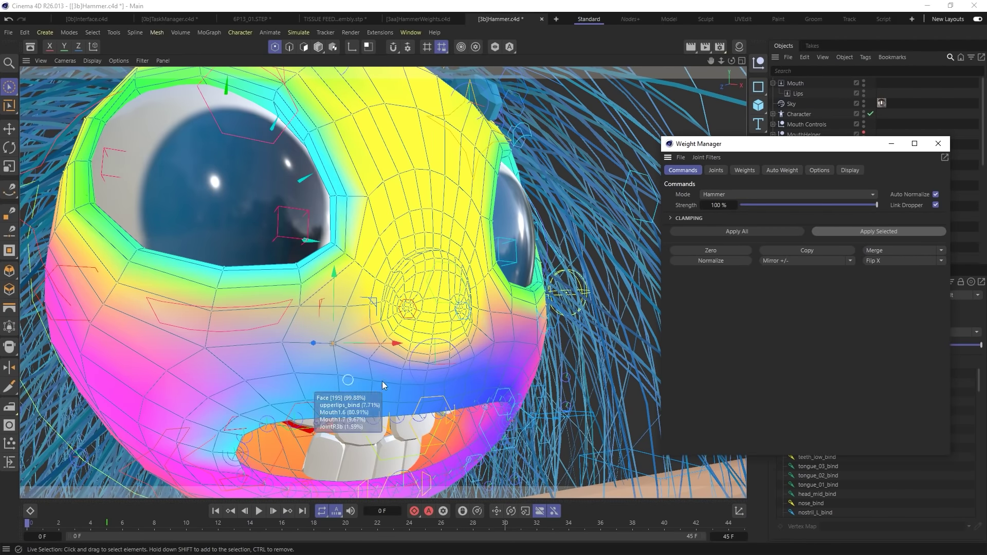
pyautogui.moveTo(334, 346)
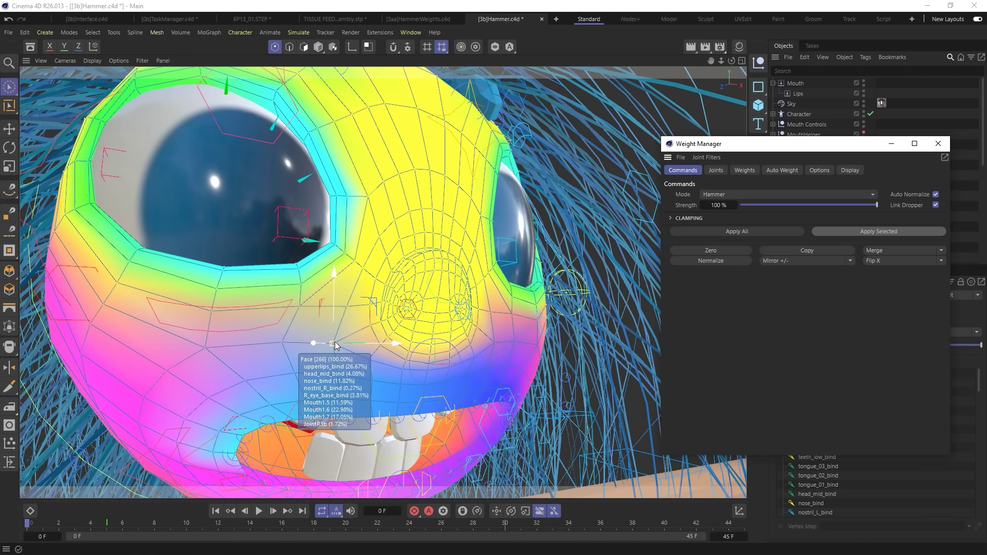
# Step: Set the Weight Manager's command mode to Smooth and close the Weight Manager
pyautogui.click(749, 194)
pyautogui.click(737, 240)
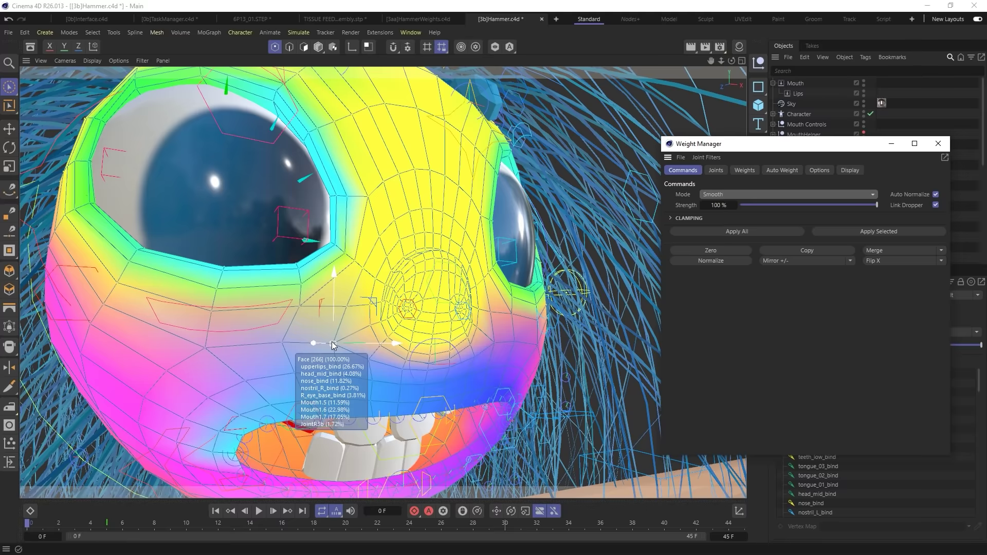
pyautogui.click(946, 144)
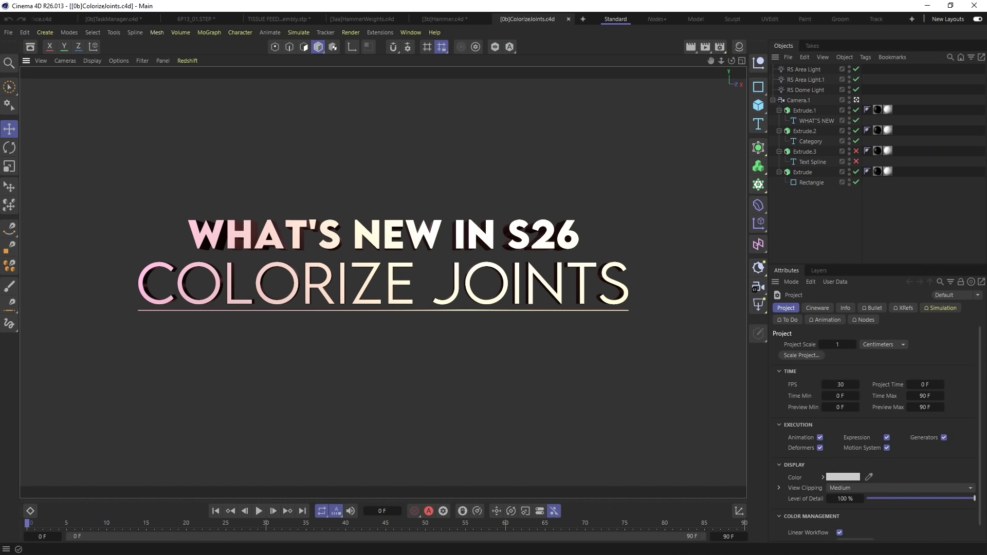
# Step: Open the [3a]ColorizeJoints.c4d project, look through the joint names and select the Rig with its entire hierarchy
pyautogui.moveTo(986, 216); pyautogui.dragTo(344, 192)
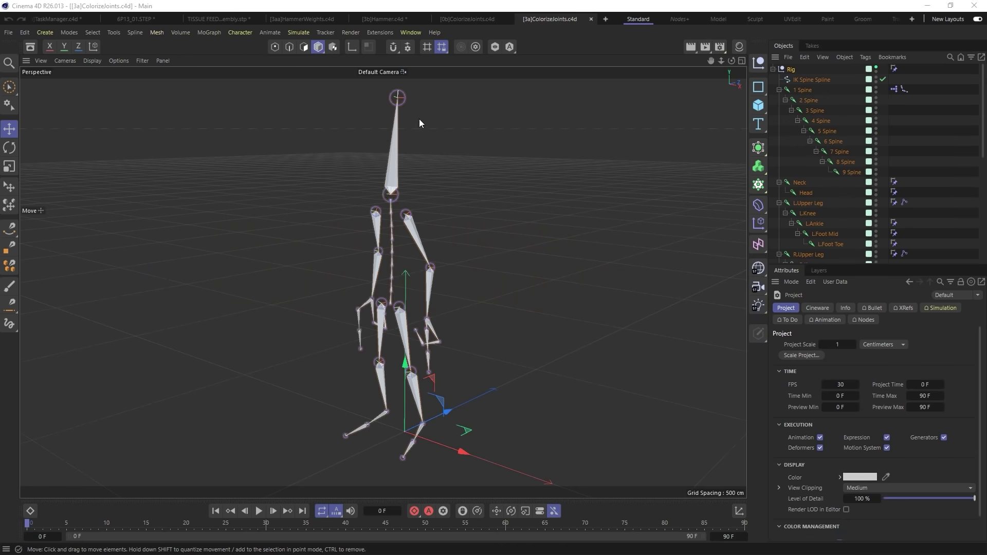
pyautogui.click(808, 204)
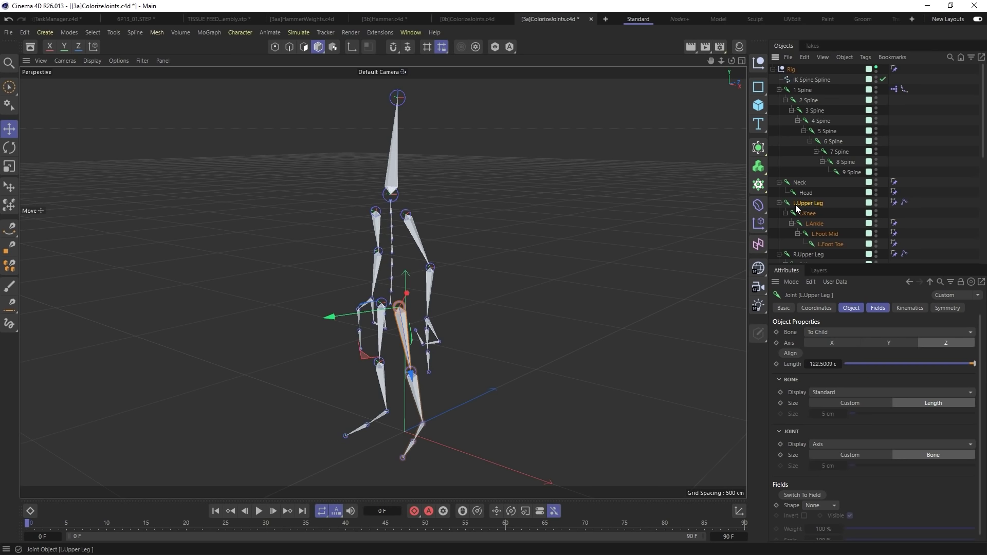
pyautogui.scroll(-5, 821, 200)
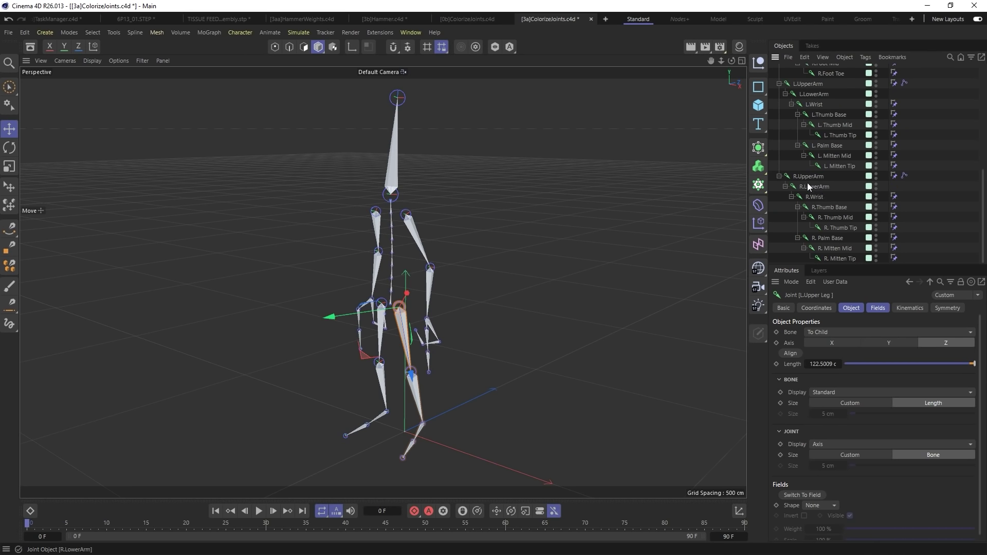
pyautogui.click(800, 177)
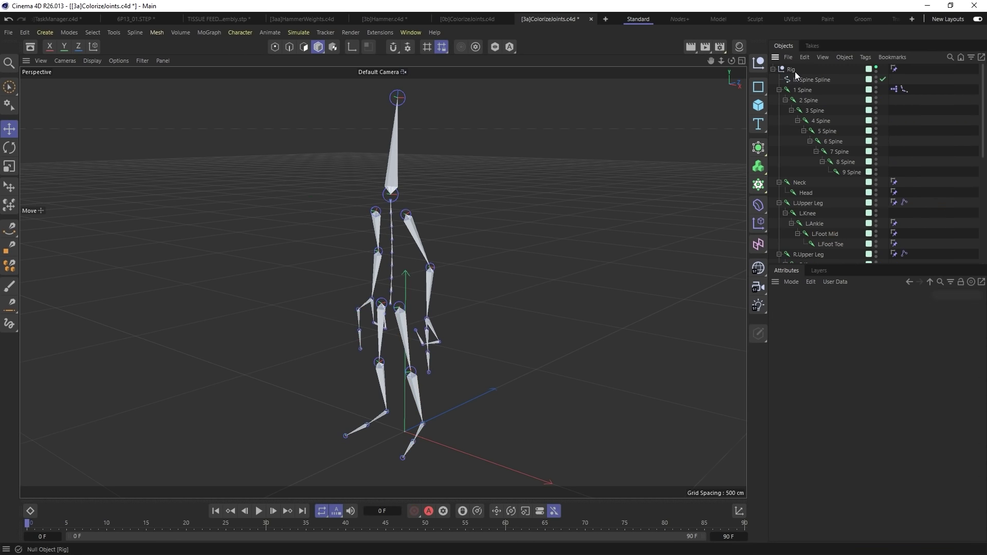
pyautogui.middleClick(792, 71)
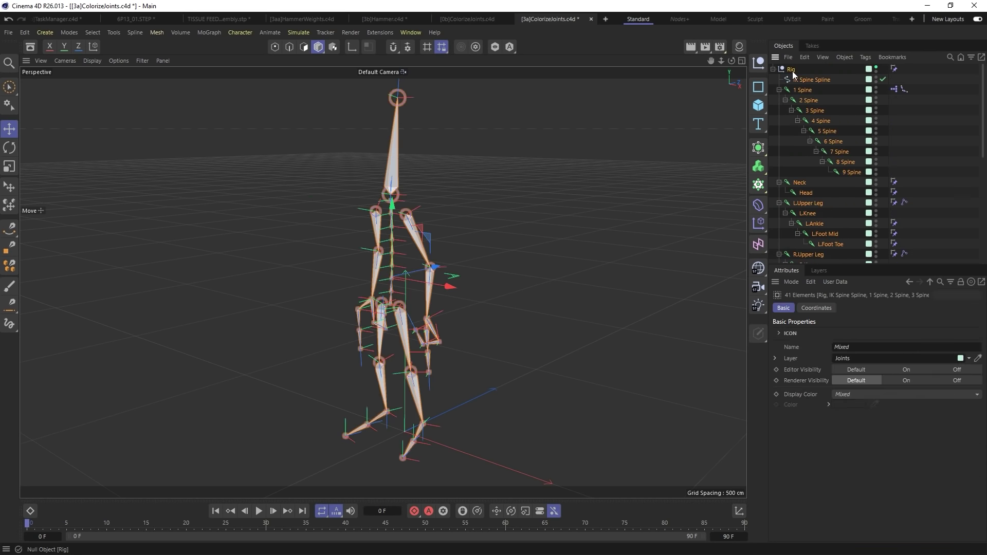
# Step: Open the Colorize Joints options for the selected rig and set the left prefix to "L." and the right prefix to "R."
pyautogui.click(241, 33)
pyautogui.moveTo(271, 195)
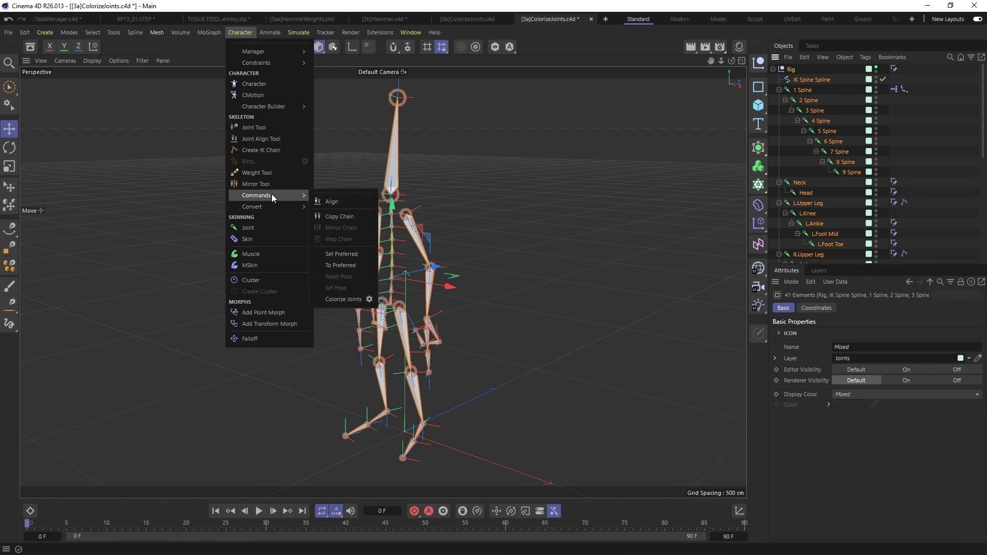
pyautogui.click(371, 300)
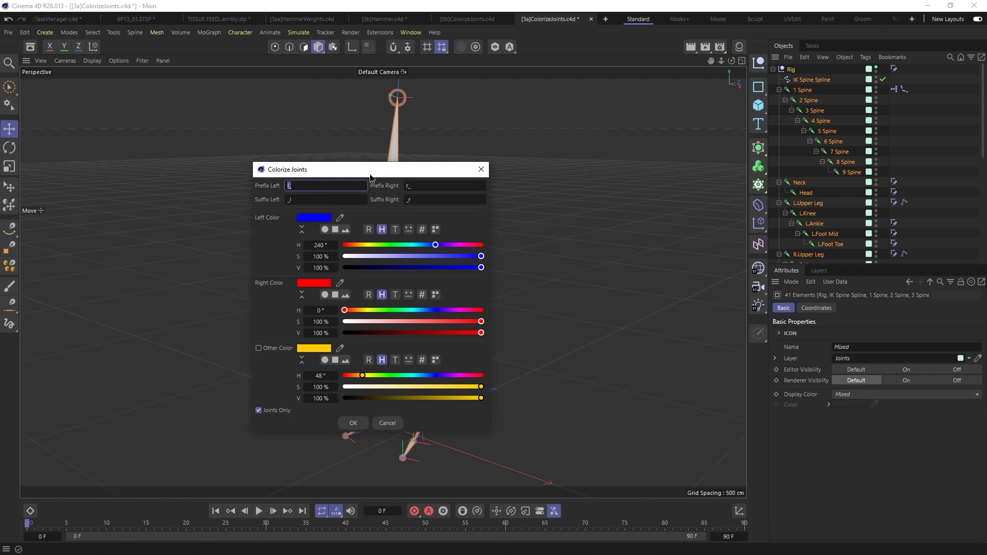
pyautogui.moveTo(370, 173); pyautogui.dragTo(581, 156)
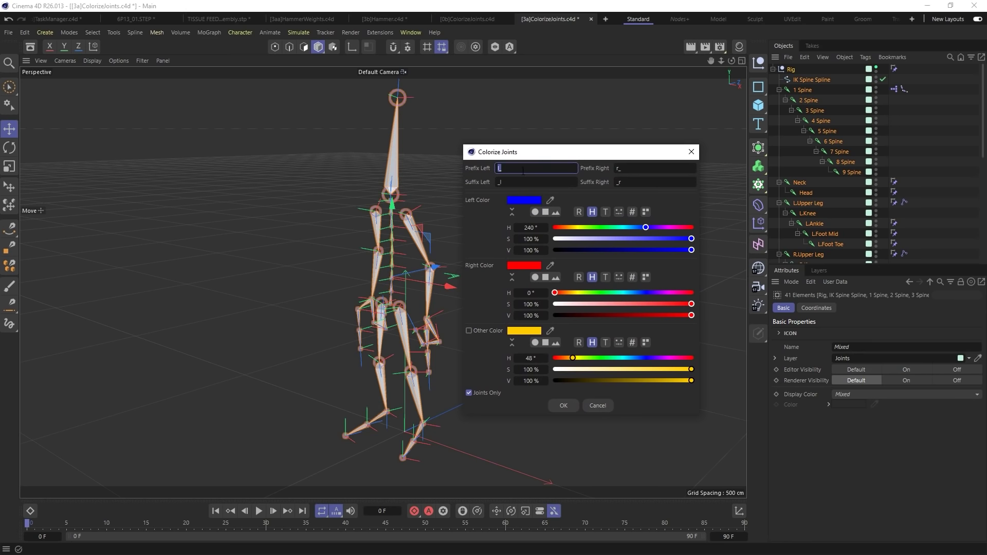
pyautogui.write('L.')
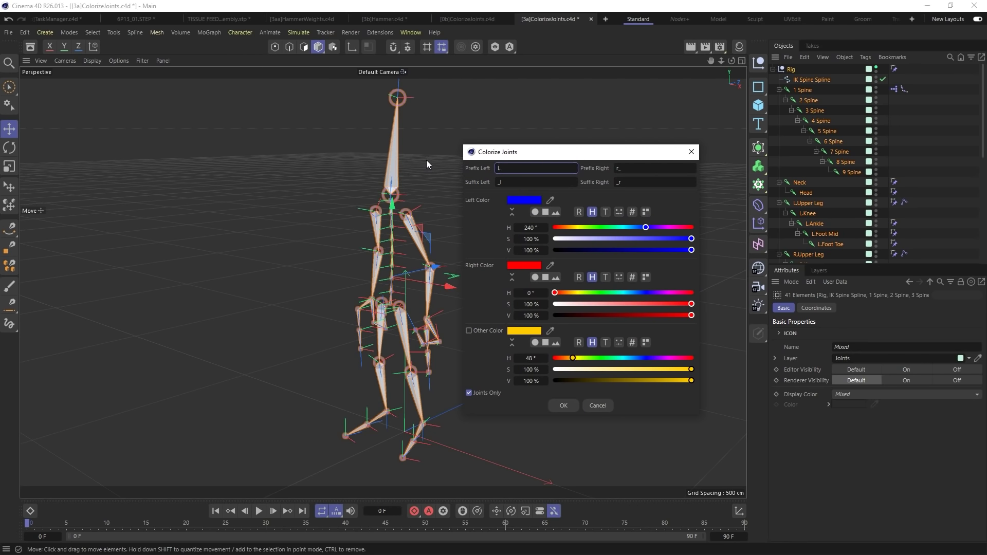
pyautogui.click(618, 169)
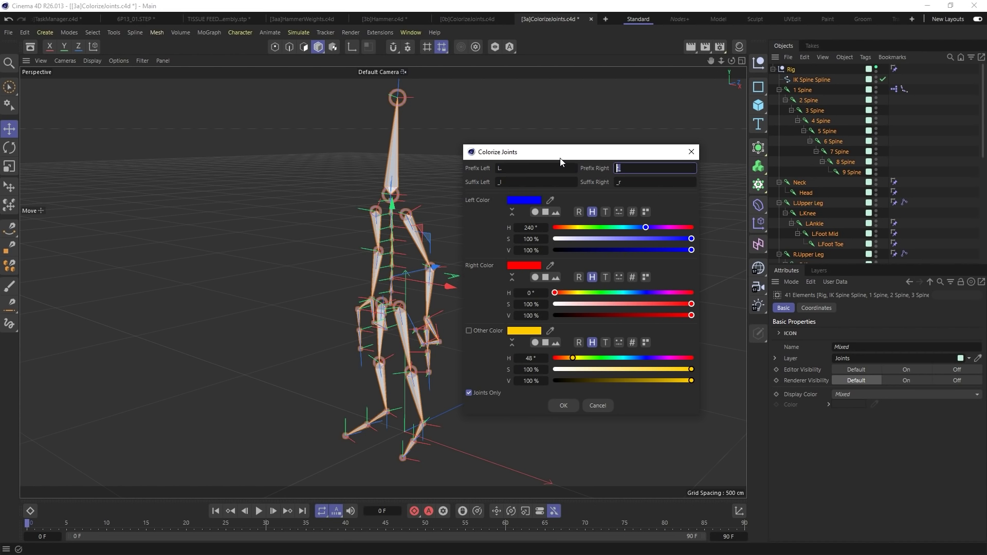
pyautogui.write('R')
# Step: Enable Other Color with a yellow hue of 53° and apply Colorize Joints to the rig
pyautogui.click(469, 331)
pyautogui.moveTo(587, 355); pyautogui.dragTo(601, 356)
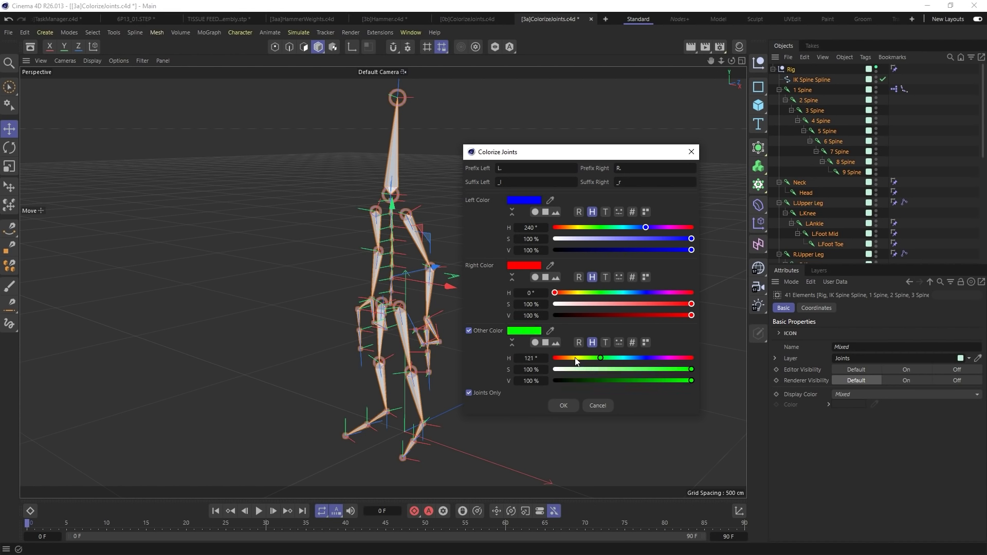
pyautogui.moveTo(577, 359); pyautogui.dragTo(575, 358)
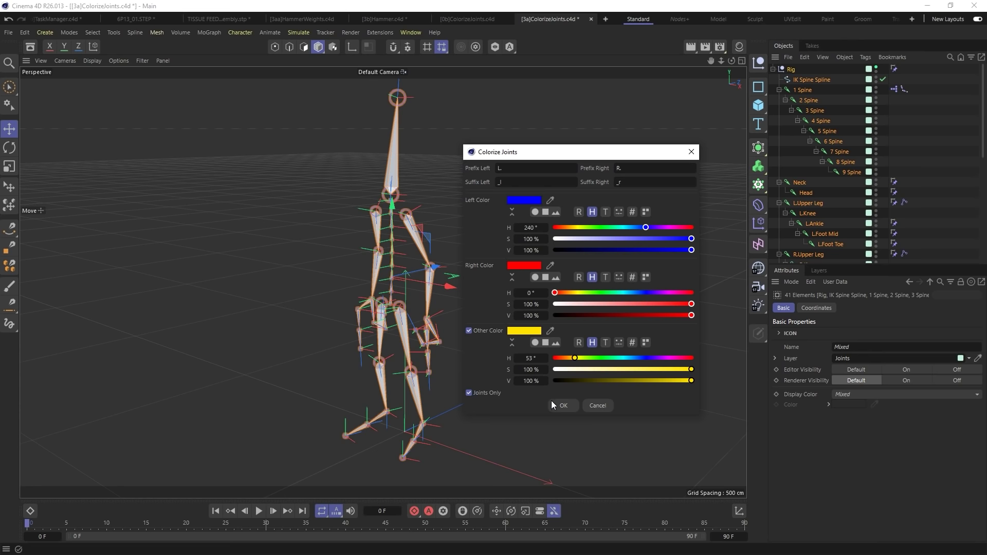
pyautogui.click(564, 405)
# Step: Clear the rig selection and display the Basic properties of the 3 Spine joint
pyautogui.click(649, 217)
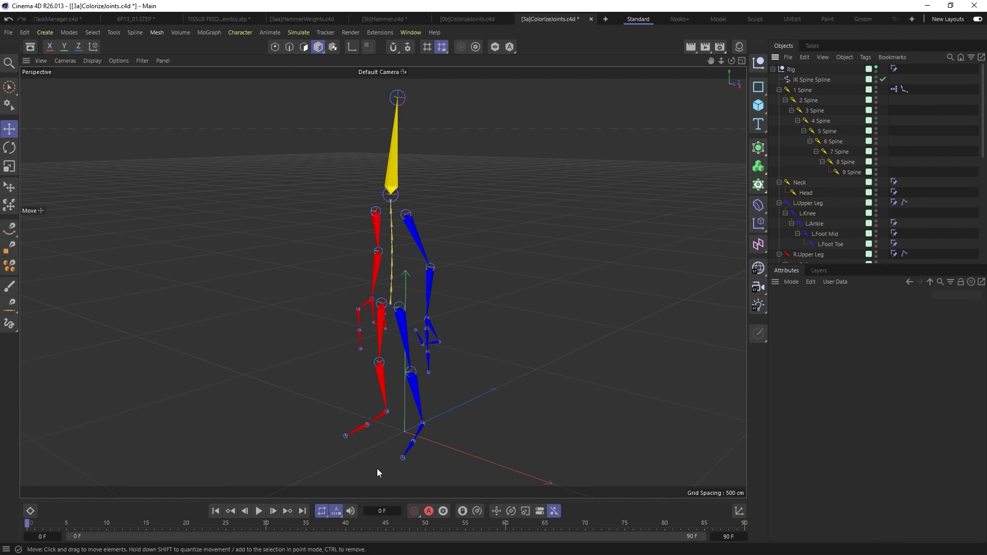
pyautogui.click(796, 111)
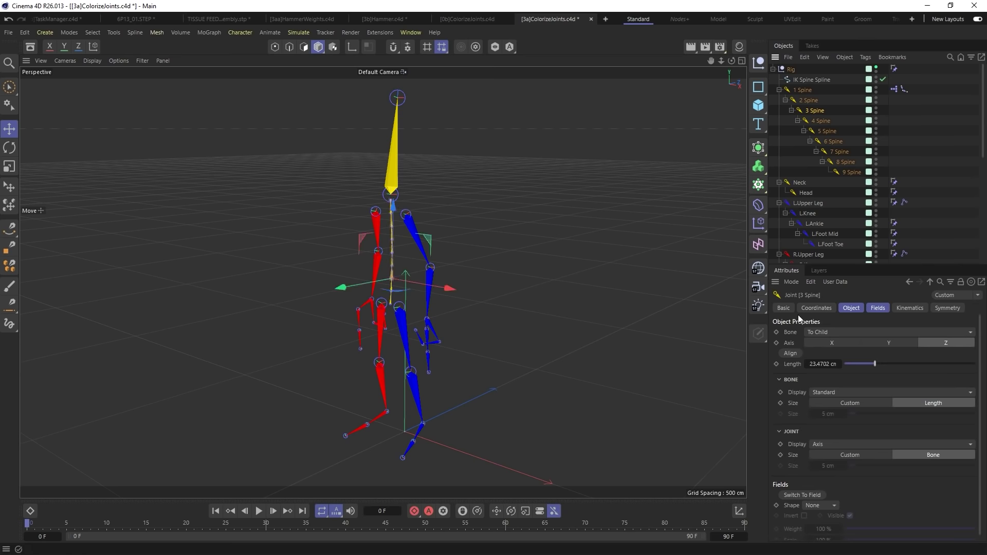
pyautogui.click(785, 309)
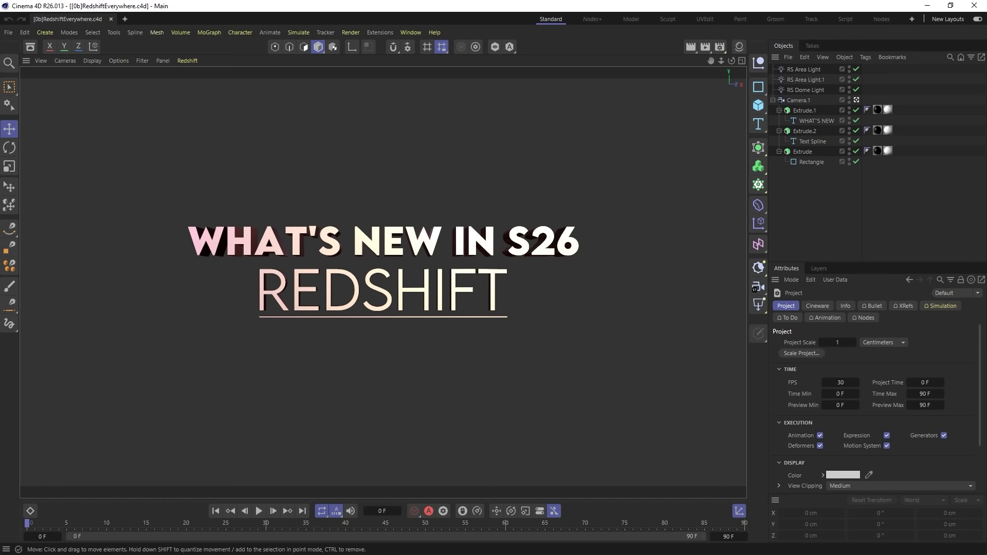
# Step: Open the [5a]Redshift_R.c4d project, then view the RocketLasso YouTube channel in the browser and return to Cinema 4D
pyautogui.moveTo(416, 90); pyautogui.dragTo(277, 95)
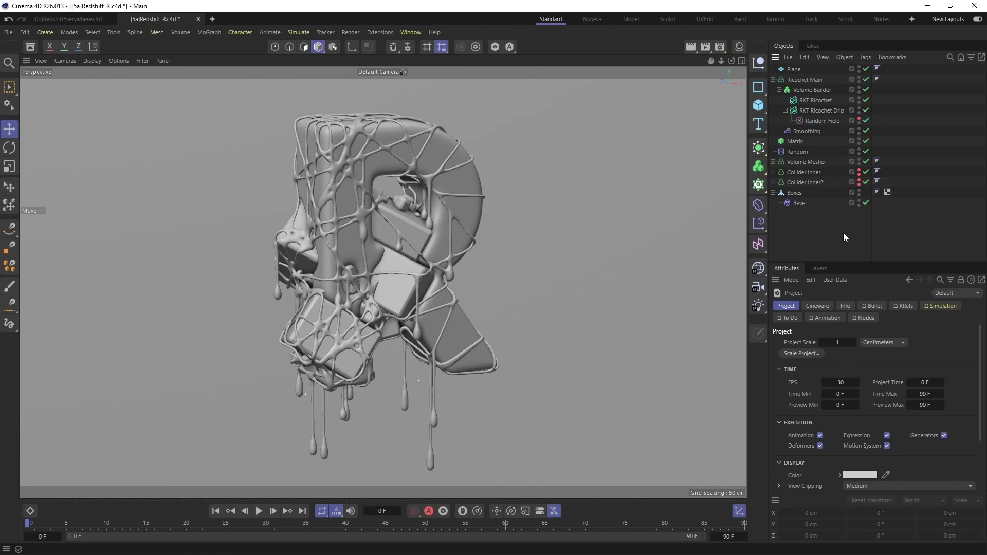
pyautogui.hotkey('alt', 'Tab')
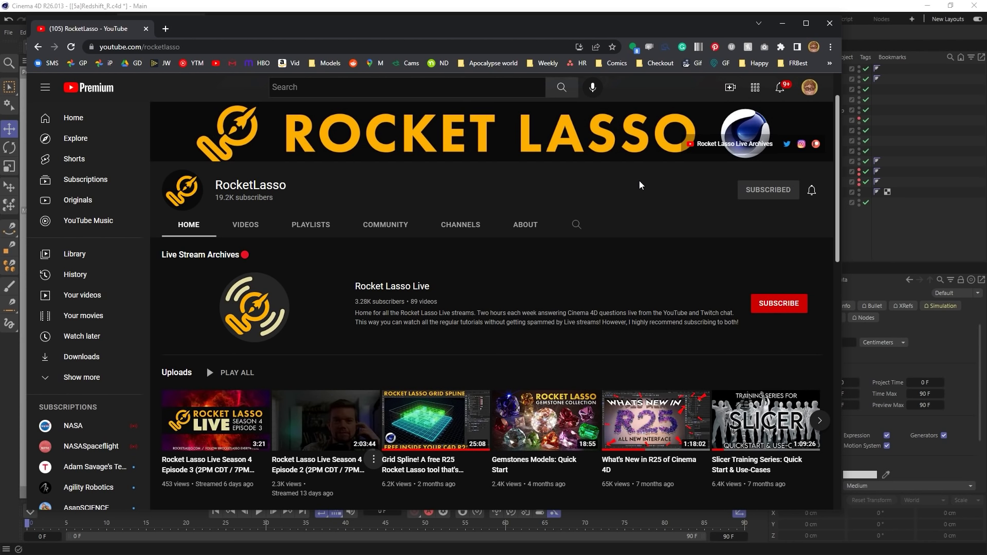
pyautogui.moveTo(190, 408)
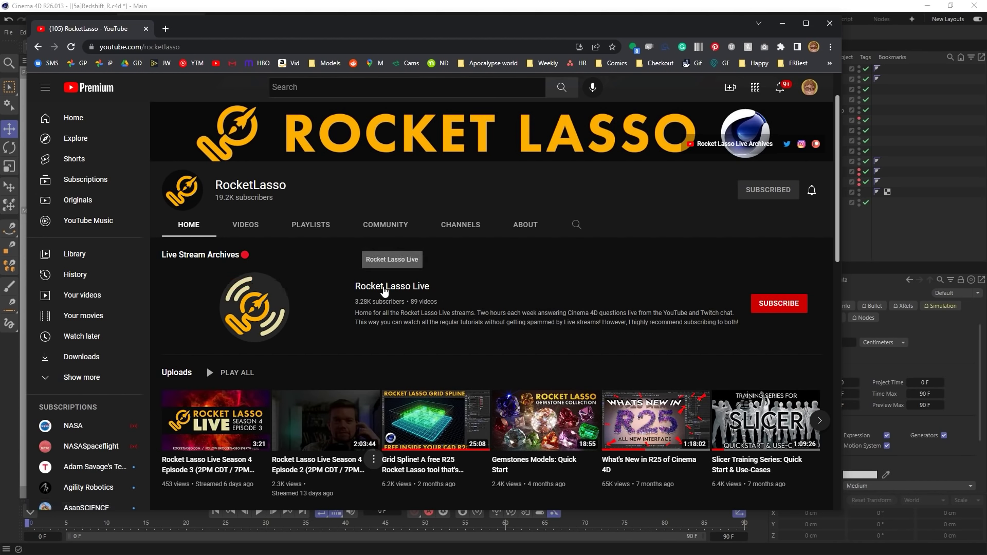
pyautogui.moveTo(227, 322)
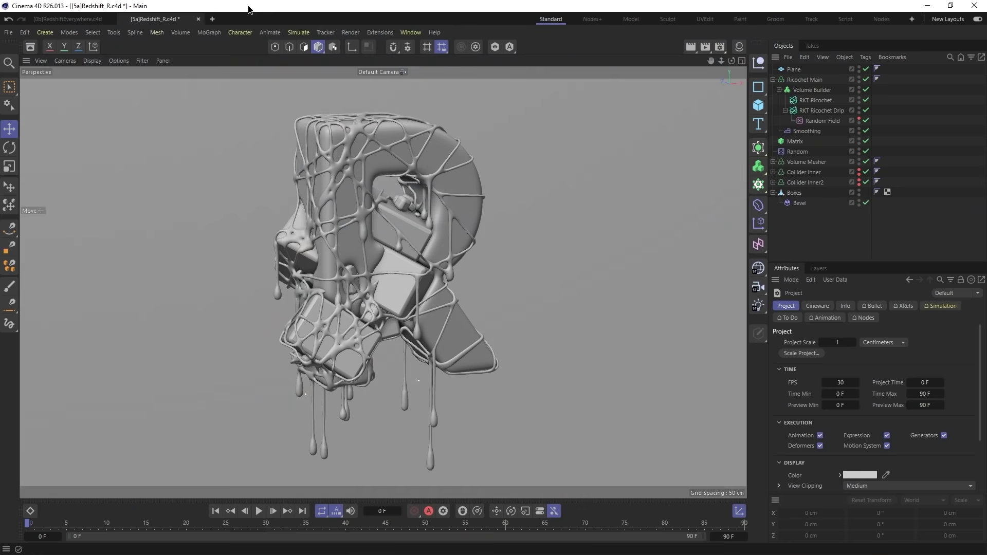
pyautogui.click(248, 7)
# Step: Collapse the Ricochet Main hierarchy and examine which environment and light objects the Standard renderer offers
pyautogui.click(773, 79)
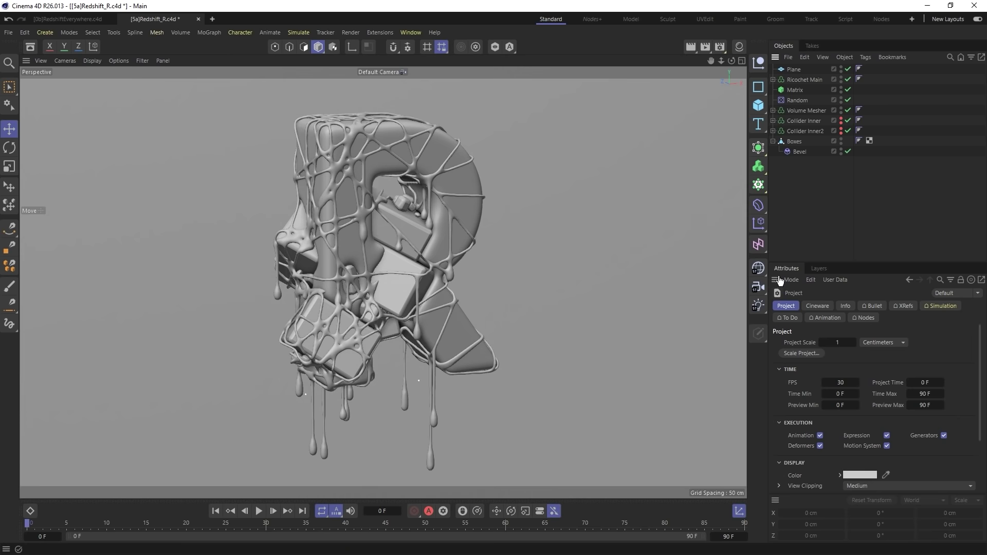
pyautogui.click(760, 269)
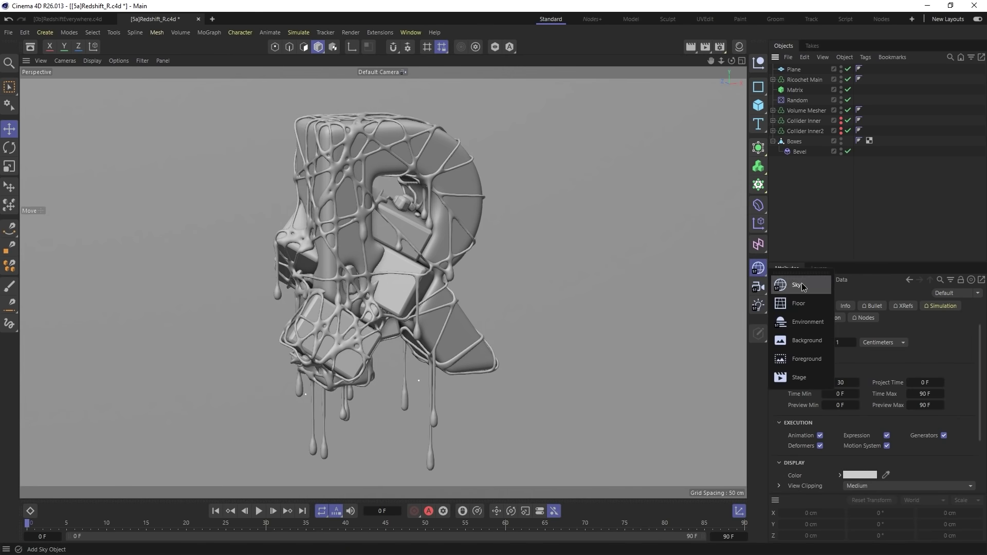
pyautogui.click(759, 305)
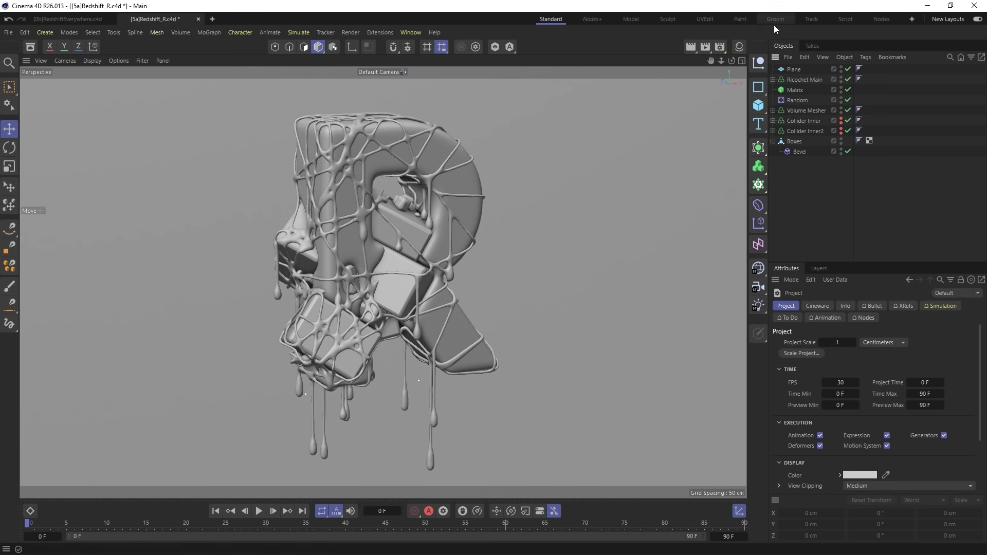
# Step: Set the renderer to Redshift in the Render Settings
pyautogui.click(720, 46)
pyautogui.moveTo(728, 37); pyautogui.dragTo(329, 107)
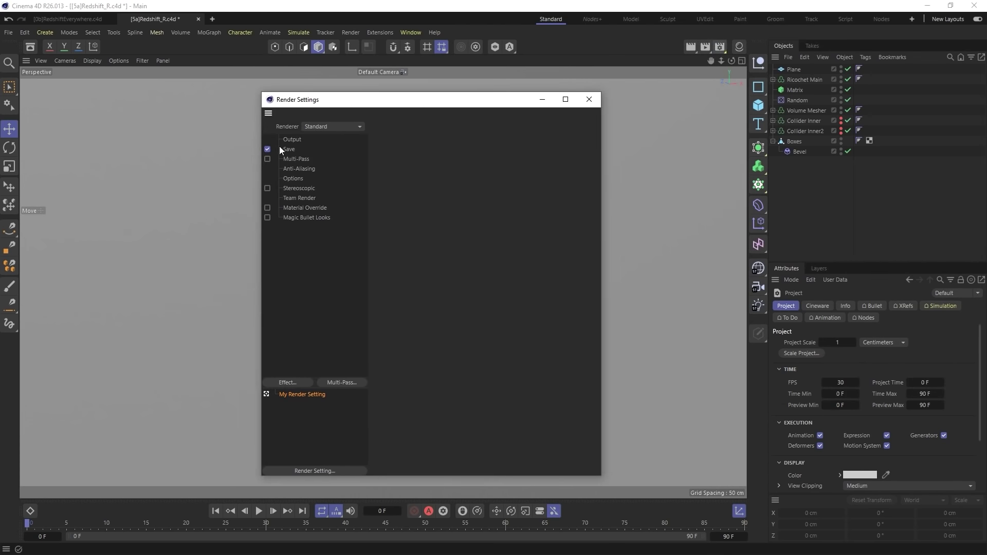
pyautogui.click(341, 125)
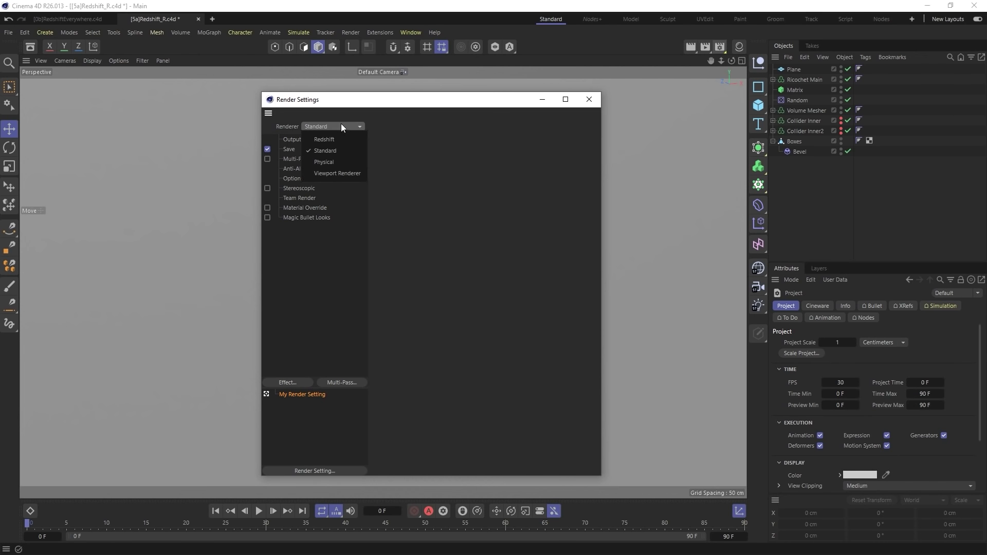
pyautogui.click(332, 140)
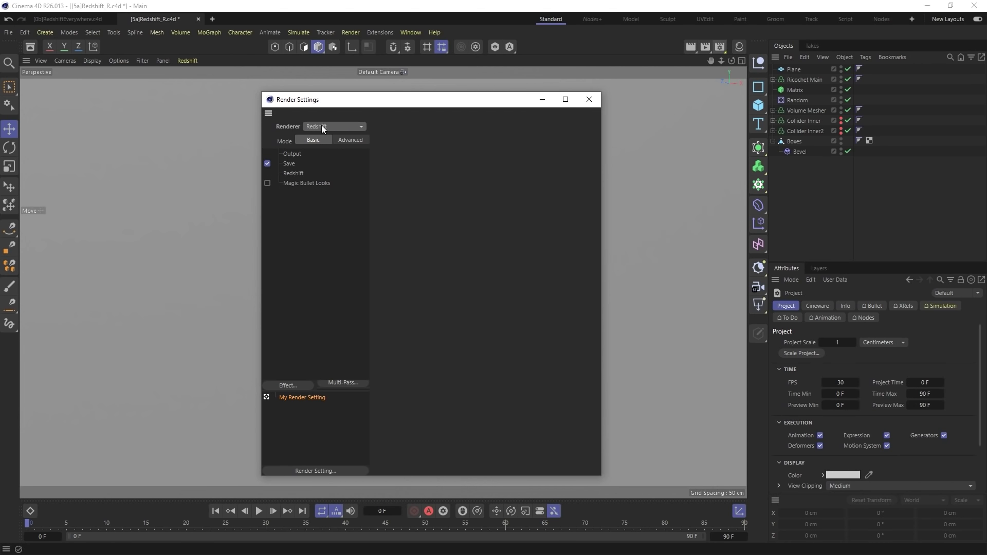
# Step: Examine the Redshift versions of the environment and light objects, and close the Render Settings
pyautogui.click(759, 267)
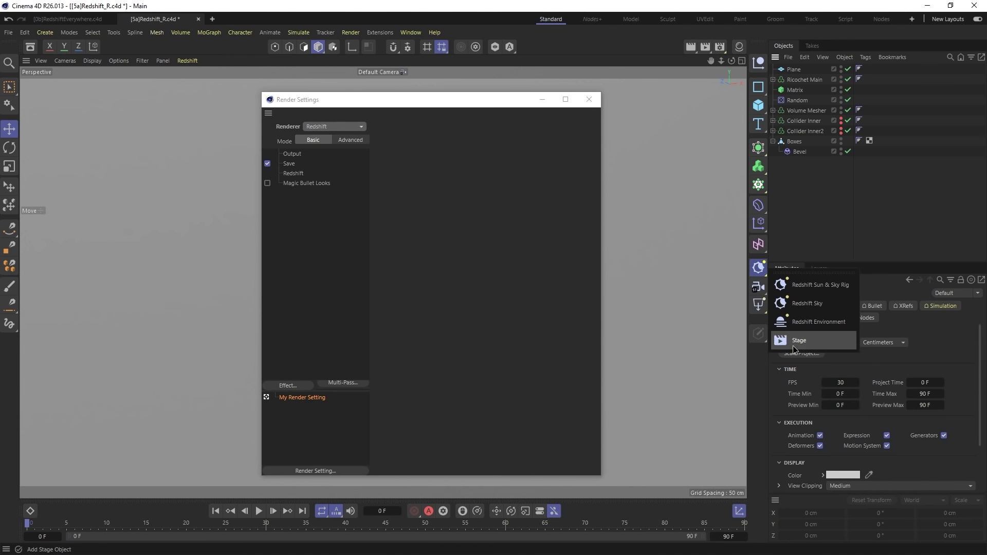
pyautogui.click(759, 304)
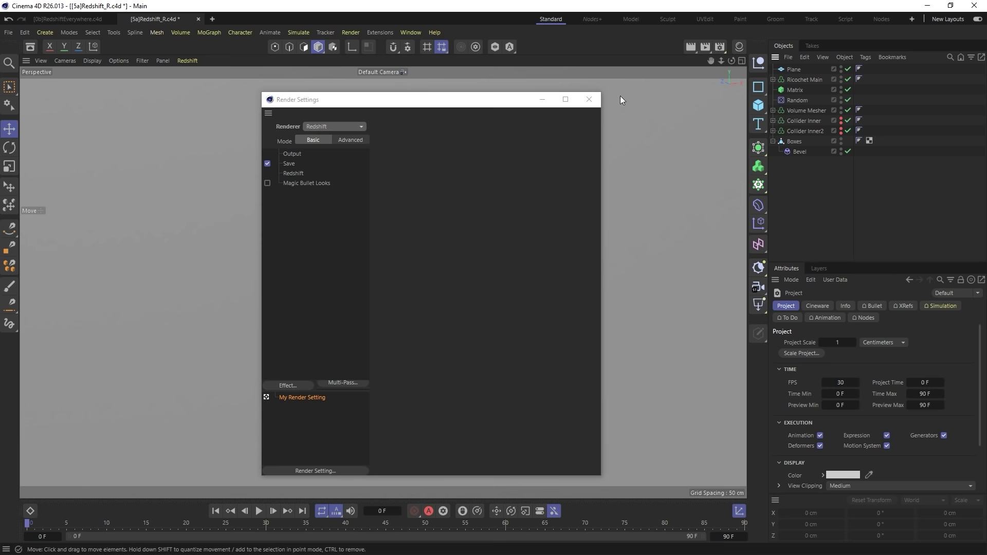
pyautogui.click(590, 99)
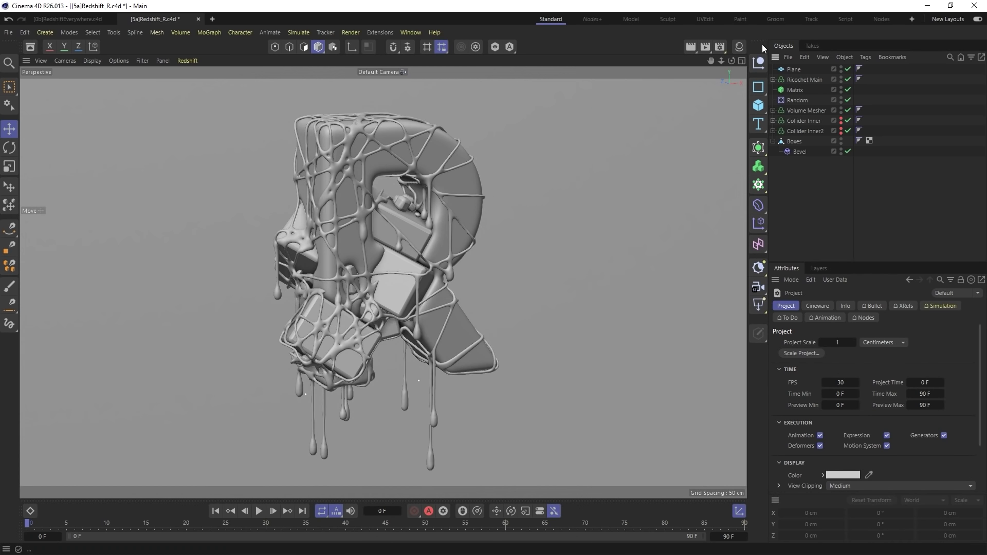
# Step: Show the Material Manager and create a new Redshift material in it
pyautogui.click(742, 48)
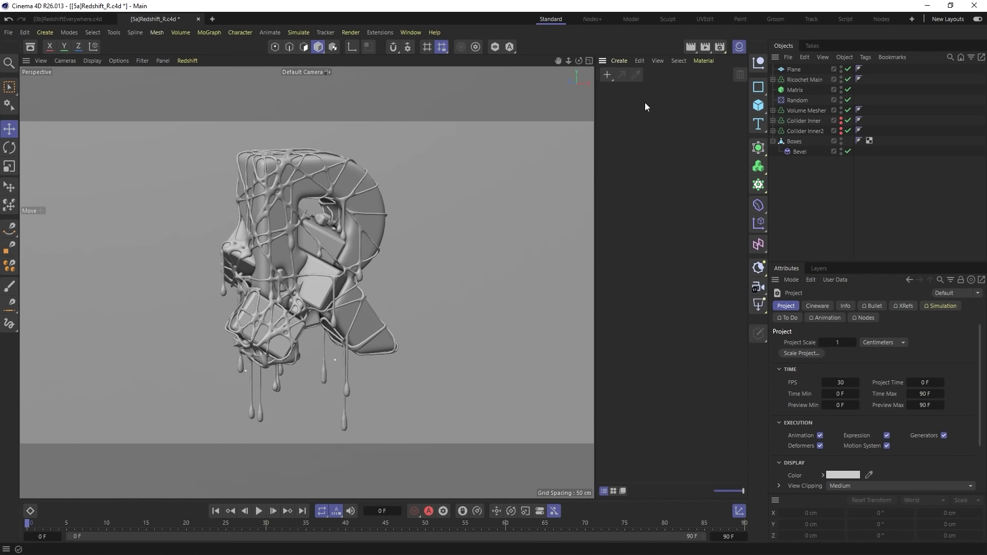
pyautogui.doubleClick(625, 109)
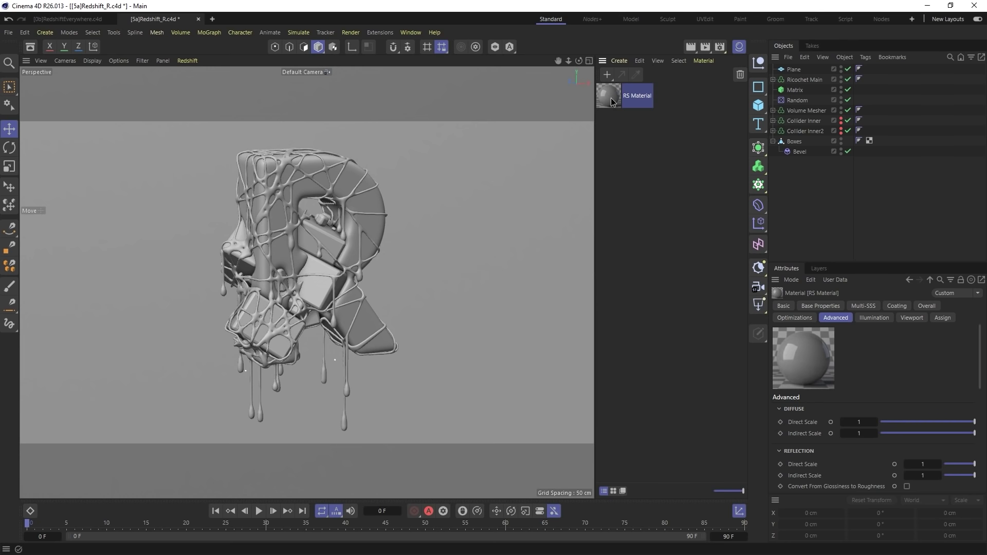
# Step: Delete the RS Material and create a Redshift Standard material in its place
pyautogui.press('Delete')
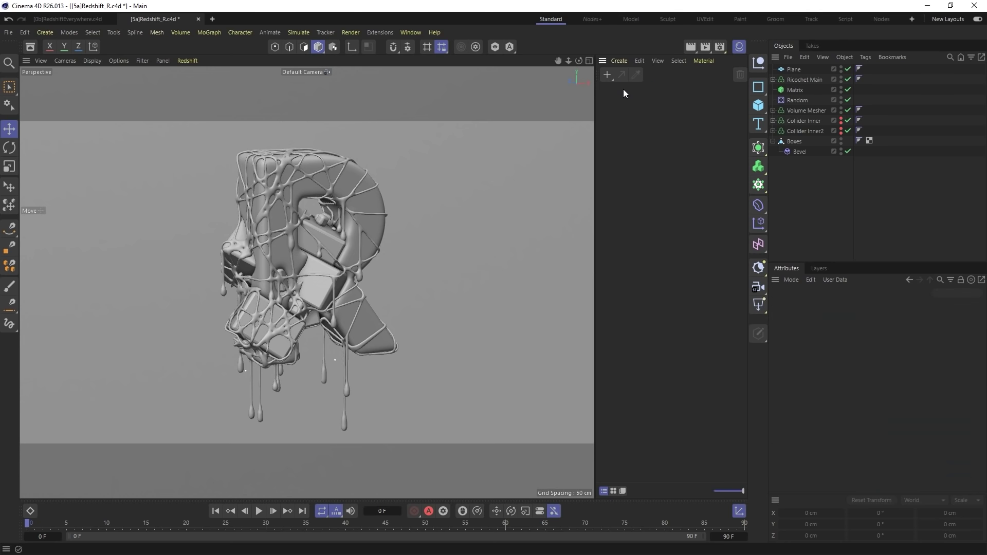
pyautogui.click(607, 74)
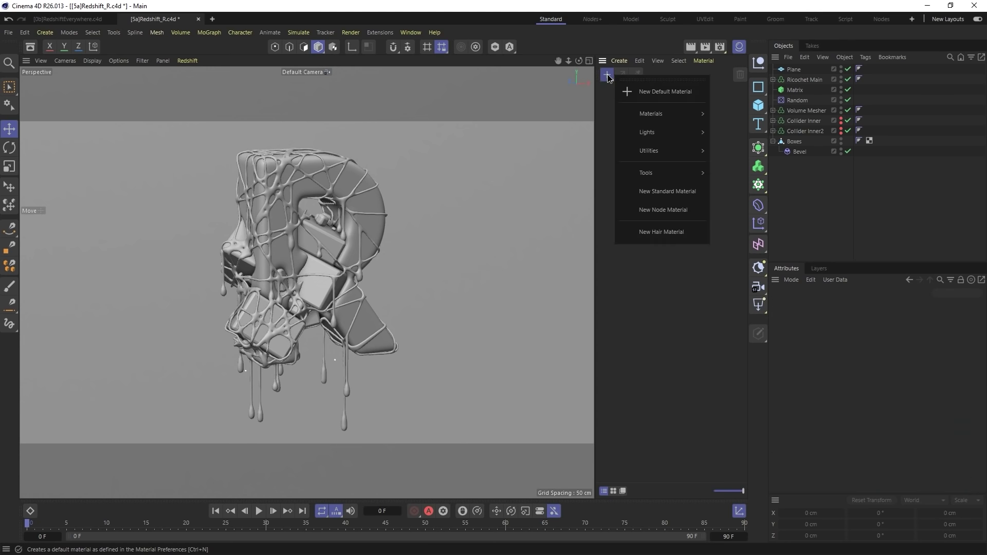
pyautogui.moveTo(650, 113)
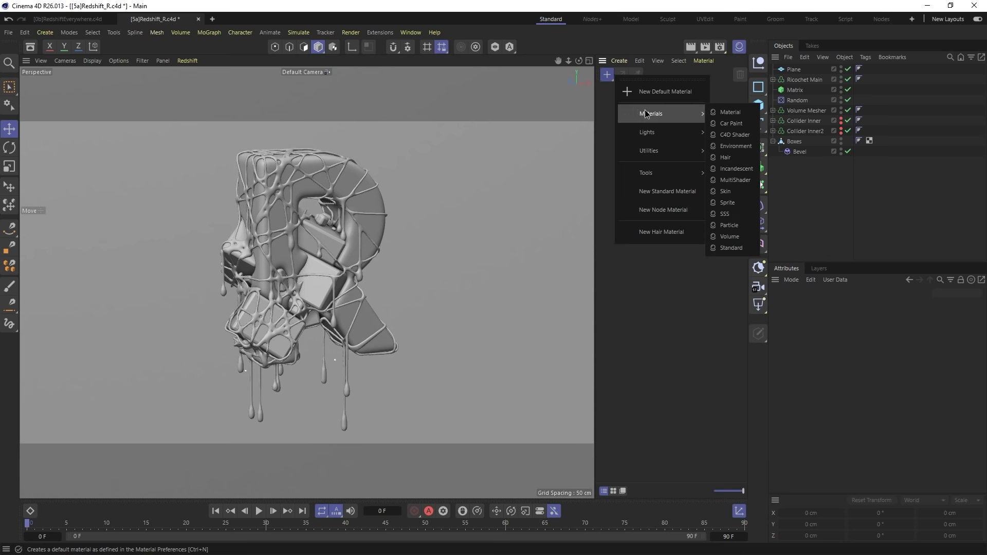
pyautogui.click(731, 249)
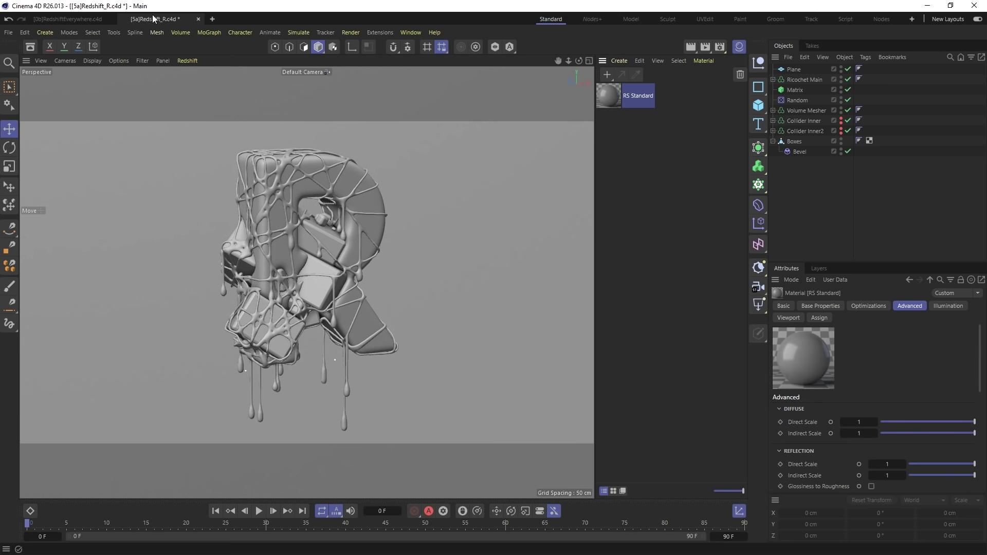
# Step: Turn off Node Materials for Presets in the Redshift preferences, and create a default Redshift material to inspect its shader graph
pyautogui.click(24, 32)
pyautogui.click(74, 198)
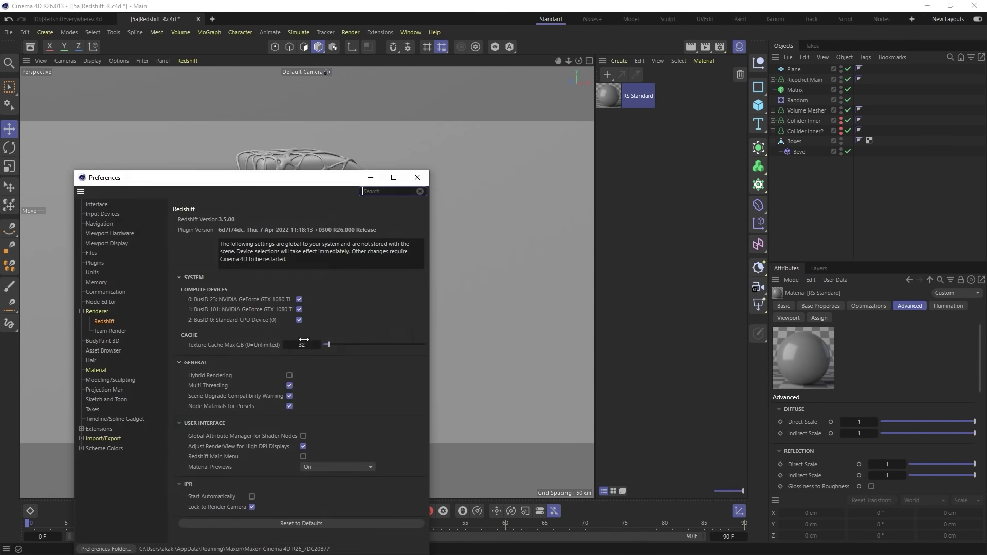
pyautogui.click(107, 330)
pyautogui.click(102, 322)
pyautogui.click(608, 74)
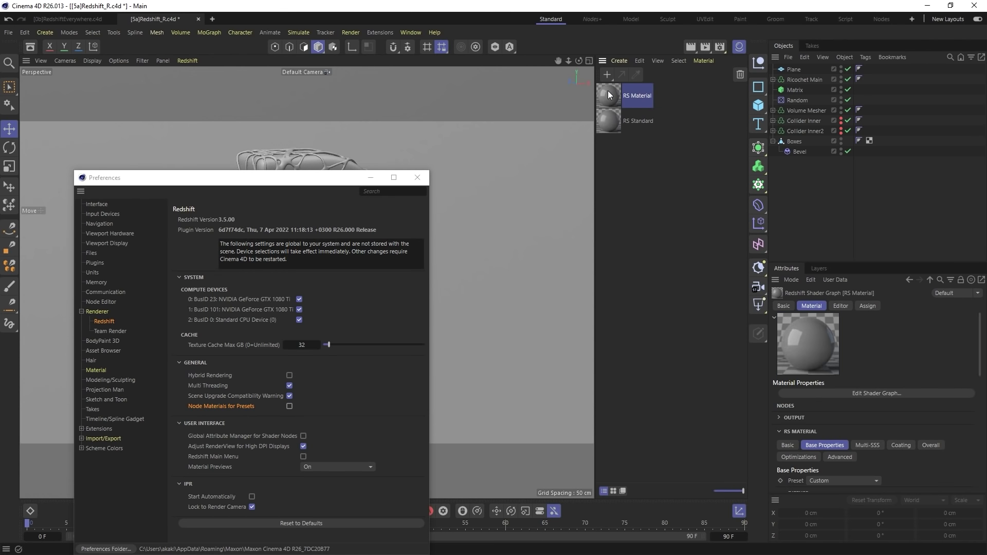
pyautogui.doubleClick(608, 96)
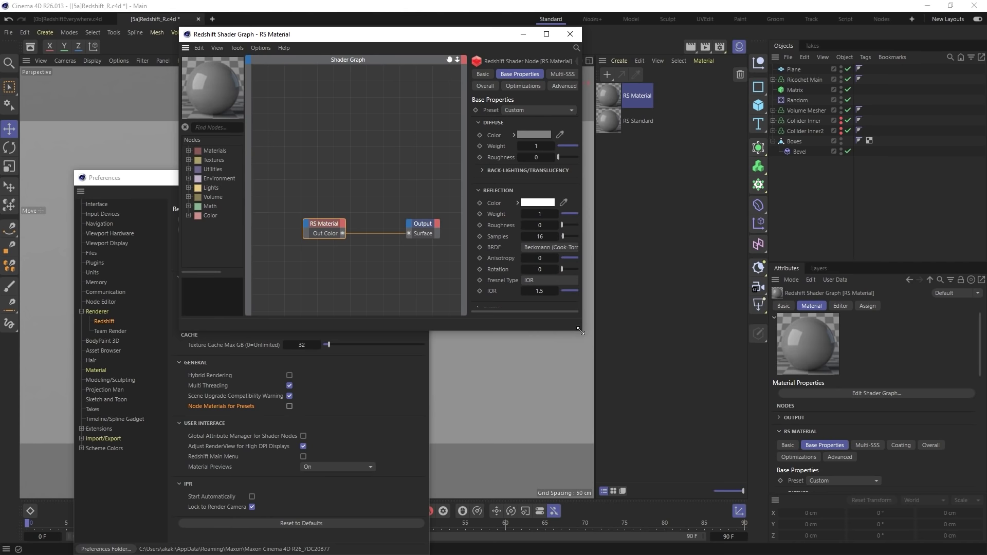
pyautogui.click(569, 34)
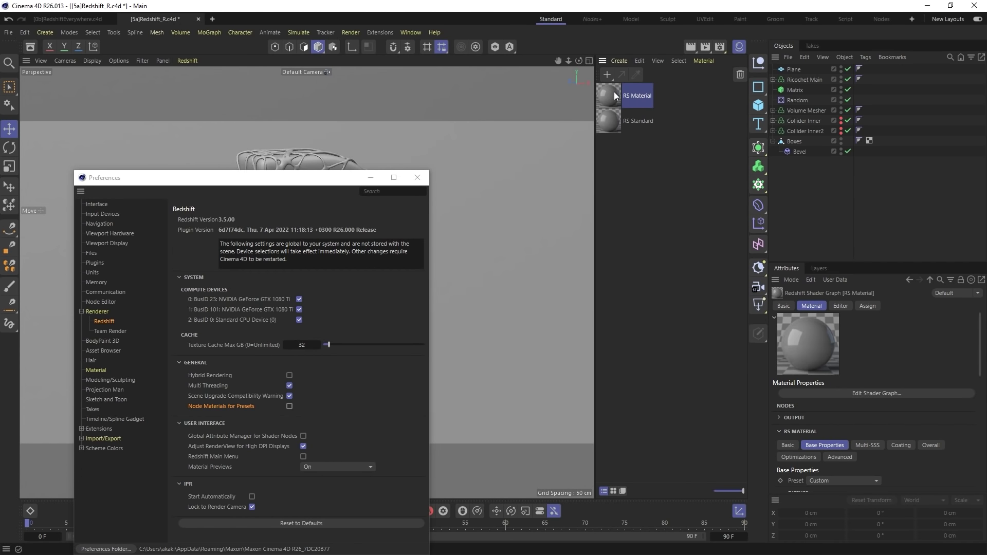
# Step: Delete the shader-graph RS Material and turn Node Materials for Presets back on in the Redshift preferences
pyautogui.press('Delete')
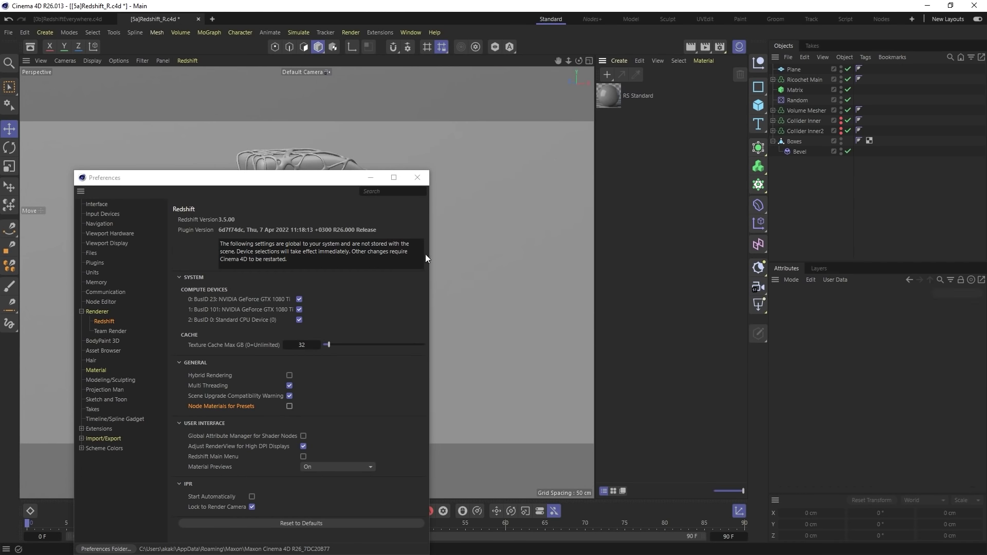
pyautogui.click(289, 407)
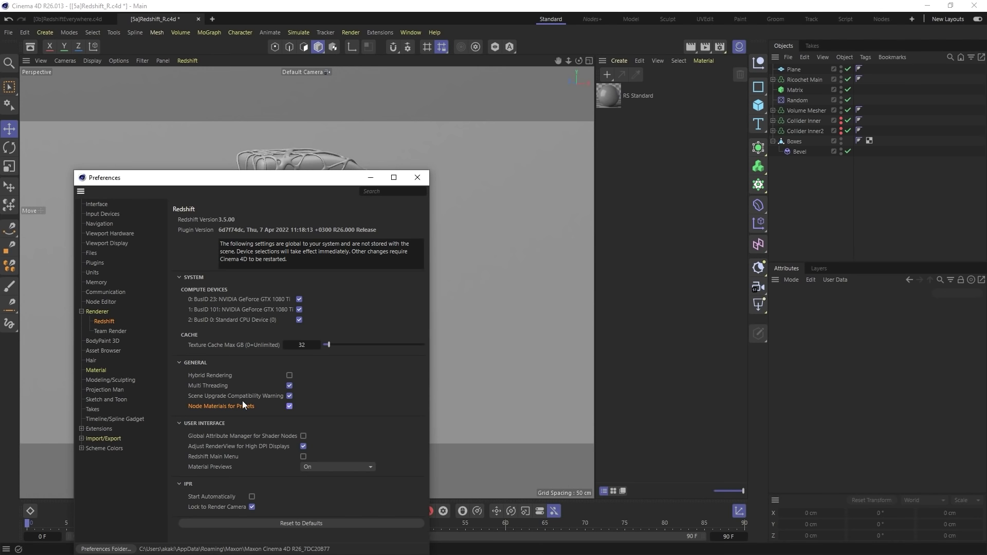
pyautogui.click(417, 178)
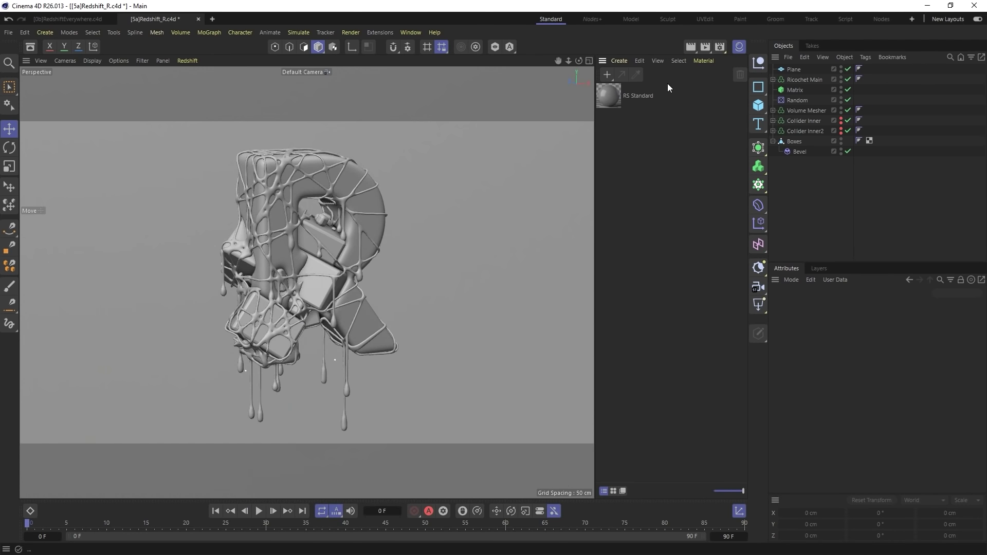
# Step: Open the RS Standard material in the Material Editor and apply it to the Volume Mesher's R shape in the viewport
pyautogui.doubleClick(609, 96)
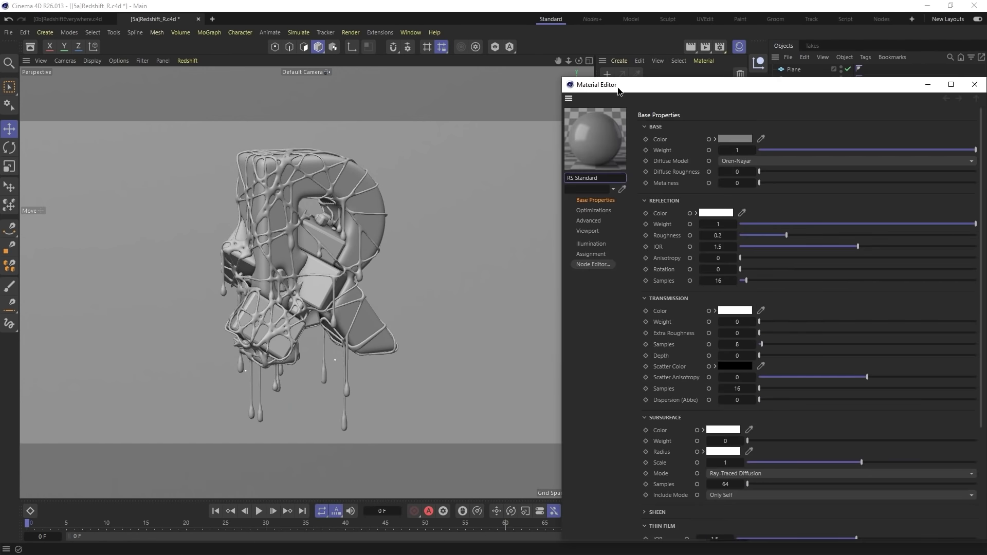
pyautogui.moveTo(616, 87); pyautogui.dragTo(211, 26)
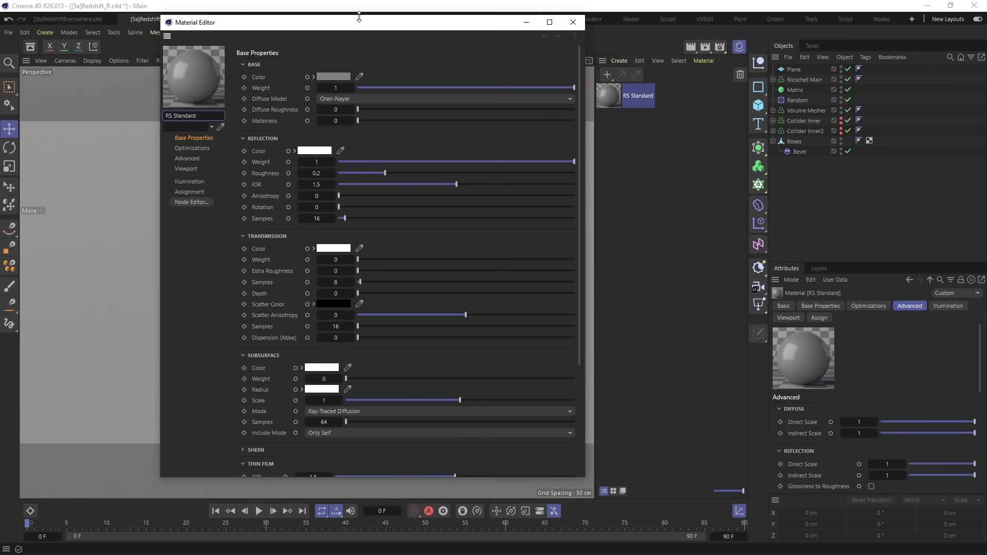
pyautogui.moveTo(359, 16); pyautogui.dragTo(363, 2)
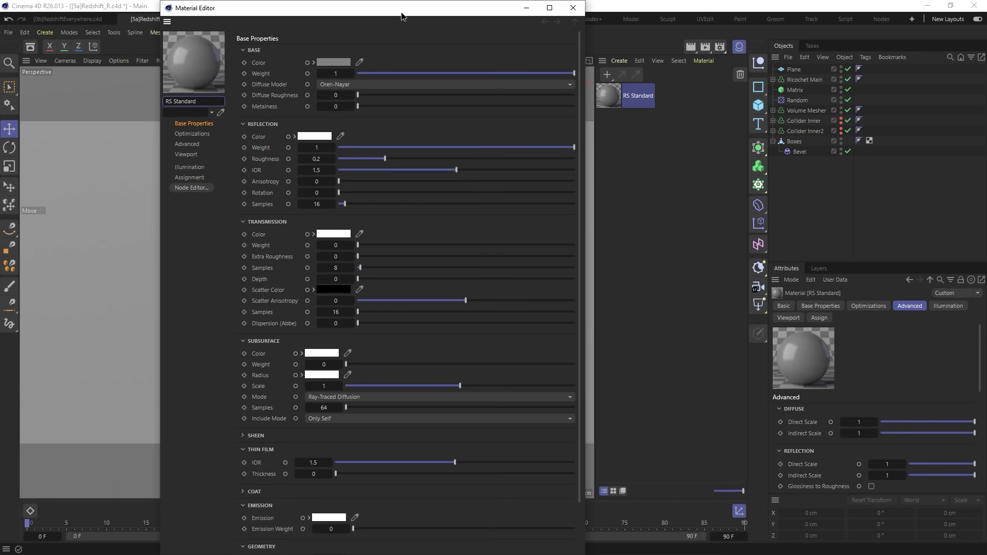
pyautogui.moveTo(402, 8); pyautogui.dragTo(390, 313)
pyautogui.moveTo(615, 99); pyautogui.dragTo(364, 203)
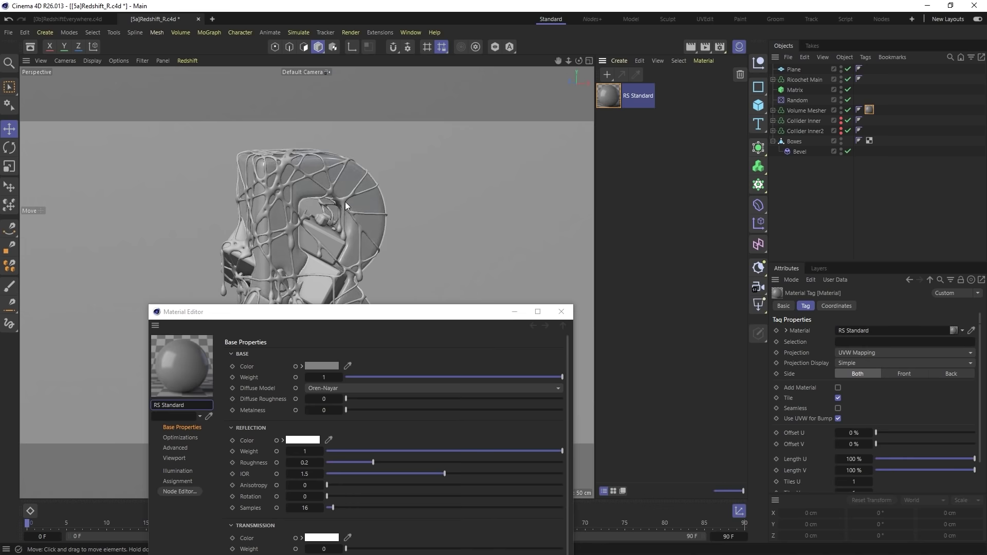
# Step: Set the RS Standard material's base Metalness to 1 and its reflection Roughness to 0
pyautogui.moveTo(393, 315); pyautogui.dragTo(645, 64)
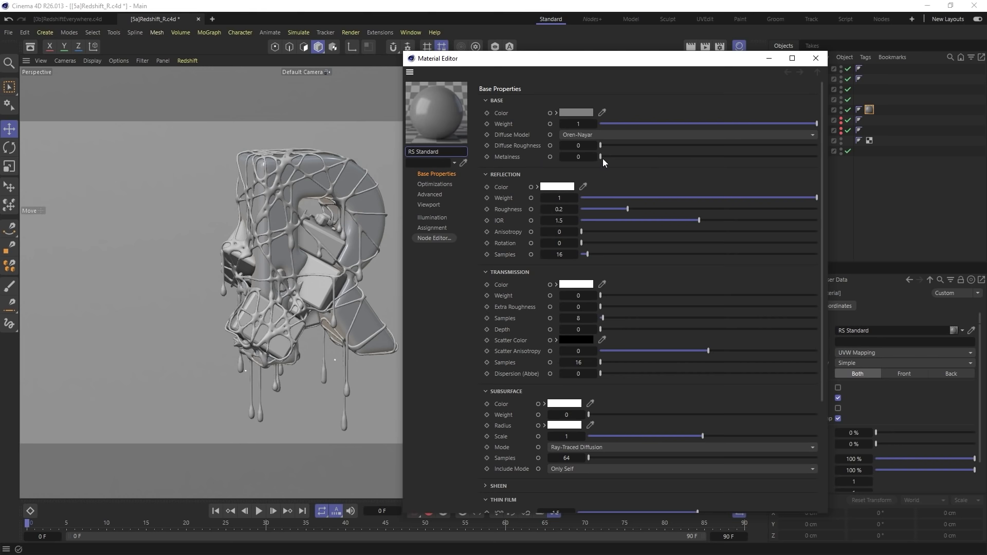
pyautogui.moveTo(610, 158); pyautogui.dragTo(866, 171)
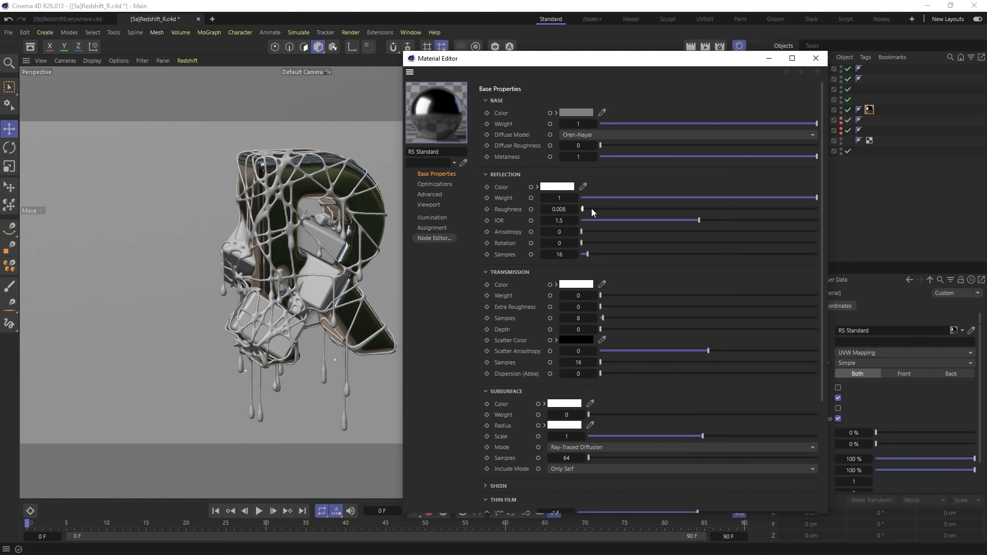
pyautogui.moveTo(591, 209); pyautogui.dragTo(845, 206)
pyautogui.moveTo(705, 209); pyautogui.dragTo(584, 209)
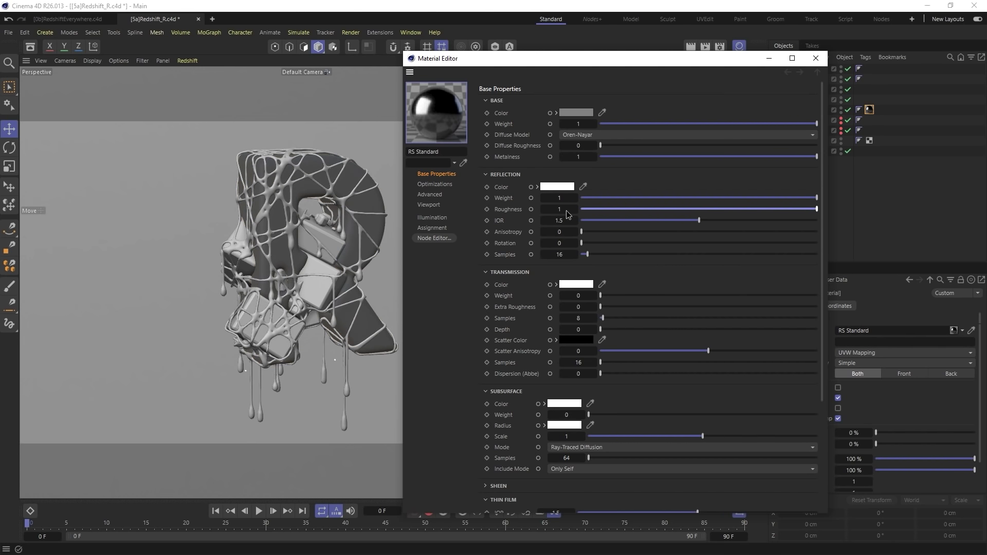
# Step: Expand the Sheen settings and set the Thin Film thickness of the RS Standard material to 300
pyautogui.scroll(-5, 520, 206)
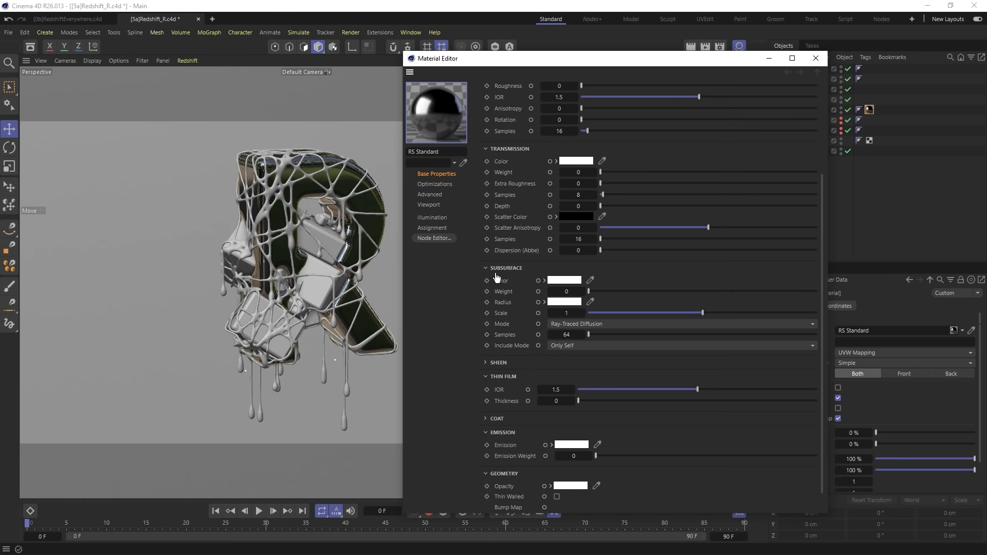
pyautogui.scroll(-1, 507, 277)
pyautogui.click(495, 335)
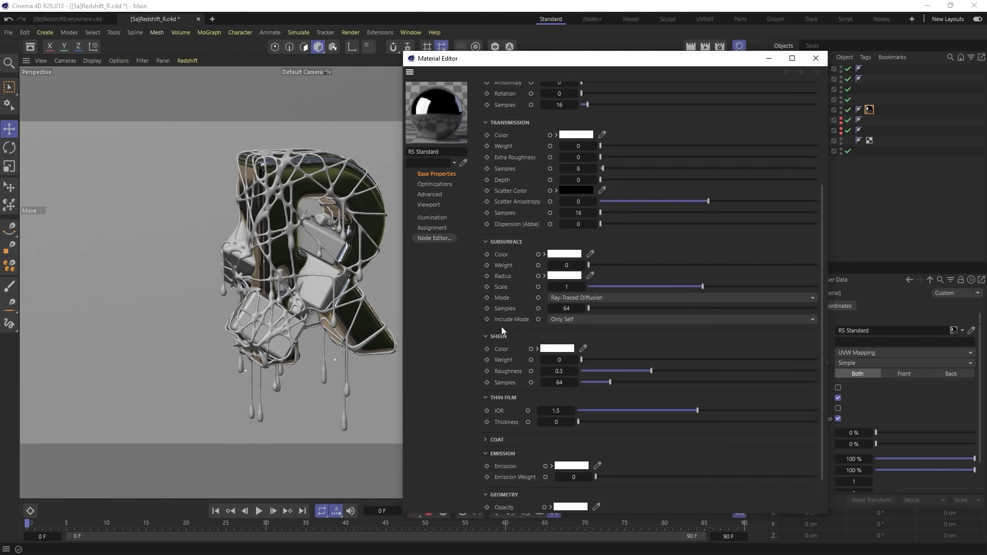
pyautogui.scroll(-2, 502, 326)
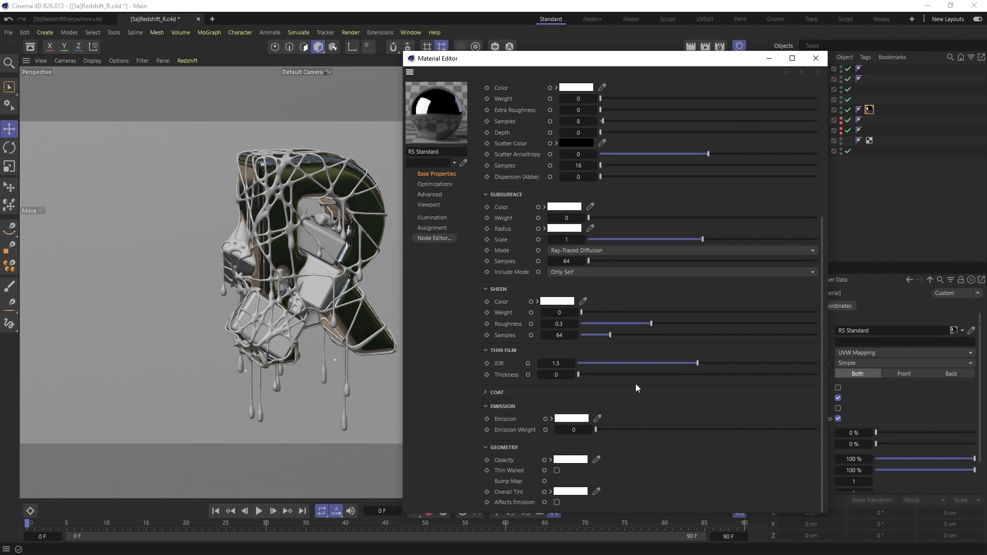
pyautogui.click(558, 375)
pyautogui.write('300')
pyautogui.press('Return')
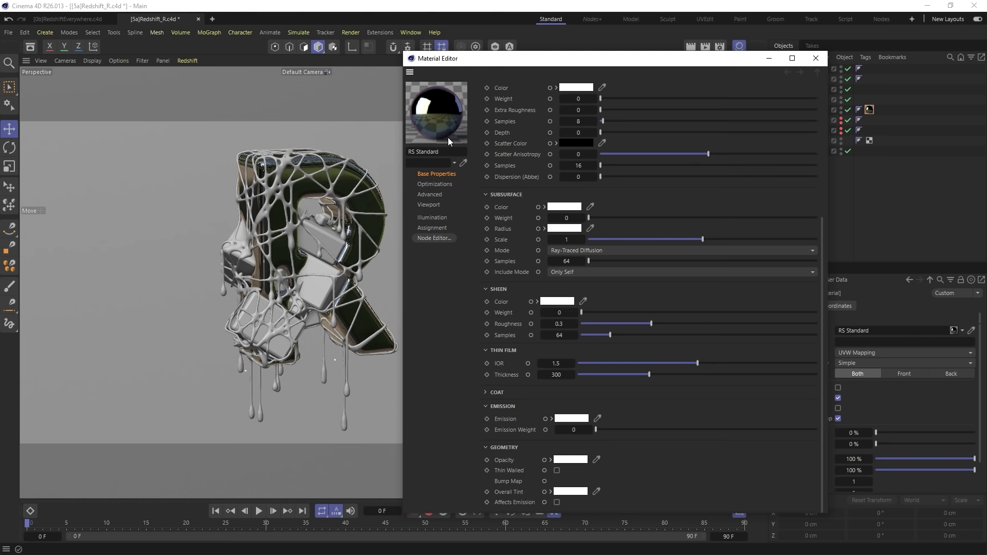
# Step: Examine the RS Standard material's Coat, Emission, Geometry and Advanced settings, and return to the Base Properties
pyautogui.click(499, 394)
pyautogui.scroll(-3, 515, 425)
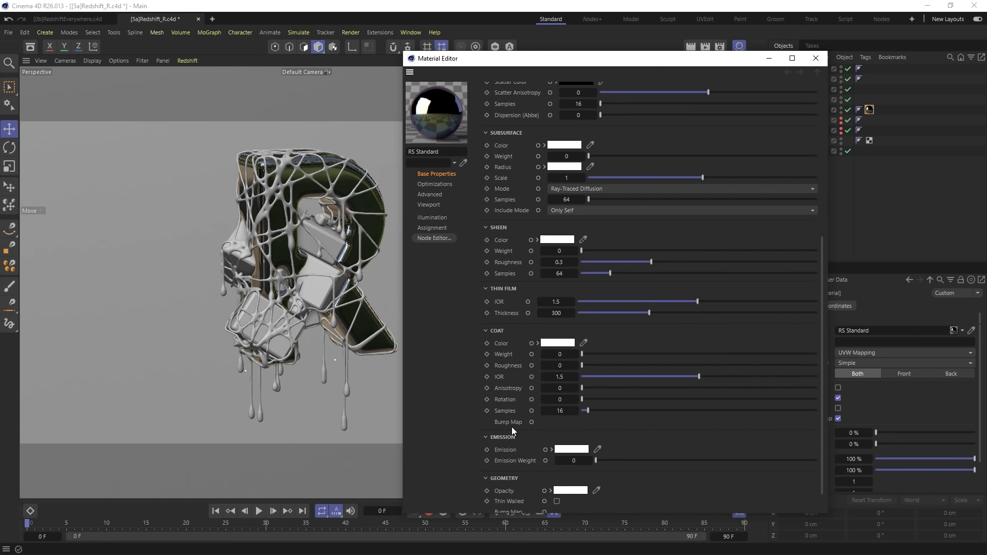
pyautogui.scroll(-2, 505, 421)
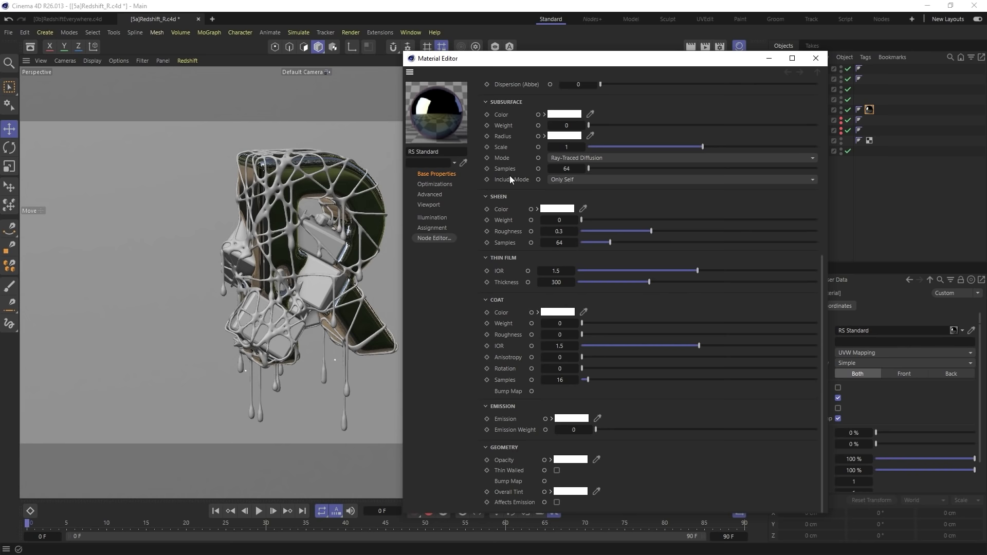
pyautogui.click(430, 195)
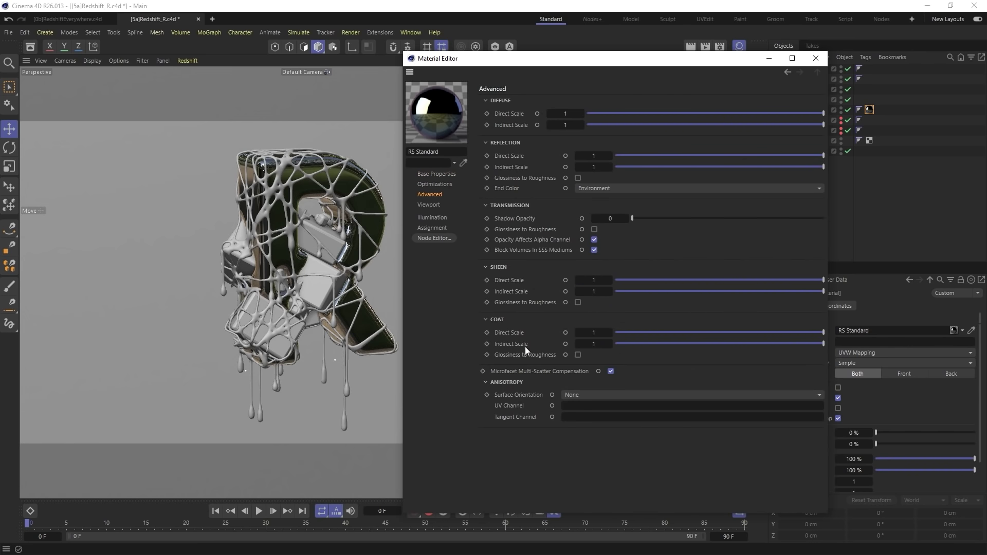
pyautogui.click(438, 174)
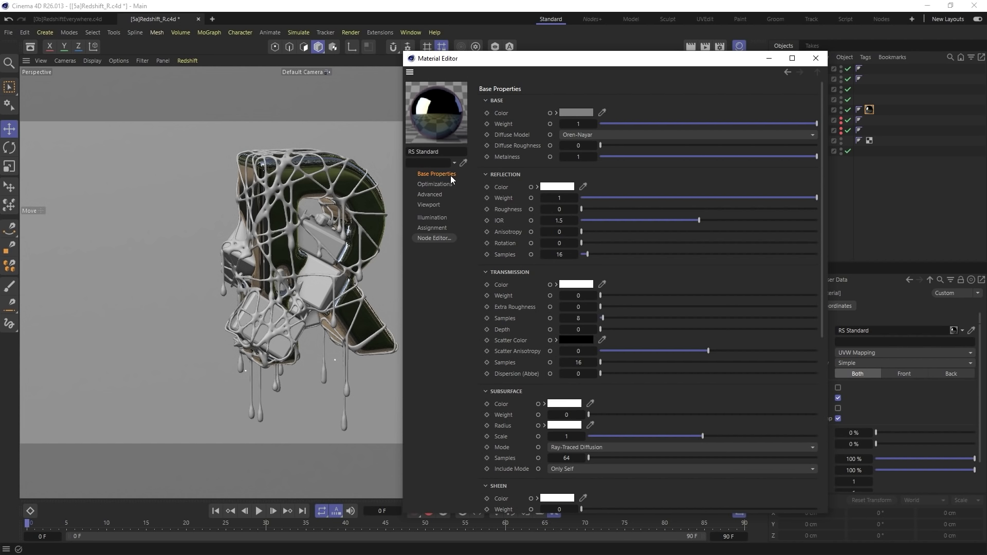
# Step: In the Node Editor, connect the Maxon Noise color output to the RS Standard node's Emission input and disconnect it again
pyautogui.click(435, 238)
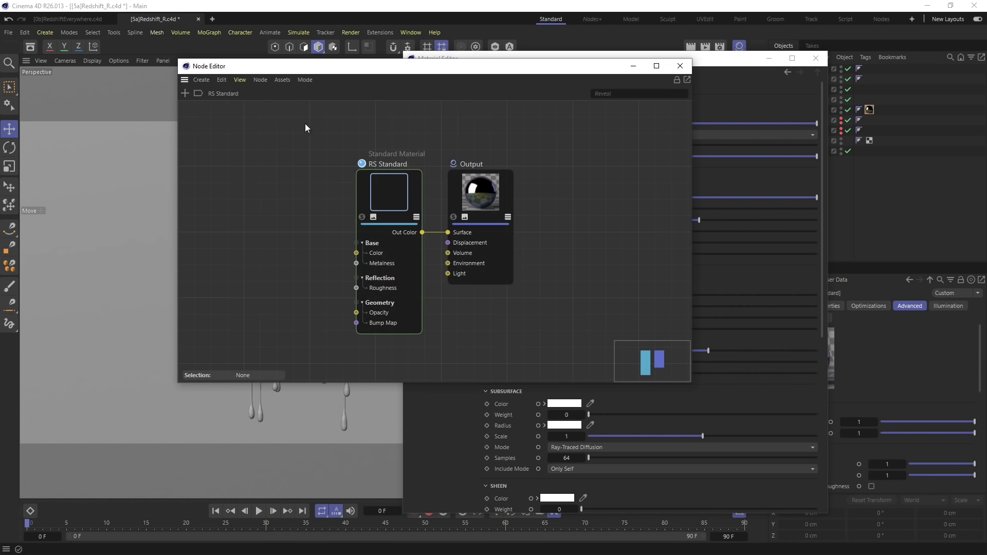
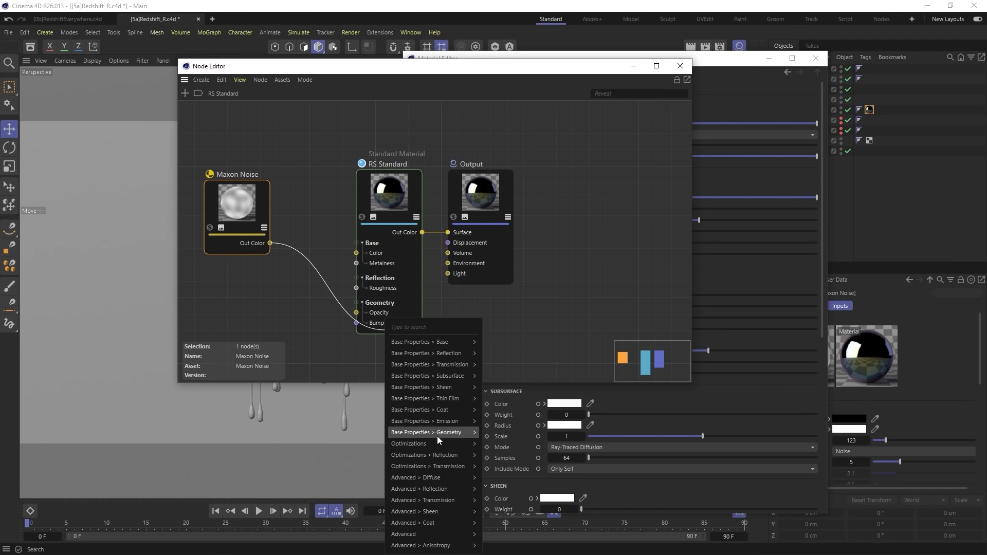
pyautogui.moveTo(433, 424)
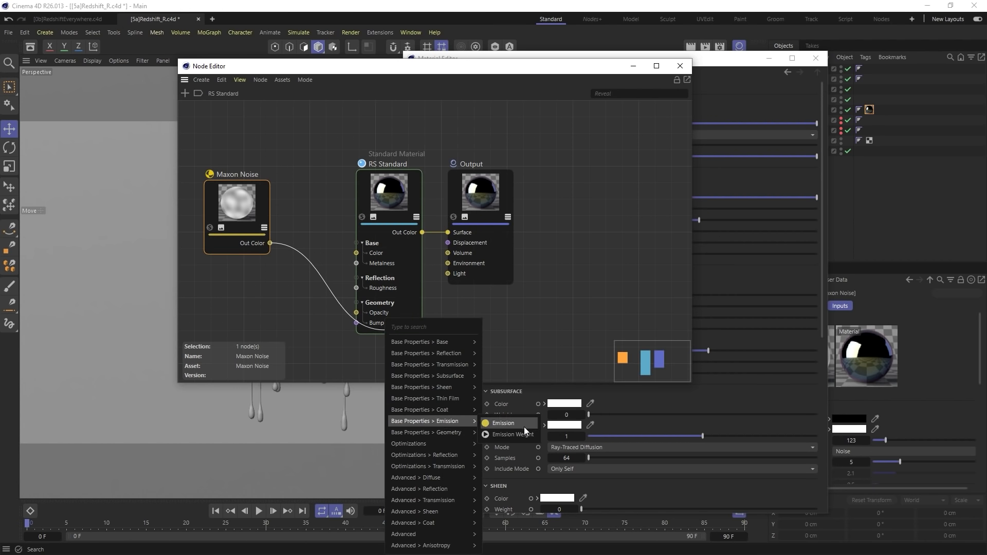
pyautogui.click(509, 425)
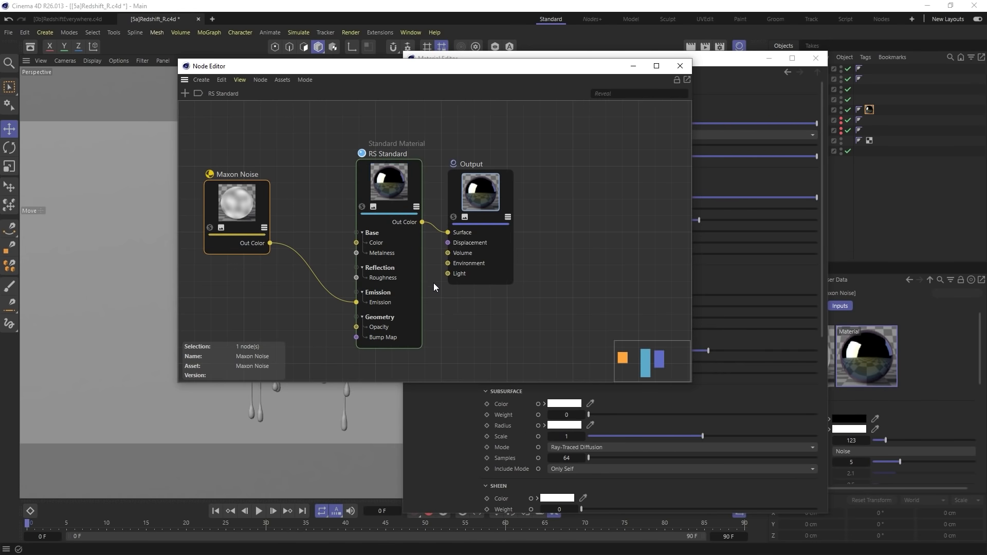
pyautogui.moveTo(356, 302); pyautogui.dragTo(320, 282)
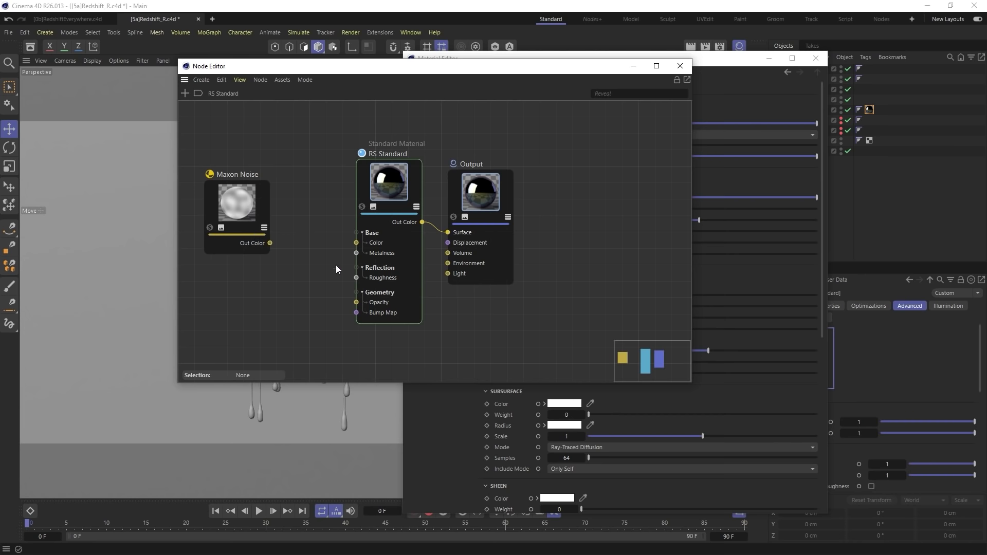
pyautogui.click(681, 66)
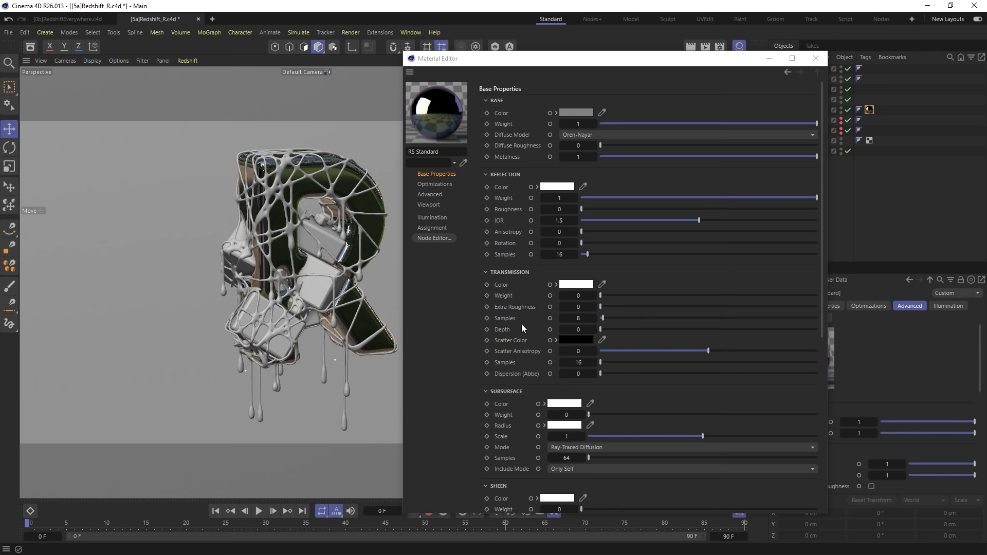
# Step: Raise the Emission Weight of the RS Standard material and collapse the Emission section
pyautogui.scroll(-3, 517, 318)
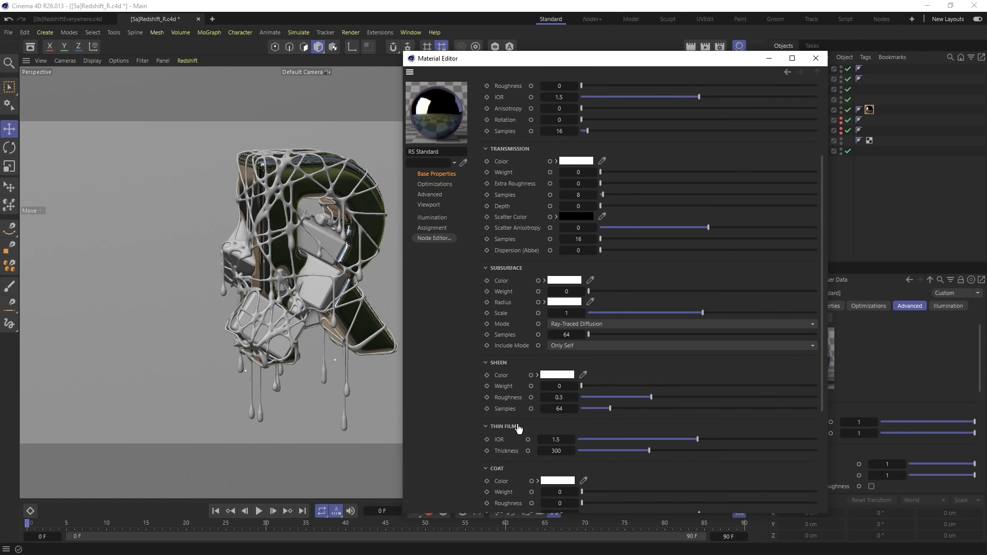
pyautogui.scroll(-4, 507, 470)
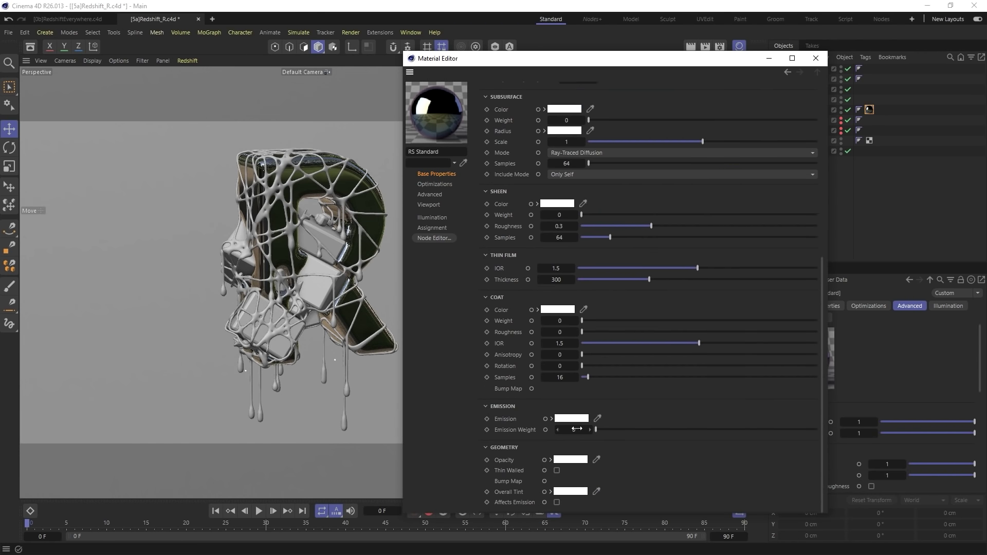
pyautogui.moveTo(577, 428); pyautogui.dragTo(636, 411)
pyautogui.click(636, 410)
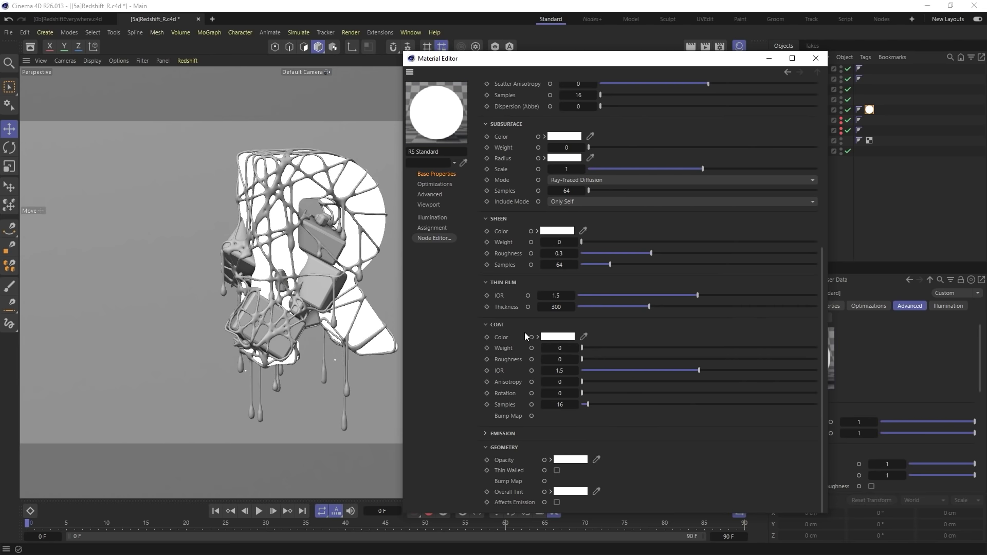
# Step: Open the RS Standard material's node graph and connect the Maxon Noise color output to the Emission input
pyautogui.click(504, 434)
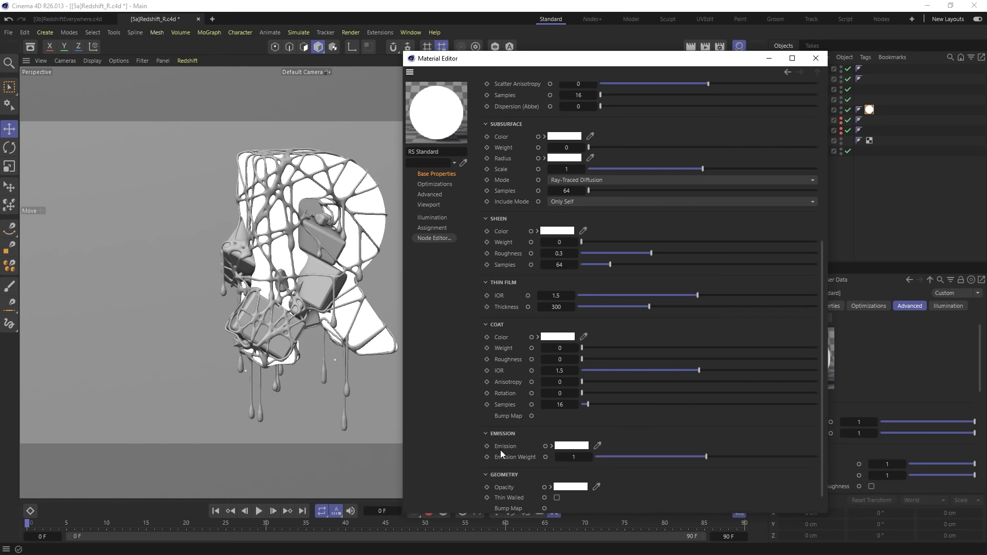
pyautogui.click(545, 447)
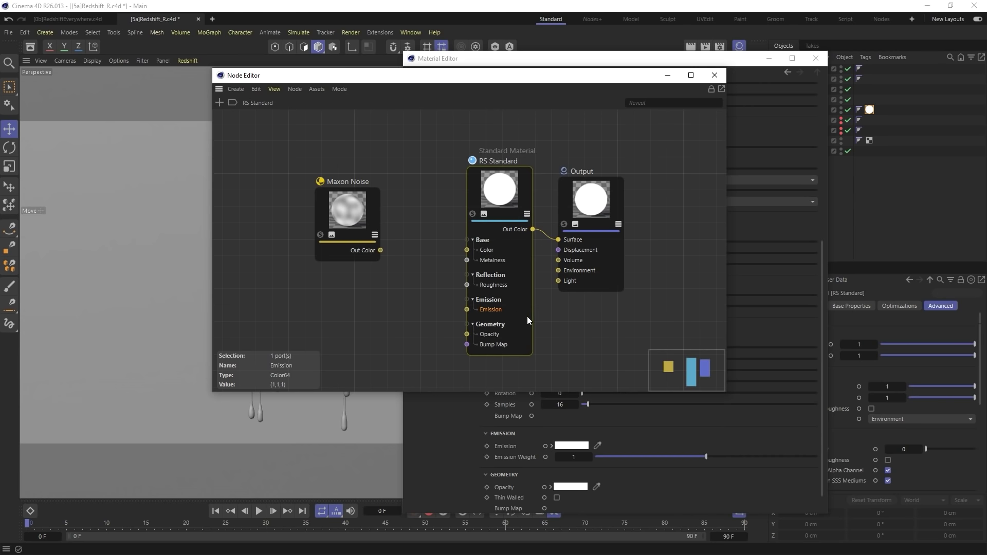
pyautogui.moveTo(381, 251); pyautogui.dragTo(467, 310)
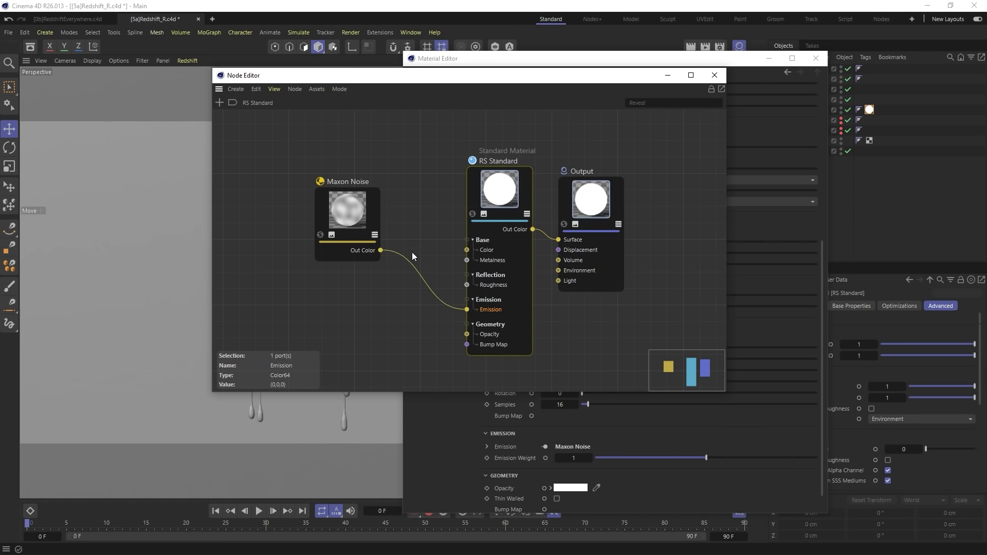
pyautogui.moveTo(432, 82); pyautogui.dragTo(637, 69)
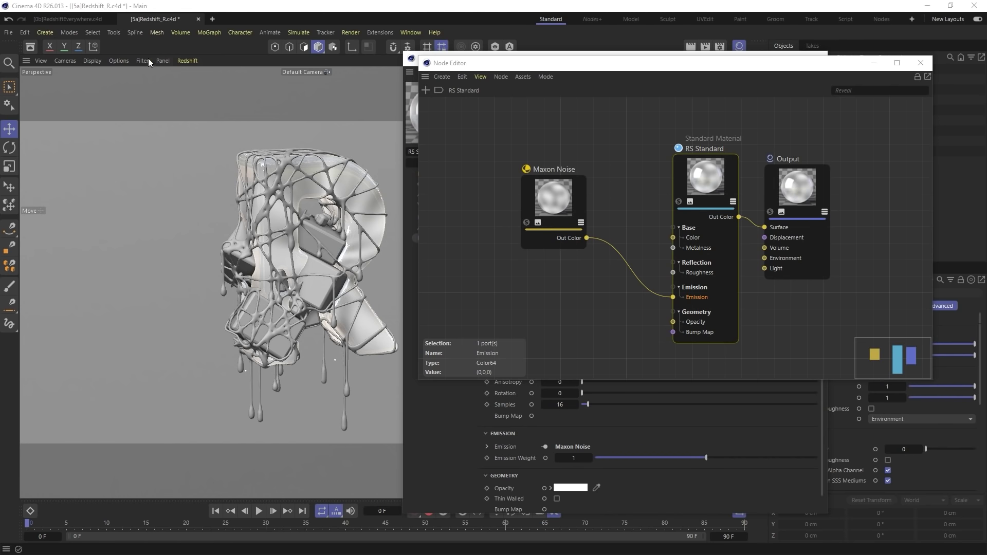
pyautogui.click(118, 60)
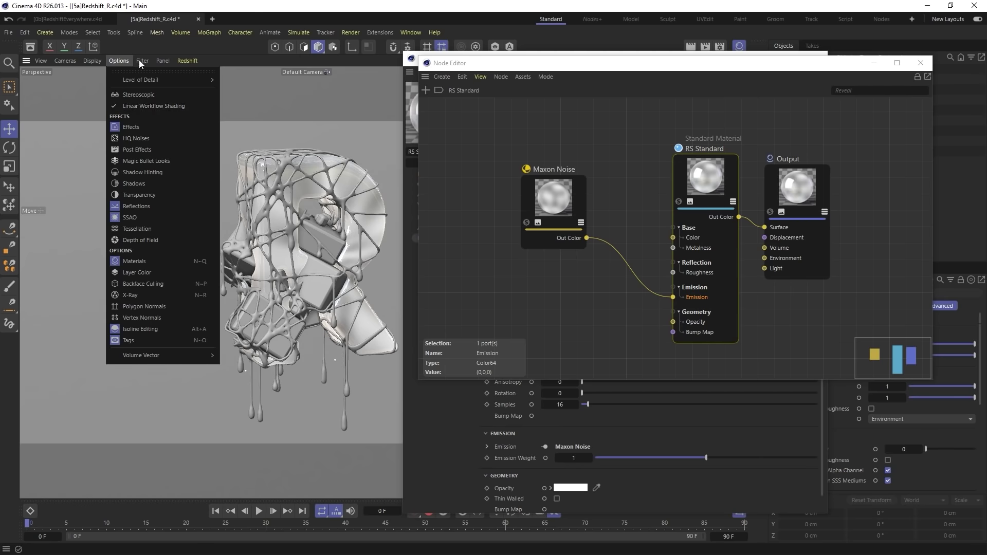
pyautogui.moveTo(90, 58)
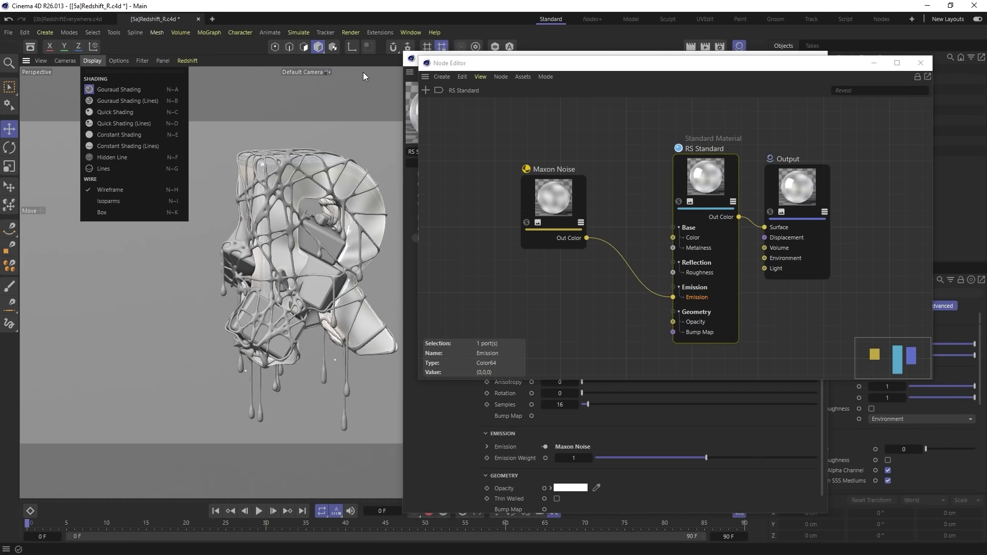
pyautogui.click(224, 52)
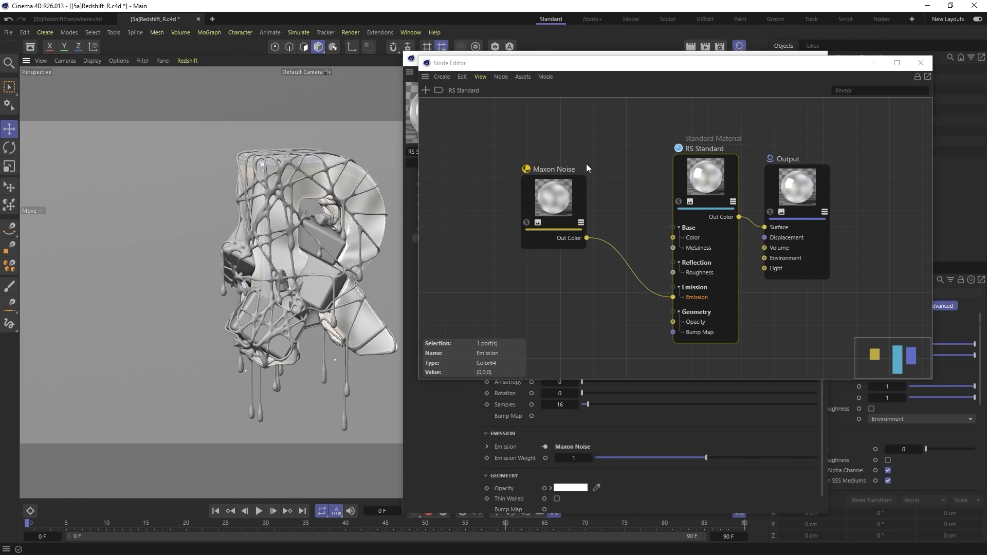
# Step: Disconnect the Maxon Noise from the RS Standard node's Emission input and set the Emission Weight to 0
pyautogui.click(560, 212)
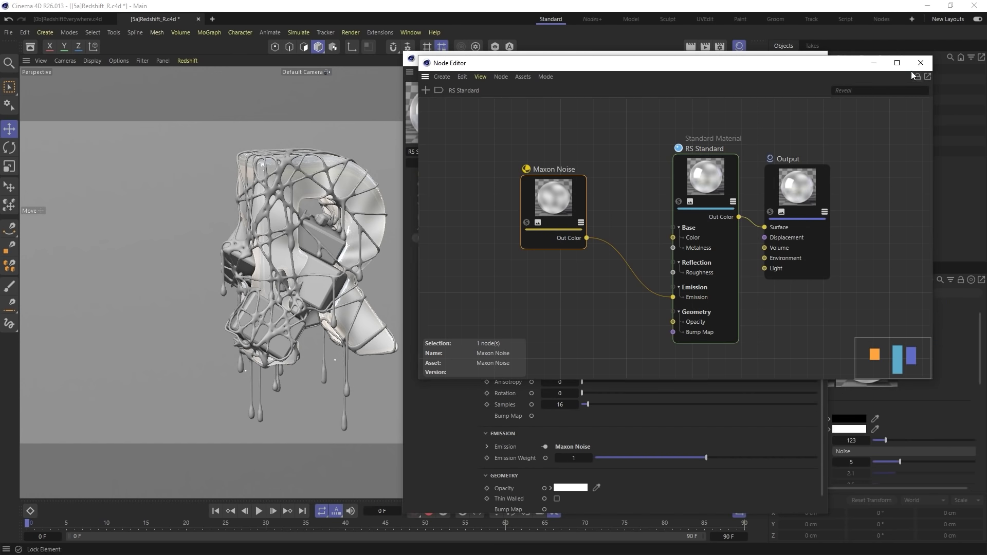
pyautogui.moveTo(673, 298); pyautogui.dragTo(646, 287)
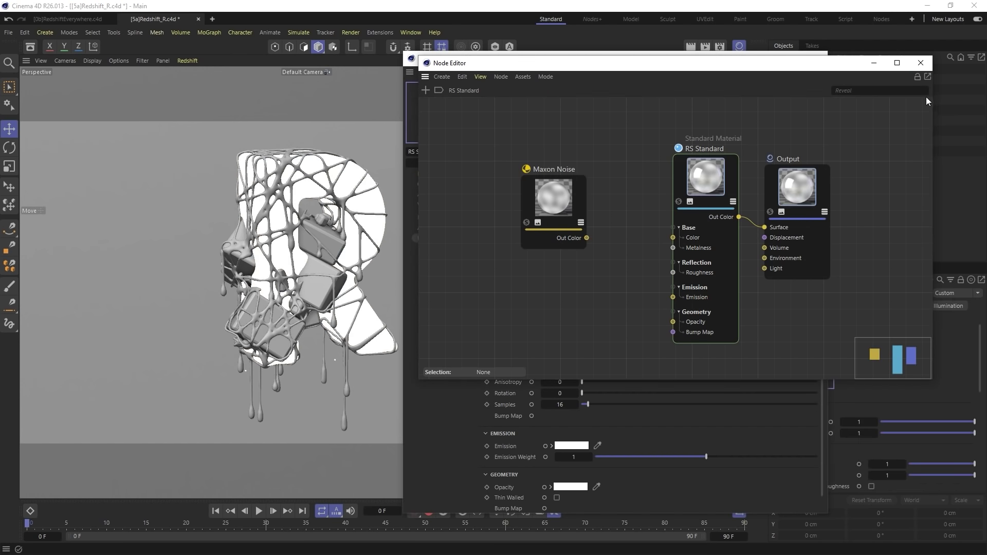
pyautogui.click(921, 62)
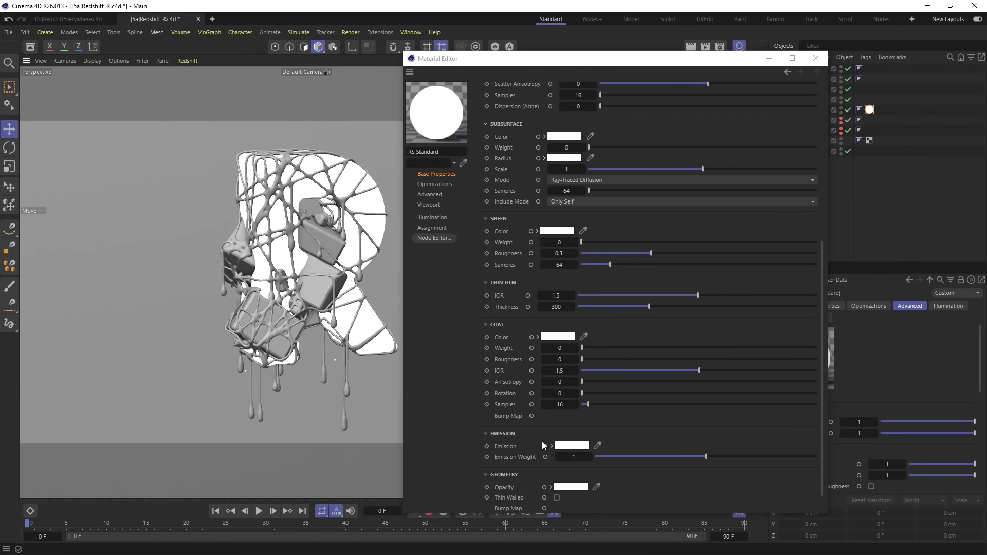
pyautogui.click(655, 437)
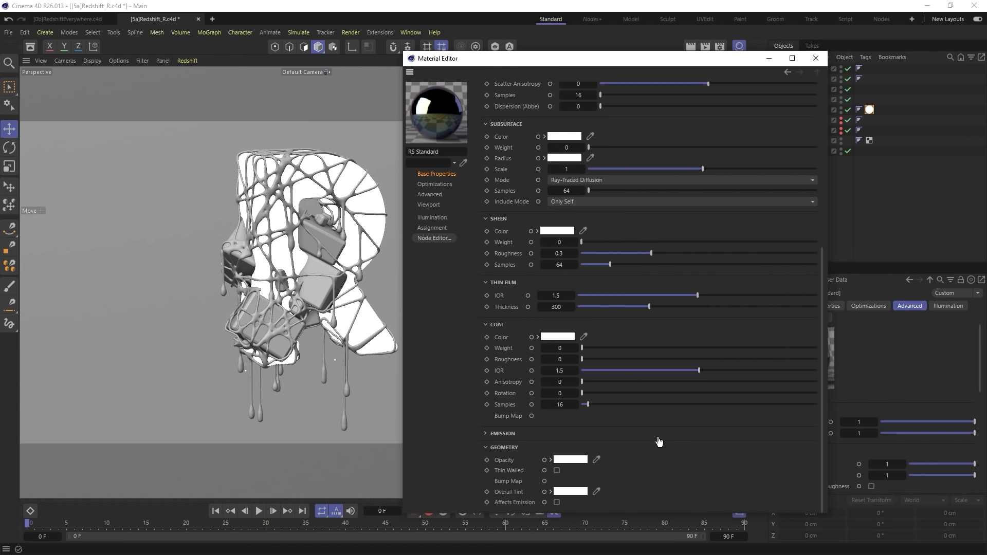
pyautogui.click(551, 439)
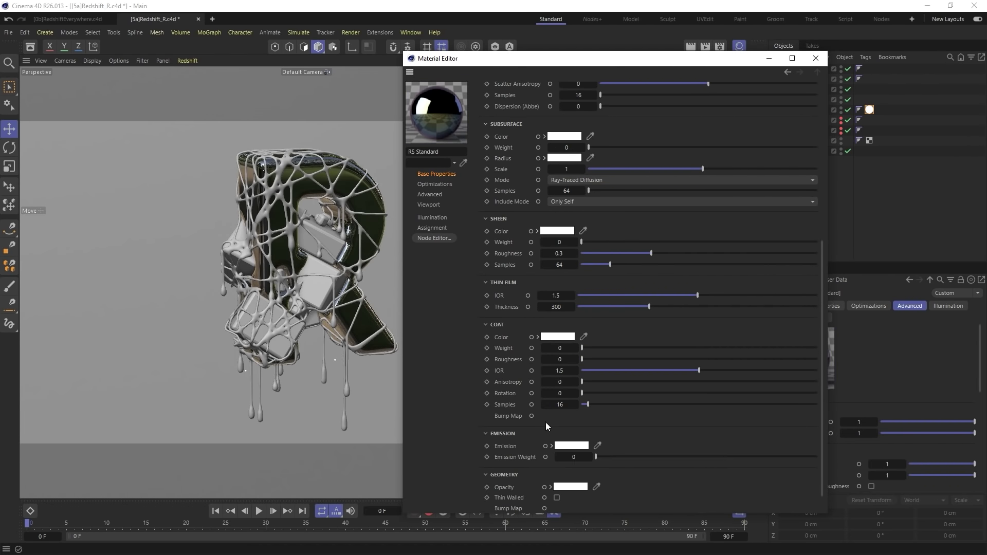
# Step: Move the Maxon Noise node aside in the material's node graph and add a Material Layer node
pyautogui.click(431, 237)
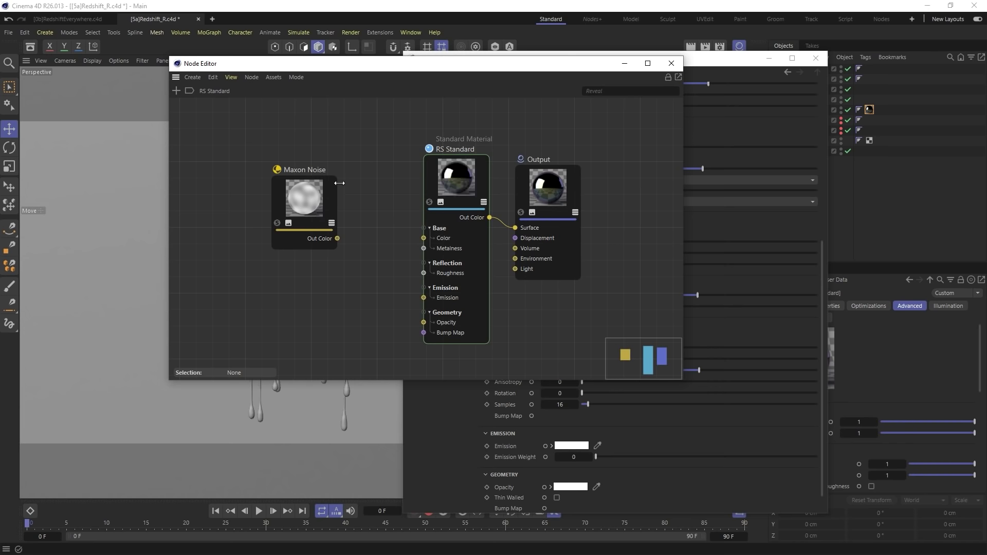
pyautogui.moveTo(306, 200); pyautogui.dragTo(255, 142)
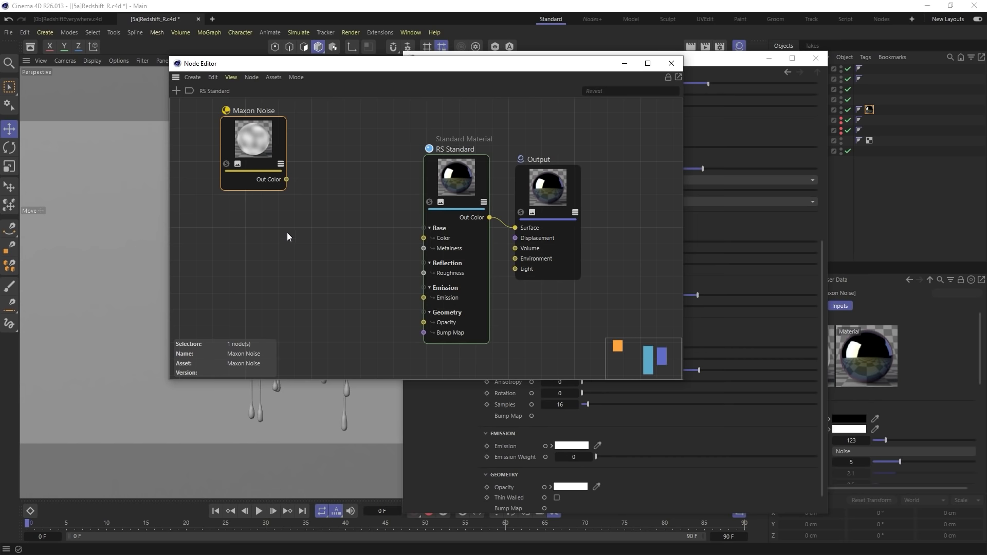
pyautogui.doubleClick(261, 251)
pyautogui.write('Lay')
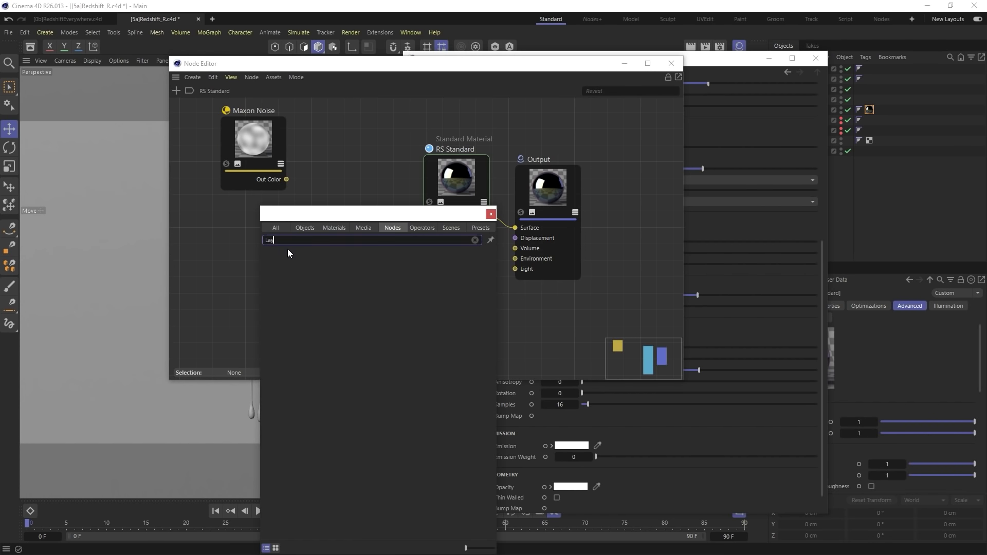
pyautogui.write('er')
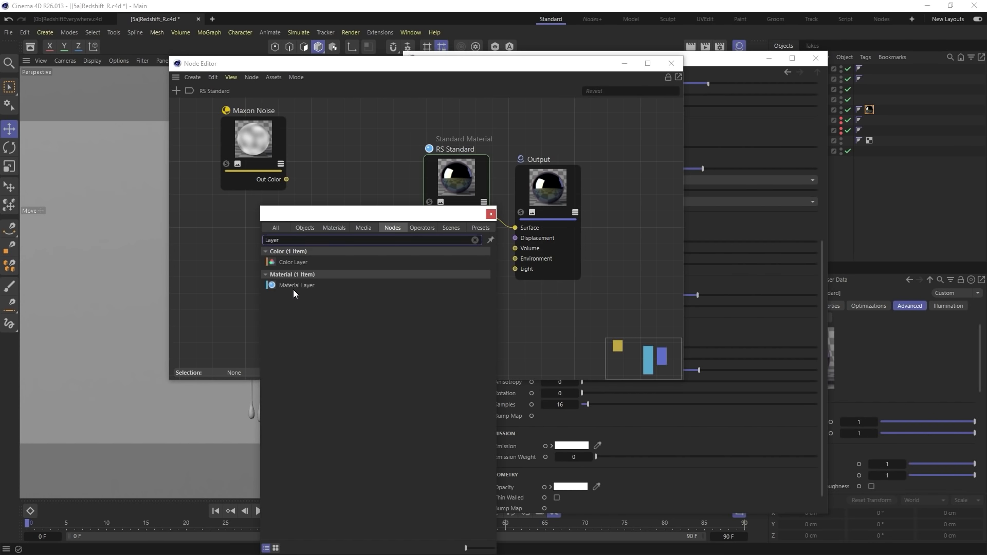
pyautogui.click(329, 286)
pyautogui.moveTo(428, 212); pyautogui.dragTo(331, 251)
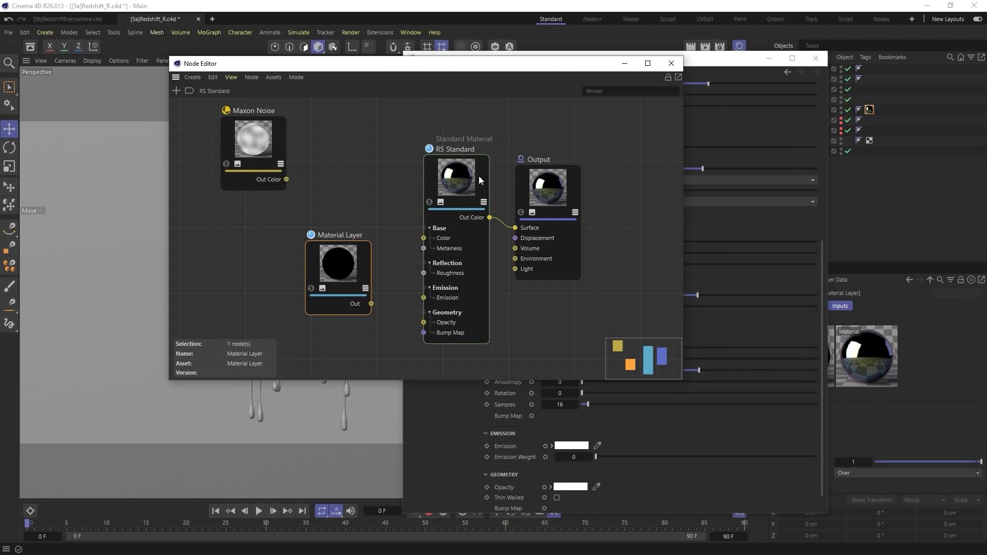
# Step: Spread out the RS Standard and Material Layer nodes and place a copy of the RS Standard node below the original
pyautogui.moveTo(480, 175); pyautogui.dragTo(439, 158)
pyautogui.moveTo(374, 268); pyautogui.dragTo(534, 321)
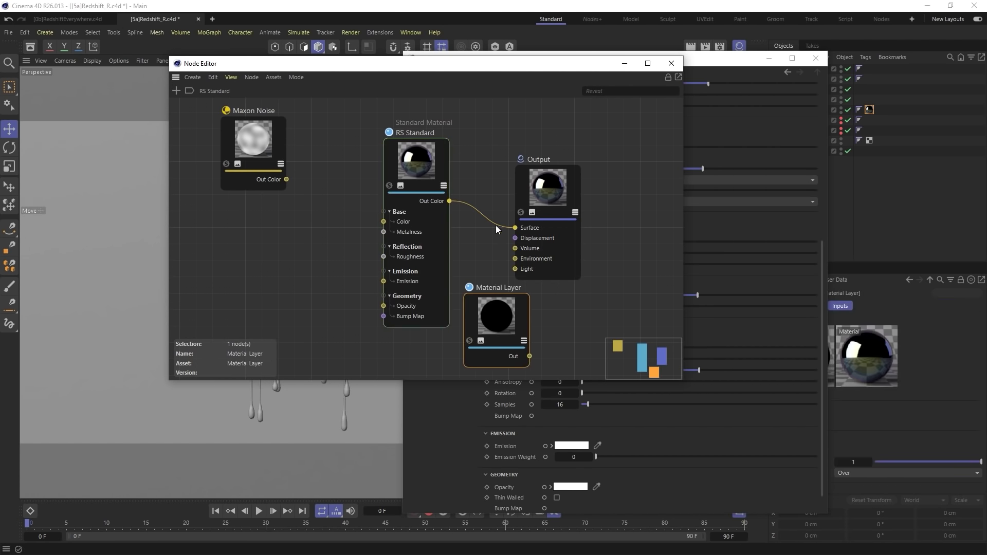
pyautogui.moveTo(440, 165); pyautogui.dragTo(386, 148)
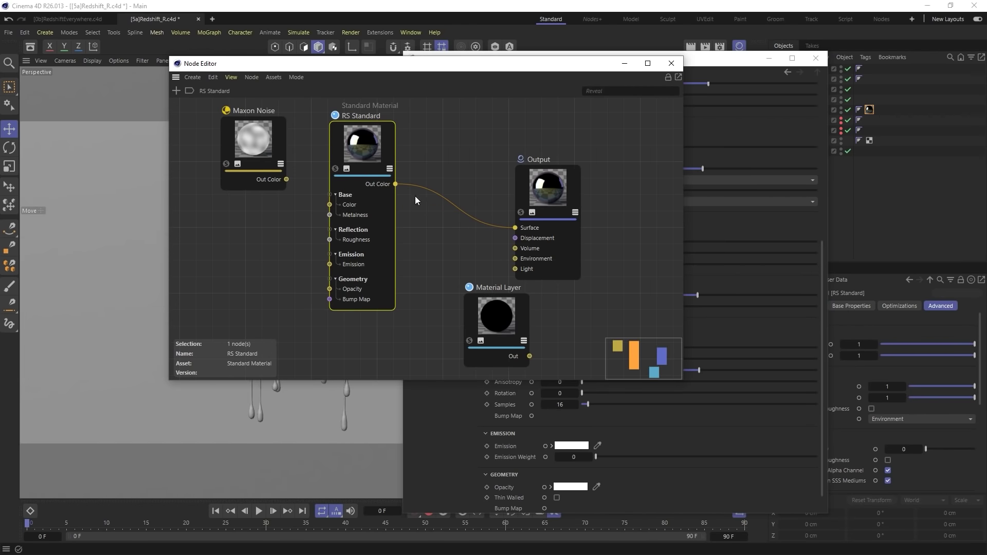
pyautogui.moveTo(452, 248); pyautogui.dragTo(430, 204, button='middle')
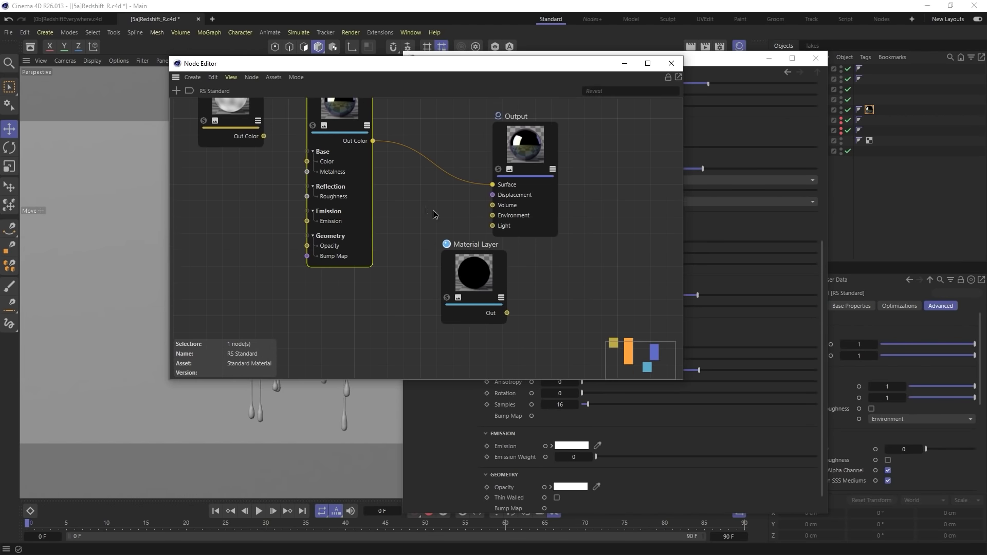
pyautogui.scroll(-2, 432, 210)
pyautogui.moveTo(382, 116); pyautogui.dragTo(379, 294)
pyautogui.moveTo(379, 295); pyautogui.dragTo(367, 201, button='middle')
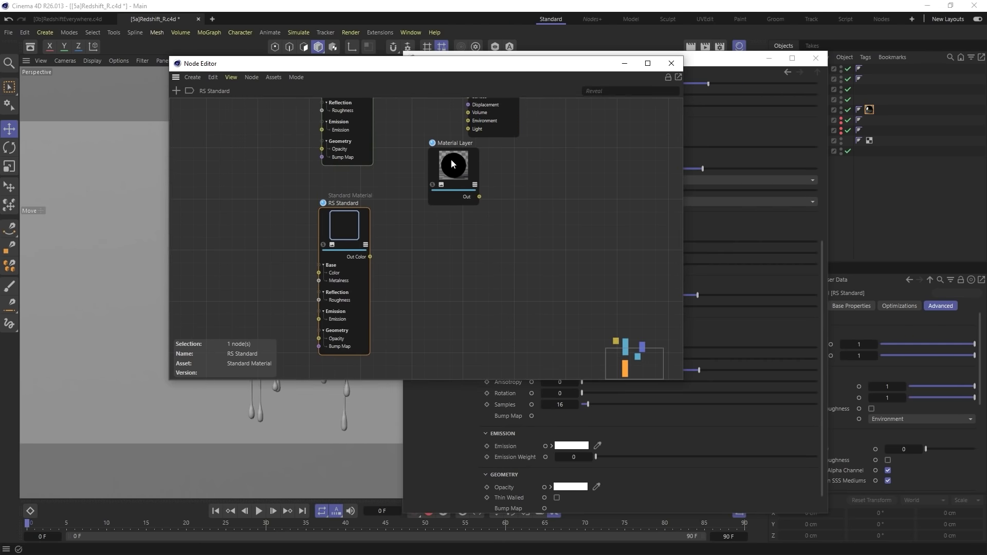
# Step: Set the original RS Standard material's base color to light yellow and its Metalness to 0
pyautogui.moveTo(516, 68); pyautogui.dragTo(350, 63)
pyautogui.moveTo(565, 58); pyautogui.dragTo(664, 71)
pyautogui.scroll(1, 614, 144)
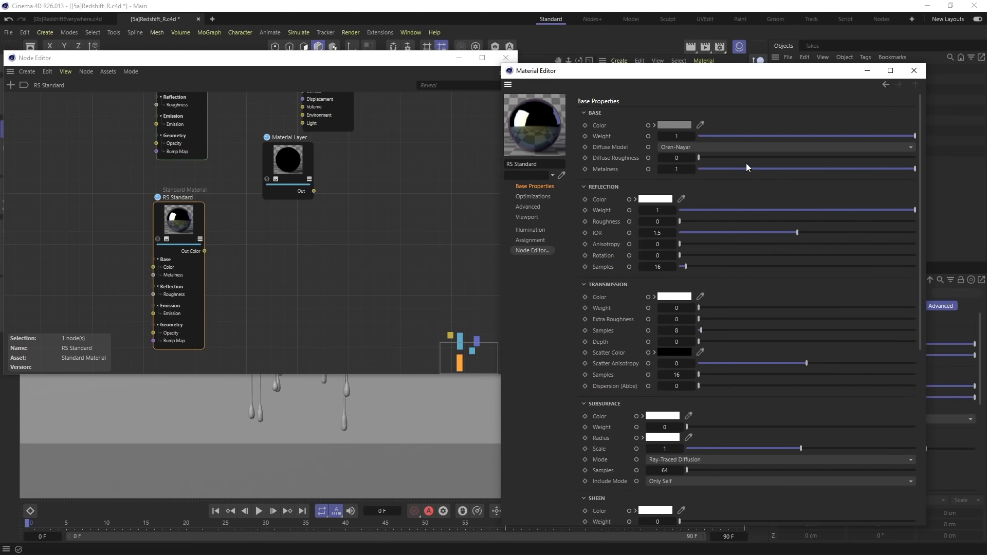
pyautogui.click(672, 125)
pyautogui.click(778, 184)
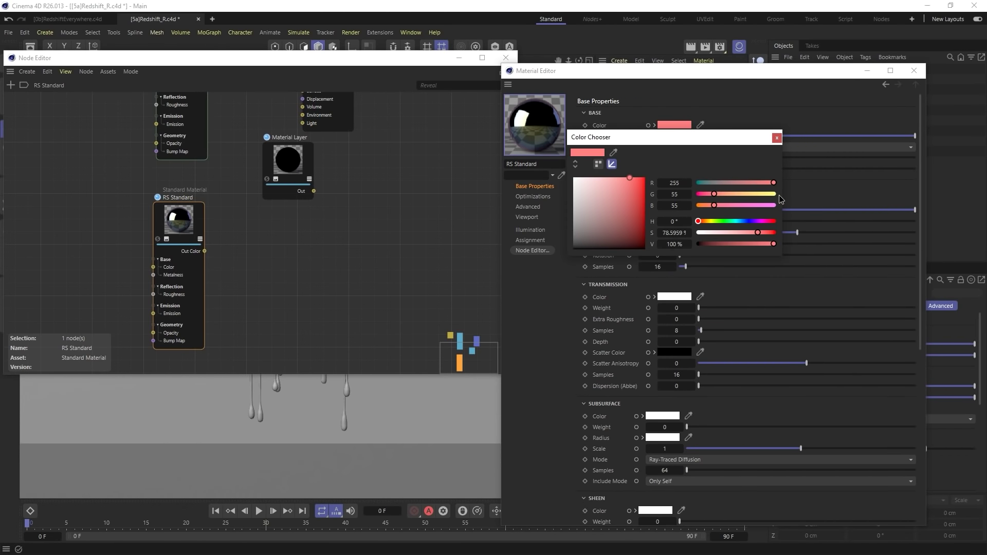
pyautogui.click(778, 194)
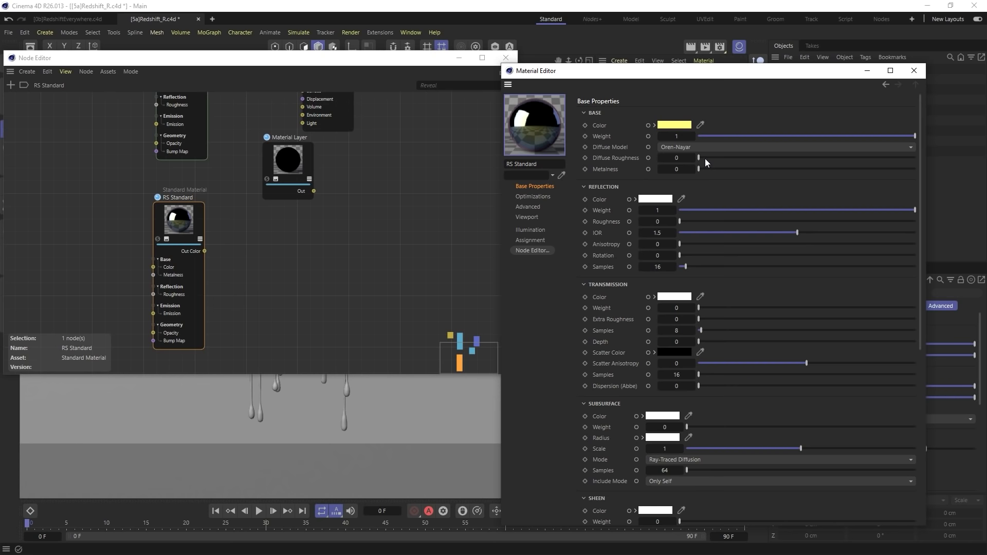
pyautogui.moveTo(727, 221); pyautogui.dragTo(738, 223)
# Step: Set the Thin Film thickness of the yellow RS Standard material to 0
pyautogui.scroll(-3, 620, 234)
pyautogui.scroll(-3, 621, 348)
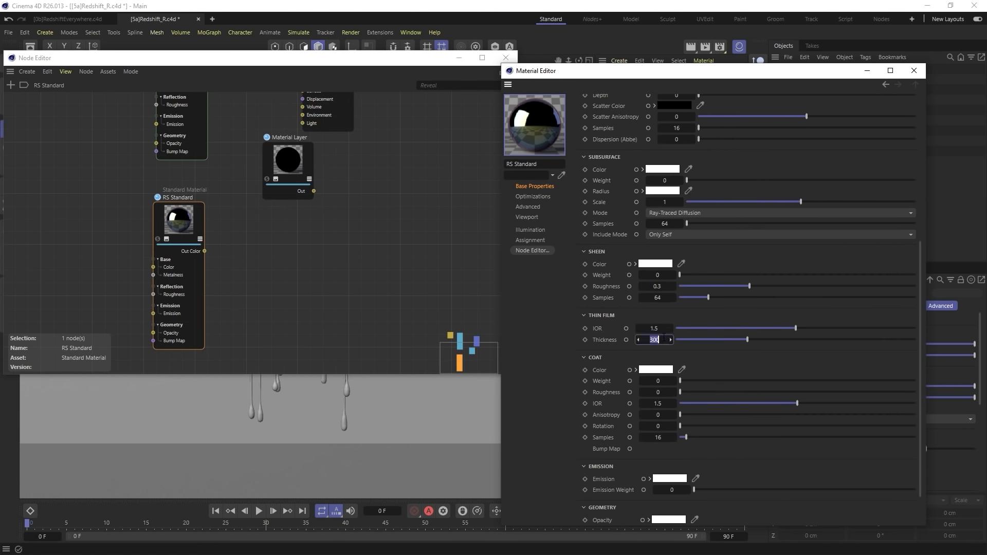
pyautogui.write('0')
pyautogui.press('Return')
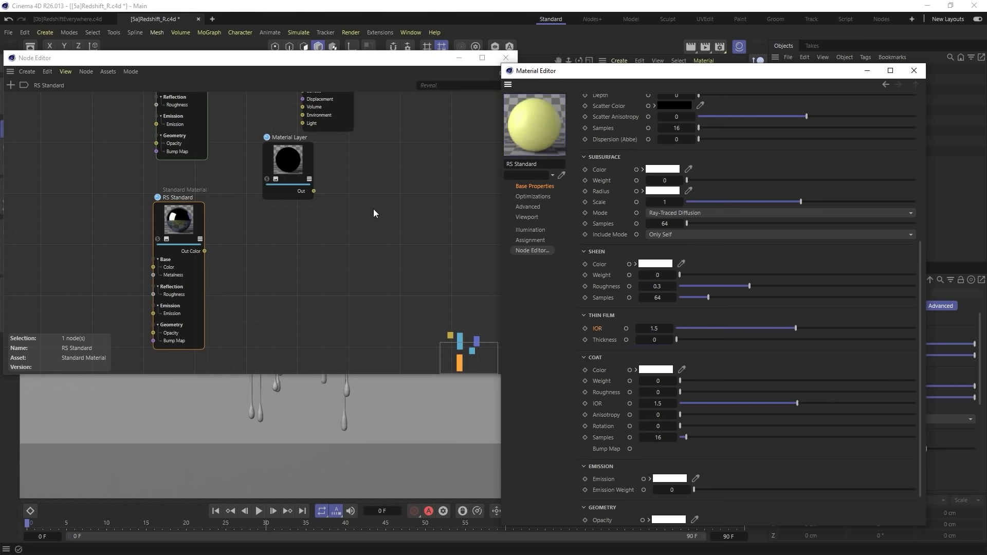
# Step: Connect the copied RS Standard node to the Material Layer's Base Material Color and the yellow RS Standard node to its Layer 1 Color
pyautogui.moveTo(273, 182); pyautogui.dragTo(342, 269, button='middle')
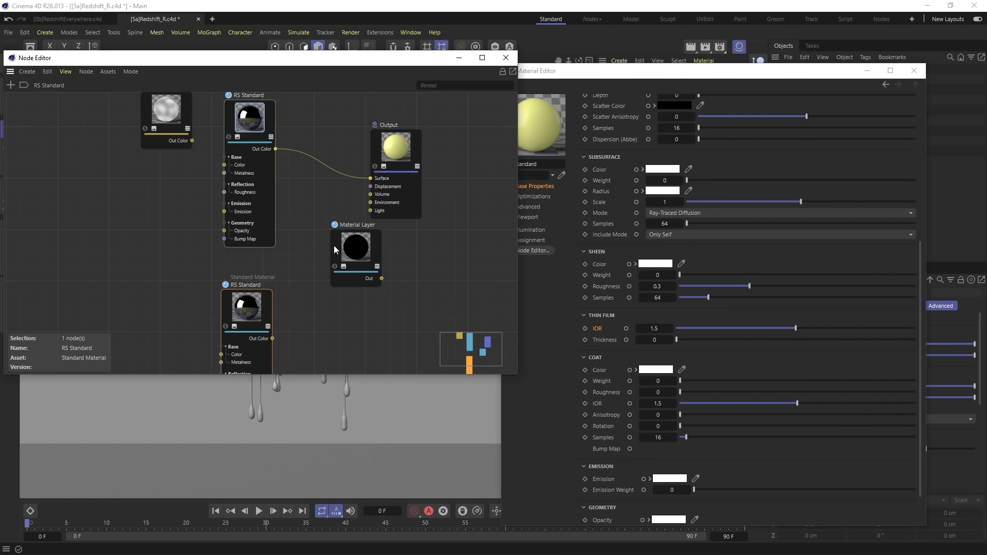
pyautogui.moveTo(356, 247); pyautogui.dragTo(328, 250)
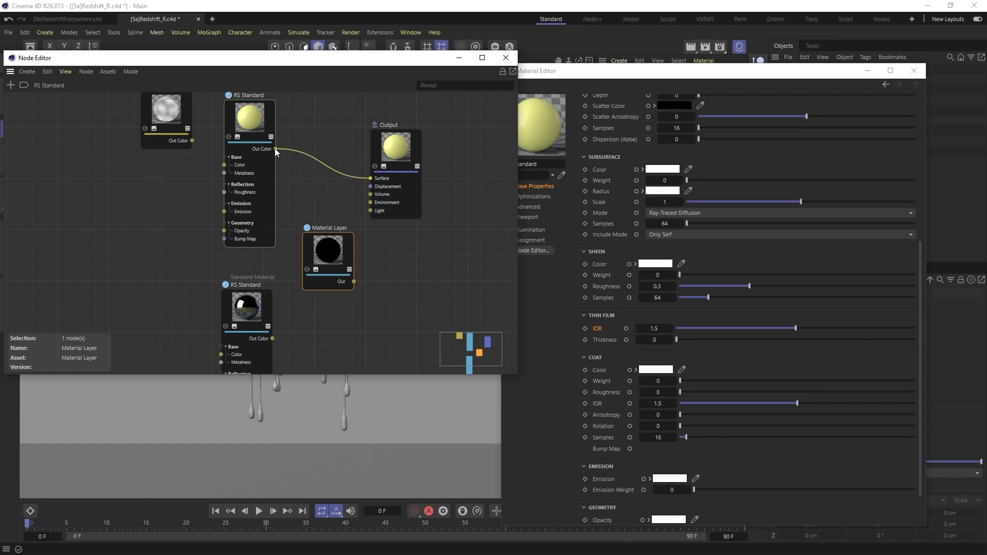
pyautogui.moveTo(276, 149); pyautogui.dragTo(311, 286)
pyautogui.moveTo(272, 338); pyautogui.dragTo(397, 291)
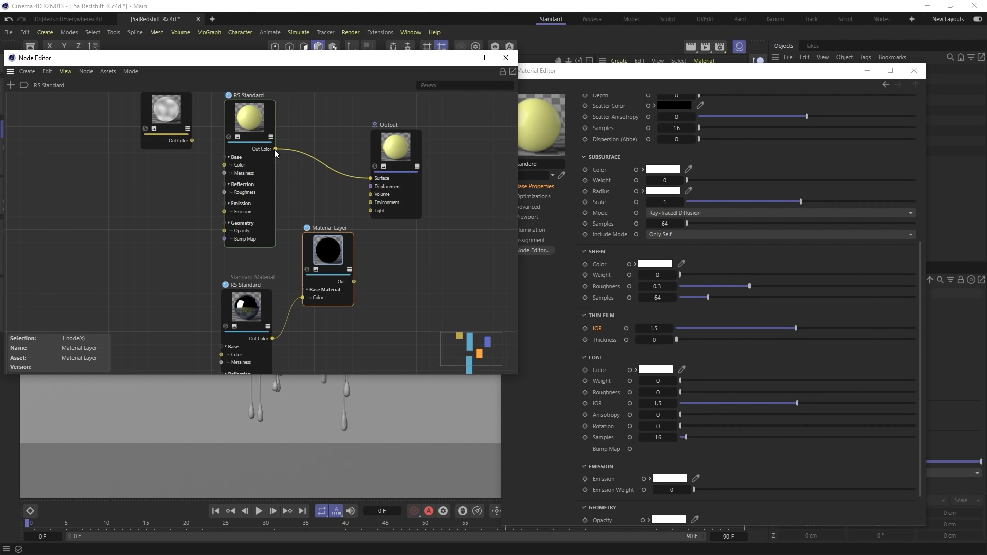
pyautogui.moveTo(276, 149); pyautogui.dragTo(406, 328)
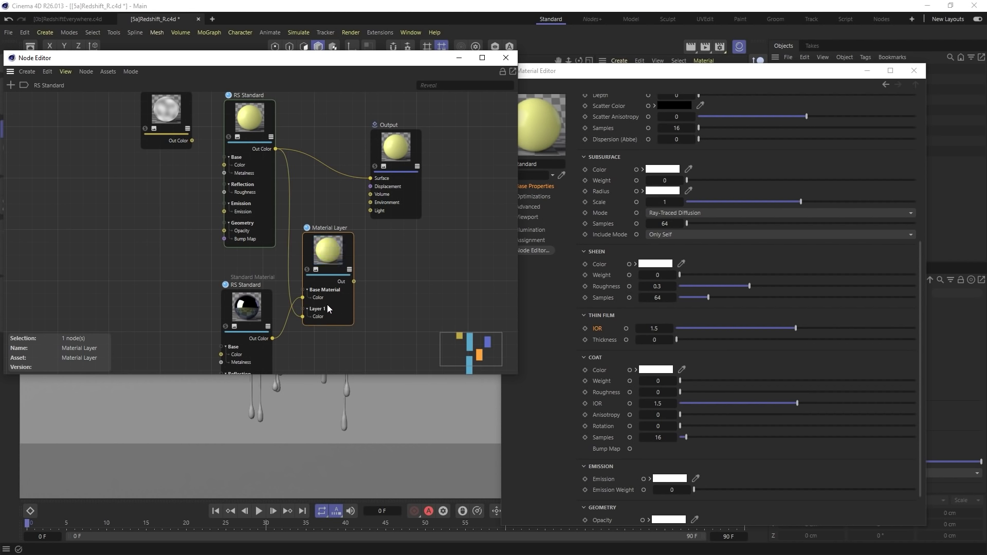
# Step: Connect the Maxon Noise output to the Material Layer's Layer 1 Mask, and the Material Layer output to the Output node's Surface
pyautogui.moveTo(188, 117); pyautogui.dragTo(366, 344)
pyautogui.moveTo(423, 356); pyautogui.dragTo(422, 357)
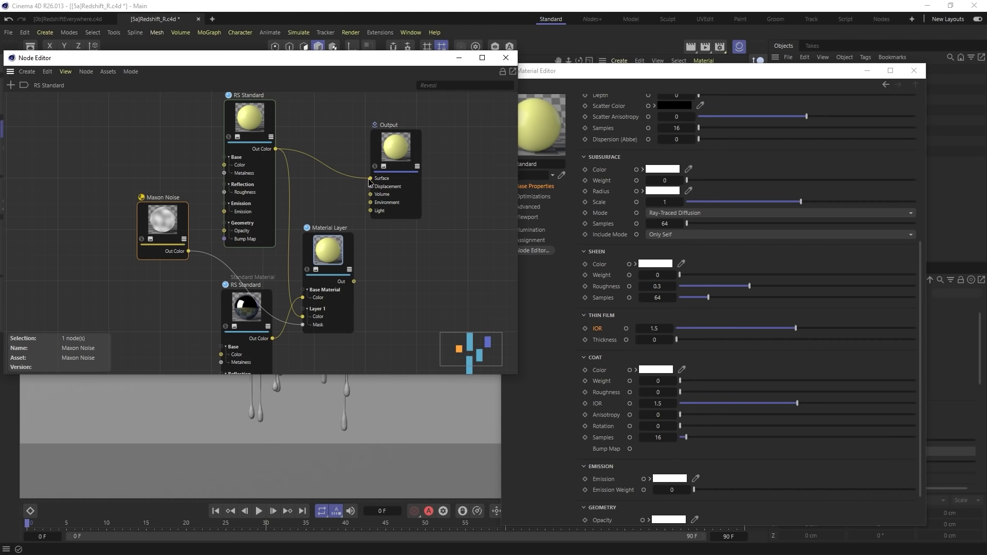
pyautogui.moveTo(370, 178); pyautogui.dragTo(354, 281)
pyautogui.moveTo(336, 61); pyautogui.dragTo(732, 227)
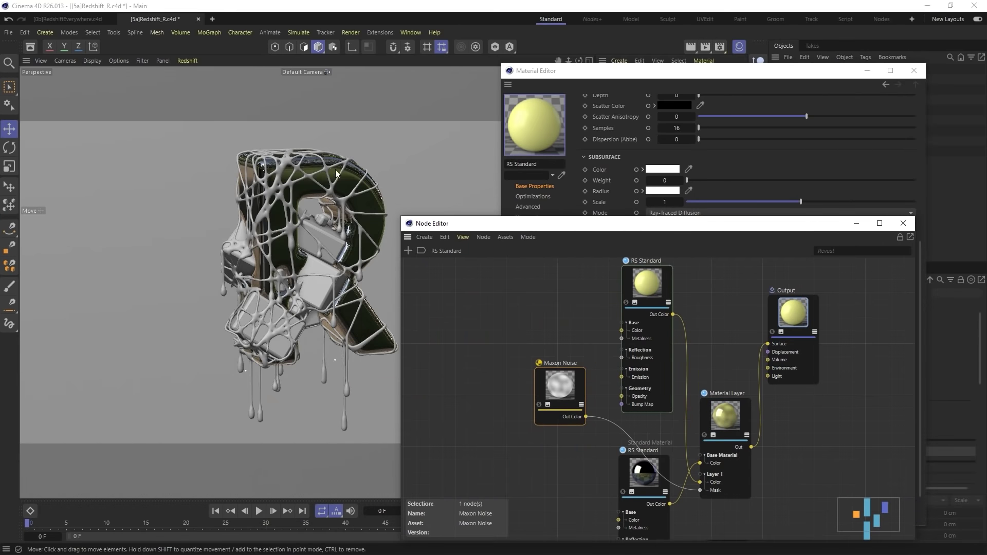
# Step: Open the Redshift RenderView and arrange it below the Node Editor so the render and the node graph are visible together
pyautogui.click(353, 33)
pyautogui.click(387, 104)
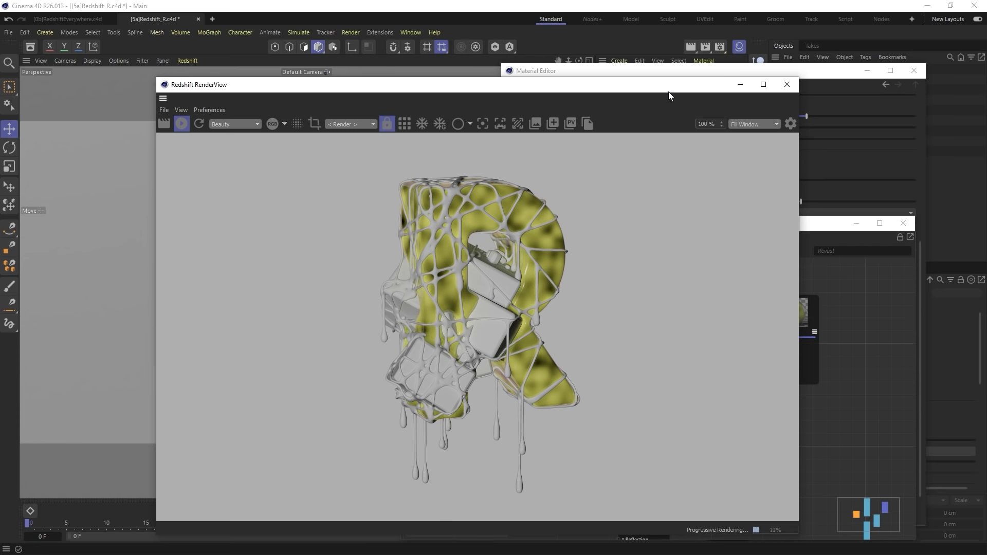
pyautogui.moveTo(668, 92); pyautogui.dragTo(481, 314)
pyautogui.moveTo(504, 223); pyautogui.dragTo(488, 100)
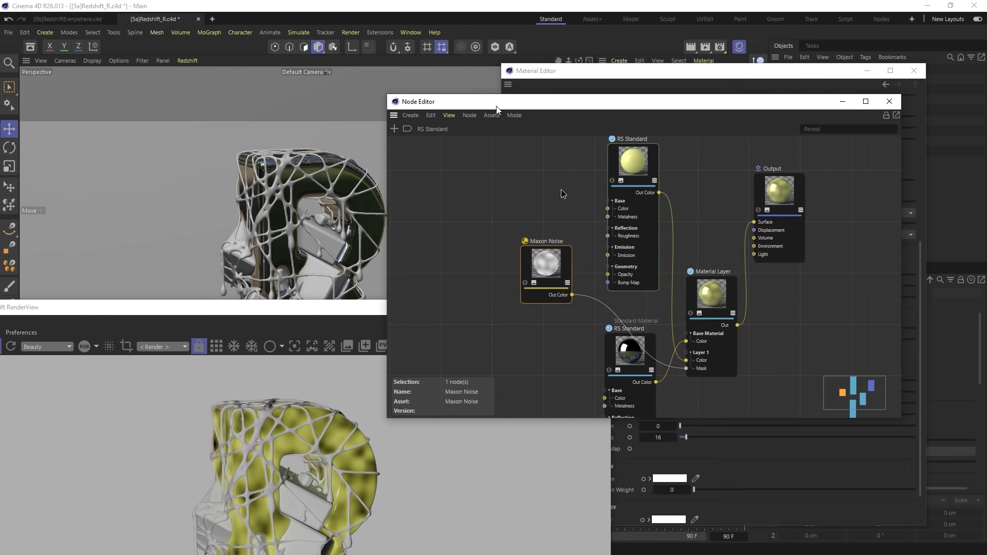
pyautogui.moveTo(768, 100); pyautogui.dragTo(500, 84)
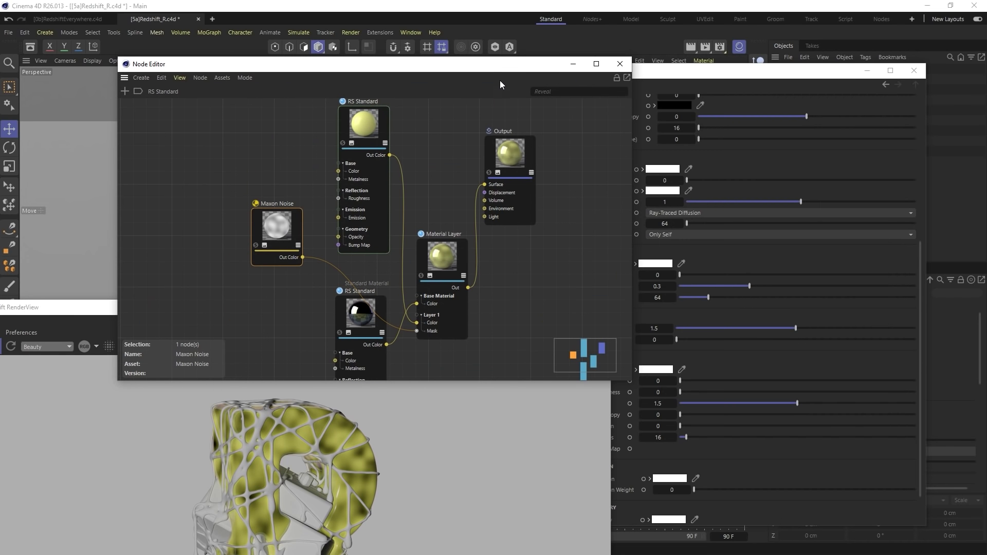
# Step: Move the Node Editor aside, close the Material Editor, and set the Maxon Noise type to Luka
pyautogui.moveTo(391, 75); pyautogui.dragTo(282, 75)
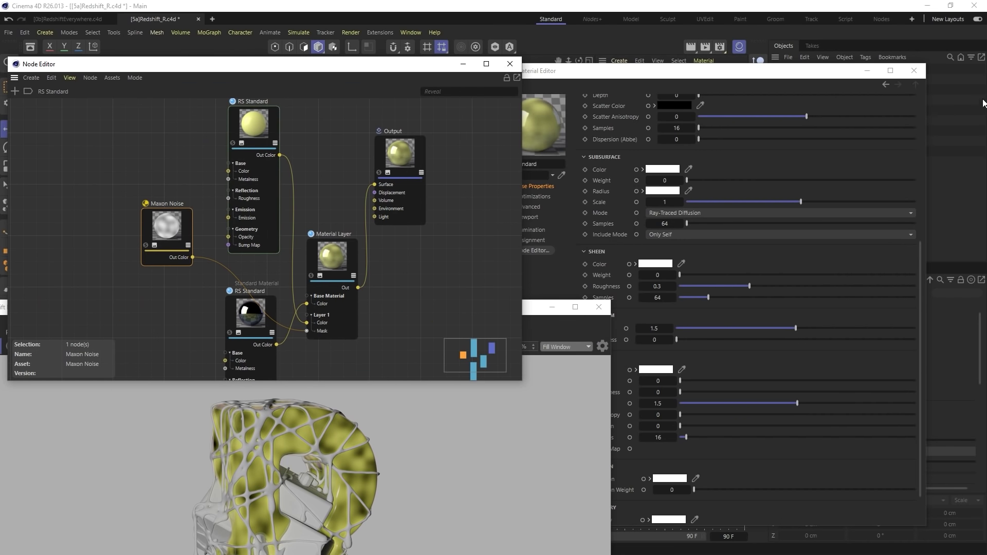
pyautogui.click(914, 71)
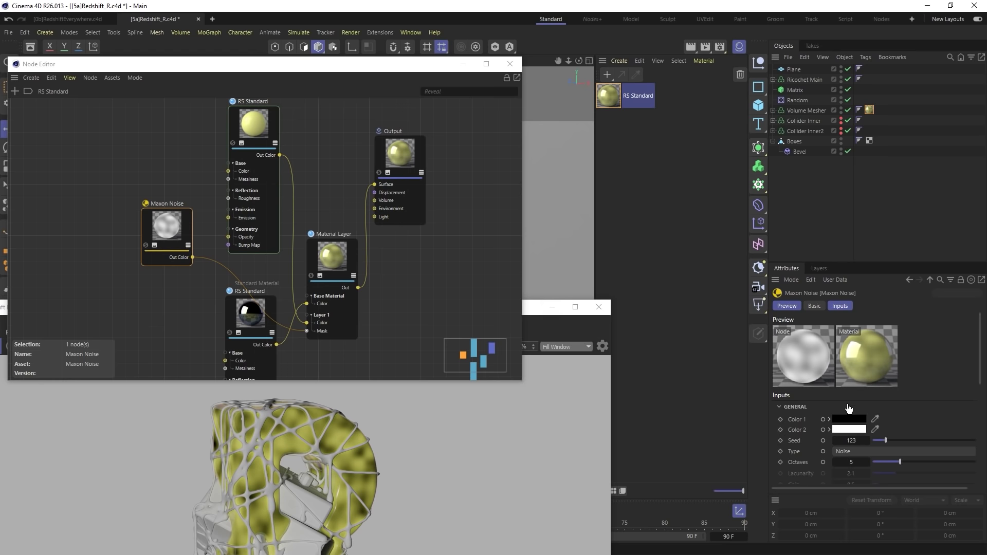
pyautogui.click(844, 451)
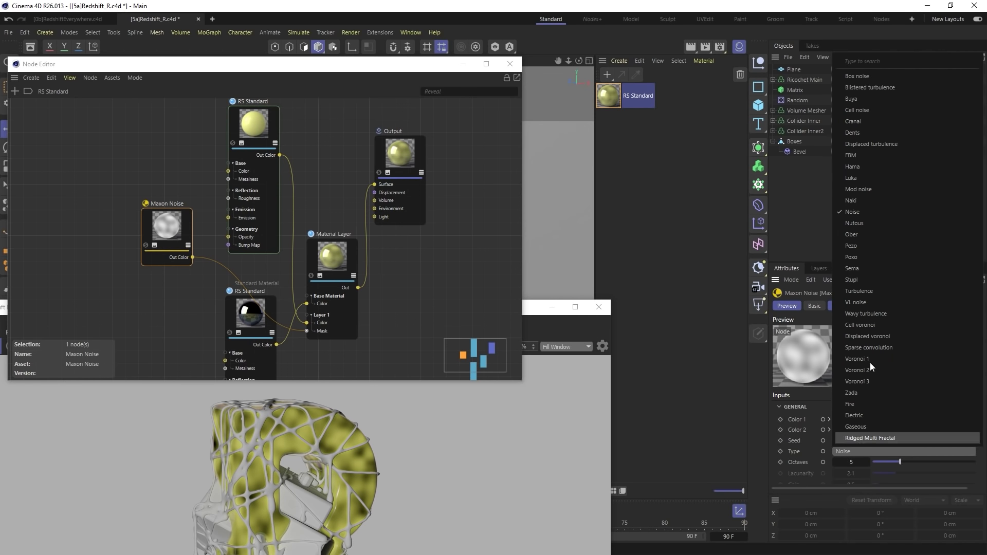
pyautogui.click(859, 178)
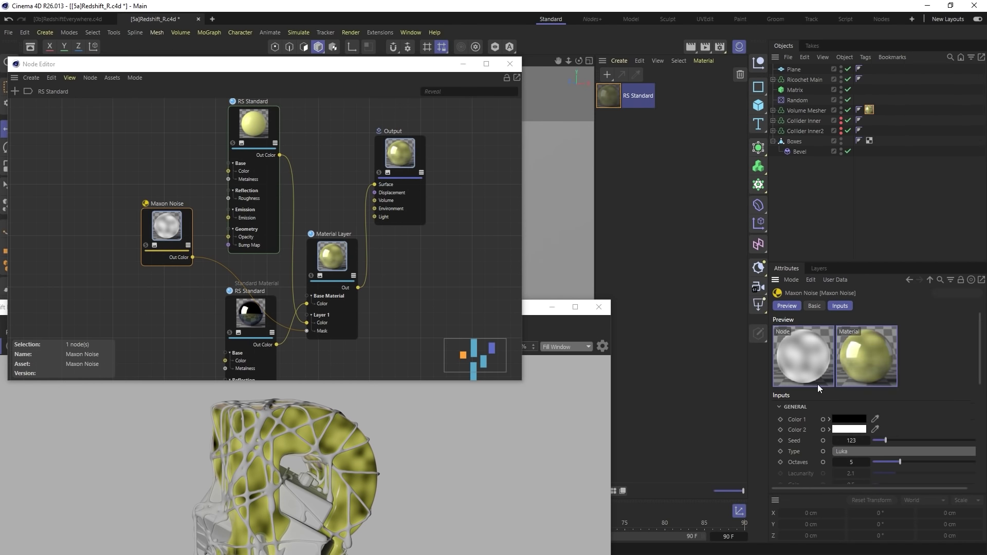
# Step: Increase the Maxon Noise overall scale to about 3.2 and raise its output contrast
pyautogui.scroll(-6, 803, 442)
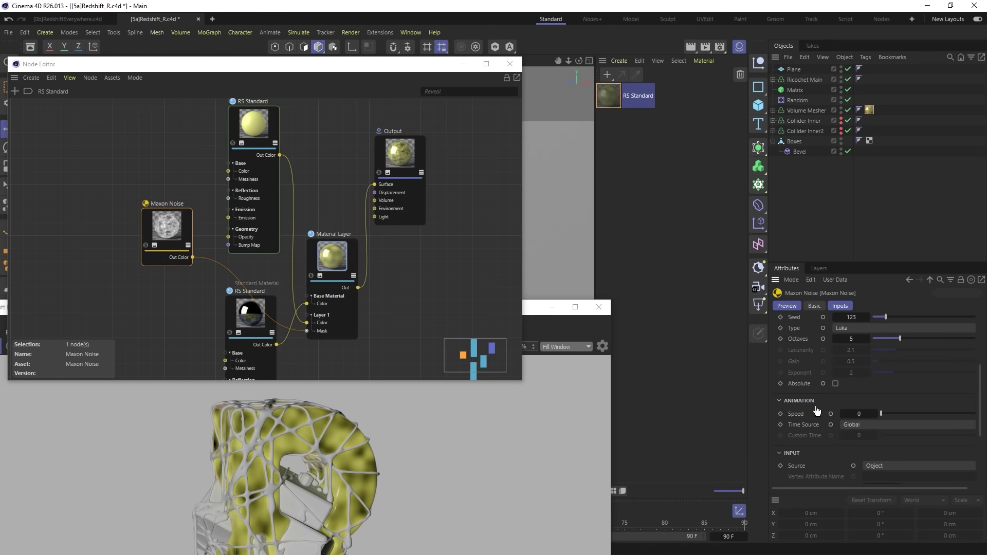
pyautogui.scroll(1, 797, 401)
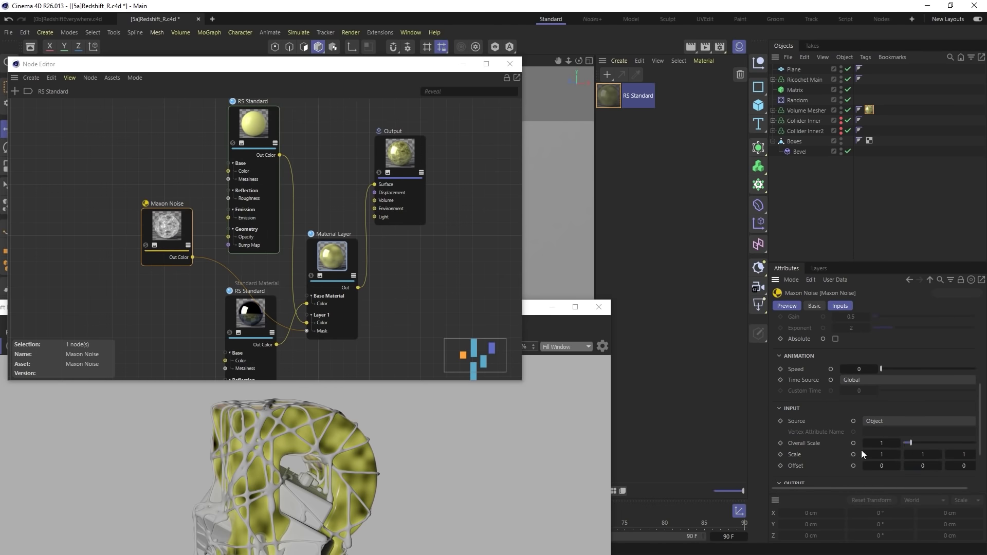
pyautogui.moveTo(915, 442); pyautogui.dragTo(929, 440)
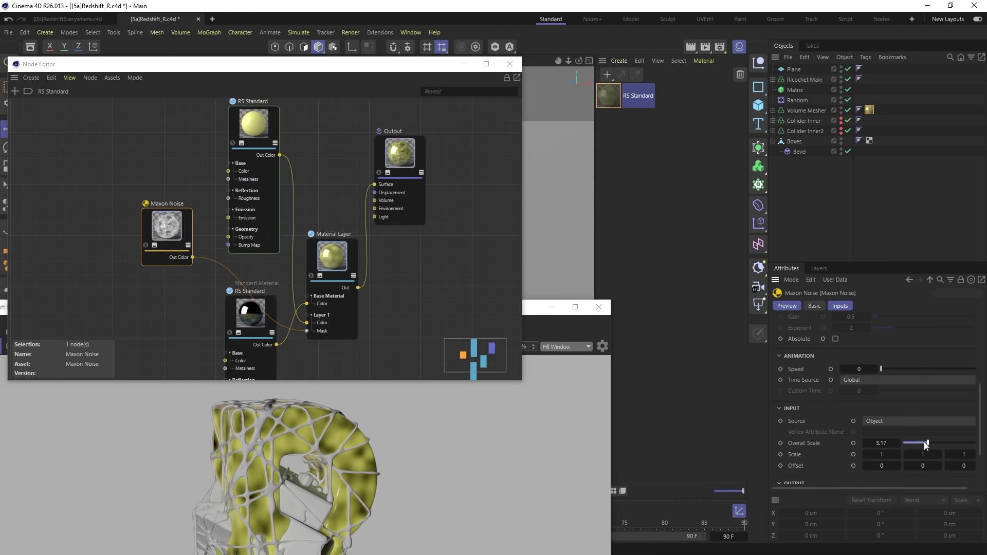
pyautogui.click(795, 409)
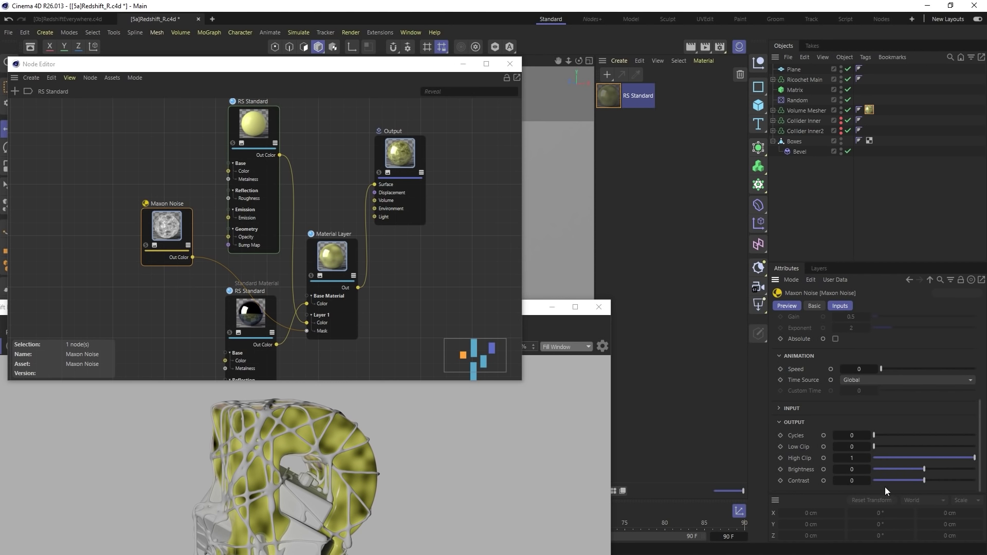
pyautogui.click(960, 480)
# Step: Refresh the Redshift render of the layered material, and close the RenderView, Node Editor and Material Manager
pyautogui.click(353, 248)
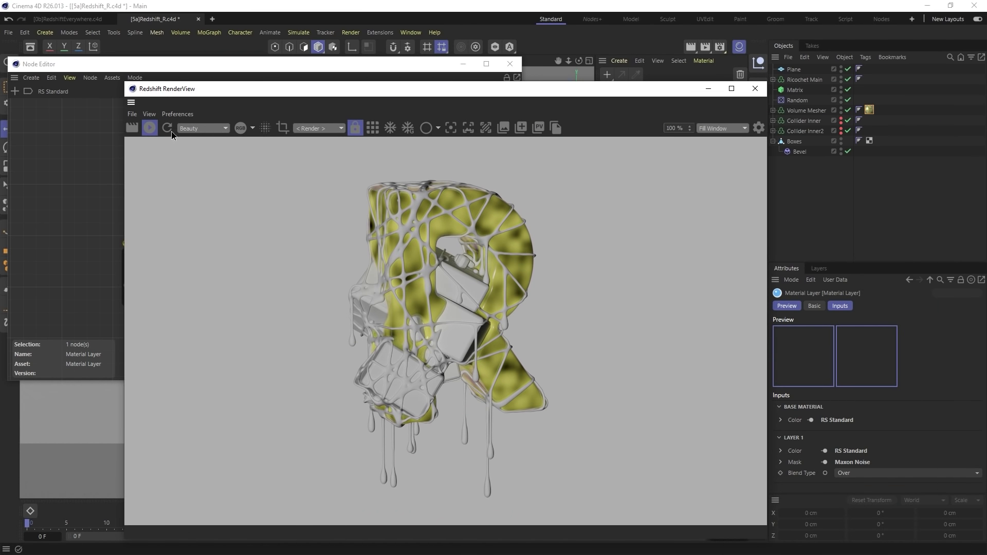
pyautogui.click(168, 129)
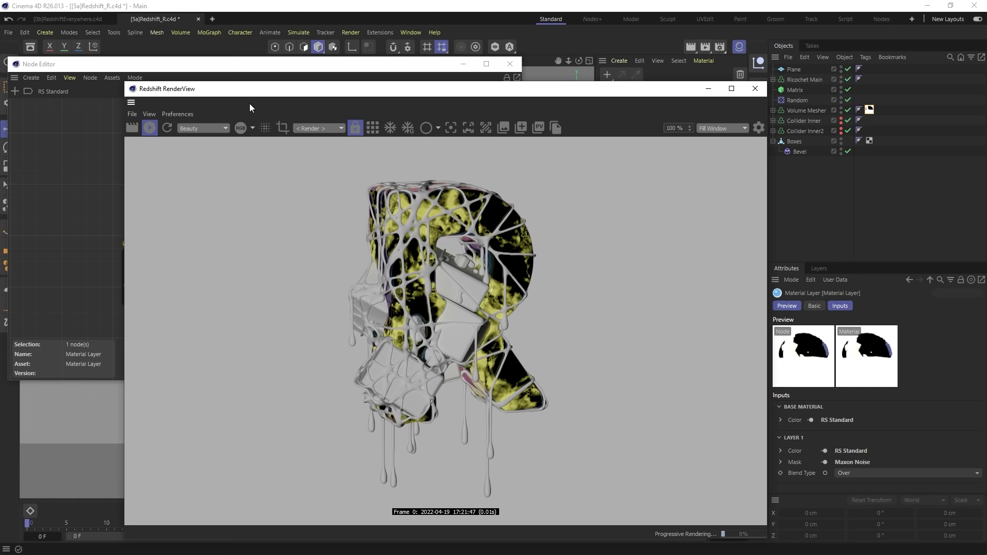
pyautogui.moveTo(340, 82); pyautogui.dragTo(771, 125)
pyautogui.click(755, 132)
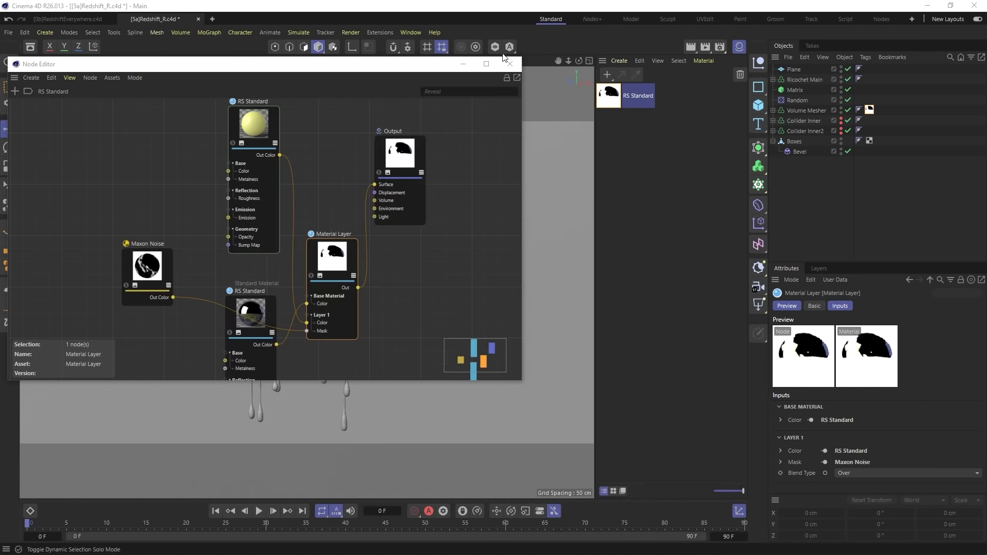
pyautogui.click(510, 64)
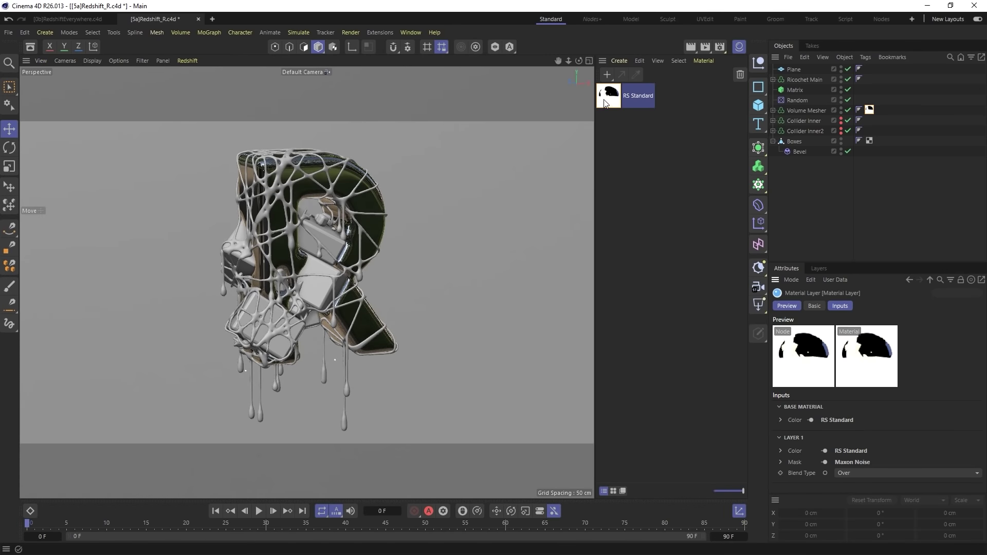
pyautogui.click(740, 46)
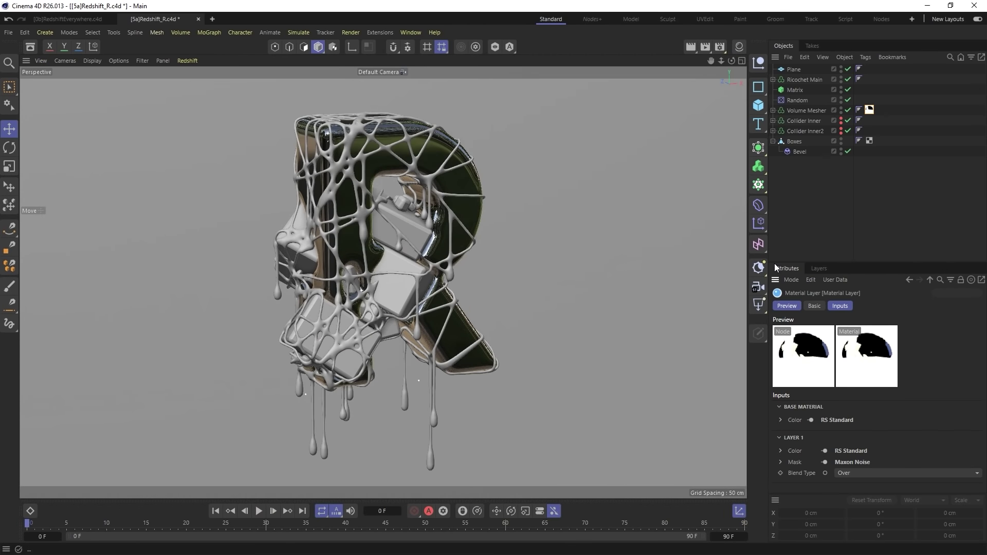
# Step: Add a Redshift Dome Light to the scene and search the Asset Browser for hdr
pyautogui.click(760, 303)
pyautogui.click(803, 401)
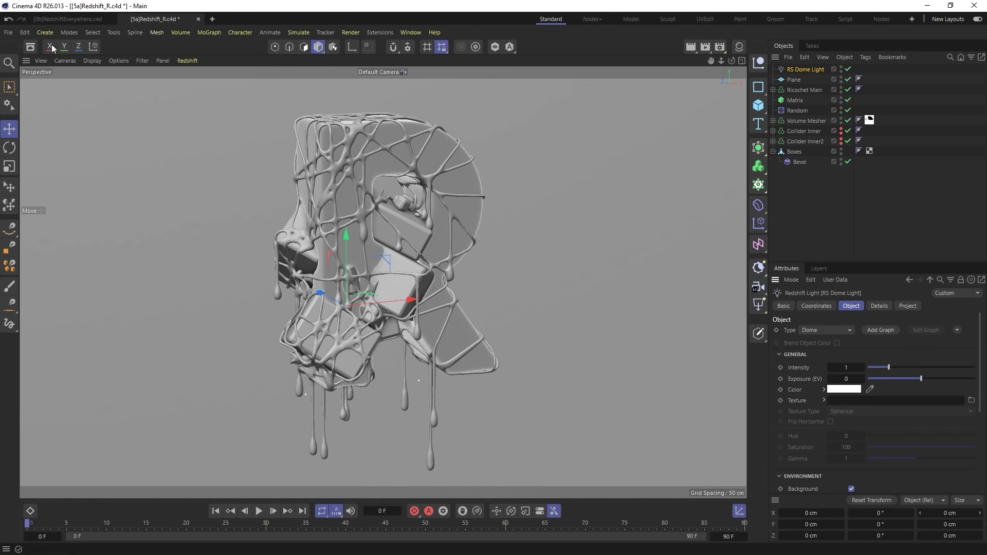
pyautogui.click(33, 47)
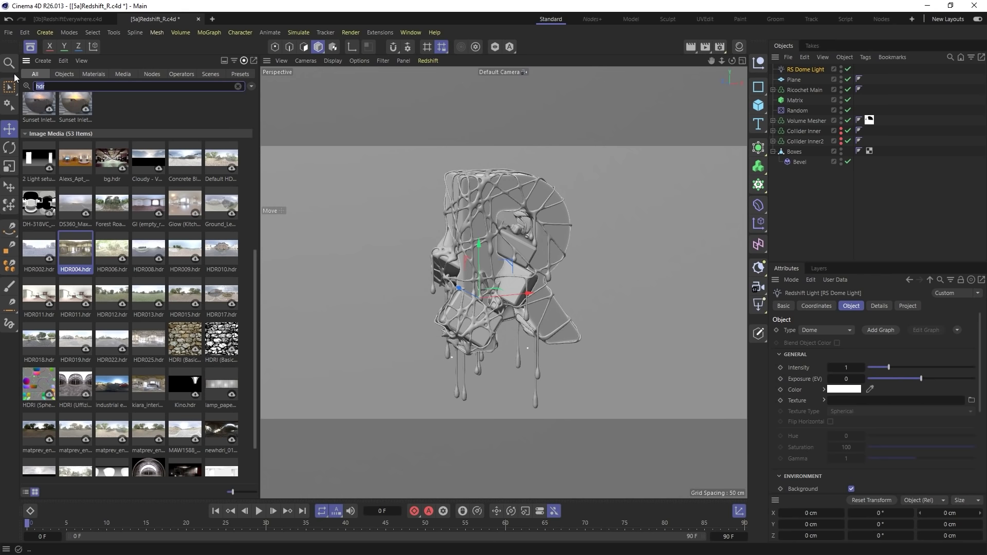
pyautogui.press('BackSpace')
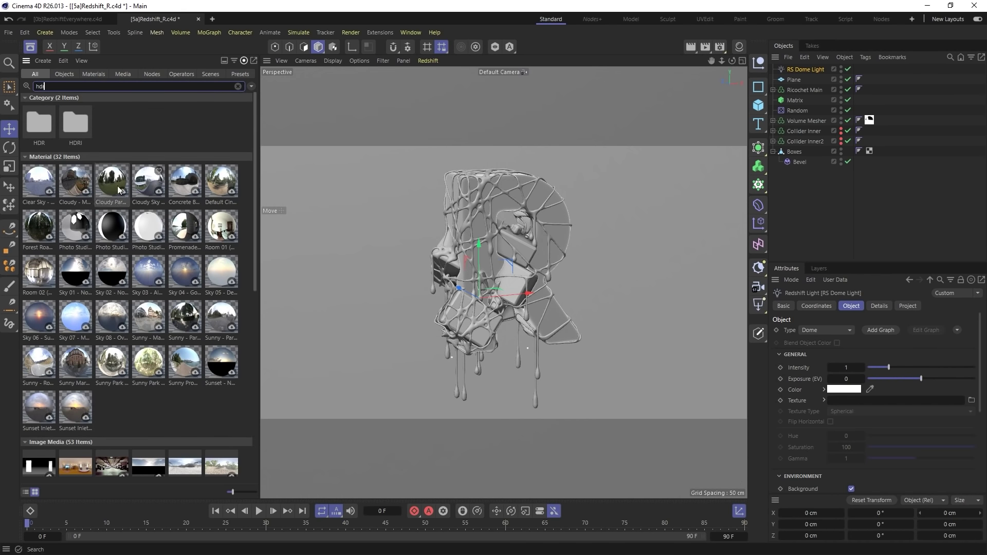
pyautogui.scroll(-5, 150, 239)
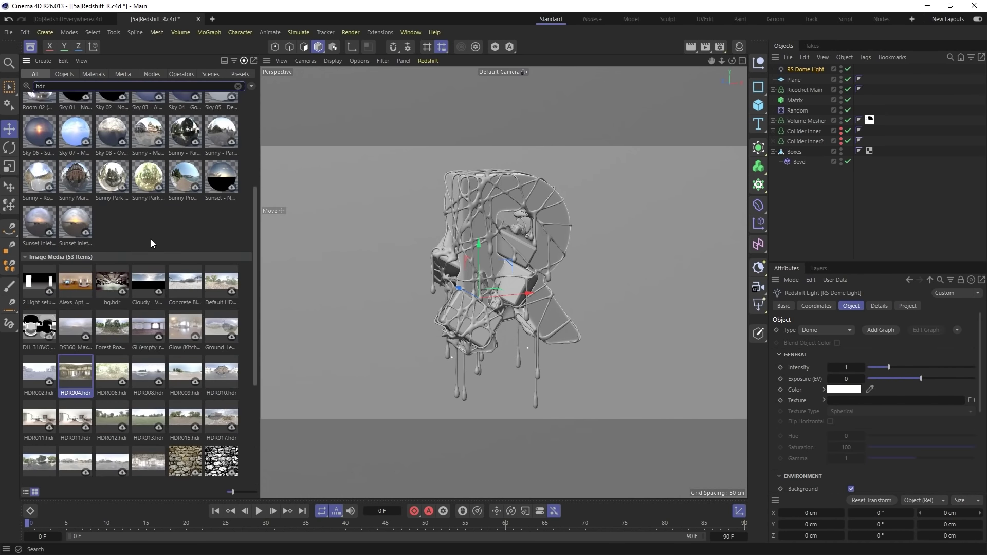
pyautogui.scroll(-3, 155, 252)
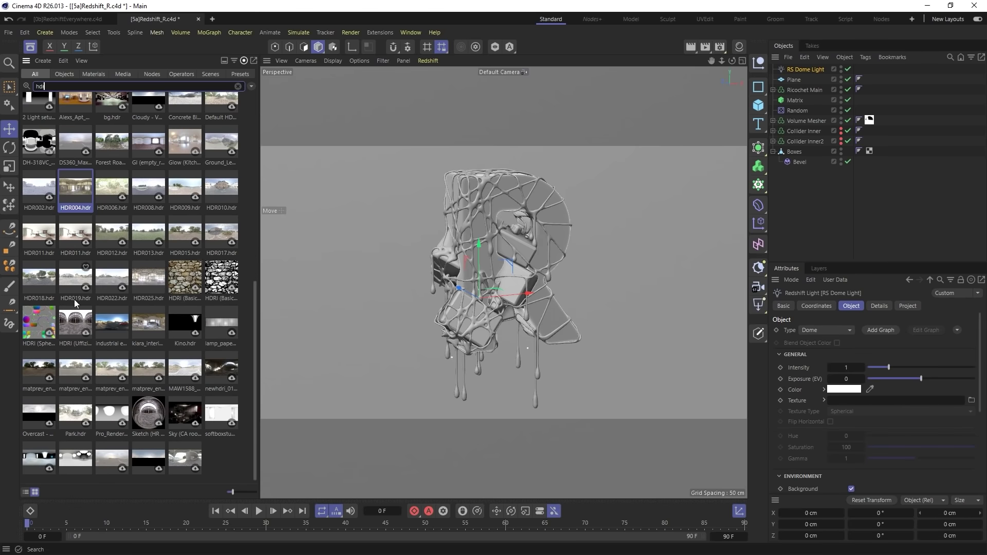
pyautogui.write('r')
# Step: Try HDR004.hdr as the dome light's texture, replace it with industrial estate.hdr, and close the Asset Browser
pyautogui.moveTo(81, 193); pyautogui.dragTo(854, 402)
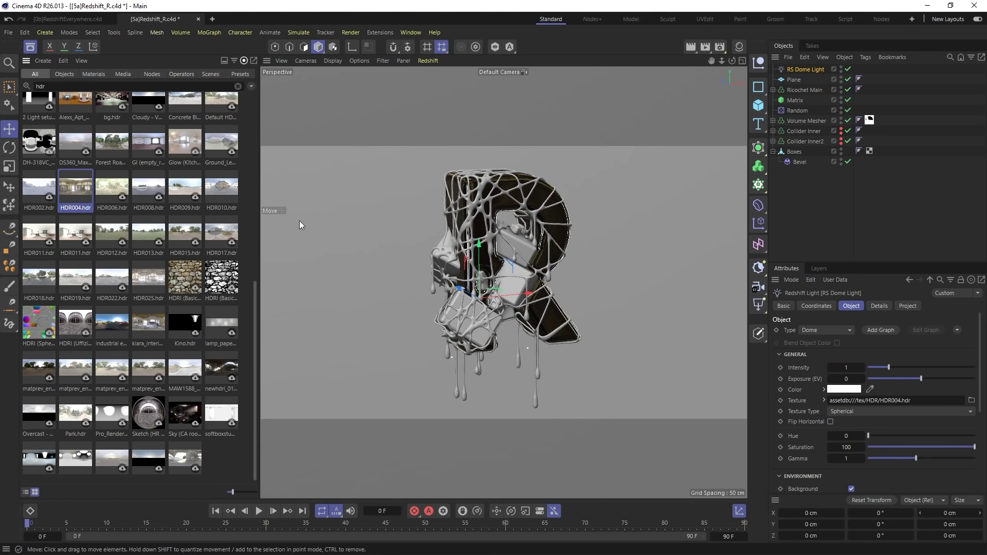
pyautogui.moveTo(112, 323); pyautogui.dragTo(905, 405)
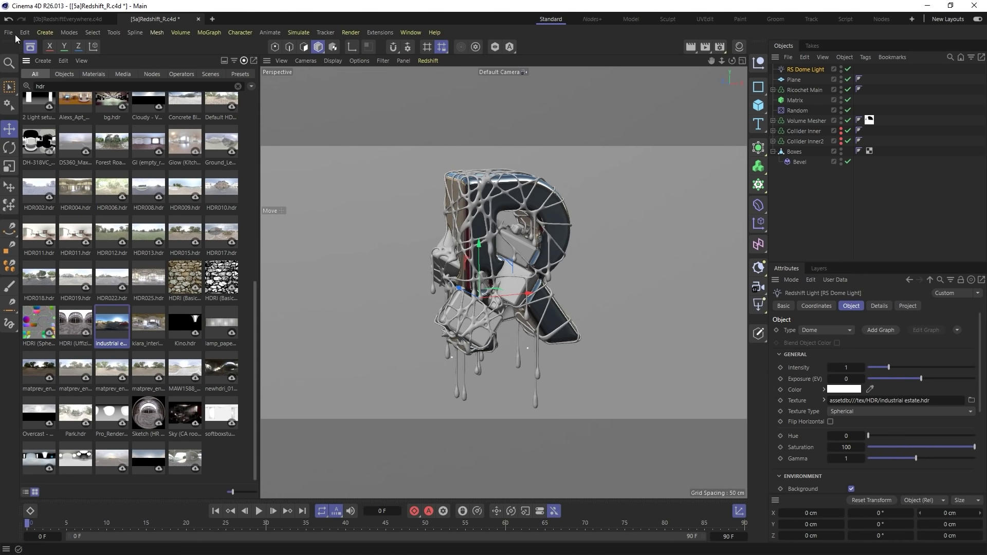
pyautogui.click(34, 46)
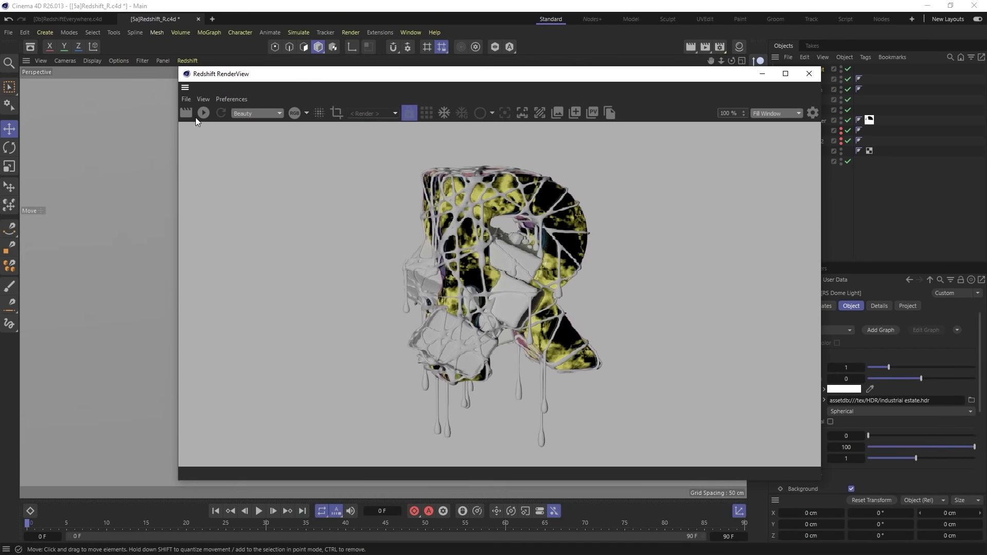
# Step: Start the interactive Redshift render to view the R under the dome light, and close the RenderView
pyautogui.click(207, 115)
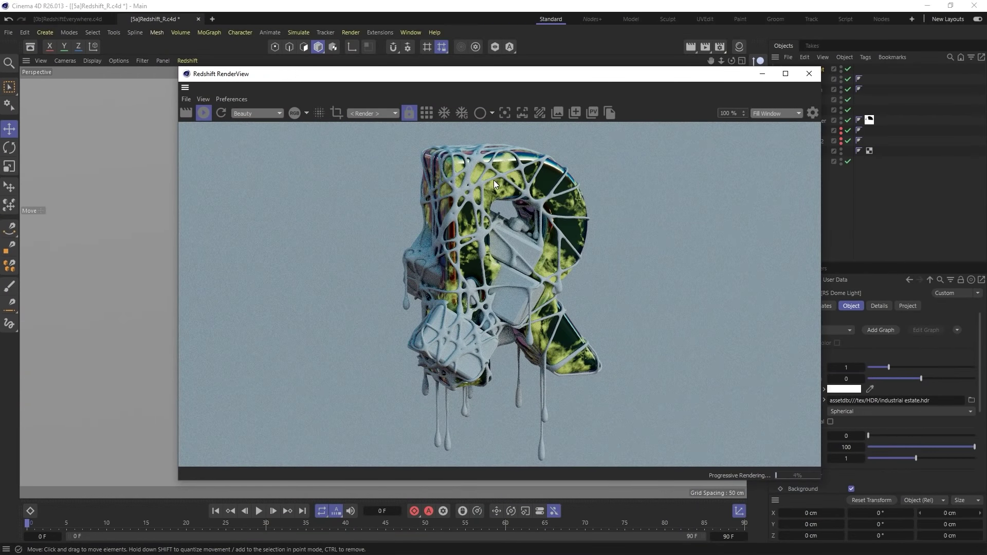
pyautogui.click(807, 75)
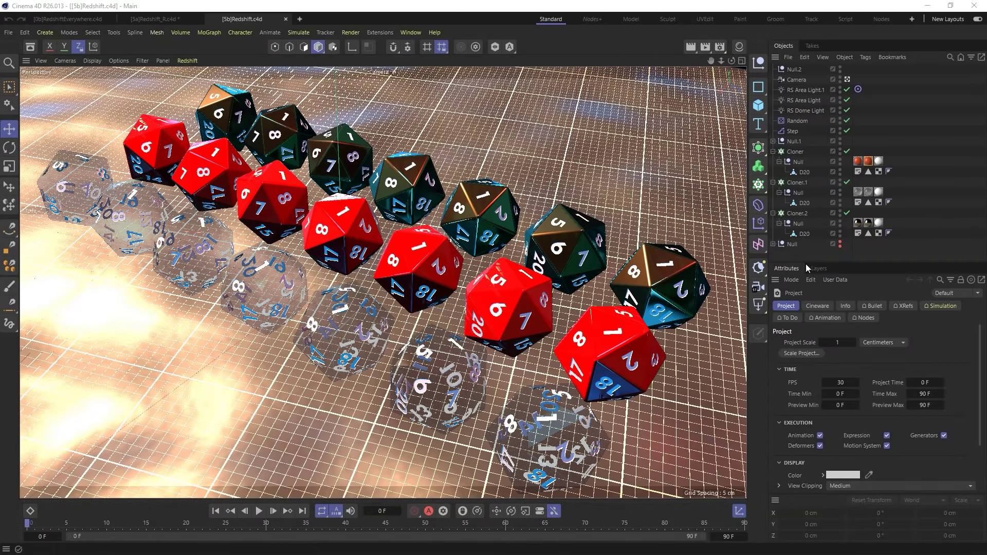
# Step: Select the Glass Old and Copper Old material tags on the dice groups, and render the scene to the Redshift RenderView
pyautogui.click(869, 191)
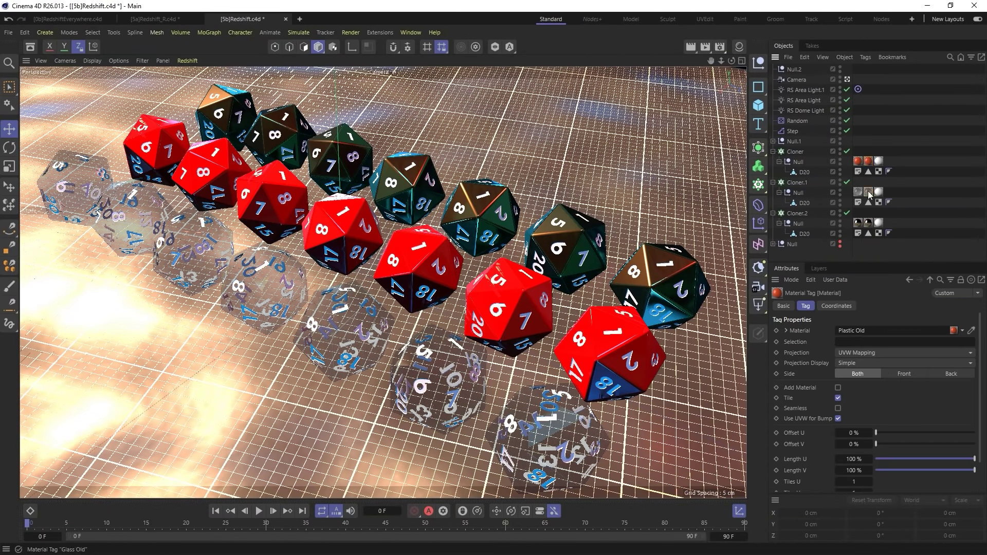
pyautogui.click(870, 223)
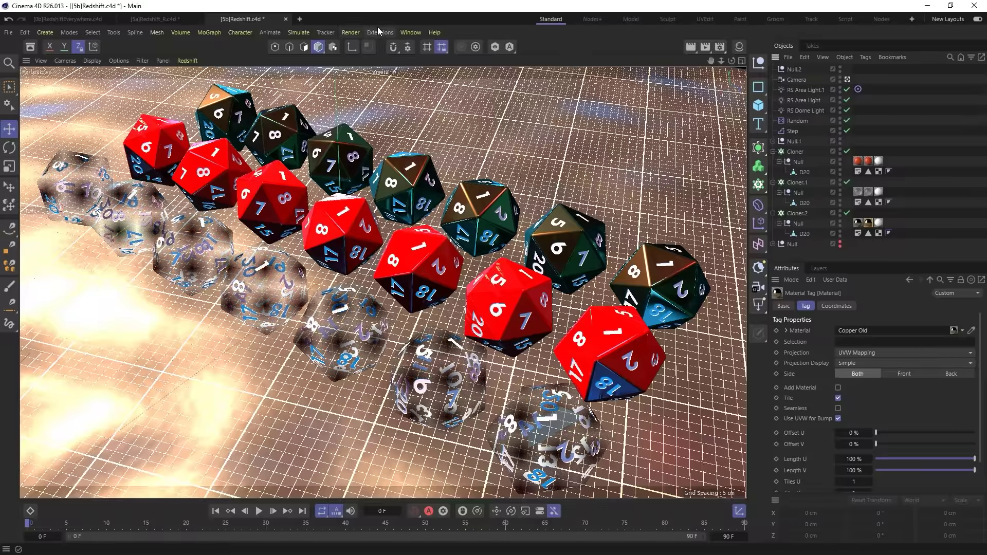
pyautogui.click(352, 33)
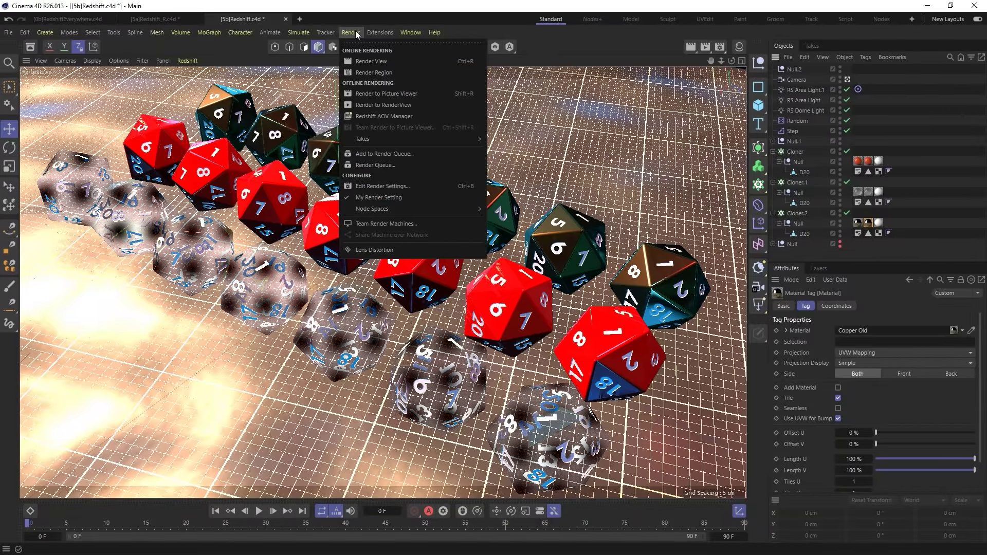
pyautogui.click(408, 105)
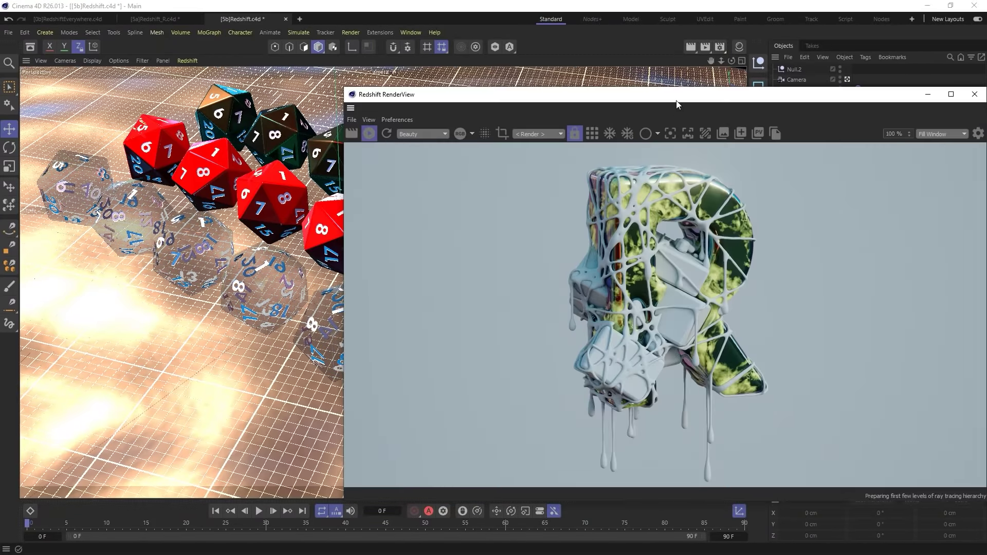
pyautogui.moveTo(677, 104); pyautogui.dragTo(408, 78)
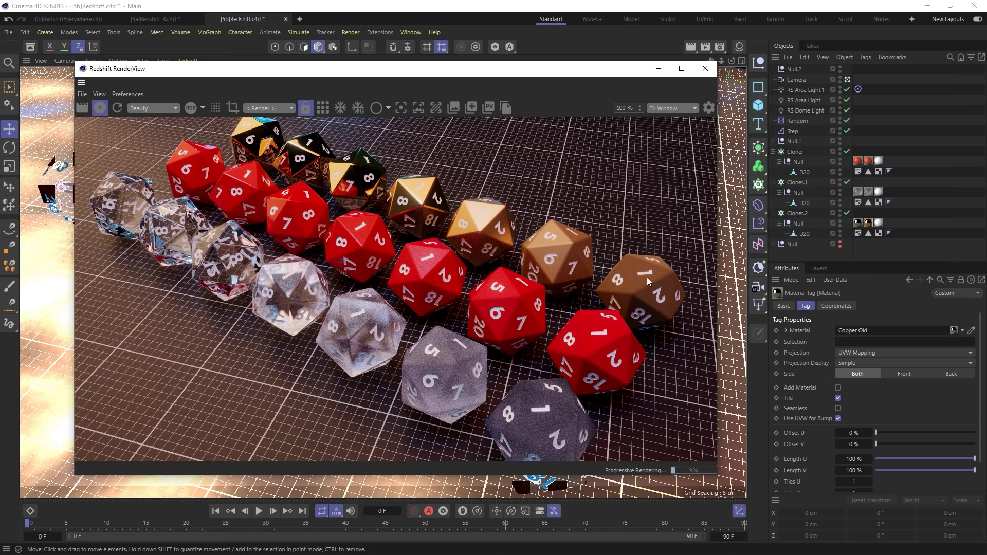
# Step: Send the render of the dice with the Old materials to the Picture Viewer and stop the interactive render
pyautogui.click(490, 108)
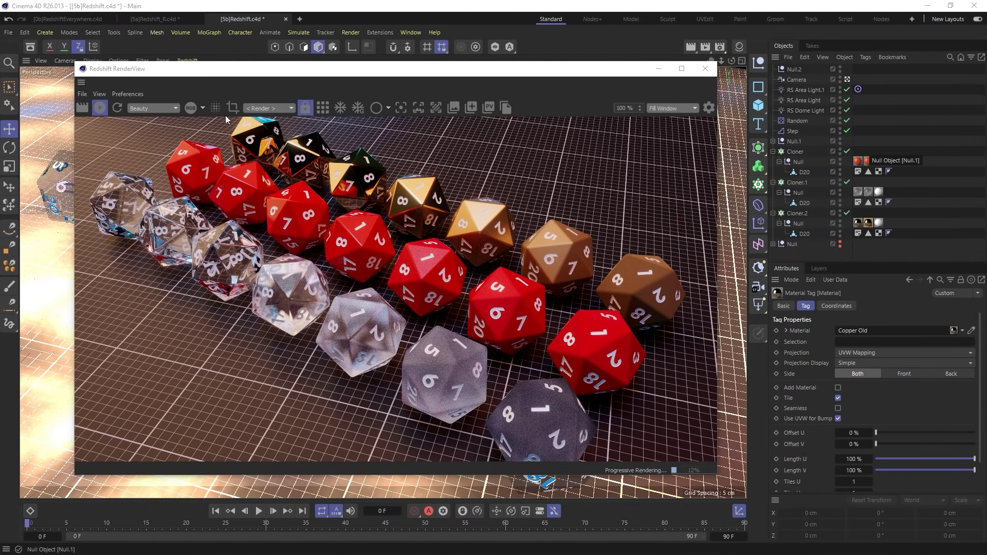
pyautogui.click(105, 109)
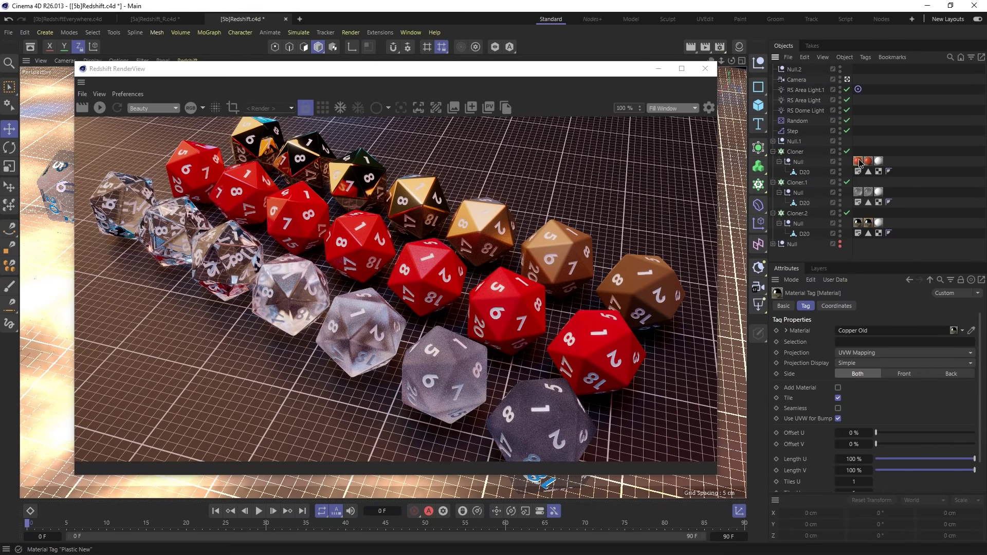
# Step: Put the Glass New and Copper New materials in effect on their dice groups and restart the interactive render
pyautogui.click(869, 192)
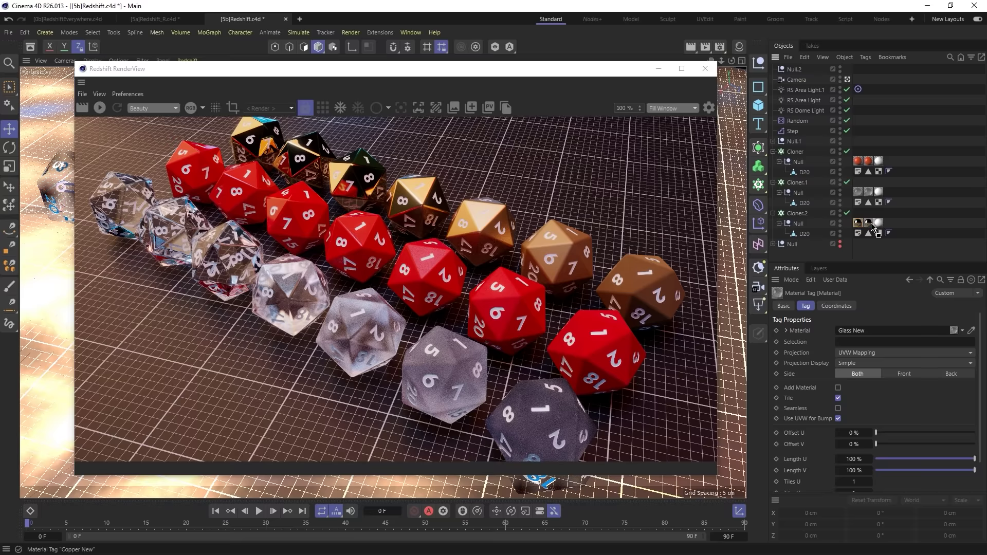
pyautogui.click(868, 223)
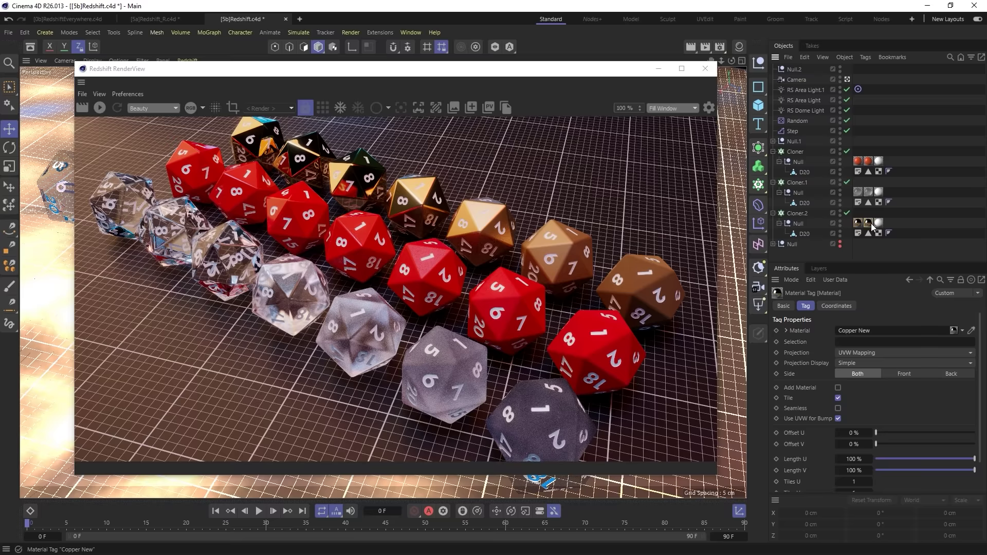
pyautogui.click(100, 109)
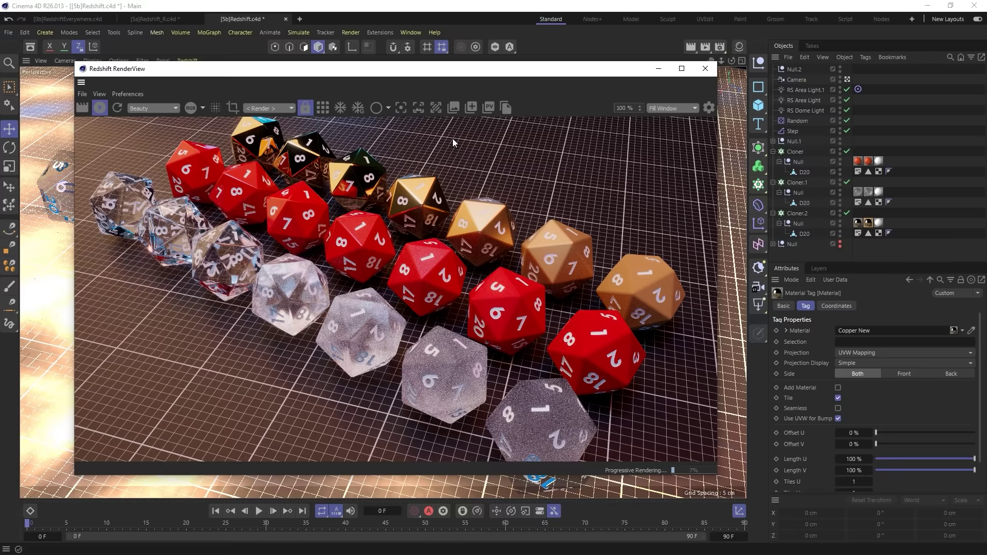
# Step: Send the render of the dice with the New materials to the Picture Viewer and stop the interactive render
pyautogui.click(489, 110)
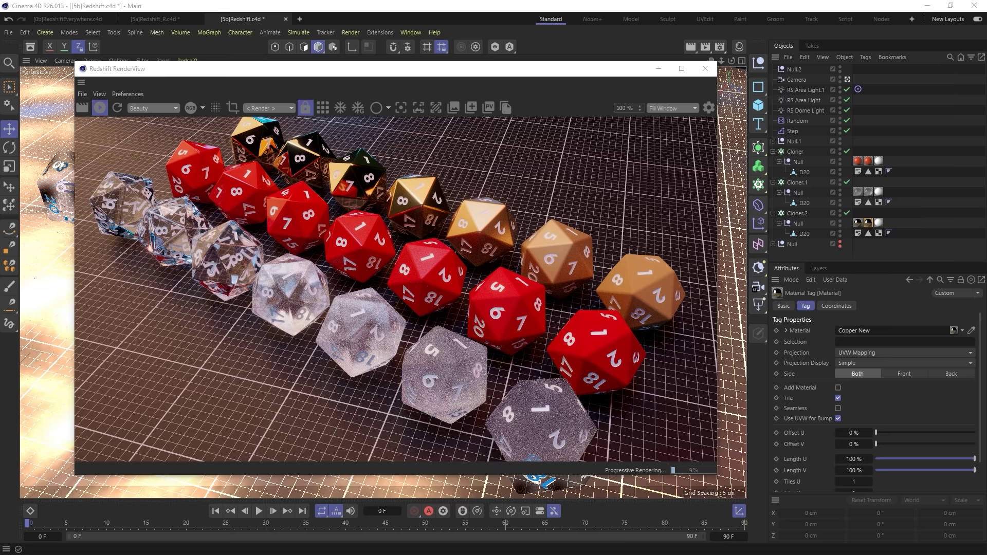
pyautogui.click(100, 108)
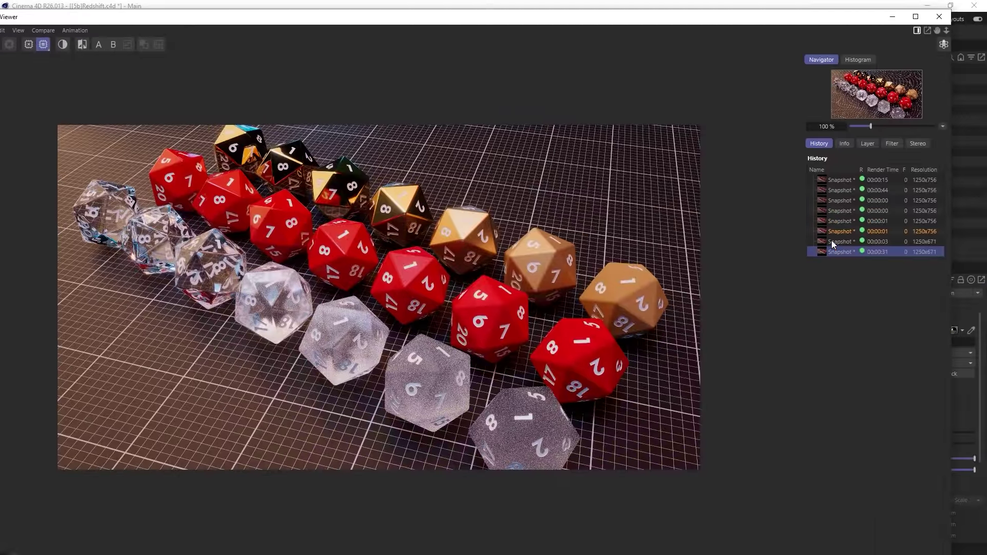
# Step: Compare the last two dice render snapshots in the Picture Viewer history, Old against New materials, and close the viewer
pyautogui.click(832, 241)
pyautogui.click(840, 251)
pyautogui.click(840, 241)
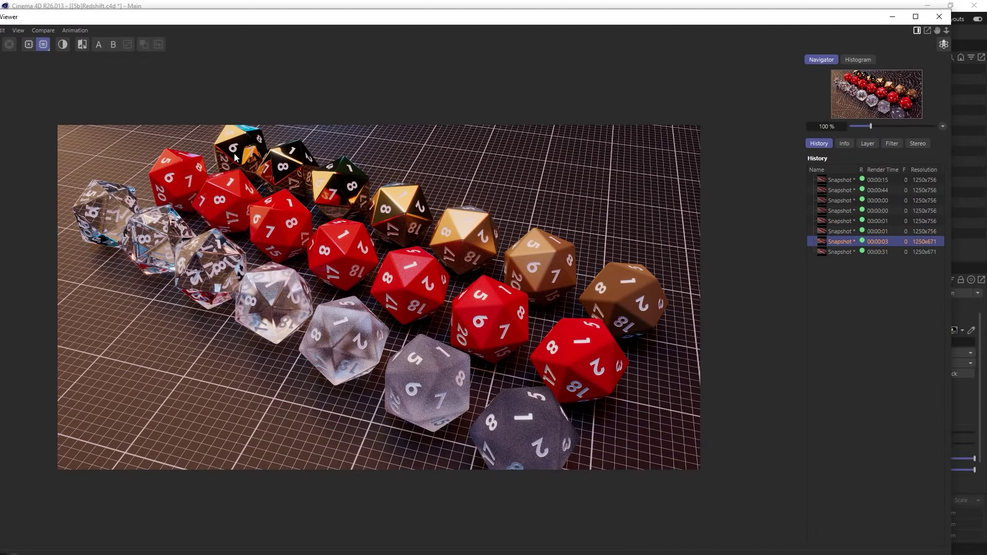
pyautogui.click(846, 252)
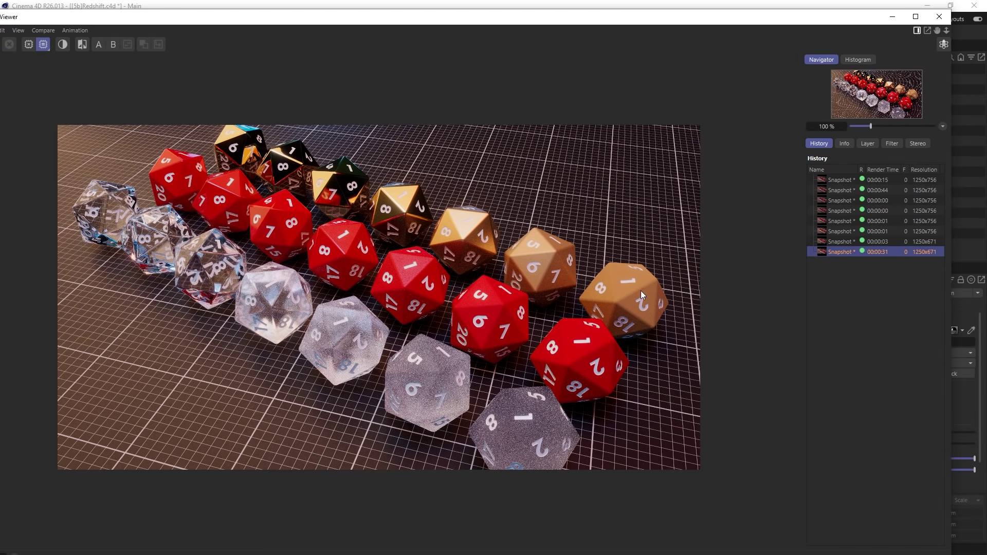
pyautogui.click(841, 240)
pyautogui.click(837, 252)
pyautogui.click(940, 18)
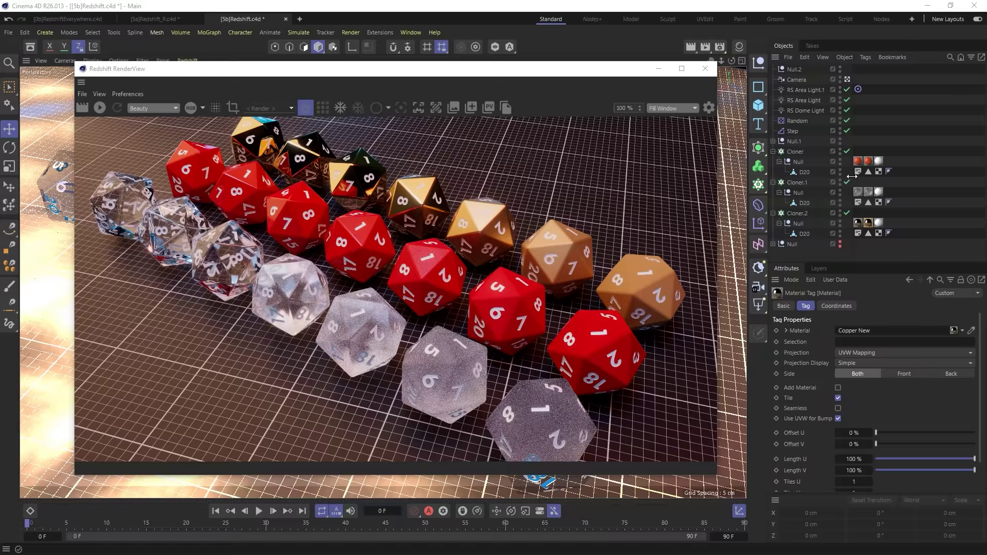
# Step: Open the Plastic New material for editing and set its Diffuse Model to d'Eon Lambertian Spheres
pyautogui.moveTo(611, 72); pyautogui.dragTo(420, 75)
pyautogui.click(741, 47)
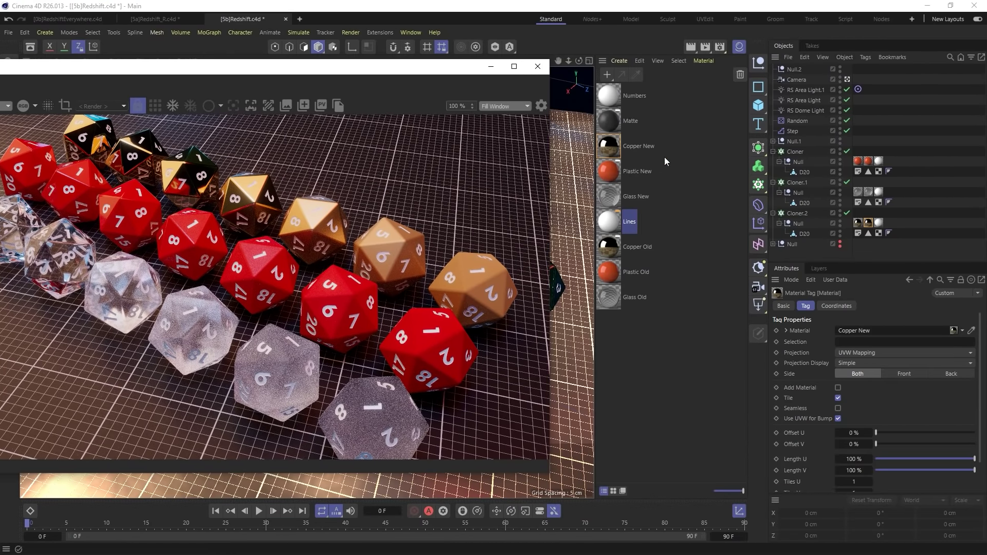
pyautogui.click(615, 174)
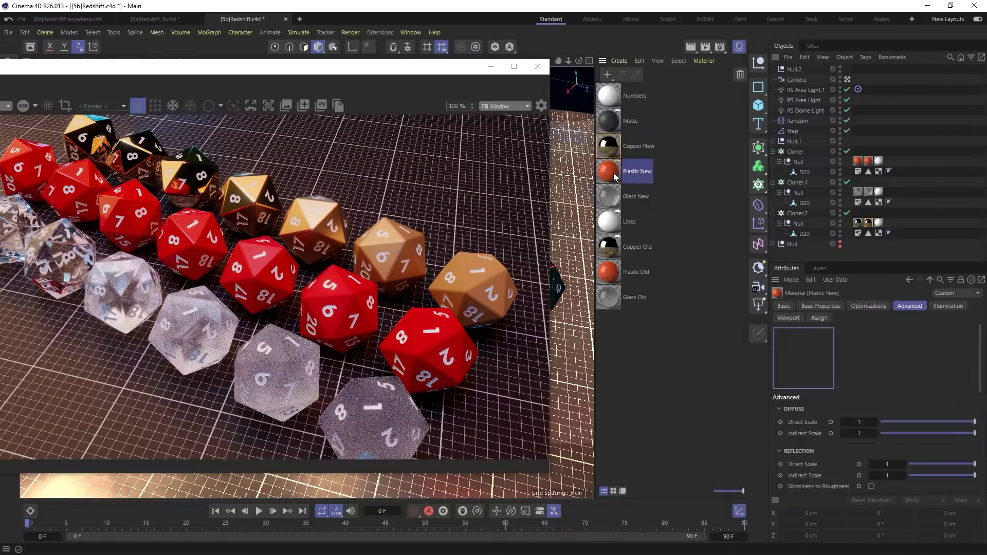
pyautogui.doubleClick(615, 176)
pyautogui.moveTo(662, 101); pyautogui.dragTo(443, 71)
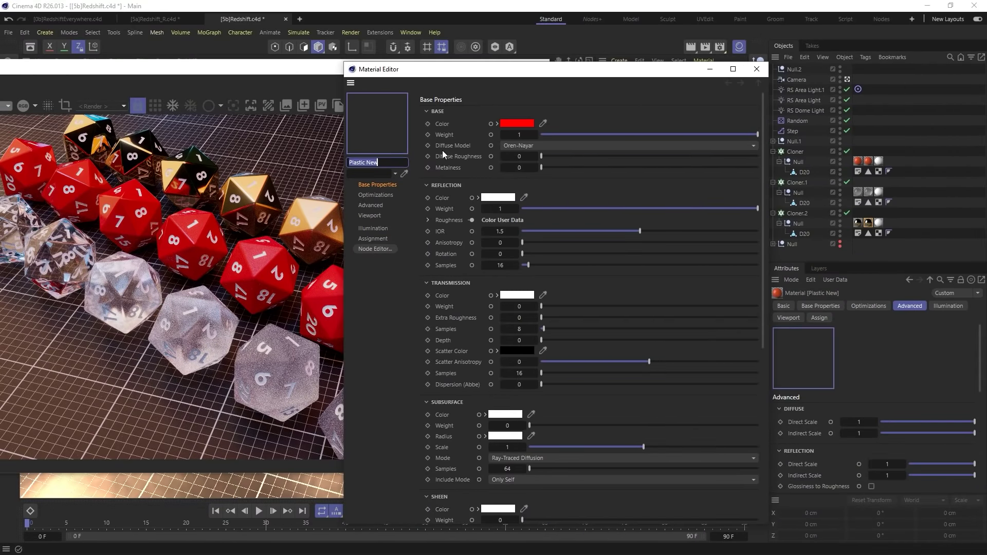
pyautogui.click(517, 148)
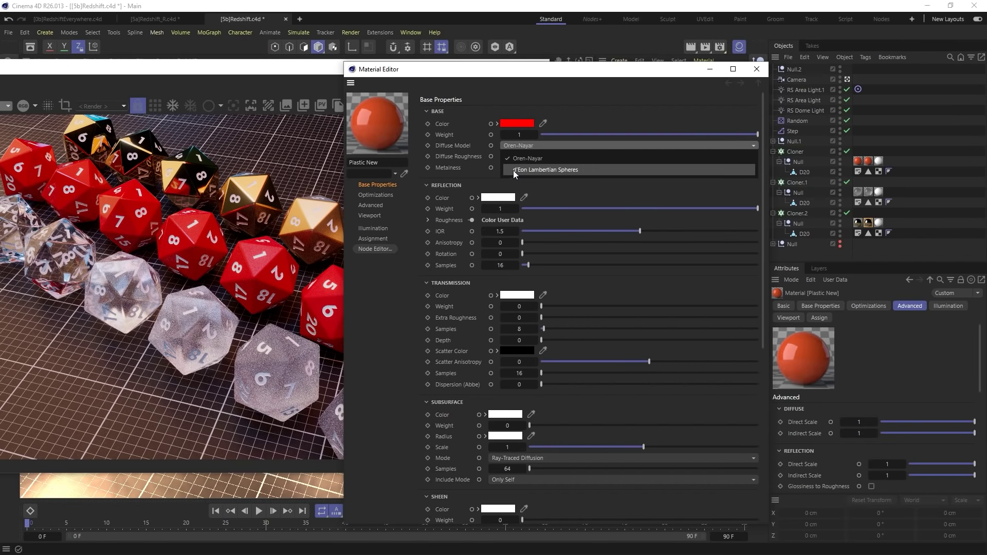
pyautogui.click(564, 172)
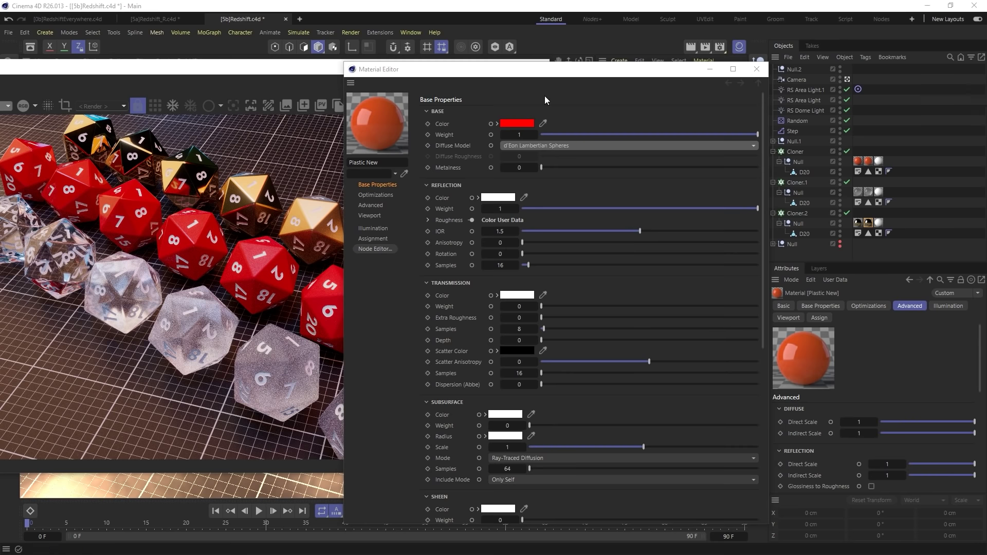
pyautogui.click(756, 69)
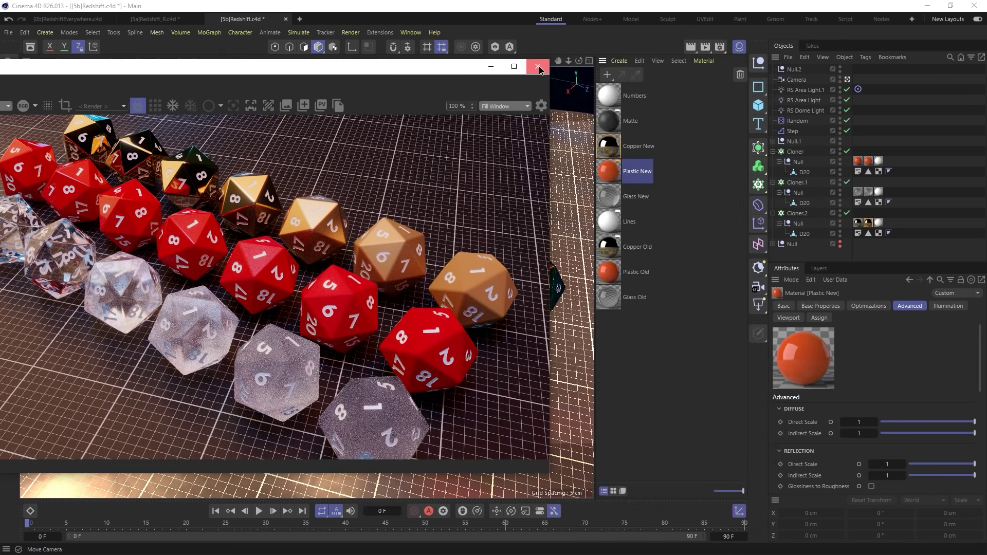
# Step: Close the Redshift RenderView, open the [6a_SceneNodes]SceneNodes.c4d project and display it in the Nodes layout
pyautogui.click(539, 67)
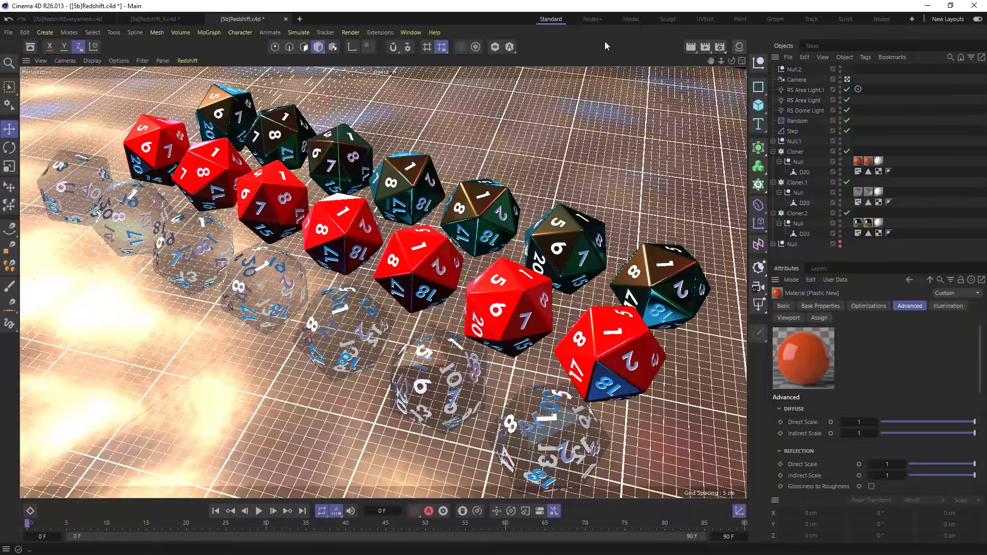
pyautogui.click(658, 439)
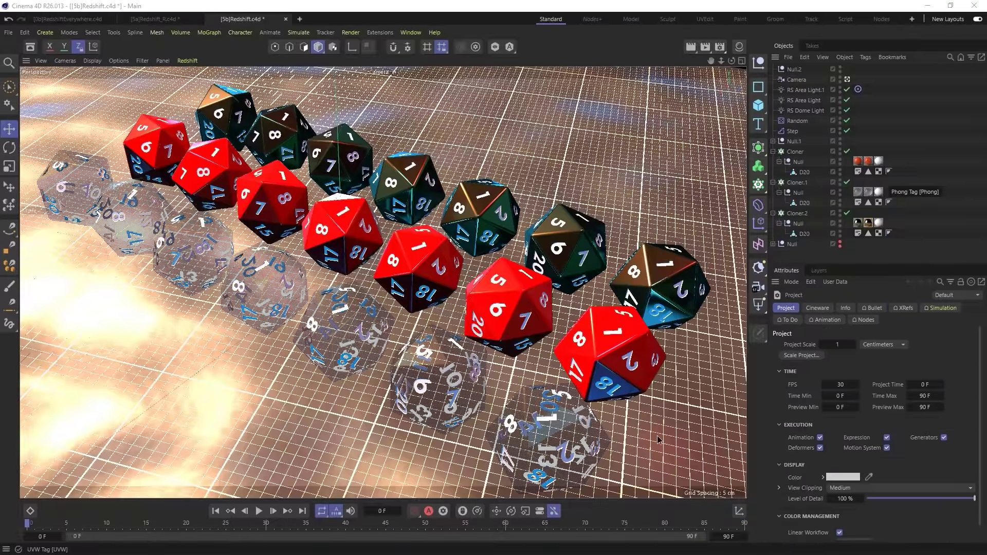
pyautogui.moveTo(658, 436); pyautogui.dragTo(305, 208)
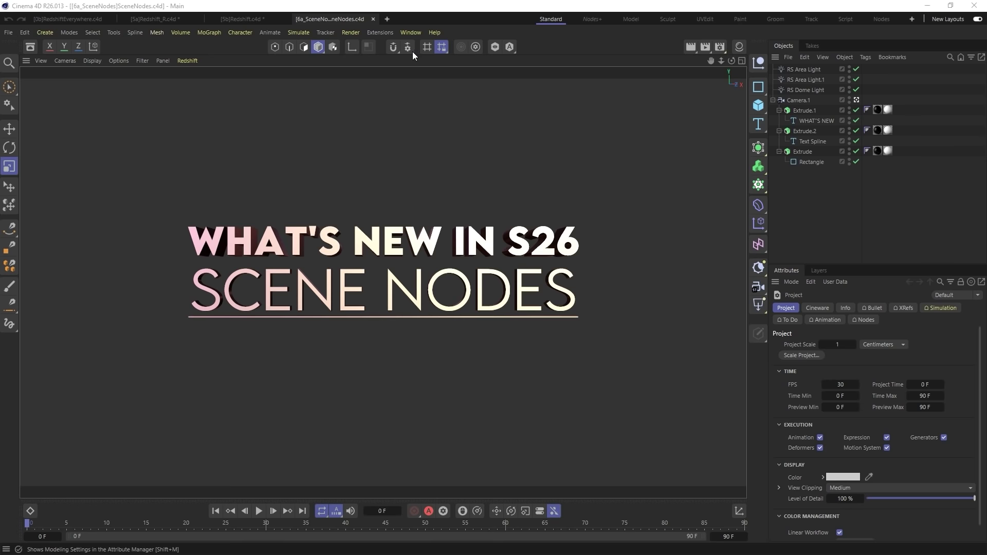
pyautogui.click(599, 18)
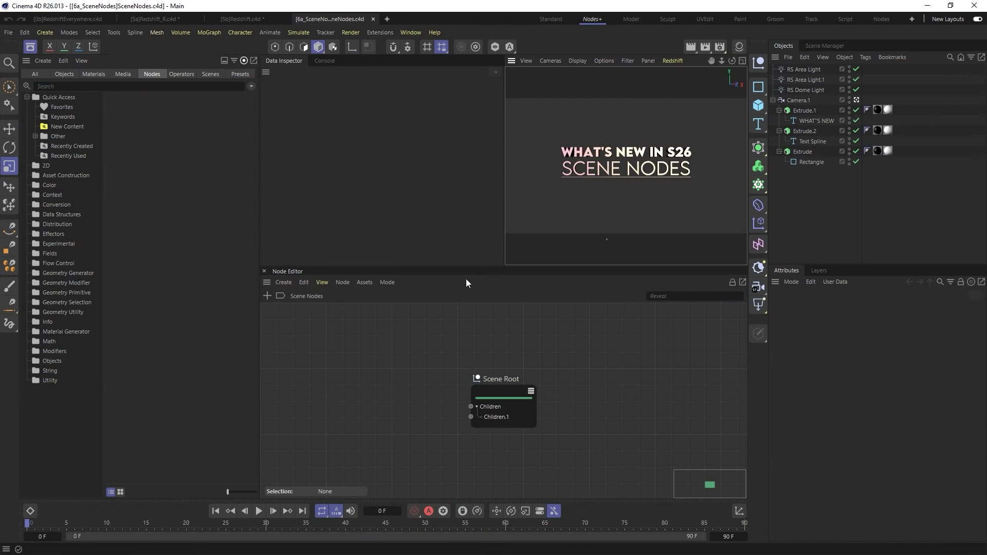
# Step: Search the node assets for Matrix and add a Transform Vector node to the scene graph
pyautogui.doubleClick(372, 359)
pyautogui.write('Matrix')
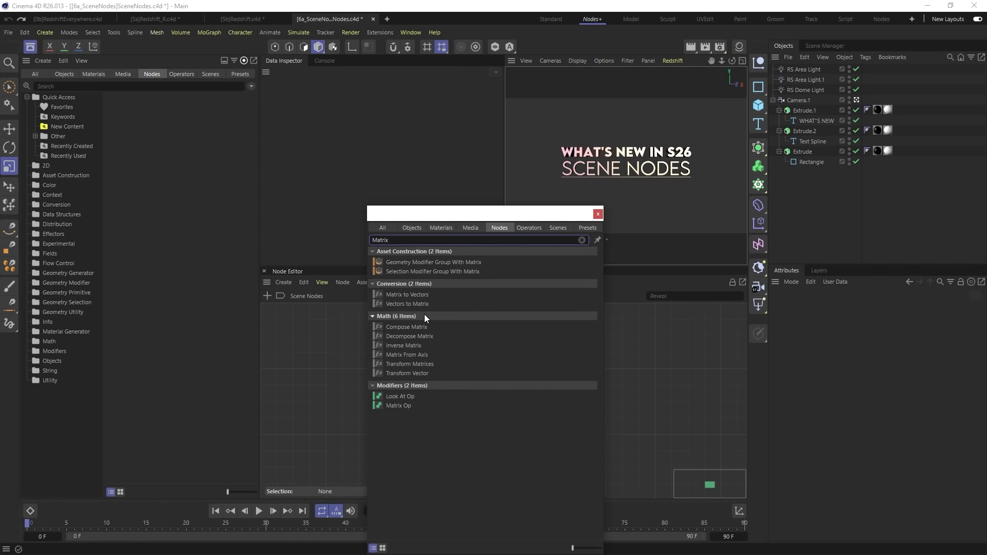
pyautogui.doubleClick(404, 372)
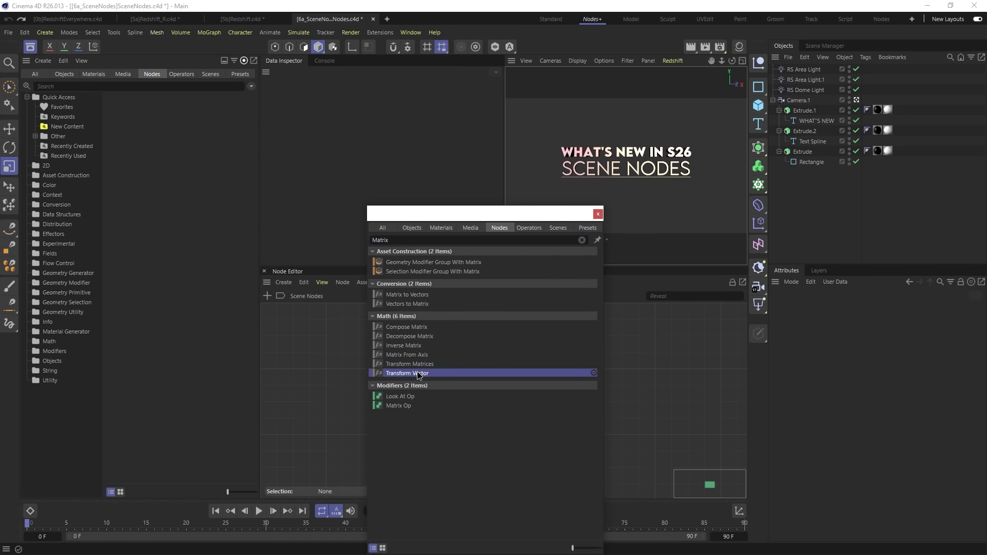
pyautogui.moveTo(530, 387); pyautogui.dragTo(393, 360)
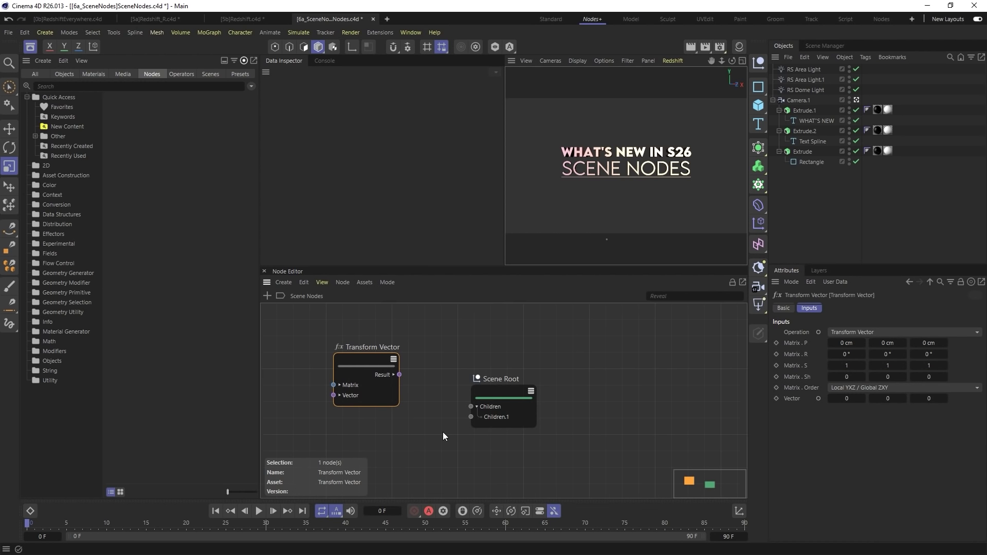
# Step: Expand the Vector and Matrix inputs of the Transform Vector node, and delete the node
pyautogui.click(339, 396)
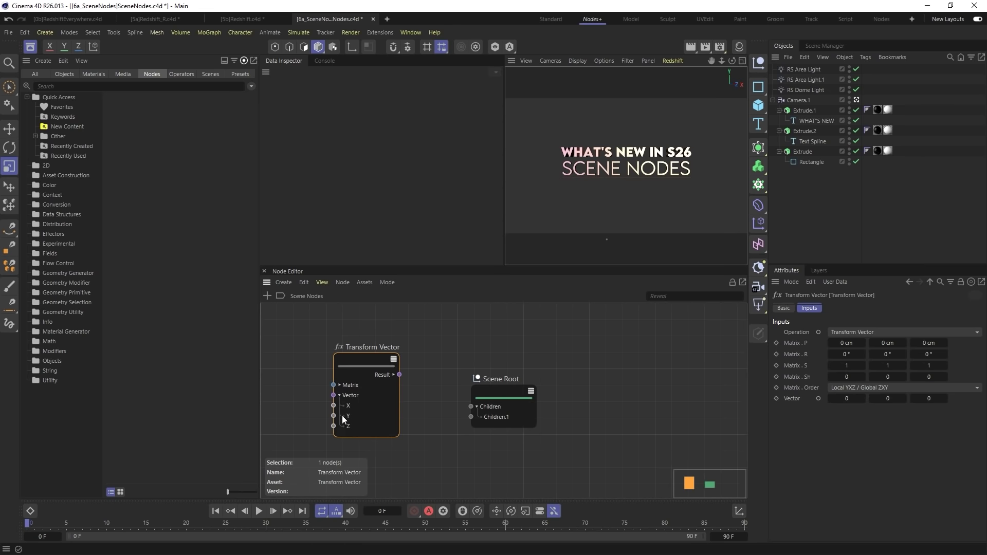
pyautogui.click(339, 385)
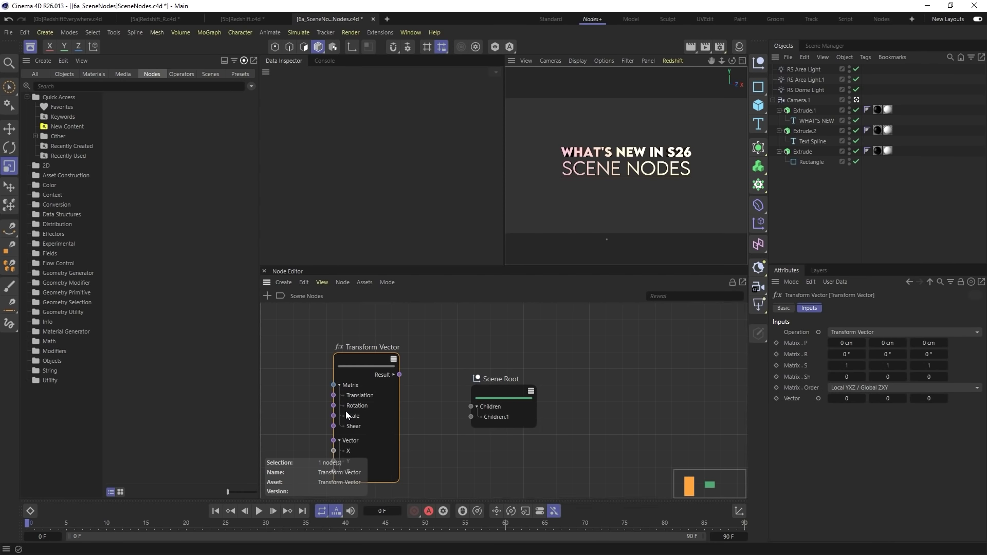
pyautogui.press('Delete')
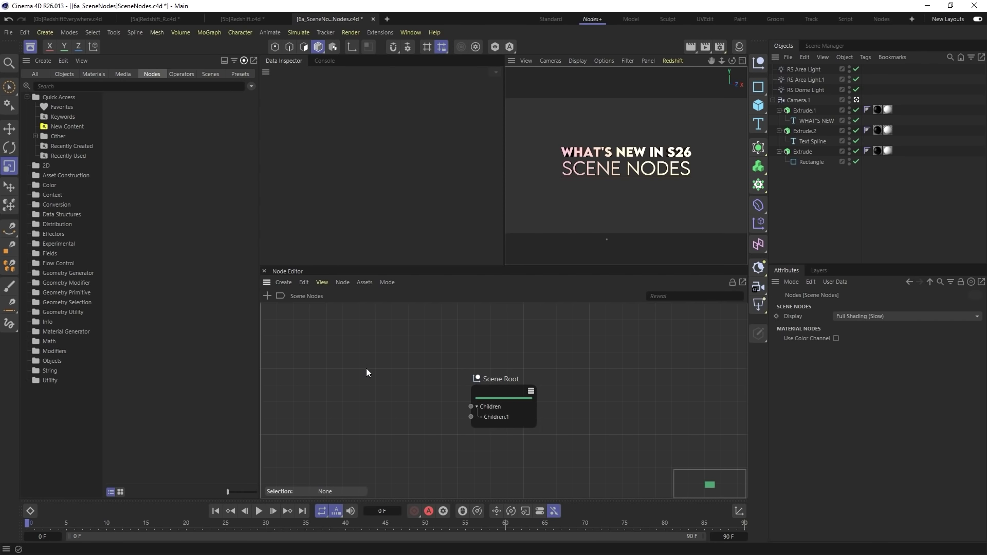
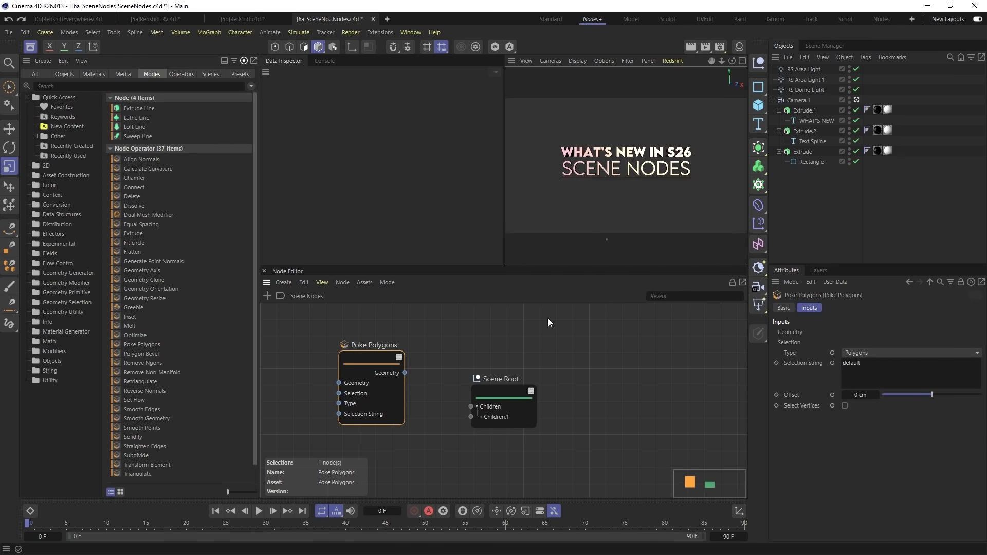
# Step: Put the Node Editor in Material mode and expose the Coat Direct Scale port on the RS Standard node
pyautogui.click(386, 283)
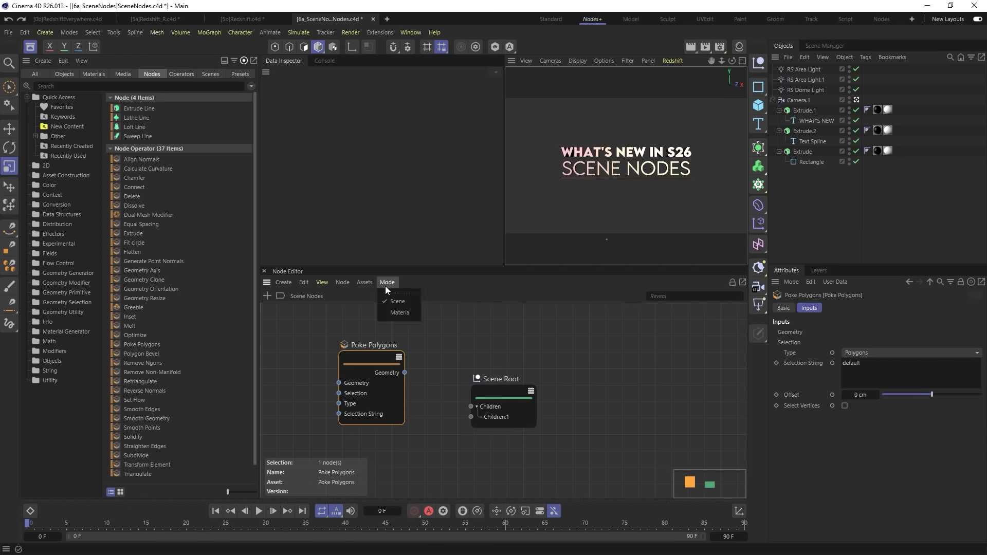
pyautogui.click(399, 313)
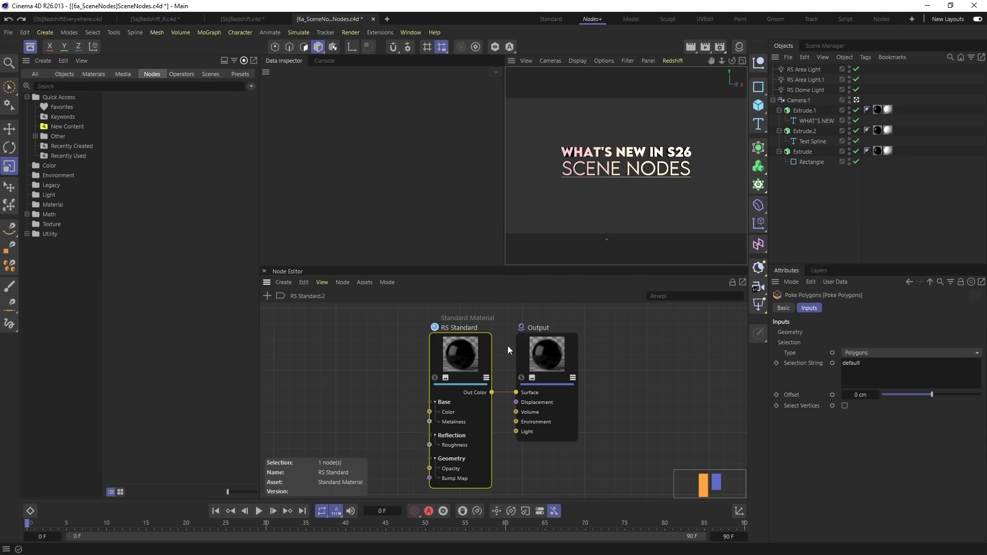
pyautogui.click(437, 364)
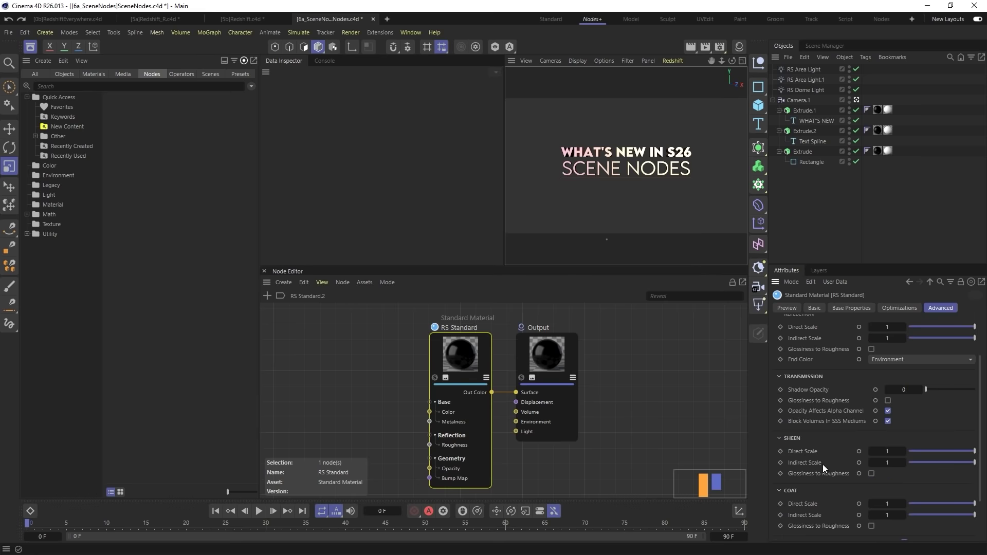
pyautogui.scroll(-3, 854, 476)
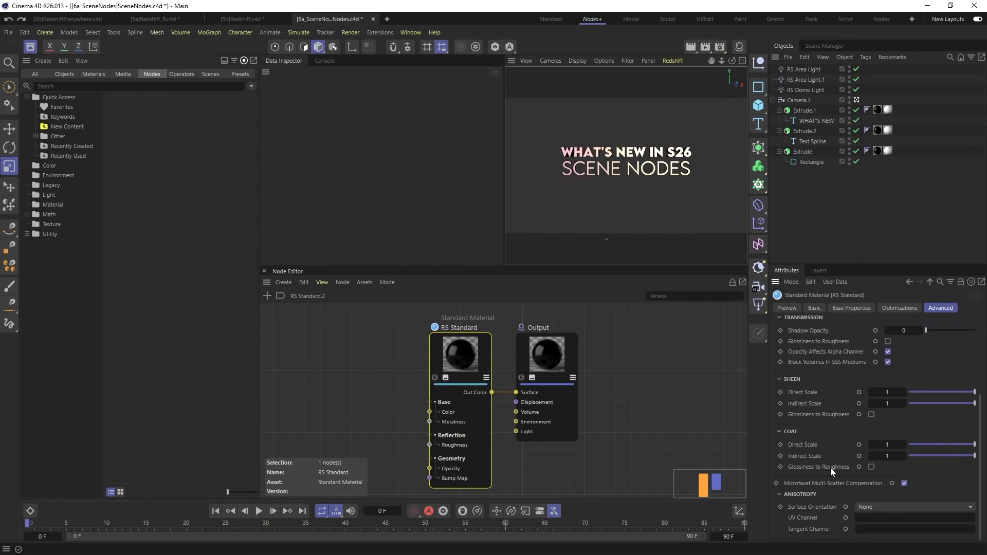
pyautogui.click(859, 445)
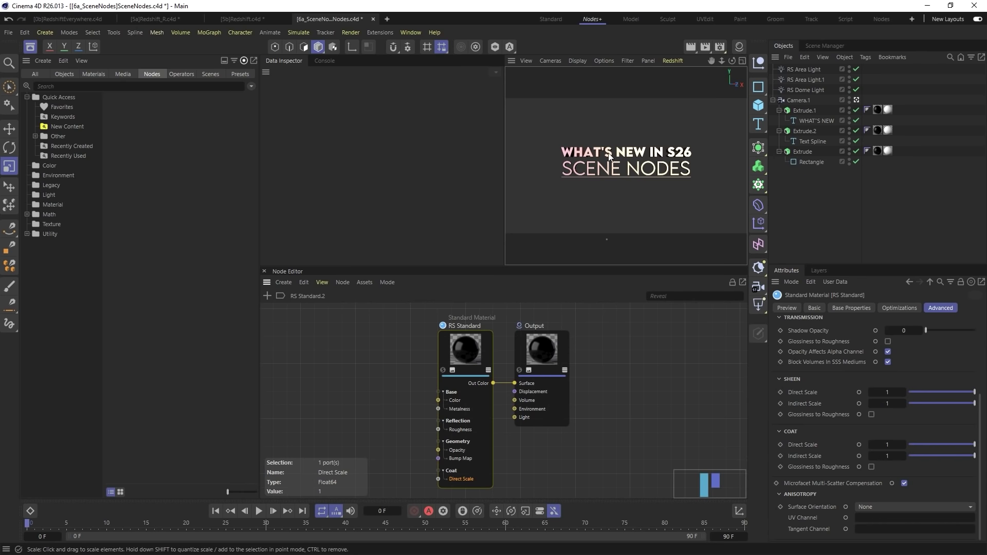
# Step: Return to the Standard layout and close all open projects without saving their changes
pyautogui.click(547, 17)
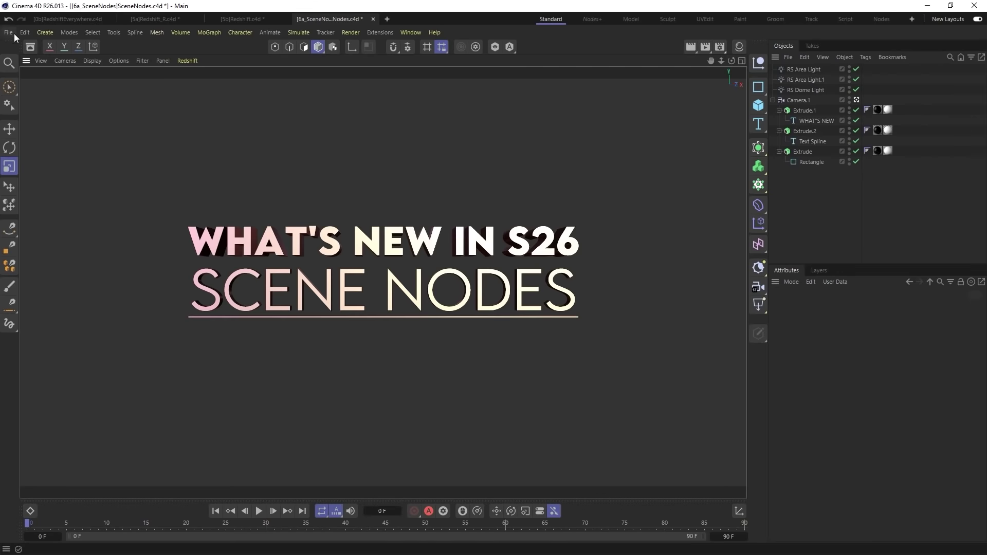
pyautogui.click(10, 33)
pyautogui.click(59, 133)
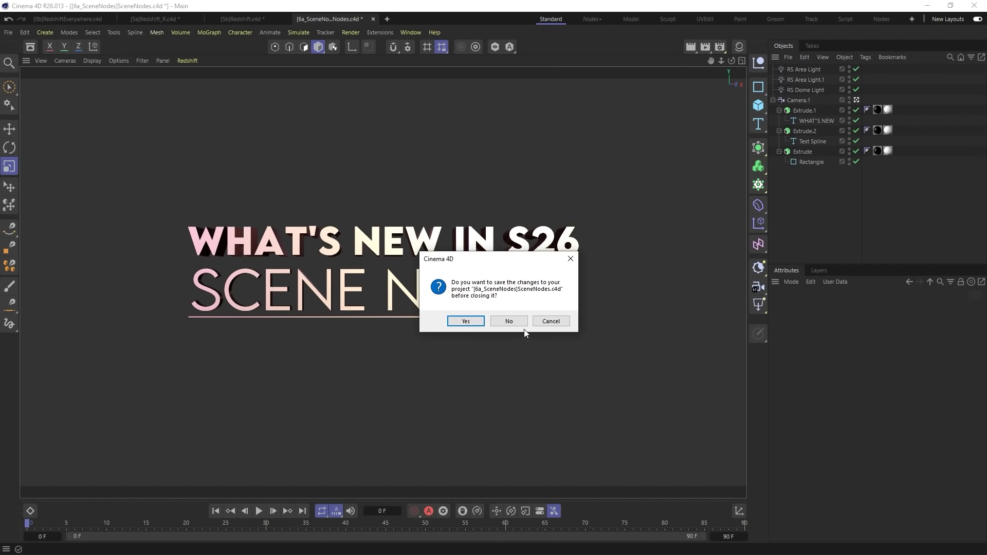
pyautogui.click(511, 323)
pyautogui.click(514, 324)
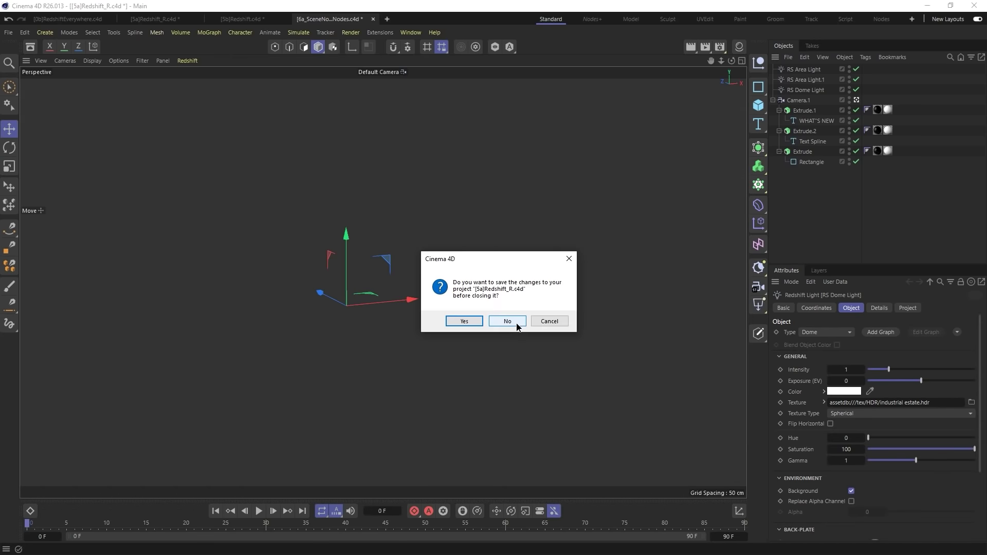
pyautogui.click(517, 324)
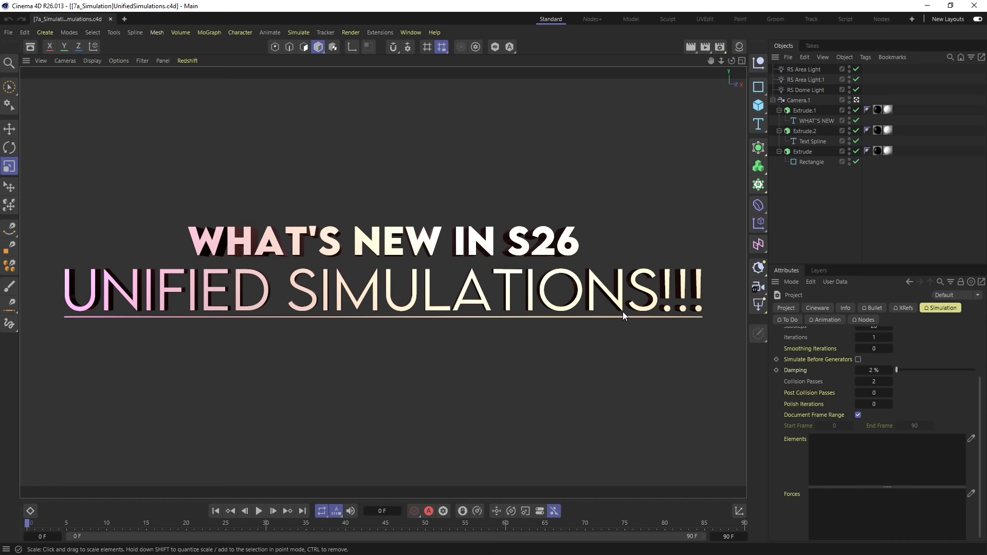
# Step: Bring up the 3dmotionshow.com browser window and view the 2022 Events presentation schedule for Monday April 25
pyautogui.moveTo(986, 82); pyautogui.dragTo(353, 33)
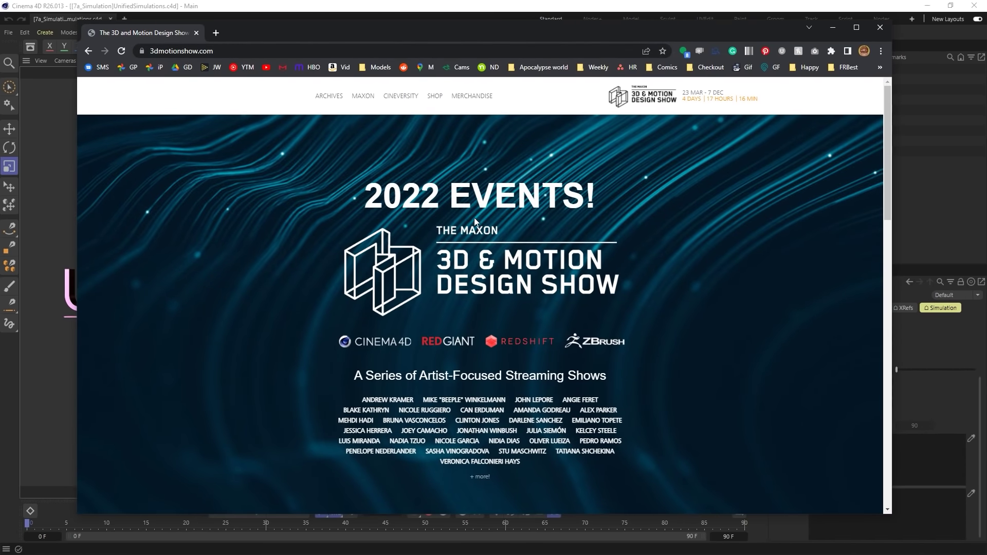
pyautogui.scroll(-2, 638, 270)
pyautogui.scroll(-8, 653, 280)
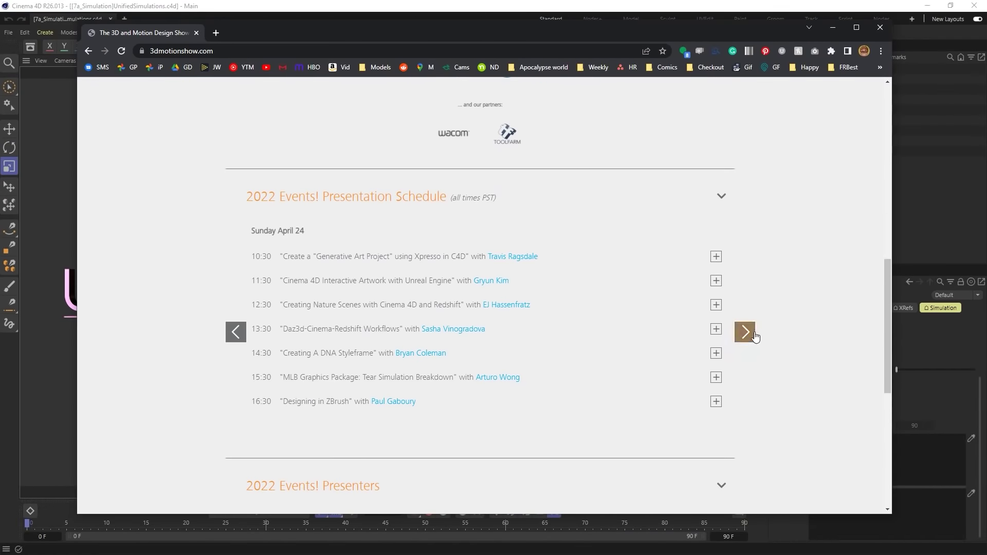
pyautogui.click(746, 332)
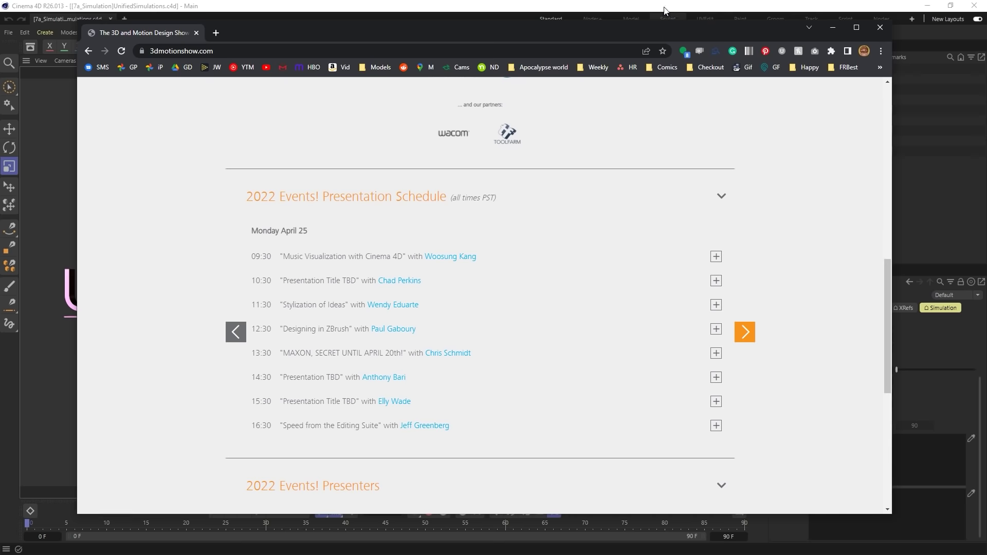
# Step: Bring up the YouTube page for Rocket Lasso Live Season 4 Episode 4 and dismiss it after viewing
pyautogui.hotkey('alt', 'Tab')
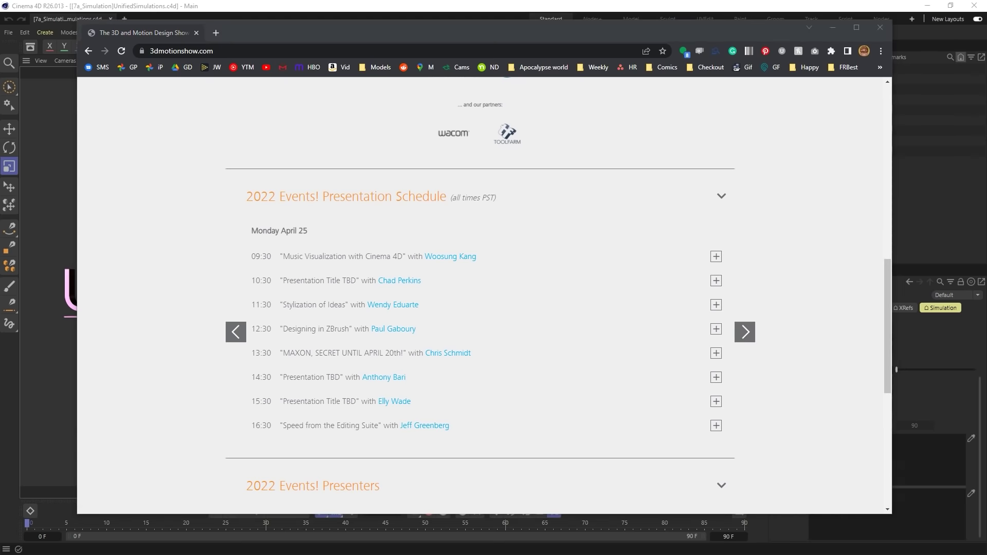
pyautogui.moveTo(401, 82); pyautogui.dragTo(353, 40)
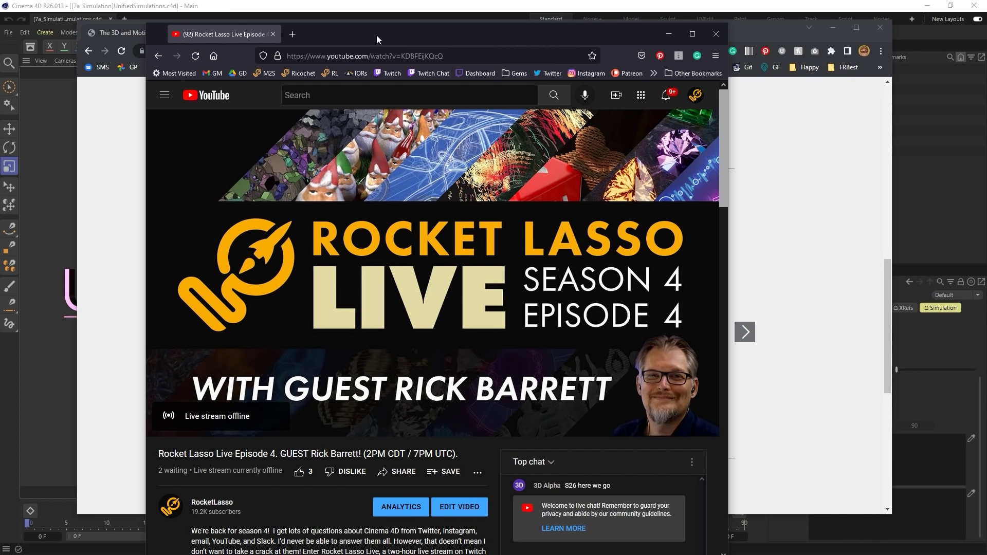
pyautogui.hotkey('ctrl', 'w')
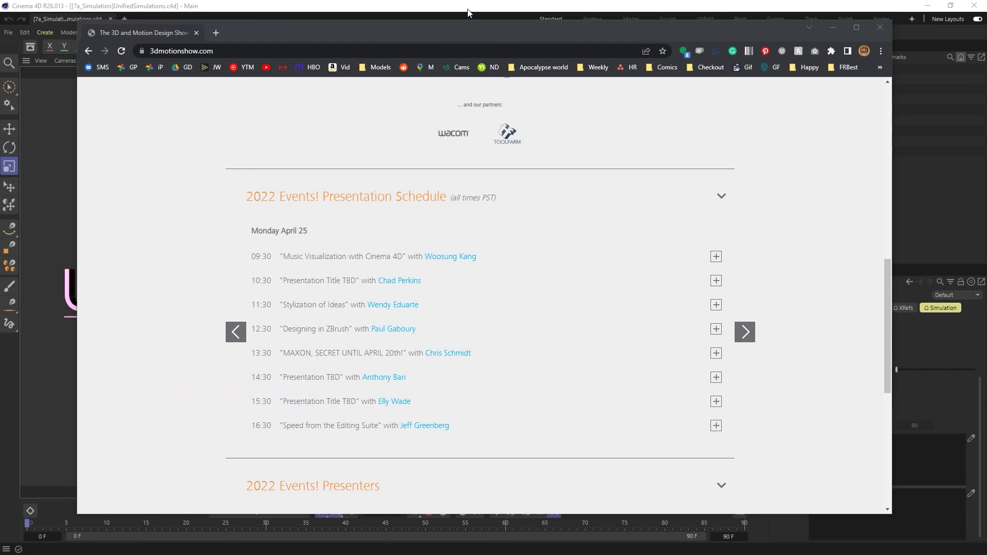
# Step: Close the 3dmotionshow.com page, bring up the [7b_Simulation]Cloth.c4d project in Cinema 4D, and inspect its Plane and Text objects
pyautogui.hotkey('ctrl', 'w')
pyautogui.moveTo(288, 3); pyautogui.dragTo(408, 177)
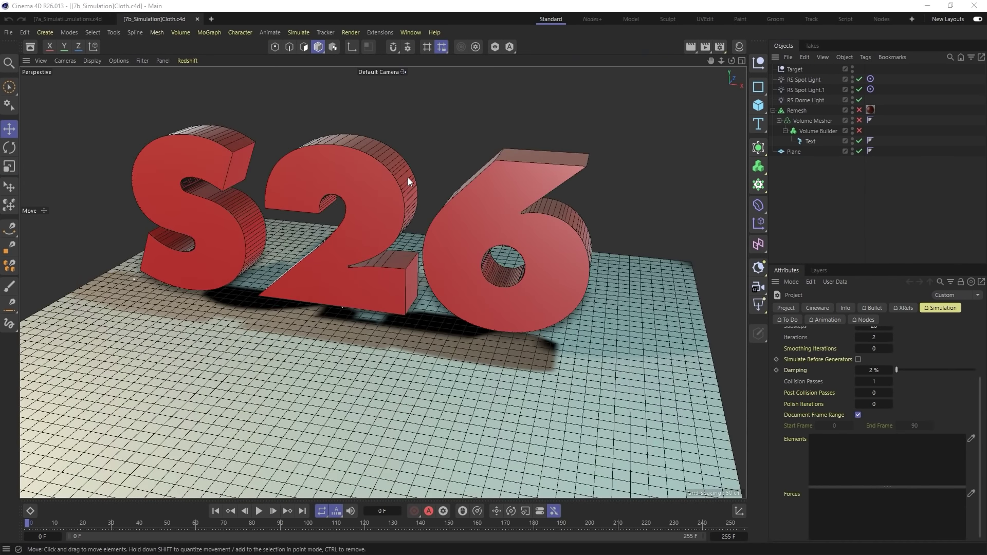
pyautogui.click(543, 371)
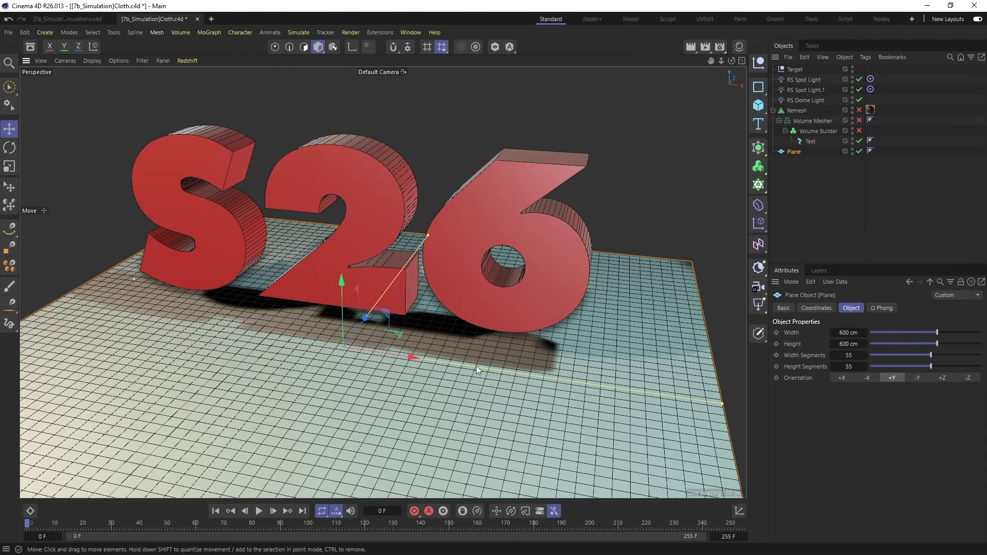
pyautogui.click(809, 142)
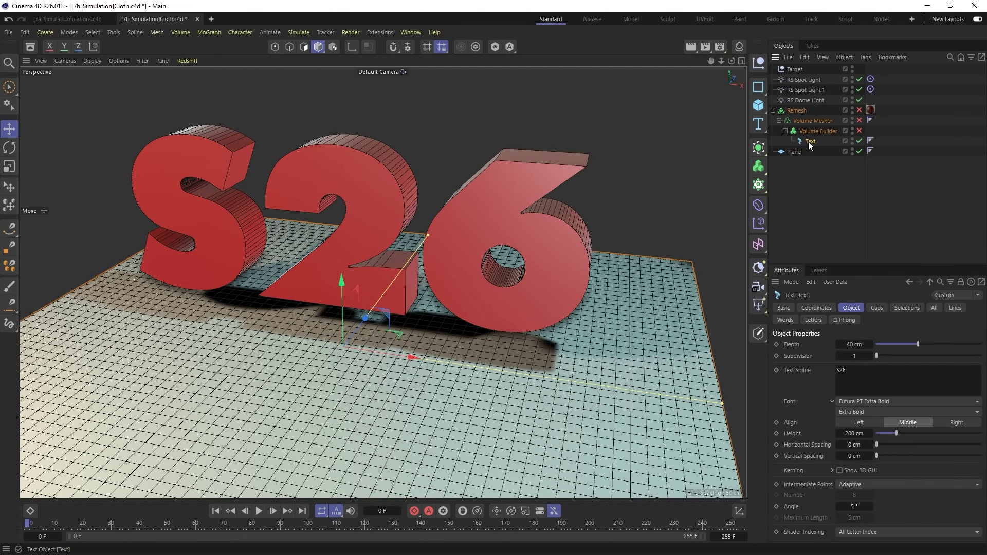
# Step: Enable the Volume Builder, Volume Mesher and Remesh generators above the S26 text
pyautogui.click(860, 131)
pyautogui.click(860, 120)
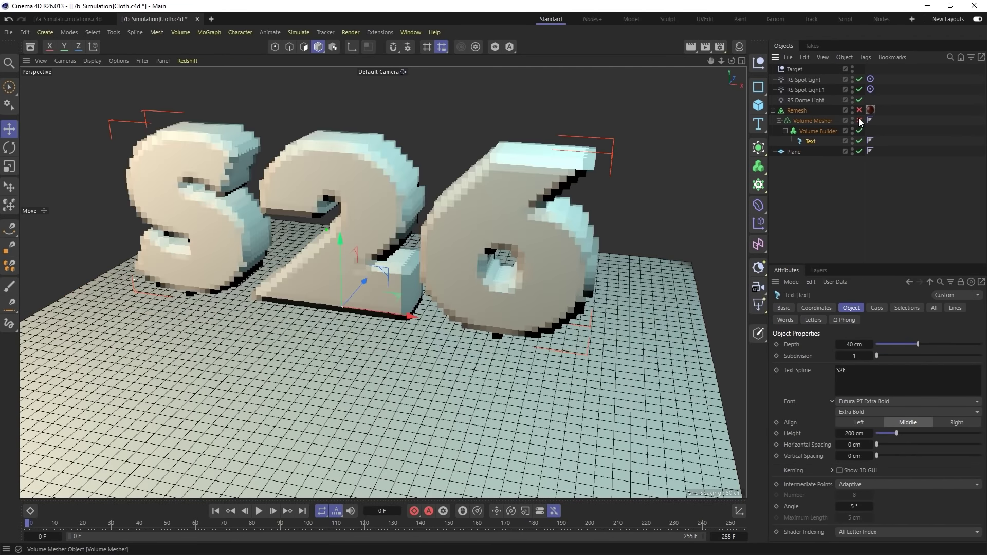
pyautogui.click(814, 111)
pyautogui.click(859, 110)
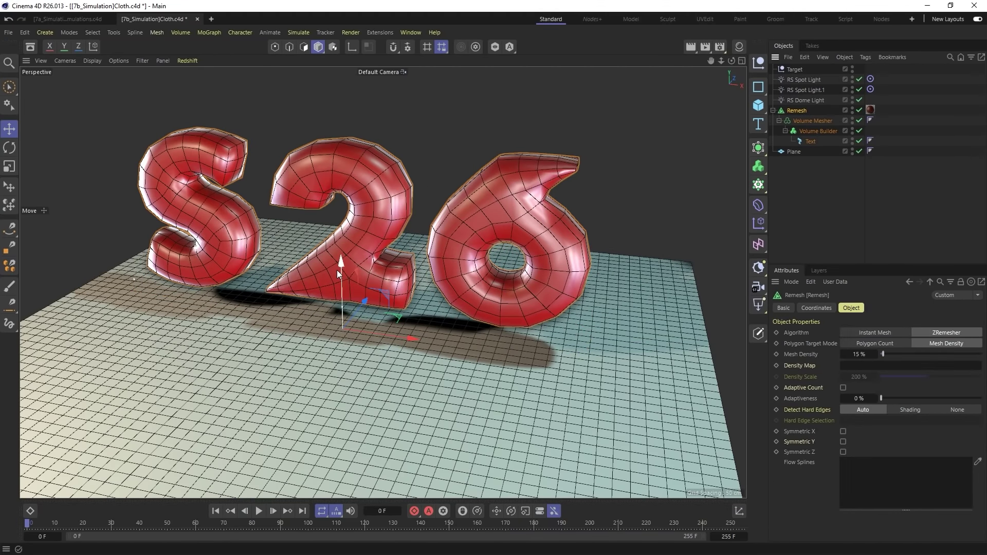
# Step: Add a Collider simulation tag to the Plane object
pyautogui.rightClick(796, 153)
pyautogui.moveTo(844, 162)
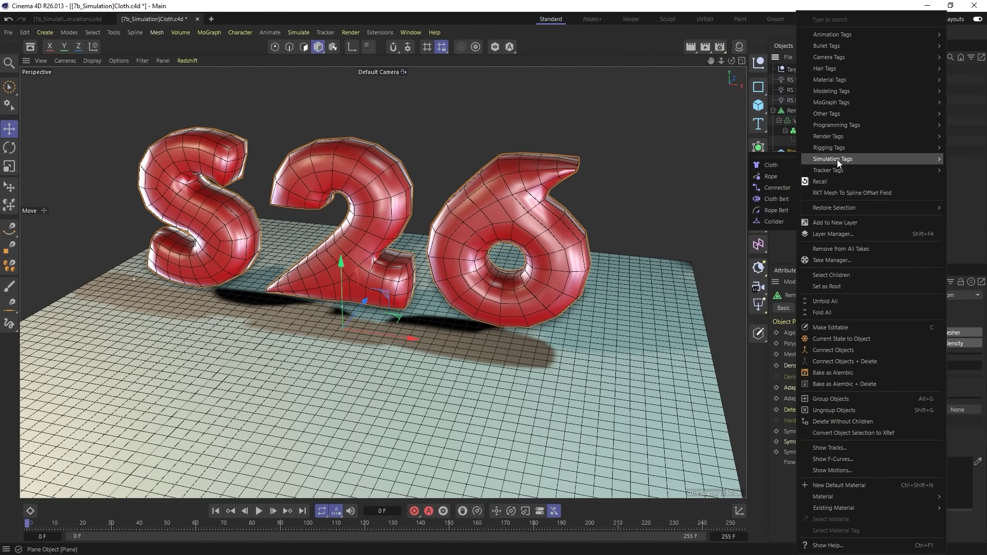
pyautogui.click(774, 222)
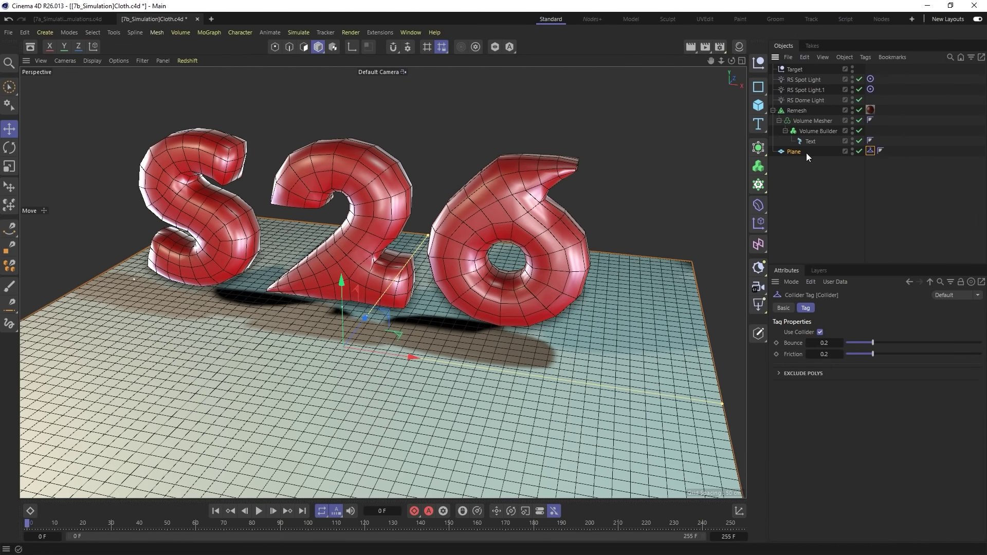
# Step: Add a Cloth simulation tag to the Remesh object
pyautogui.rightClick(797, 110)
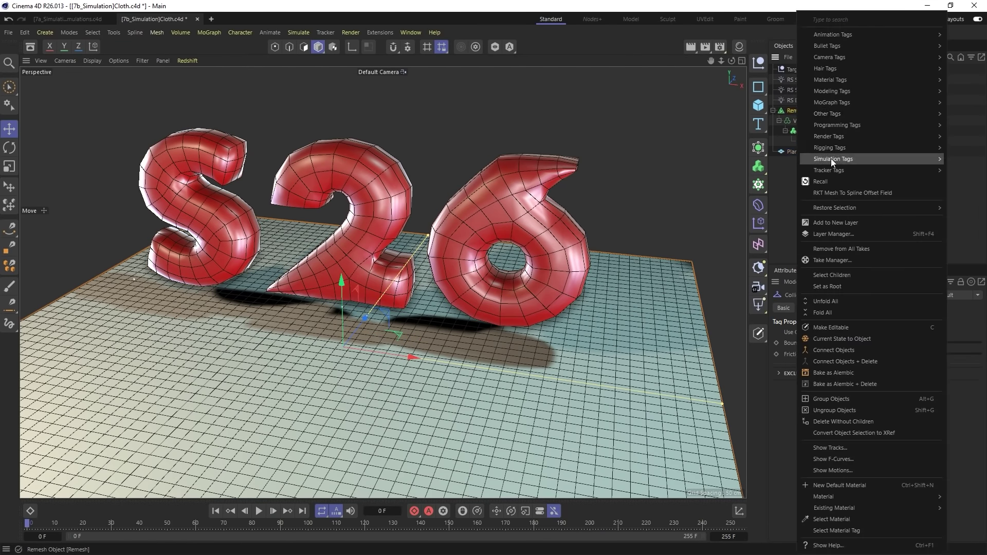
pyautogui.moveTo(830, 159)
pyautogui.click(782, 166)
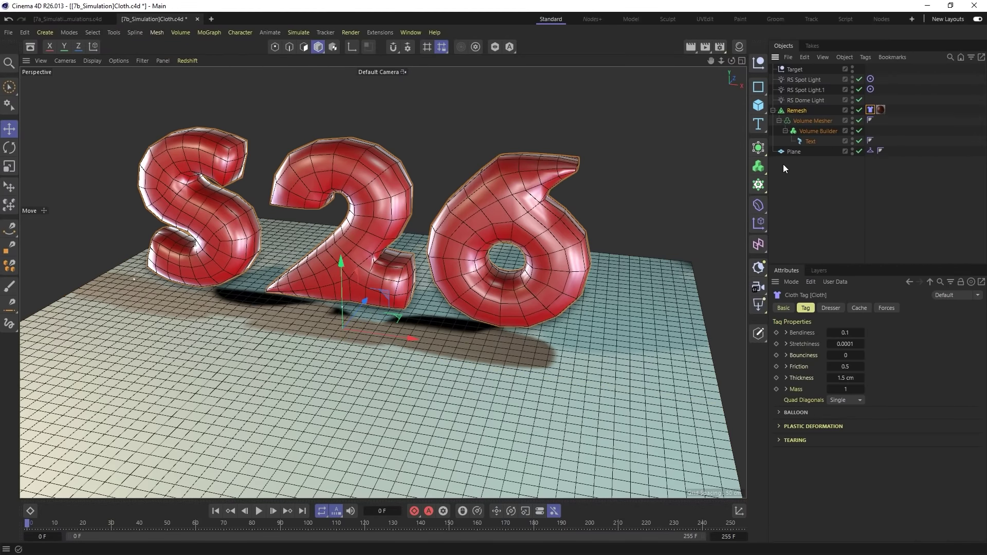
pyautogui.rightClick(802, 110)
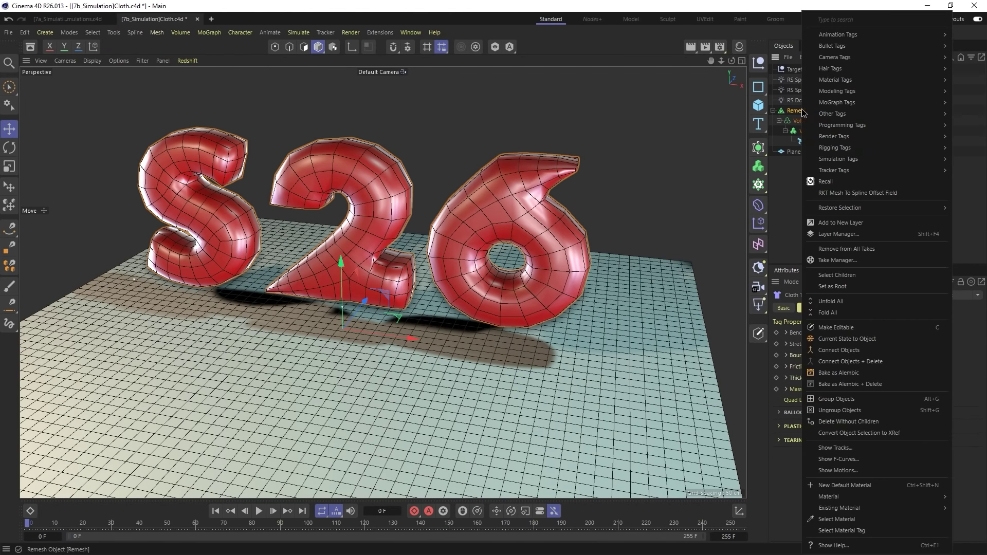
pyautogui.moveTo(834, 159)
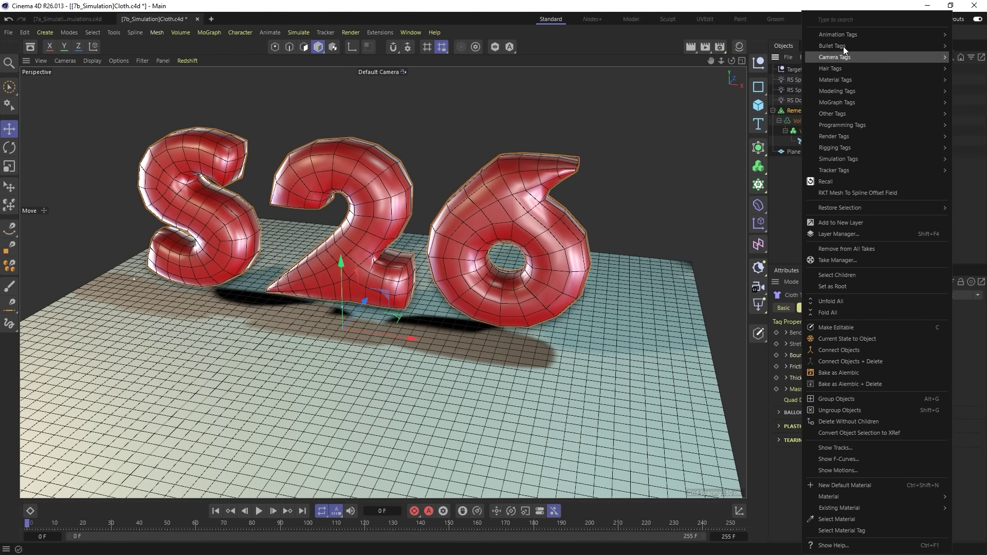
pyautogui.moveTo(843, 45)
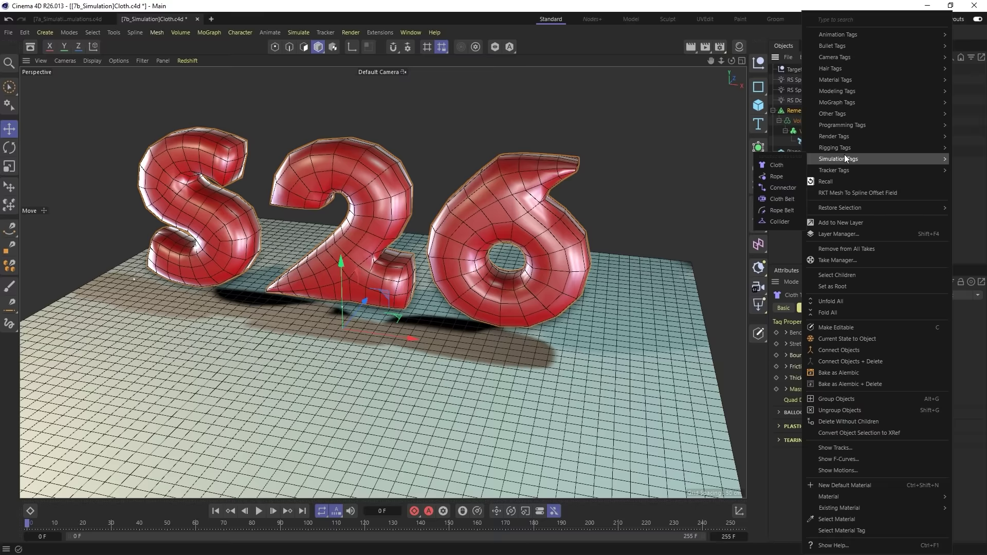
pyautogui.click(659, 42)
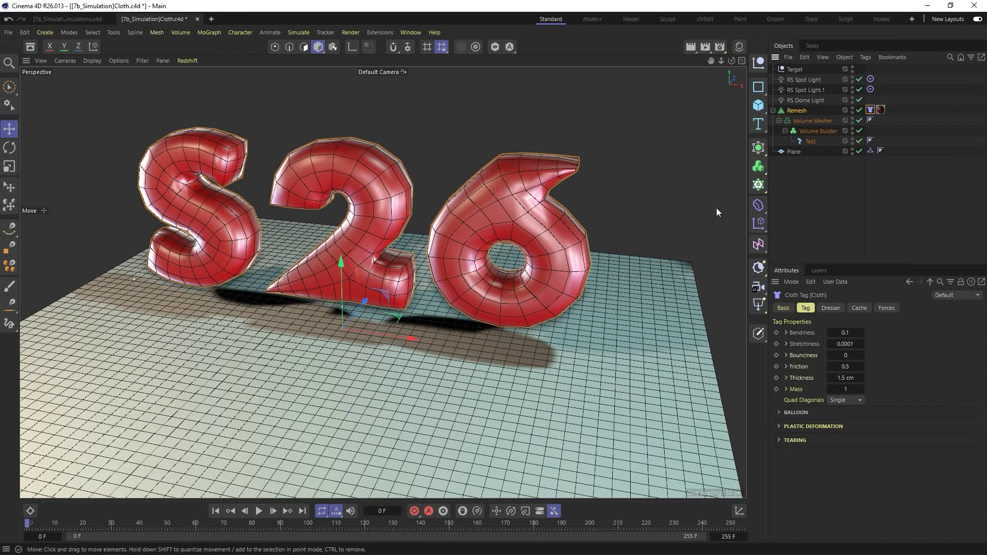
# Step: Play the S26 cloth simulation from the start, replay it with nothing selected, and rewind to the first frame
pyautogui.click(259, 511)
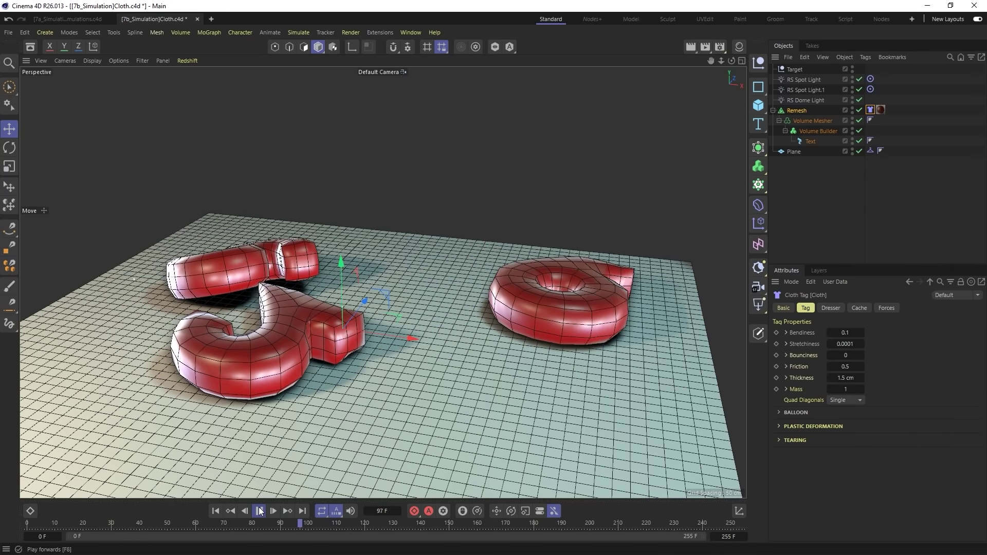
pyautogui.click(215, 511)
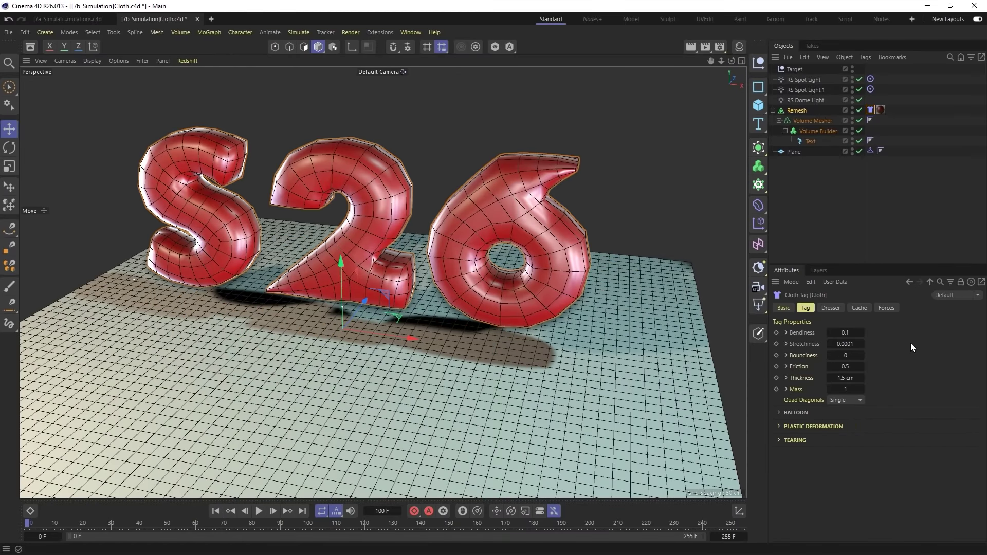
pyautogui.hotkey('ctrl', 'shift', 'a')
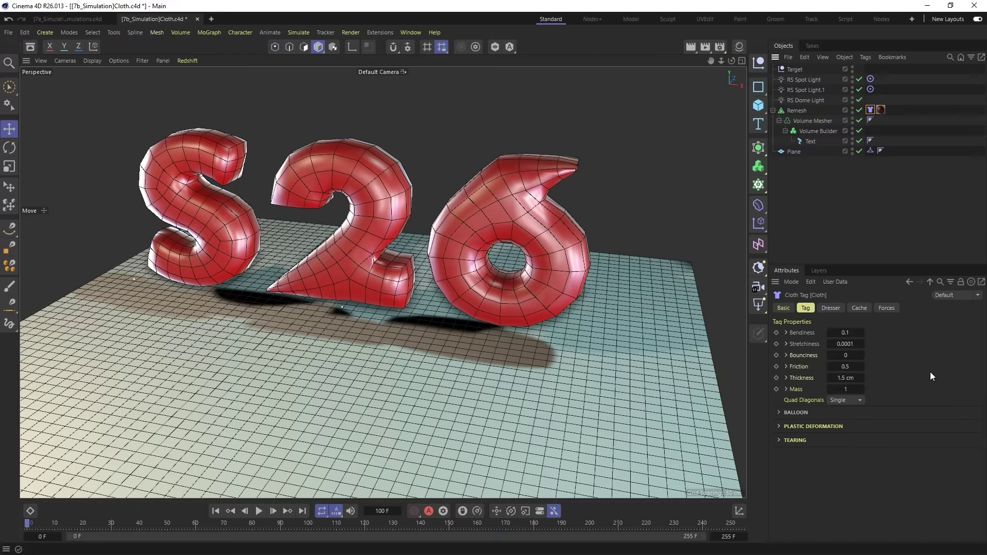
pyautogui.click(260, 512)
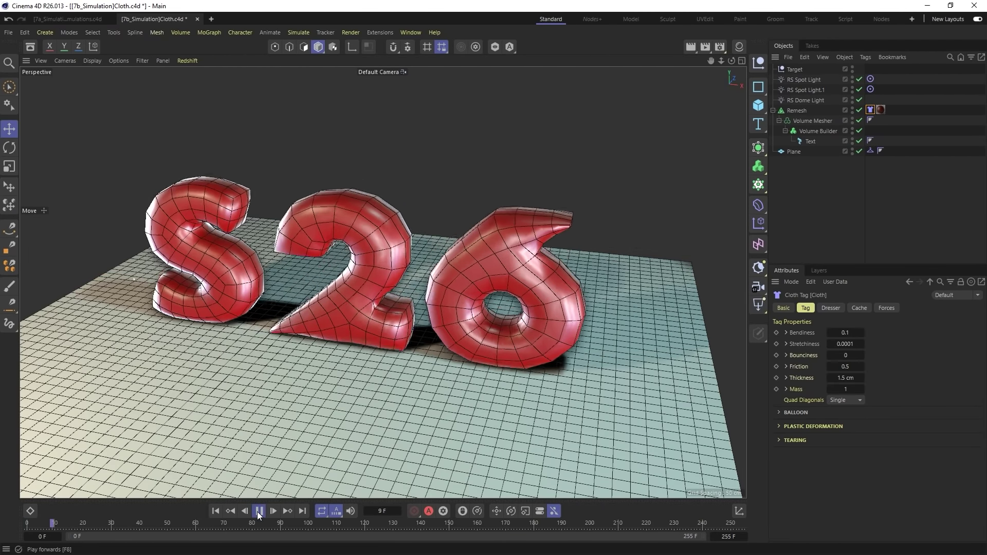
pyautogui.click(259, 512)
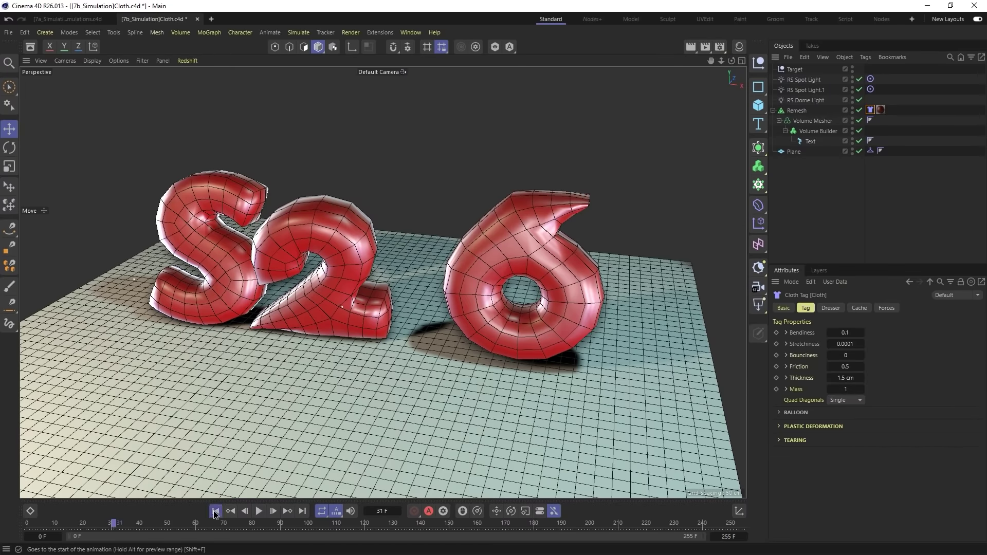
pyautogui.click(216, 512)
# Step: Test the cloth simulation with Bendiness set to 11, rewind it, and reset Bendiness to its default
pyautogui.click(849, 333)
pyautogui.write('11')
pyautogui.press('Return')
pyautogui.click(260, 512)
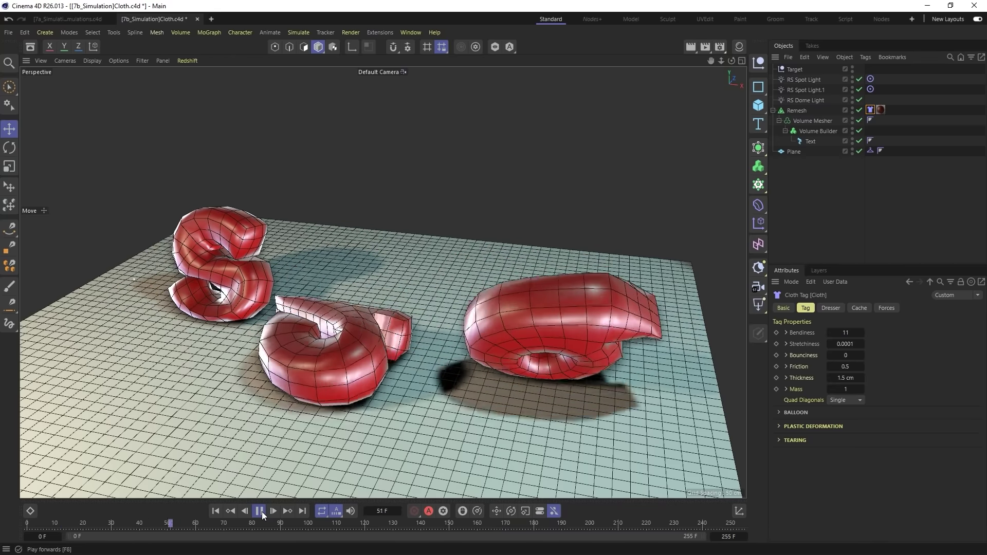
pyautogui.click(260, 511)
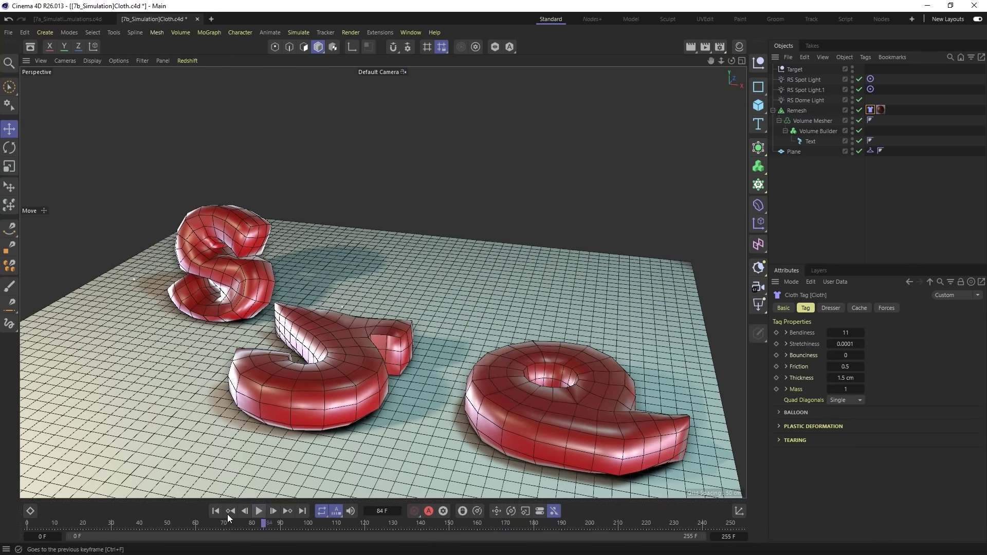
pyautogui.click(216, 511)
pyautogui.rightClick(862, 333)
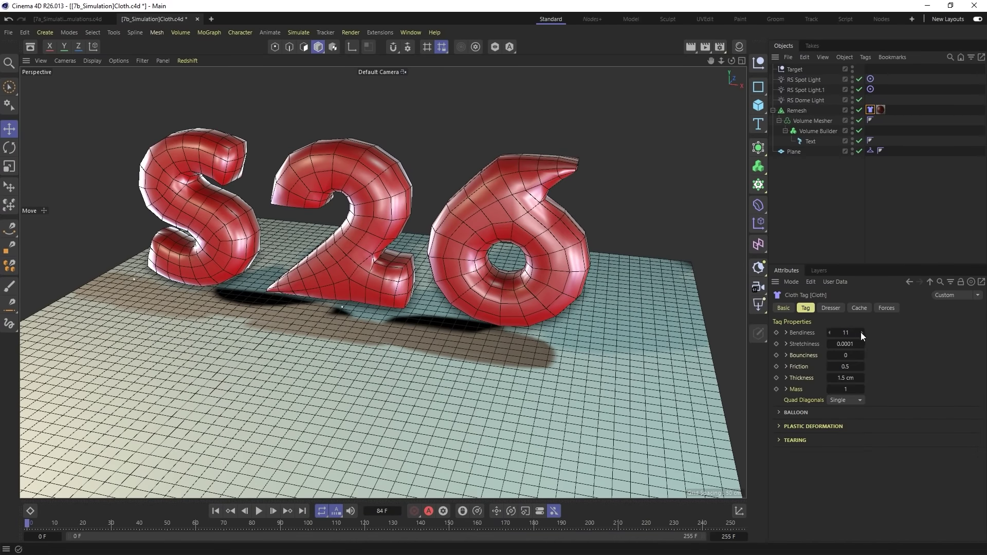
# Step: Test the cloth simulation with Stretchiness set to 11, rewind it, and reset Stretchiness to its default
pyautogui.moveTo(845, 344); pyautogui.dragTo(890, 353)
pyautogui.click(260, 511)
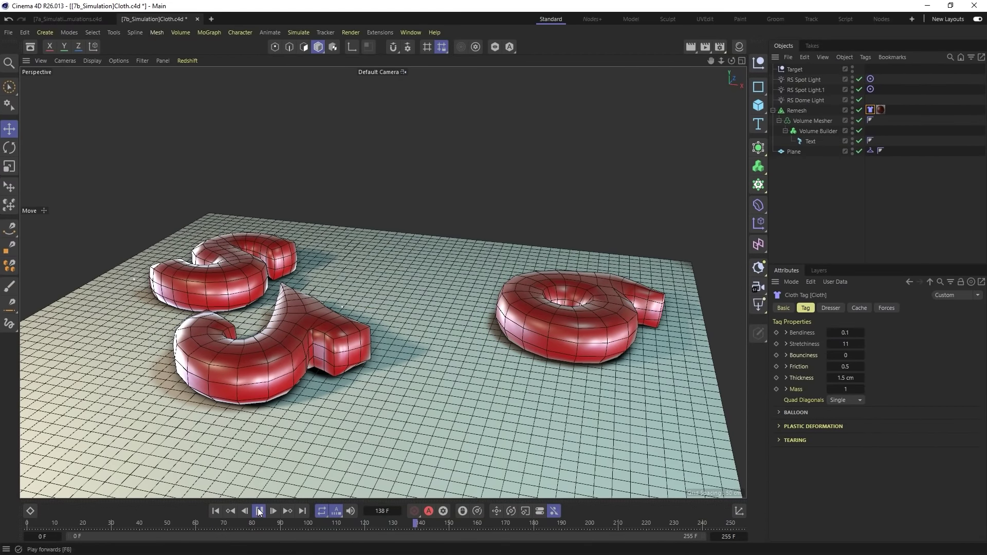
pyautogui.press('F8')
pyautogui.click(215, 511)
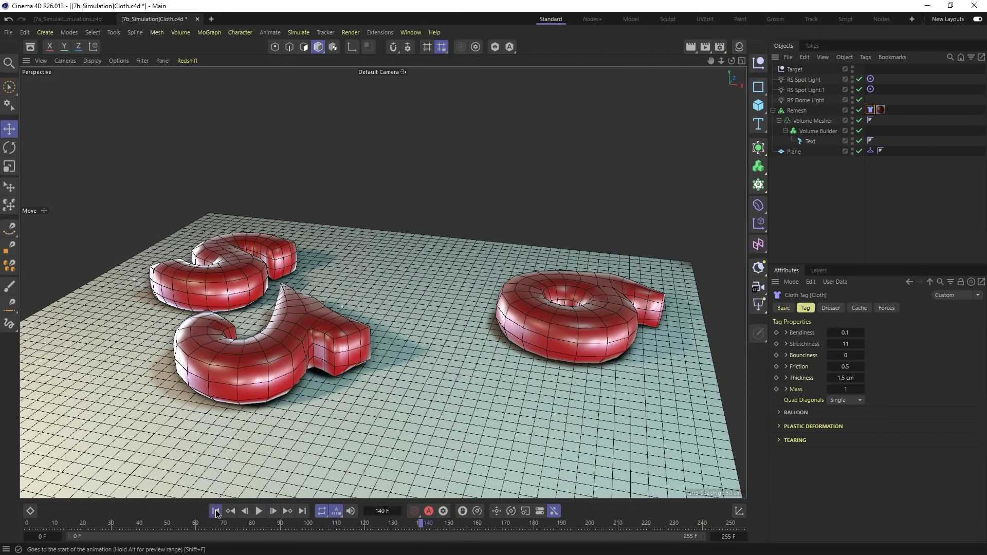
pyautogui.rightClick(862, 345)
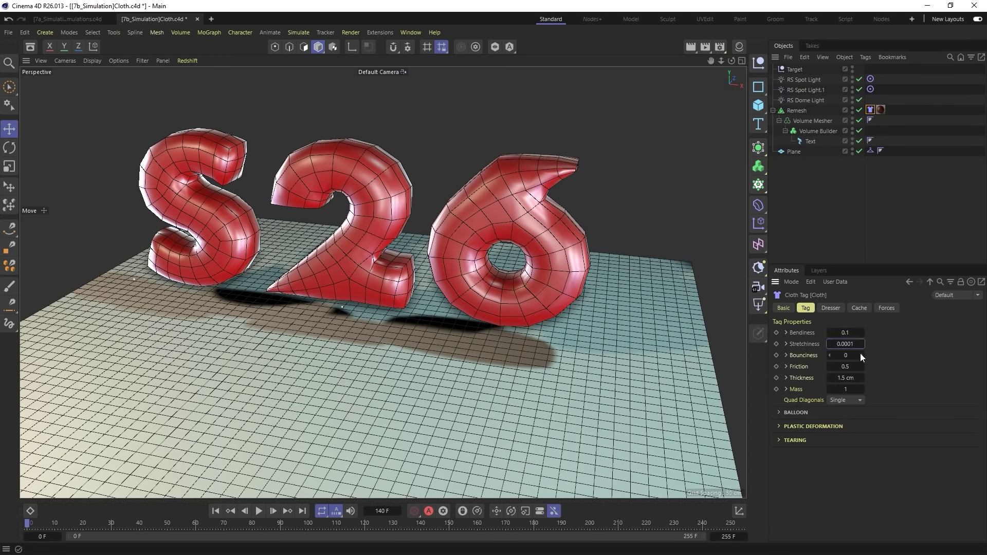
# Step: Play the cloth simulation with Bounciness set to 1, and restart it with Bounciness raised to 2
pyautogui.press('Tab')
pyautogui.write('1')
pyautogui.press('Return')
pyautogui.click(259, 511)
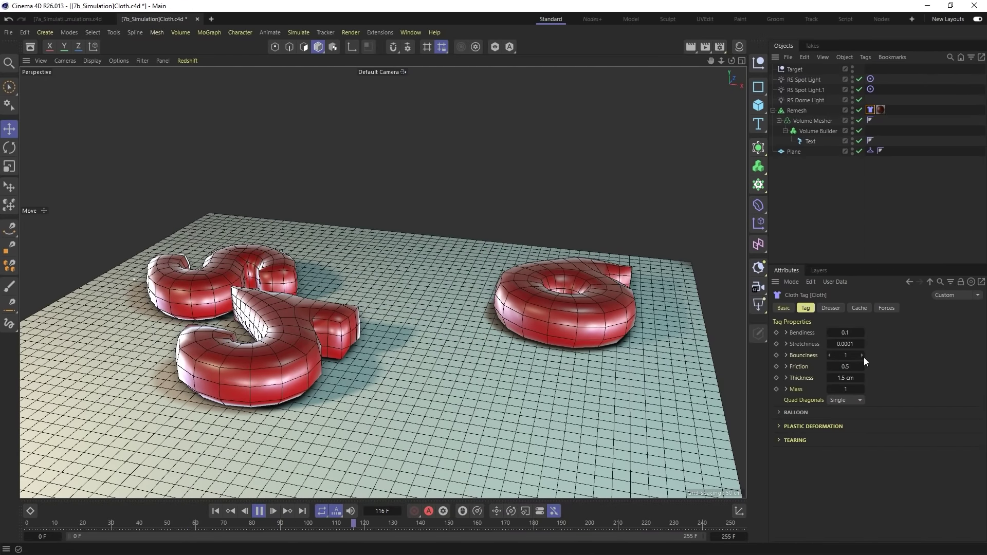
pyautogui.moveTo(861, 356); pyautogui.dragTo(897, 360)
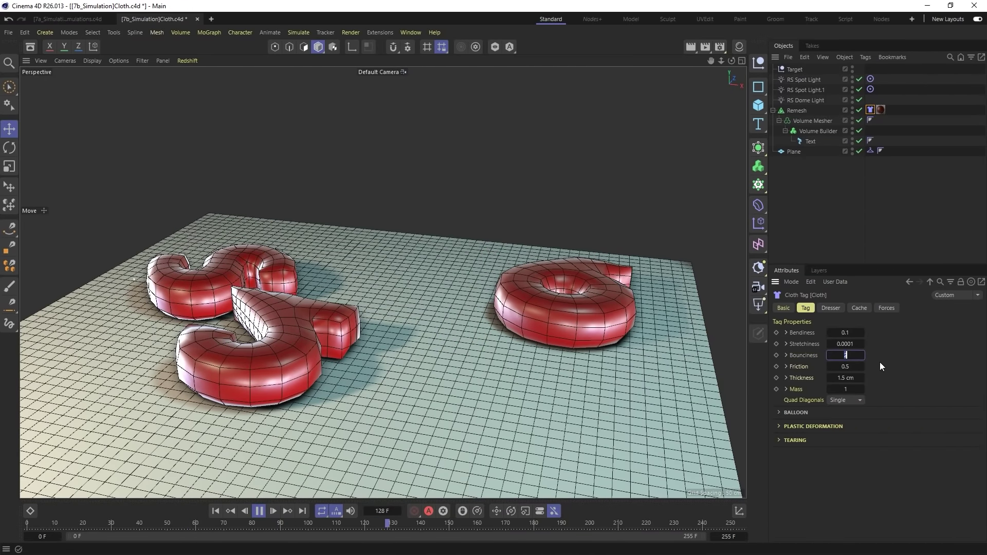
pyautogui.click(215, 511)
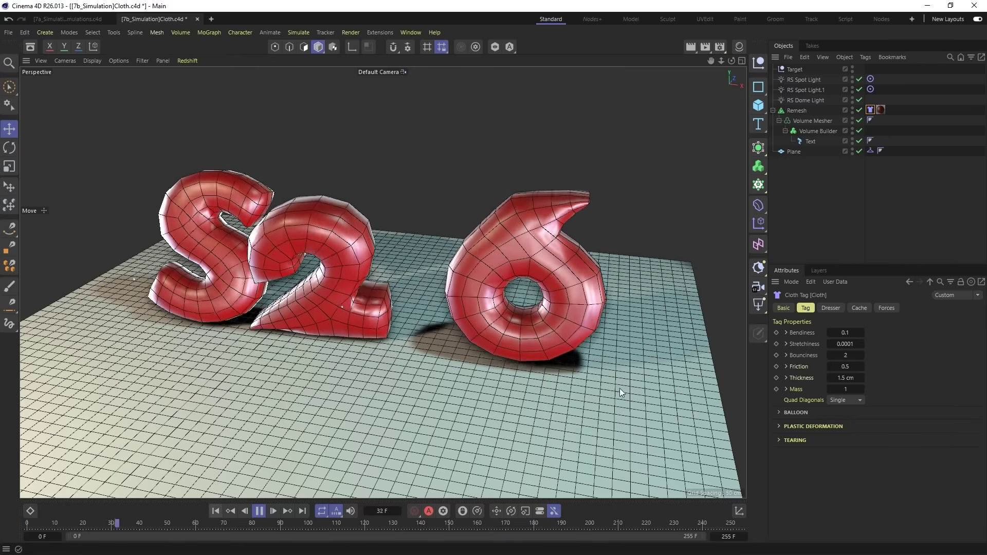
# Step: Raise the cloth's Bounciness to 5 during playback and restart the simulation from the first frame
pyautogui.doubleClick(847, 356)
pyautogui.write('5')
pyautogui.press('Return')
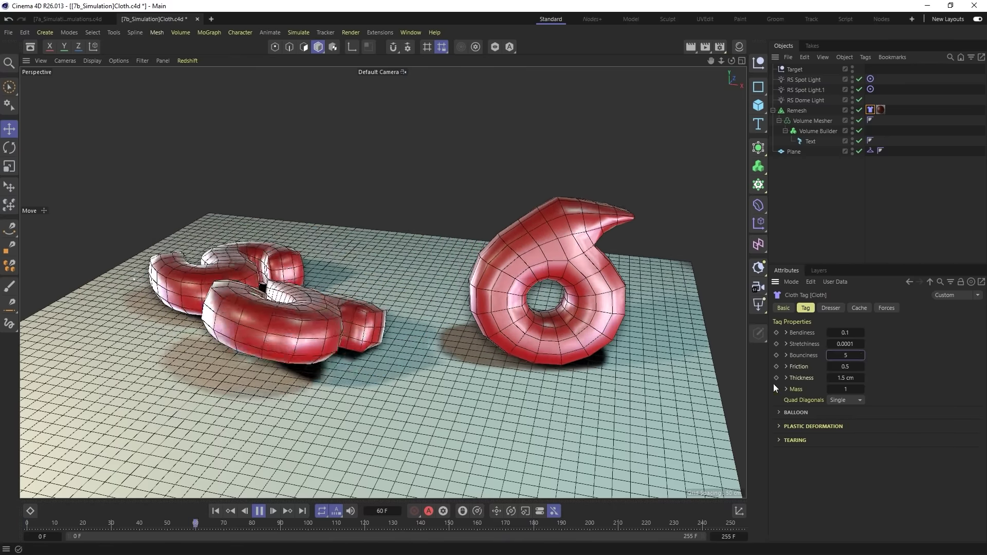
pyautogui.click(214, 510)
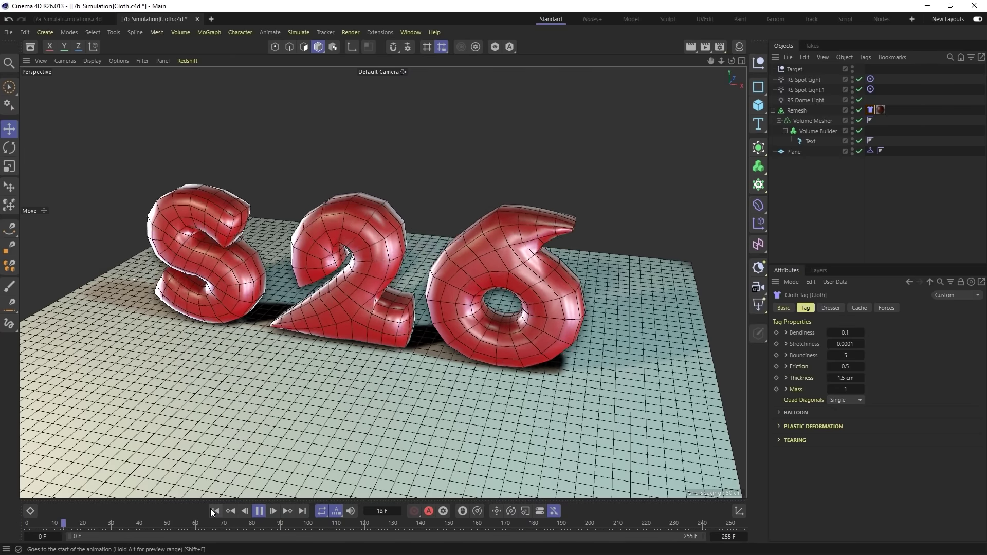
# Step: Test the cloth simulation with Bounciness at 15, stop and rewind it, and set Bounciness back to 0
pyautogui.doubleClick(846, 356)
pyautogui.write('15')
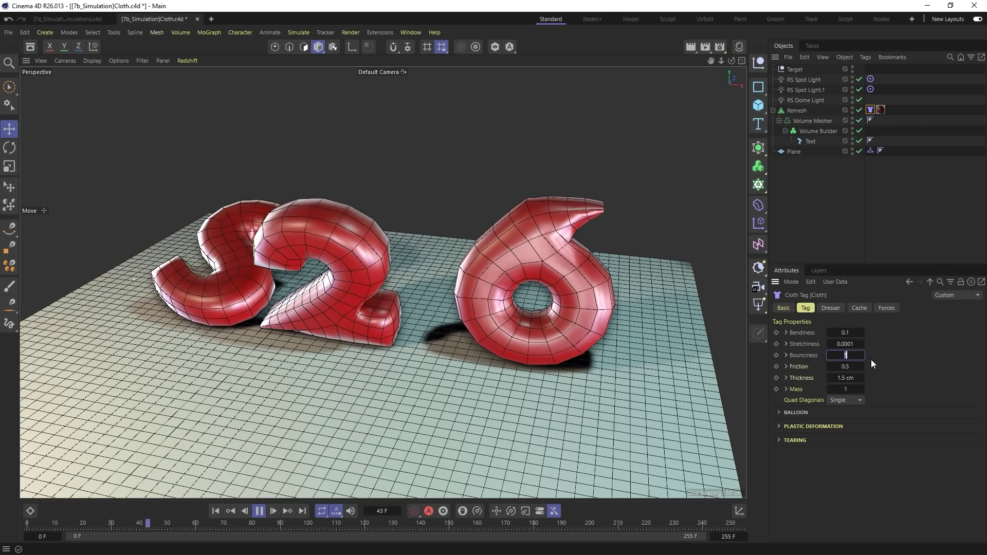
pyautogui.press('Return')
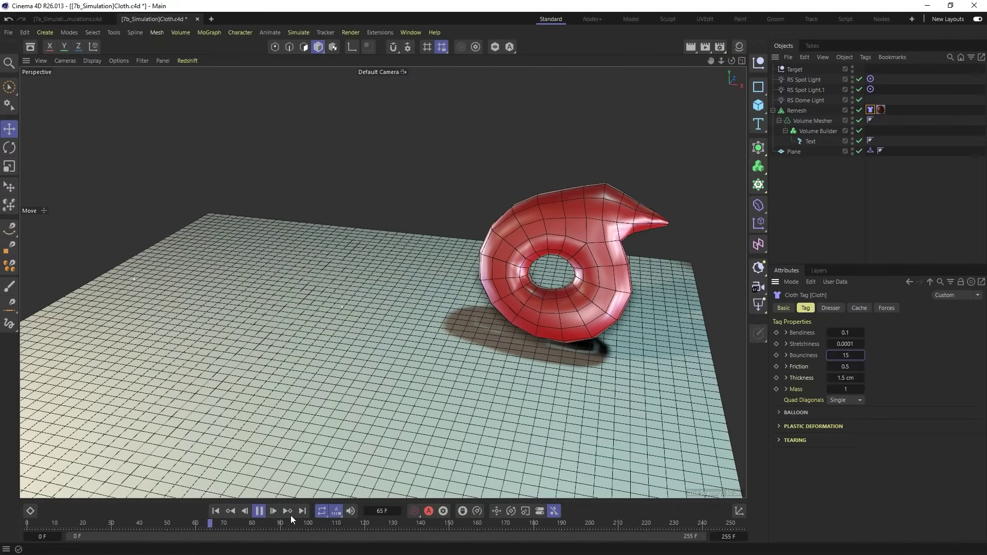
pyautogui.click(258, 510)
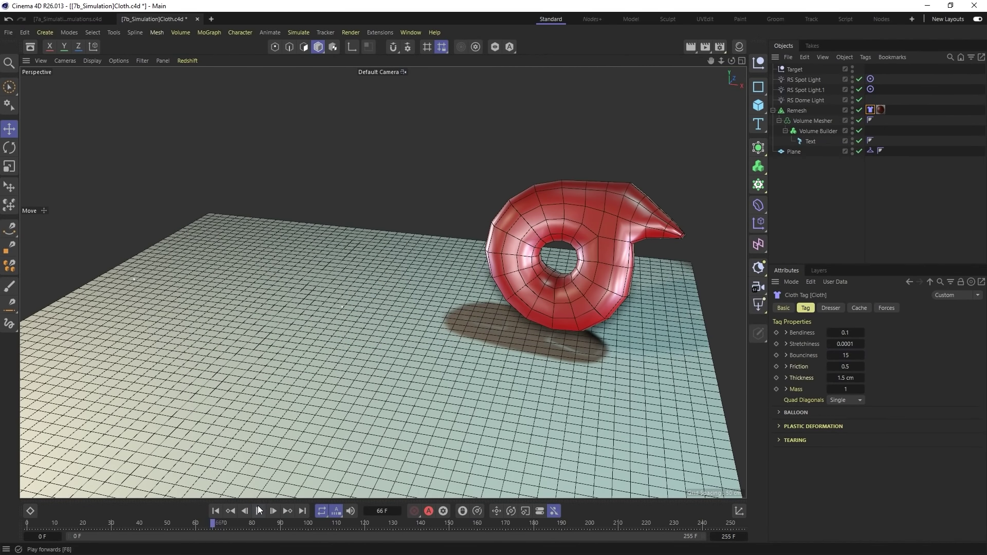
pyautogui.click(216, 510)
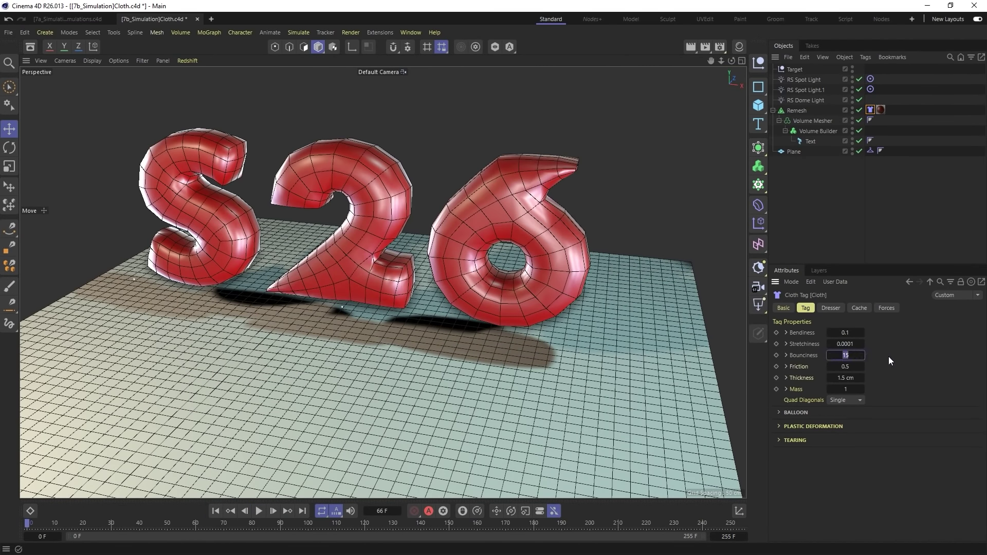
pyautogui.write('0')
pyautogui.press('Return')
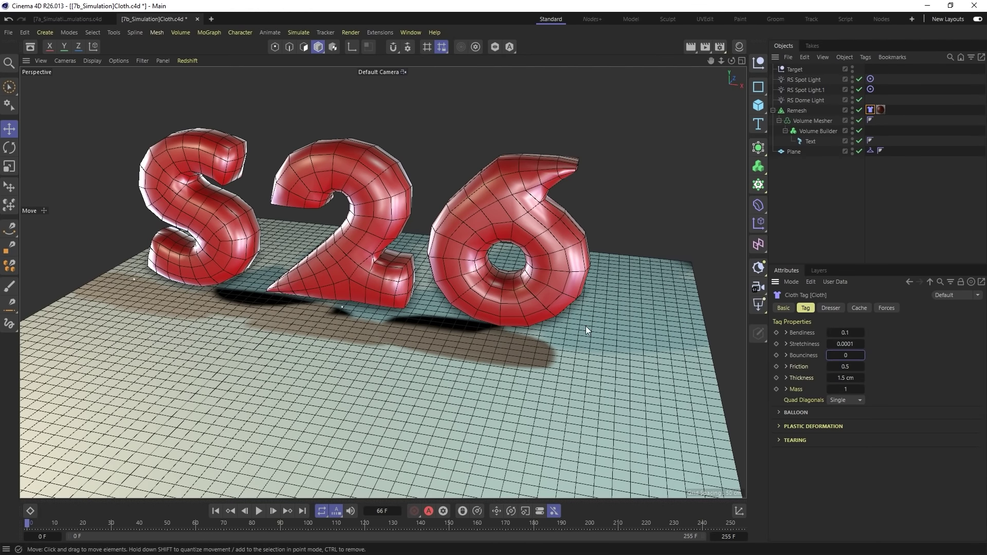
pyautogui.click(834, 401)
pyautogui.click(898, 390)
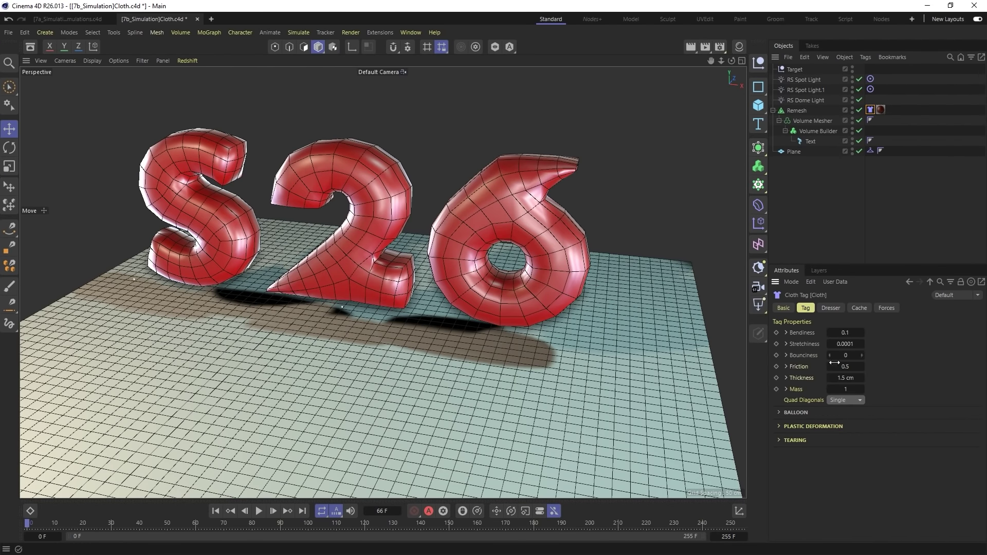
# Step: Enable the Balloon option on the Cloth tag, play the simulation, and return to the first frame
pyautogui.click(791, 413)
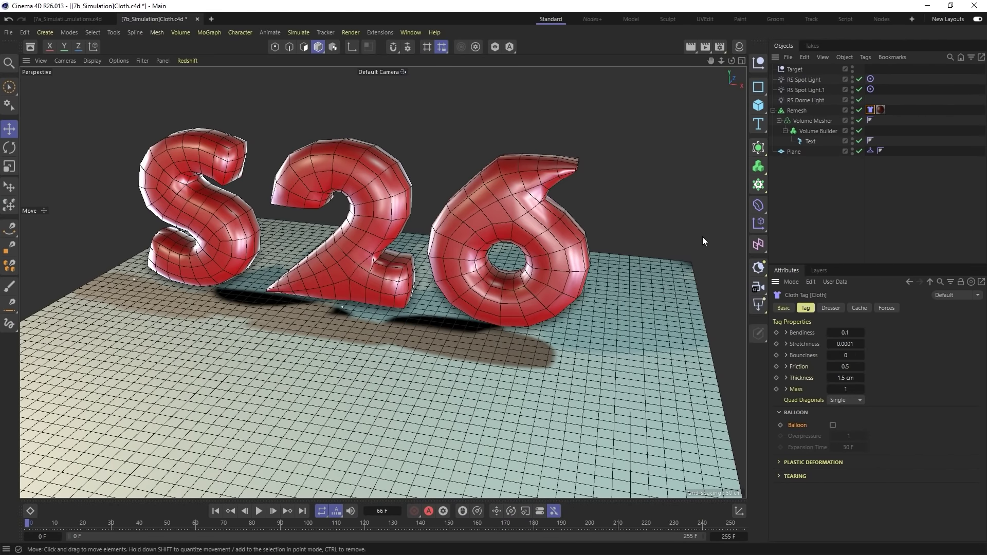
pyautogui.click(833, 426)
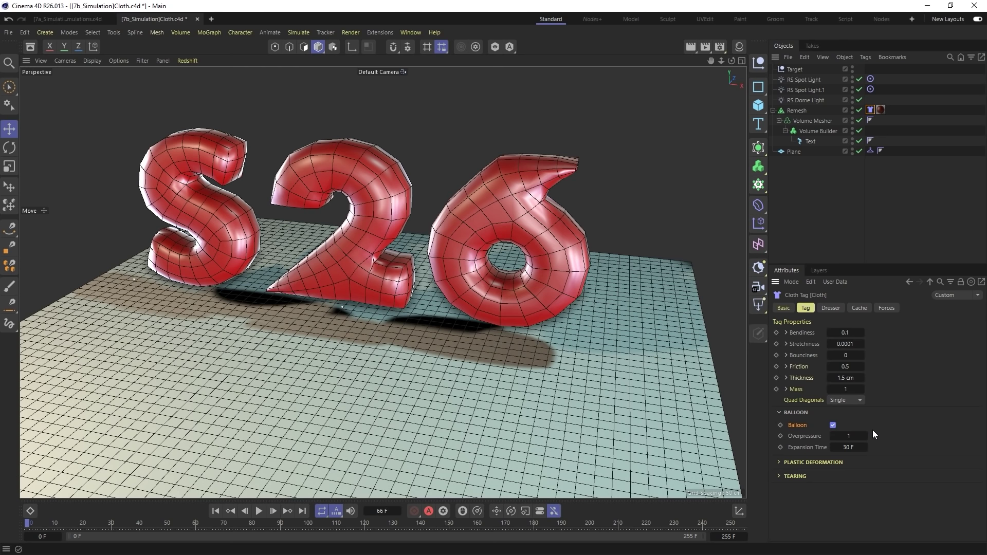
pyautogui.click(258, 512)
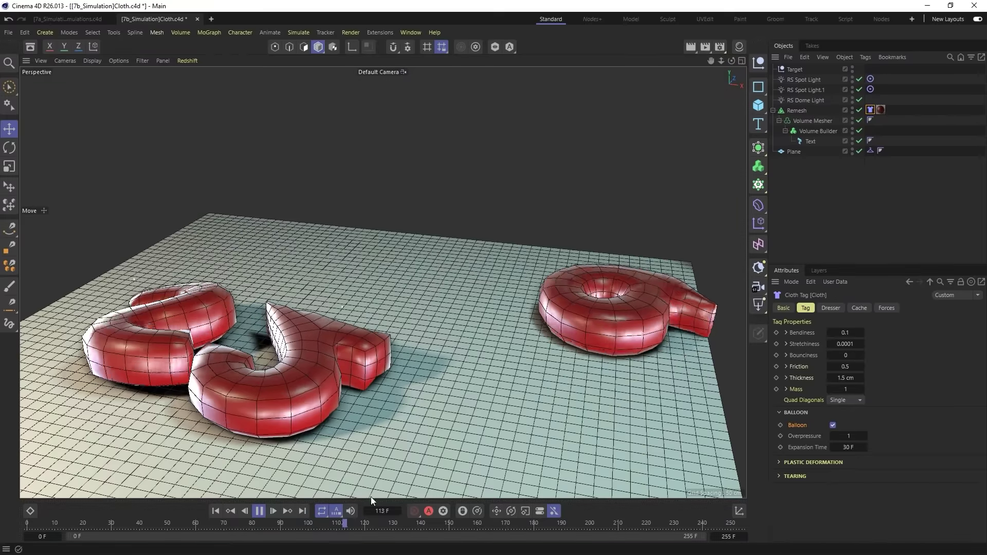
pyautogui.click(215, 511)
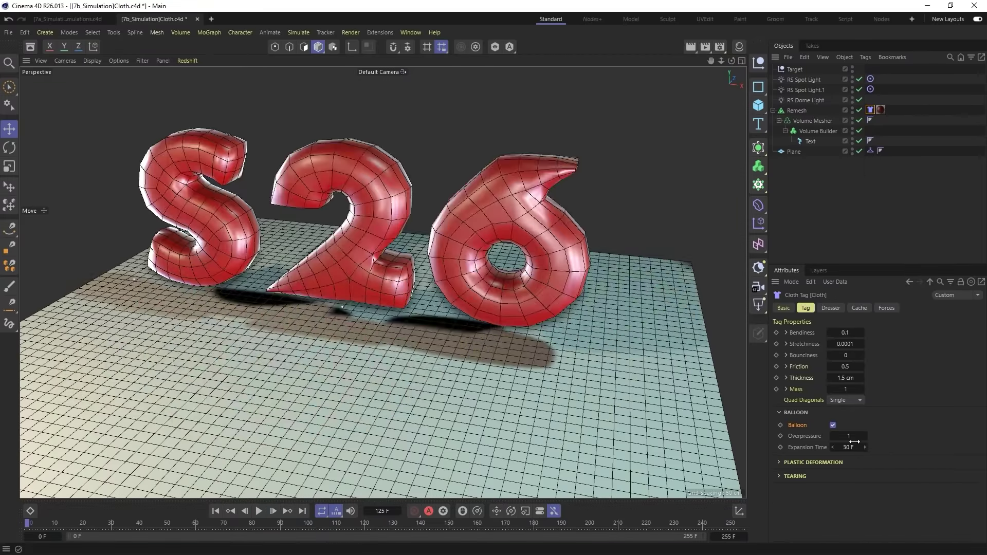
# Step: Test the balloon simulation with Overpressure set to 2, and stop and rewind it
pyautogui.write('2')
pyautogui.click(258, 511)
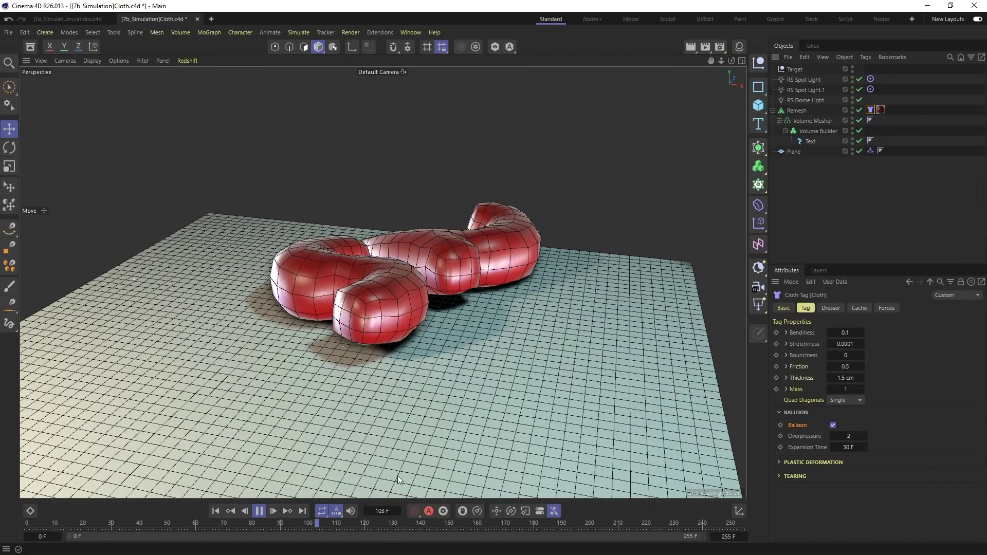
pyautogui.click(259, 511)
pyautogui.click(215, 511)
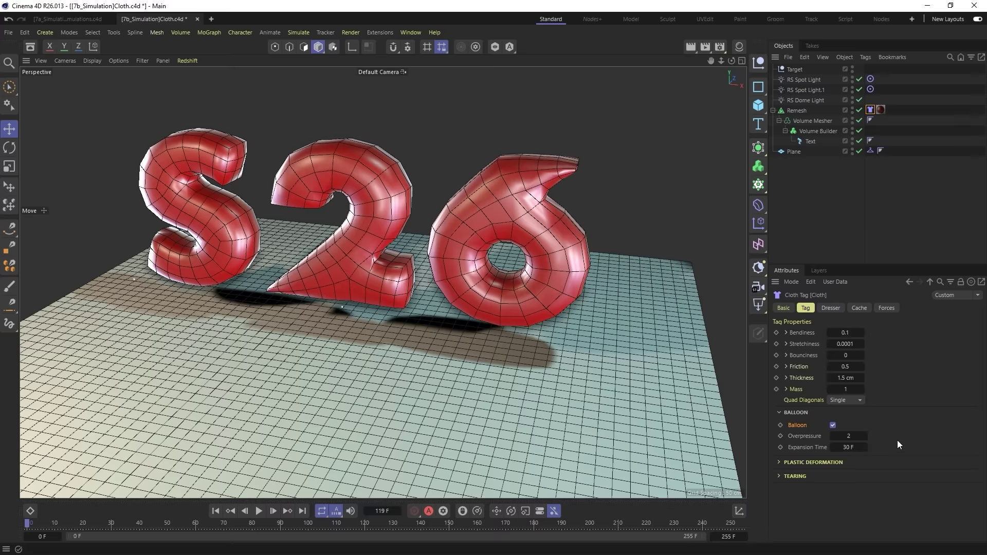
# Step: Raise the balloon's Overpressure to 5, play the simulation, and rewind it
pyautogui.doubleClick(849, 436)
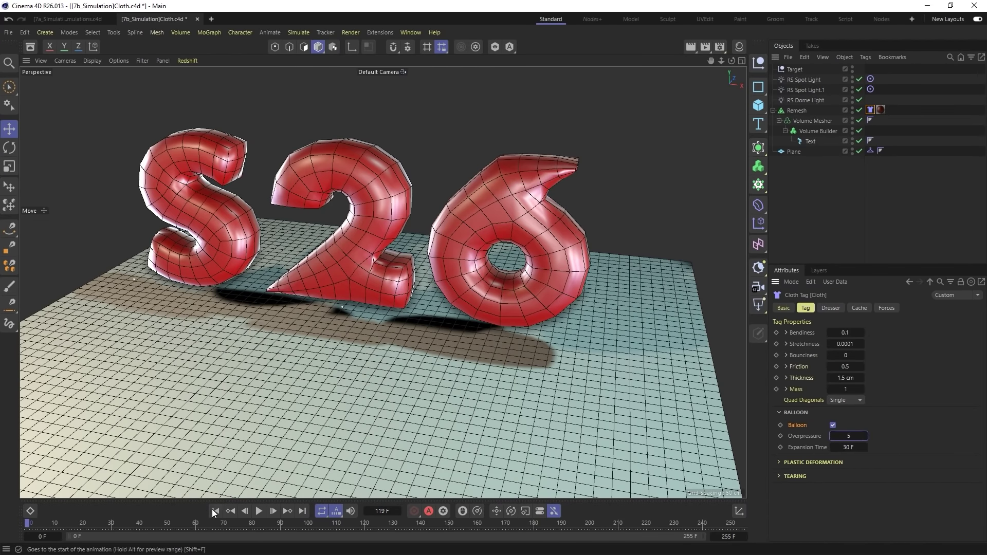
pyautogui.click(259, 511)
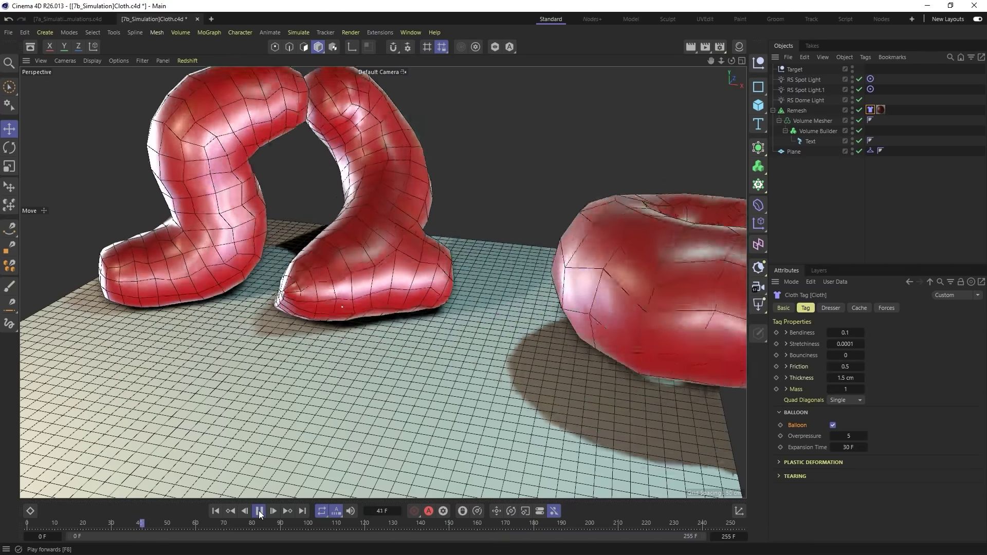
pyautogui.click(259, 512)
pyautogui.click(221, 511)
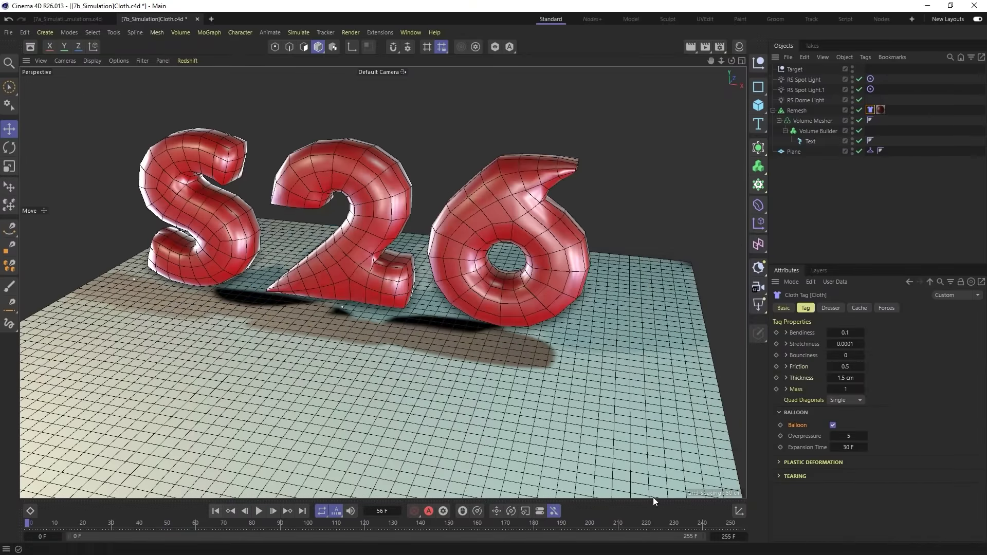
# Step: Test the balloon simulation with an Expansion Time of 5 F, rewind it, and set Expansion Time back to 30 F
pyautogui.click(856, 448)
pyautogui.write('5')
pyautogui.press('Return')
pyautogui.click(260, 511)
pyautogui.click(259, 511)
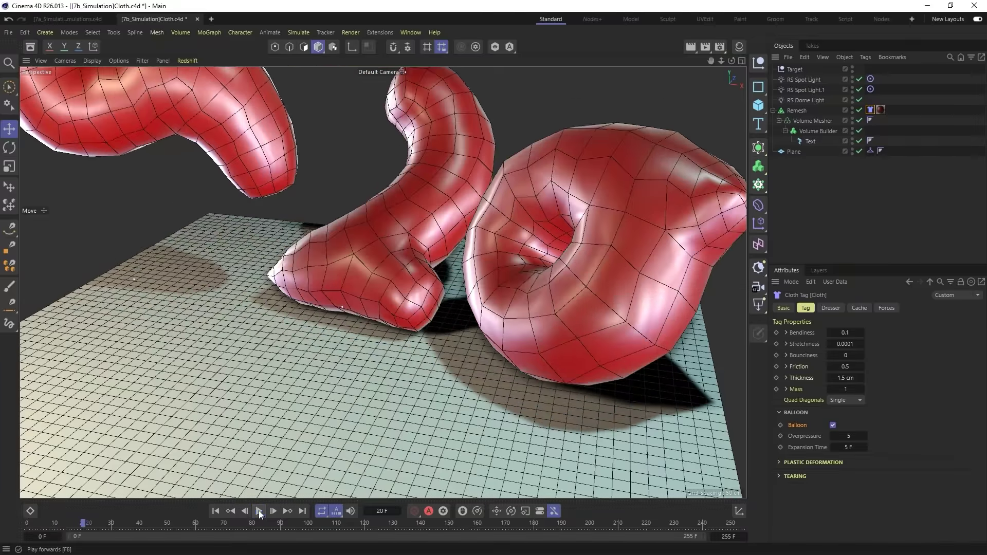
pyautogui.click(215, 511)
pyautogui.doubleClick(864, 447)
pyautogui.write('30')
pyautogui.press('Return')
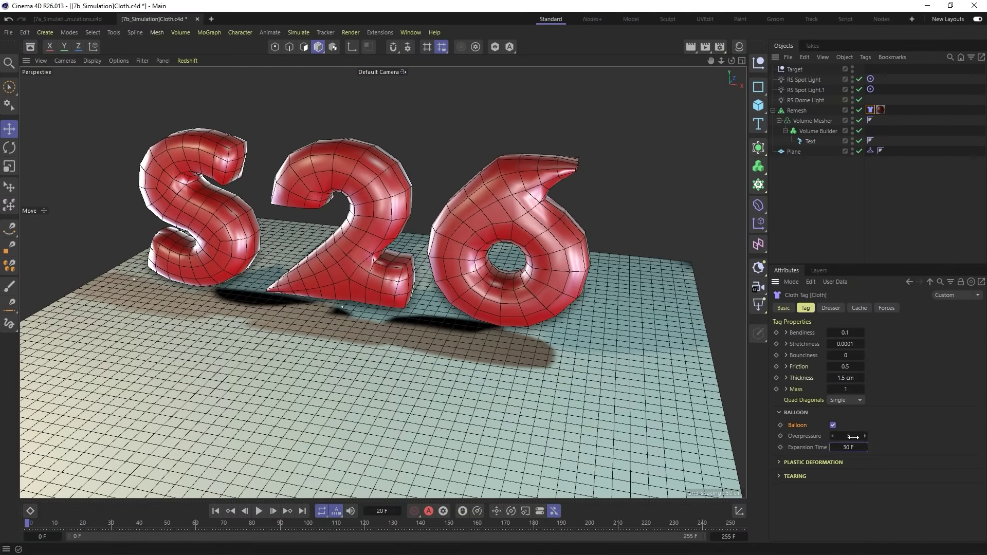
# Step: Lower the balloon's Overpressure to 0.5, play the simulation, and pause it once the letters have landed
pyautogui.doubleClick(850, 436)
pyautogui.write('0.5')
pyautogui.press('Return')
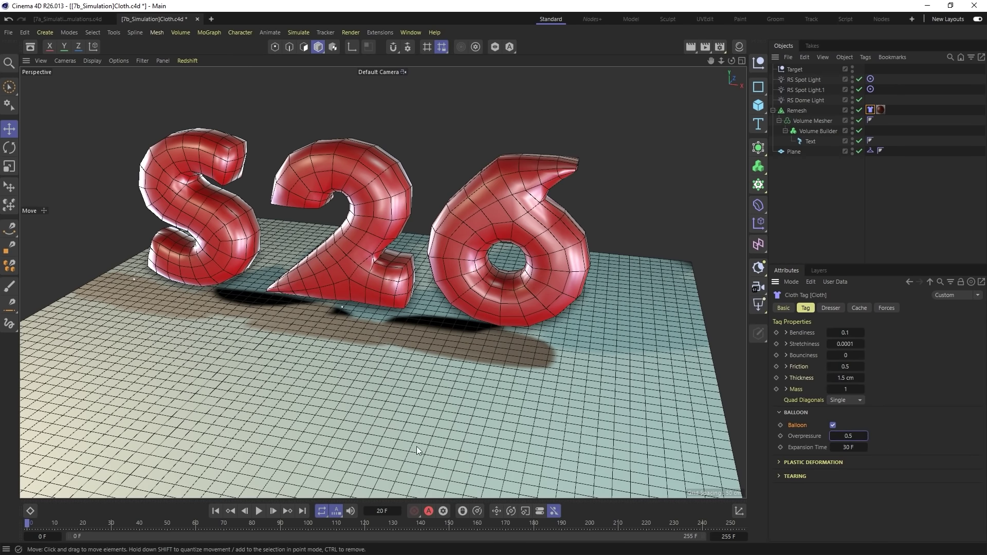
pyautogui.click(258, 511)
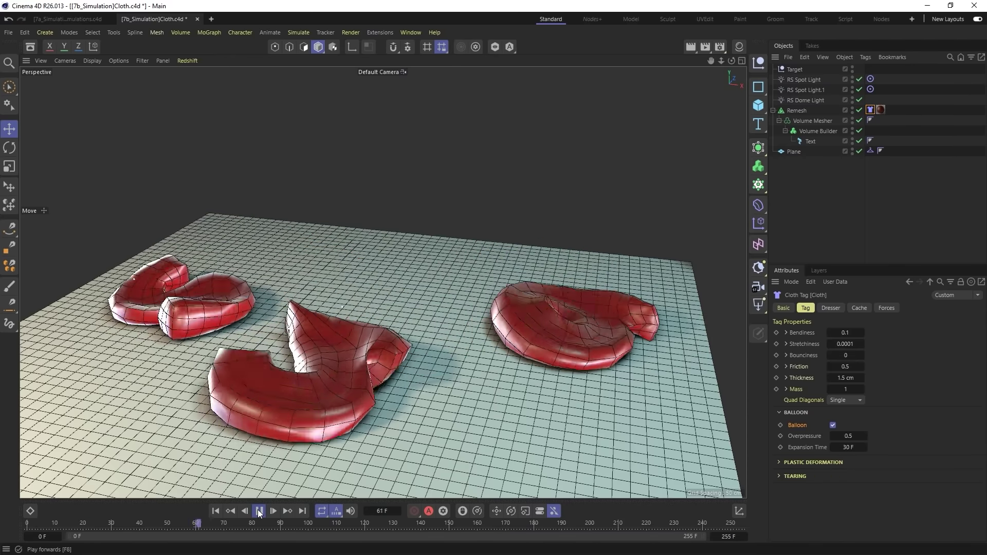
pyautogui.click(259, 511)
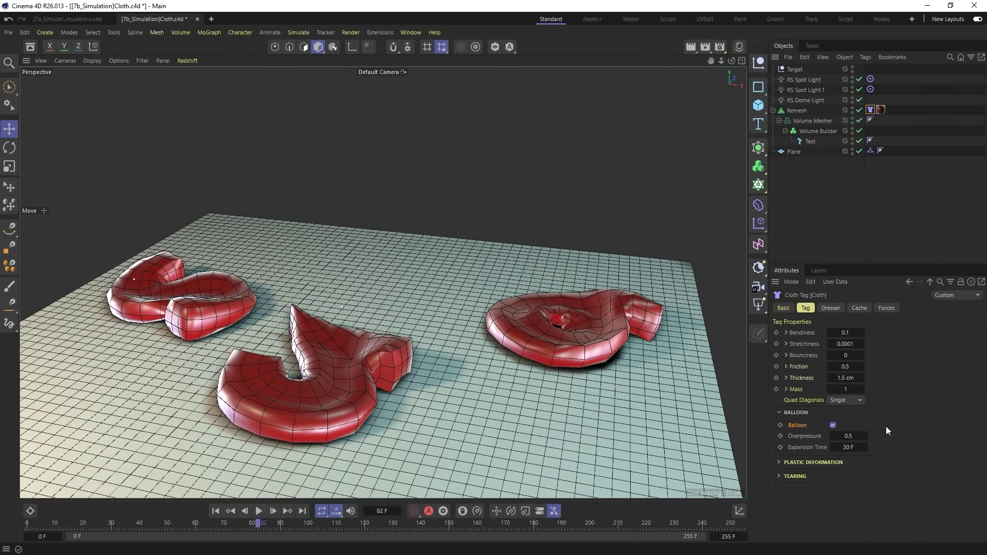
# Step: Set Overpressure to 1 while paused, resume the simulation, and stop and rewind it
pyautogui.doubleClick(846, 436)
pyautogui.write('1')
pyautogui.click(258, 512)
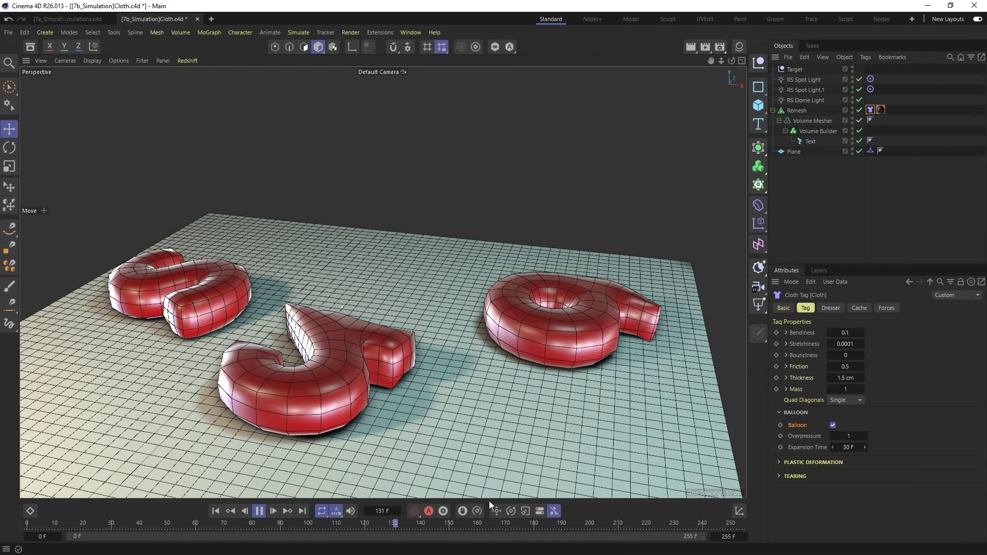
pyautogui.click(258, 511)
pyautogui.click(215, 511)
# Step: Set the balloon's Overpressure to 0.1, play the simulation to deflate the letters, and rewind it
pyautogui.click(847, 437)
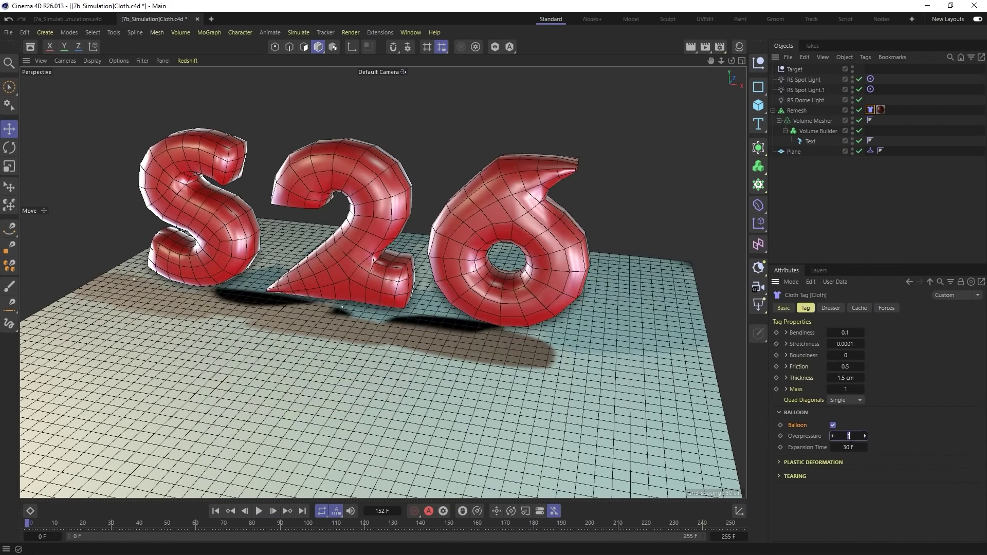
pyautogui.write('.1')
pyautogui.click(260, 511)
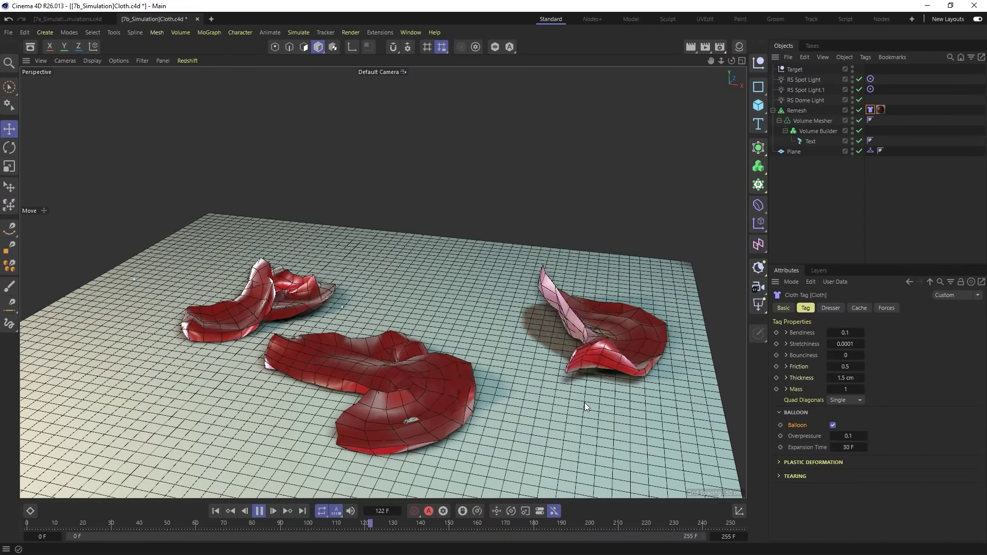
pyautogui.click(259, 510)
pyautogui.click(215, 510)
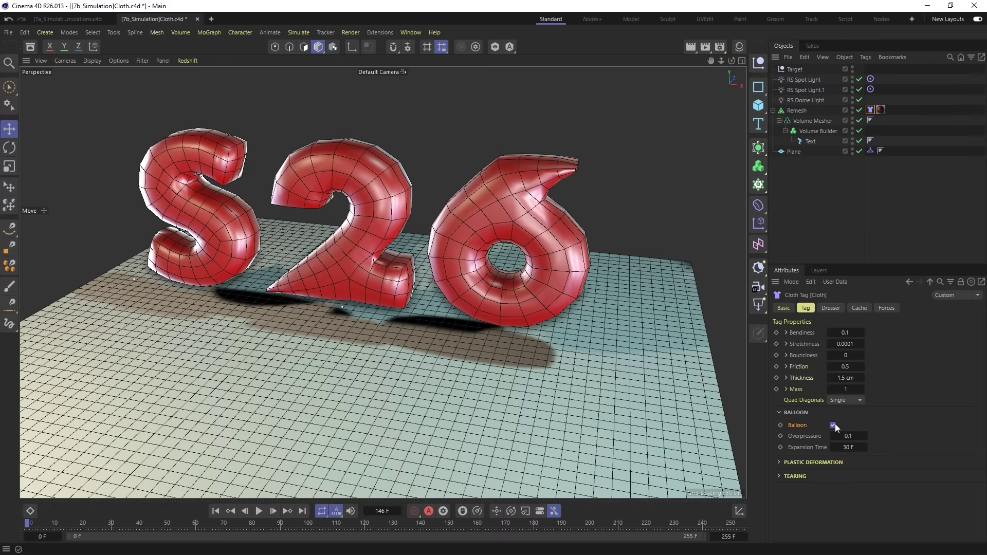
# Step: Enable Bend Deform and Stretch Deform in the Cloth tag's plastic deformation settings, with both Strengths at 100 %
pyautogui.click(781, 413)
pyautogui.click(790, 427)
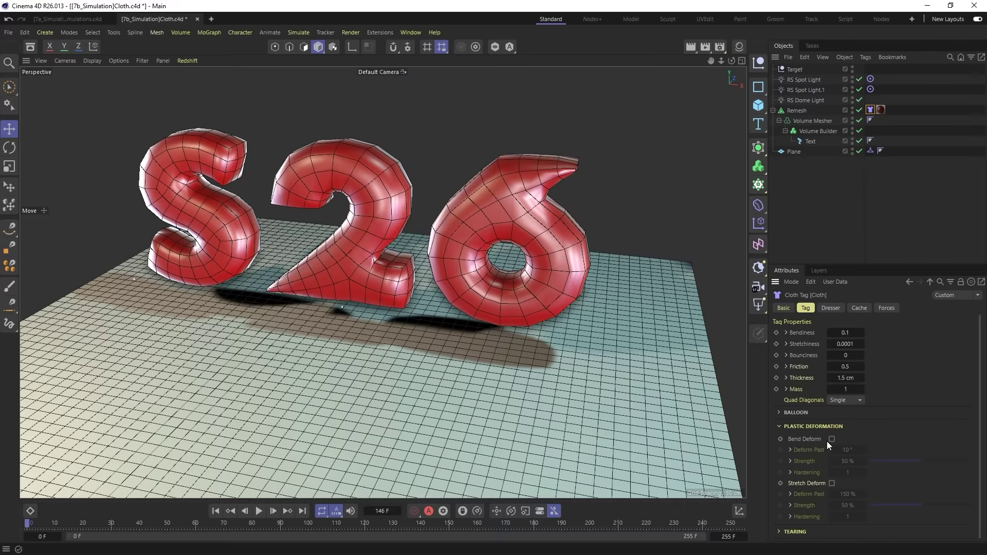
pyautogui.click(831, 440)
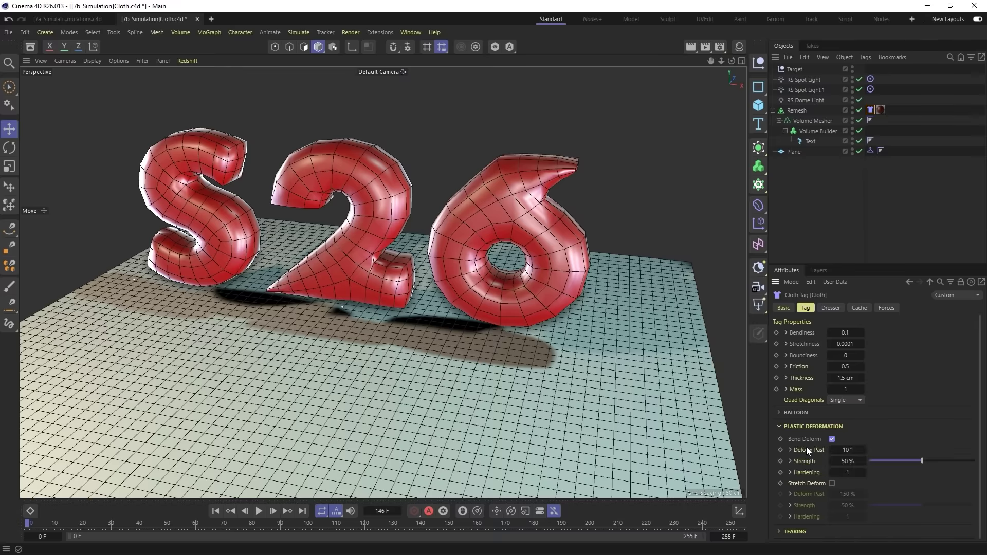
pyautogui.click(831, 484)
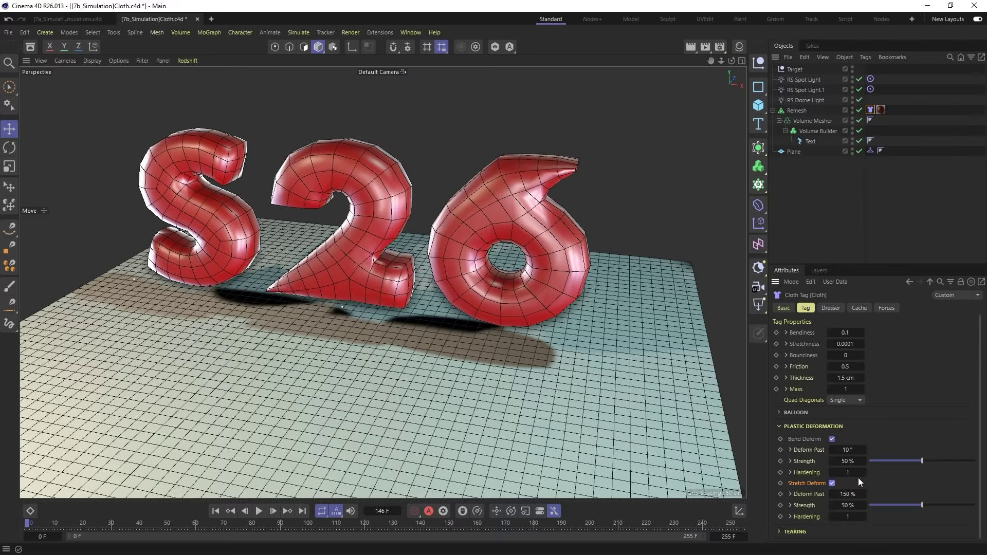
pyautogui.moveTo(922, 461); pyautogui.dragTo(975, 461)
pyautogui.moveTo(922, 506); pyautogui.dragTo(976, 506)
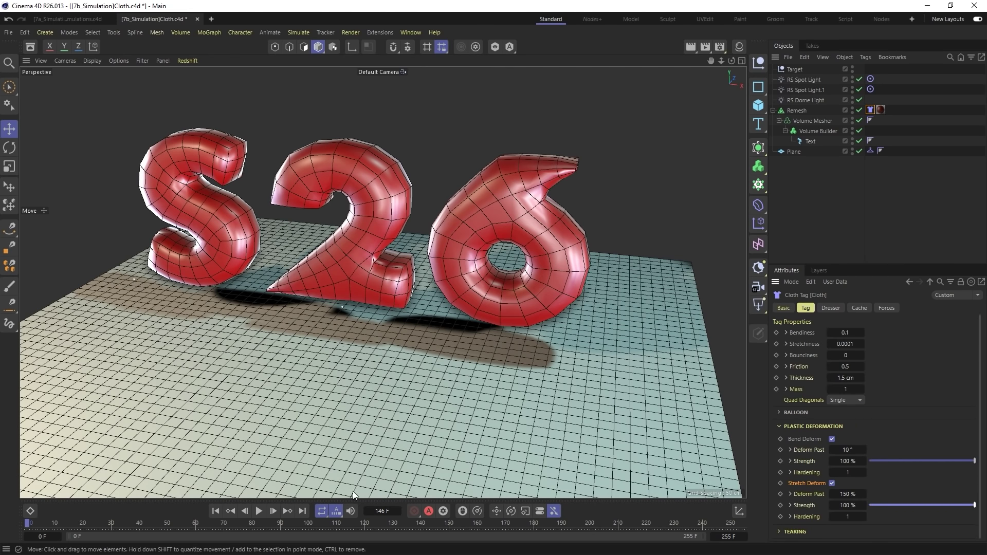
# Step: Play the simulation with plastic deformation enabled, and stop and rewind it
pyautogui.click(260, 511)
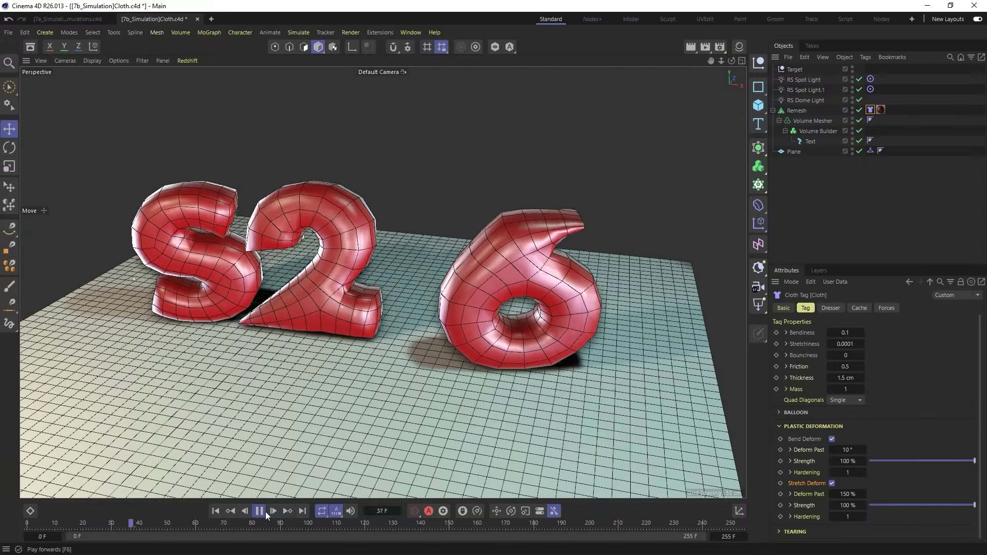
pyautogui.click(259, 511)
pyautogui.click(216, 511)
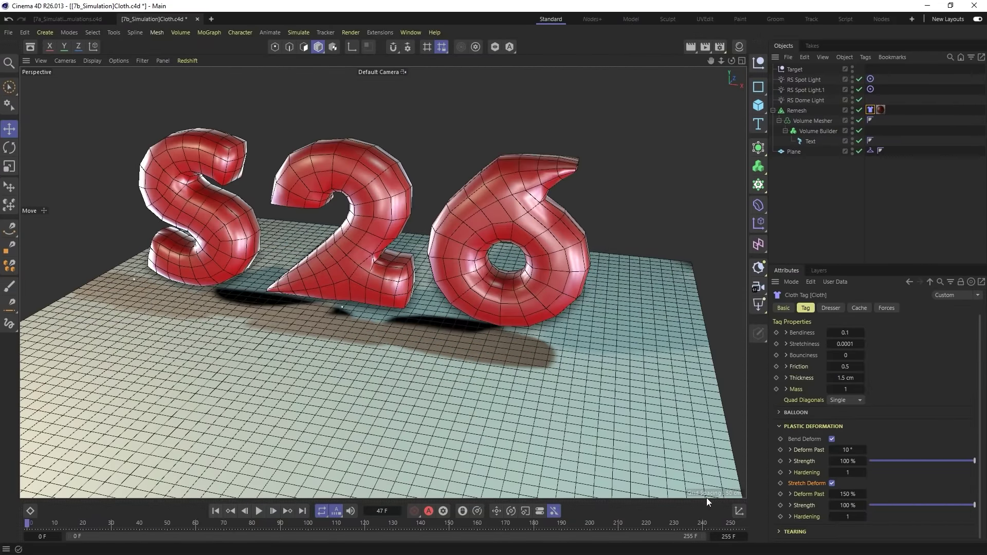
# Step: Set Deform Past to 1° for bending and 101 % for stretching, and play and rewind the simulation
pyautogui.click(847, 450)
pyautogui.write('1')
pyautogui.press('Return')
pyautogui.click(858, 494)
pyautogui.write('101')
pyautogui.press('Return')
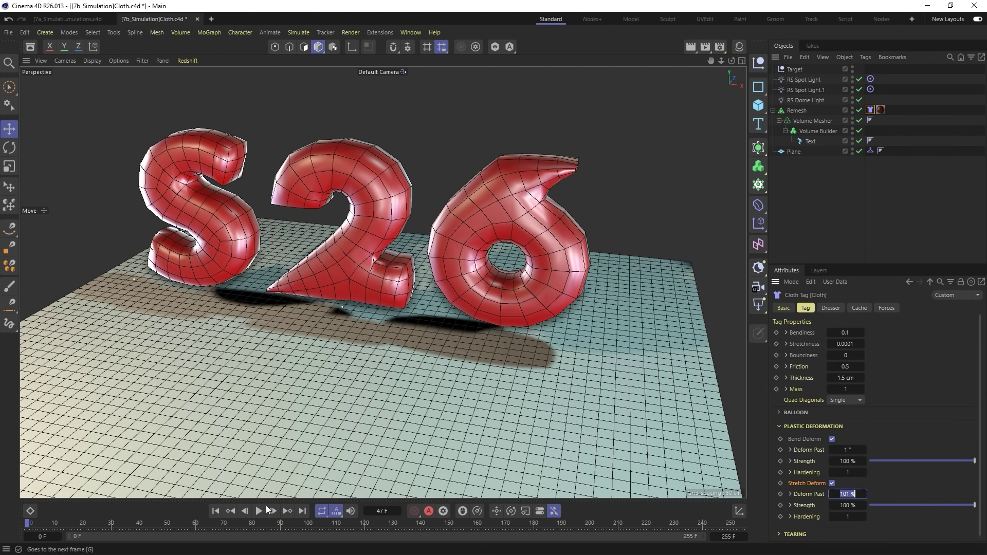
pyautogui.click(259, 511)
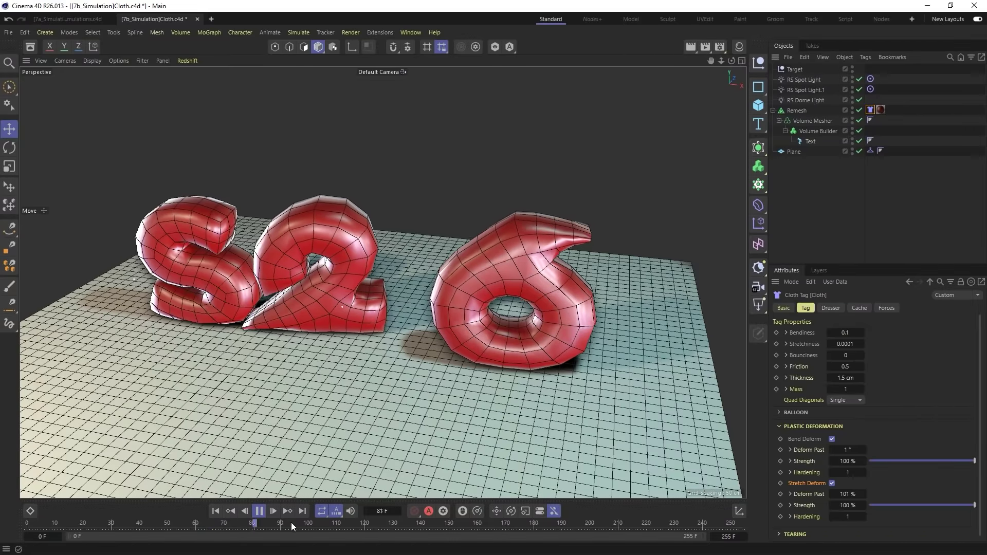
pyautogui.click(258, 511)
pyautogui.click(216, 511)
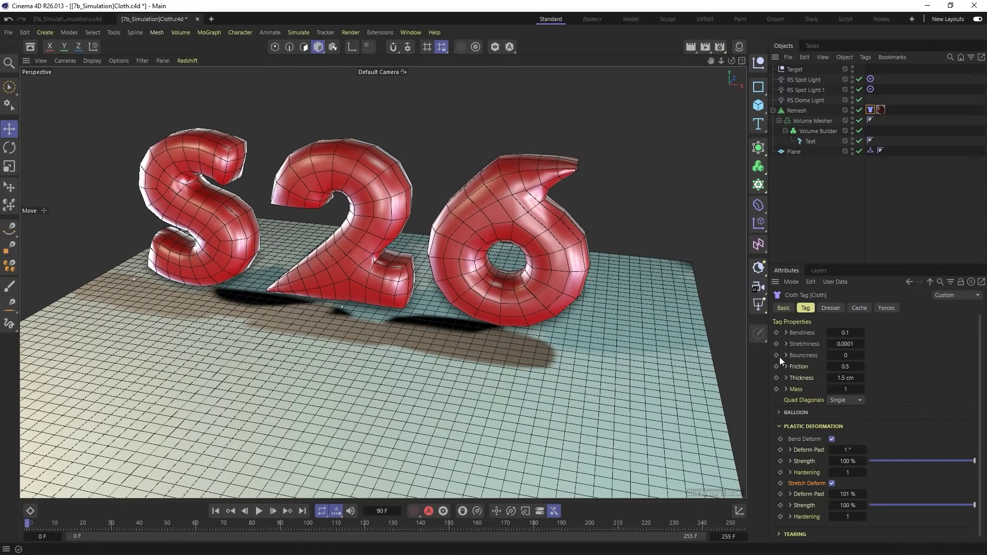
# Step: Set the cloth's Bendiness and Stretchiness to 5, and play and rewind the simulation
pyautogui.click(849, 329)
pyautogui.write('5')
pyautogui.press('Tab')
pyautogui.write('5')
pyautogui.click(260, 512)
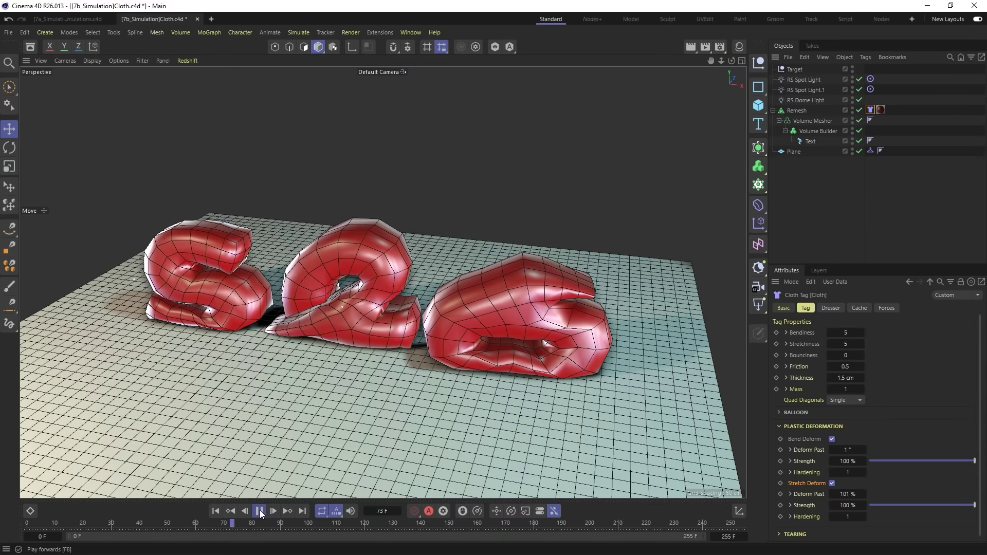
pyautogui.click(259, 511)
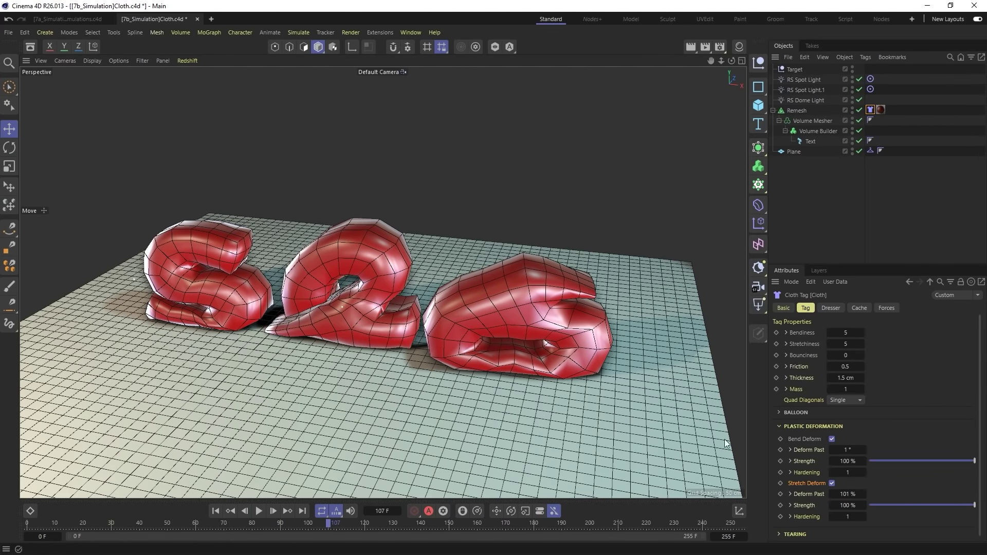
pyautogui.click(216, 512)
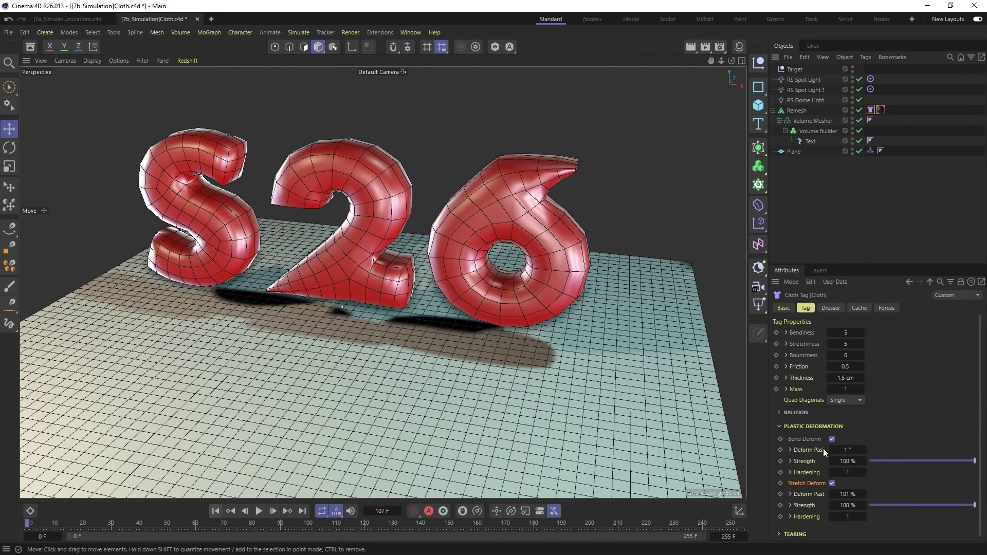
# Step: Expand the Cloth tag's Tearing settings in place of Plastic Deformation, and change the Text object's content to S
pyautogui.click(805, 428)
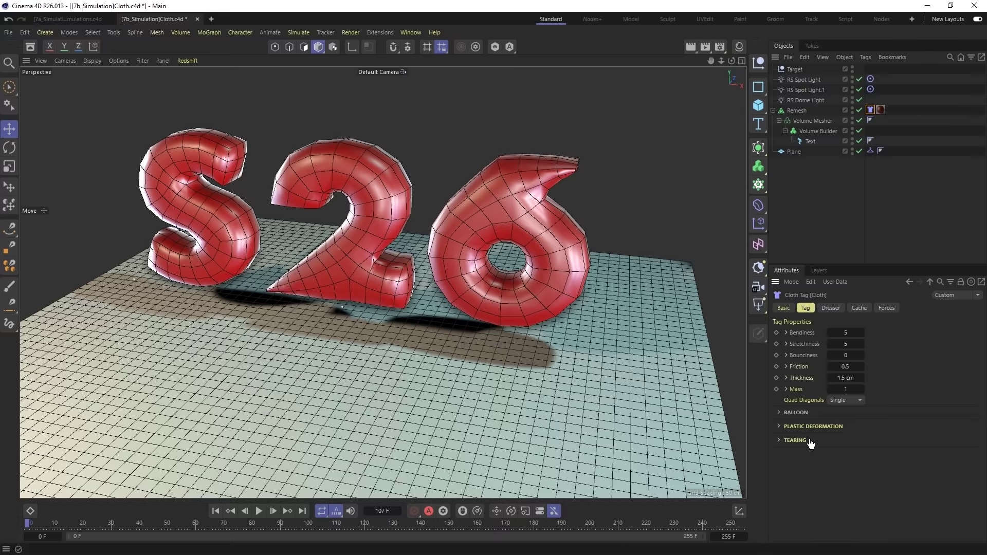
pyautogui.click(790, 443)
pyautogui.click(811, 142)
pyautogui.click(906, 382)
pyautogui.hotkey('ctrl', 'a')
pyautogui.write('S')
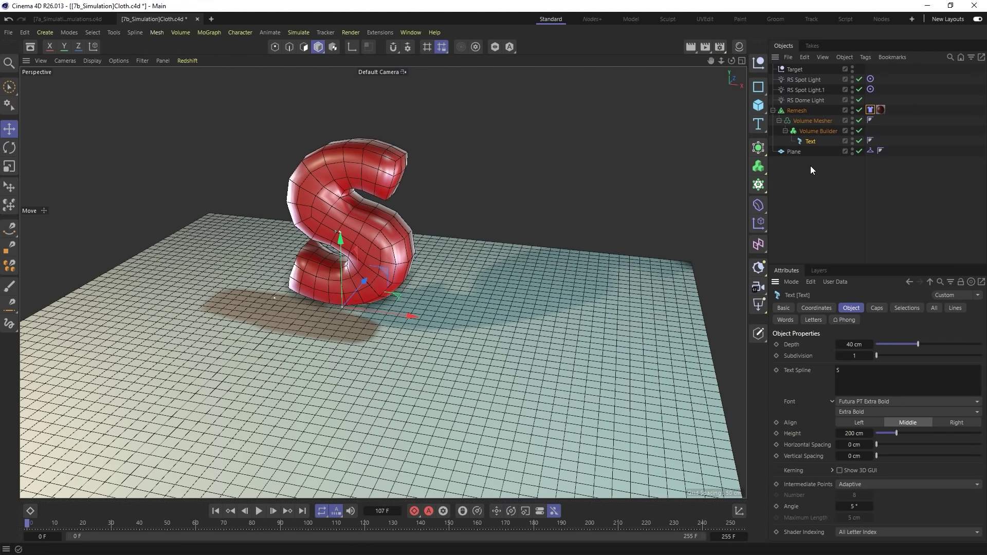
# Step: Try a Mesh Density of 50 % on the Remesh object, raise it to 75 %, and reopen its Cloth tag settings
pyautogui.click(797, 111)
pyautogui.click(859, 354)
pyautogui.write('50')
pyautogui.press('Return')
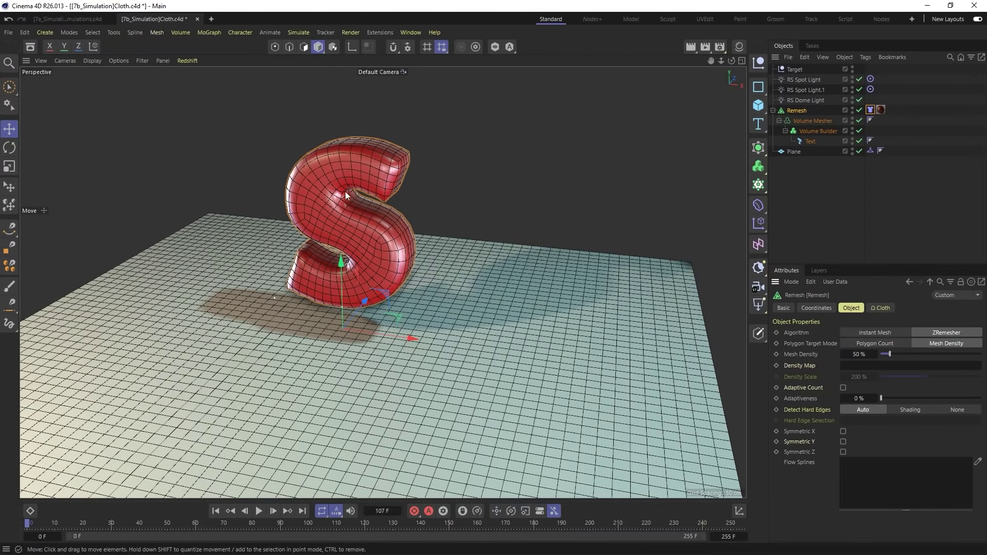
pyautogui.click(863, 355)
pyautogui.write('75')
pyautogui.press('Return')
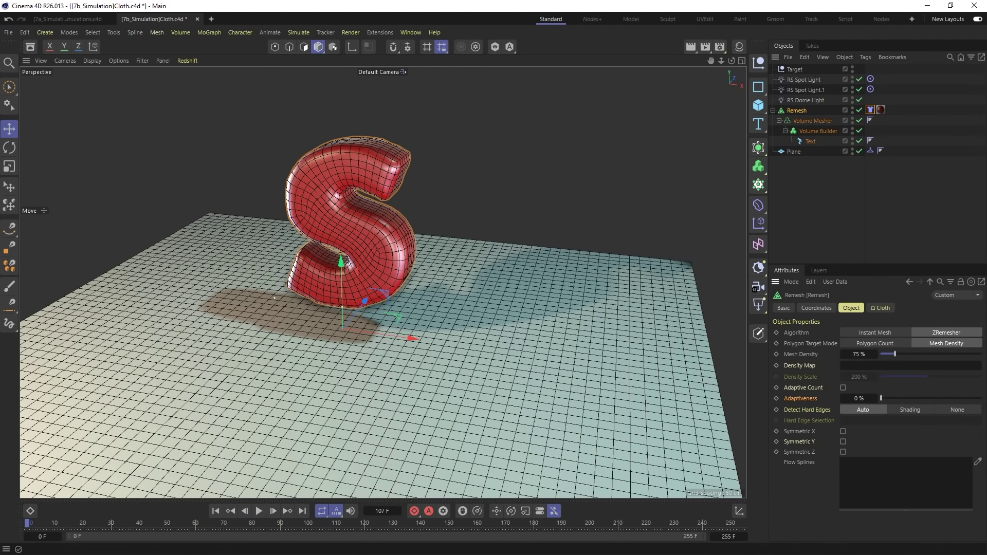
pyautogui.click(881, 307)
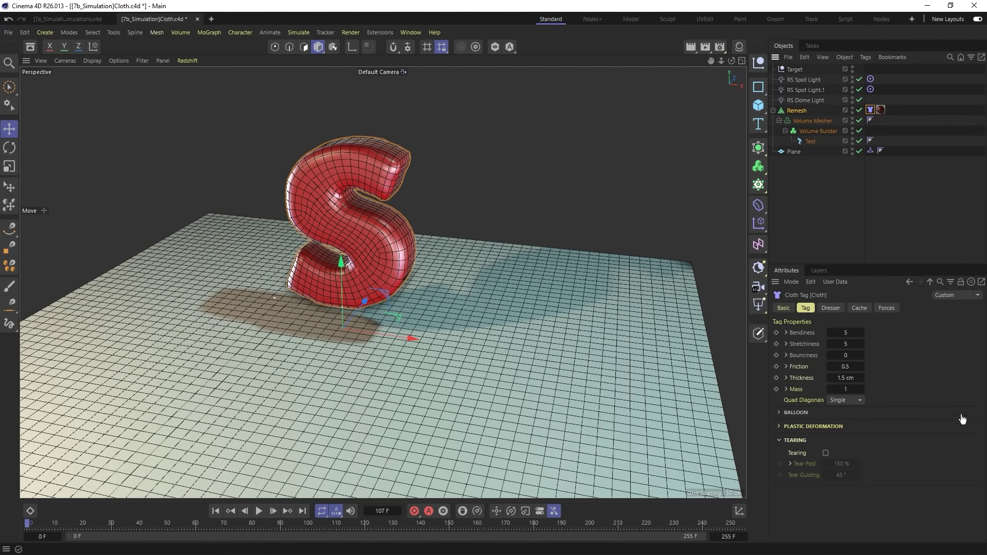
# Step: Enable Tearing on the Remesh object's cloth, set Tear Past to 101 %, and play the simulation to frame 27
pyautogui.click(827, 453)
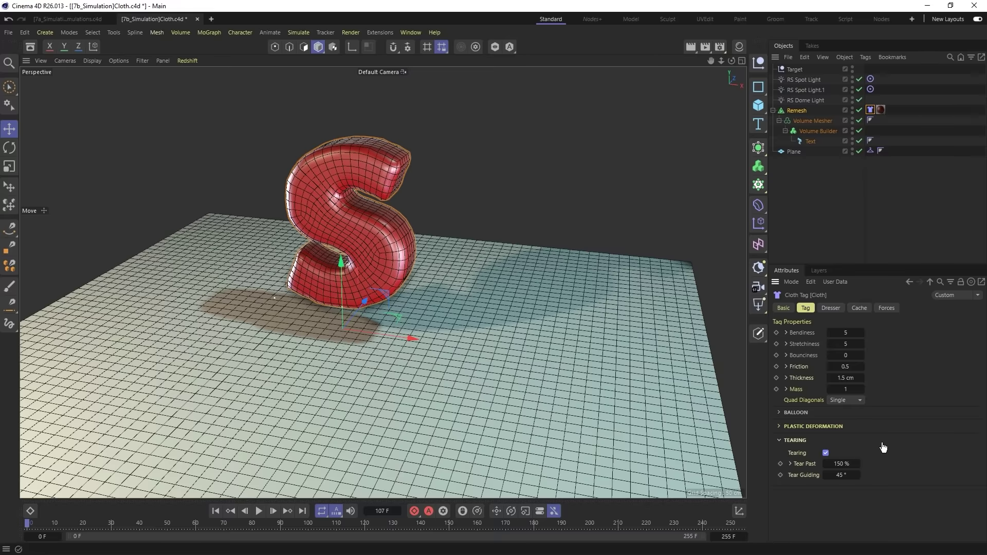
pyautogui.click(847, 464)
pyautogui.write('101')
pyautogui.press('Return')
pyautogui.click(793, 431)
pyautogui.click(783, 426)
pyautogui.click(260, 511)
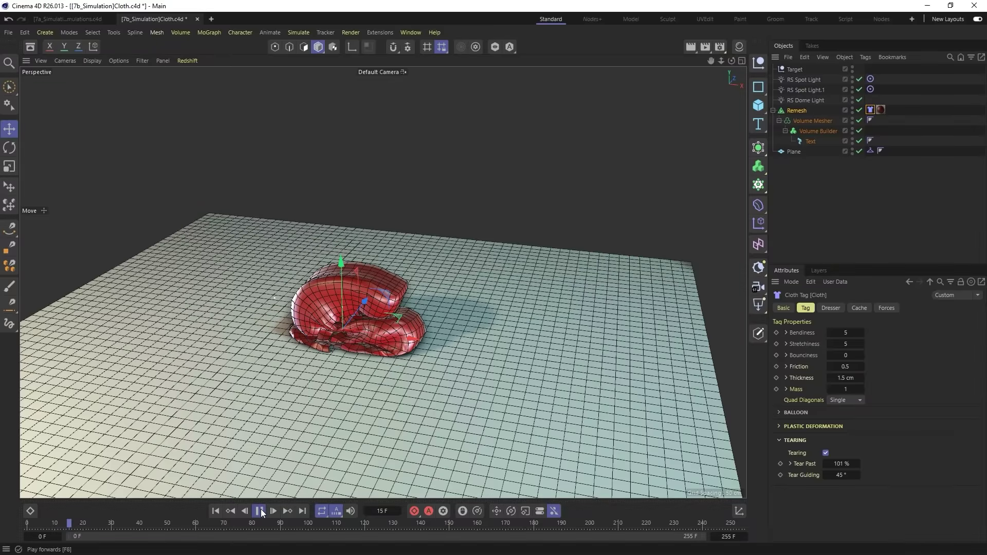
pyautogui.click(260, 511)
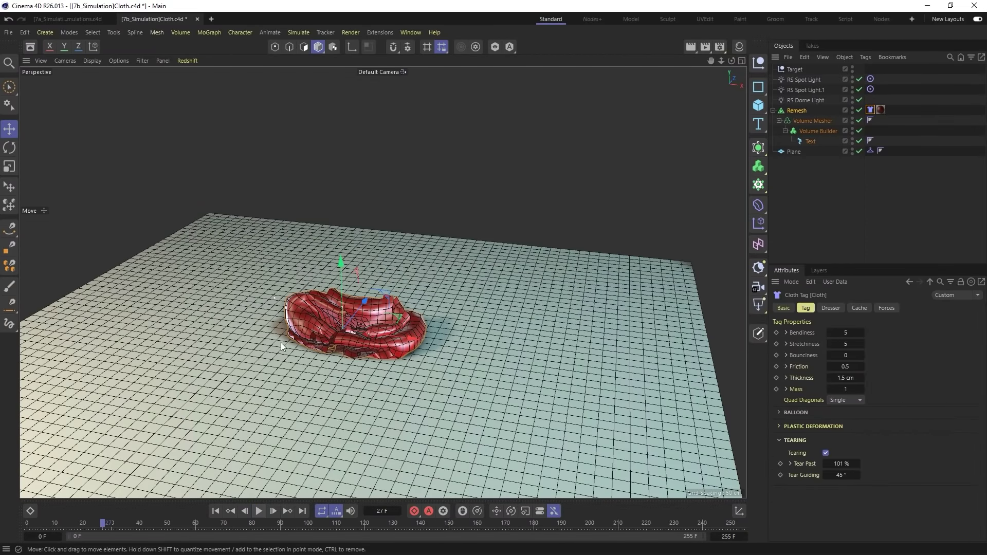
# Step: Switch the viewport to shading without wireframe lines, inspect the torn letter up close, and rewind the simulation
pyautogui.press('n')
pyautogui.press('a')
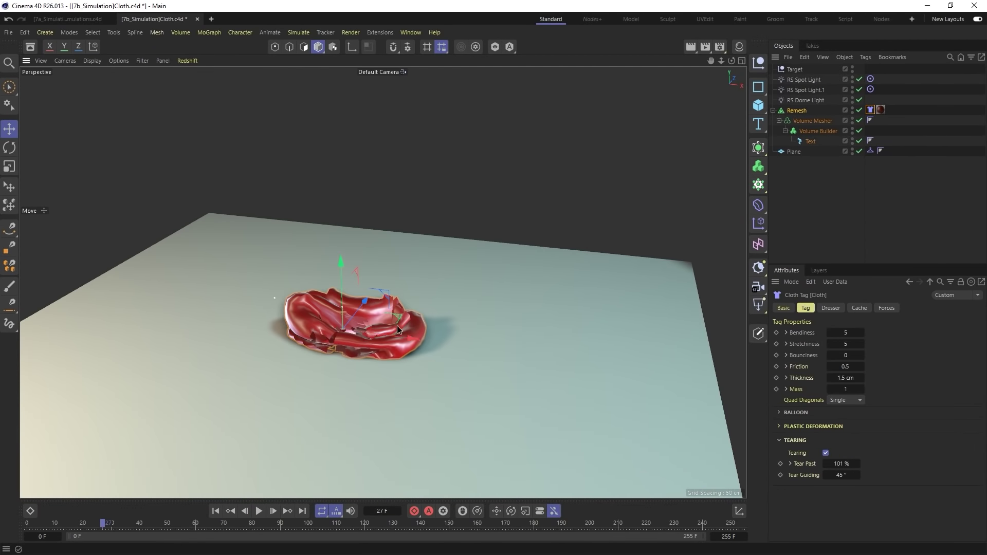
pyautogui.scroll(5, 390, 327)
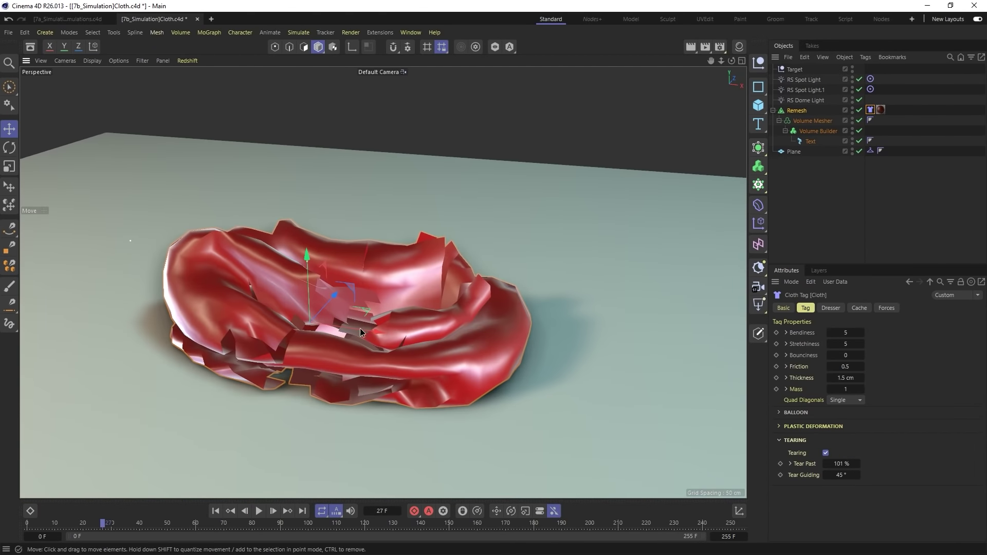
pyautogui.keyDown('alt'); pyautogui.moveTo(360, 328); pyautogui.dragTo(300, 300); pyautogui.keyUp('alt')
pyautogui.keyDown('alt'); pyautogui.moveTo(377, 288); pyautogui.dragTo(431, 331); pyautogui.keyUp('alt')
pyautogui.scroll(-6, 431, 331)
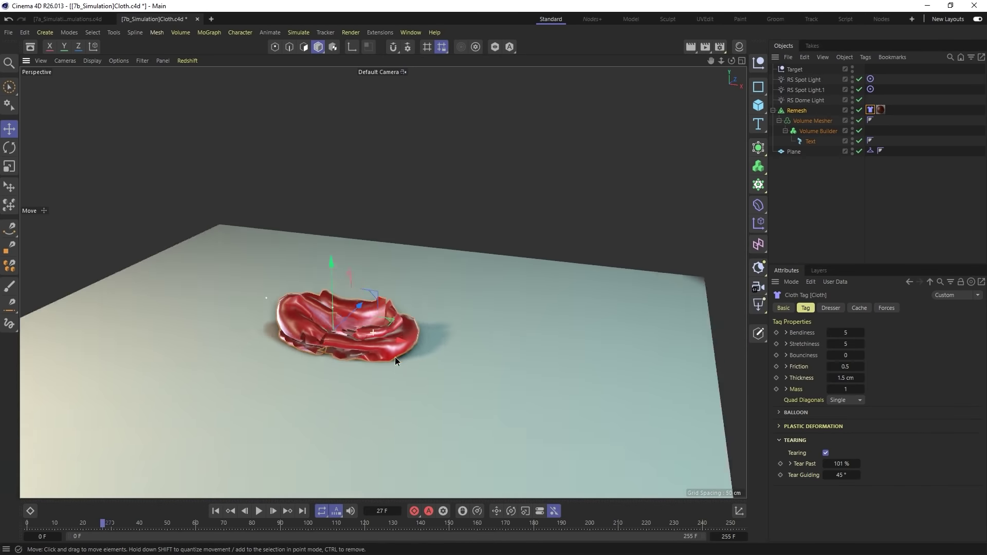
pyautogui.click(230, 510)
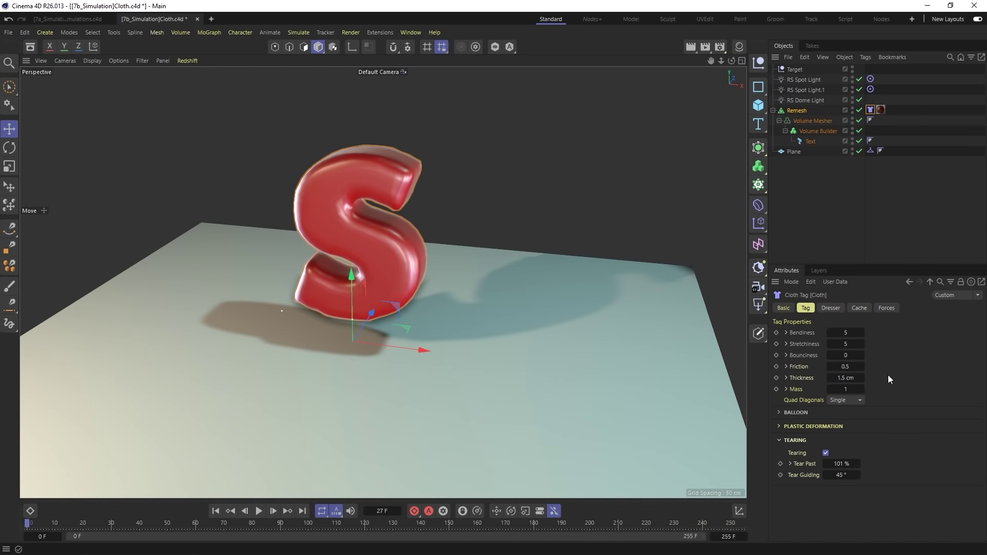
# Step: Enable Balloon on the cloth with an Overpressure of 1, and set Tear Past to 110 %
pyautogui.click(793, 414)
pyautogui.click(833, 425)
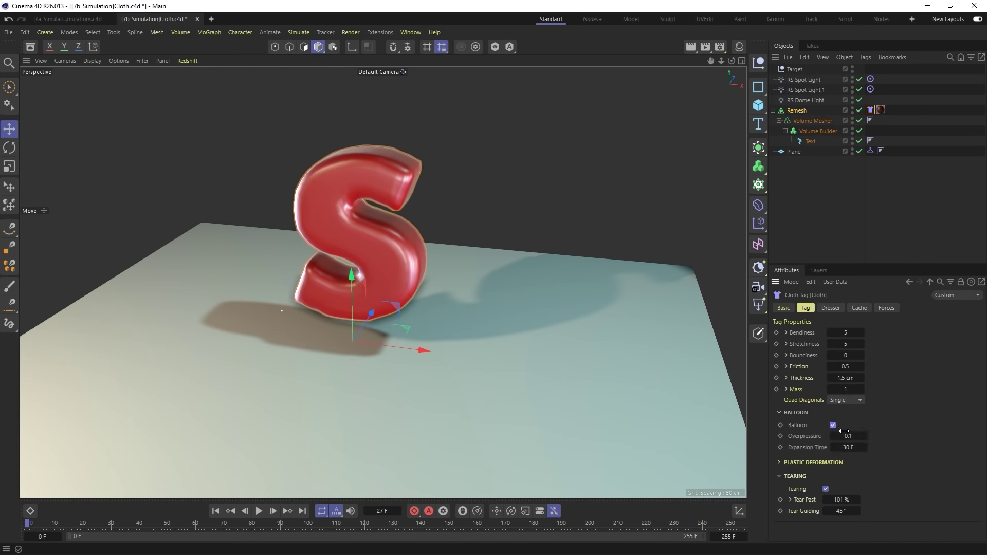
pyautogui.click(848, 500)
pyautogui.write('110')
pyautogui.press('Return')
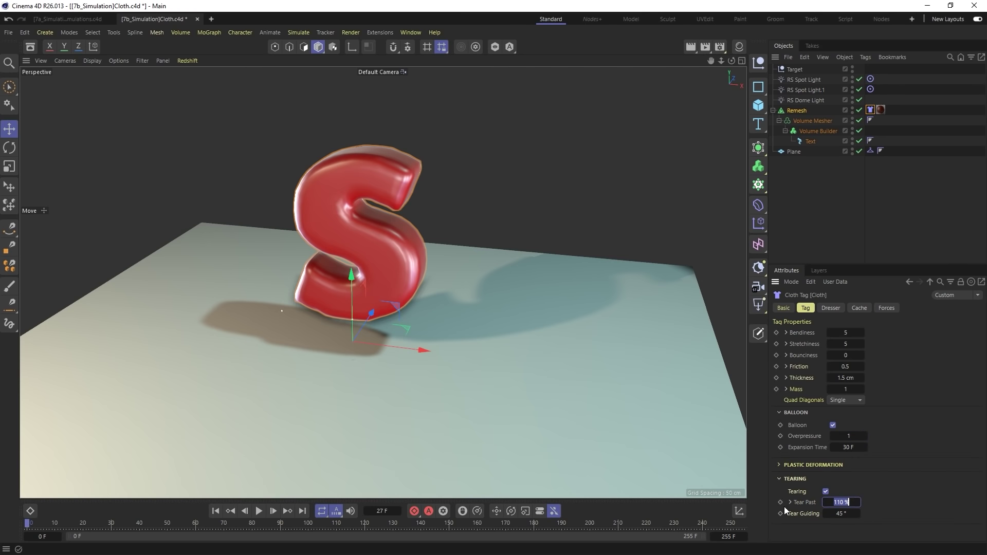
# Step: Play the simulation to frame 30, pause it, and examine the tears in the collapsed letter up close
pyautogui.click(259, 511)
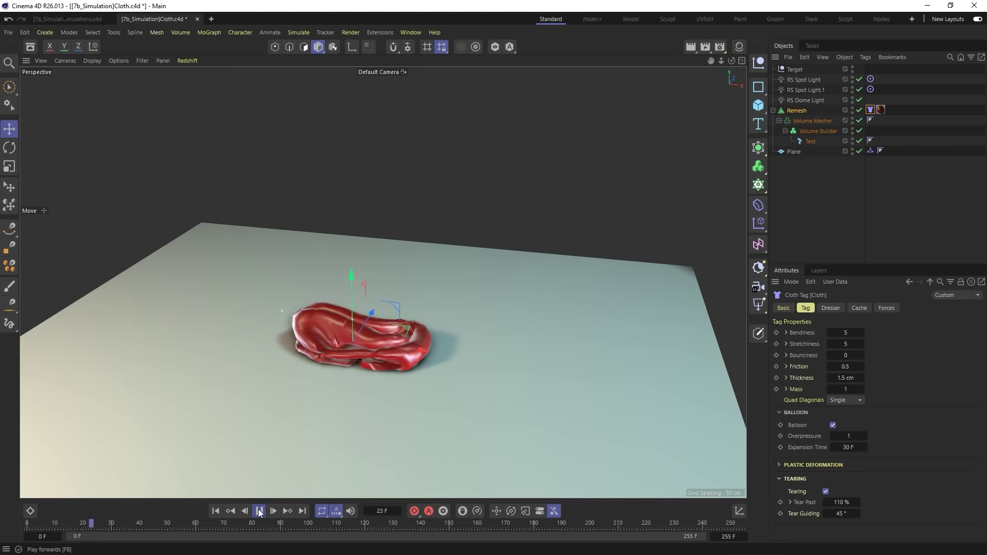
pyautogui.press('F8')
pyautogui.keyDown('alt'); pyautogui.moveTo(410, 328); pyautogui.dragTo(320, 304); pyautogui.keyUp('alt')
pyautogui.keyDown('alt'); pyautogui.moveTo(311, 346); pyautogui.dragTo(354, 374); pyautogui.keyUp('alt')
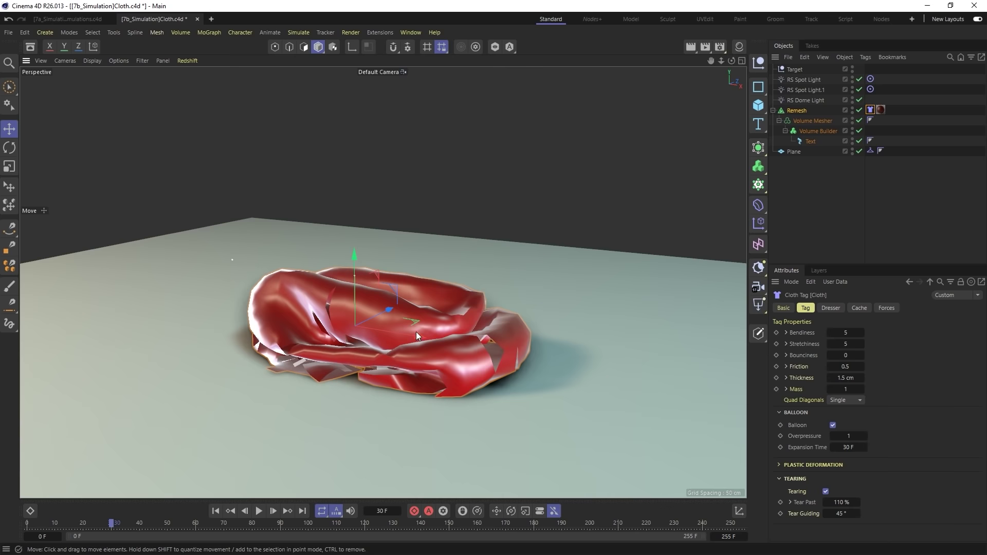
# Step: Return the cloth simulation to its first frame and display mesh lines over the shaded letter S
pyautogui.scroll(-3, 415, 333)
pyautogui.keyDown('alt'); pyautogui.moveTo(380, 343); pyautogui.dragTo(316, 462); pyautogui.keyUp('alt')
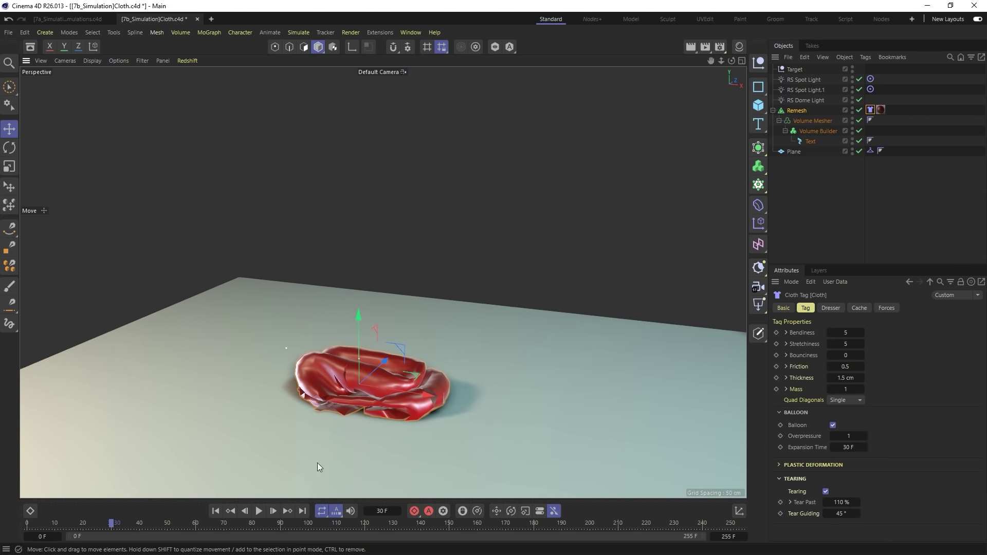
pyautogui.click(216, 511)
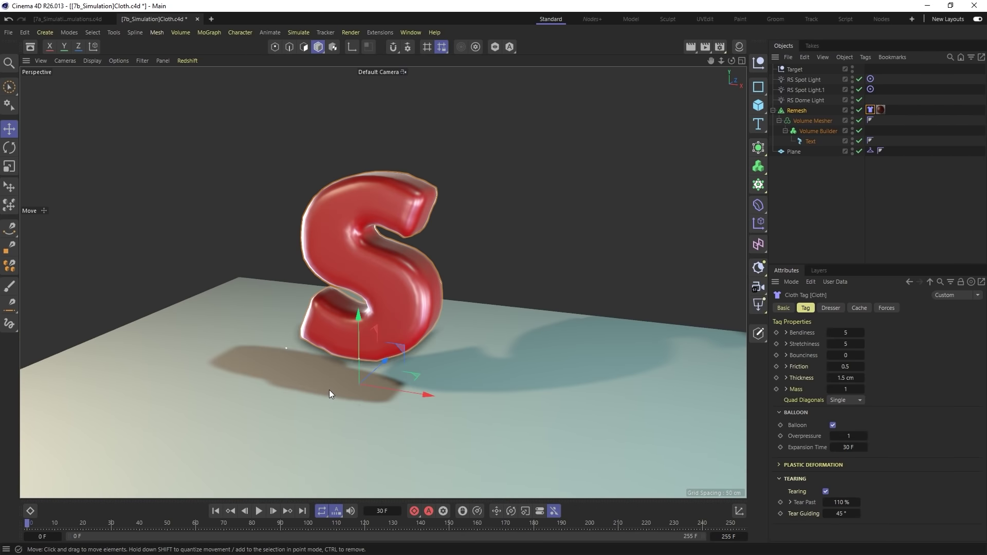
pyautogui.scroll(3, 381, 230)
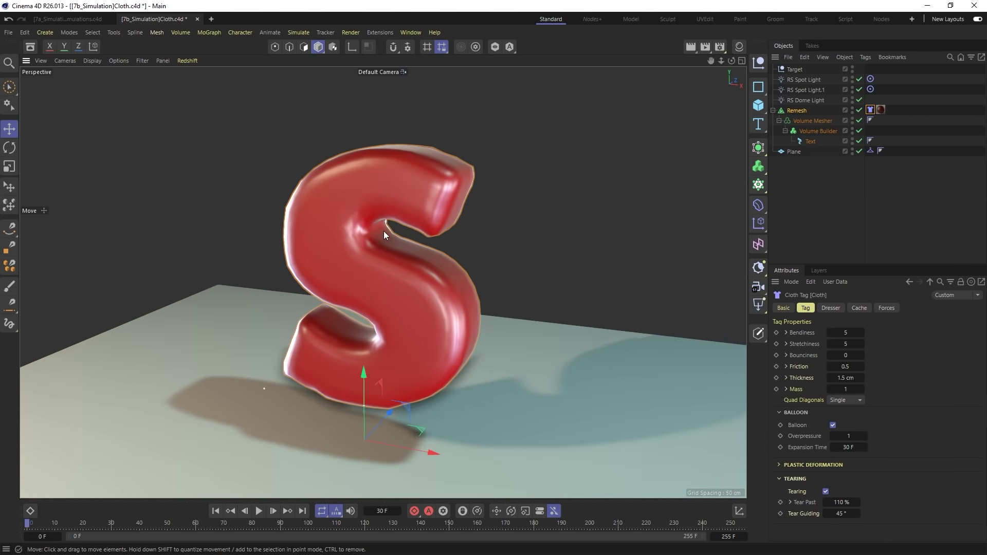
pyautogui.press('n')
pyautogui.press('b')
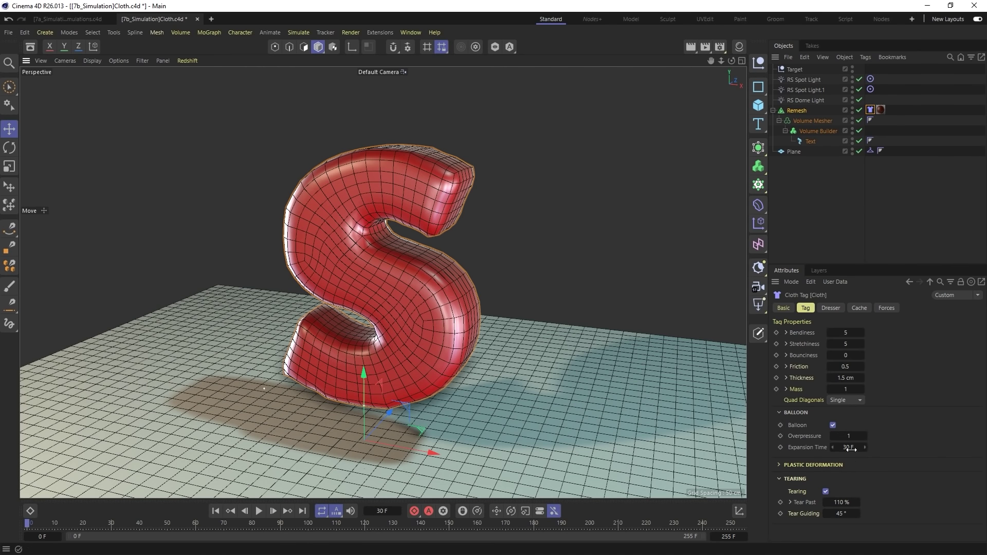
# Step: Set the cloth tag's balloon overpressure to 2 and expansion time to 5 F, and play the simulation
pyautogui.doubleClick(856, 436)
pyautogui.write('5')
pyautogui.keyDown('alt'); pyautogui.moveTo(470, 400); pyautogui.dragTo(435, 379, button='right'); pyautogui.keyUp('alt')
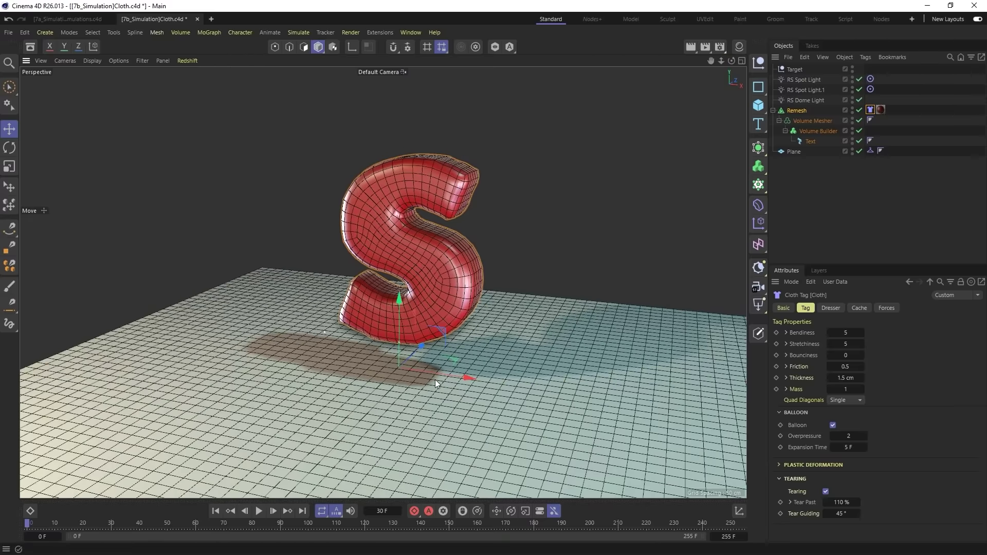
pyautogui.click(258, 511)
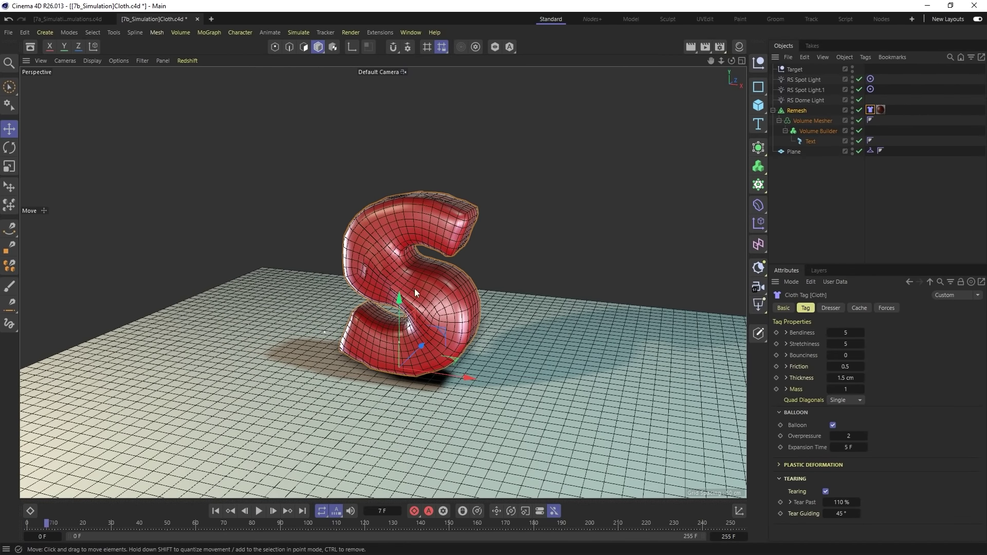
# Step: Inspect the balloon letter's mesh for tears from several angles at frame 7 and return to the first frame
pyautogui.scroll(6, 427, 292)
pyautogui.keyDown('alt'); pyautogui.moveTo(427, 289); pyautogui.dragTo(507, 279); pyautogui.keyUp('alt')
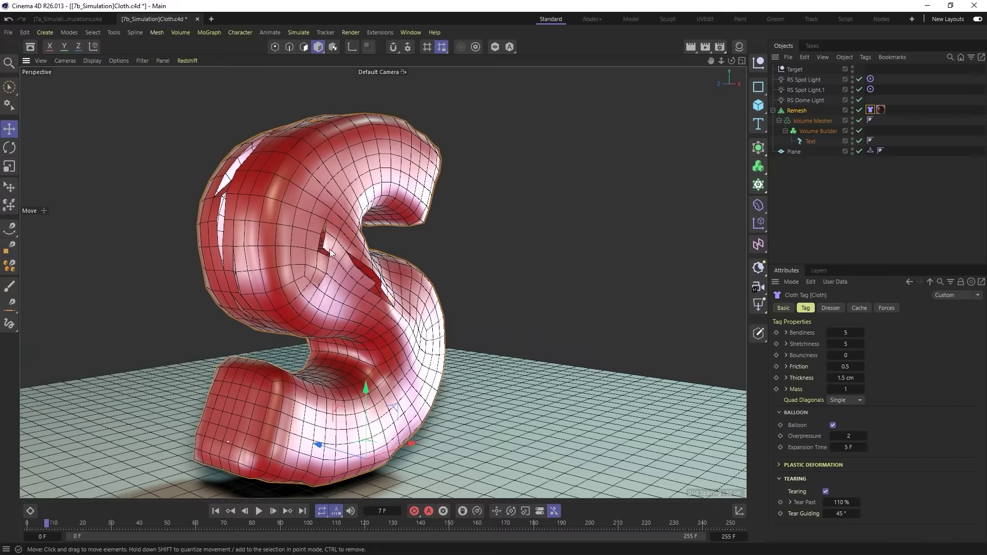
pyautogui.keyDown('alt'); pyautogui.moveTo(315, 244); pyautogui.dragTo(216, 131); pyautogui.keyUp('alt')
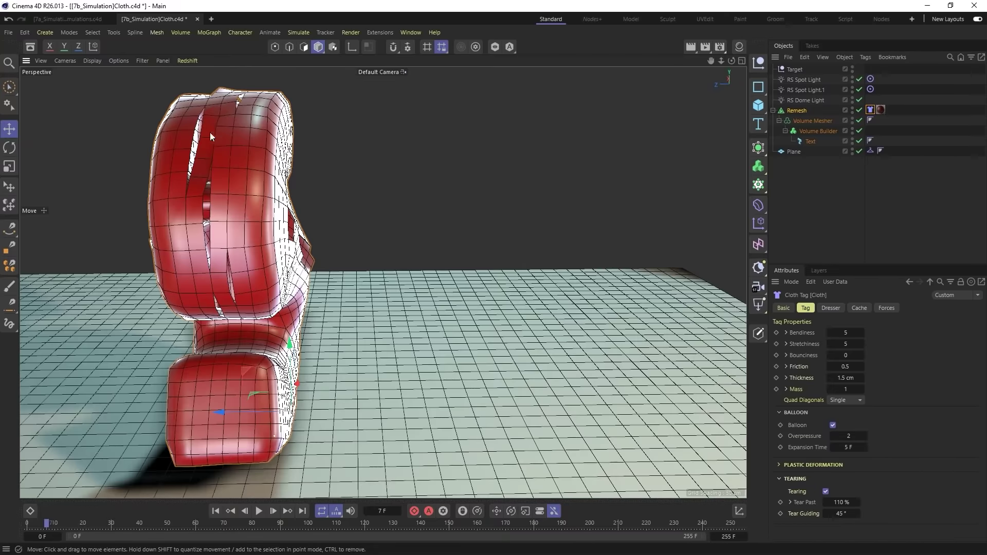
pyautogui.keyDown('alt'); pyautogui.moveTo(265, 255); pyautogui.dragTo(394, 304); pyautogui.keyUp('alt')
pyautogui.click(215, 511)
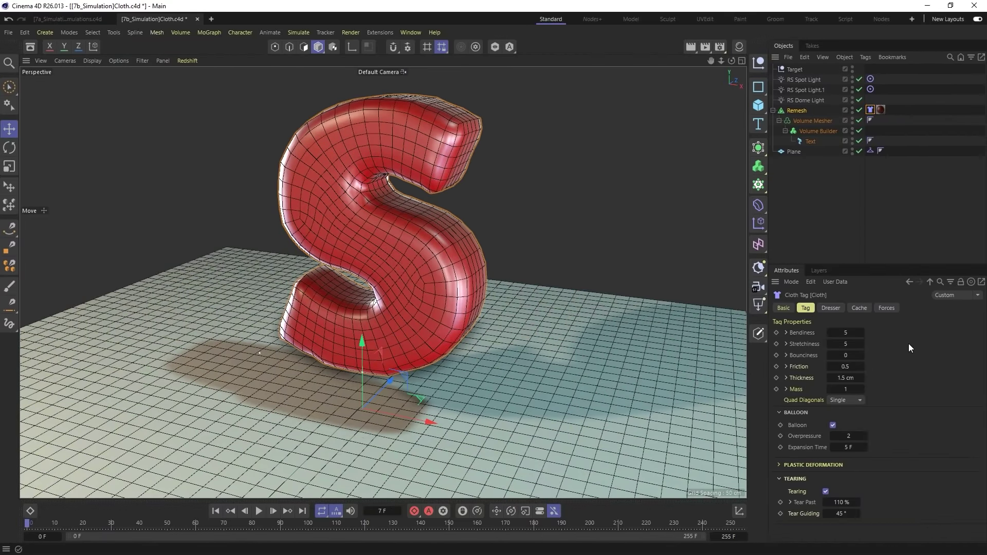
# Step: Set the gravity to 0 in the project's simulation settings
pyautogui.hotkey('ctrl', 'd')
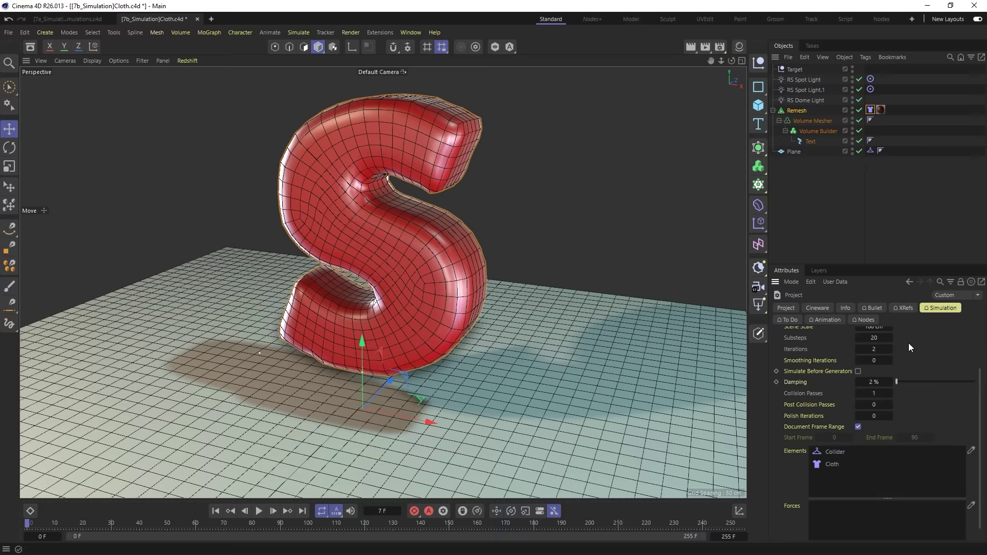
pyautogui.scroll(3, 812, 366)
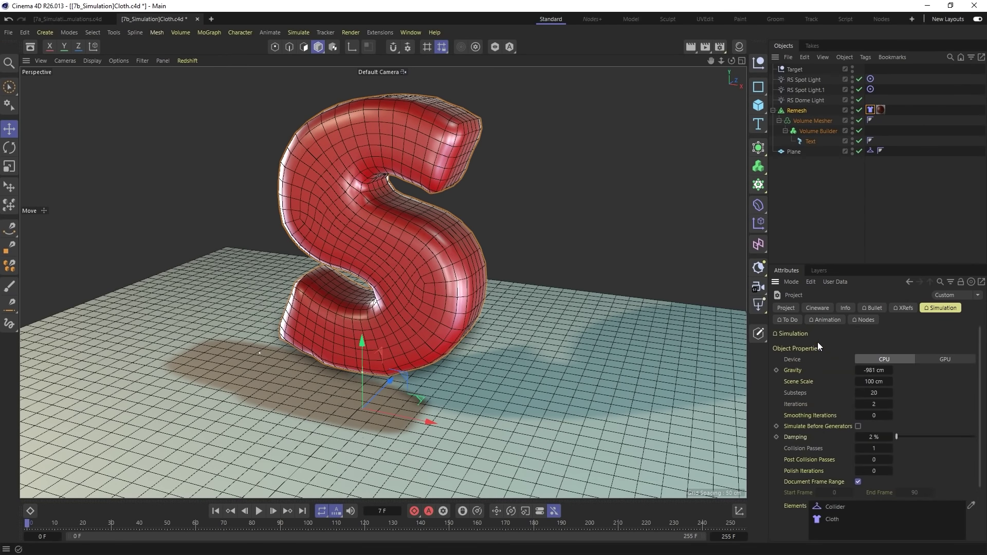
pyautogui.click(874, 309)
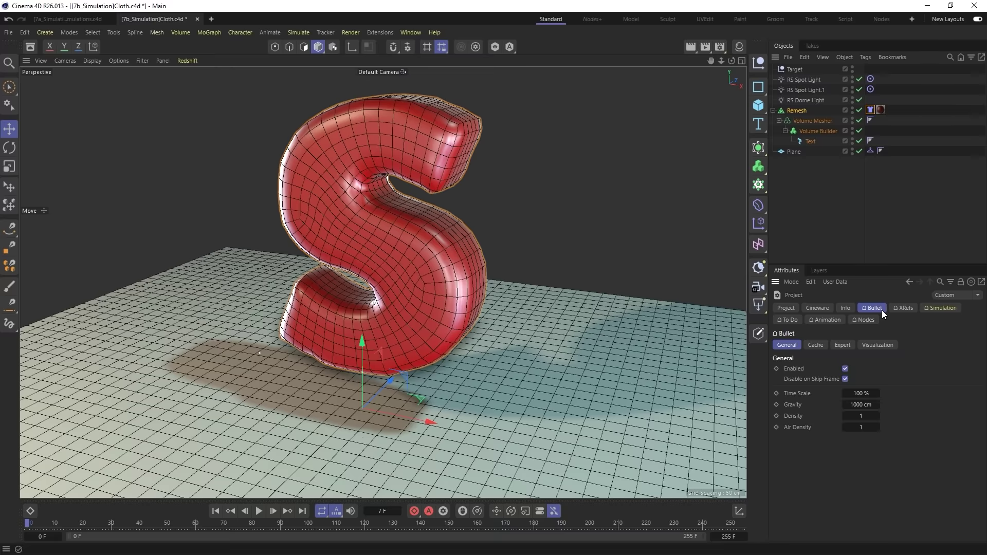
pyautogui.click(947, 311)
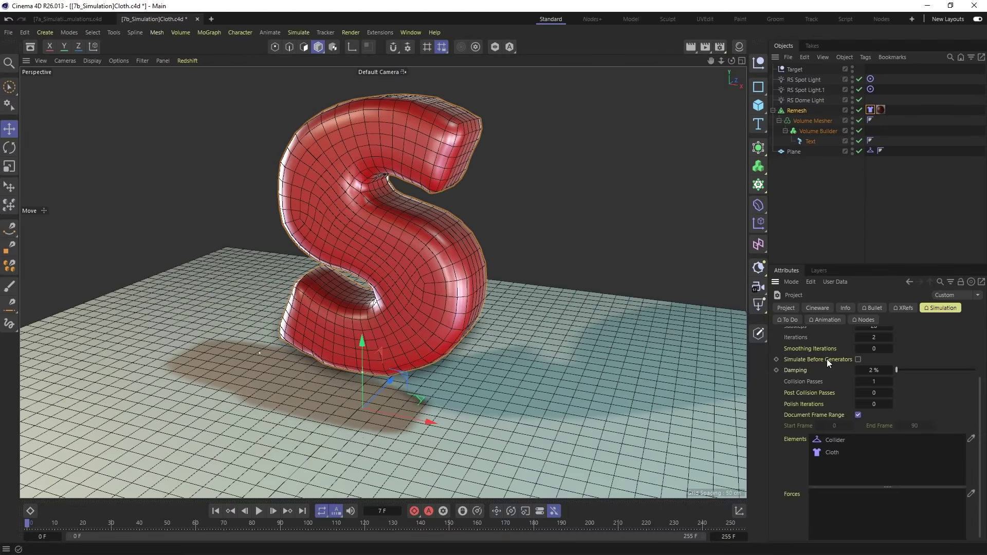
pyautogui.scroll(3, 827, 359)
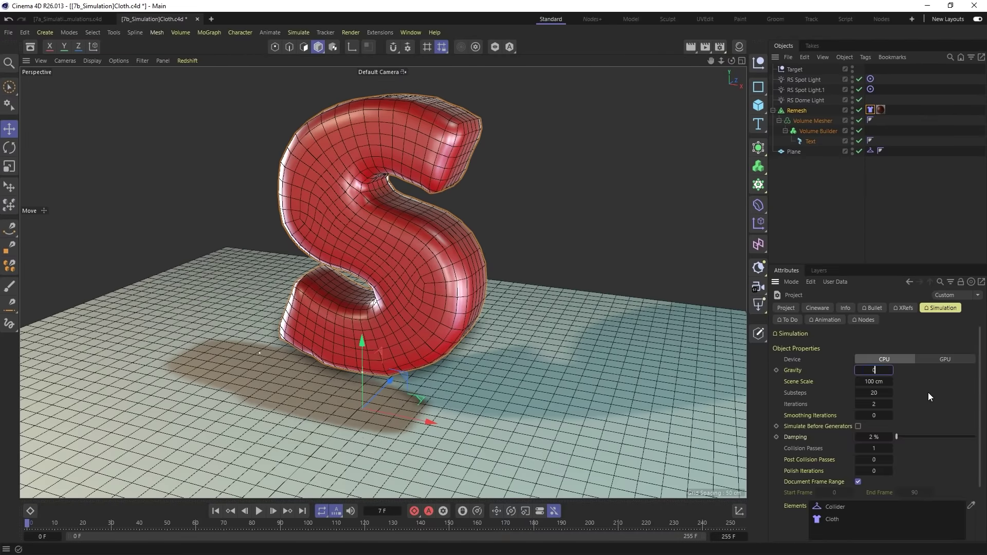
pyautogui.scroll(-3, 928, 393)
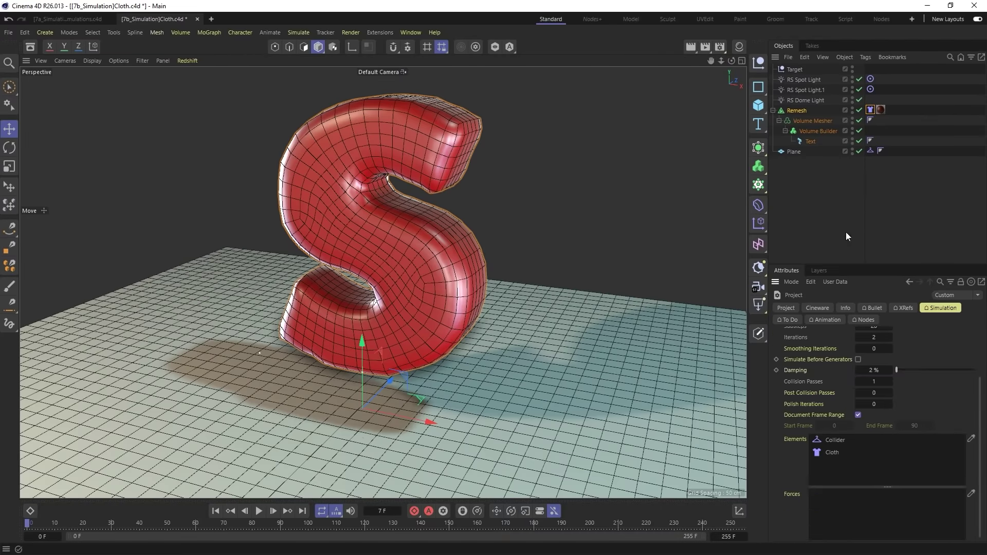
# Step: Disable the Plane, show the Remesh object's cloth tag settings and play the simulation without the floor
pyautogui.click(860, 151)
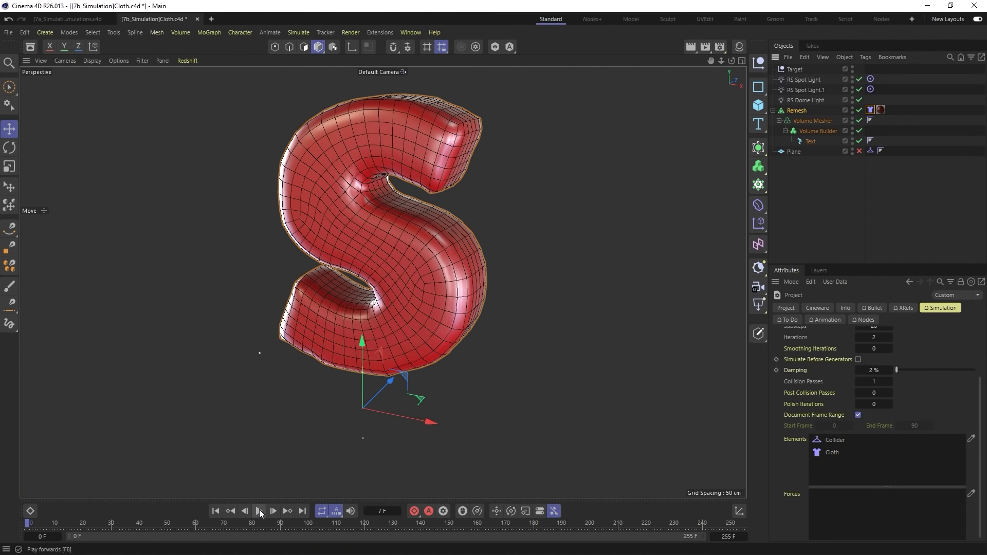
pyautogui.click(870, 109)
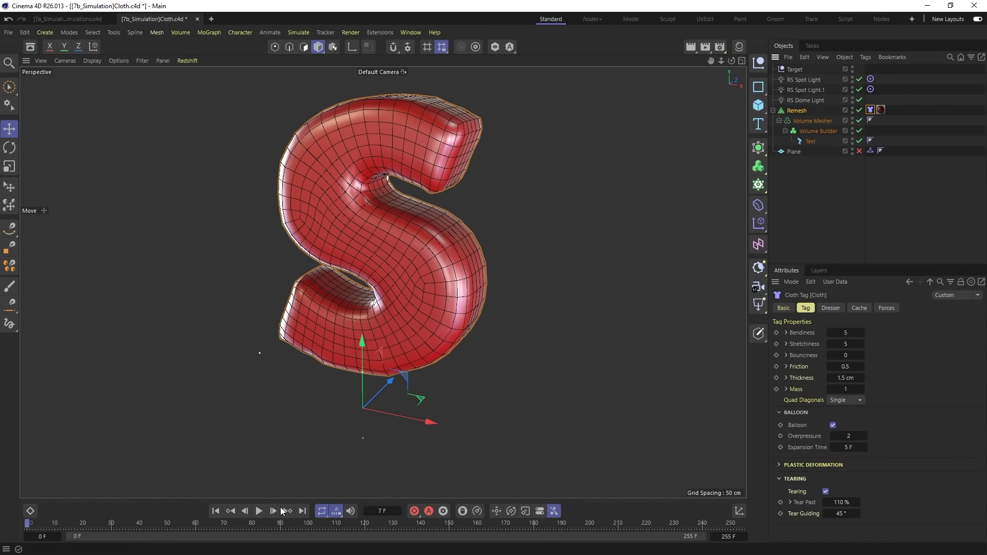
pyautogui.click(258, 511)
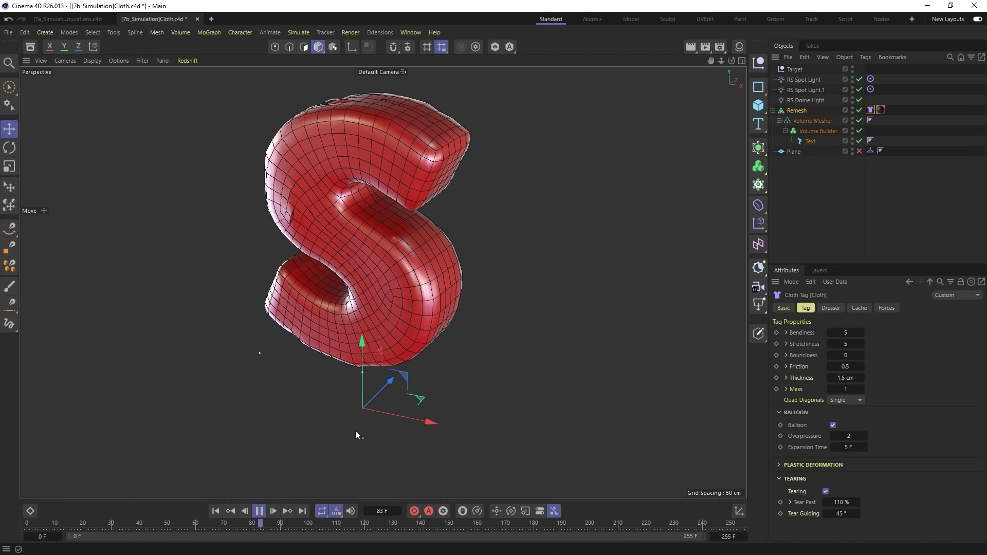
pyautogui.press('F8')
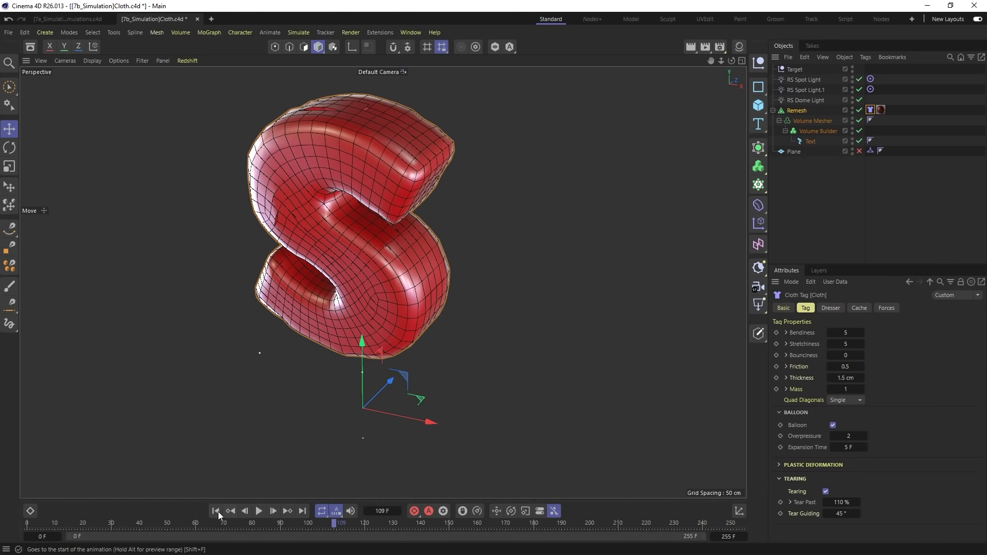
# Step: Set the cloth's balloon overpressure to 5 from the first frame and play the simulation
pyautogui.click(848, 436)
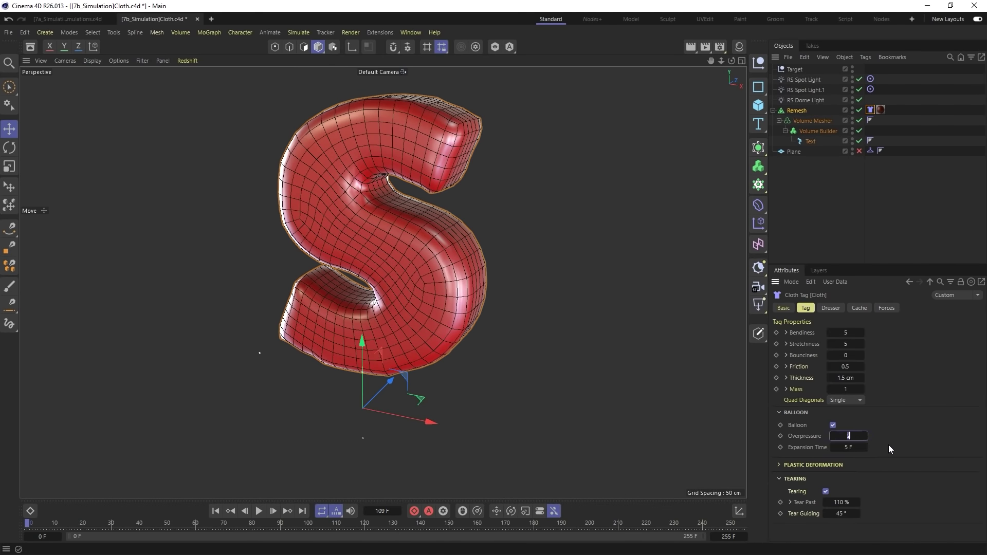
pyautogui.press('Return')
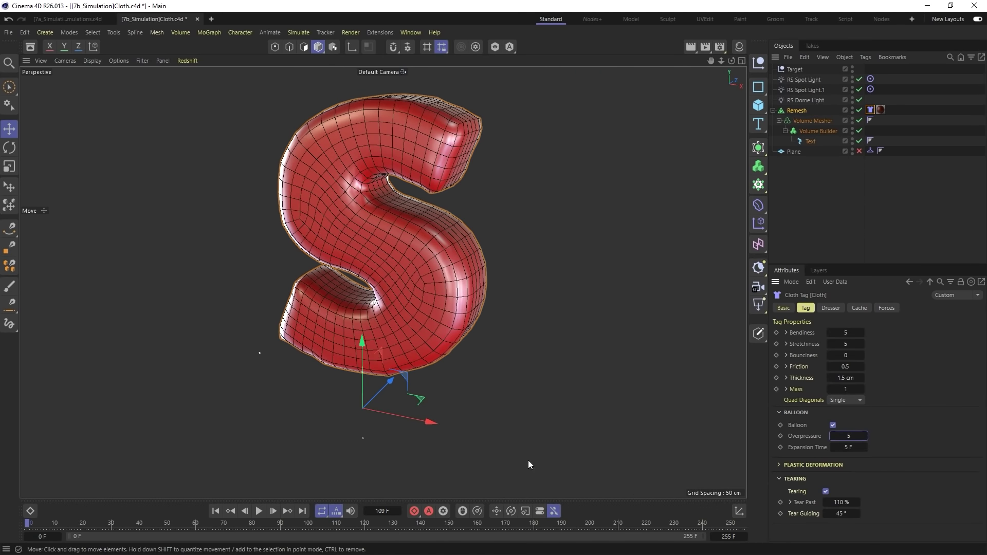
pyautogui.click(259, 511)
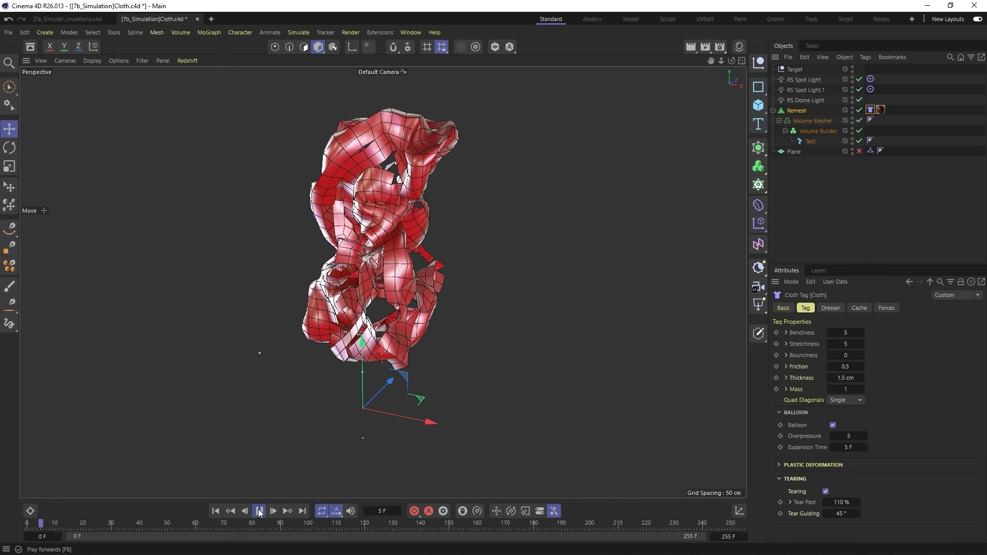
# Step: Step through the first frames of the simulation, examine the bursting letter while playing it, and return to the start
pyautogui.click(216, 511)
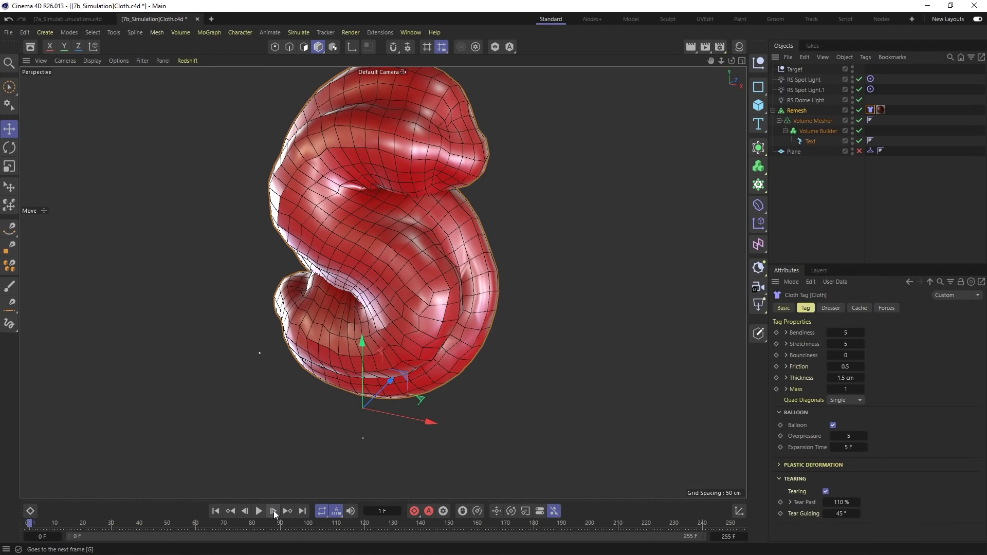
pyautogui.click(274, 511)
pyautogui.keyDown('alt'); pyautogui.moveTo(437, 165); pyautogui.dragTo(405, 165); pyautogui.keyUp('alt')
pyautogui.keyDown('alt'); pyautogui.moveTo(338, 154); pyautogui.dragTo(360, 391); pyautogui.keyUp('alt')
pyautogui.click(258, 511)
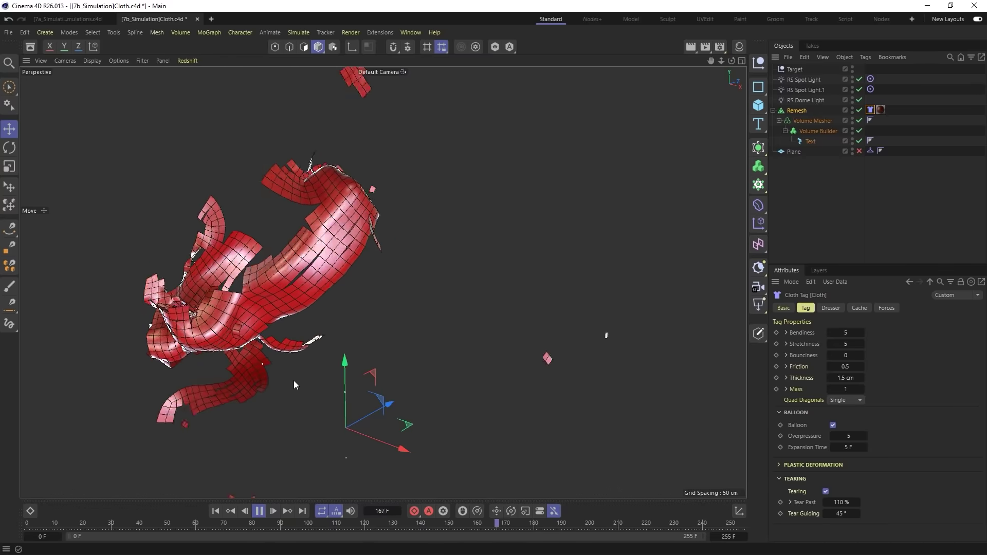
pyautogui.click(258, 511)
pyautogui.click(216, 511)
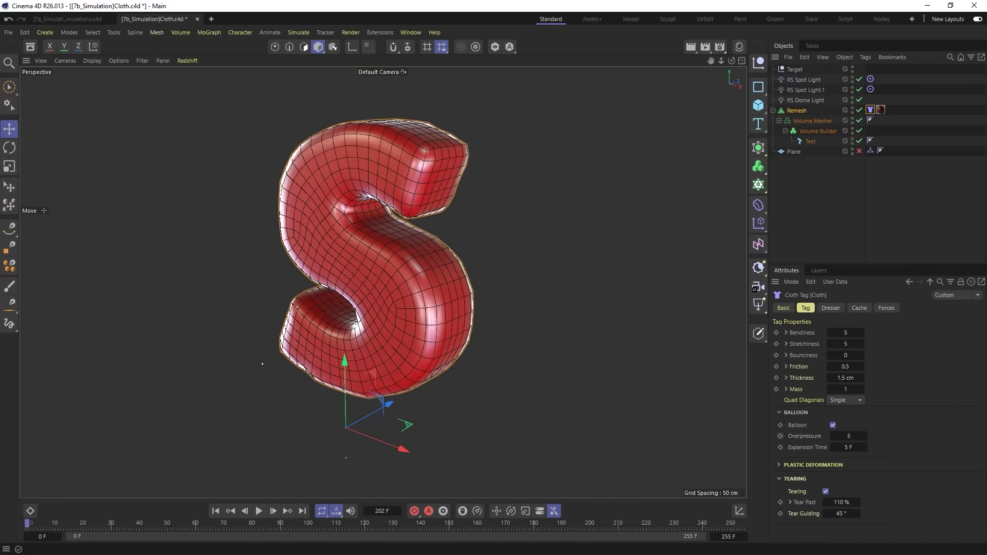
# Step: Set the cloth's Tear Past threshold to 155 %, play the simulation to check the tearing and return to the first frame
pyautogui.click(848, 503)
pyautogui.write('155')
pyautogui.press('Return')
pyautogui.click(259, 512)
pyautogui.click(260, 512)
pyautogui.keyDown('alt'); pyautogui.moveTo(385, 287); pyautogui.dragTo(359, 322); pyautogui.keyUp('alt')
pyautogui.click(260, 512)
pyautogui.click(260, 512)
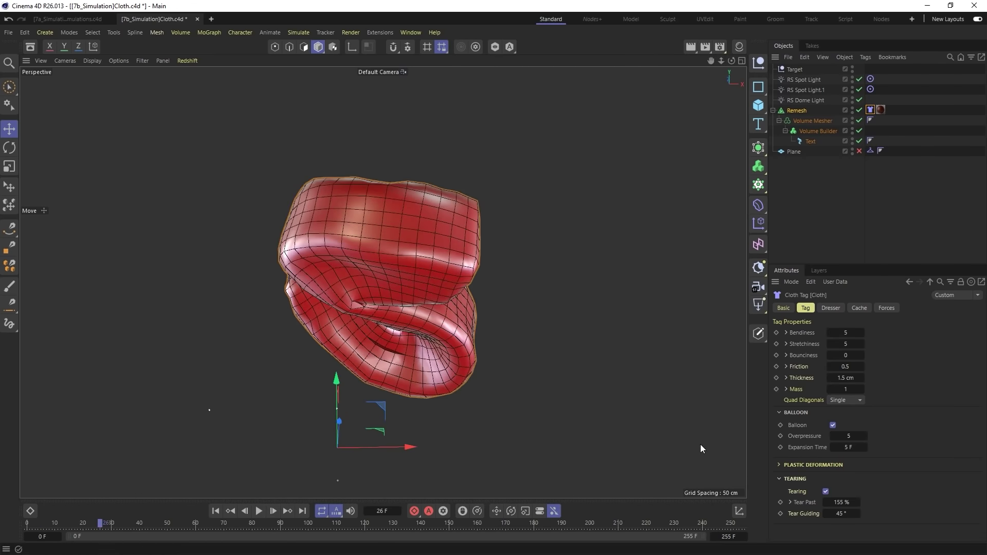
pyautogui.click(216, 511)
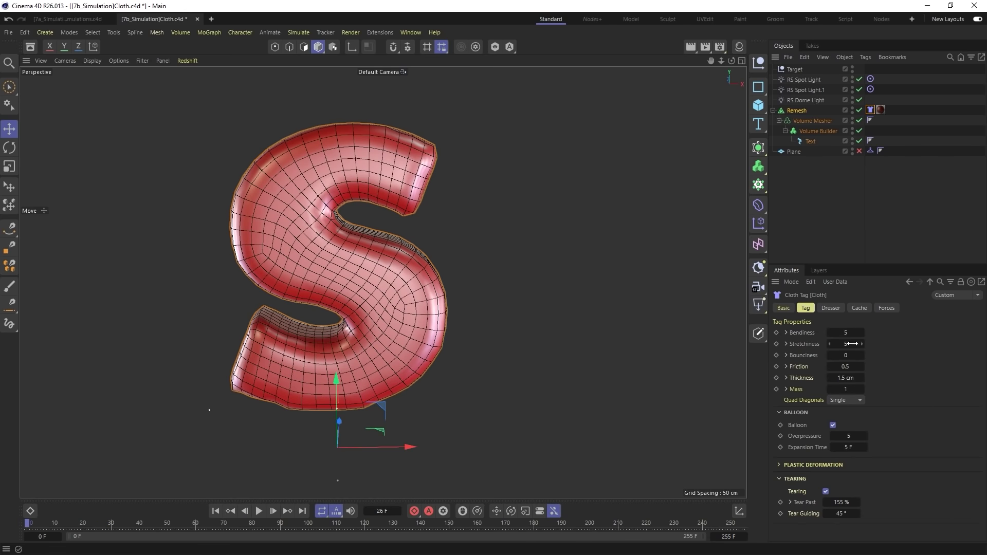
# Step: Enable Bend Deform and Stretch Deform in the cloth's plastic deformation settings
pyautogui.click(794, 465)
pyautogui.click(833, 477)
pyautogui.click(832, 522)
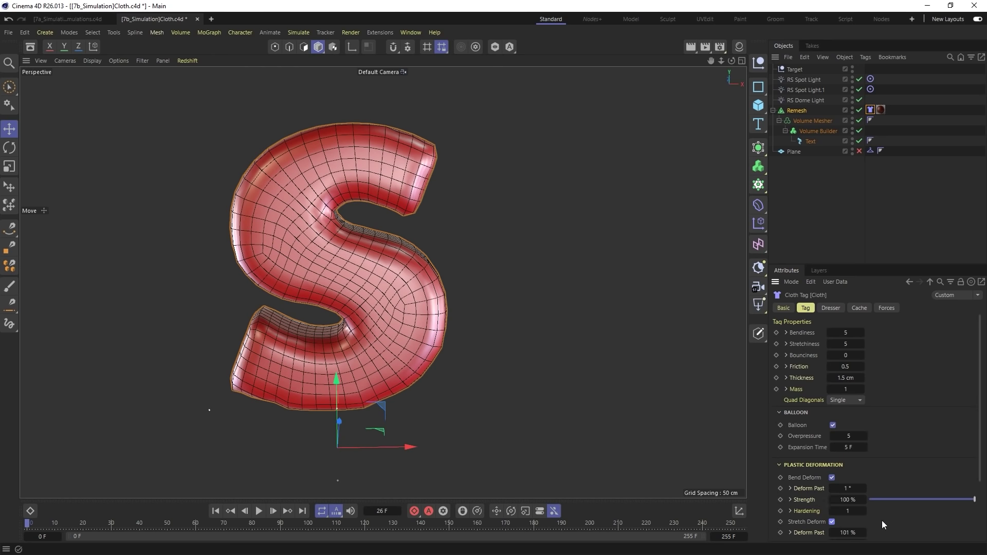
# Step: Set the cloth's bendiness and stretchiness to 15, play the simulation and return to the first frame
pyautogui.moveTo(846, 332); pyautogui.dragTo(867, 344)
pyautogui.click(260, 513)
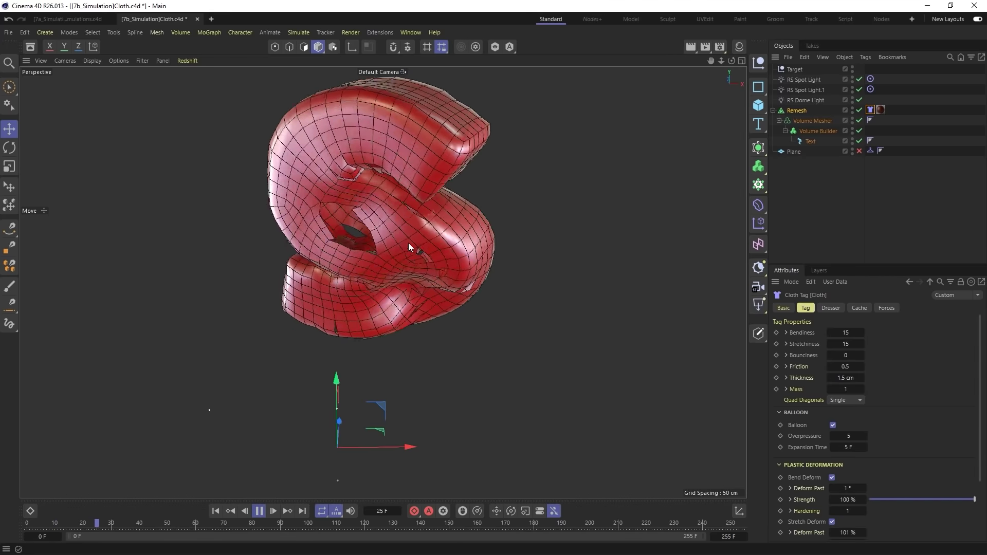
pyautogui.click(258, 513)
pyautogui.click(216, 511)
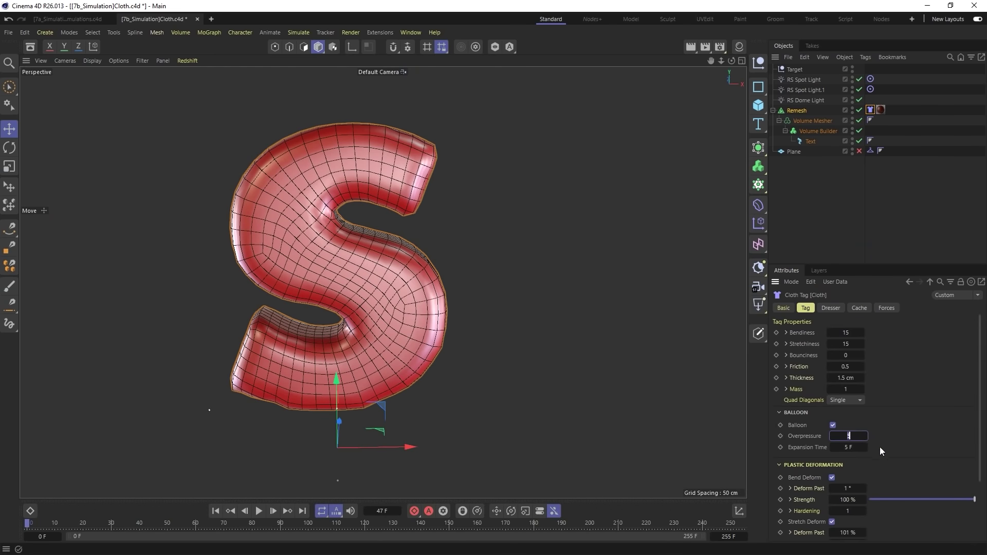
# Step: Set the balloon expansion time to 3 F and play the simulation up to frame 4
pyautogui.press('Tab')
pyautogui.write('3')
pyautogui.press('Return')
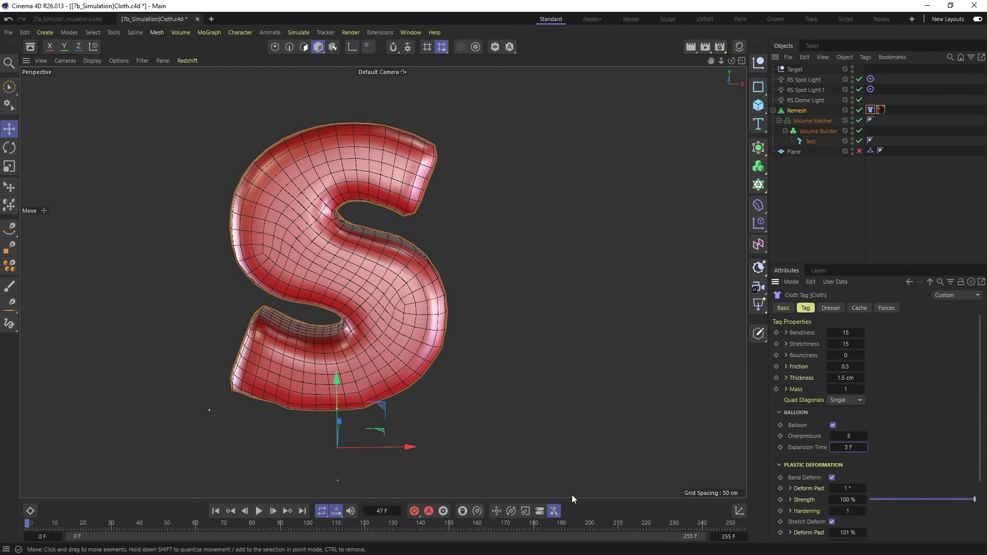
pyautogui.click(259, 511)
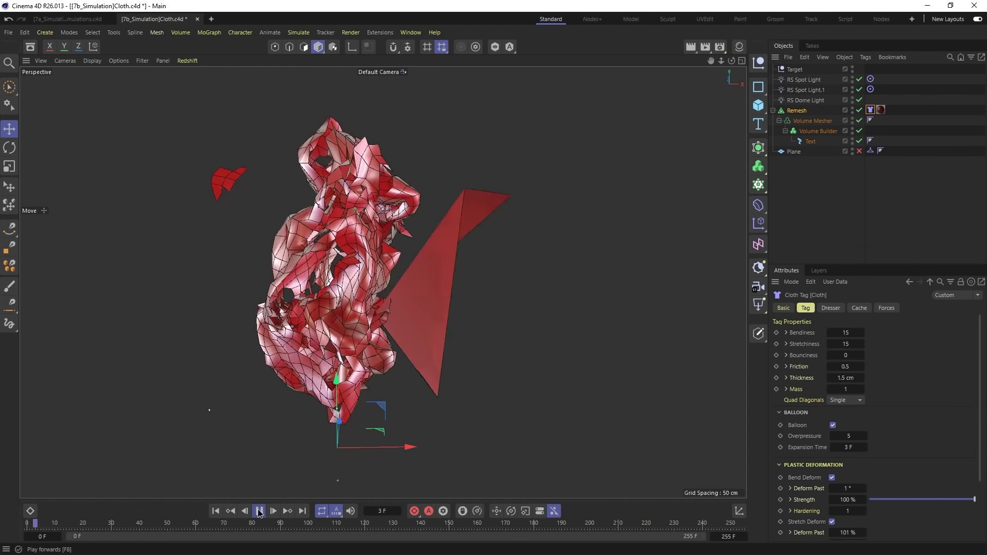
pyautogui.click(259, 511)
# Step: Examine the torn cloth from several angles, review the plastic deformation settings and resume the simulation playback
pyautogui.moveTo(273, 251)
pyautogui.keyDown('alt'); pyautogui.mouseDown()
pyautogui.moveTo(237, 252)
pyautogui.moveTo(265, 248)
pyautogui.mouseUp(); pyautogui.keyUp('alt')
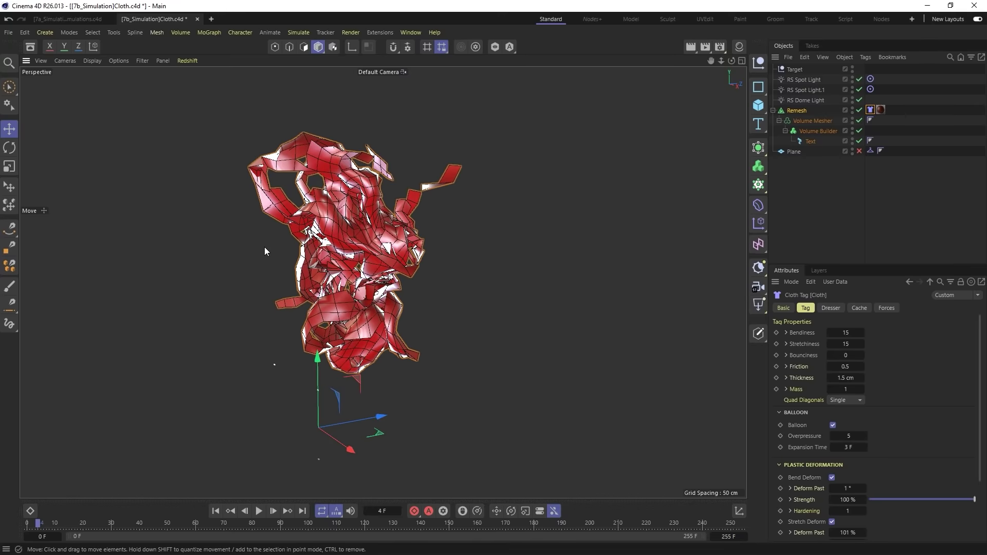
pyautogui.keyDown('alt'); pyautogui.moveTo(263, 246); pyautogui.dragTo(383, 263); pyautogui.keyUp('alt')
pyautogui.scroll(-3, 810, 492)
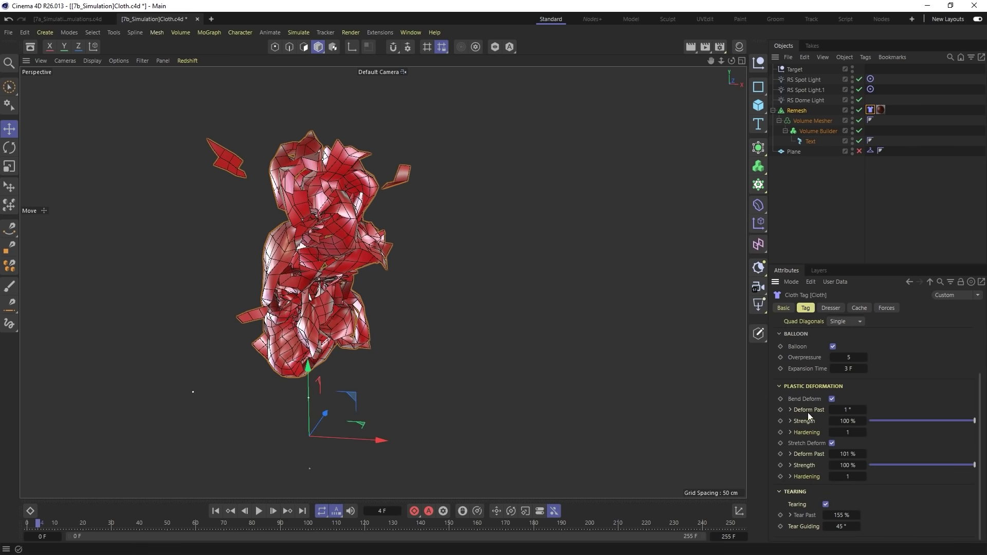
pyautogui.click(259, 512)
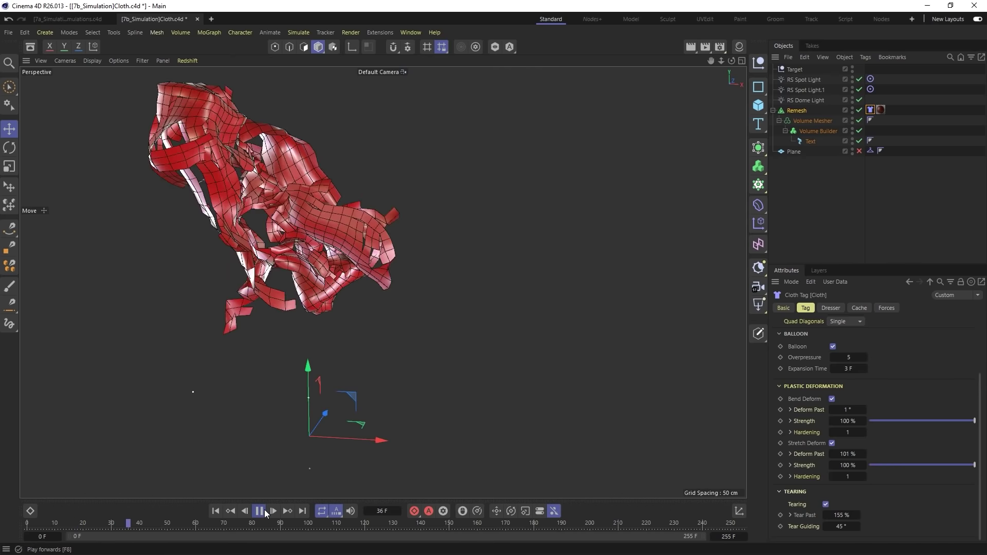
# Step: Pause the simulation at frame 46 to check the tears, play on to frame 92 and return to the first frame
pyautogui.click(265, 511)
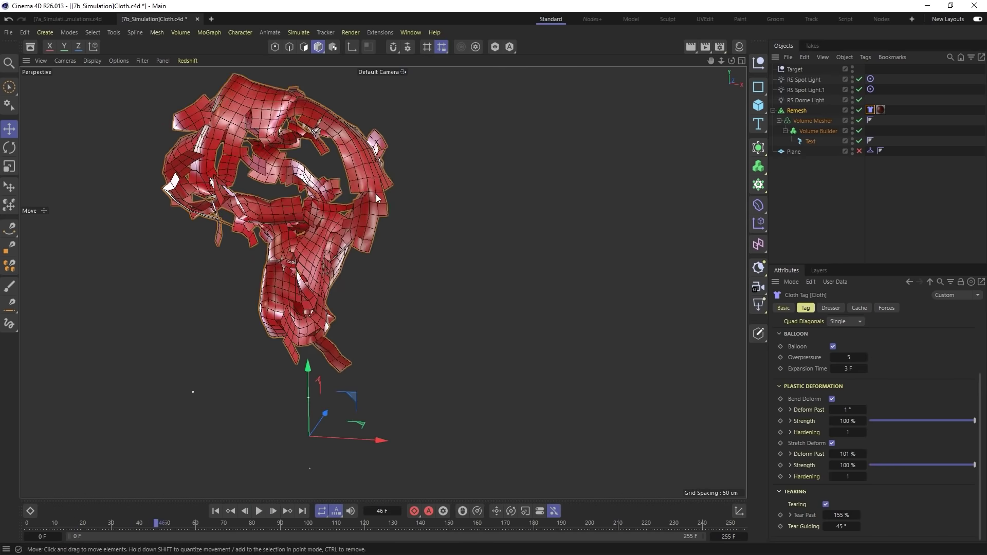
pyautogui.keyDown('alt'); pyautogui.moveTo(376, 197); pyautogui.dragTo(296, 202); pyautogui.keyUp('alt')
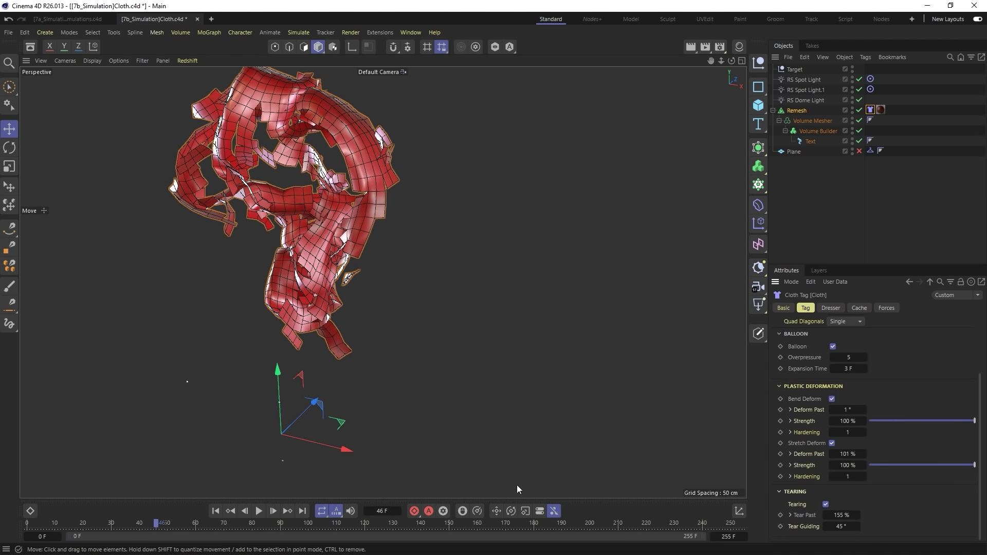
pyautogui.click(259, 511)
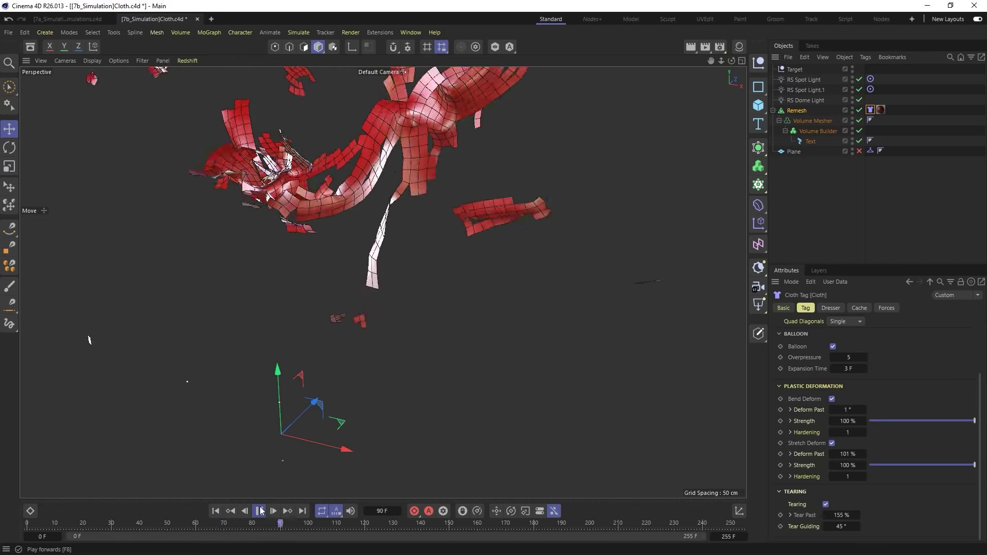
pyautogui.click(260, 511)
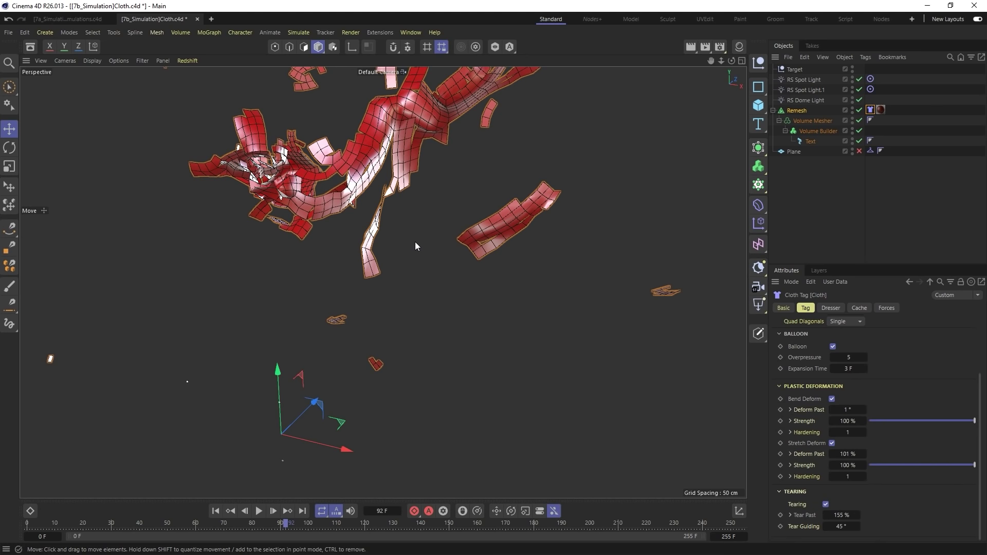
pyautogui.click(215, 511)
# Step: Set the balloon expansion time to 15 F and the Tear Past value to 102 %
pyautogui.click(848, 515)
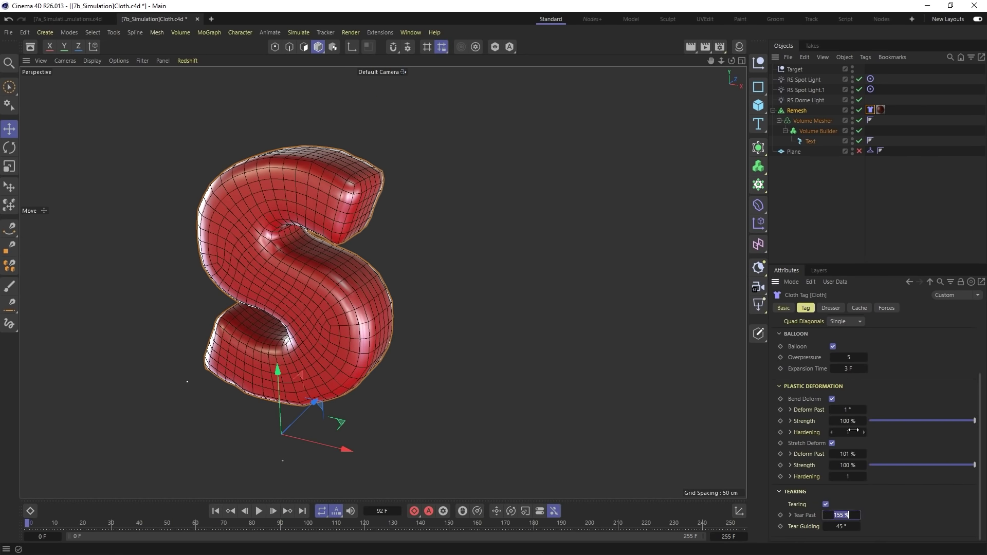
pyautogui.click(848, 367)
pyautogui.click(856, 515)
pyautogui.write('102')
pyautogui.press('Return')
# Step: Play the simulation up to frame 13 and examine the tears in the letter from several angles
pyautogui.click(260, 511)
pyautogui.click(259, 511)
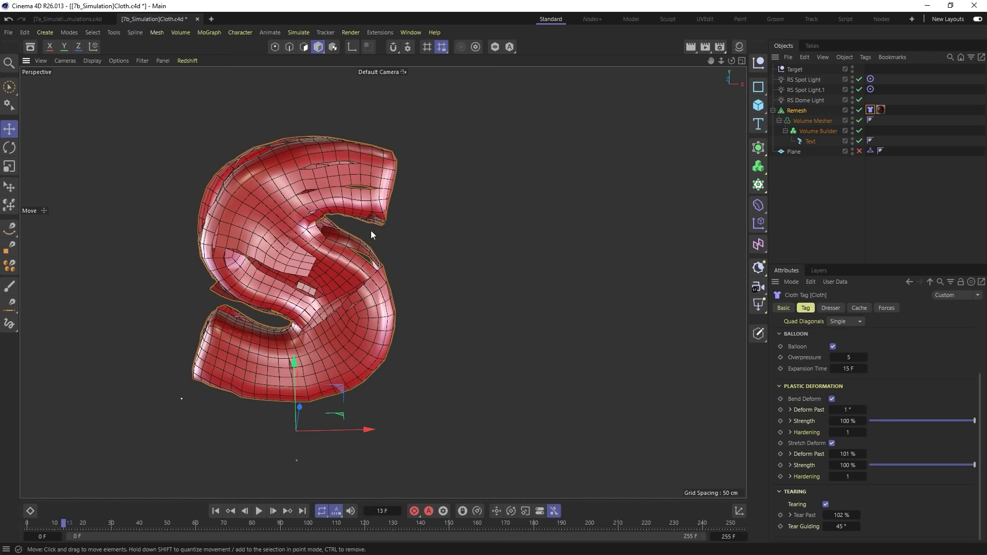
pyautogui.moveTo(372, 235)
pyautogui.keyDown('alt'); pyautogui.mouseDown()
pyautogui.moveTo(525, 258)
pyautogui.moveTo(370, 229)
pyautogui.mouseUp(); pyautogui.keyUp('alt')
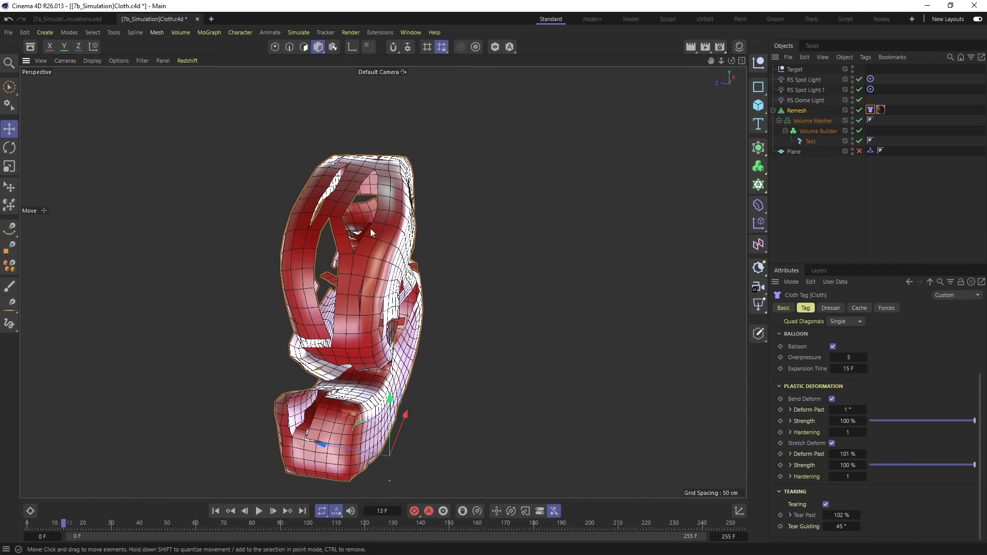
pyautogui.keyDown('alt'); pyautogui.moveTo(347, 344); pyautogui.dragTo(316, 351); pyautogui.keyUp('alt')
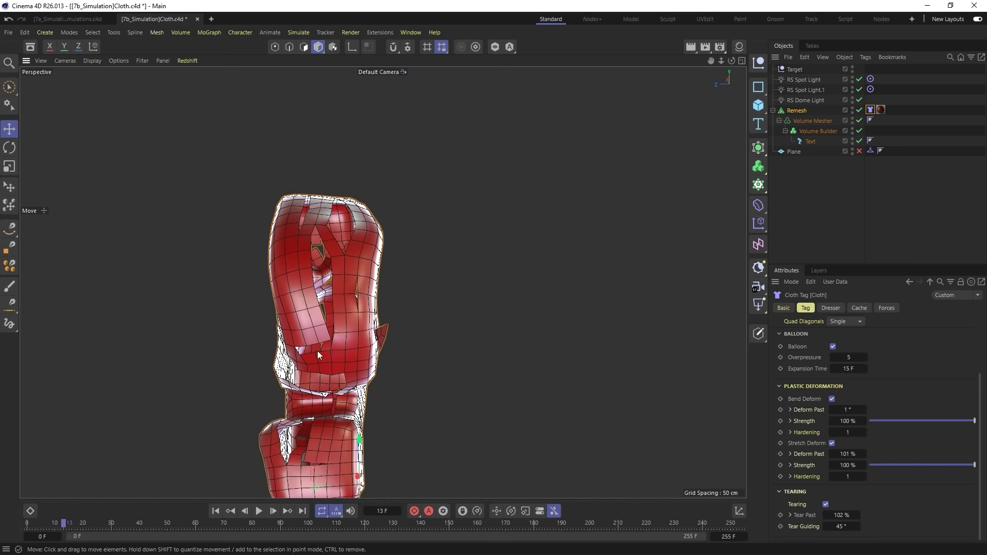
pyautogui.keyDown('alt'); pyautogui.moveTo(329, 249); pyautogui.dragTo(260, 269); pyautogui.keyUp('alt')
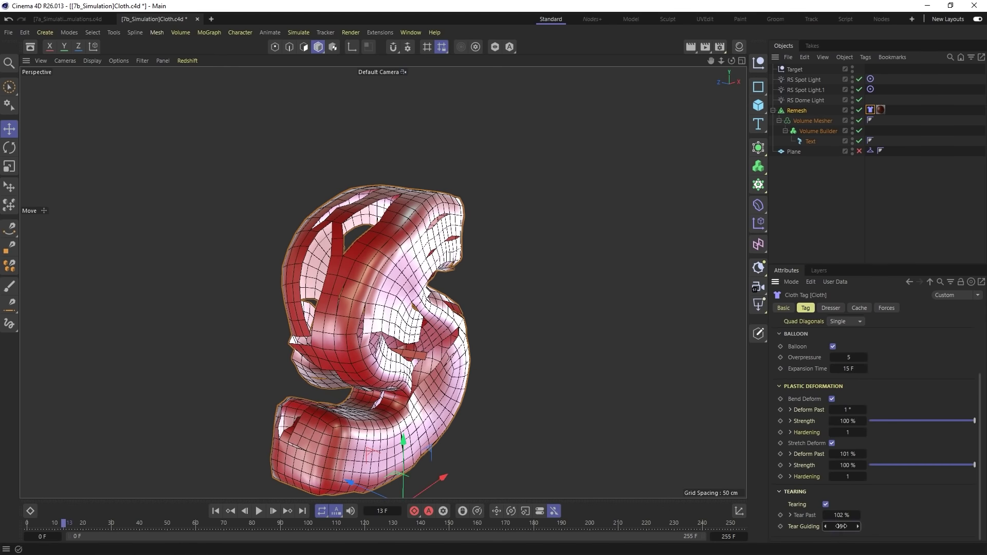
# Step: Set Tear Guiding to 0°, replay the simulation from the start up to frame 7 and inspect the tear from the side
pyautogui.write('0')
pyautogui.press('Return')
pyautogui.click(215, 511)
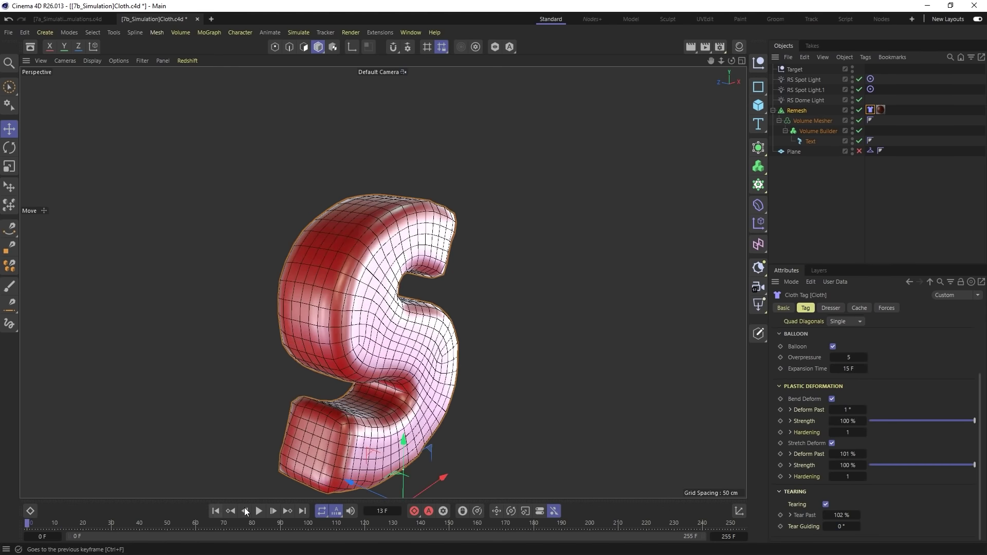
pyautogui.click(258, 511)
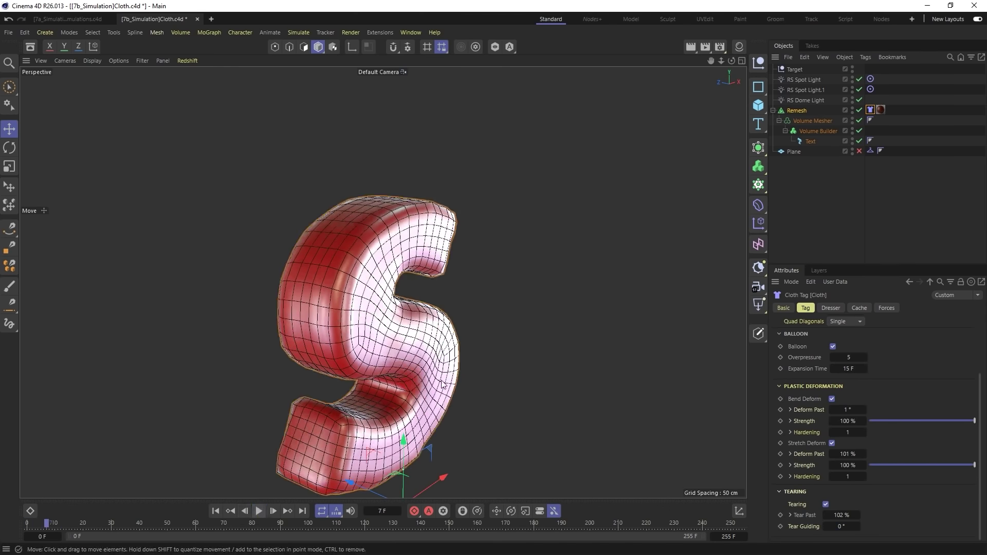
pyautogui.keyDown('alt'); pyautogui.moveTo(288, 334); pyautogui.dragTo(486, 380); pyautogui.keyUp('alt')
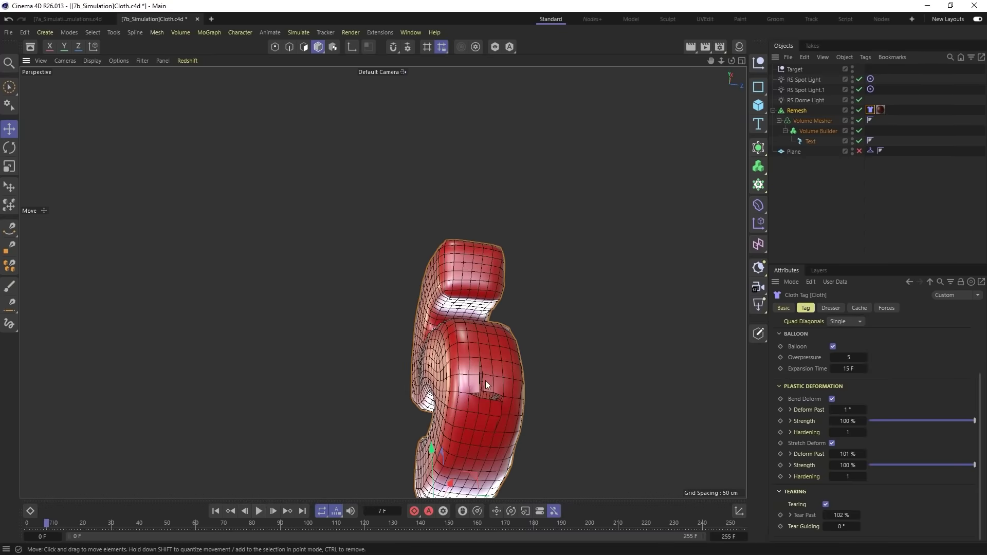
pyautogui.hotkey('ctrl', 'shift', 'z')
pyautogui.hotkey('ctrl', 'shift', 'z')
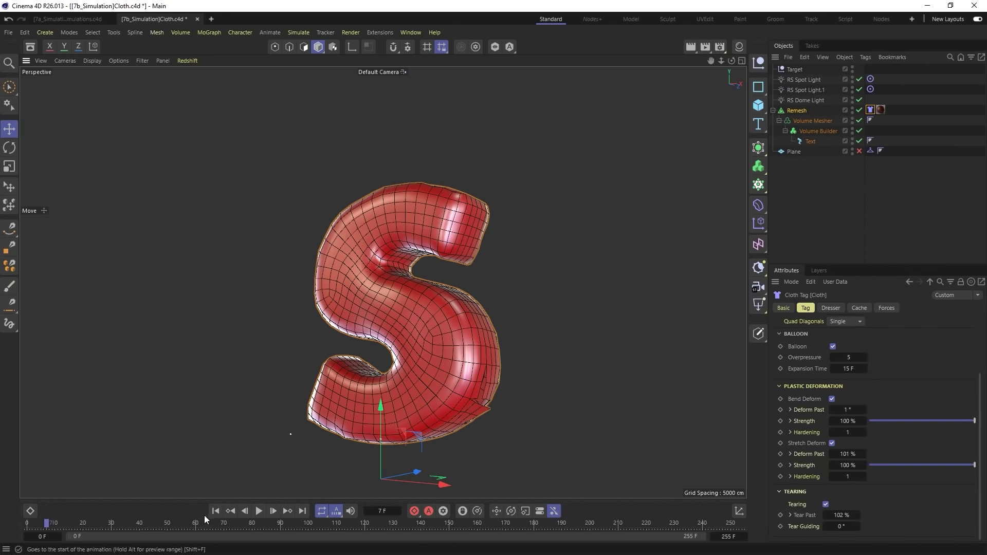
# Step: Return to the first frame, set the balloon expansion time to 10 F and play the simulation up to frame 5
pyautogui.click(215, 512)
pyautogui.click(848, 369)
pyautogui.write('10')
pyautogui.press('Return')
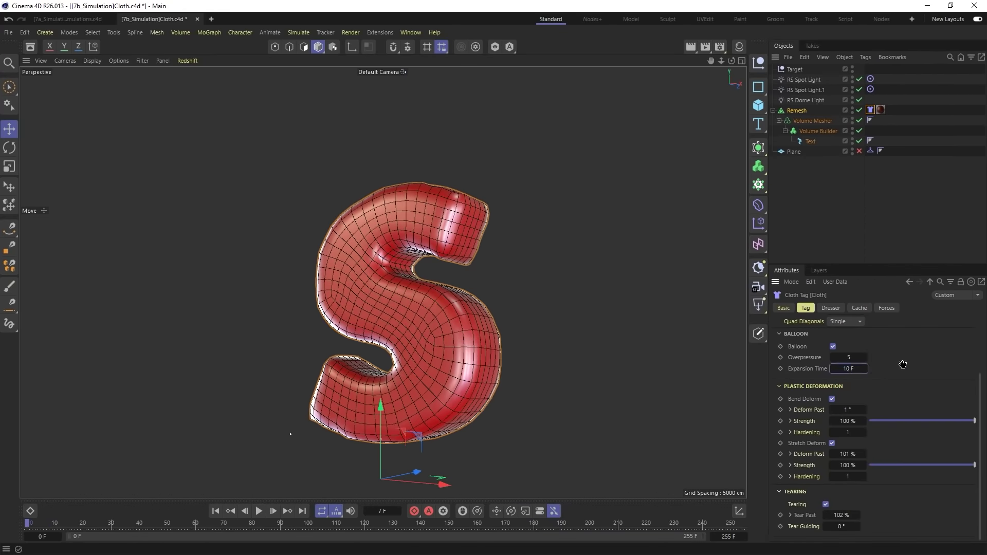
pyautogui.click(259, 511)
pyautogui.click(259, 511)
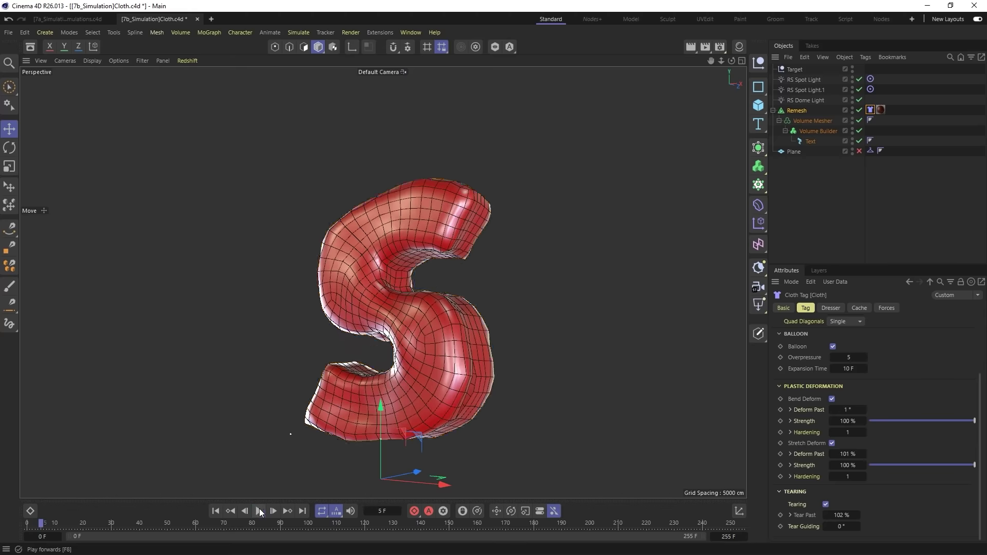
# Step: Return to the first frame, set the balloon expansion time to 5 F and play the simulation up to frame 4
pyautogui.click(215, 511)
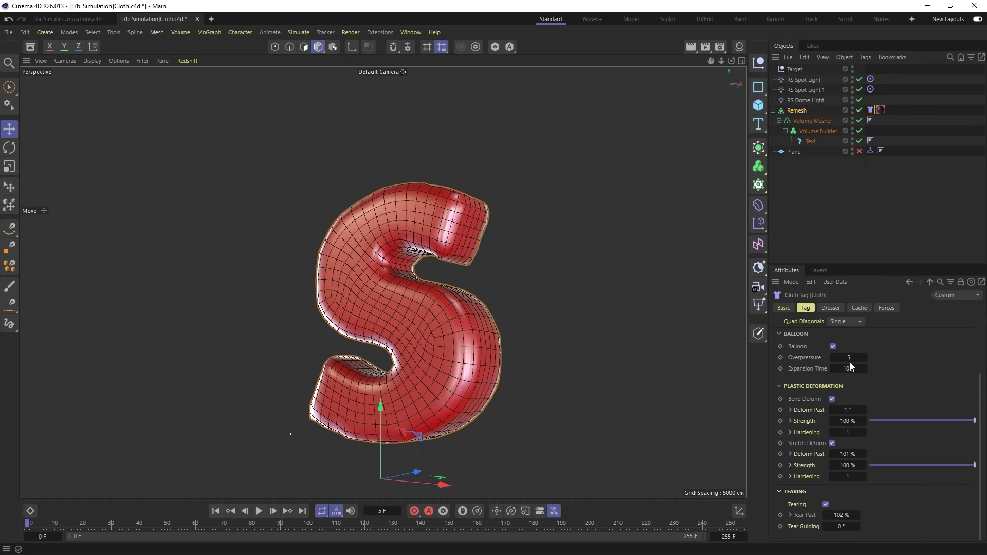
pyautogui.click(849, 369)
pyautogui.write('5')
pyautogui.press('Return')
pyautogui.click(259, 511)
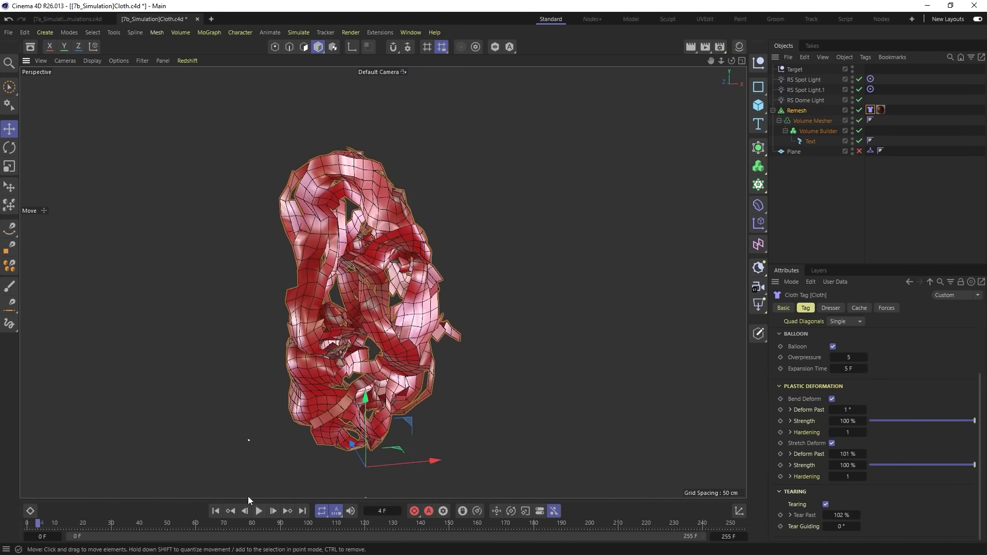
# Step: Step the simulation from the start to frame 2, examine the tear pattern from several angles and return to the first frame
pyautogui.click(273, 511)
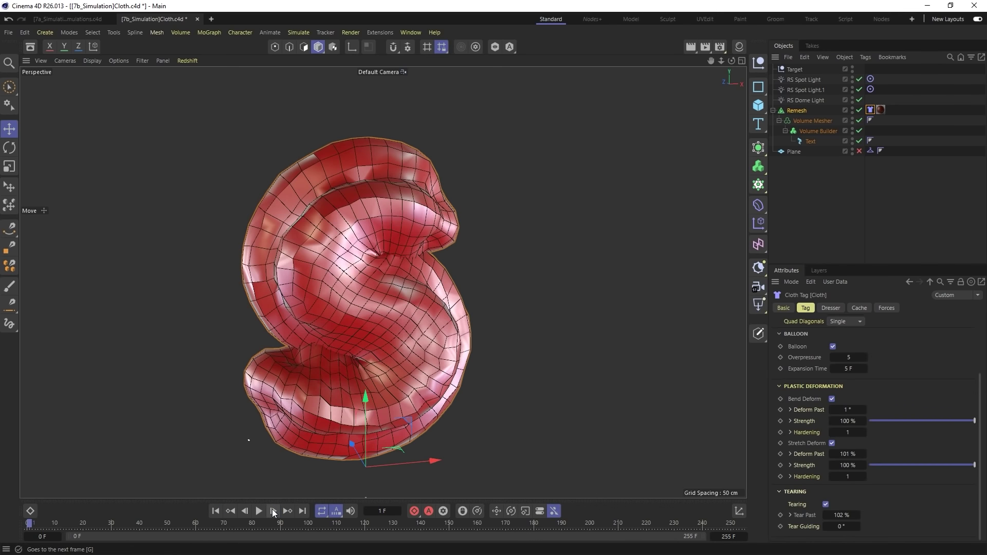
pyautogui.click(273, 512)
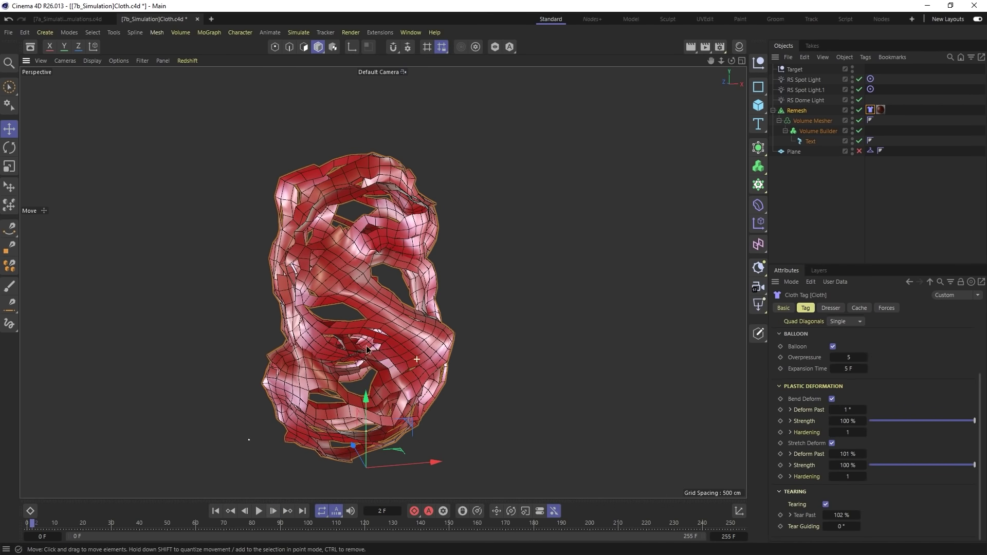
pyautogui.keyDown('alt'); pyautogui.moveTo(290, 353); pyautogui.dragTo(238, 340); pyautogui.keyUp('alt')
pyautogui.keyDown('alt'); pyautogui.moveTo(524, 342); pyautogui.dragTo(449, 344); pyautogui.keyUp('alt')
pyautogui.keyDown('alt'); pyautogui.moveTo(572, 358); pyautogui.dragTo(483, 230); pyautogui.keyUp('alt')
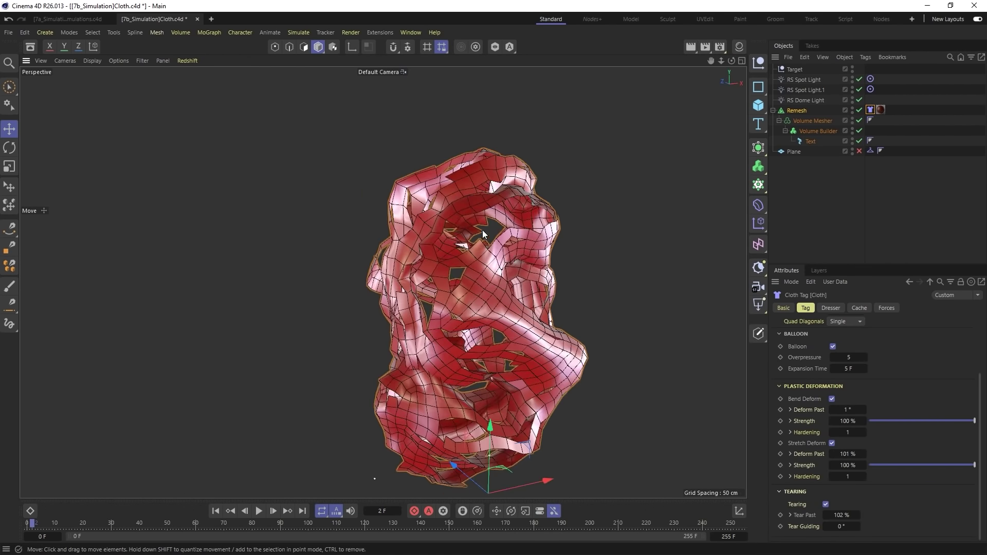
pyautogui.hotkey('shift', 'f')
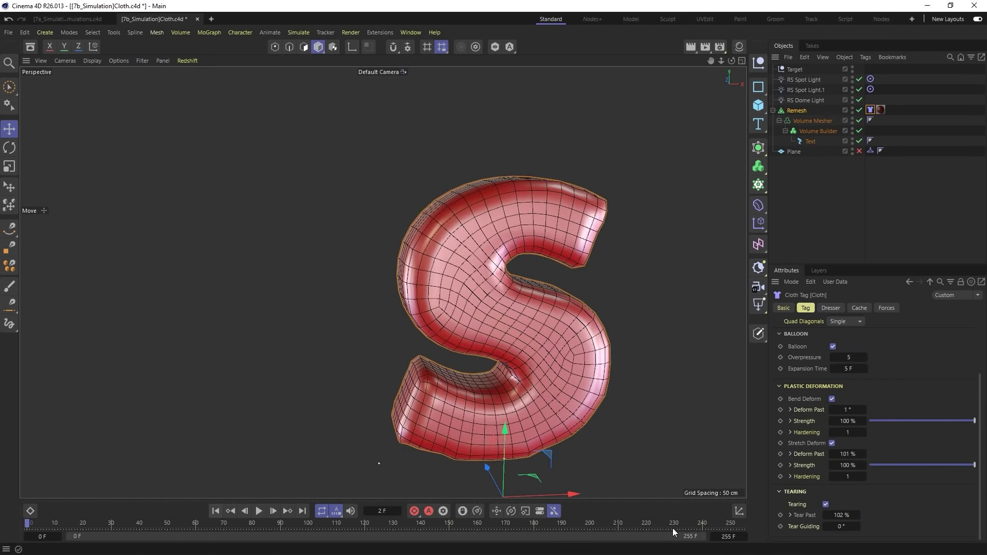
# Step: Set Tear Guiding to 90° and step the simulation forward to frame 2
pyautogui.click(835, 527)
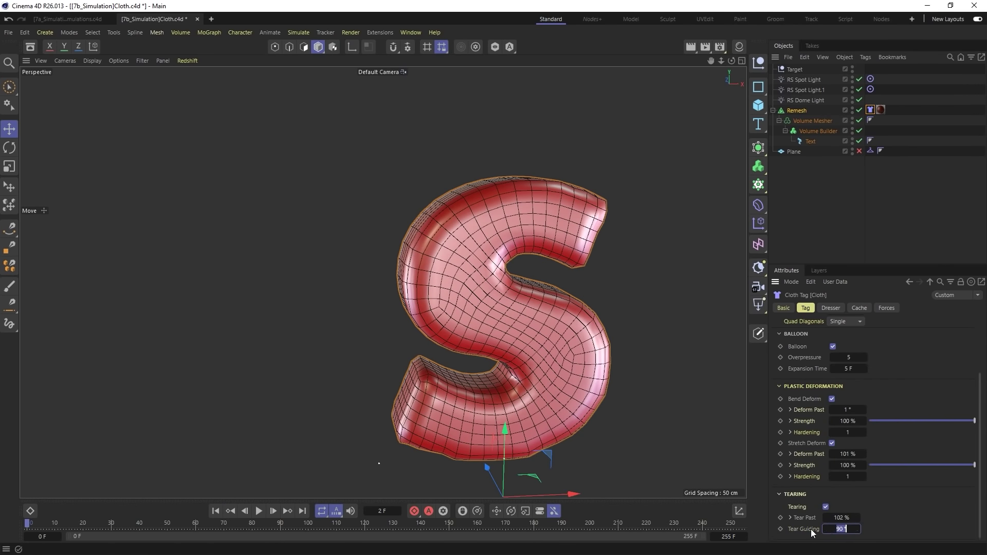
pyautogui.press('Return')
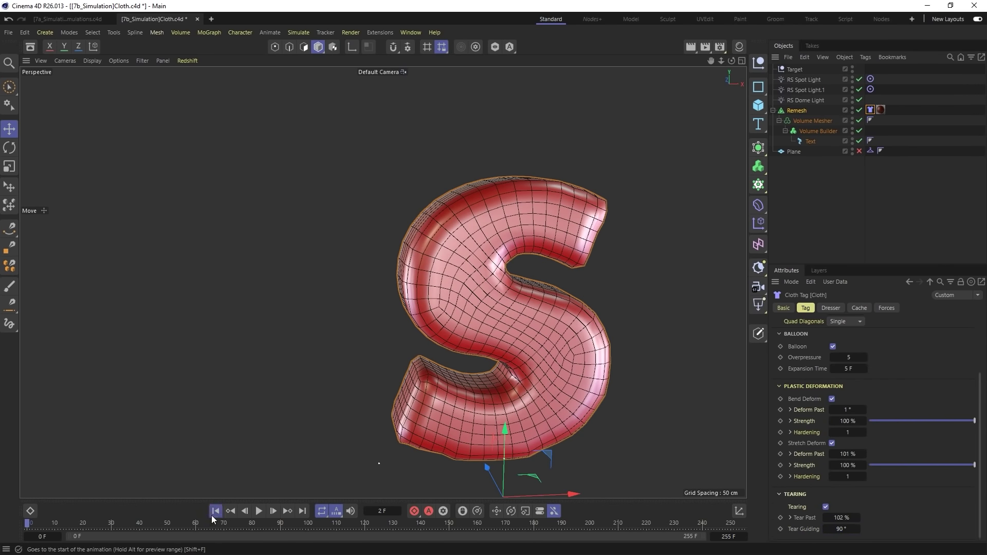
pyautogui.click(272, 513)
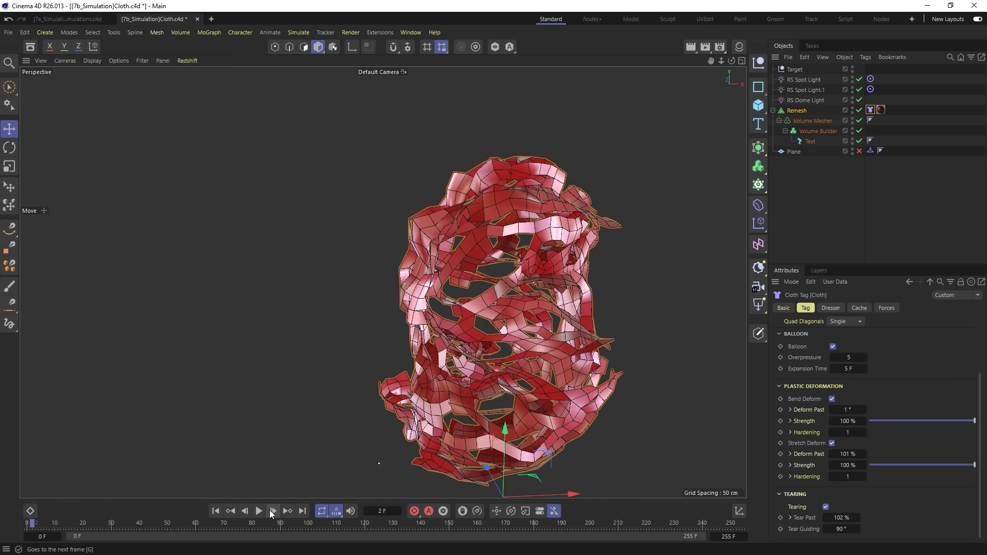
# Step: Examine the torn cloth from several angles, play the simulation on to frame 7 and return to the first frame
pyautogui.keyDown('alt'); pyautogui.moveTo(576, 340); pyautogui.dragTo(435, 320); pyautogui.keyUp('alt')
pyautogui.keyDown('alt'); pyautogui.moveTo(597, 373); pyautogui.dragTo(452, 296, button='middle'); pyautogui.keyUp('alt')
pyautogui.keyDown('alt'); pyautogui.moveTo(453, 296); pyautogui.dragTo(519, 316); pyautogui.keyUp('alt')
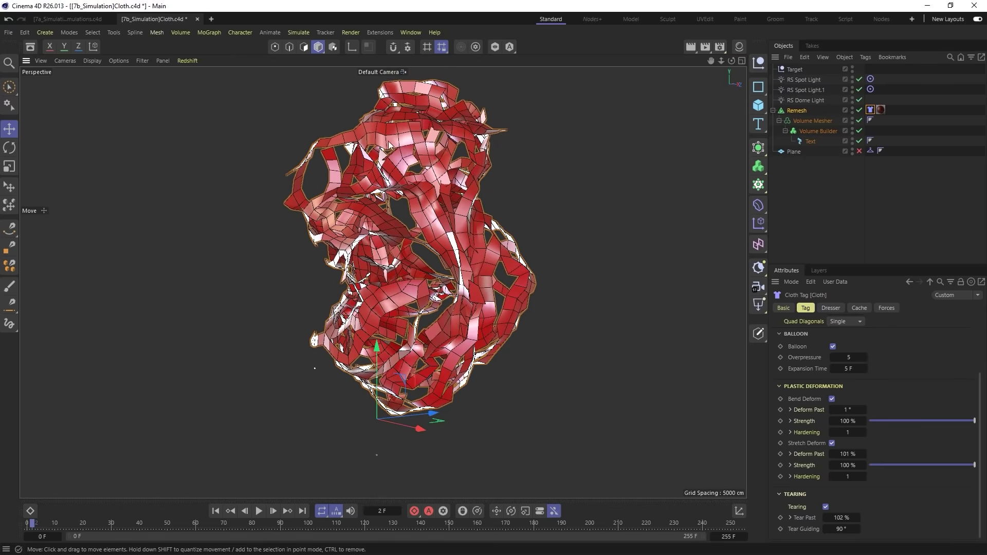
pyautogui.keyDown('alt'); pyautogui.moveTo(387, 259); pyautogui.dragTo(526, 203); pyautogui.keyUp('alt')
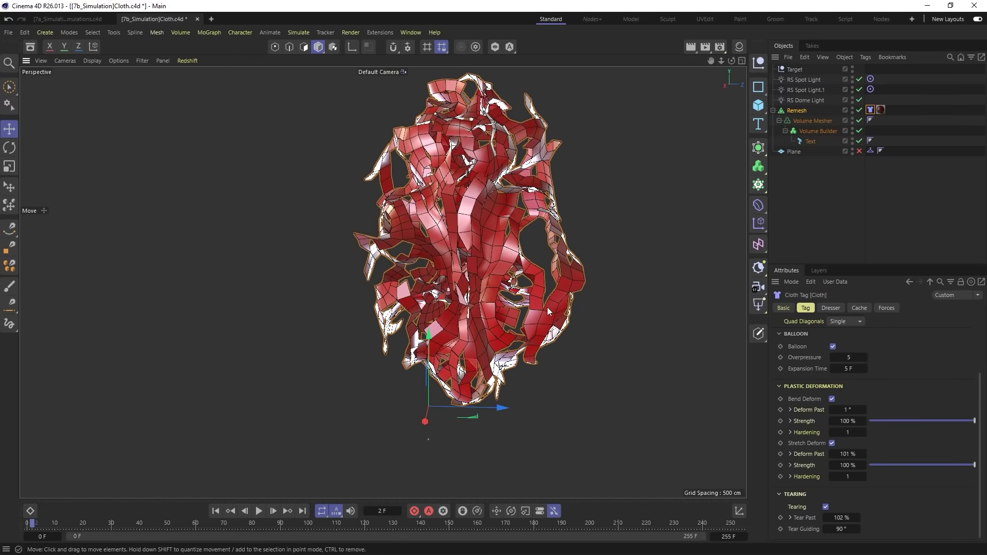
pyautogui.keyDown('alt'); pyautogui.moveTo(548, 307); pyautogui.dragTo(417, 314); pyautogui.keyUp('alt')
pyautogui.scroll(-2, 452, 309)
pyautogui.click(257, 514)
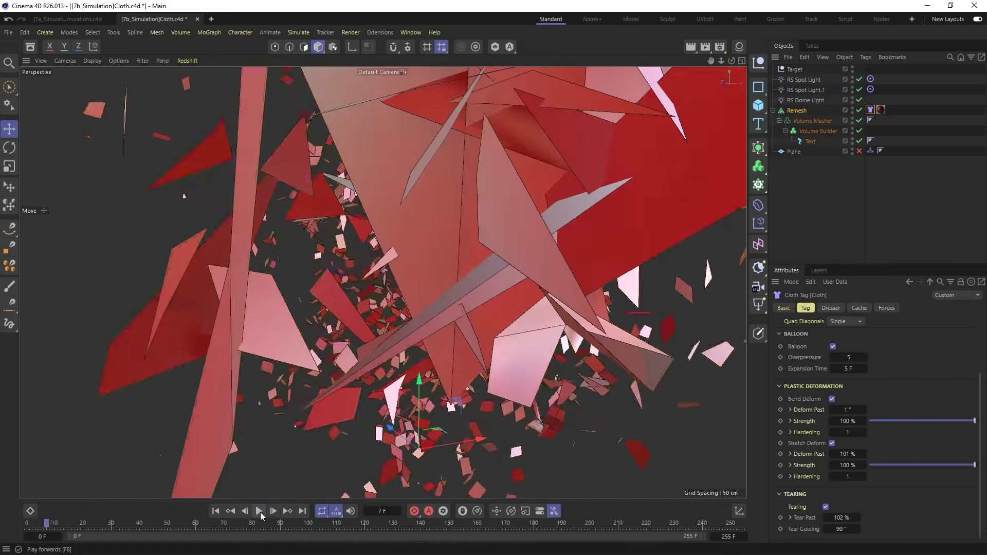
pyautogui.click(259, 511)
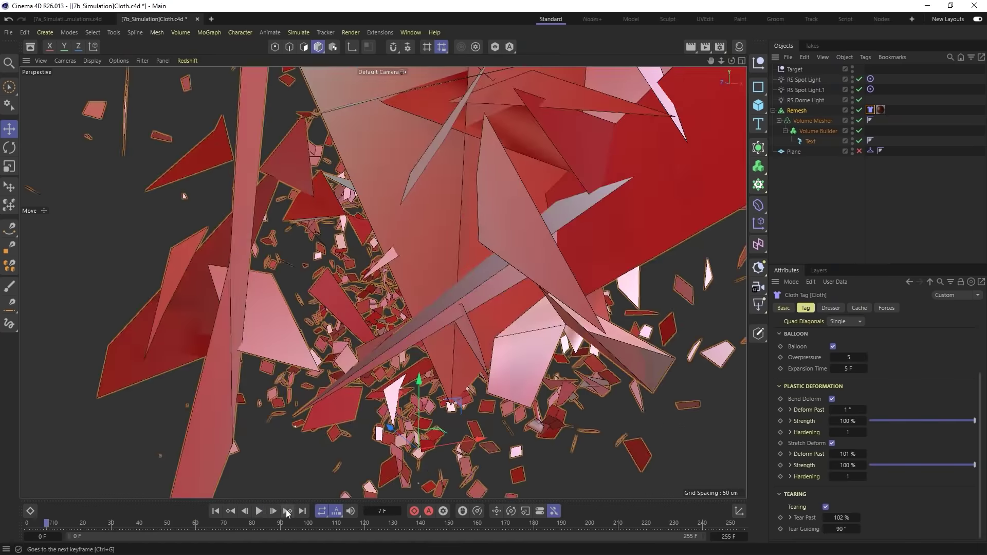
pyautogui.click(216, 511)
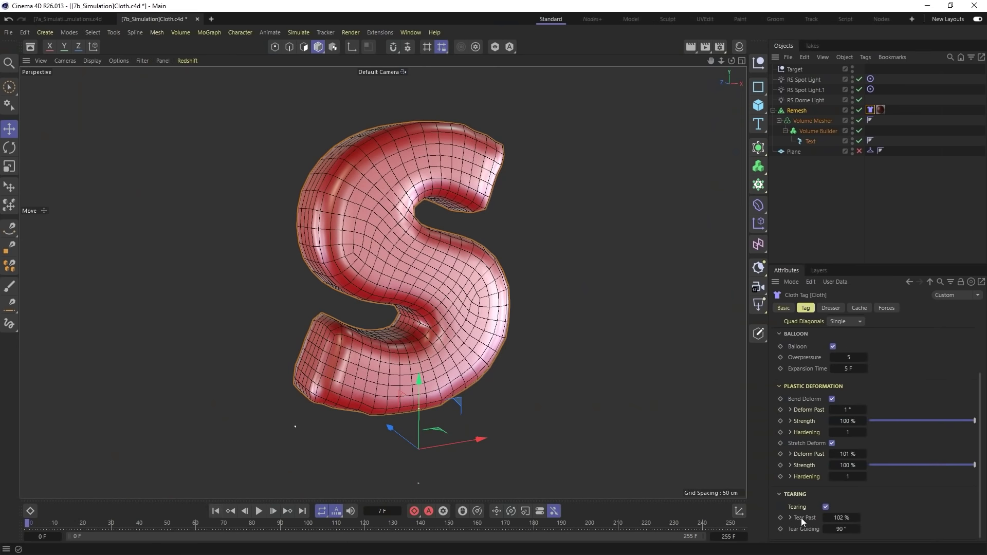
# Step: Set Tear Past to 120 %, play the simulation up to frame 11 and inspect the scattered fragments
pyautogui.write('120')
pyautogui.press('Return')
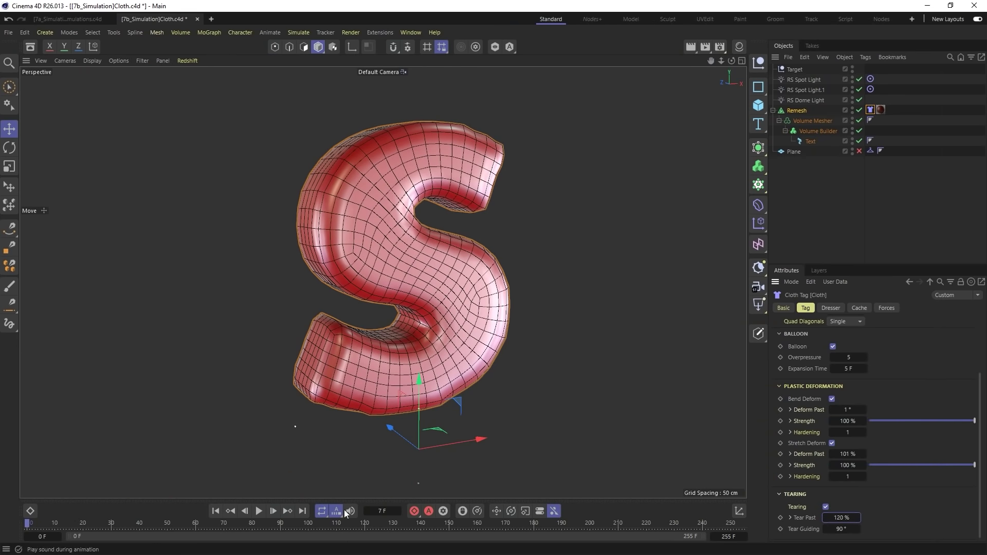
pyautogui.click(260, 511)
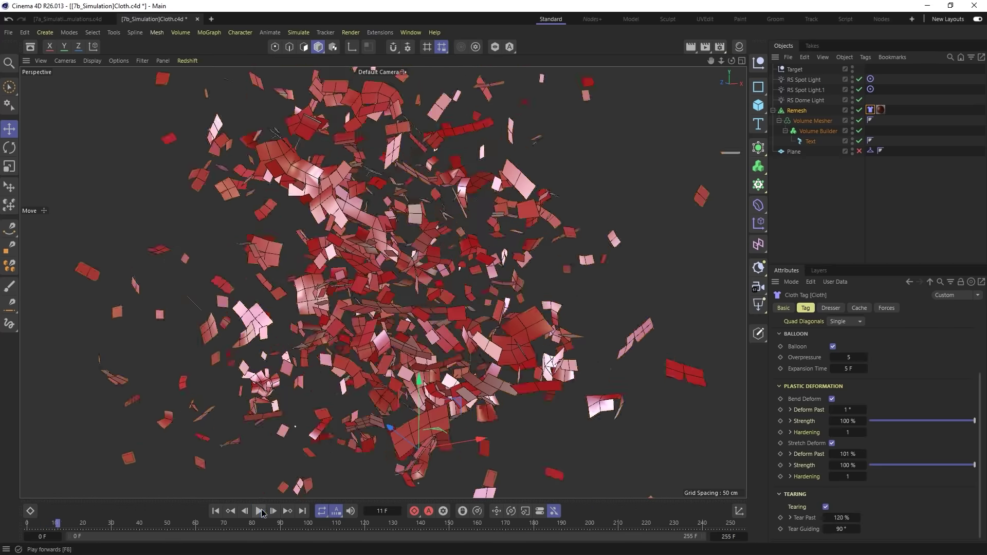
pyautogui.click(260, 511)
pyautogui.keyDown('alt'); pyautogui.moveTo(329, 360); pyautogui.dragTo(425, 360); pyautogui.keyUp('alt')
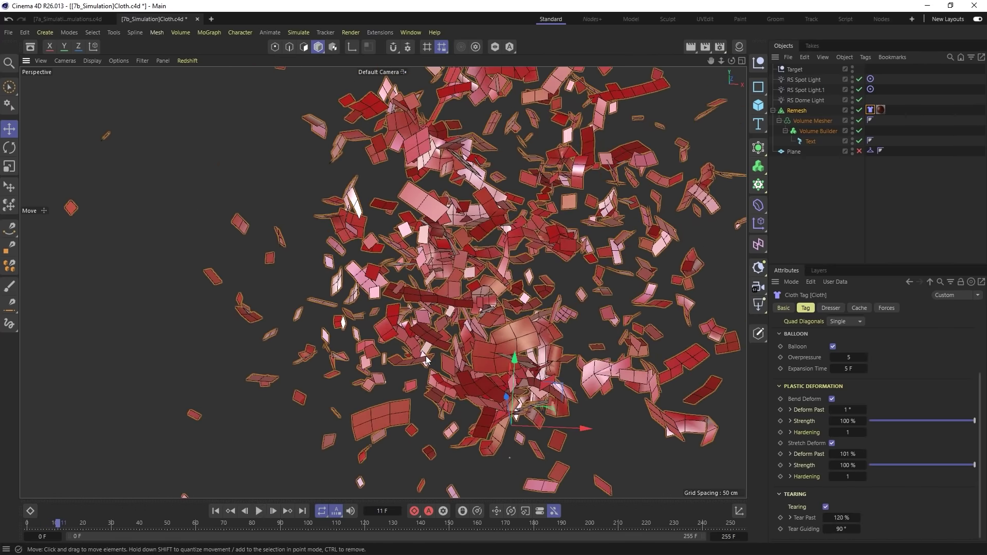
pyautogui.keyDown('alt'); pyautogui.moveTo(567, 202); pyautogui.dragTo(439, 304); pyautogui.keyUp('alt')
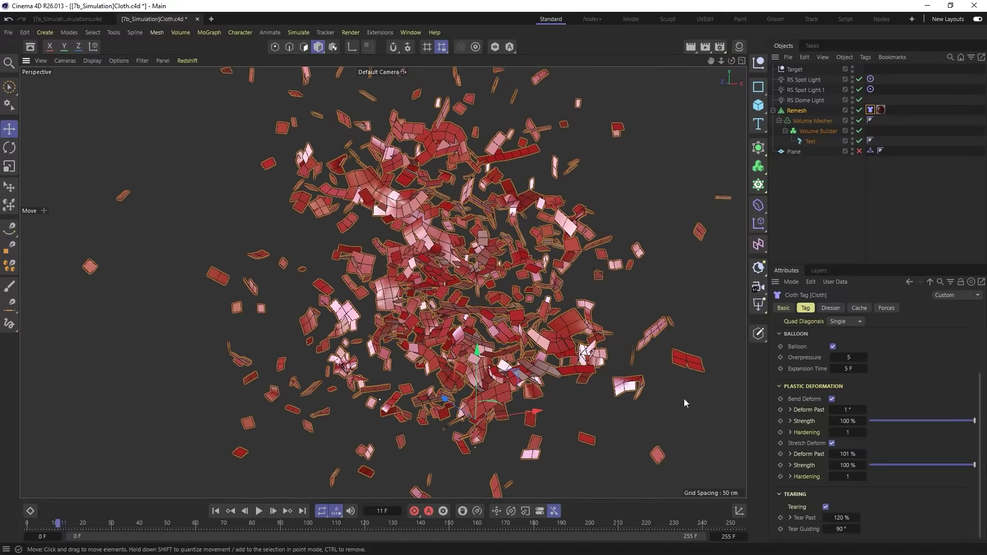
# Step: Return to the first frame and add the Poke Polygons node operator from the asset library as a child of the Remesh object
pyautogui.click(216, 511)
pyautogui.keyDown('alt'); pyautogui.moveTo(362, 286); pyautogui.dragTo(414, 292); pyautogui.keyUp('alt')
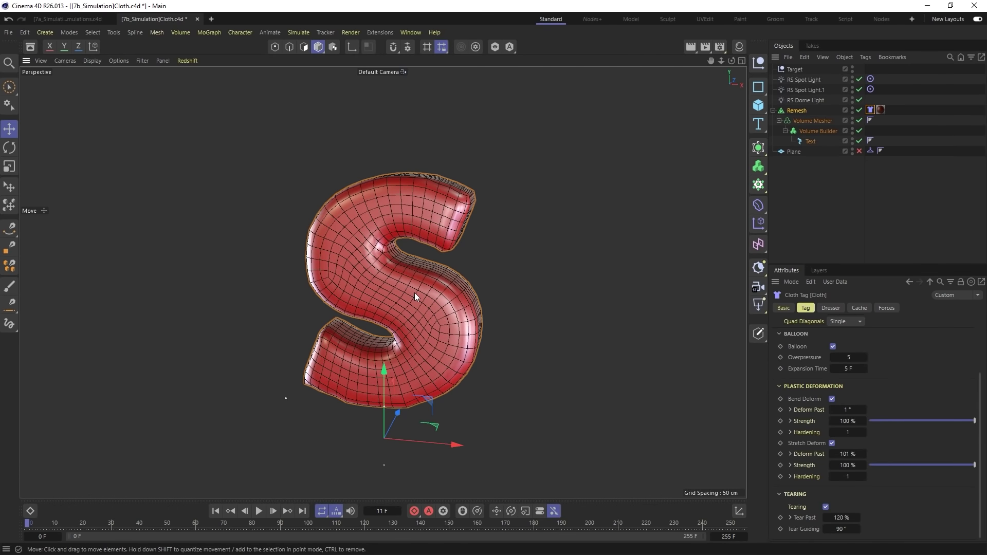
pyautogui.click(31, 46)
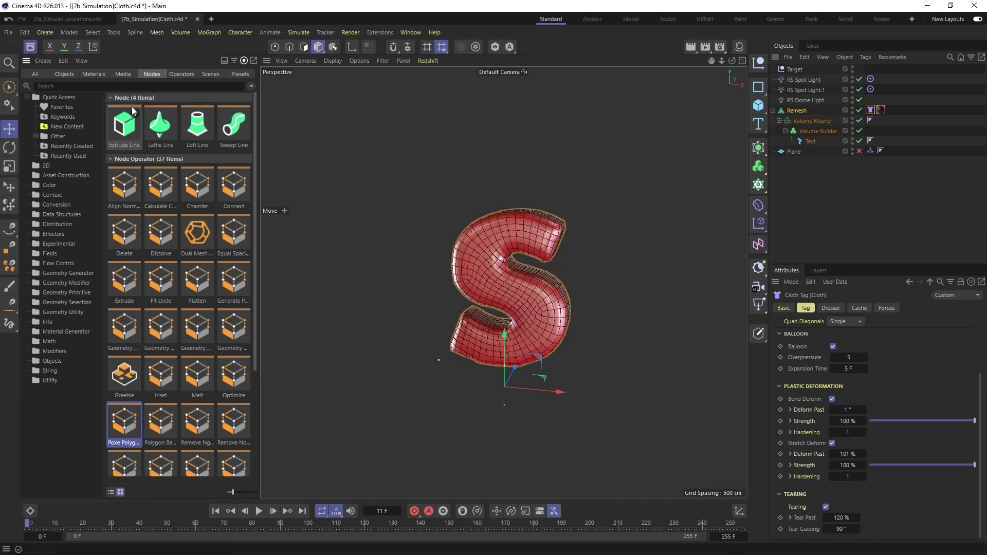
pyautogui.click(95, 87)
pyautogui.write('poke')
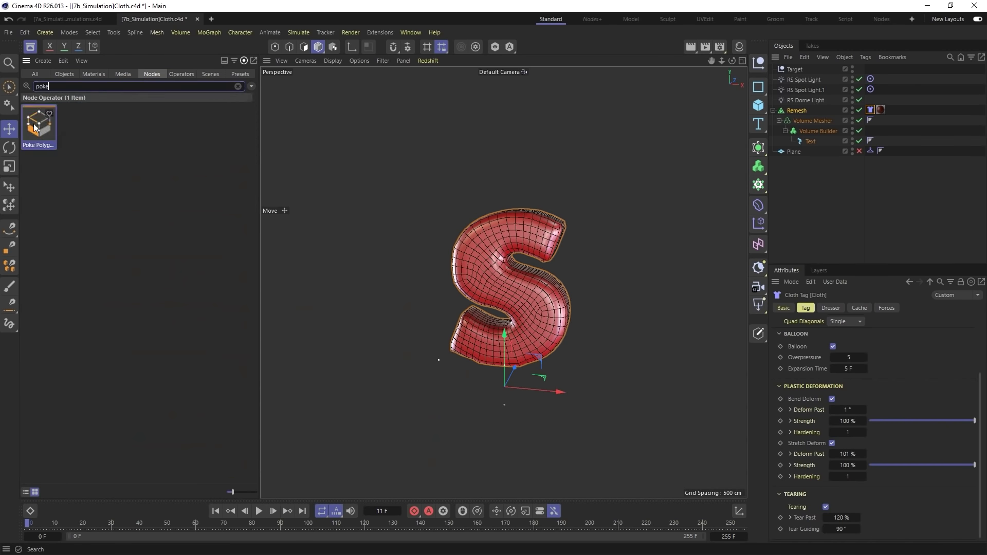
pyautogui.moveTo(48, 114); pyautogui.dragTo(807, 117)
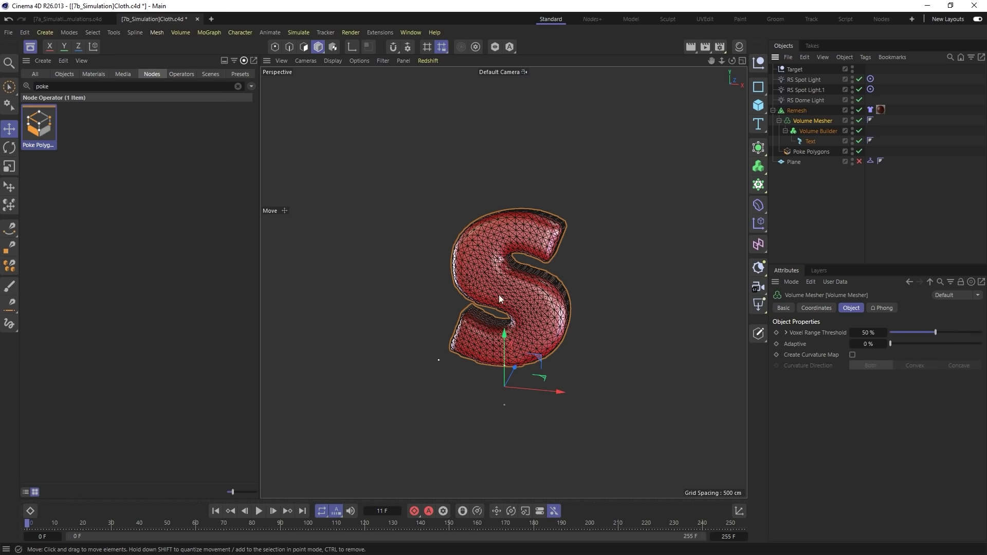
pyautogui.click(31, 46)
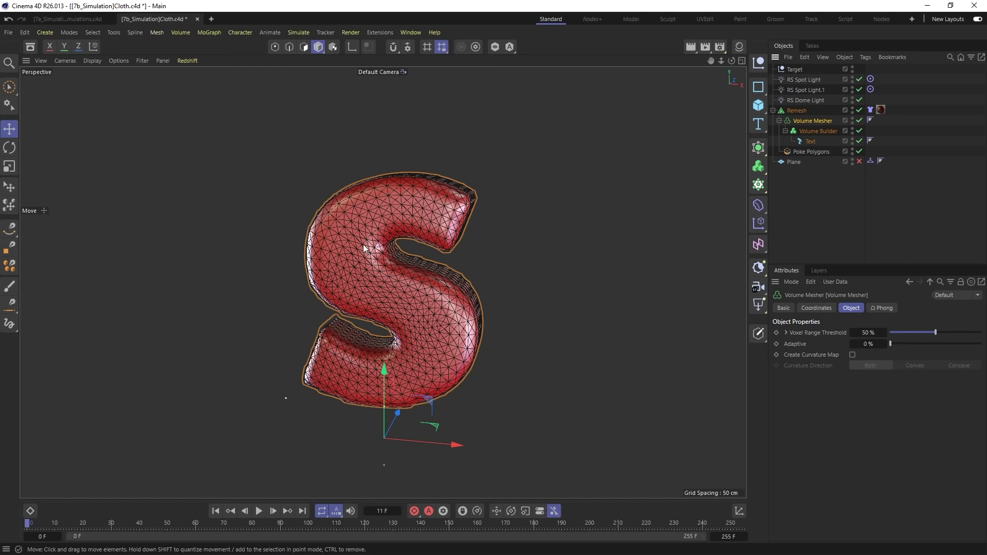
# Step: Select the Remesh object's Cloth tag, play the simulation of the triangulated S up to frame 3 and return to the first frame
pyautogui.click(871, 110)
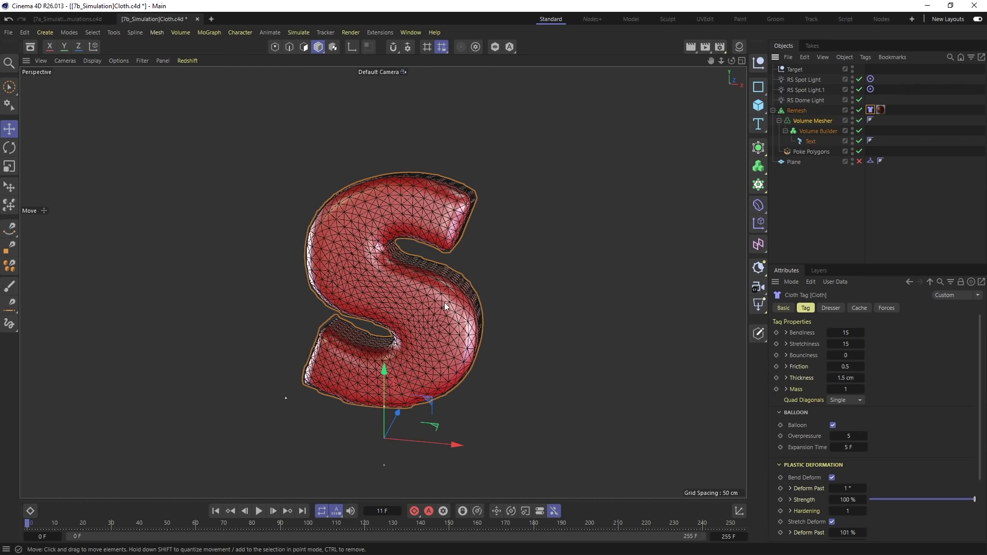
pyautogui.click(259, 511)
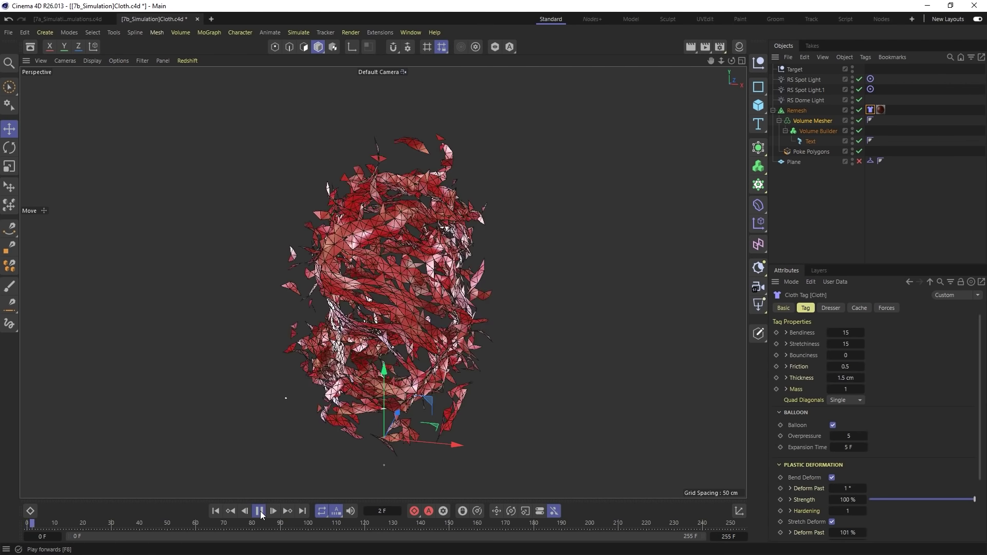
pyautogui.click(216, 511)
# Step: Set Tear Past to 155 % and Tear Guiding to 45°, play the simulation to frame 4 and inspect the crumpled cloth
pyautogui.scroll(-3, 808, 492)
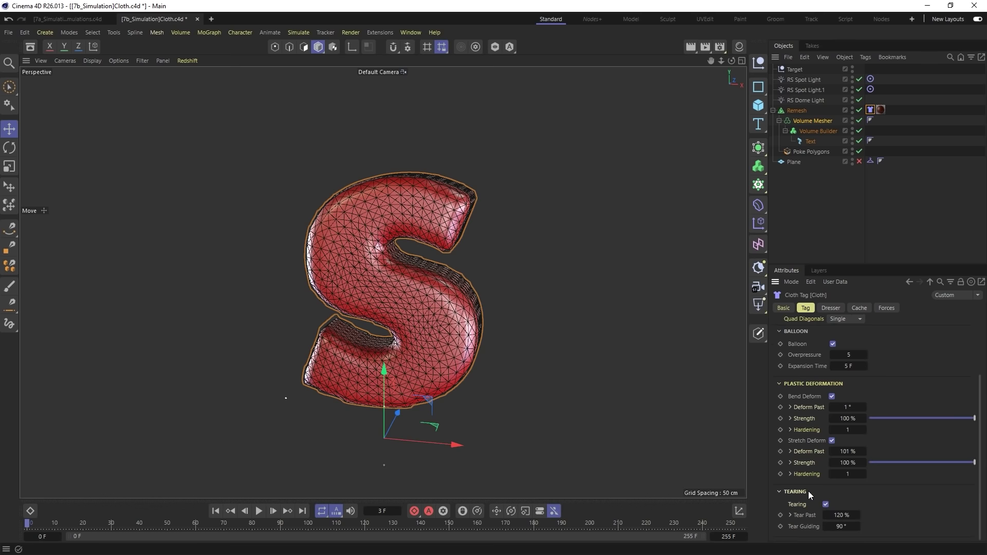
pyautogui.click(846, 515)
pyautogui.write('155')
pyautogui.press('Return')
pyautogui.click(259, 512)
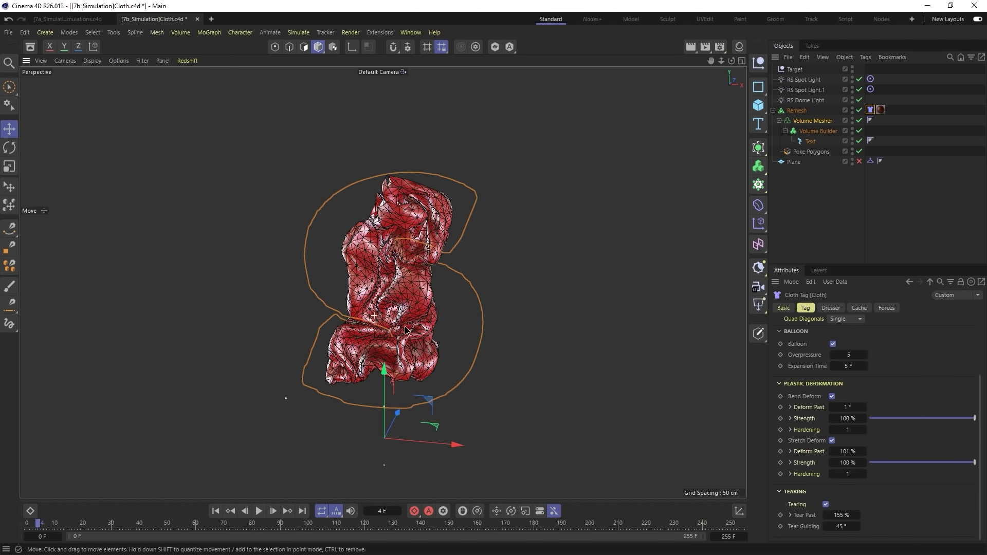
pyautogui.keyDown('alt'); pyautogui.moveTo(377, 281); pyautogui.dragTo(406, 292); pyautogui.keyUp('alt')
pyautogui.scroll(4, 406, 292)
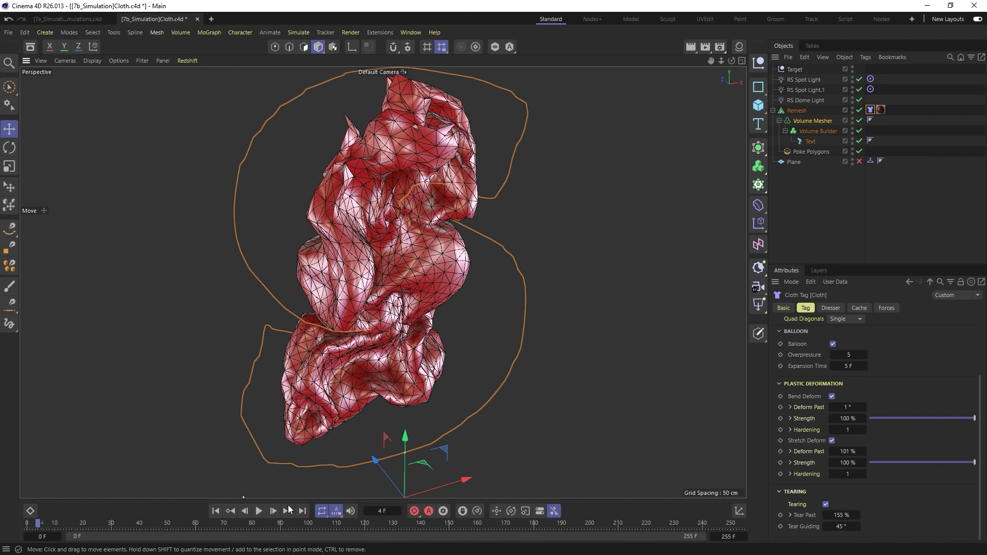
# Step: Play the simulation on to frame 22, examine the inflated cloth from another angle and return to the first frame
pyautogui.click(259, 512)
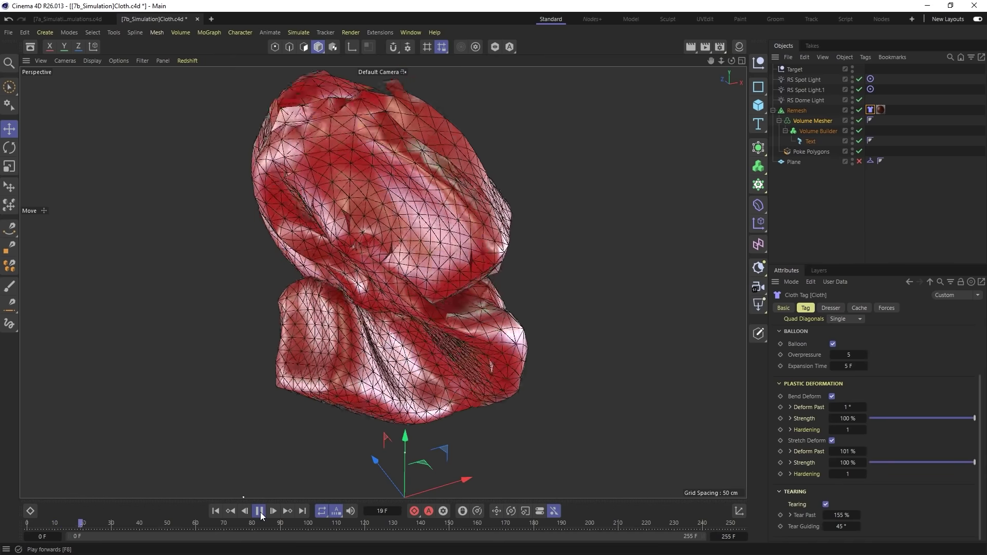
pyautogui.click(260, 512)
pyautogui.keyDown('alt'); pyautogui.moveTo(428, 238); pyautogui.dragTo(360, 463); pyautogui.keyUp('alt')
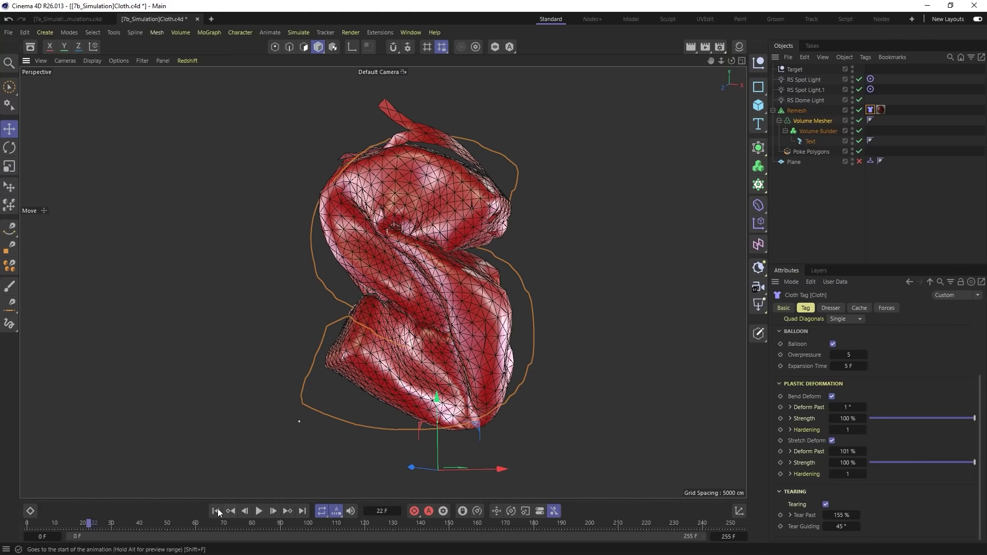
pyautogui.hotkey('shift', 'f')
# Step: Set Tear Past to 111 % and Tear Guiding to 0°, play the simulation to frame 3 and return to the first frame
pyautogui.scroll(3, 818, 359)
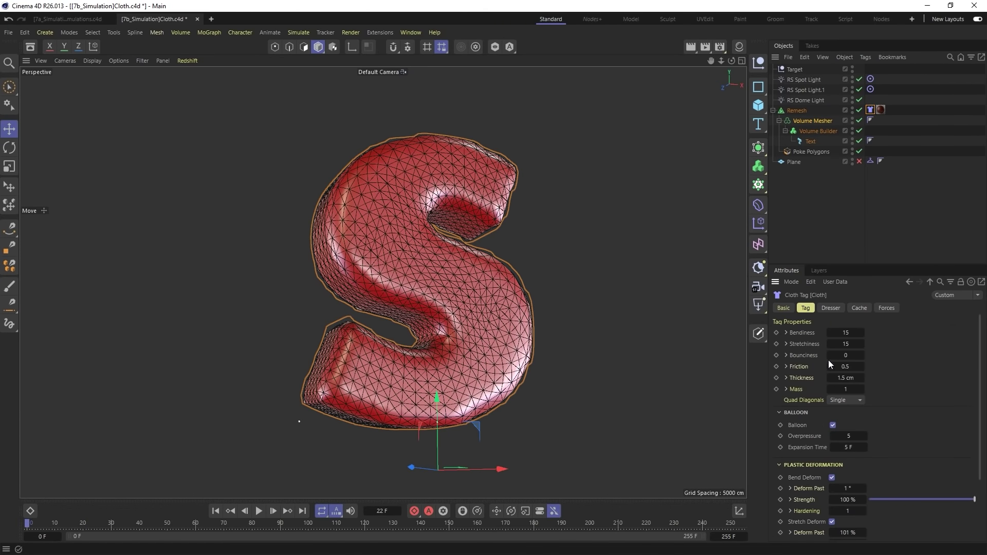
pyautogui.scroll(-3, 863, 347)
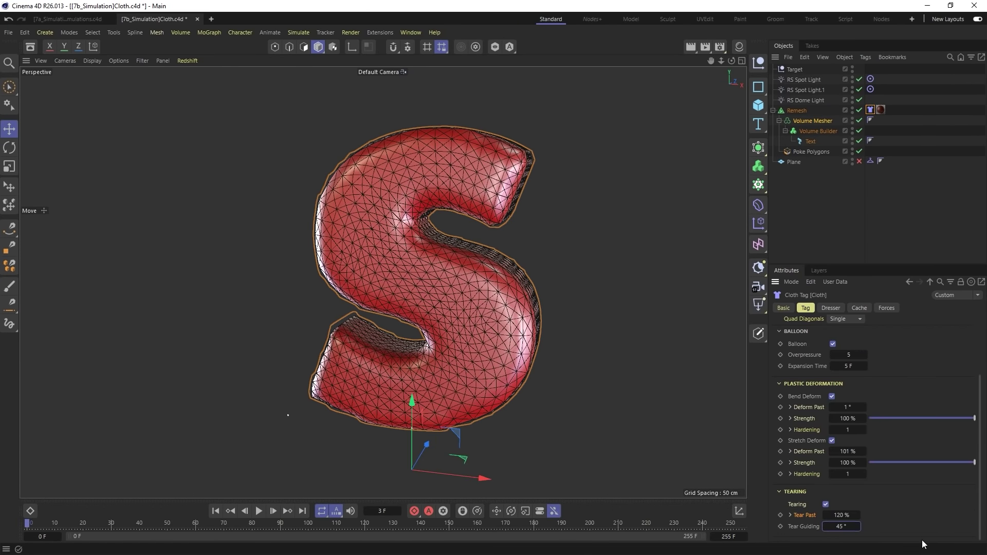
pyautogui.click(841, 515)
pyautogui.write('111')
pyautogui.press('Tab')
pyautogui.click(259, 511)
pyautogui.click(260, 510)
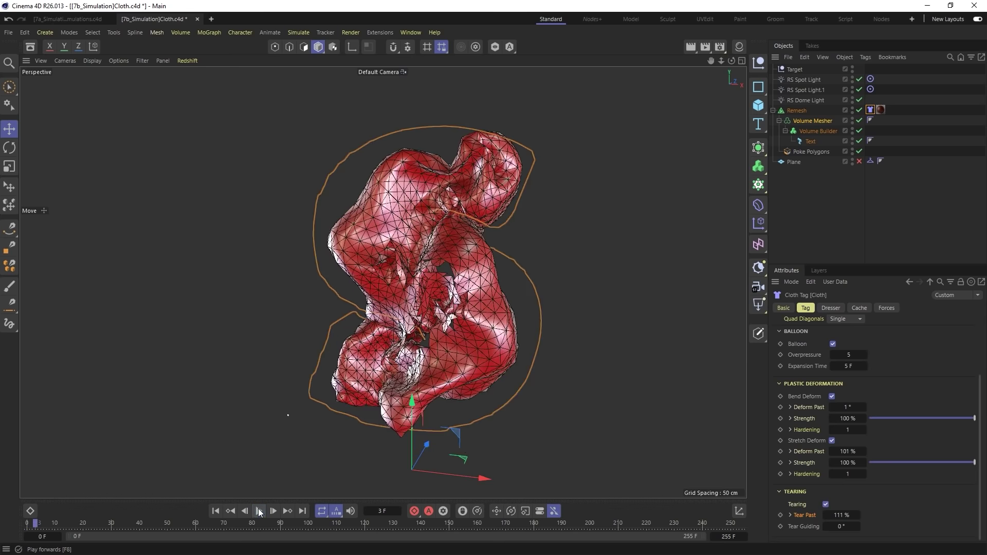
pyautogui.click(215, 511)
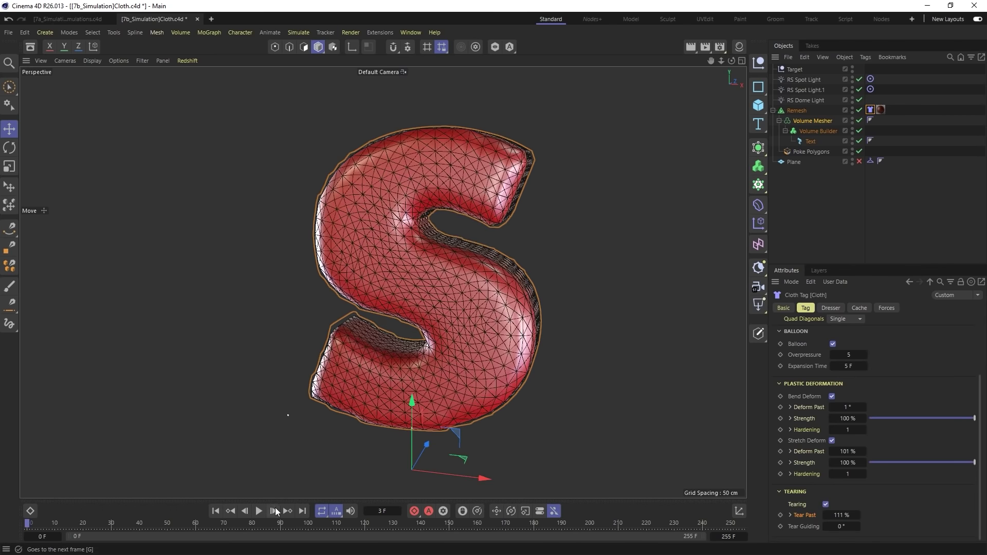
# Step: Step the simulation forward to frame 2 and examine the torn holes in the S close up from several angles
pyautogui.click(274, 510)
pyautogui.click(274, 511)
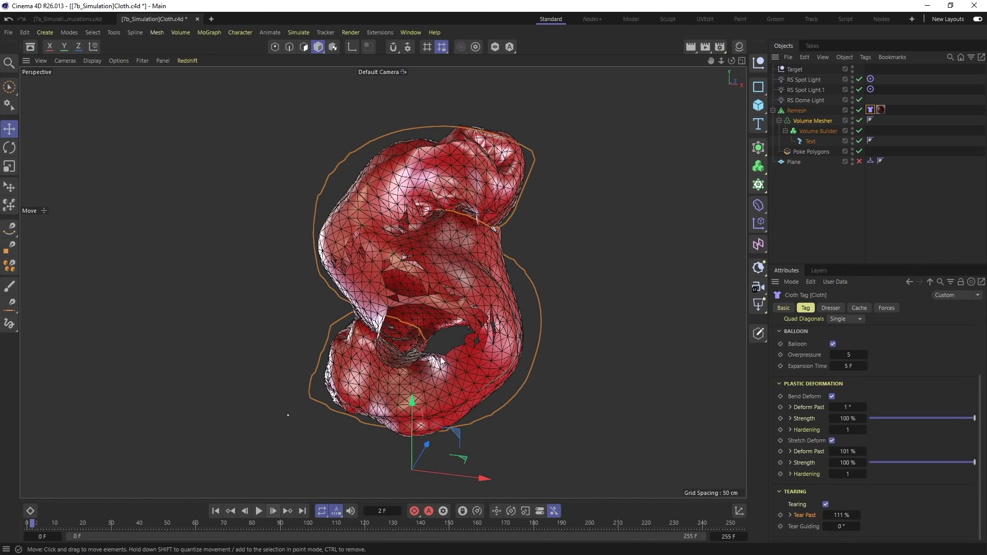
pyautogui.scroll(5, 430, 292)
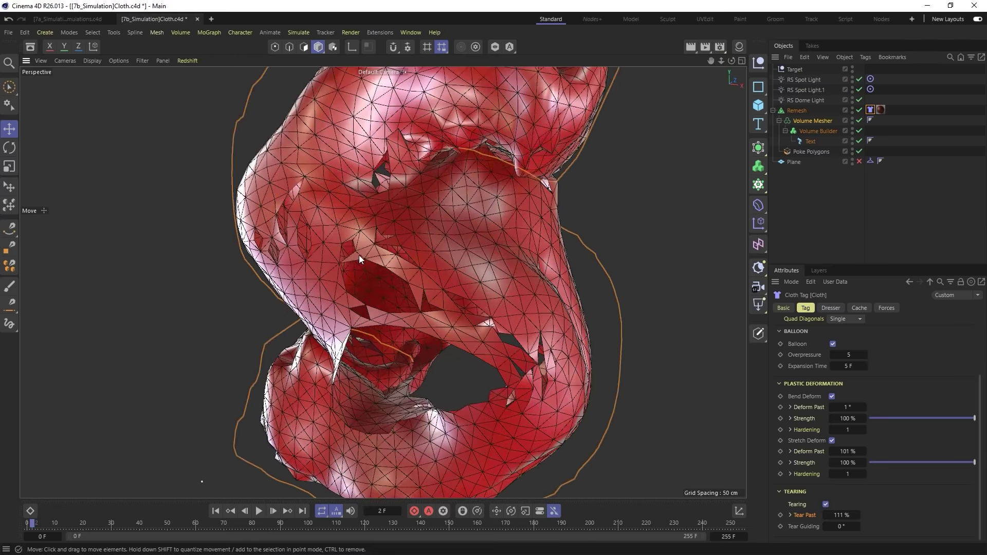
pyautogui.keyDown('alt'); pyautogui.moveTo(390, 322); pyautogui.dragTo(462, 306); pyautogui.keyUp('alt')
pyautogui.scroll(-6, 538, 342)
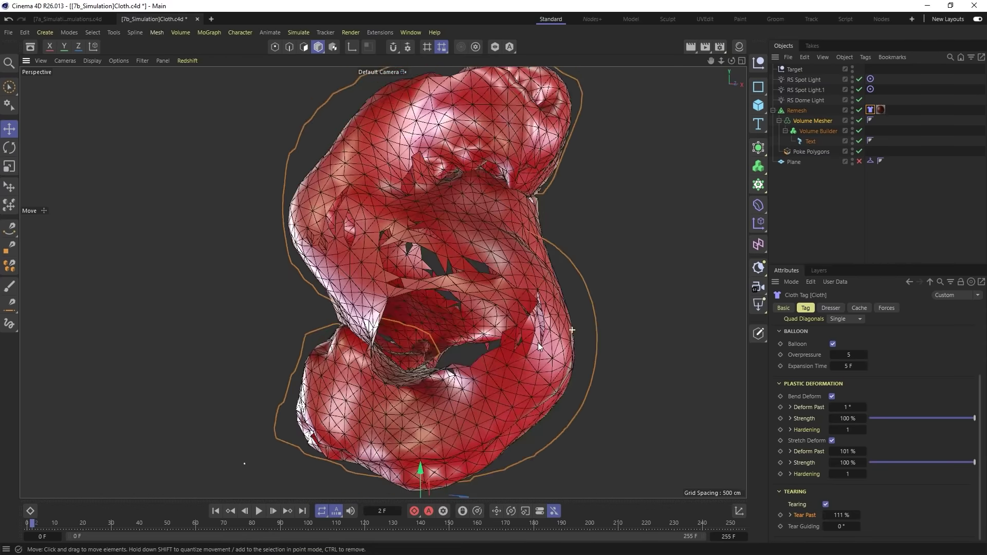
pyautogui.keyDown('alt'); pyautogui.moveTo(514, 348); pyautogui.dragTo(376, 440); pyautogui.keyUp('alt')
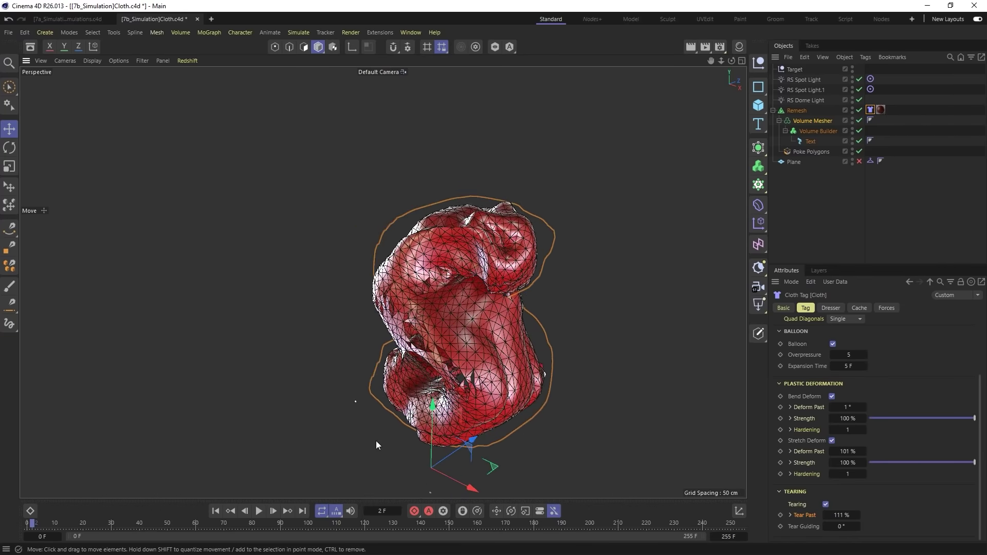
# Step: Replay the simulation from the start to frame 10, return to the first frame and reframe the letter S
pyautogui.click(215, 511)
pyautogui.click(260, 511)
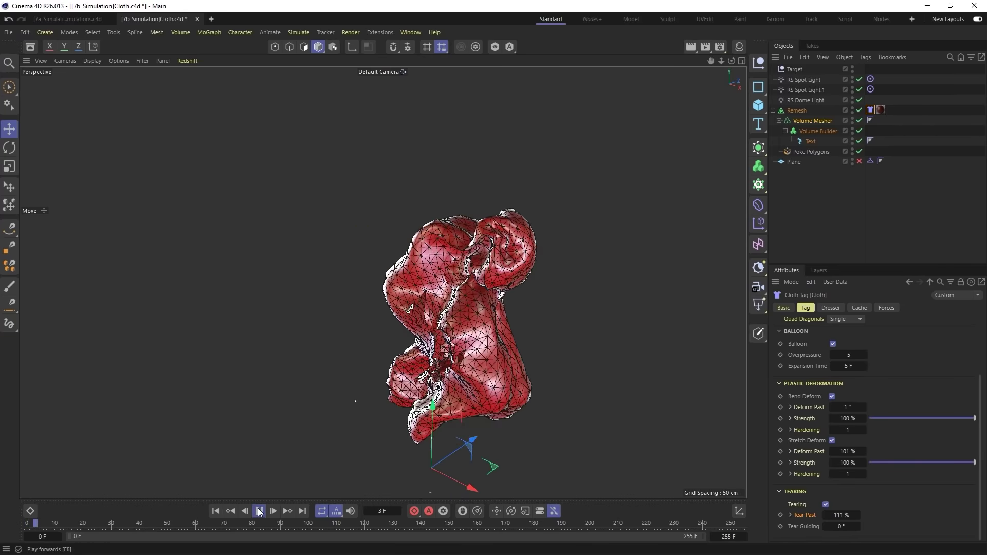
pyautogui.click(260, 510)
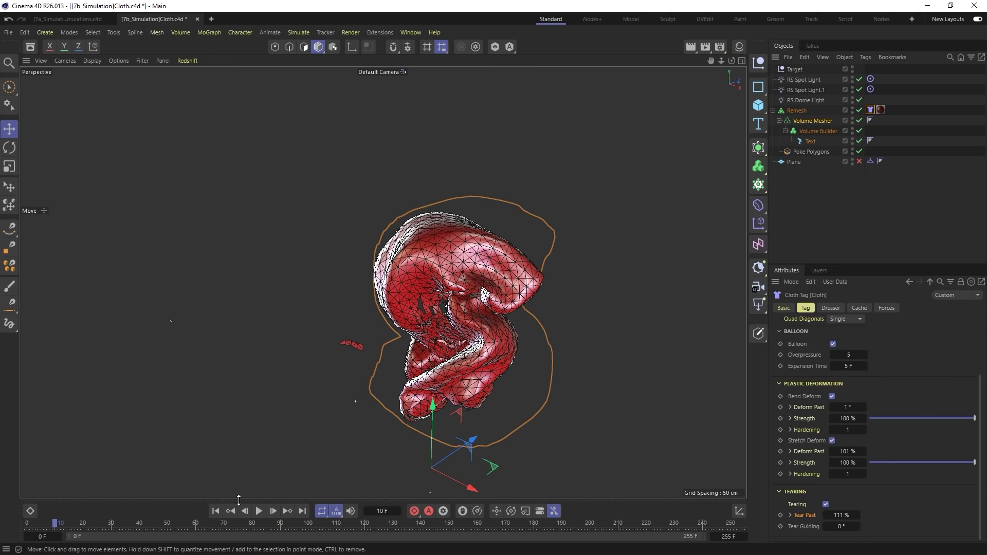
pyautogui.hotkey('shift', 'f')
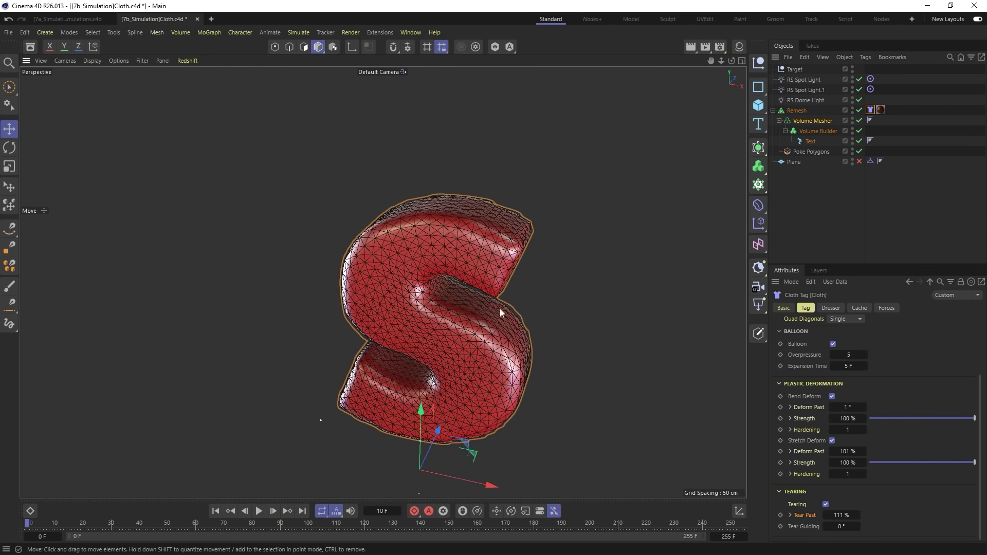
pyautogui.keyDown('alt'); pyautogui.moveTo(446, 264); pyautogui.dragTo(390, 161, button='middle'); pyautogui.keyUp('alt')
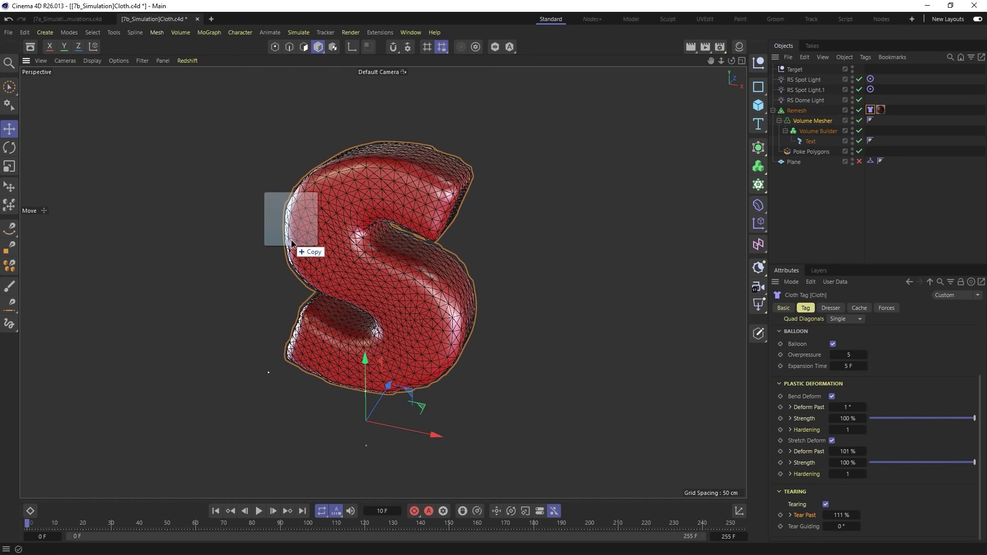
# Step: Open the scene [7d_Simulation]Cloth.c4d and check the bowl's Loft with its Connect, Cloth Surface and Subdivision Surface generators switched off and on again
pyautogui.moveTo(294, 249); pyautogui.dragTo(291, 244)
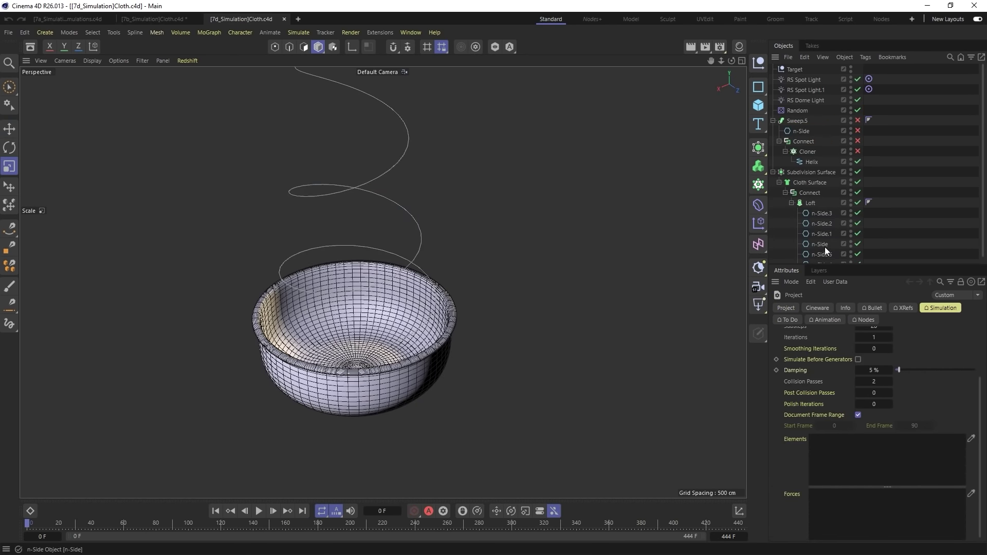
pyautogui.click(807, 163)
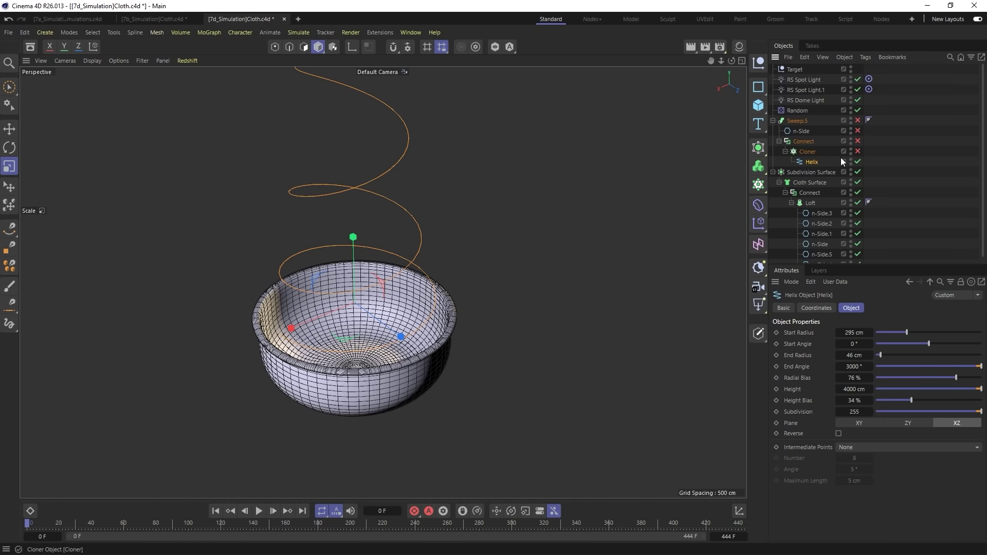
pyautogui.click(858, 193)
pyautogui.click(804, 203)
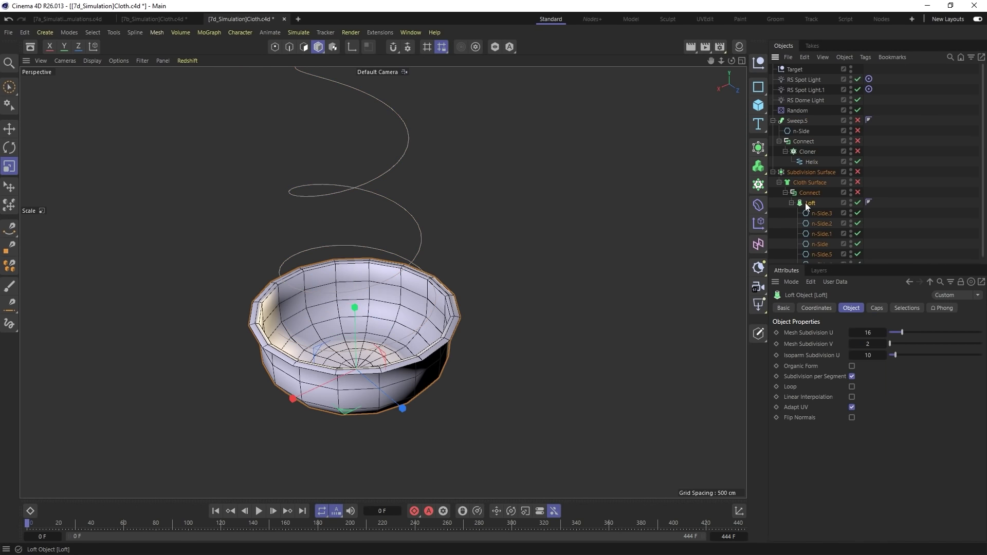
pyautogui.click(812, 182)
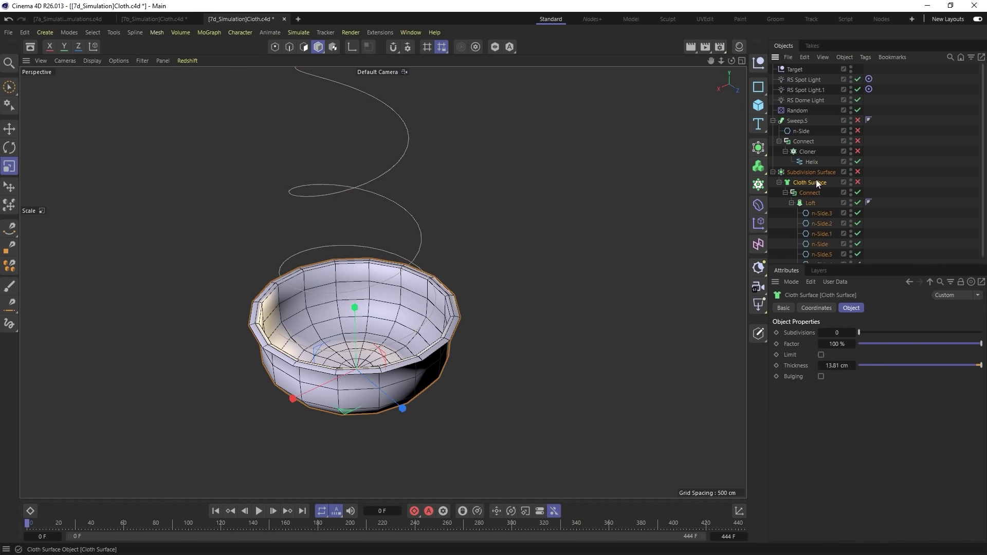
pyautogui.click(858, 182)
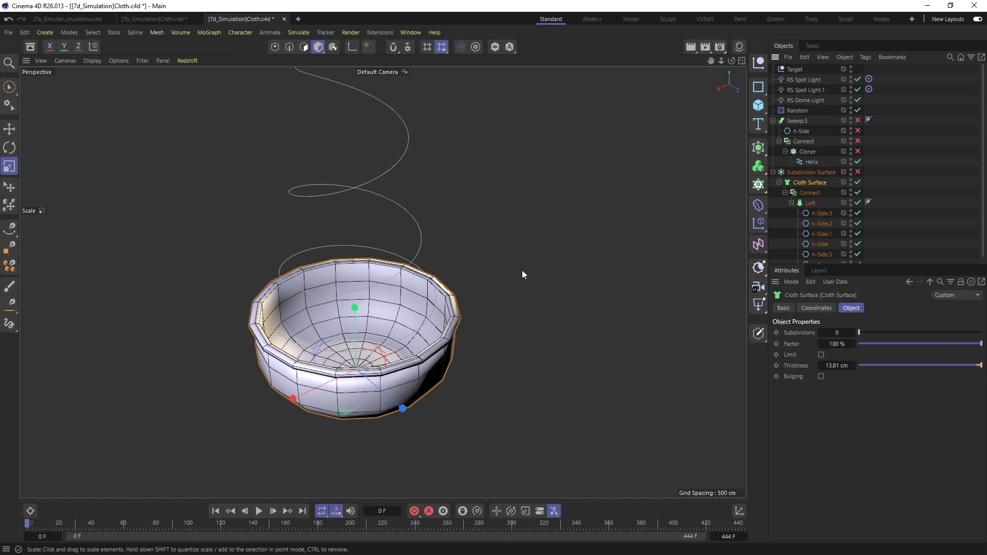
pyautogui.click(858, 171)
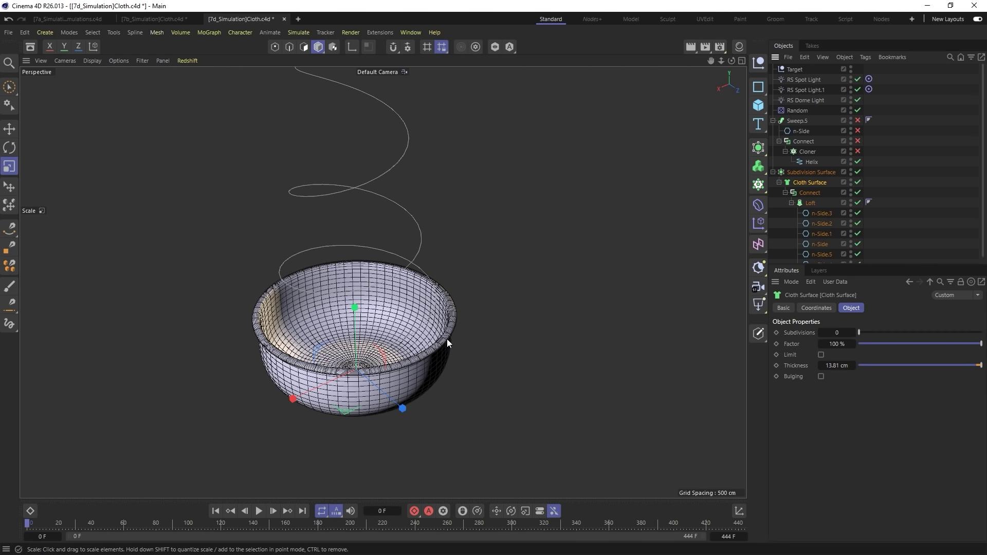
# Step: Add a Collider simulation tag to the bowl's Connect object
pyautogui.click(792, 203)
pyautogui.click(803, 194)
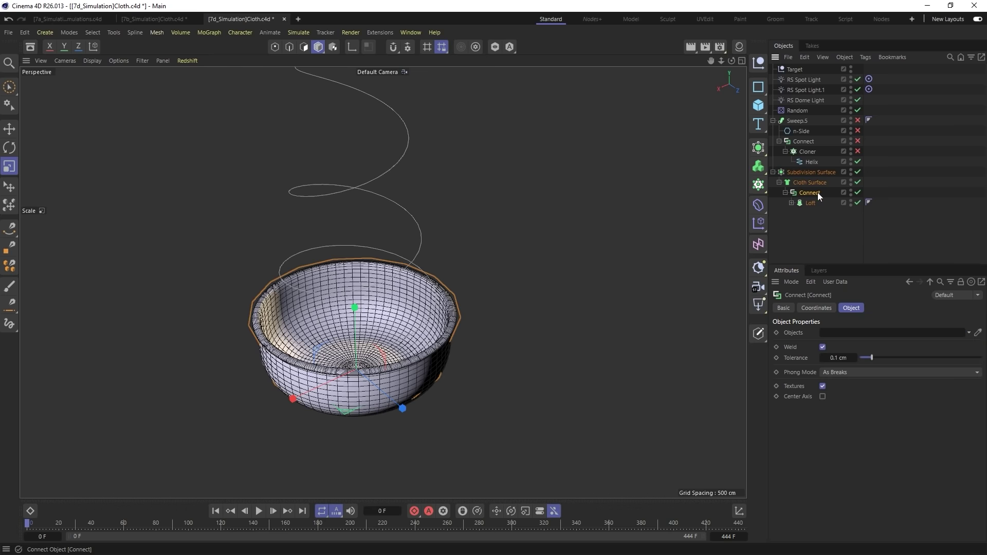
pyautogui.rightClick(810, 192)
pyautogui.moveTo(845, 162)
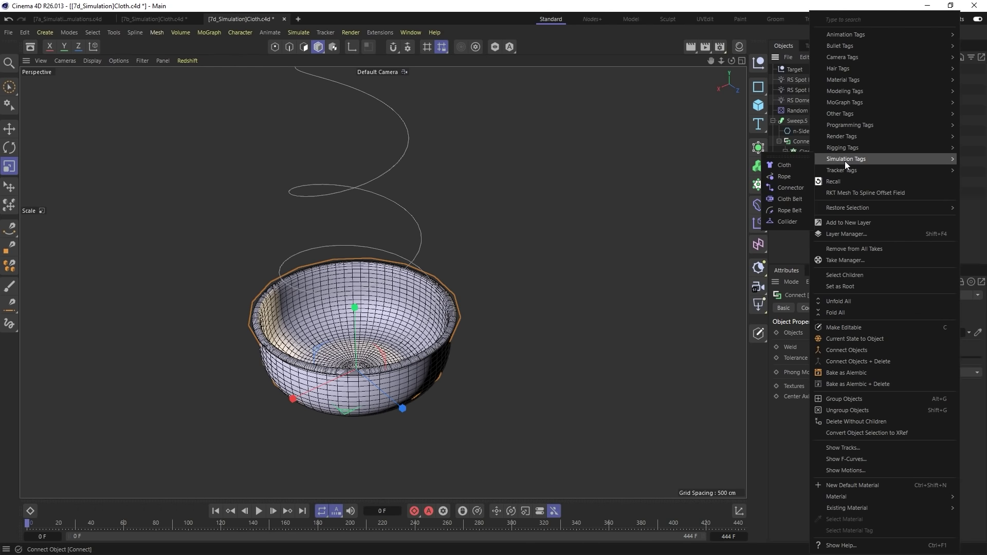
pyautogui.click(789, 221)
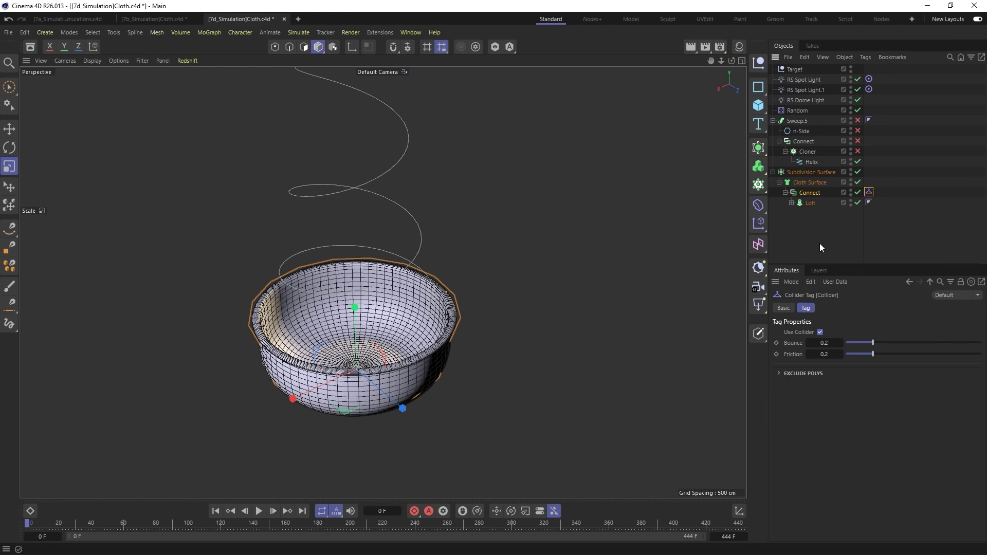
# Step: Add a Rope simulation tag to the Helix spline
pyautogui.click(810, 163)
pyautogui.rightClick(810, 162)
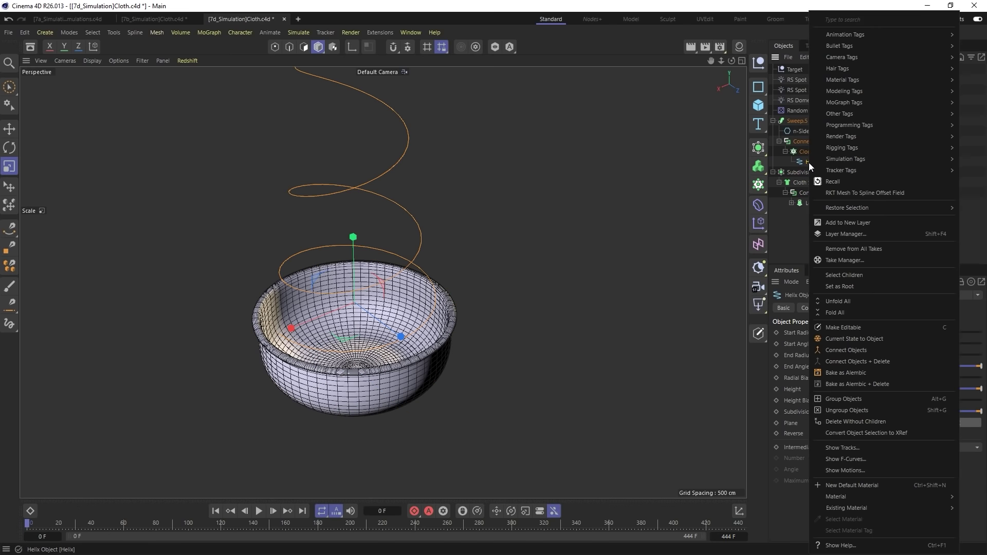
pyautogui.moveTo(844, 162)
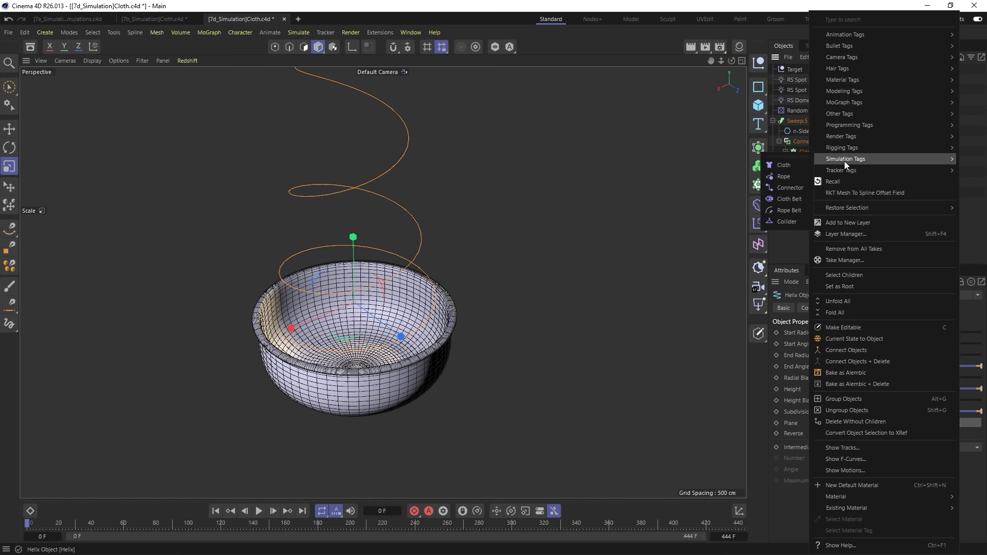
pyautogui.click(792, 176)
pyautogui.keyDown('alt'); pyautogui.moveTo(375, 273); pyautogui.dragTo(360, 288); pyautogui.keyUp('alt')
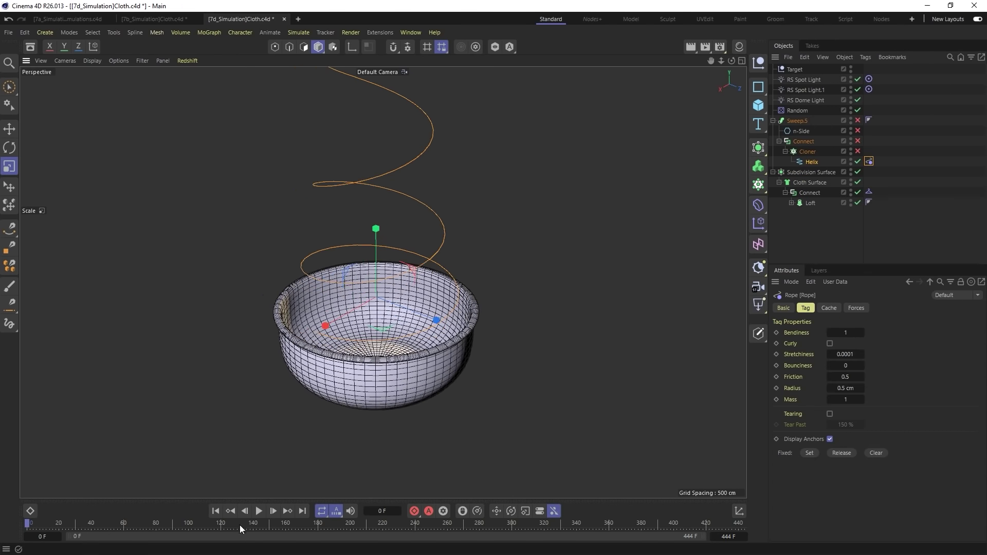
# Step: Set the simulation damping to 2 % in the project settings and review the other simulation parameters
pyautogui.hotkey('ctrl', 'd')
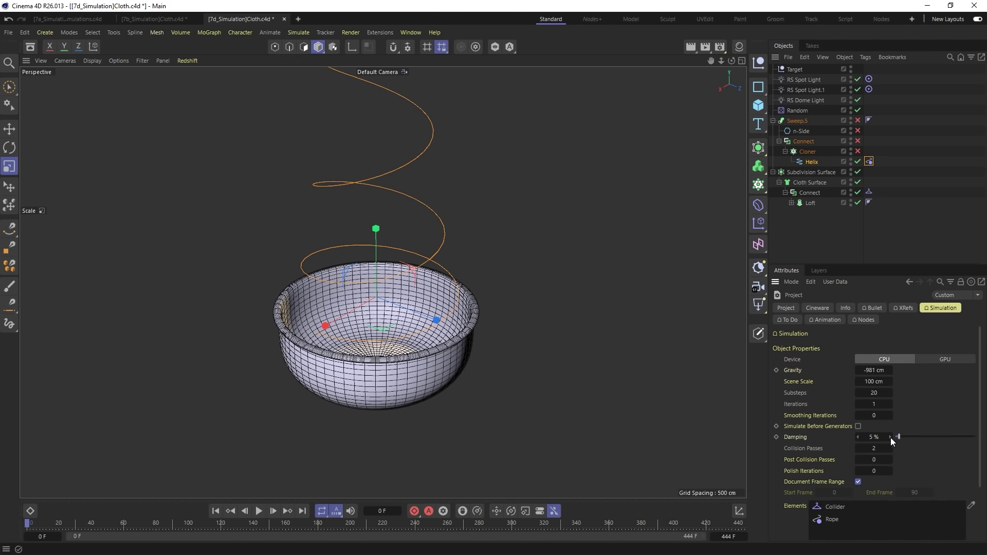
pyautogui.scroll(-5, 890, 437)
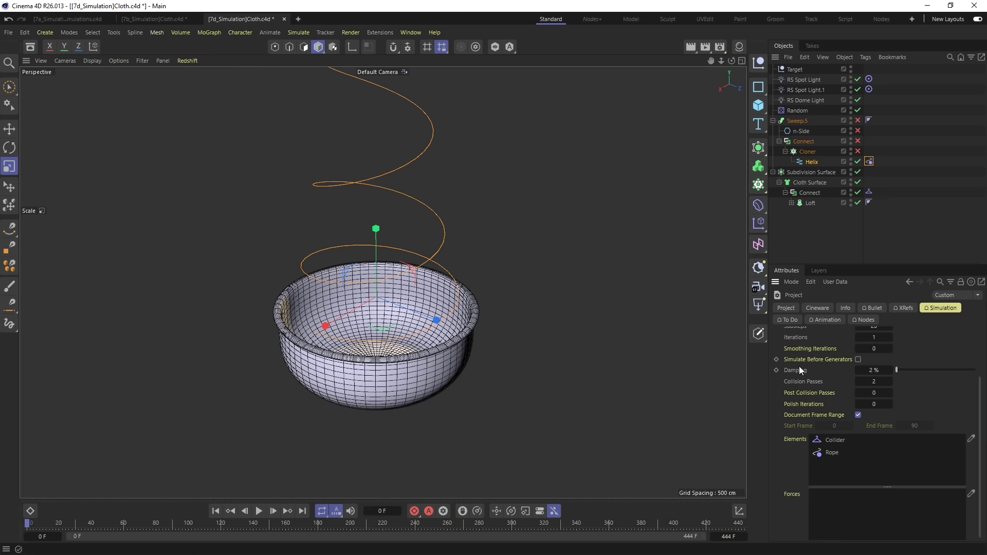
pyautogui.scroll(5, 801, 367)
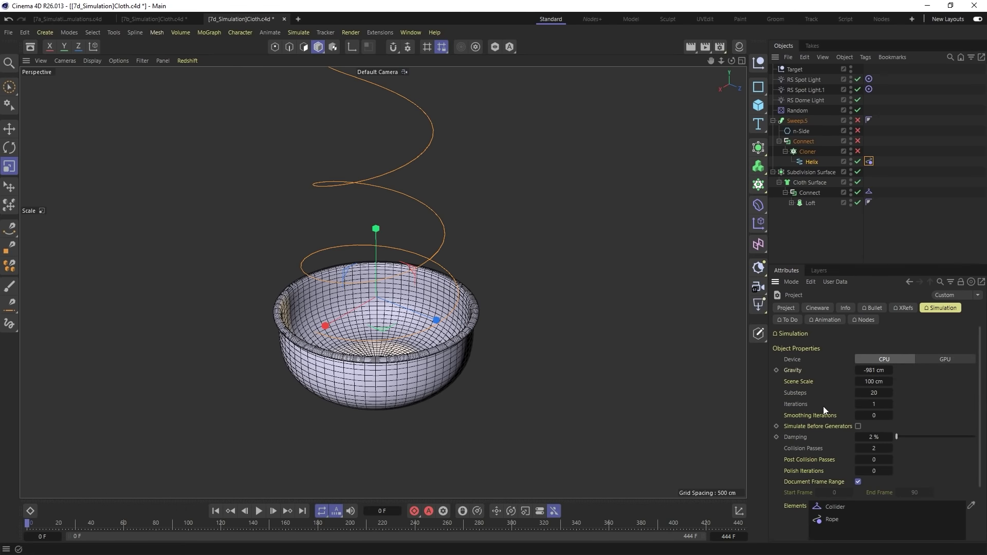
pyautogui.click(800, 232)
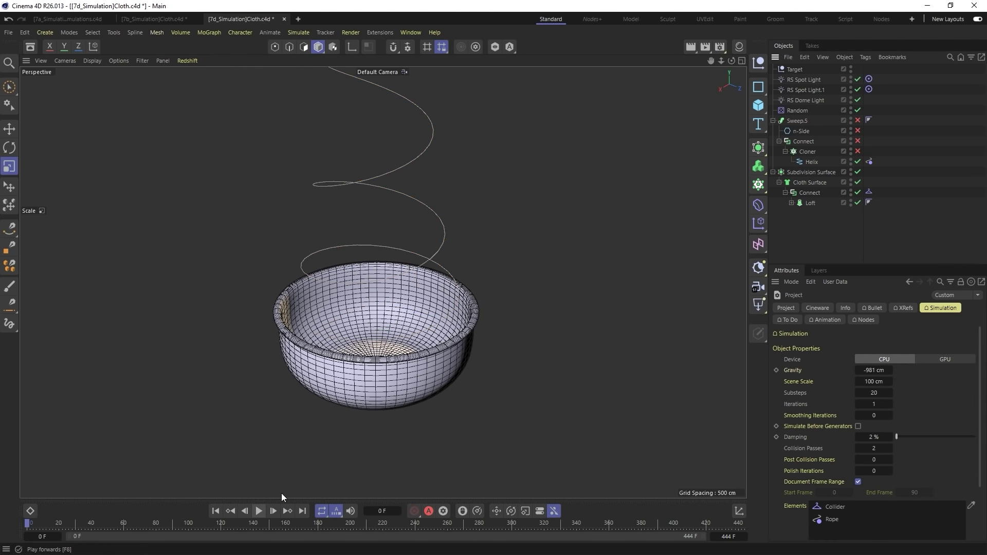
# Step: Reframe the helix above the bowl and play the rope simulation to frame 131
pyautogui.scroll(-10, 338, 310)
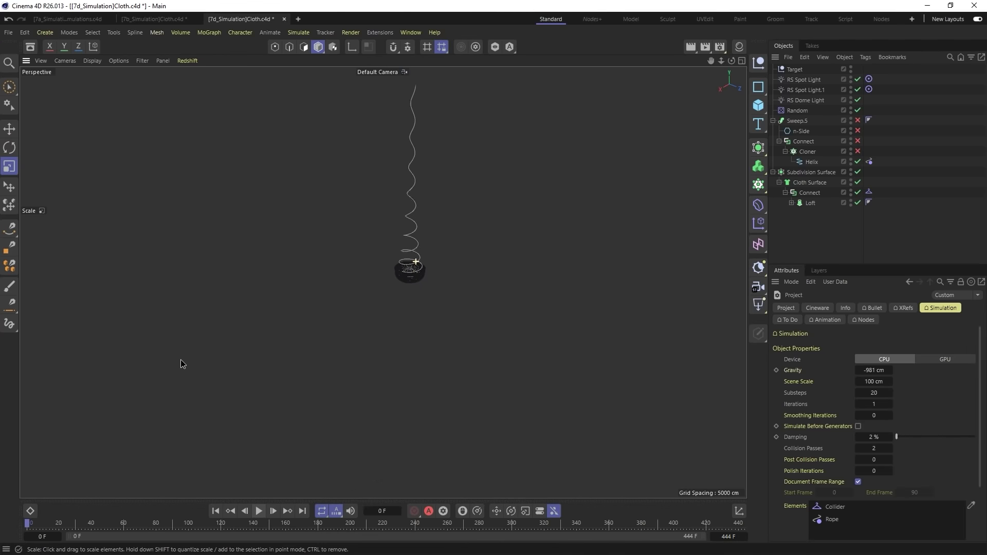
pyautogui.scroll(10, 404, 353)
pyautogui.scroll(-3, 442, 341)
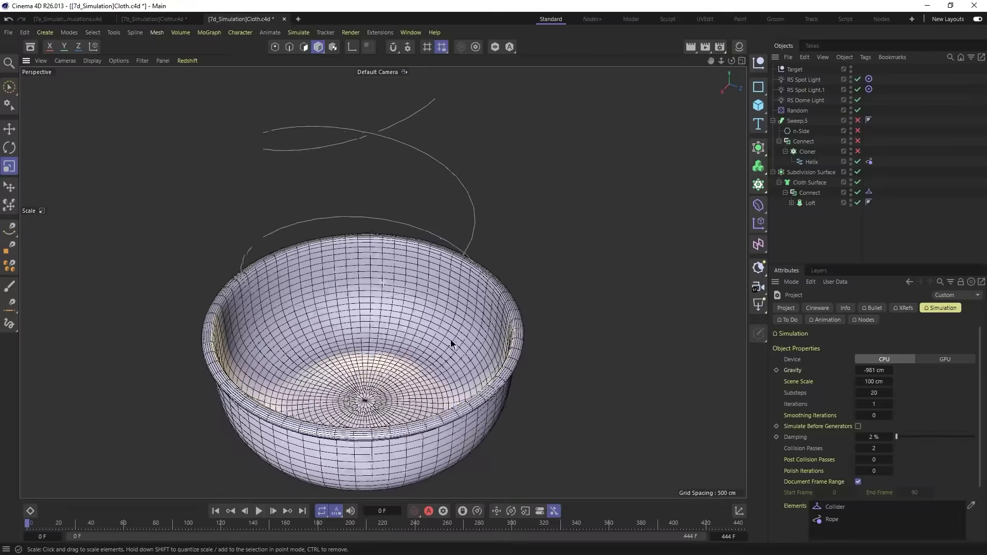
pyautogui.click(258, 512)
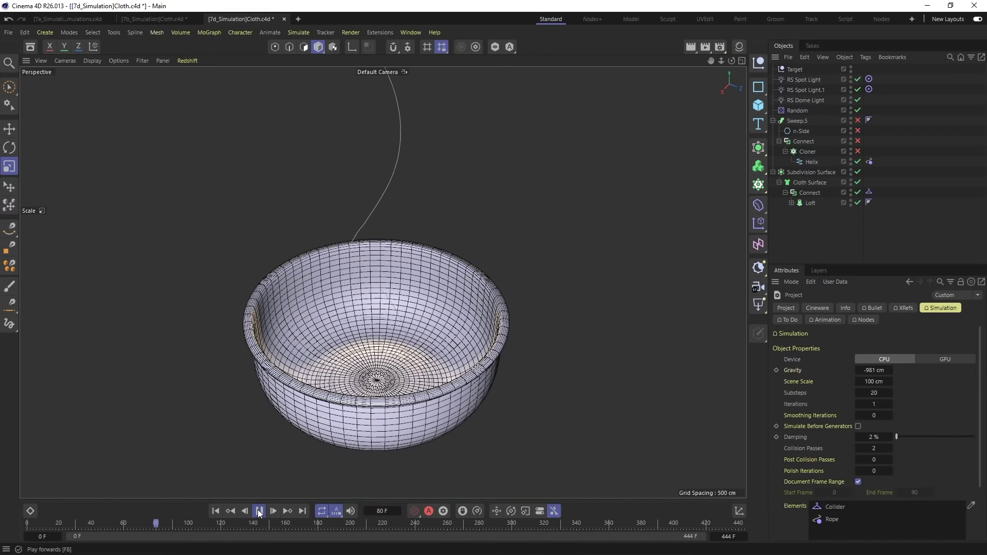
pyautogui.click(258, 513)
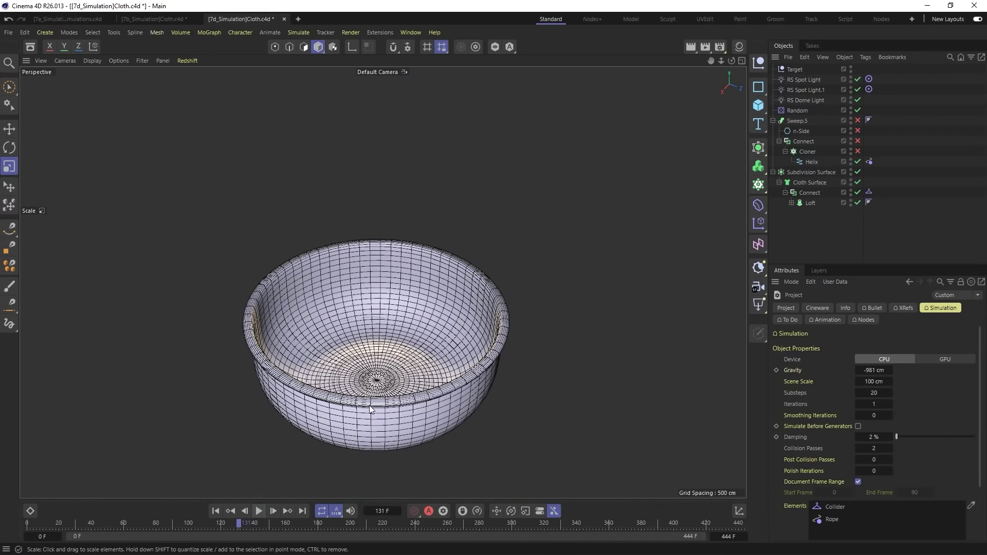
# Step: Return to the first frame and enable the Sweep.5, n-Side and inner Connect objects, leaving the Cloner off
pyautogui.moveTo(404, 387)
pyautogui.keyDown('alt'); pyautogui.mouseDown()
pyautogui.moveTo(424, 426)
pyautogui.moveTo(405, 403)
pyautogui.mouseUp(); pyautogui.keyUp('alt')
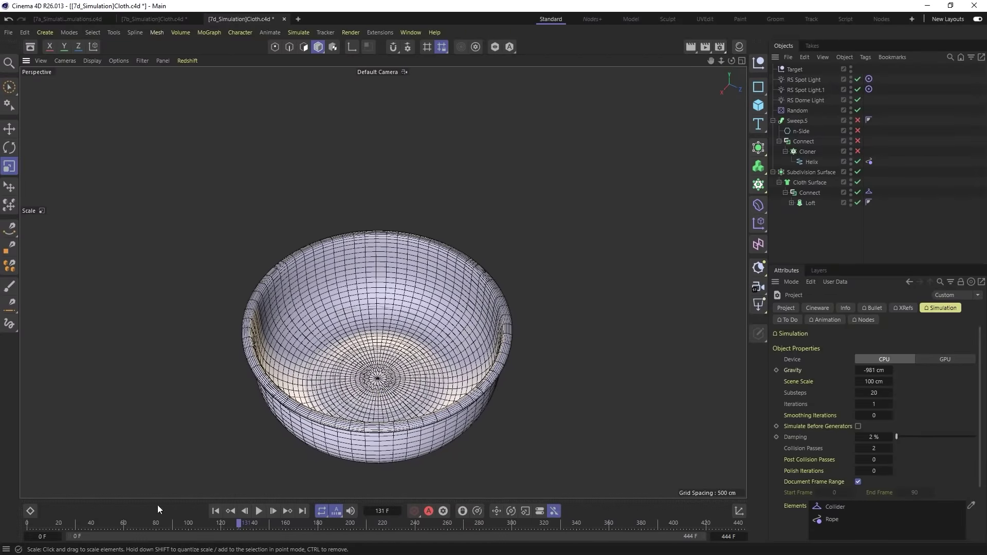
pyautogui.hotkey('shift', 'f')
pyautogui.click(857, 142)
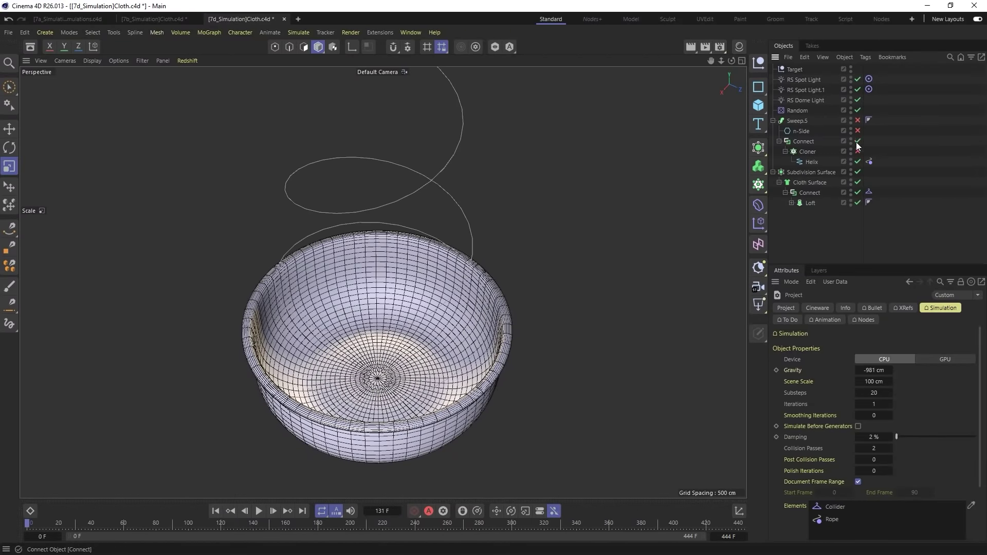
pyautogui.click(857, 151)
pyautogui.click(858, 120)
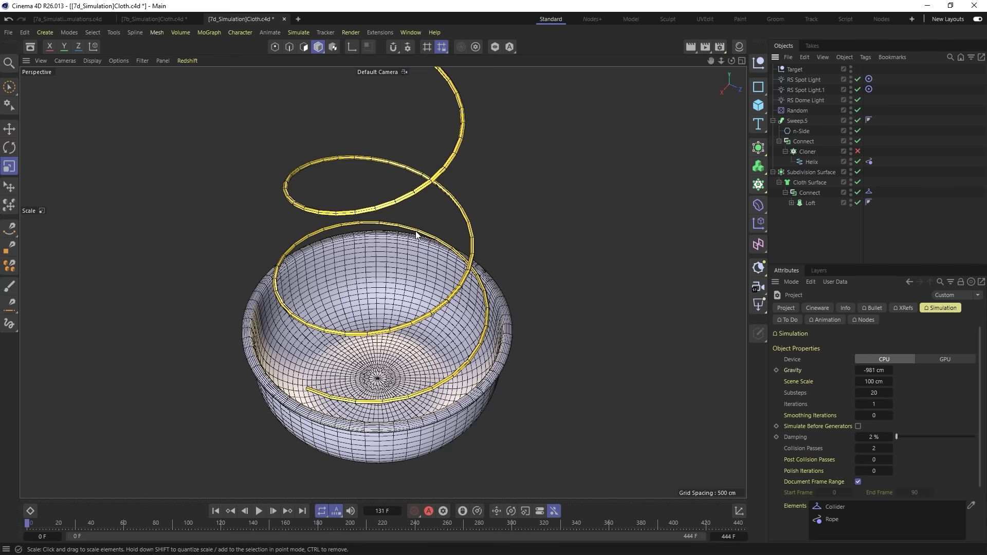
# Step: Play the swept rope simulation to frame 183 and examine the overlapping coils in the bowl close up
pyautogui.click(260, 512)
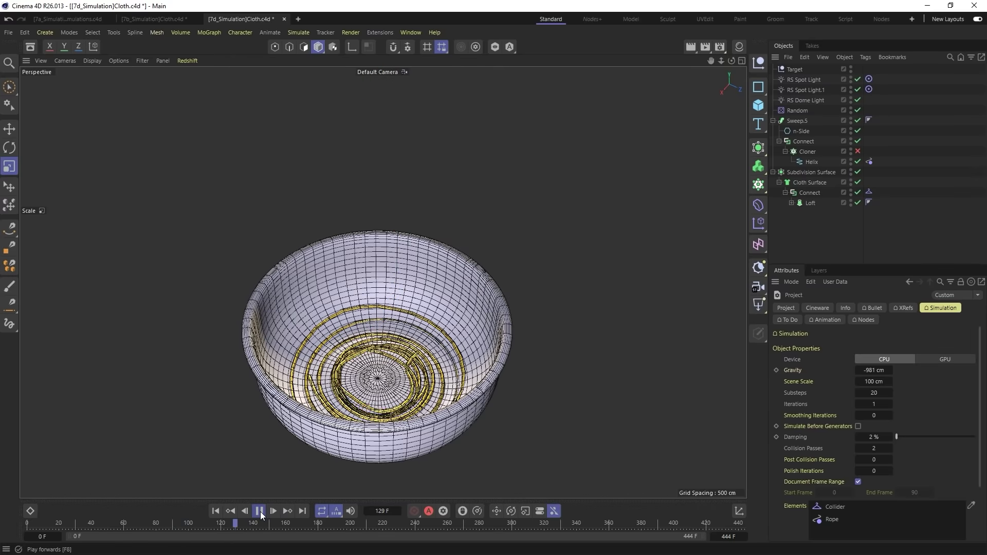
pyautogui.click(259, 511)
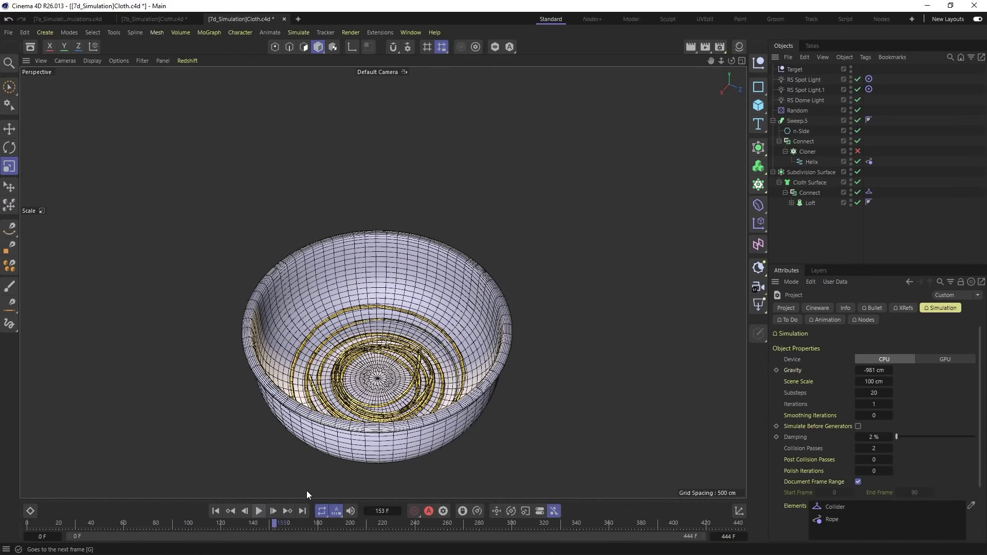
pyautogui.click(868, 161)
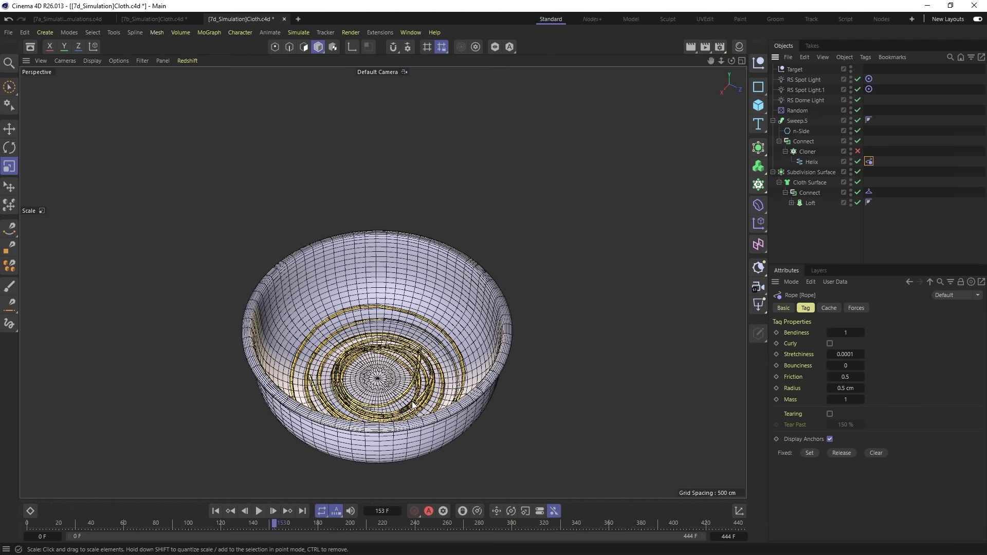
pyautogui.scroll(8, 413, 406)
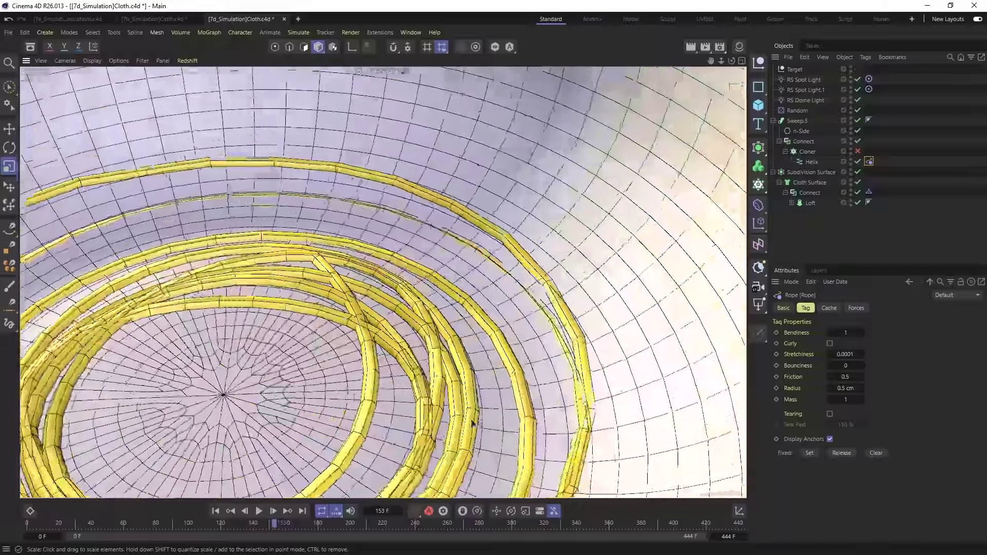
pyautogui.scroll(2, 472, 422)
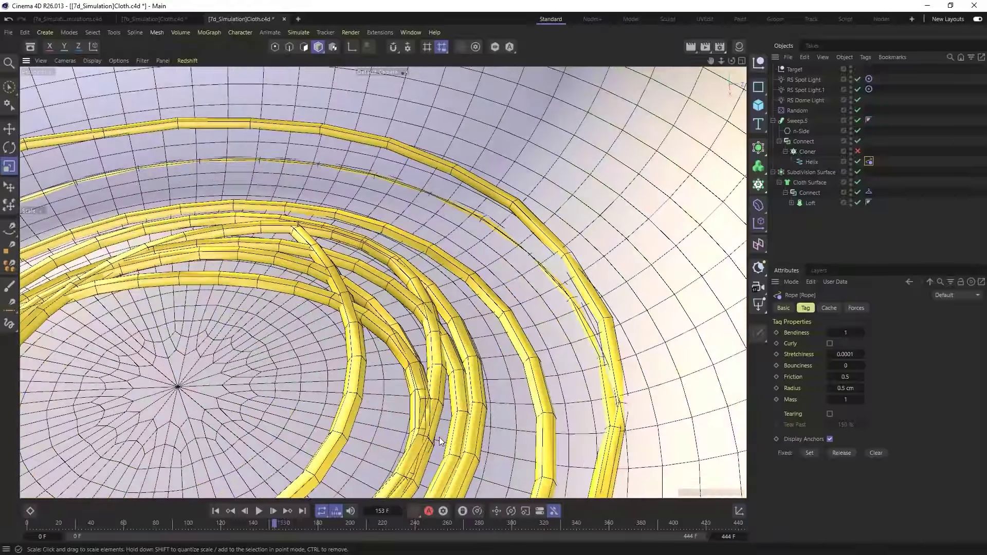
pyautogui.click(259, 511)
pyautogui.click(260, 511)
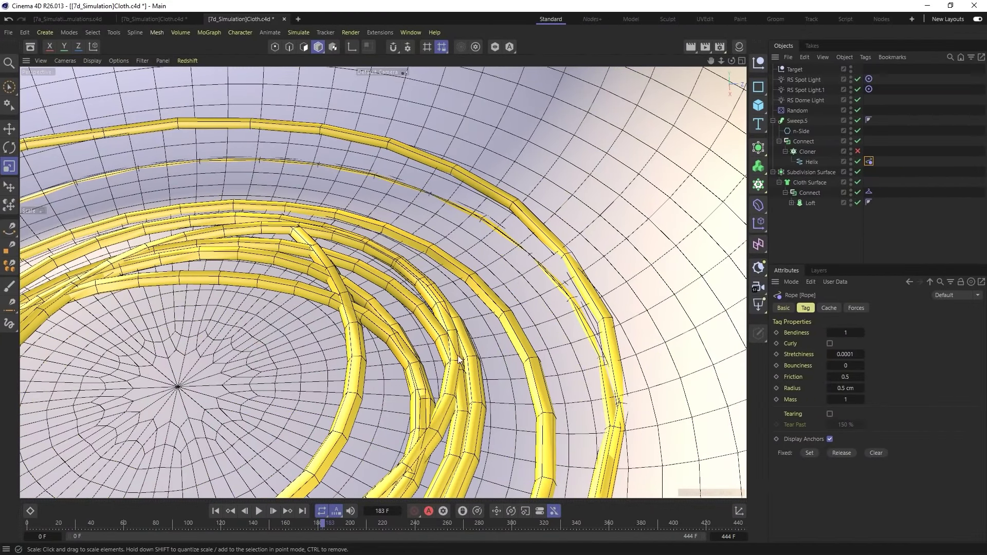
# Step: Check the n-Side profile's radius and set the Rope tag's Radius to 5 cm
pyautogui.click(802, 133)
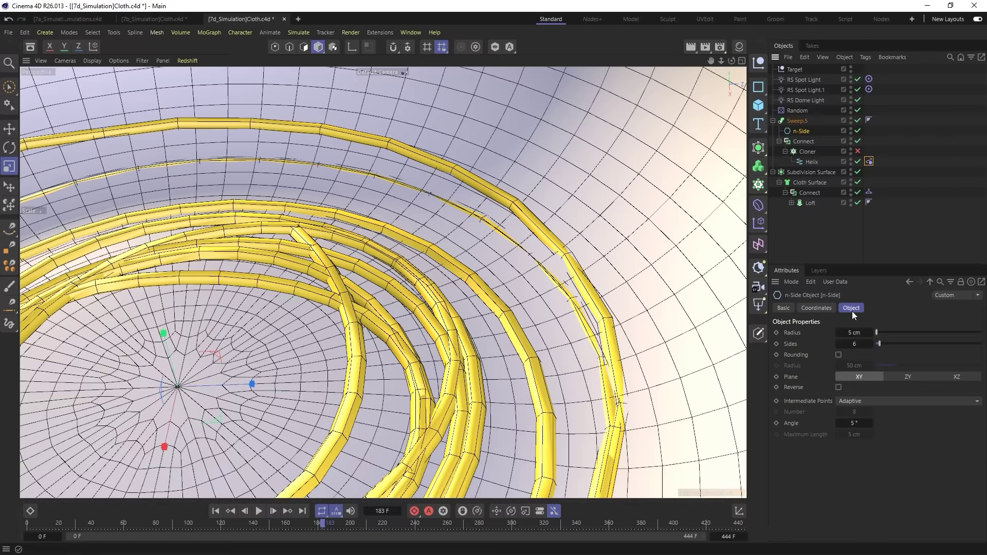
pyautogui.click(869, 192)
pyautogui.doubleClick(850, 377)
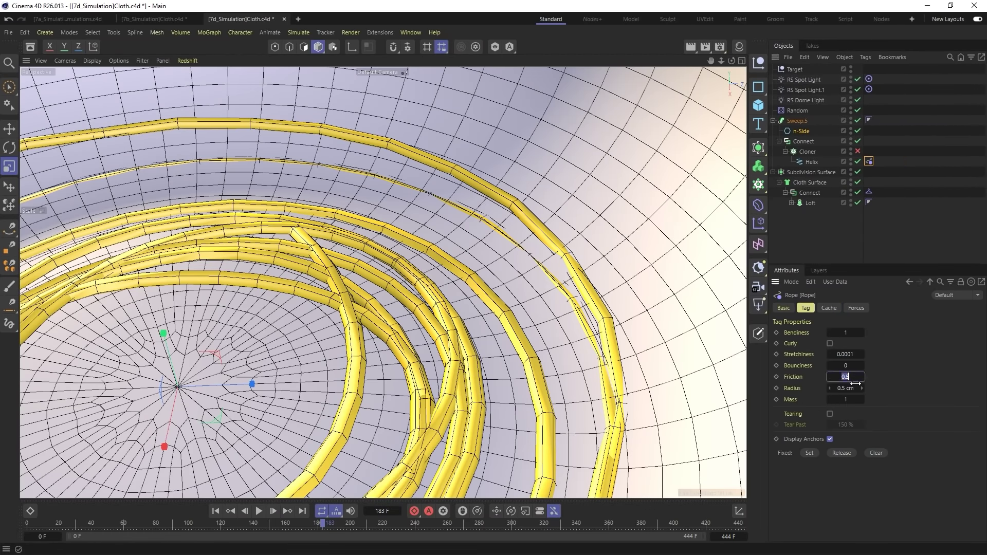
pyautogui.doubleClick(849, 388)
pyautogui.write('5')
pyautogui.press('Return')
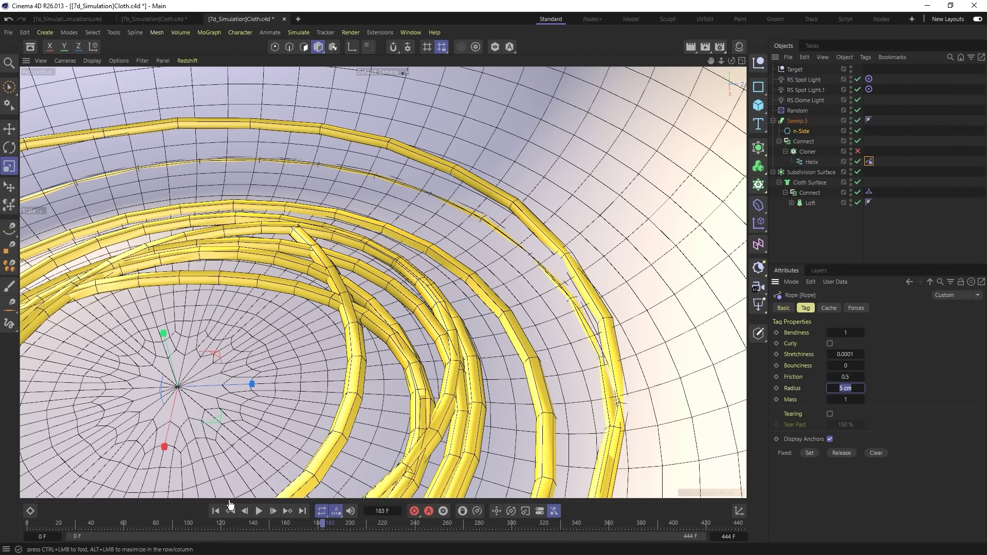
# Step: Continue the simulation to frame 266 and examine how the rope coils rest on each other in the bowl
pyautogui.click(260, 511)
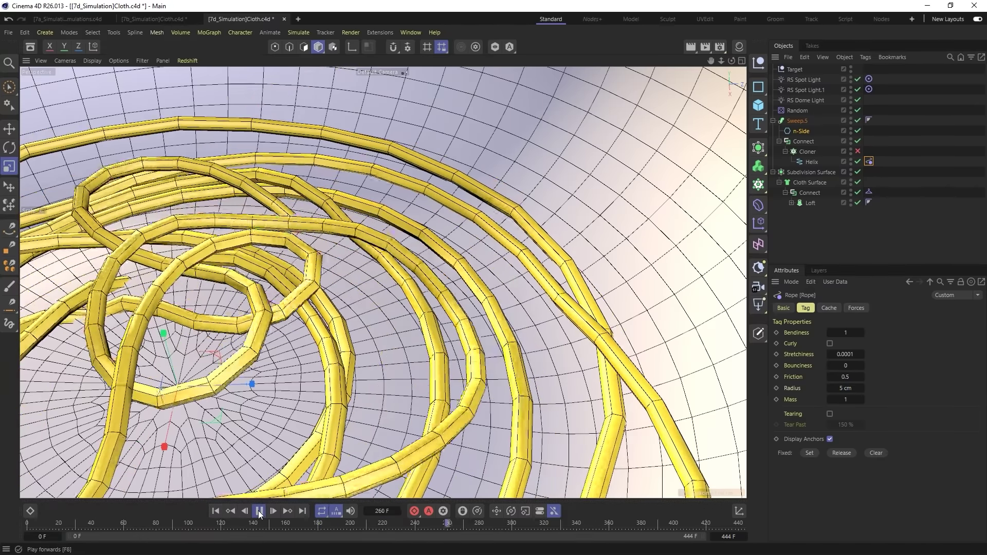
pyautogui.click(259, 511)
pyautogui.scroll(-10, 310, 369)
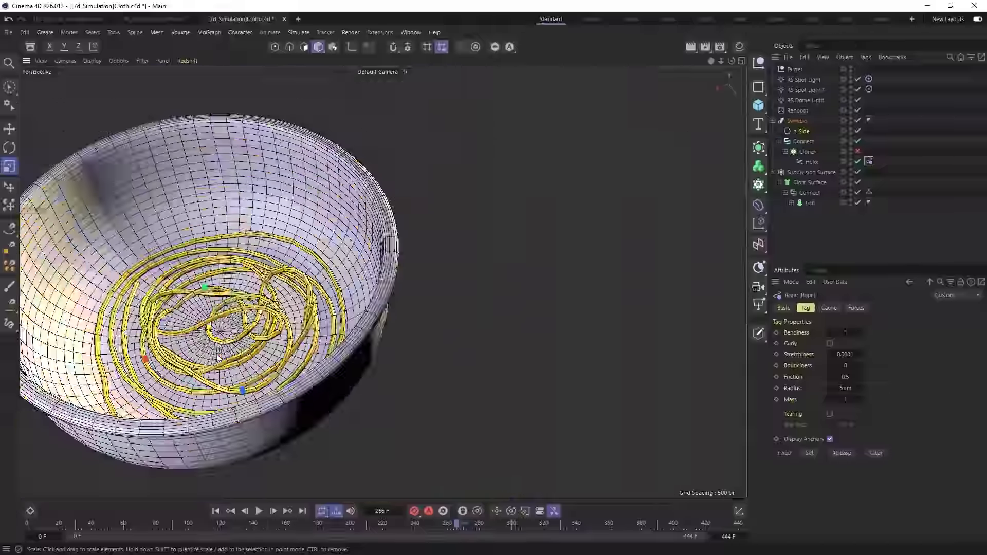
pyautogui.scroll(-3, 217, 358)
# Step: Replay the simulation from the start to frame 224 and return to the first frame
pyautogui.click(216, 511)
pyautogui.click(260, 511)
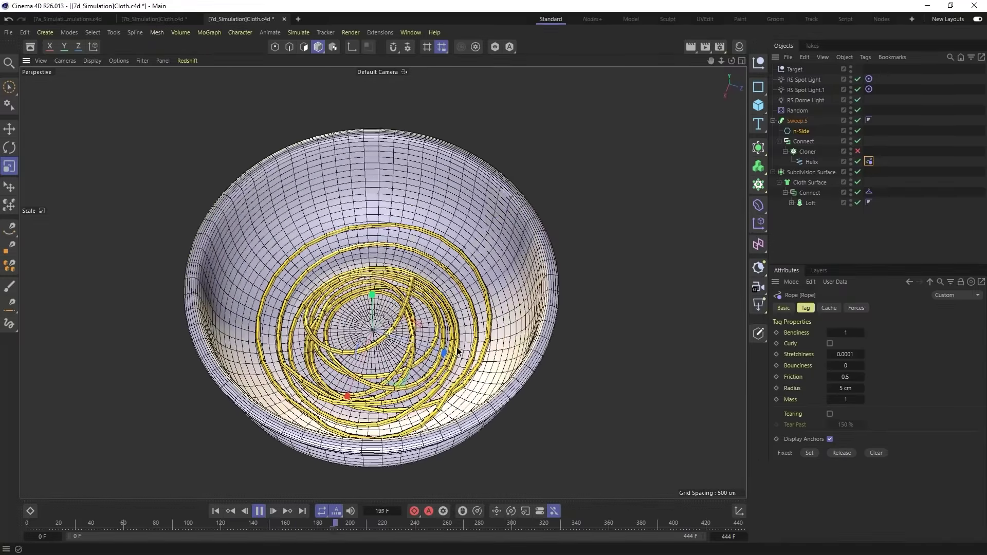
pyautogui.click(215, 511)
pyautogui.keyDown('alt'); pyautogui.moveTo(330, 393); pyautogui.dragTo(436, 297); pyautogui.keyUp('alt')
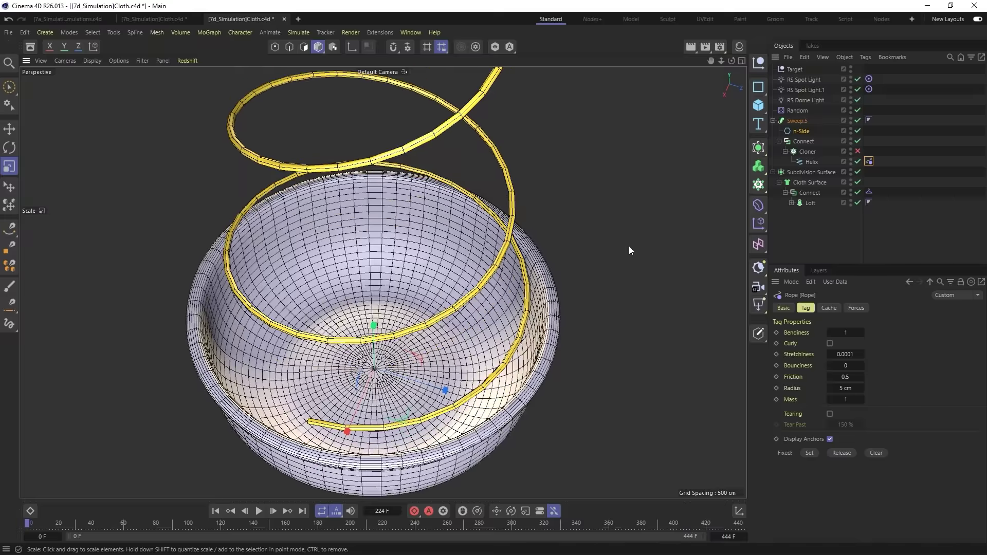
# Step: Enable the Cloner above the Helix and move the Rope tag from the Helix to the Cloner
pyautogui.click(800, 152)
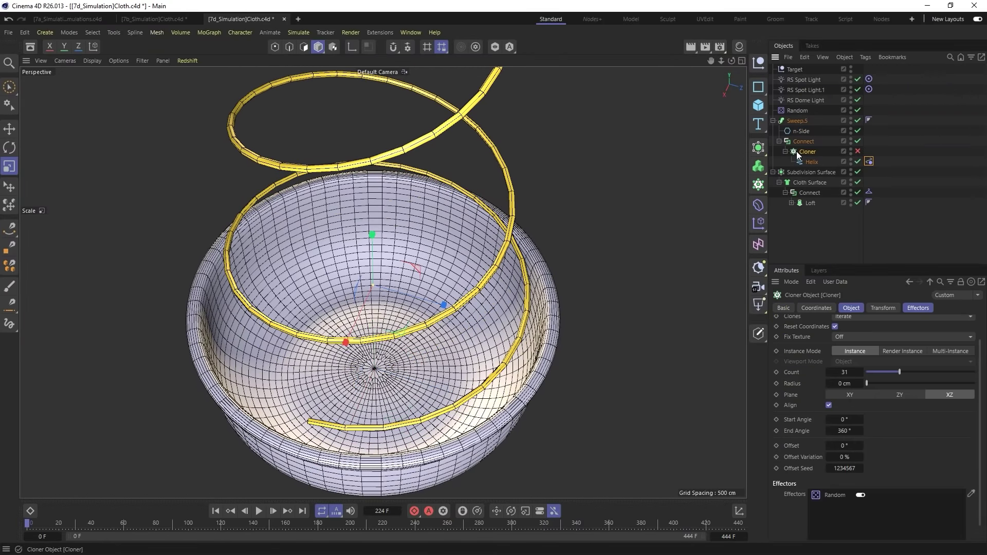
pyautogui.click(858, 151)
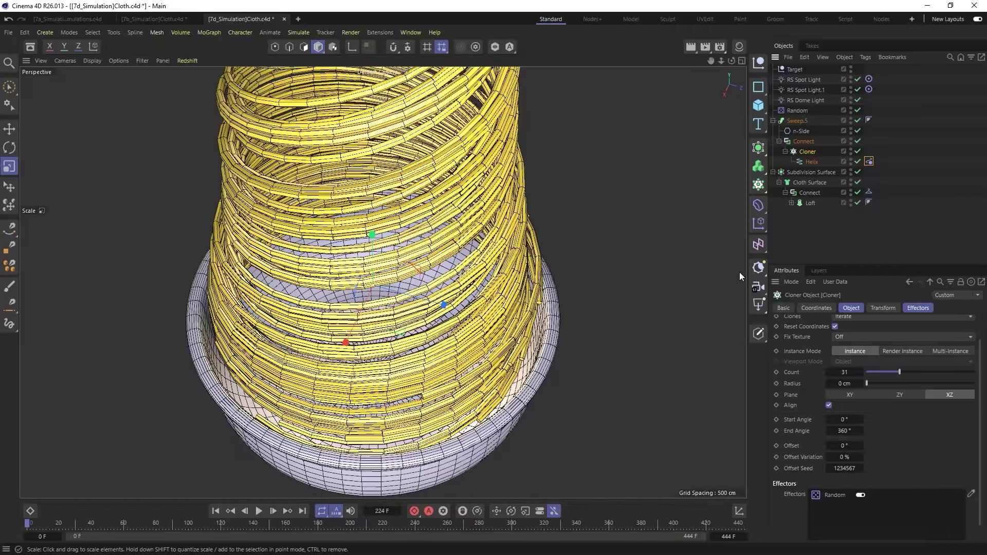
pyautogui.keyDown('alt'); pyautogui.moveTo(417, 280); pyautogui.dragTo(444, 227); pyautogui.keyUp('alt')
pyautogui.scroll(6, 445, 227)
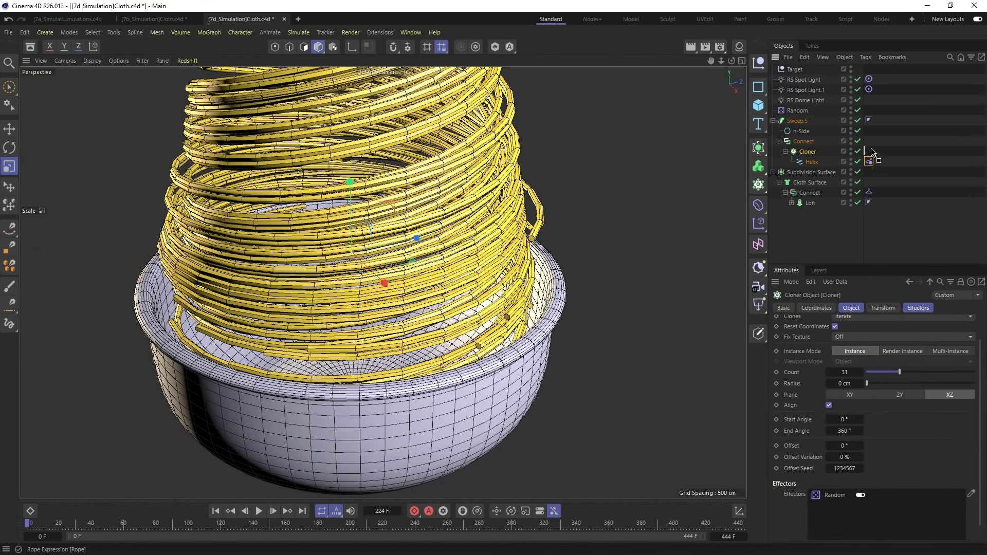
pyautogui.moveTo(871, 148); pyautogui.dragTo(869, 151)
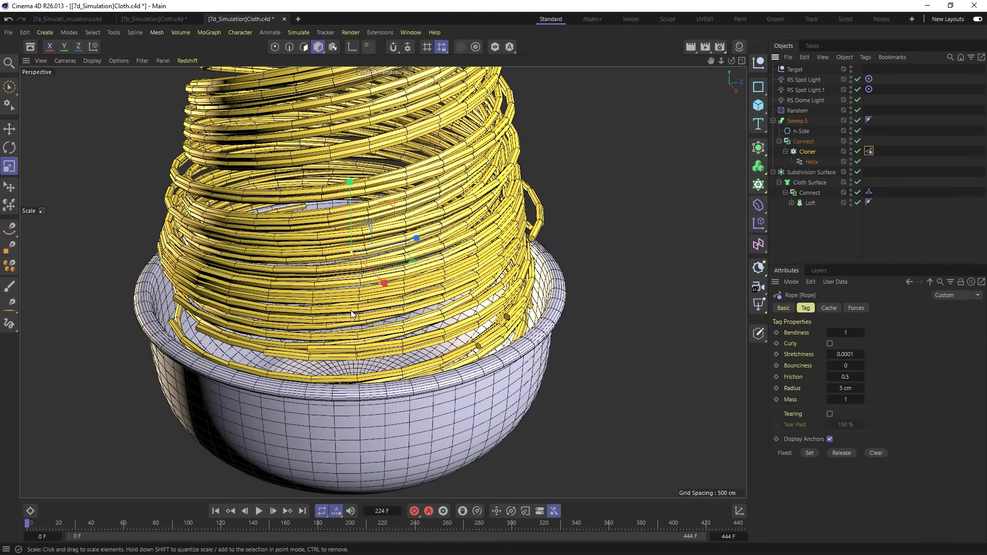
# Step: Switch the viewport to Gouraud Shading without lines and change one additional viewport display option
pyautogui.keyDown('alt'); pyautogui.moveTo(412, 273); pyautogui.dragTo(418, 288); pyautogui.keyUp('alt')
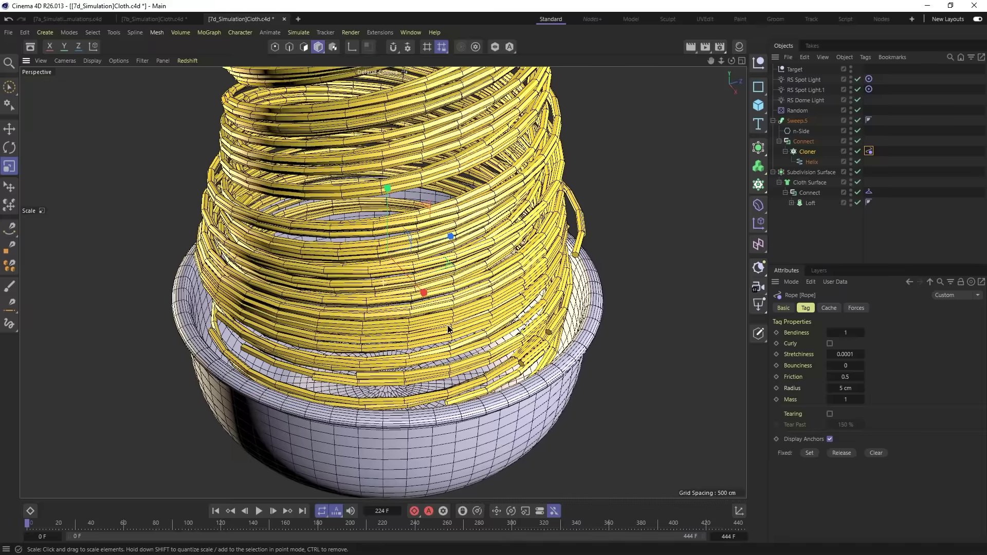
pyautogui.press('n')
pyautogui.press('a')
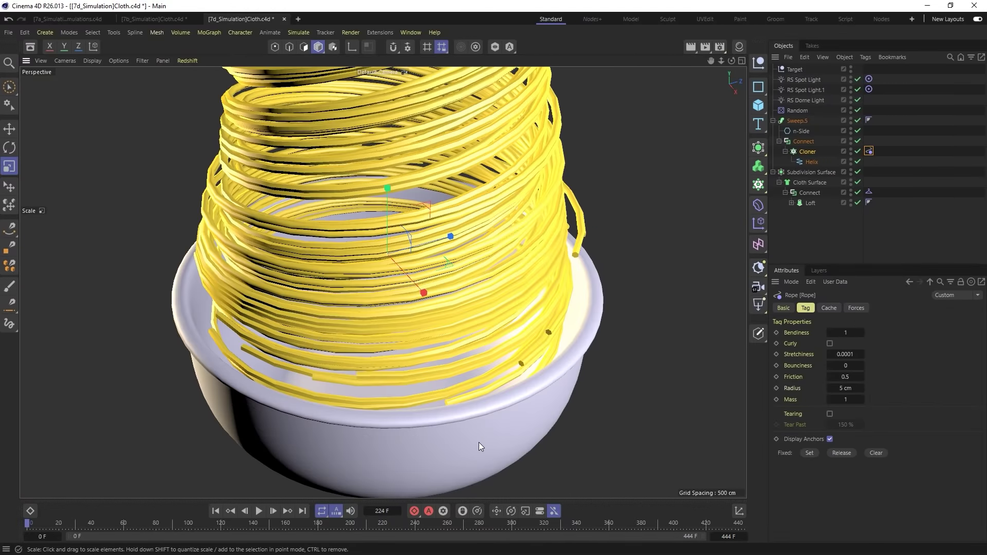
pyautogui.click(145, 60)
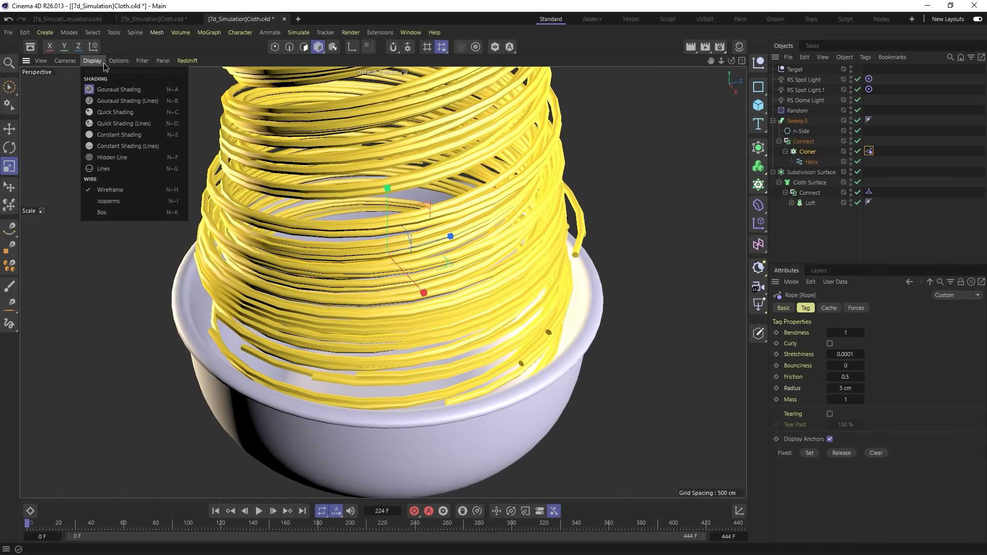
pyautogui.moveTo(119, 60)
pyautogui.click(152, 217)
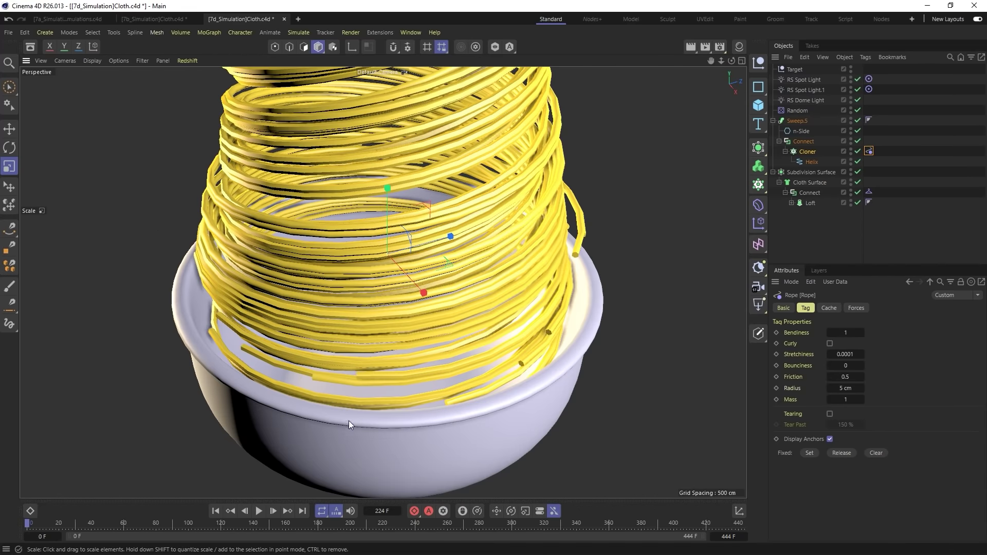
# Step: Turn on Shadows in the viewport and play the simulation to frame 157
pyautogui.click(119, 60)
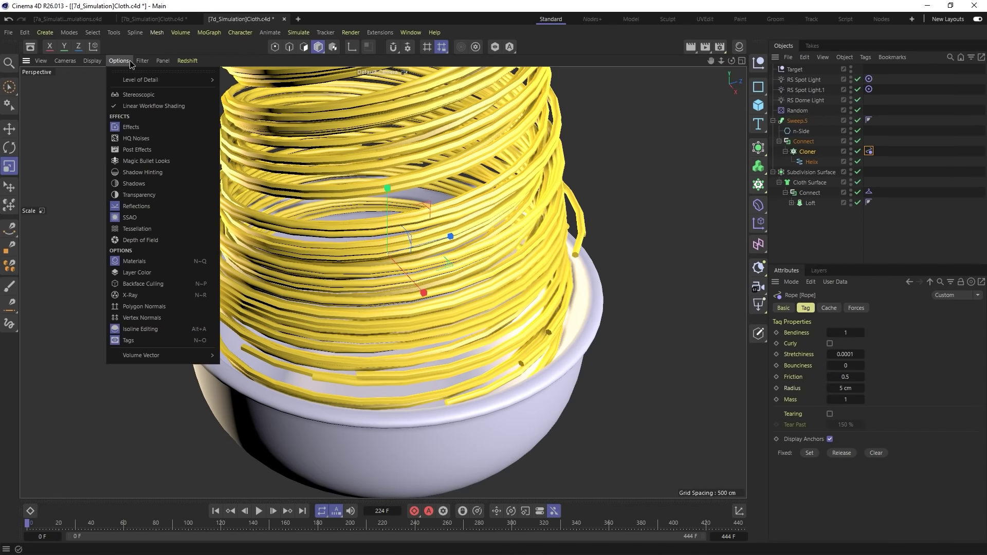
pyautogui.click(138, 184)
pyautogui.click(259, 511)
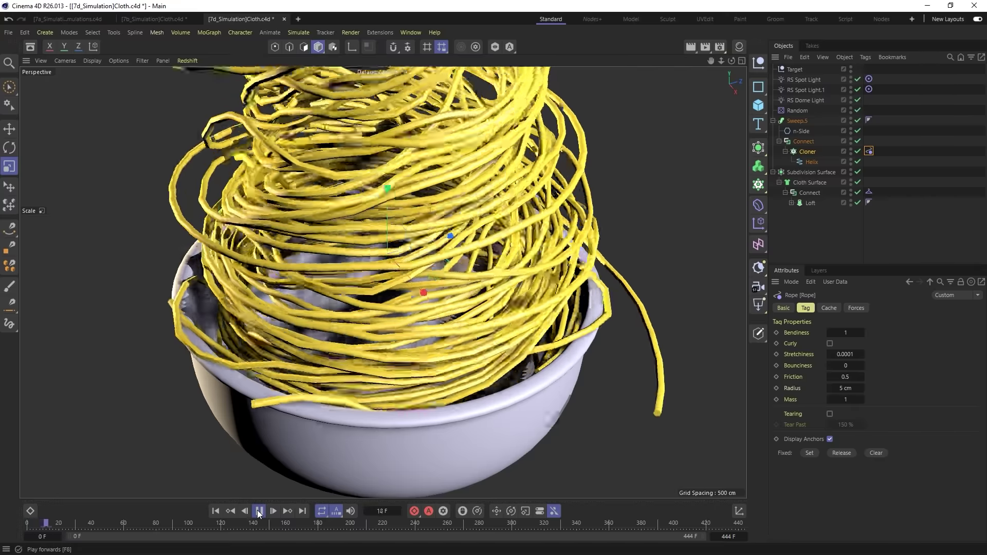
pyautogui.click(262, 511)
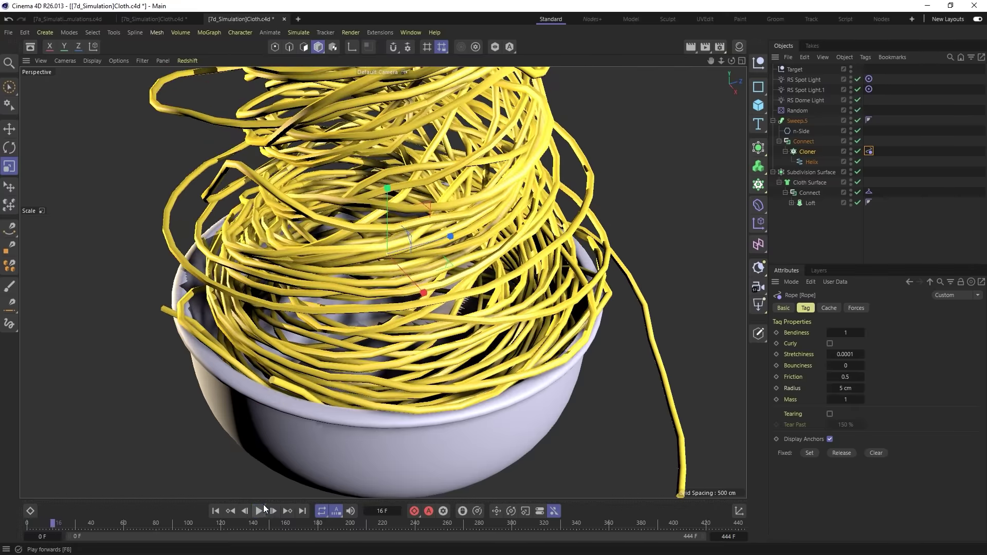
pyautogui.click(260, 511)
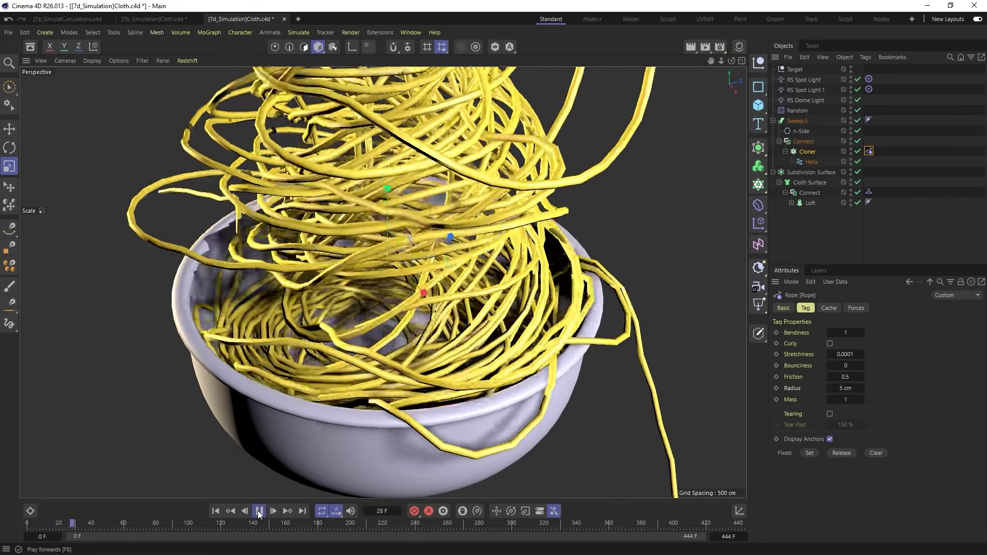
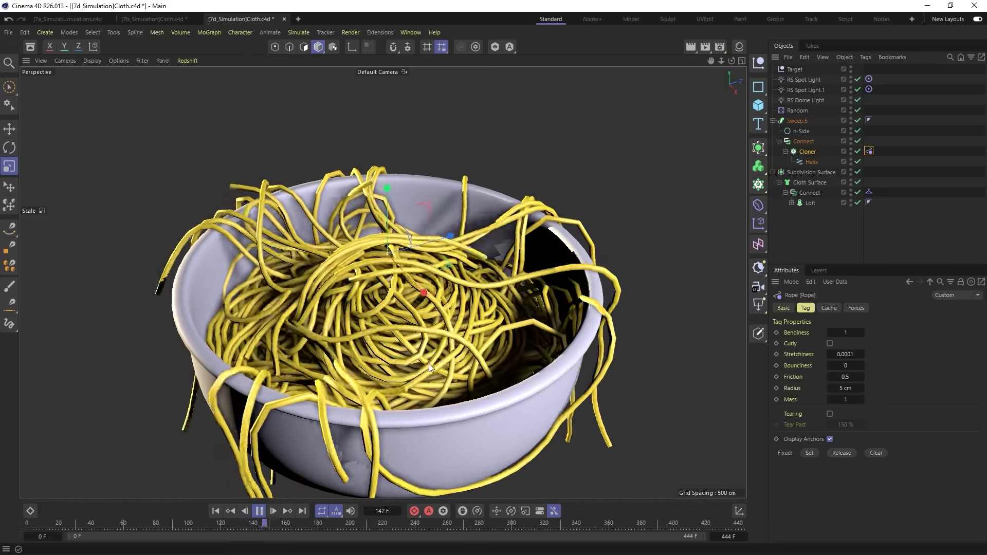
pyautogui.press('F8')
# Step: Examine the settled ropes in the bowl up close and return to the first frame
pyautogui.keyDown('alt'); pyautogui.moveTo(338, 265); pyautogui.dragTo(441, 332); pyautogui.keyUp('alt')
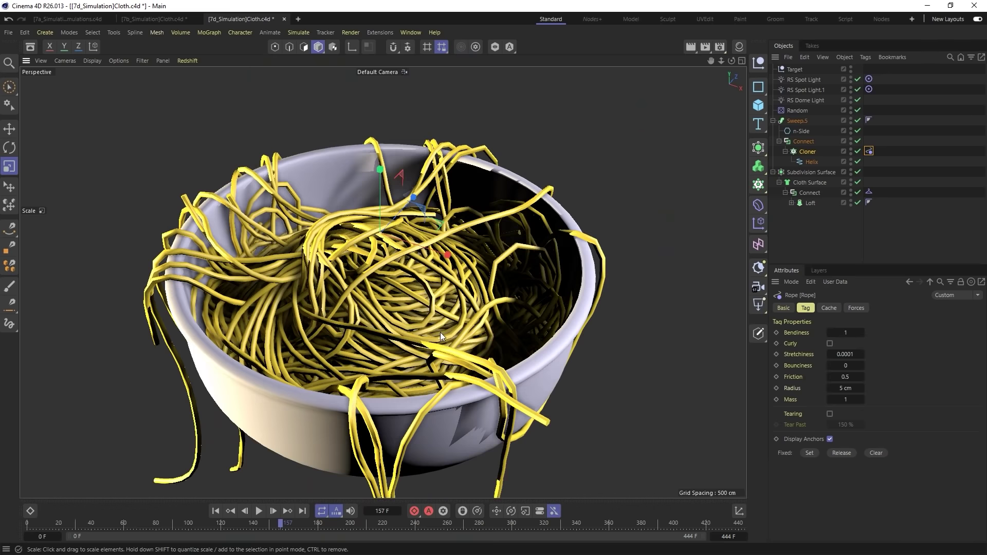
pyautogui.scroll(5, 377, 288)
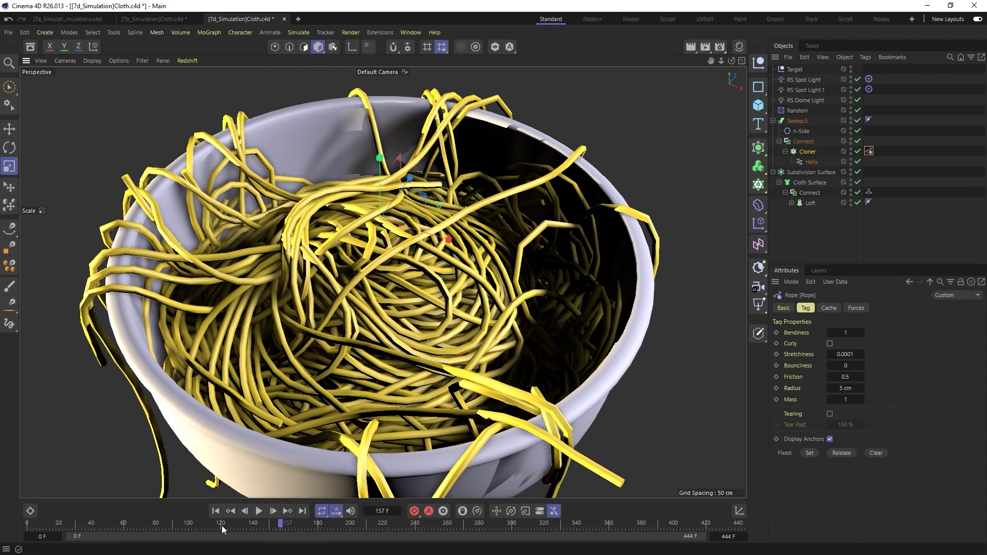
pyautogui.click(216, 510)
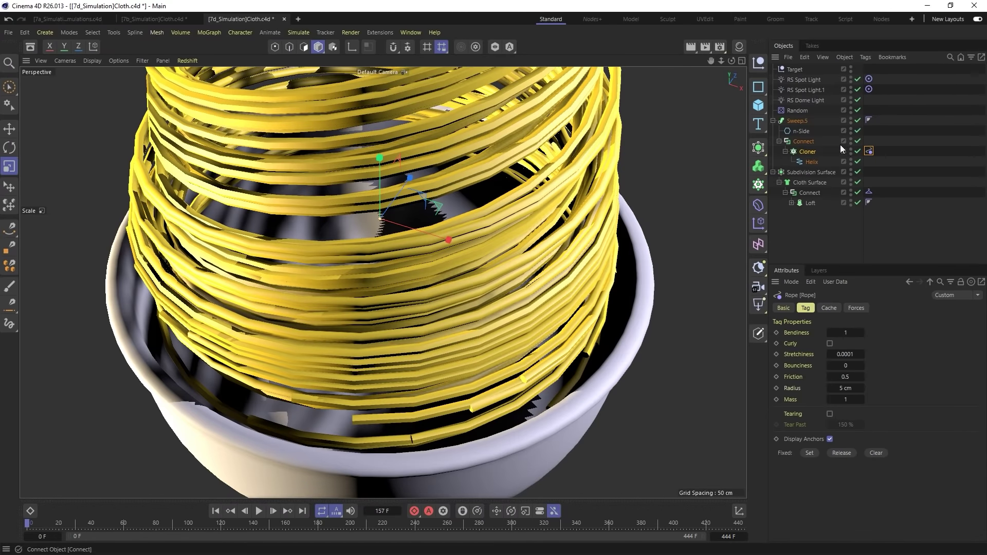
# Step: Duplicate Sweep.5 without its Connect hierarchy, keeping only the n-Side profile, and disable the original Sweep.5
pyautogui.keyDown('ctrl'); pyautogui.moveTo(792, 118); pyautogui.dragTo(833, 116); pyautogui.keyUp('ctrl')
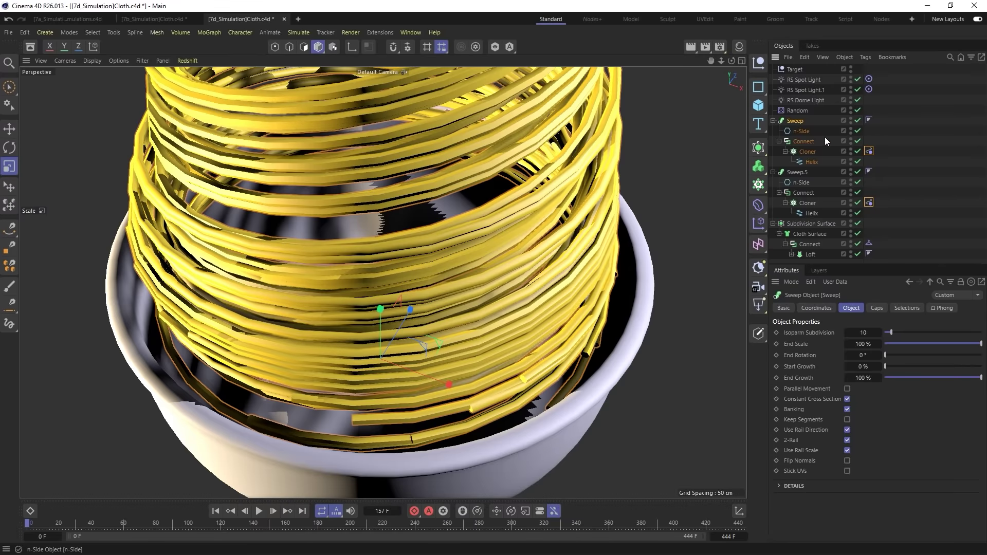
pyautogui.click(834, 140)
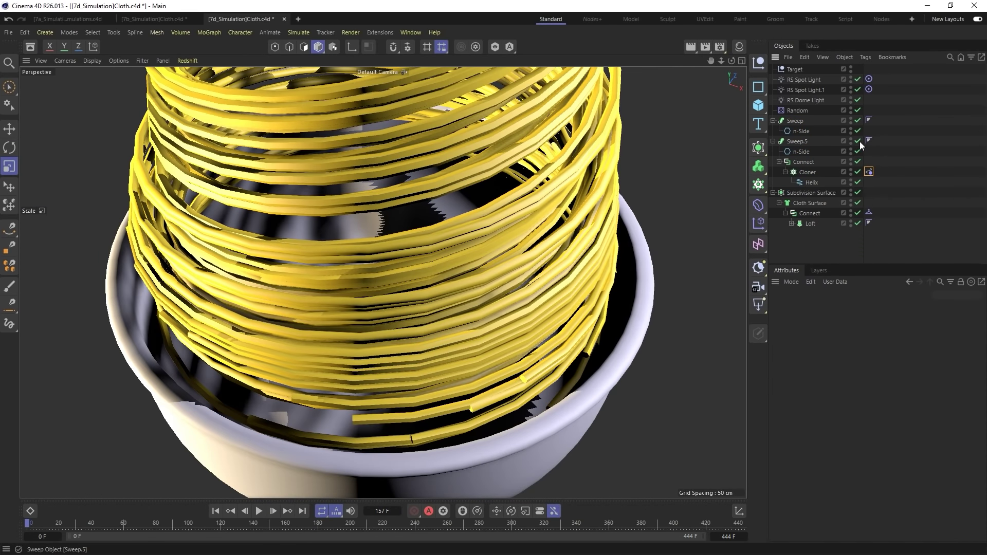
pyautogui.click(858, 141)
pyautogui.scroll(-5, 478, 275)
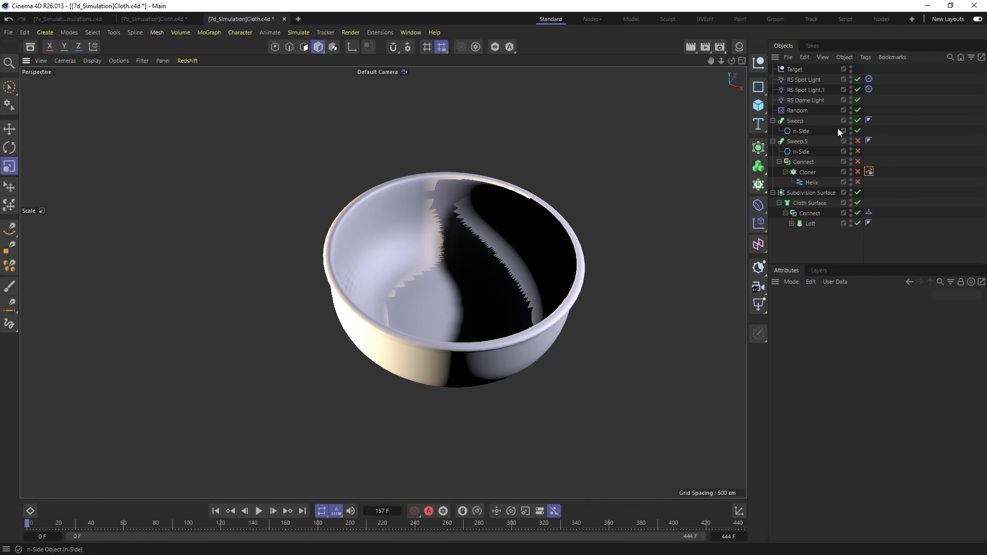
# Step: Add a Helix spline oriented in the XZ plane and raise it toward the bowl's opening
pyautogui.click(759, 87)
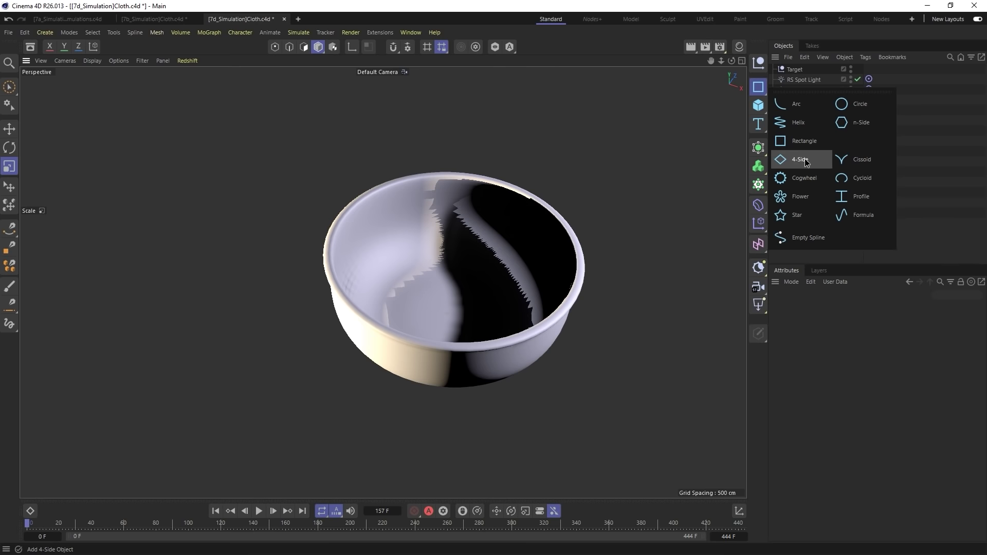
pyautogui.click(802, 123)
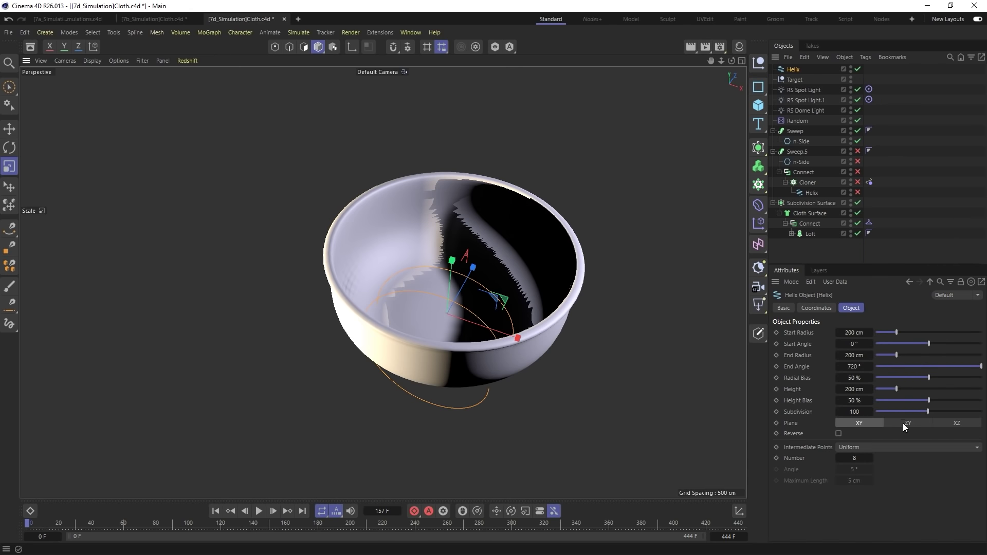
pyautogui.click(957, 423)
pyautogui.press('e')
pyautogui.moveTo(456, 269); pyautogui.dragTo(455, 211)
pyautogui.click(803, 70)
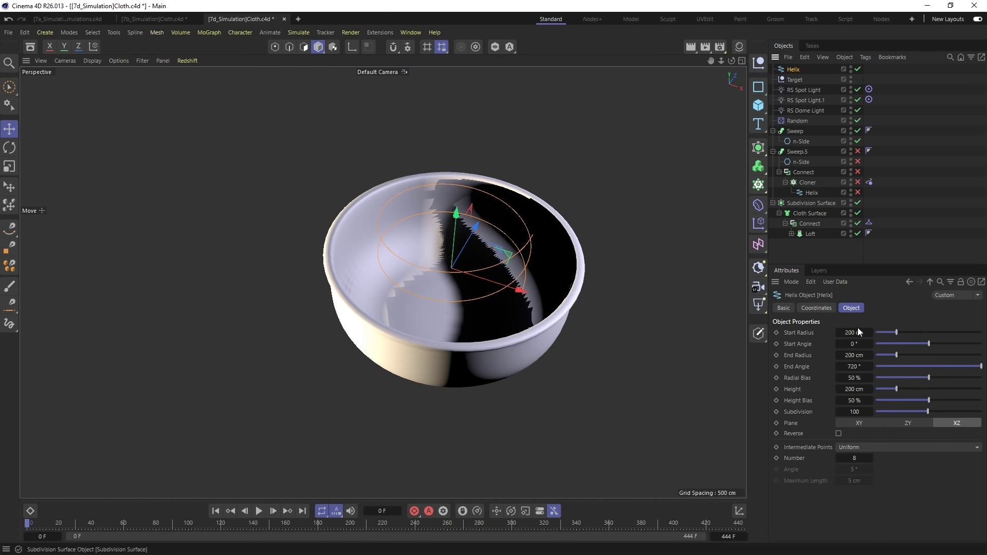
# Step: Set the Helix's Intermediate Points to None, its End Angle to 1440° and its Height to 500 cm
pyautogui.click(853, 447)
pyautogui.click(856, 460)
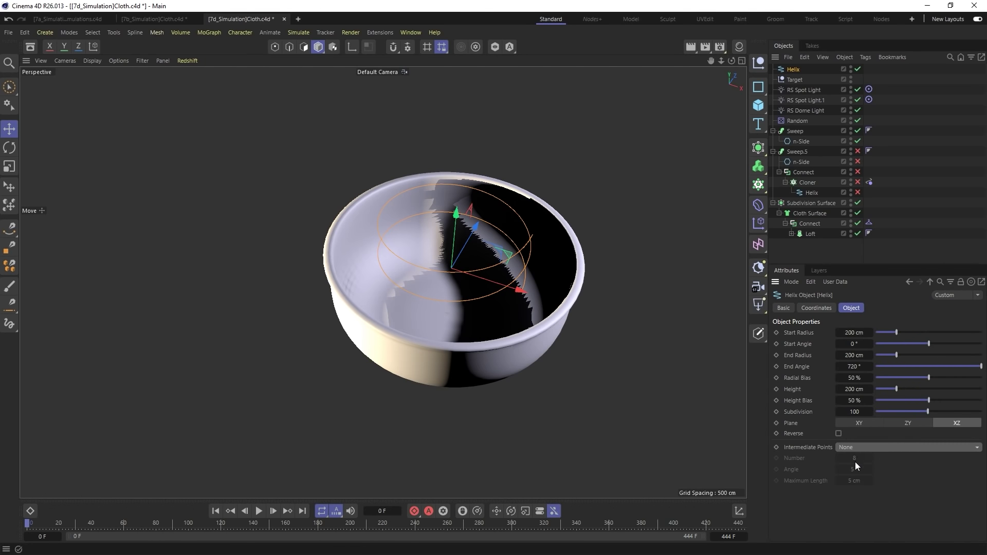
pyautogui.click(847, 412)
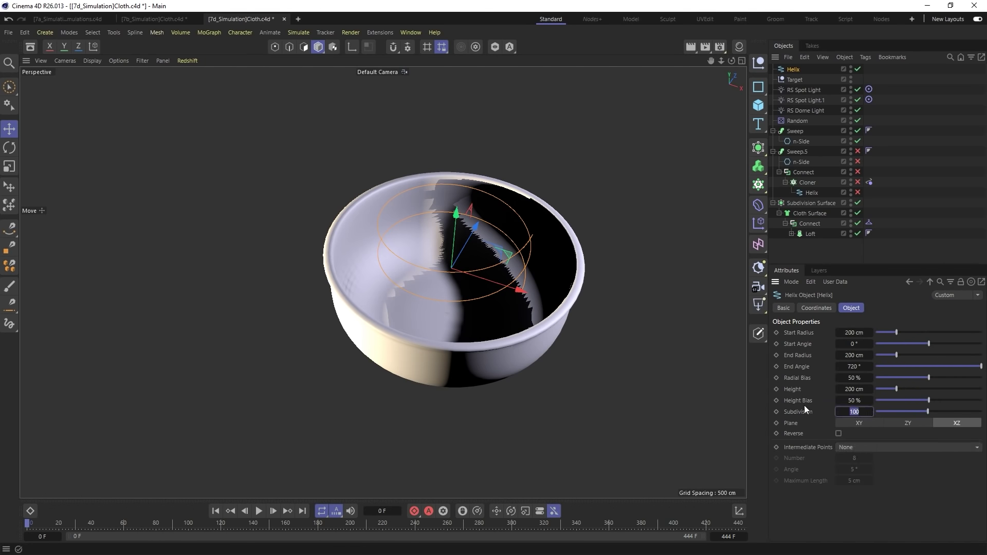
pyautogui.click(860, 366)
pyautogui.write('1440')
pyautogui.press('Return')
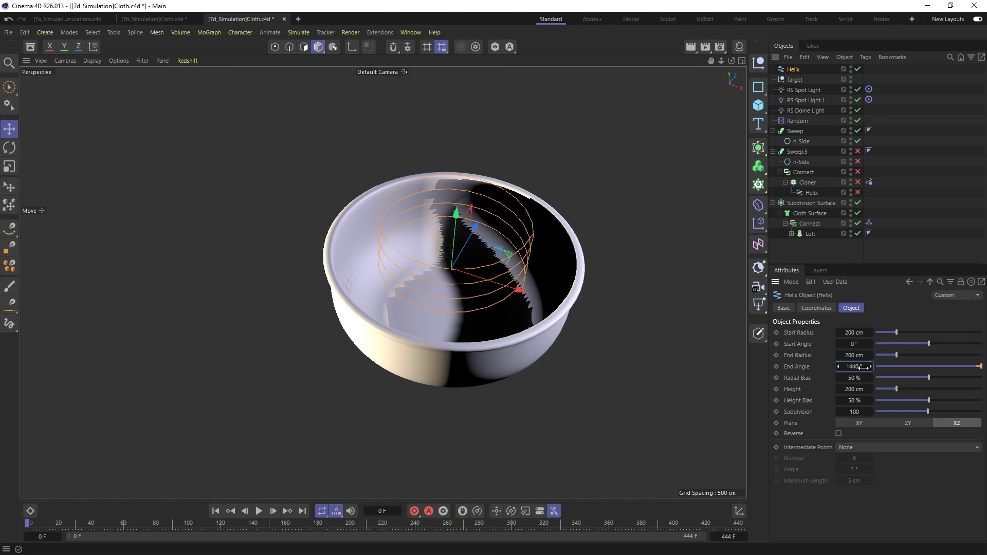
pyautogui.hotkey('shift', 'Tab')
pyautogui.click(864, 389)
pyautogui.write('500')
pyautogui.press('Return')
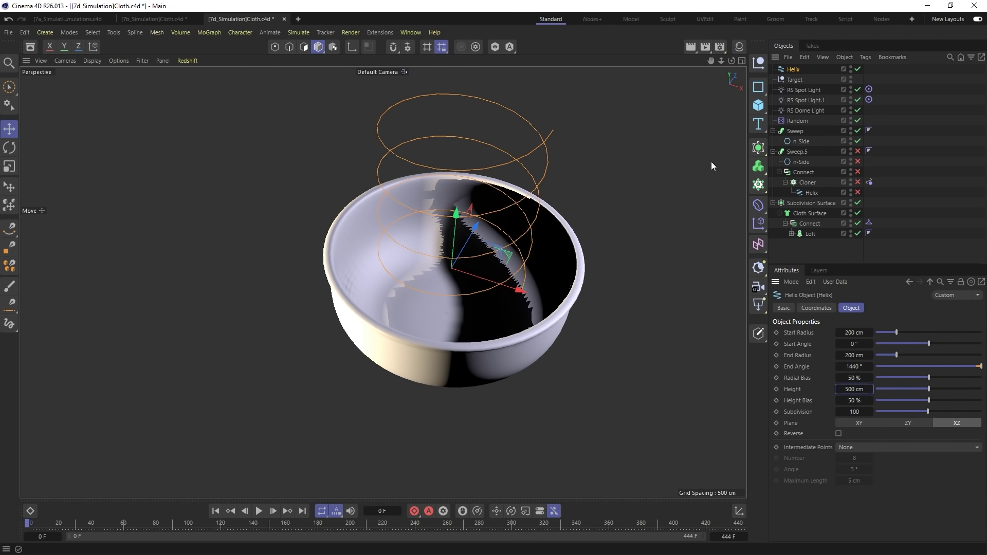
# Step: Place the Helix under the new Sweep, make it editable and give it a Rope simulation tag
pyautogui.moveTo(788, 70); pyautogui.dragTo(805, 147)
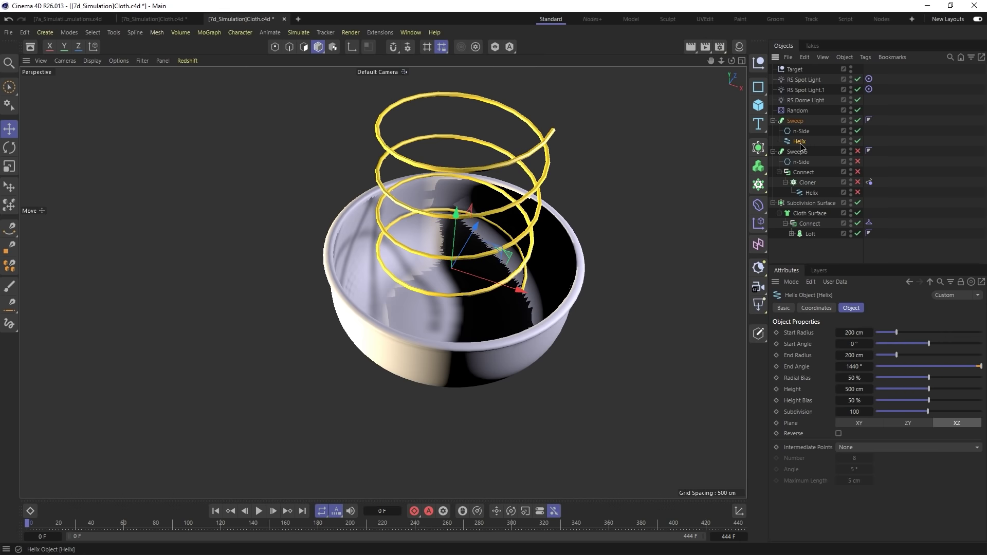
pyautogui.press('c')
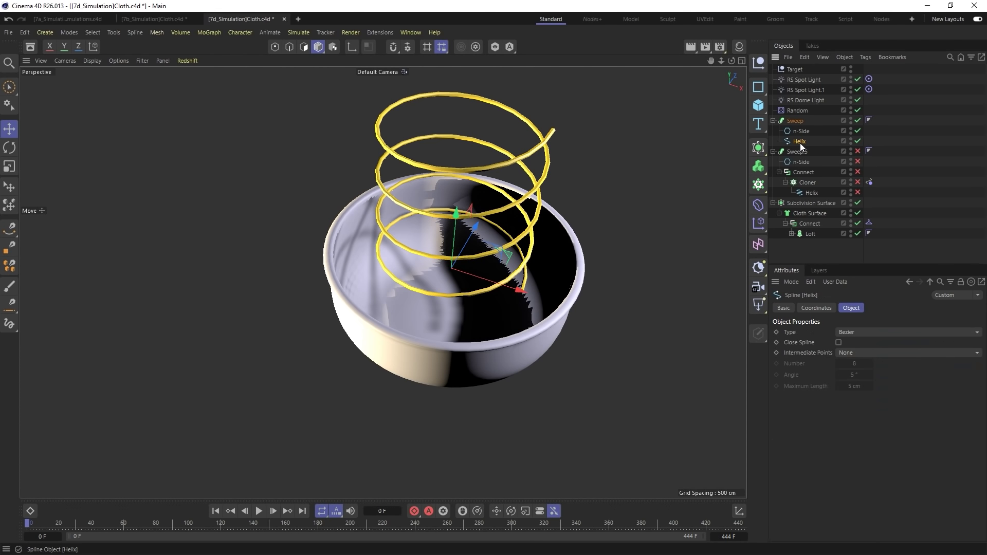
pyautogui.rightClick(801, 143)
pyautogui.moveTo(840, 159)
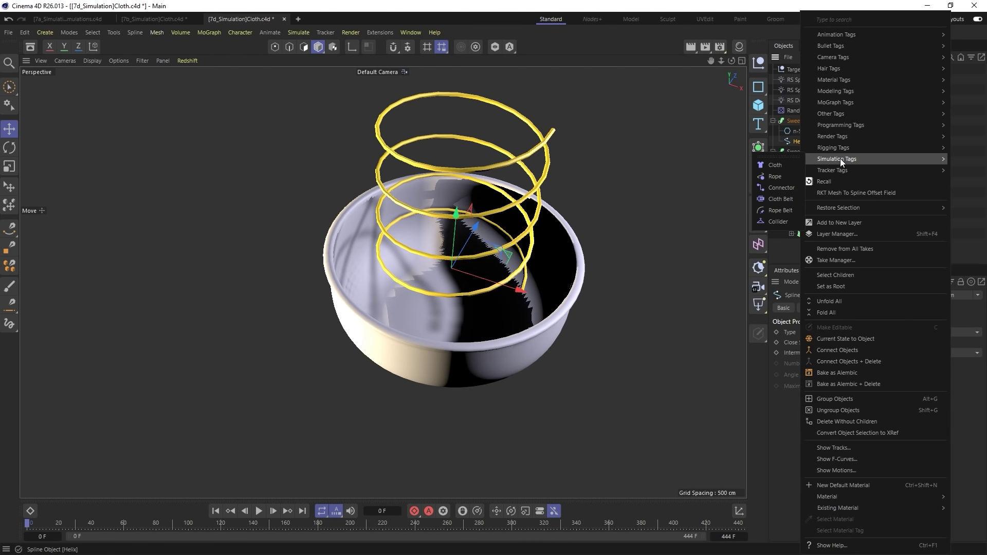
pyautogui.click(779, 176)
# Step: Select the helix's topmost end point in point mode and set it as fixed in the Rope tag
pyautogui.click(275, 47)
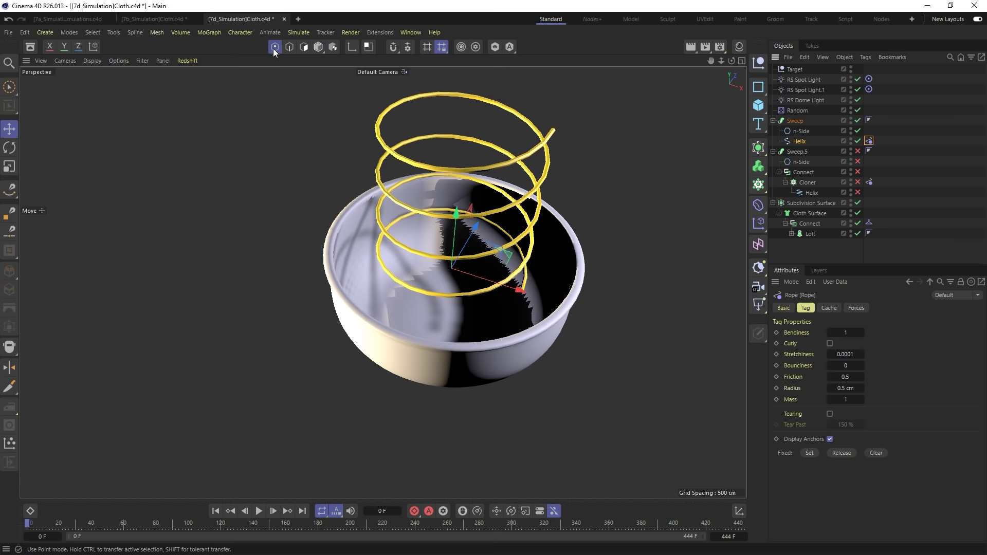
pyautogui.click(11, 89)
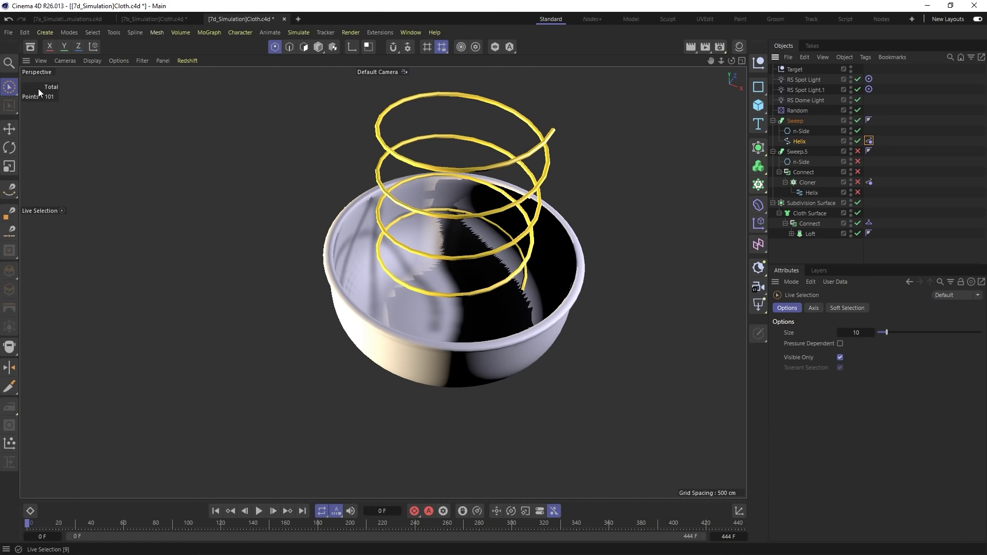
pyautogui.click(553, 131)
pyautogui.keyDown('alt'); pyautogui.moveTo(558, 139); pyautogui.dragTo(689, 159); pyautogui.keyUp('alt')
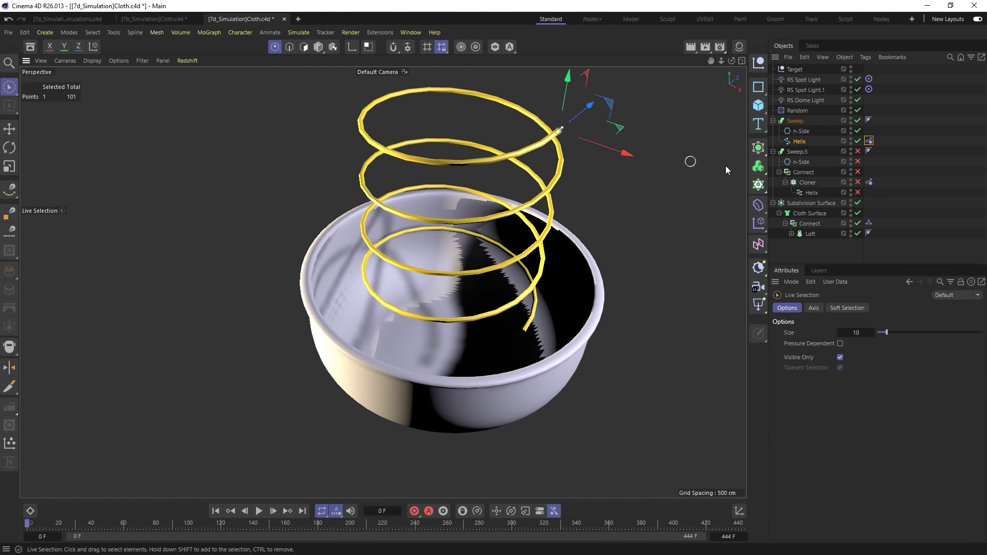
pyautogui.click(870, 142)
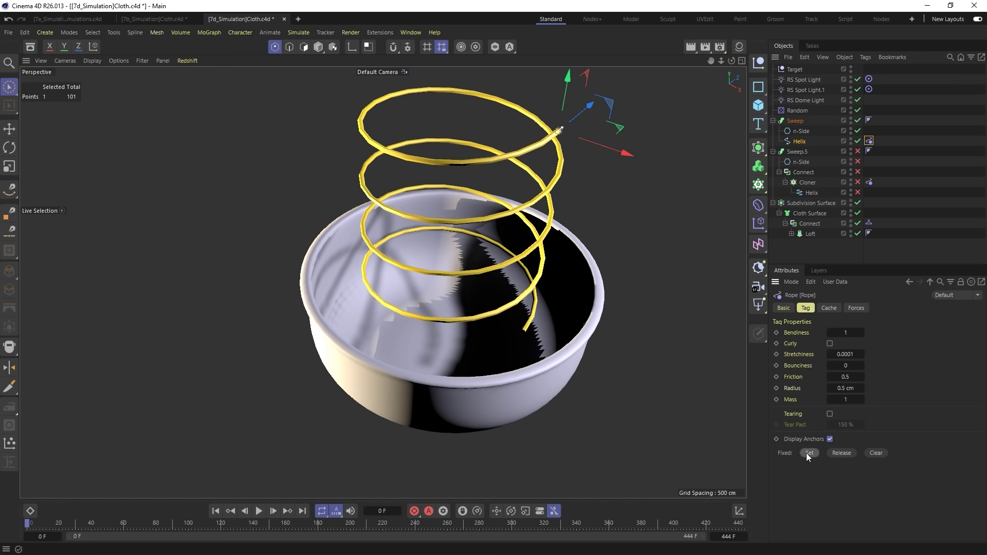
pyautogui.keyDown('alt'); pyautogui.moveTo(586, 167); pyautogui.dragTo(551, 199); pyautogui.keyUp('alt')
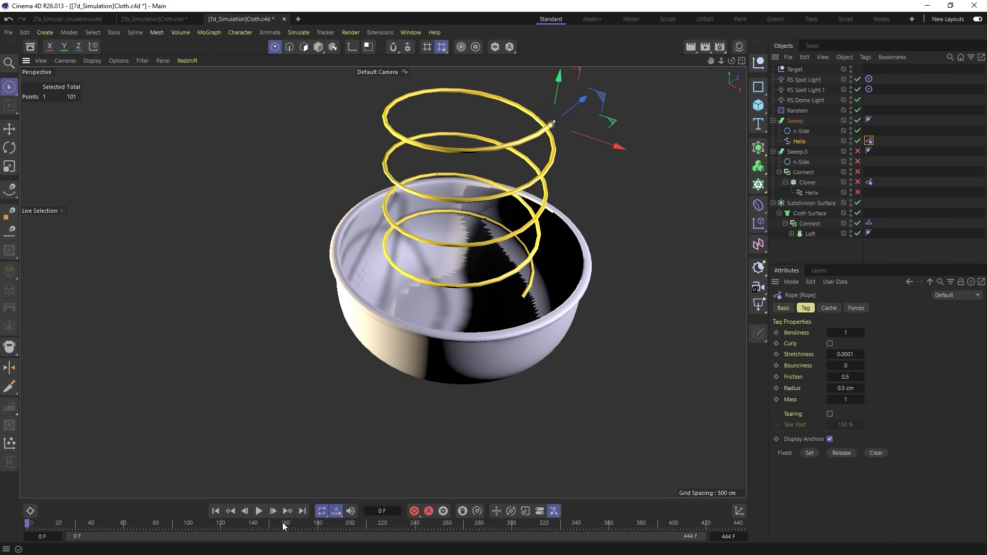
# Step: Set the Rope tag's Radius to 5 cm while the simulation plays, and restart playback from the first frame
pyautogui.click(258, 512)
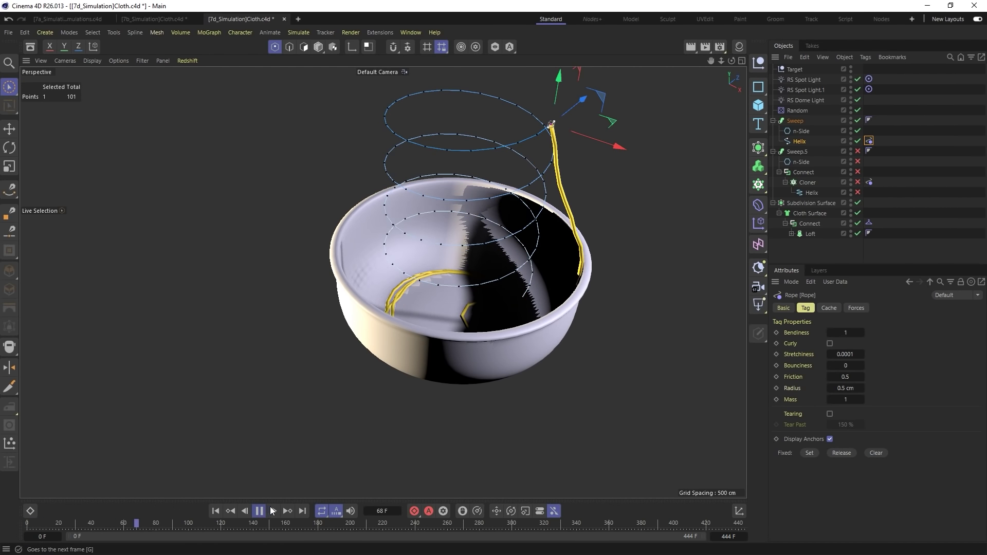
pyautogui.click(846, 389)
pyautogui.write('5')
pyautogui.press('Return')
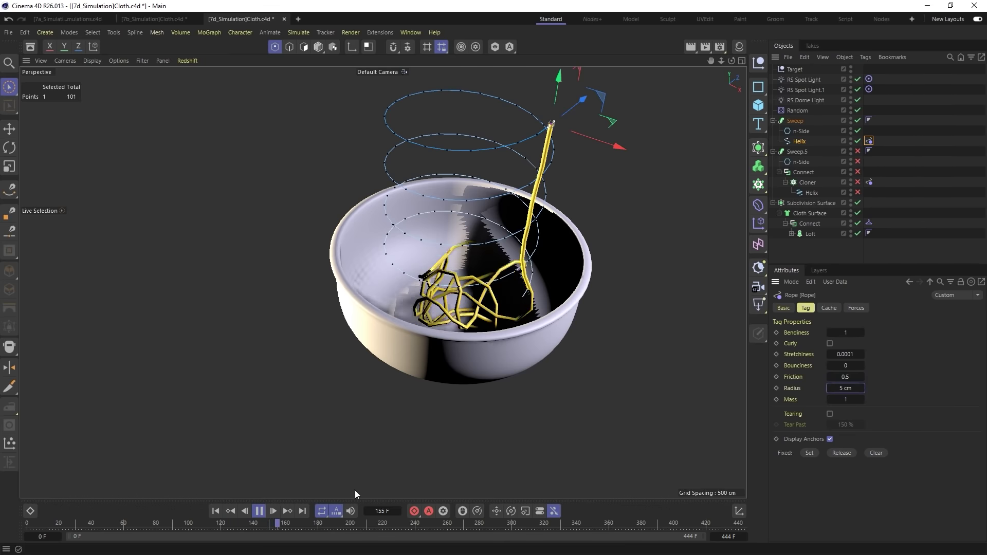
pyautogui.click(216, 512)
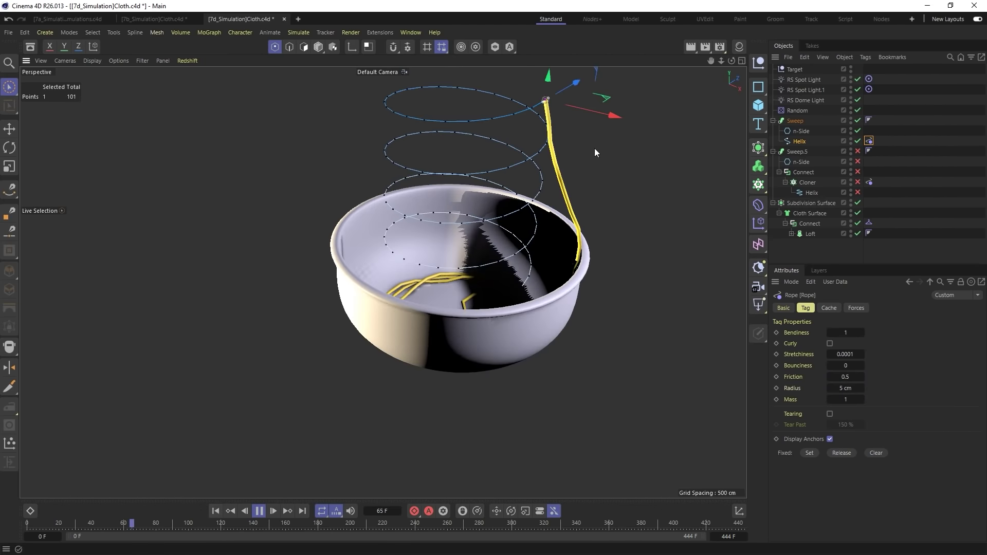
# Step: Disable the bowl's entire hierarchy: Subdivision Surface, Cloth Surface, Connect and Loft
pyautogui.click(858, 213)
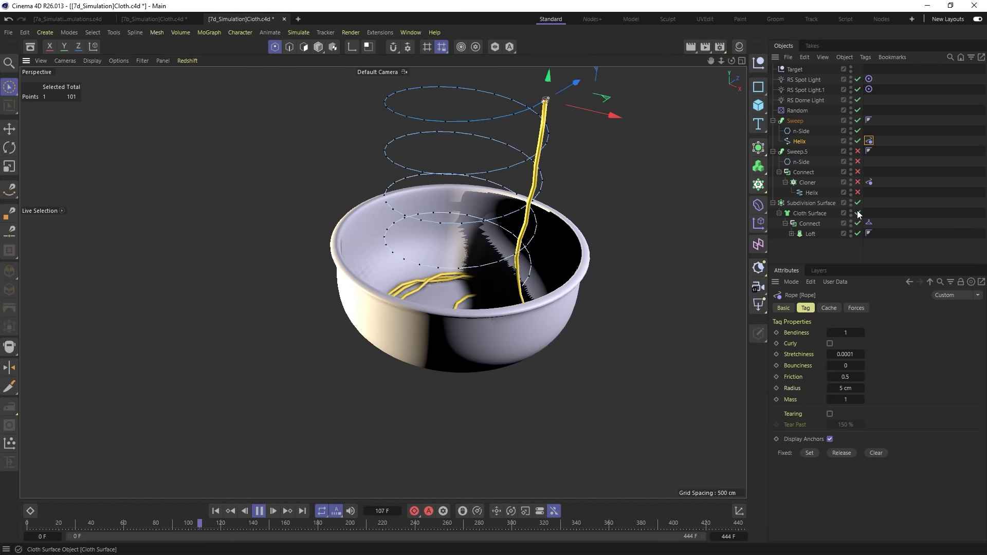
pyautogui.click(858, 203)
pyautogui.moveTo(858, 223); pyautogui.dragTo(859, 234)
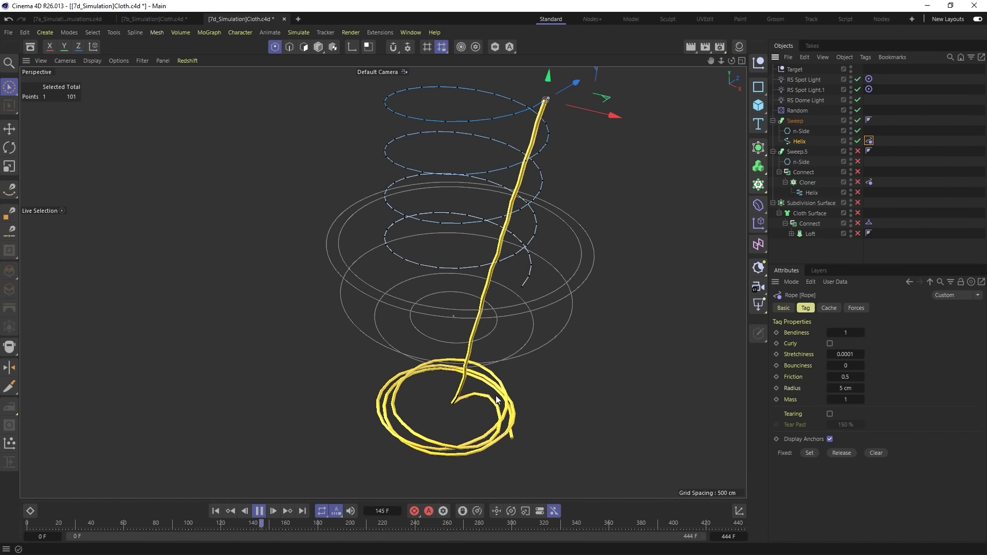
# Step: Examine how the rope drops and hangs from its fixed end point as the simulation keeps playing
pyautogui.keyDown('alt'); pyautogui.moveTo(501, 371); pyautogui.dragTo(494, 281, button='middle'); pyautogui.keyUp('alt')
pyautogui.scroll(-5, 494, 283)
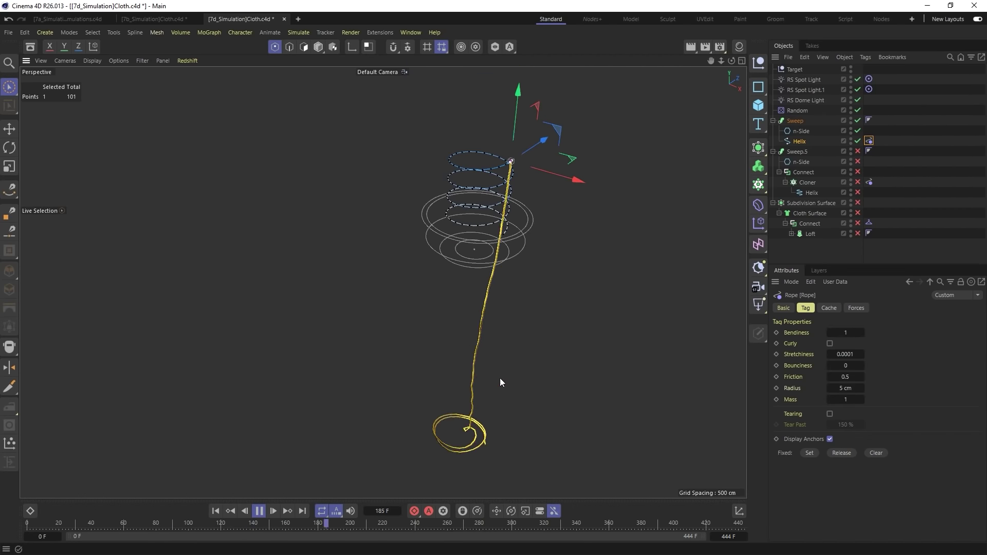
pyautogui.scroll(-2, 446, 396)
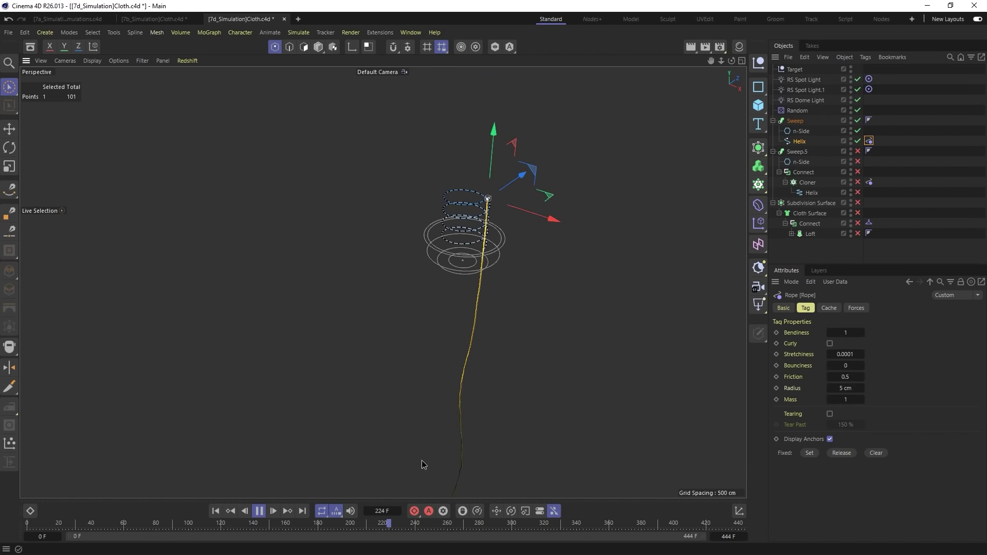
pyautogui.scroll(-3, 396, 473)
pyautogui.keyDown('alt'); pyautogui.moveTo(384, 282); pyautogui.dragTo(474, 373, button='middle'); pyautogui.keyUp('alt')
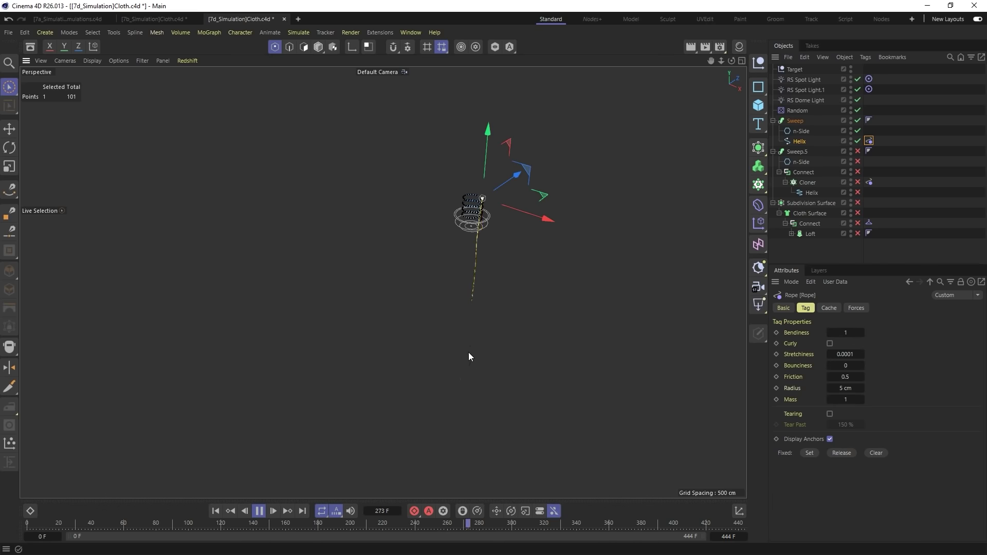
pyautogui.scroll(3, 470, 355)
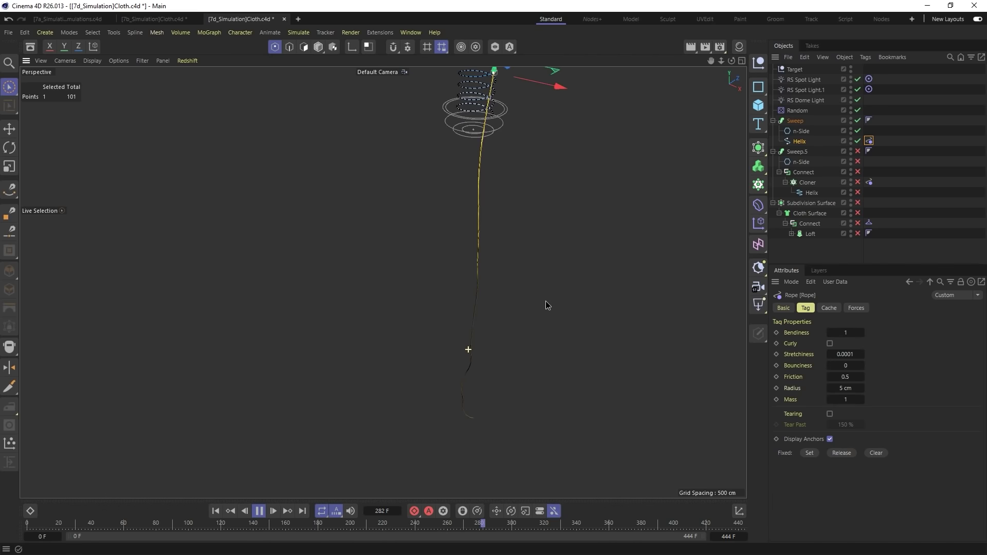
# Step: Switch back to Model mode, stop the rope simulation and return it to the first frame
pyautogui.click(319, 46)
pyautogui.keyDown('alt'); pyautogui.moveTo(458, 124); pyautogui.dragTo(462, 360, button='middle'); pyautogui.keyUp('alt')
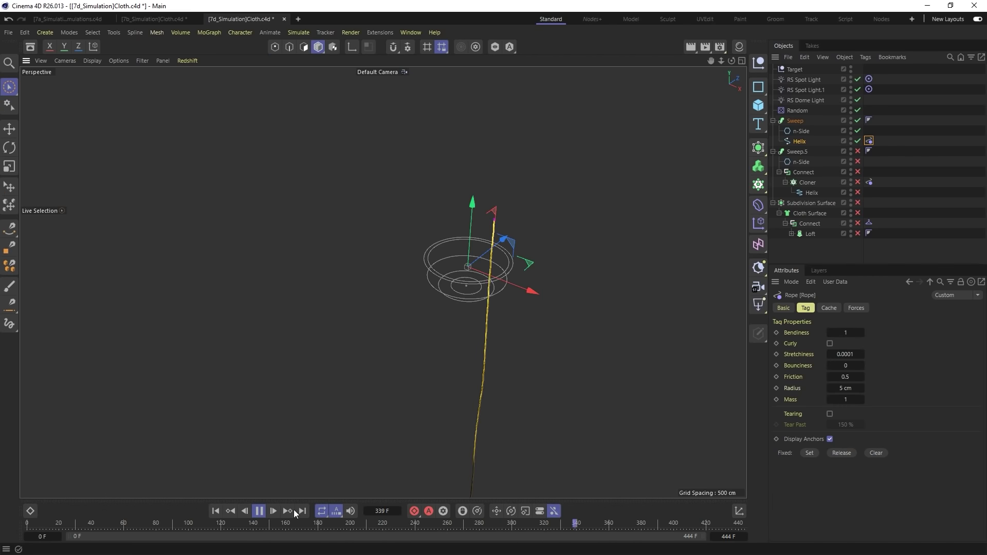
pyautogui.click(259, 511)
pyautogui.click(217, 513)
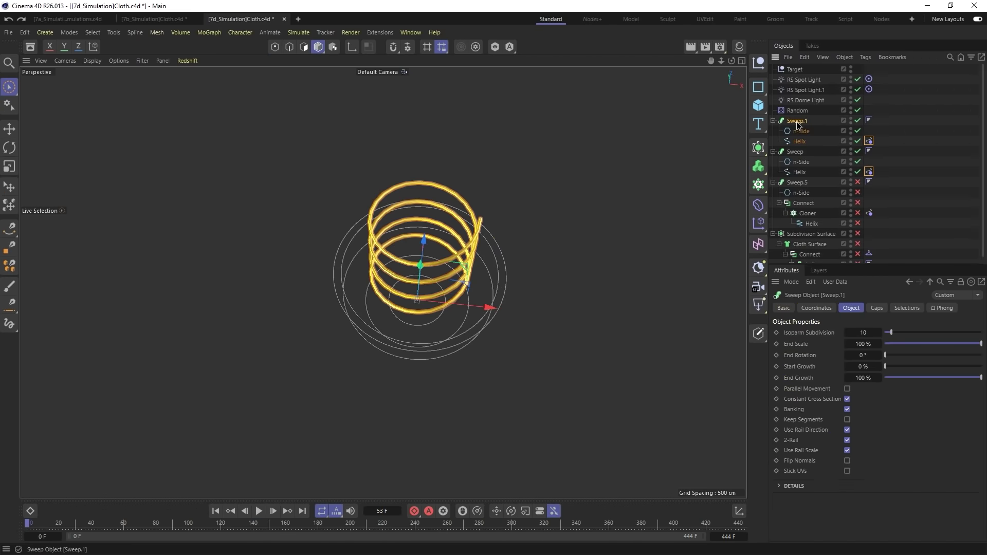
# Step: Tilt the duplicated Sweep onto its side and move it so its coils interlace with the original rope
pyautogui.keyDown('alt'); pyautogui.moveTo(517, 247); pyautogui.dragTo(513, 223); pyautogui.keyUp('alt')
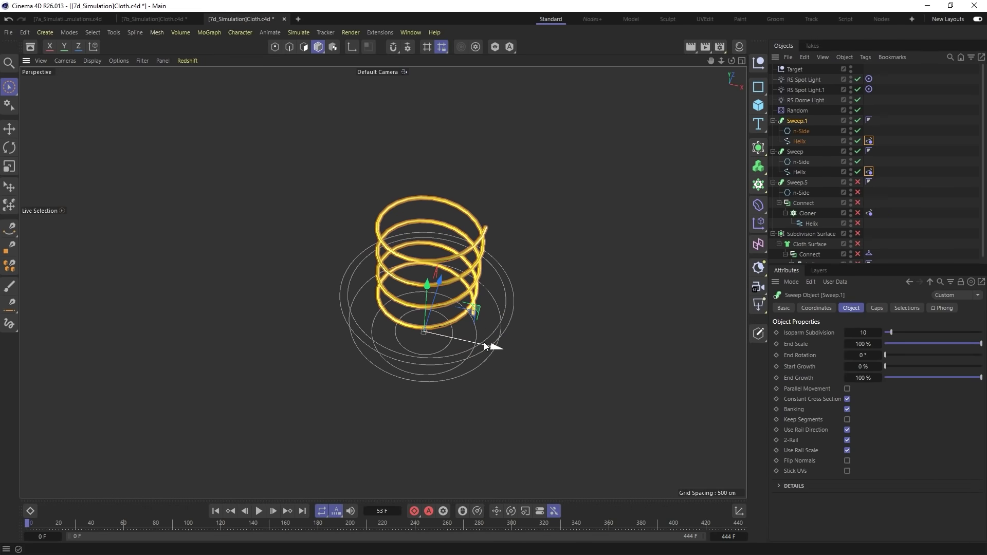
pyautogui.moveTo(484, 342); pyautogui.dragTo(445, 258)
pyautogui.press('r')
pyautogui.press('e')
pyautogui.moveTo(431, 320); pyautogui.dragTo(476, 265)
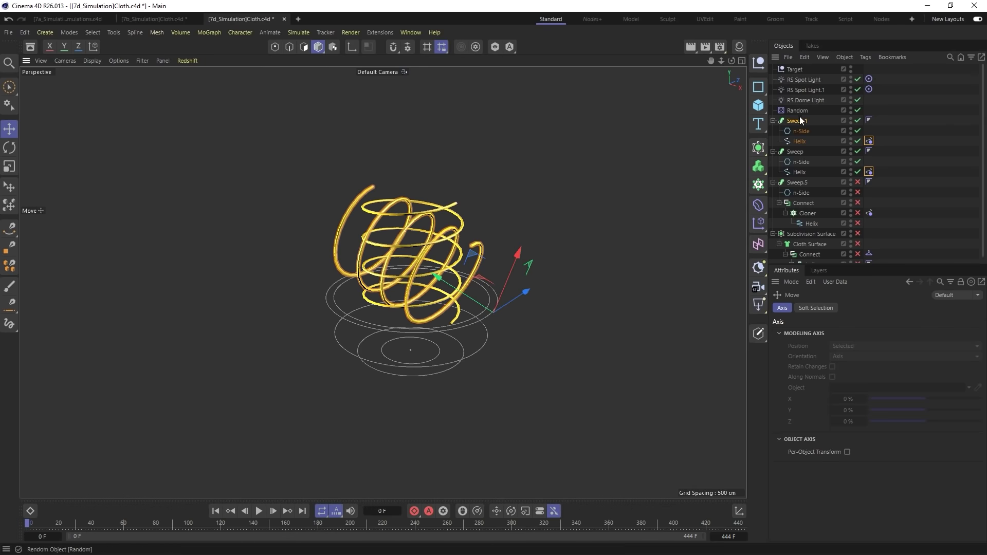
# Step: Duplicate the tilted Sweep, rotate the new copy and move it into the other two coils to form a tangle
pyautogui.keyDown('ctrl'); pyautogui.moveTo(799, 122); pyautogui.dragTo(801, 116); pyautogui.keyUp('ctrl')
pyautogui.press('r')
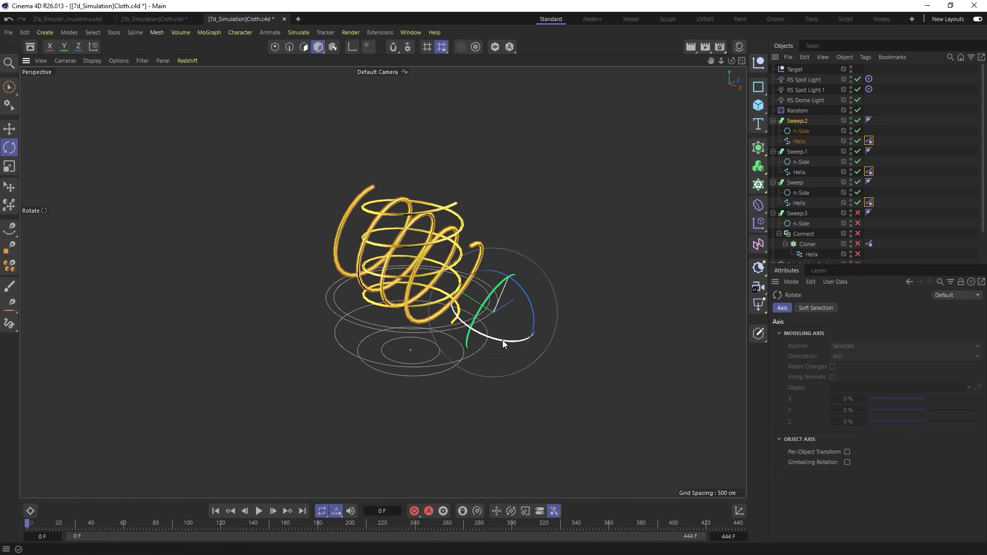
pyautogui.moveTo(505, 342); pyautogui.dragTo(405, 323)
pyautogui.press('e')
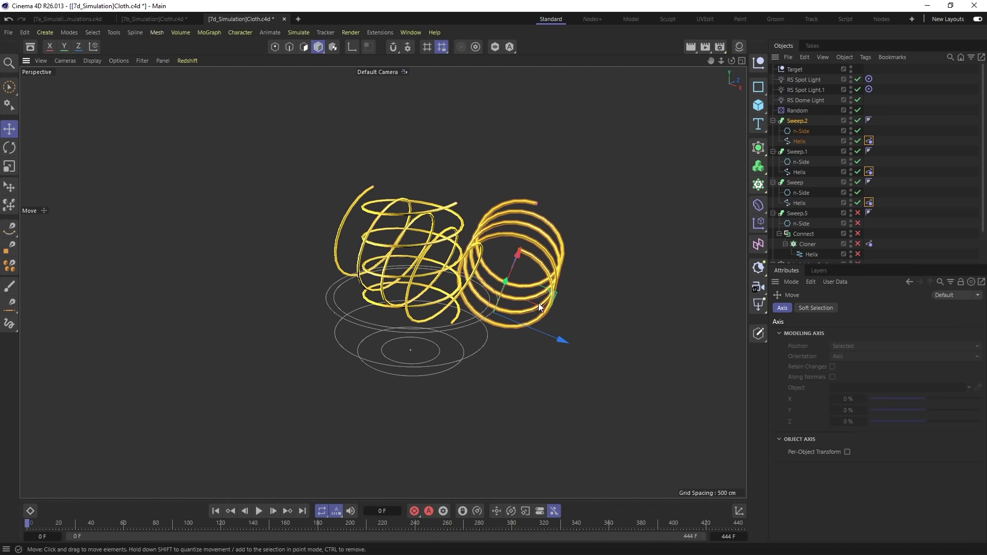
pyautogui.moveTo(540, 308); pyautogui.dragTo(441, 297)
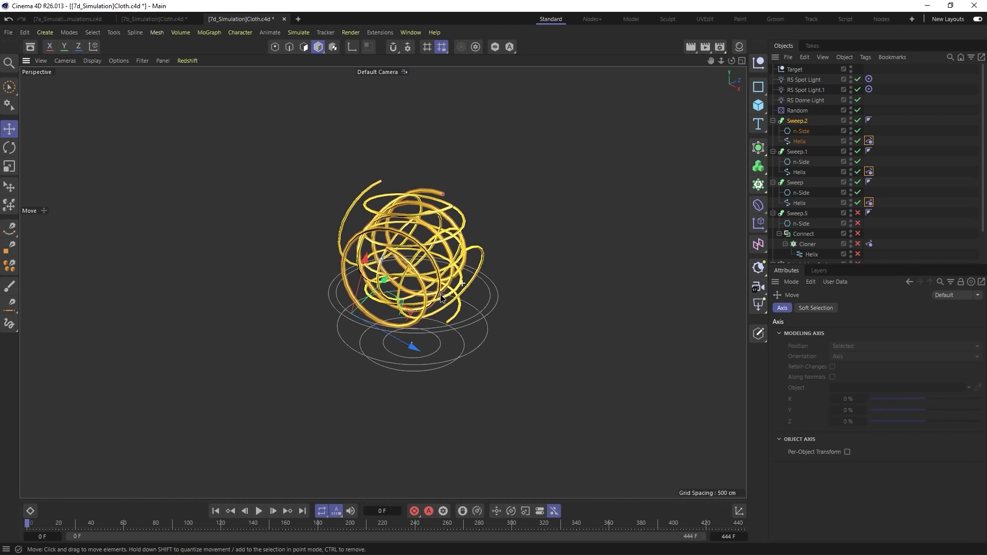
pyautogui.click(369, 489)
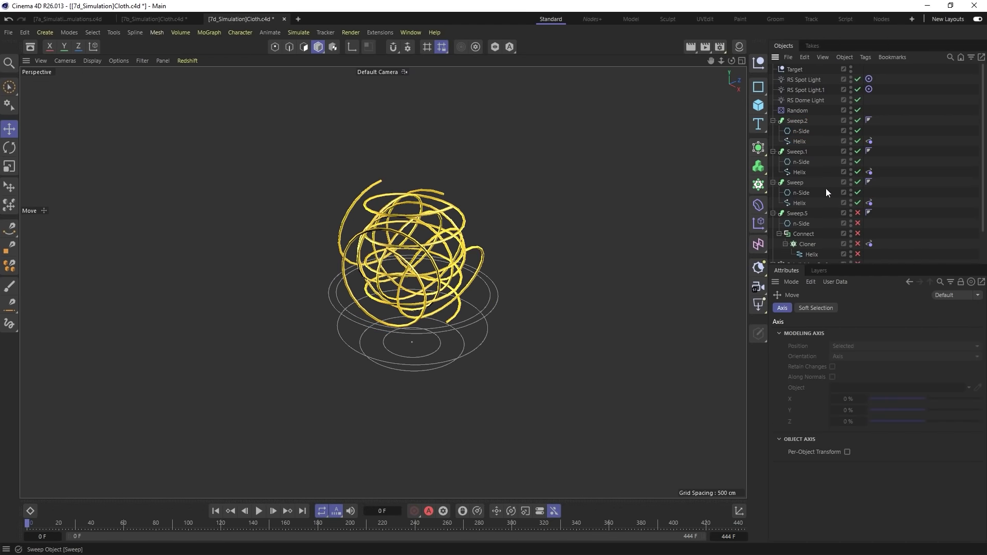
# Step: Hide the bowl's Subdivision Surface hierarchy in the viewport and start the simulation of the three ropes
pyautogui.scroll(-3, 848, 227)
pyautogui.click(857, 228)
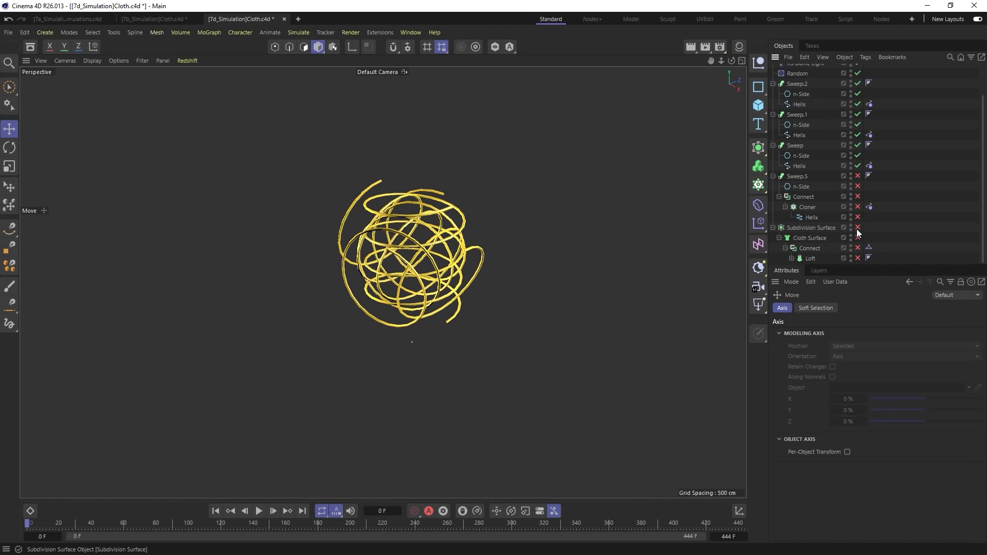
pyautogui.click(260, 511)
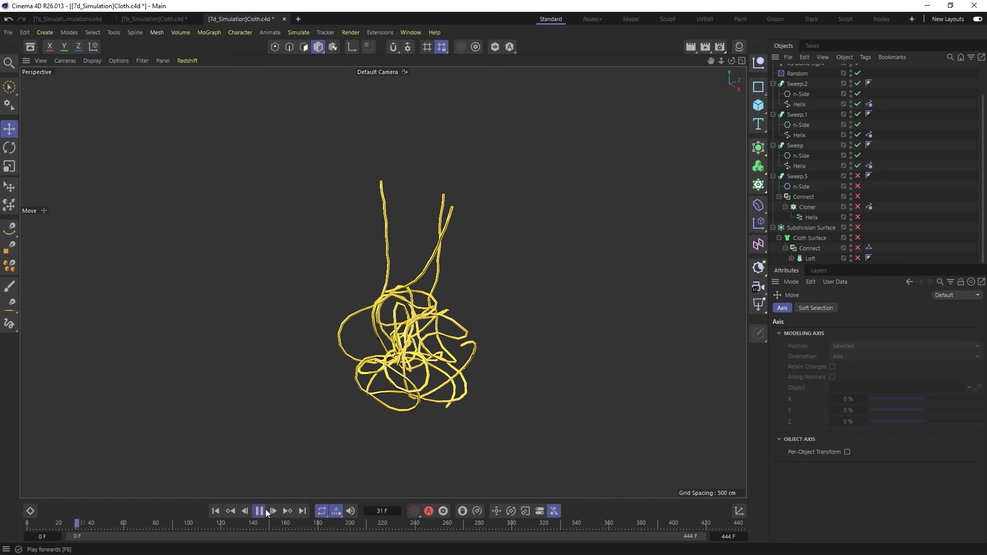
# Step: Examine how the three ropes tangle while falling, pausing for close views, and return the simulation to the first frame
pyautogui.click(261, 512)
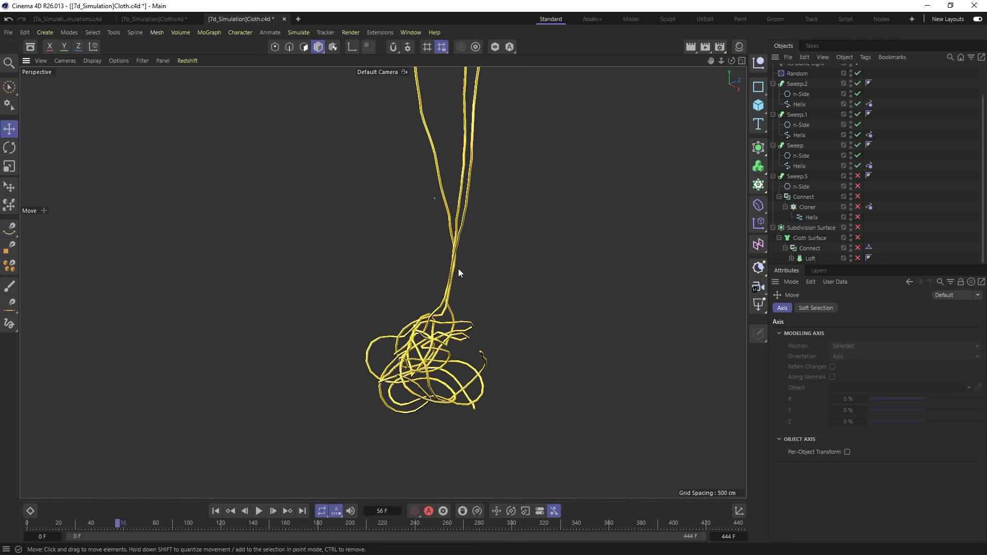
pyautogui.scroll(10, 458, 268)
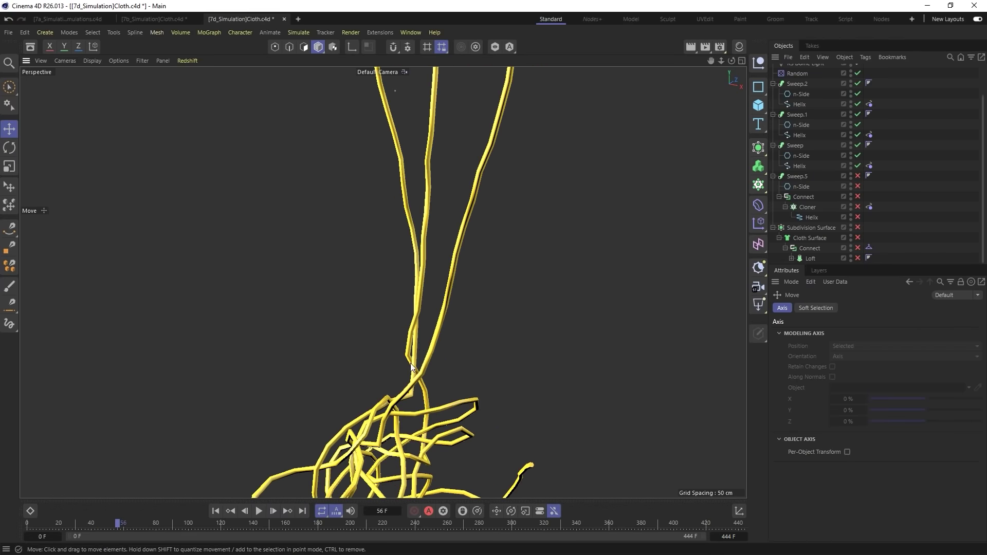
pyautogui.scroll(-10, 412, 367)
pyautogui.click(261, 511)
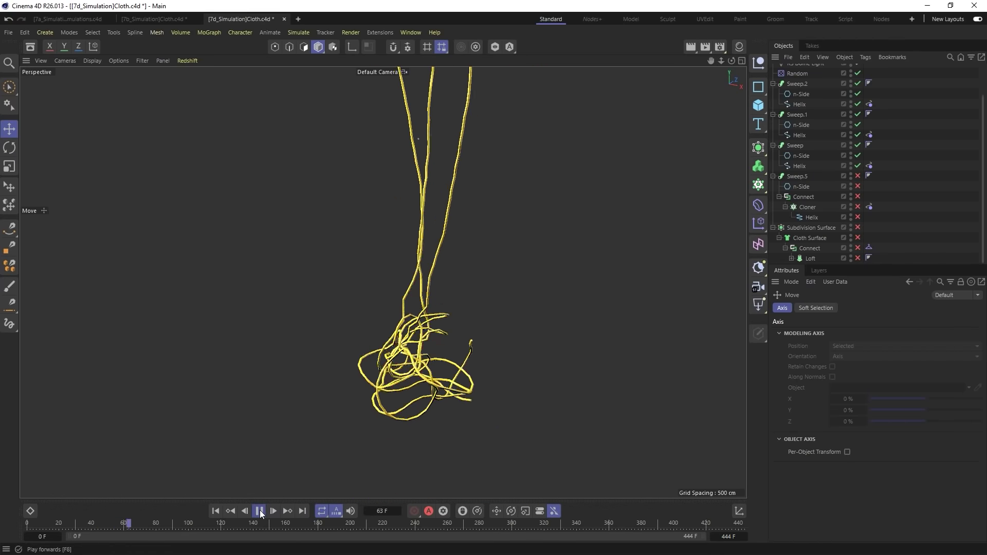
pyautogui.click(260, 511)
pyautogui.scroll(10, 415, 227)
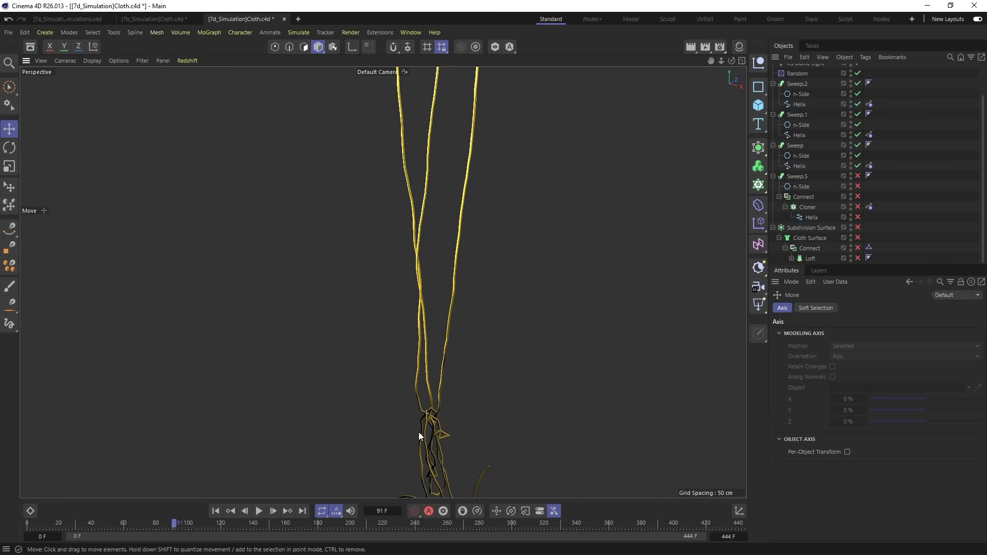
pyautogui.keyDown('alt'); pyautogui.moveTo(419, 432); pyautogui.dragTo(466, 195); pyautogui.keyUp('alt')
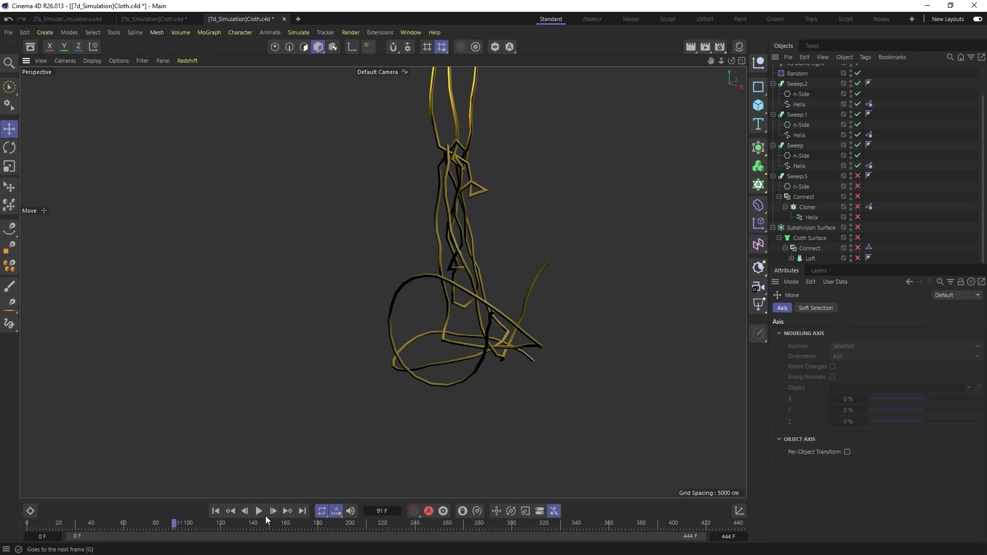
pyautogui.click(259, 511)
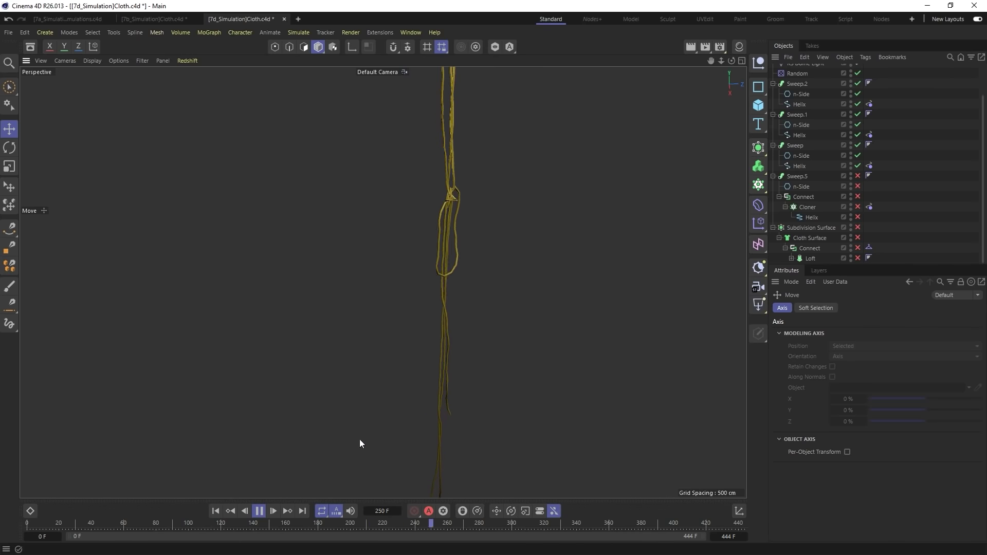
pyautogui.click(222, 513)
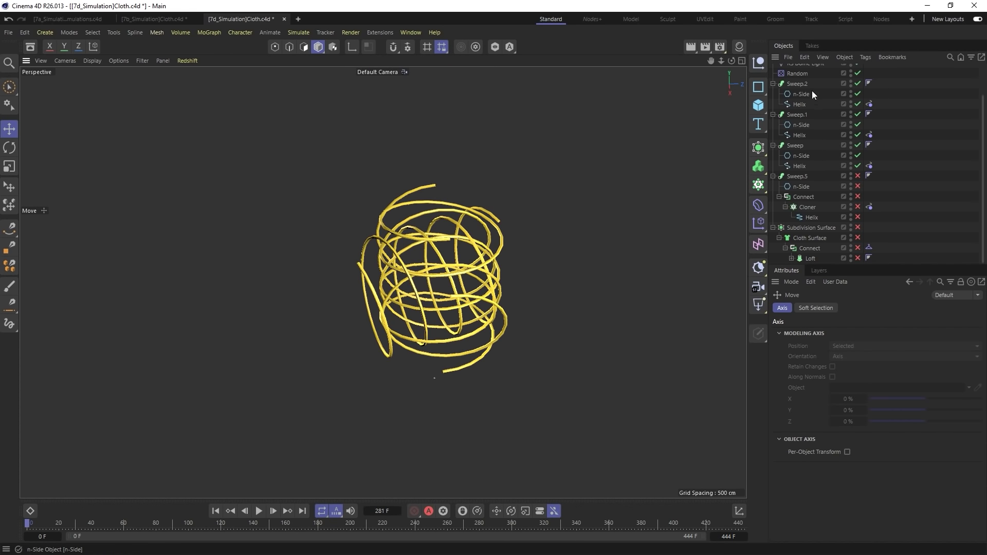
# Step: Set the Substeps to 55 in the project's Simulation settings, after checking the Bullet Expert options
pyautogui.hotkey('ctrl', 'd')
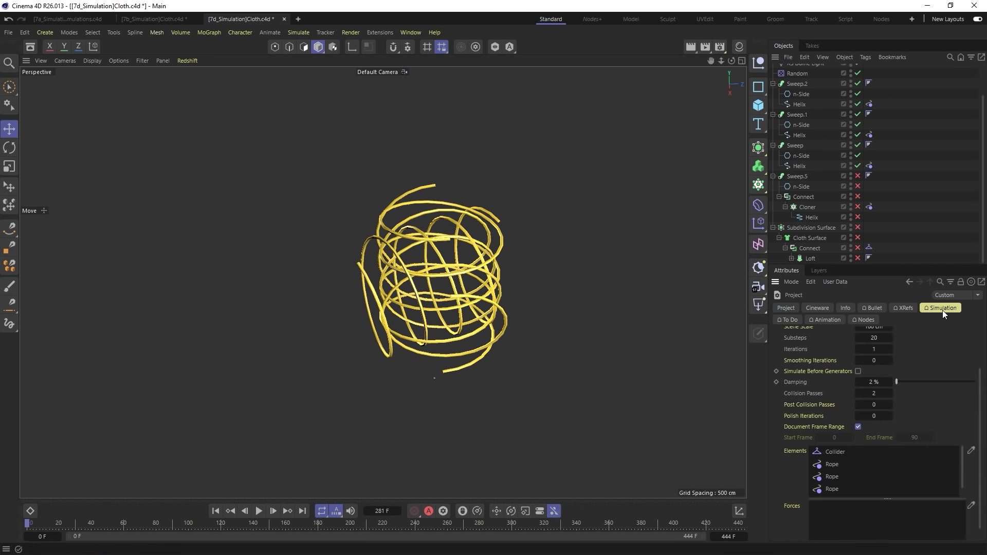
pyautogui.scroll(3, 810, 365)
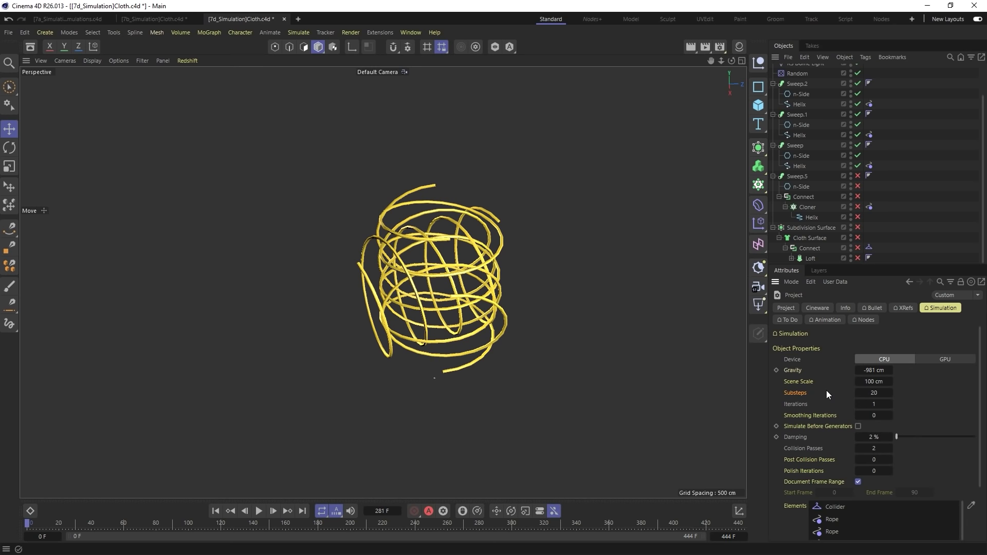
pyautogui.click(874, 309)
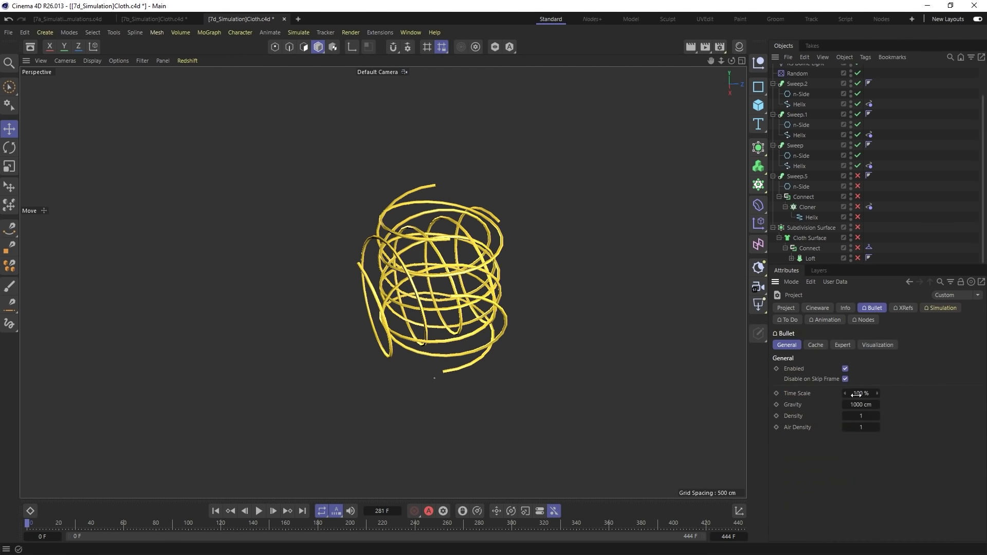
pyautogui.click(839, 345)
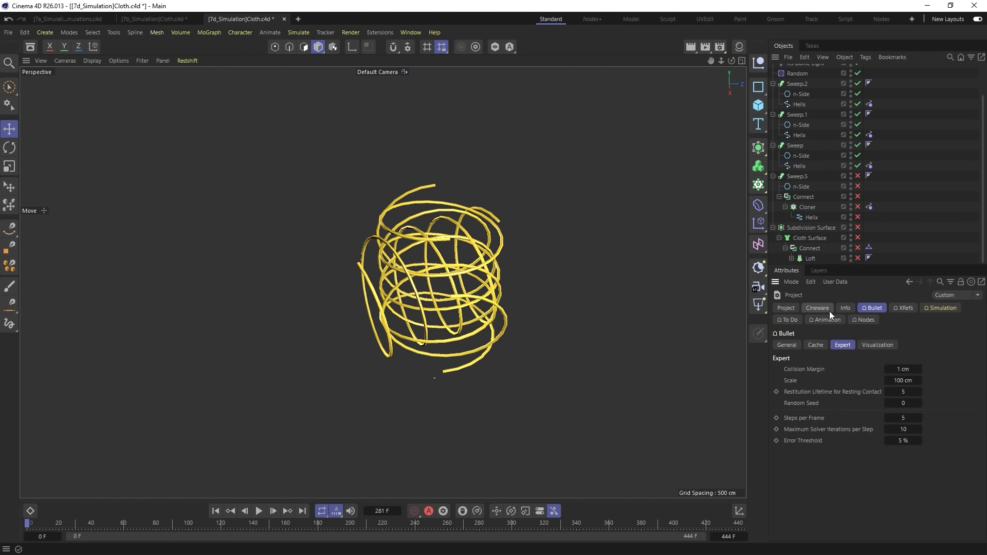
pyautogui.click(941, 308)
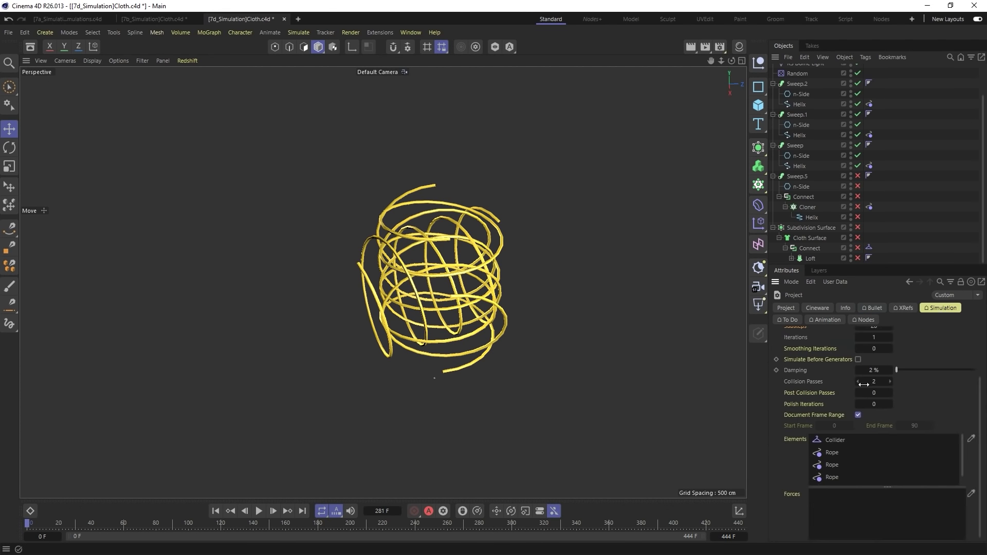
pyautogui.scroll(3, 816, 351)
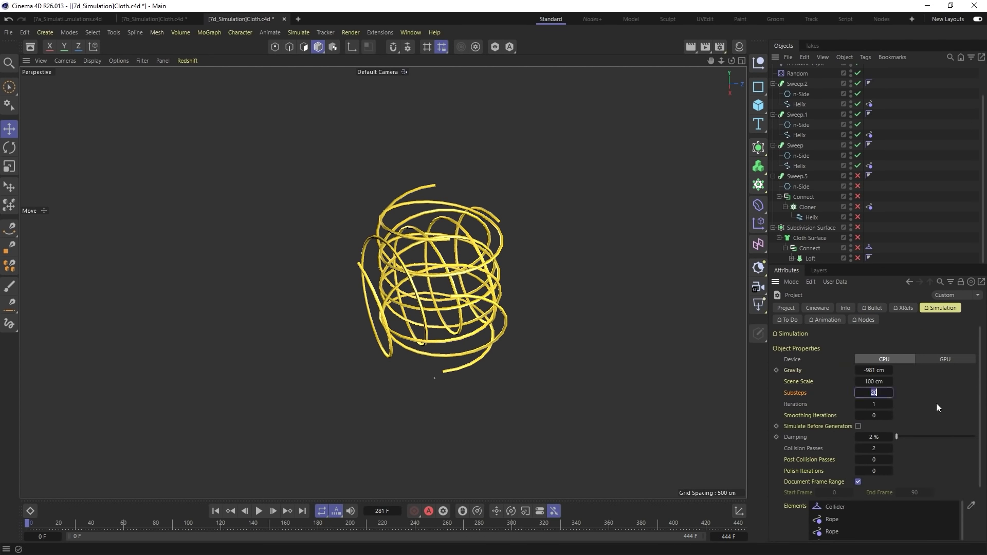
pyautogui.write('55')
# Step: Play the rope simulation with the new Substeps, examine the tangle and return to the first frame
pyautogui.click(259, 511)
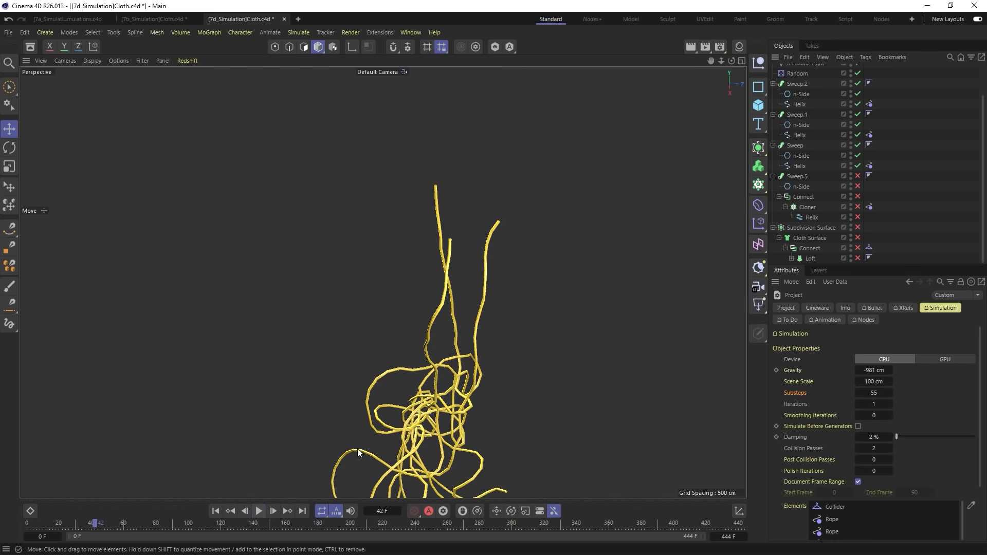
pyautogui.click(260, 511)
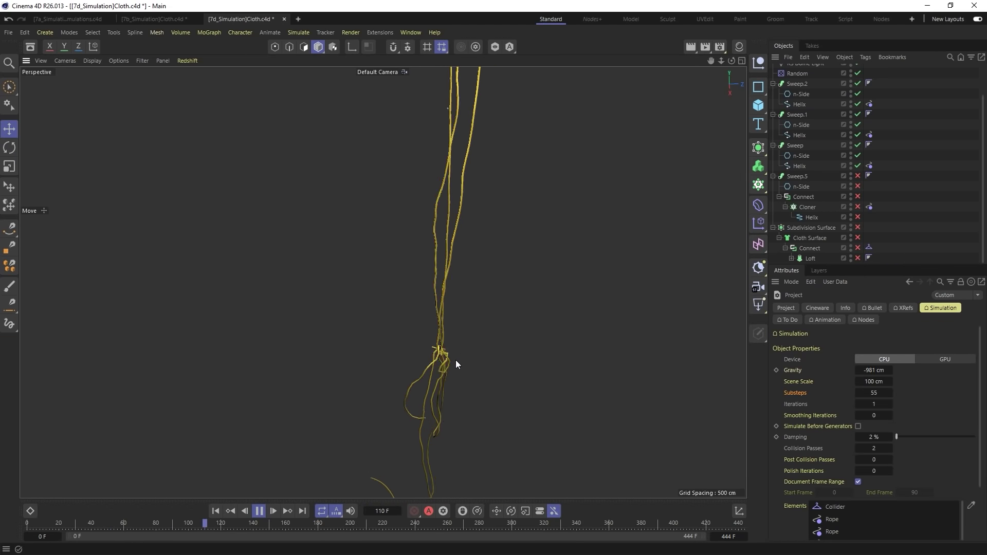
pyautogui.click(259, 511)
pyautogui.click(215, 512)
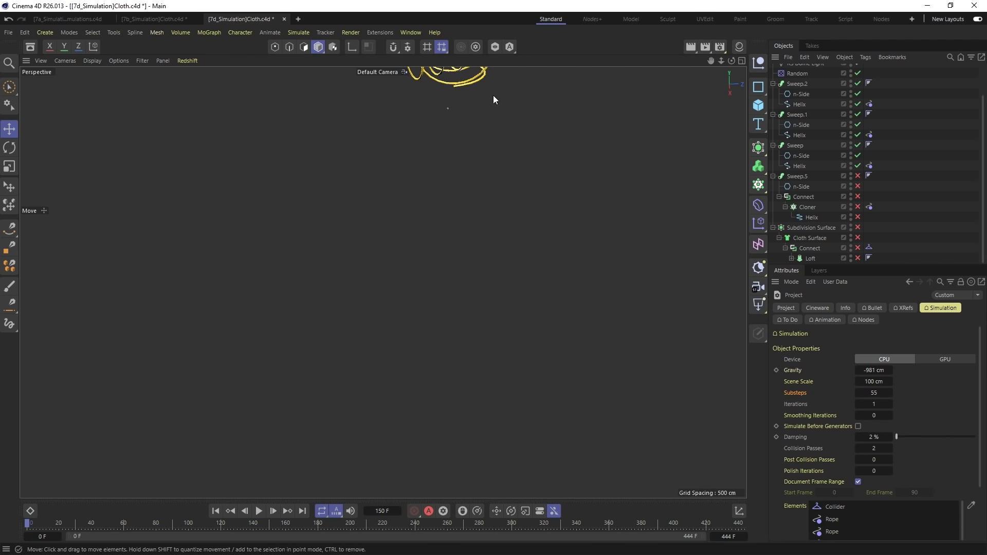
pyautogui.moveTo(470, 83); pyautogui.dragTo(414, 329, button='middle')
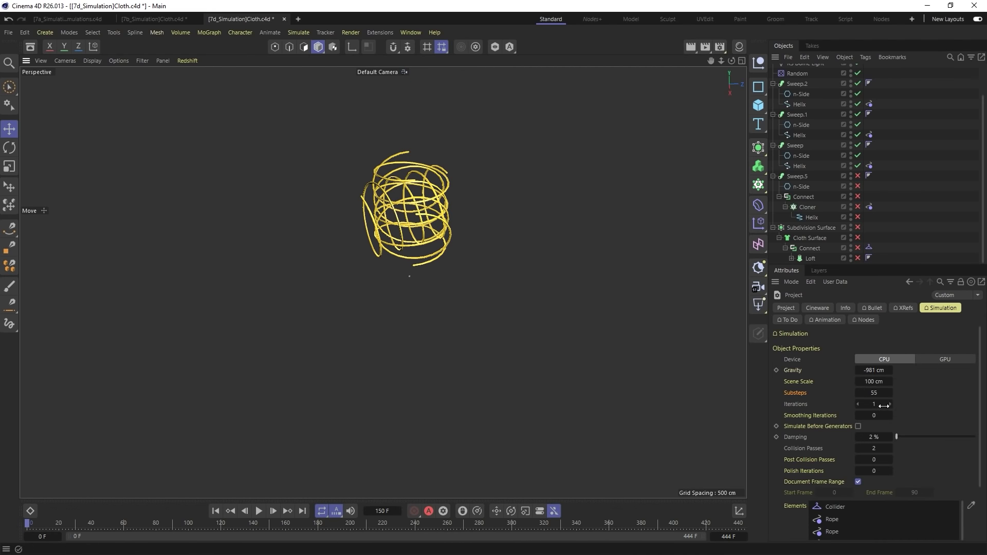
# Step: Set the project simulation's Iterations to 2, Collision Passes to 3 and Polish Iterations to 1
pyautogui.click(812, 417)
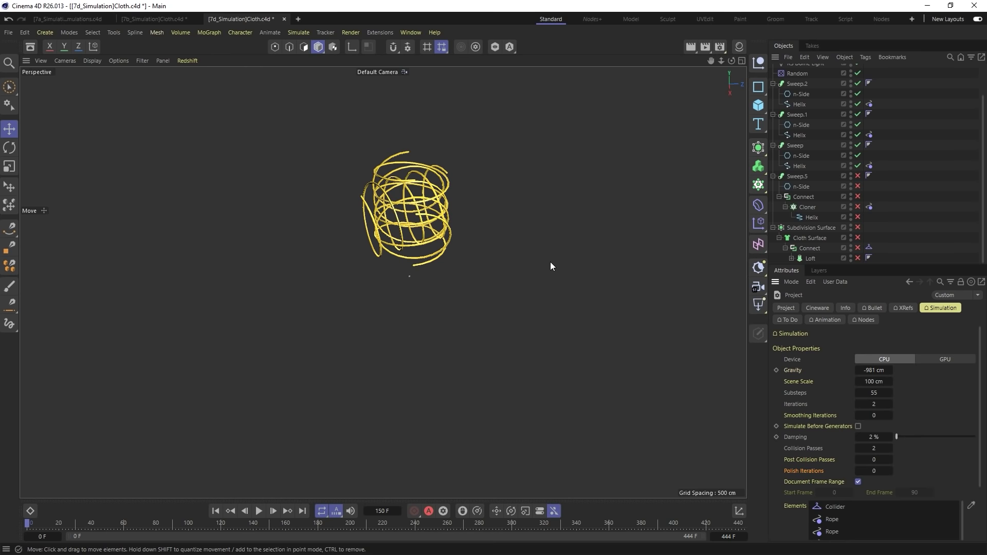
pyautogui.moveTo(396, 212); pyautogui.dragTo(409, 202)
pyautogui.scroll(3, 401, 227)
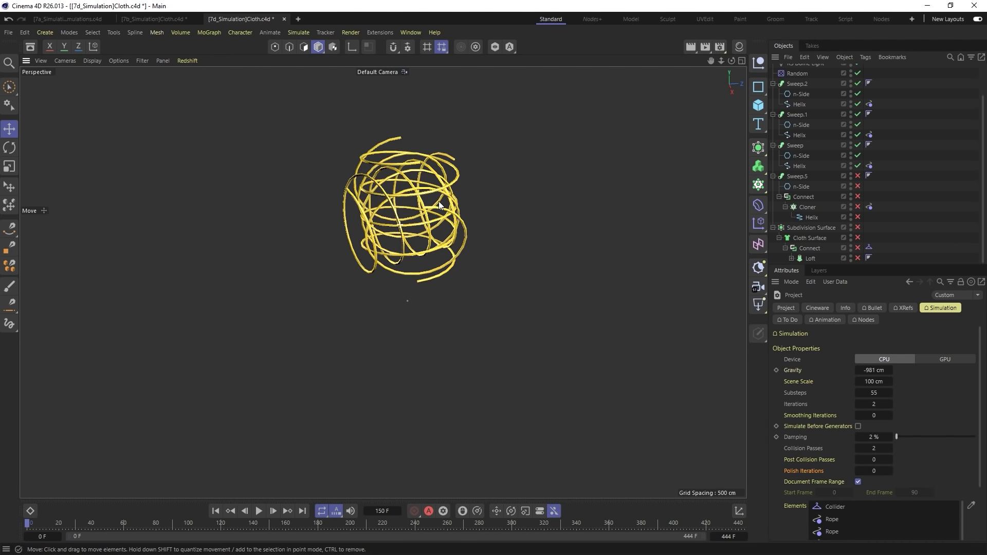
pyautogui.keyDown('alt'); pyautogui.moveTo(401, 227); pyautogui.dragTo(427, 257, button='middle'); pyautogui.keyUp('alt')
pyautogui.keyDown('alt'); pyautogui.moveTo(426, 257); pyautogui.dragTo(412, 261); pyautogui.keyUp('alt')
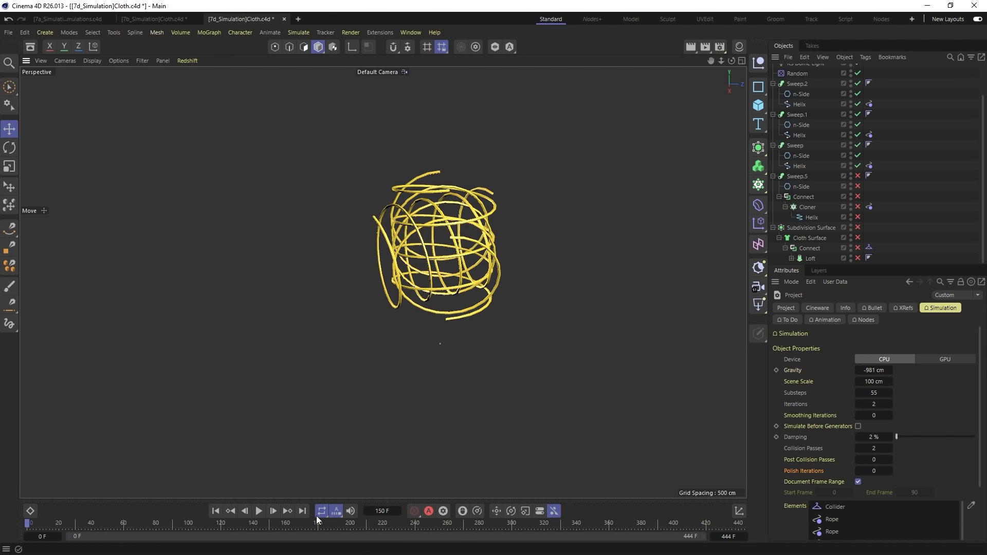
pyautogui.click(892, 451)
pyautogui.click(891, 471)
pyautogui.scroll(-3, 894, 473)
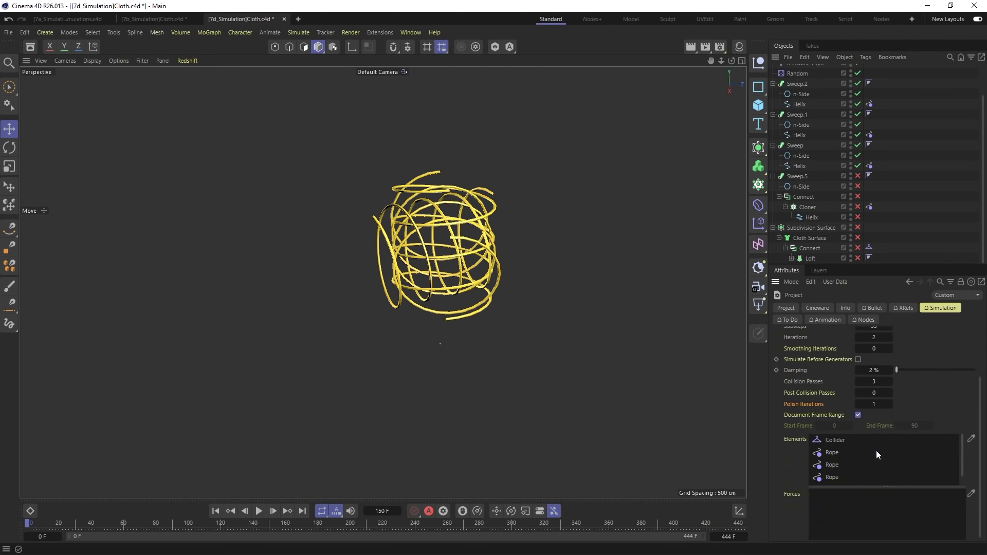
# Step: Play the simulation to examine how the ropes knot with the new solver settings, and stop playback
pyautogui.click(259, 511)
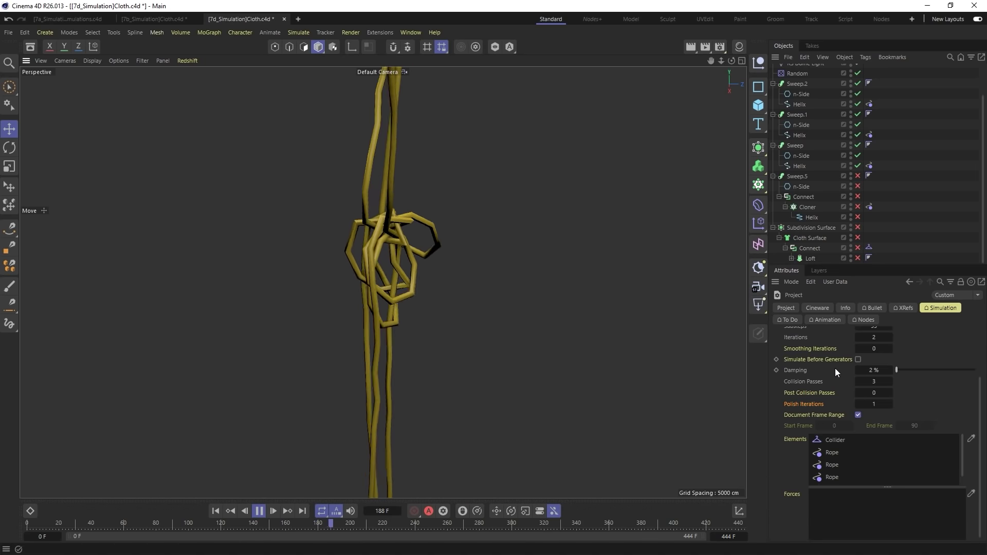
pyautogui.scroll(3, 836, 368)
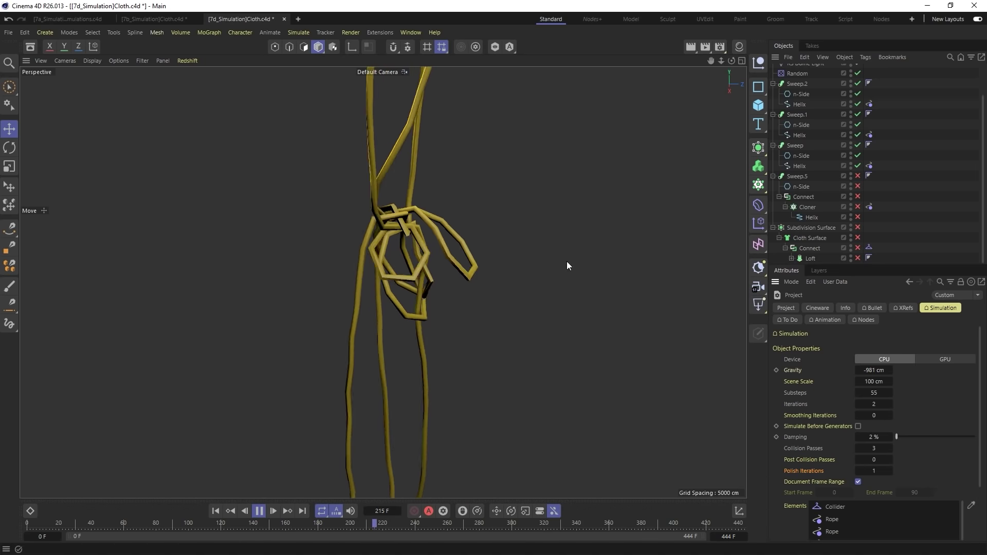
pyautogui.click(259, 511)
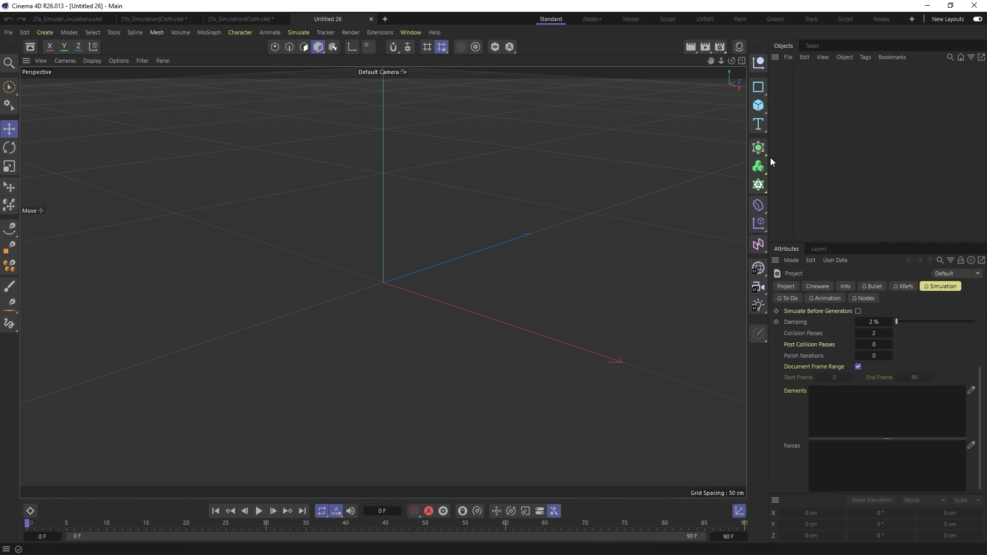
# Step: Add a Cloner and a Helix spline to the empty scene
pyautogui.click(759, 184)
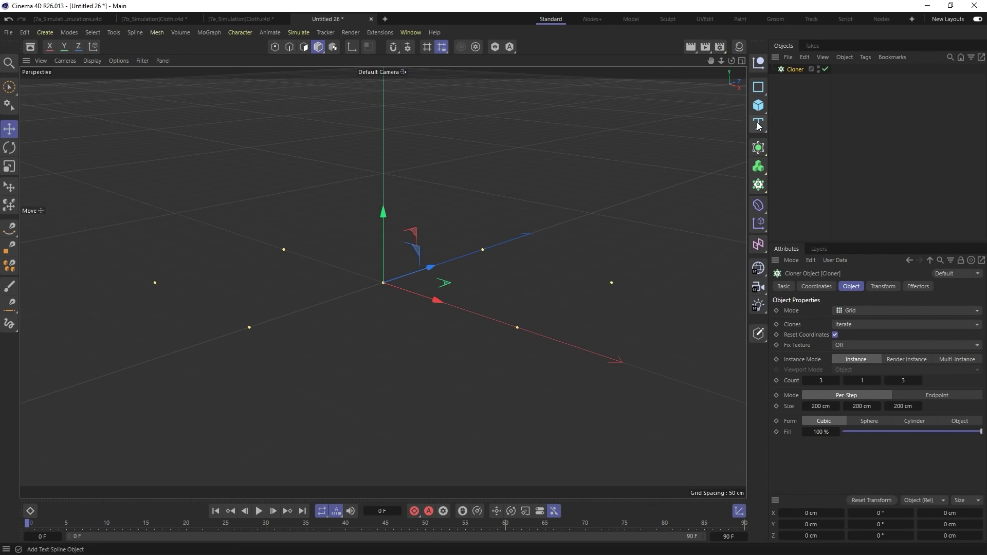
pyautogui.click(762, 133)
pyautogui.click(760, 87)
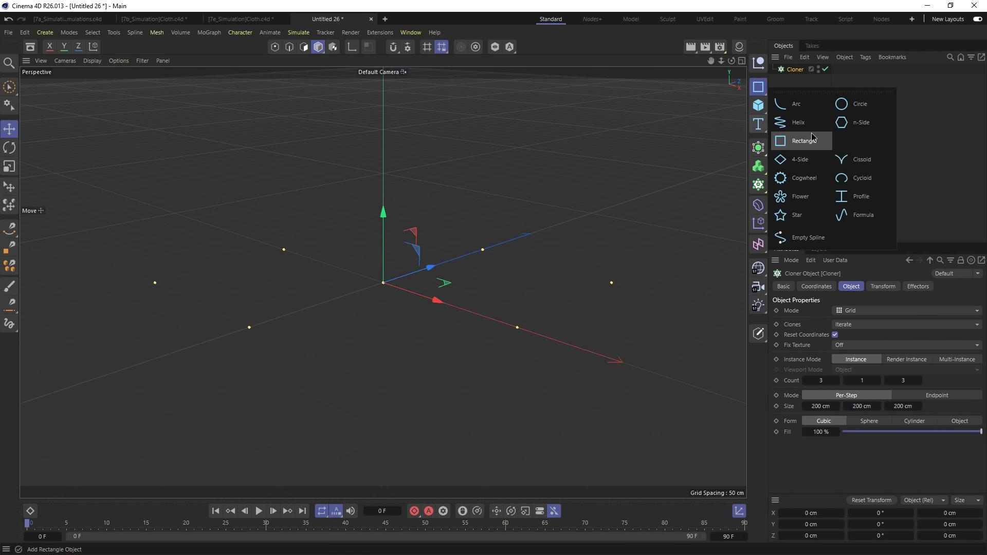
pyautogui.click(798, 121)
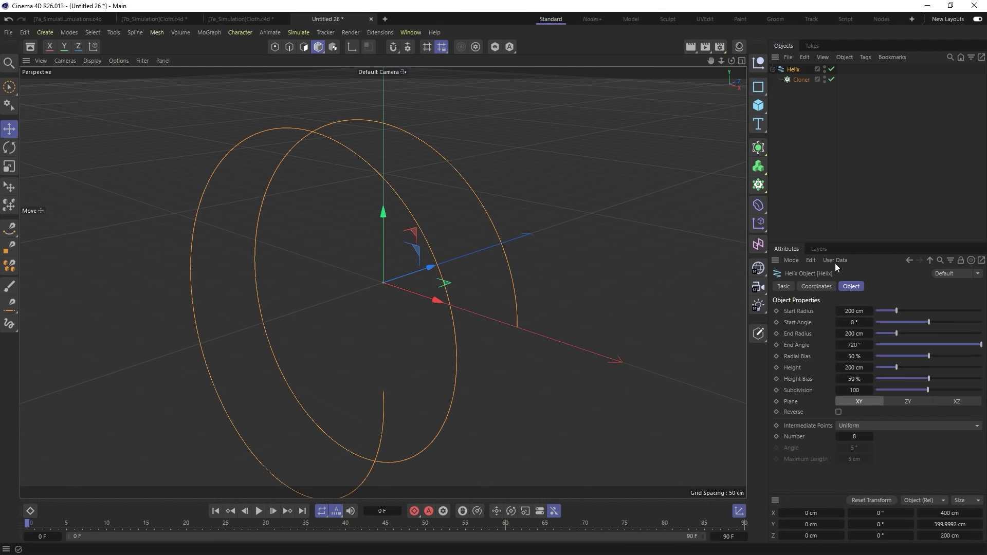
# Step: Turn the Helix into a straight line with Start and End Radius 0 cm, End Angle 0° and Intermediate Points set to None
pyautogui.click(854, 311)
pyautogui.write('0')
pyautogui.press('Tab')
pyautogui.write('0')
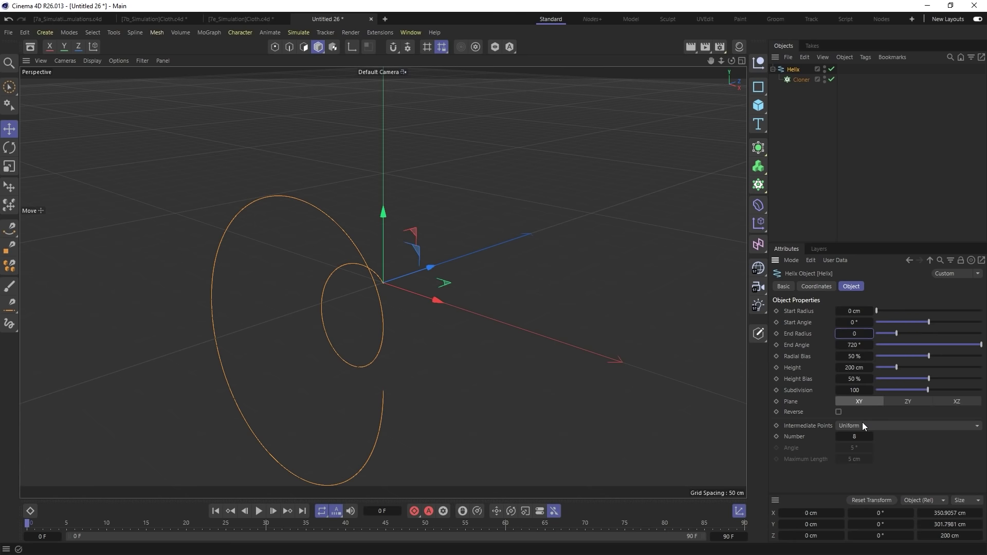
pyautogui.click(862, 426)
pyautogui.click(864, 436)
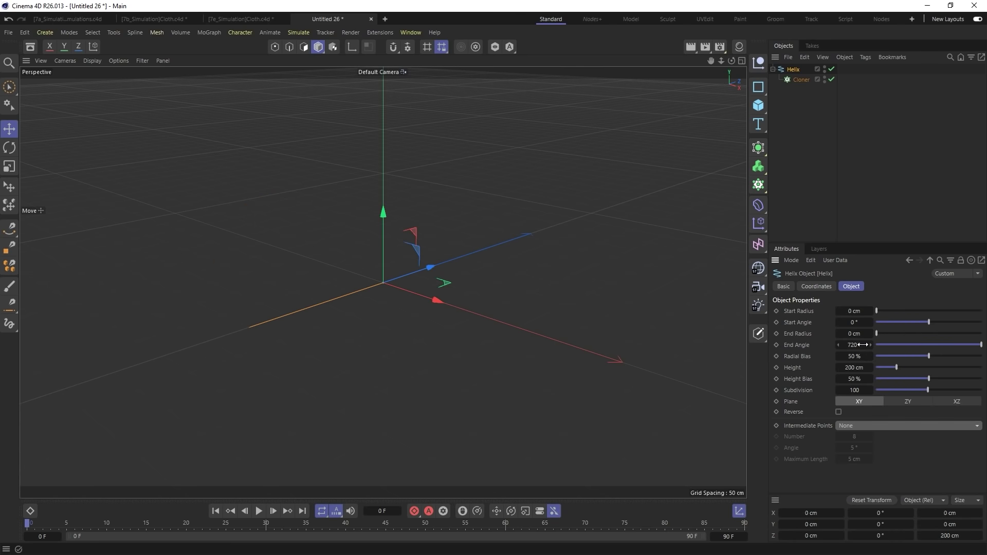
pyautogui.click(854, 345)
pyautogui.write('0')
pyautogui.press('Return')
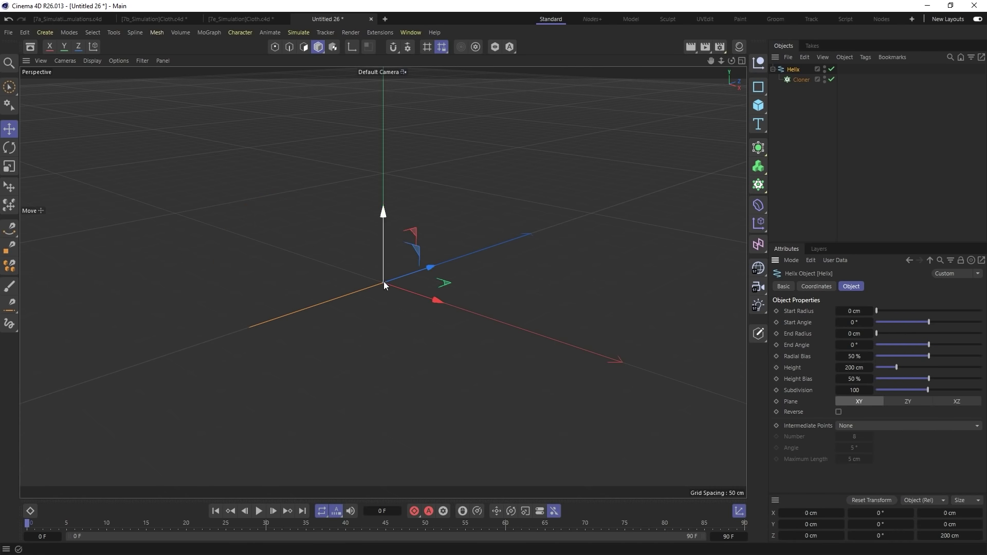
# Step: Nest the Helix inside the Cloner and set the Cloner to Radial mode with a Count of 10 and a Radius of 0 cm
pyautogui.click(855, 392)
pyautogui.click(918, 310)
pyautogui.moveTo(795, 81)
pyautogui.mouseDown()
pyautogui.moveTo(796, 103)
pyautogui.moveTo(791, 79)
pyautogui.mouseUp()
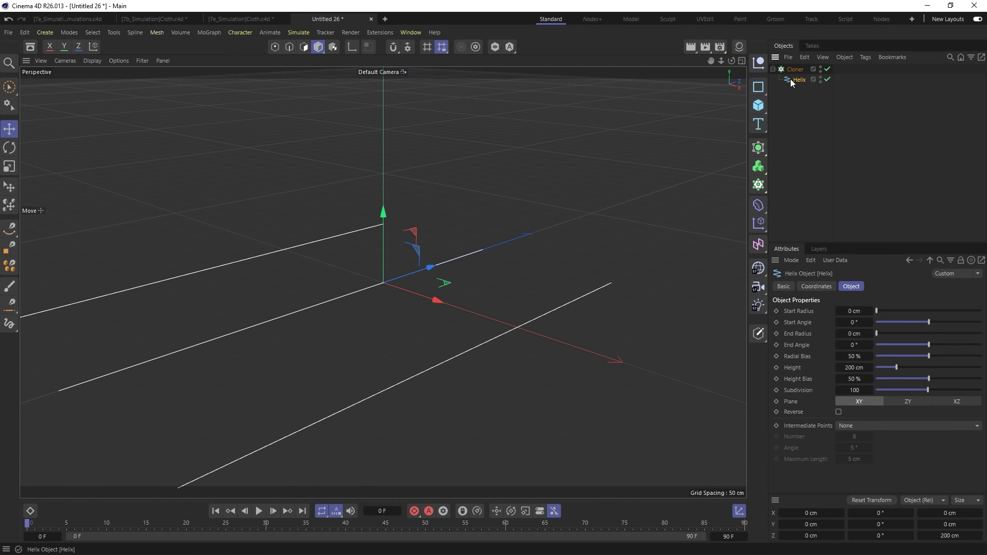
pyautogui.click(796, 70)
pyautogui.click(862, 313)
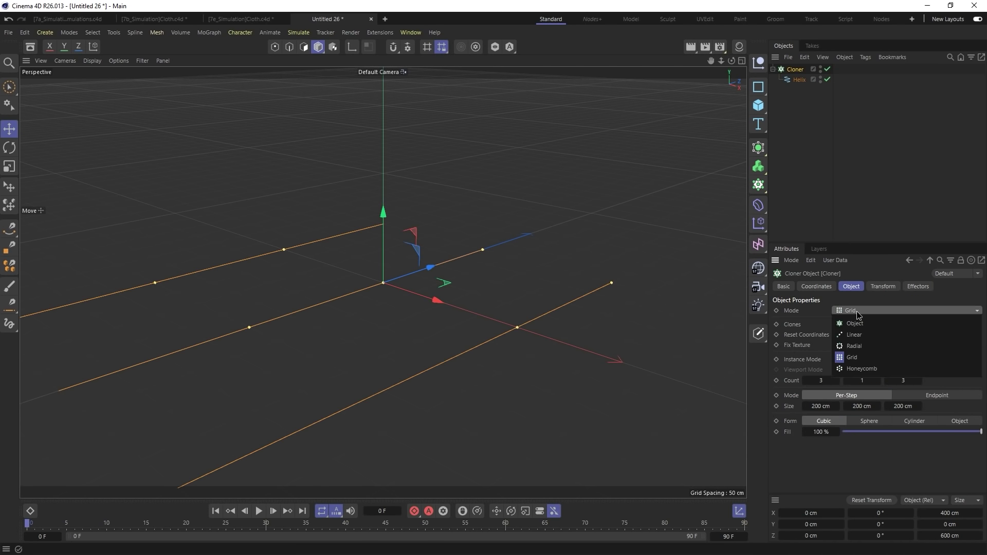
pyautogui.click(856, 346)
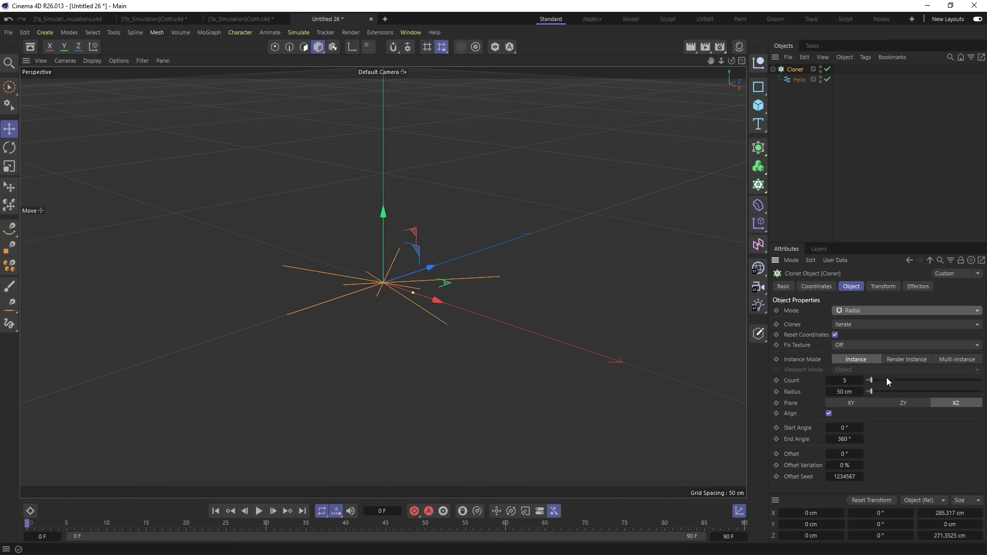
pyautogui.moveTo(869, 393); pyautogui.dragTo(879, 381)
pyautogui.keyDown('alt'); pyautogui.moveTo(412, 280); pyautogui.dragTo(406, 305); pyautogui.keyUp('alt')
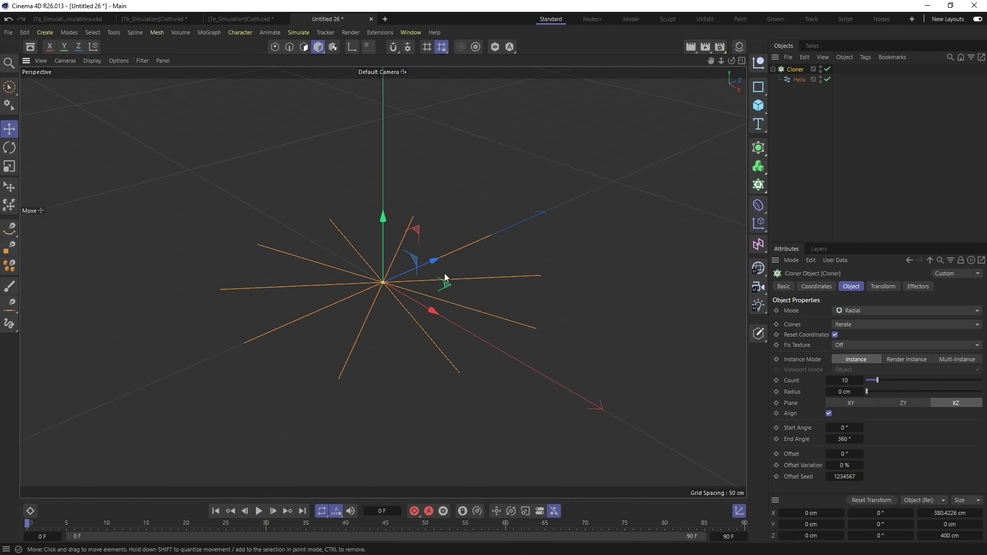
# Step: Put the Cloner under a Connect object, try converting it to an editable spline in point mode, and undo the conversion
pyautogui.click(759, 147)
pyautogui.keyDown('alt'); pyautogui.click(821, 253); pyautogui.keyUp('alt')
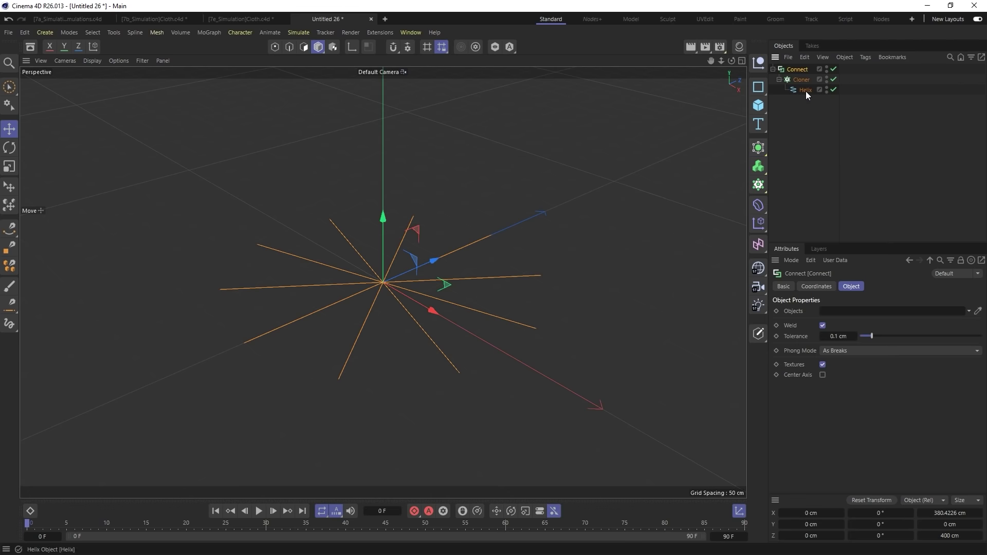
pyautogui.press('c')
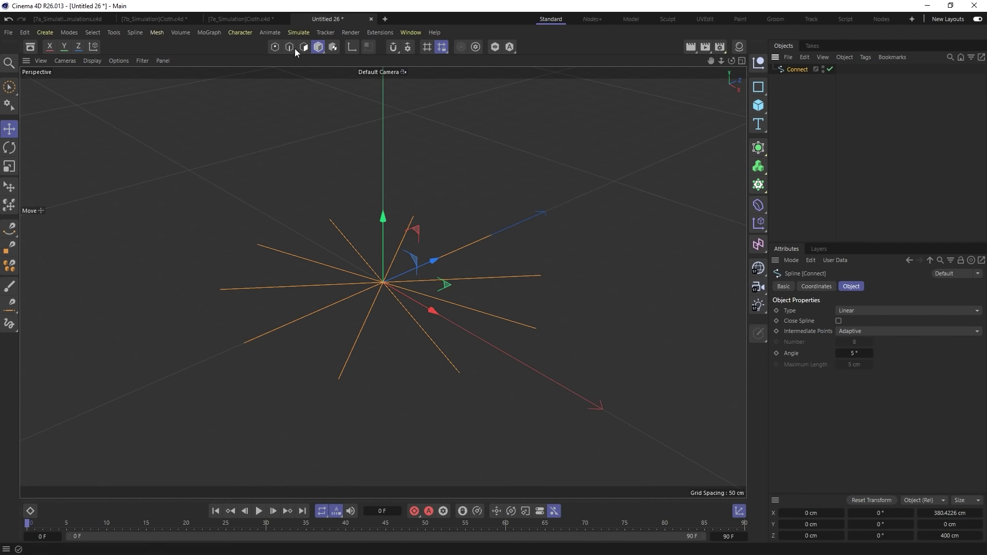
pyautogui.click(275, 47)
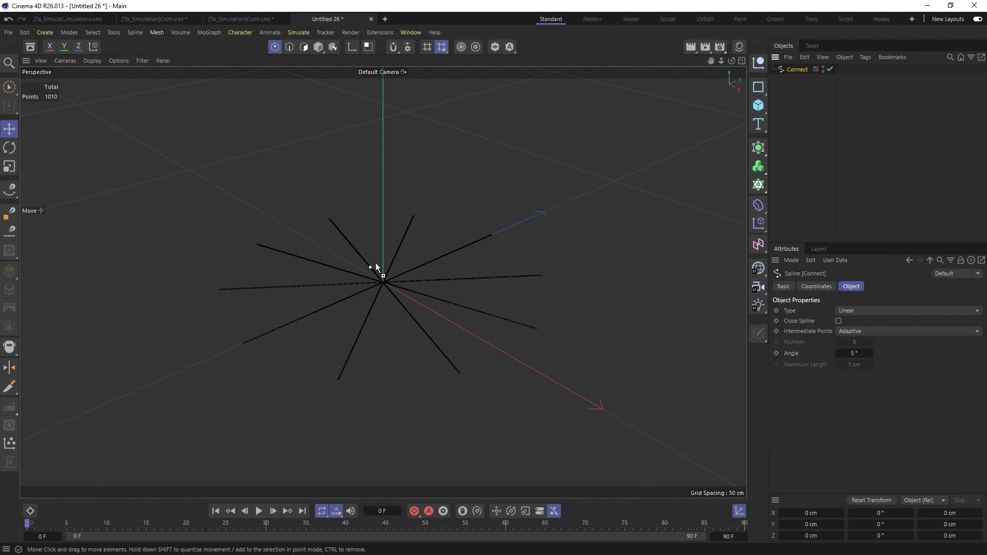
pyautogui.hotkey('ctrl', 'z')
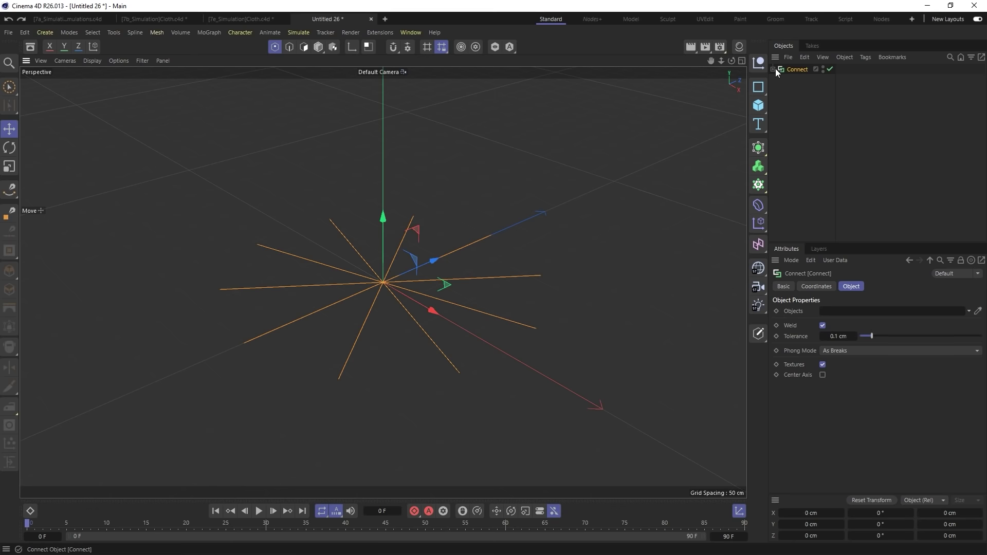
# Step: Lower the Helix's Subdivision and convert the Connect object into an editable spline
pyautogui.click(797, 81)
pyautogui.click(803, 92)
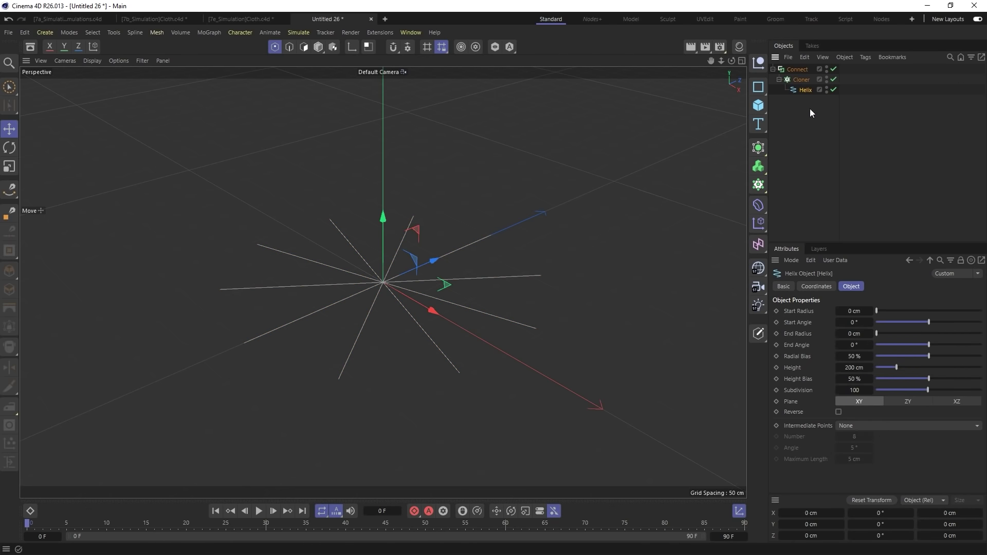
pyautogui.doubleClick(854, 390)
pyautogui.click(795, 70)
pyautogui.press('c')
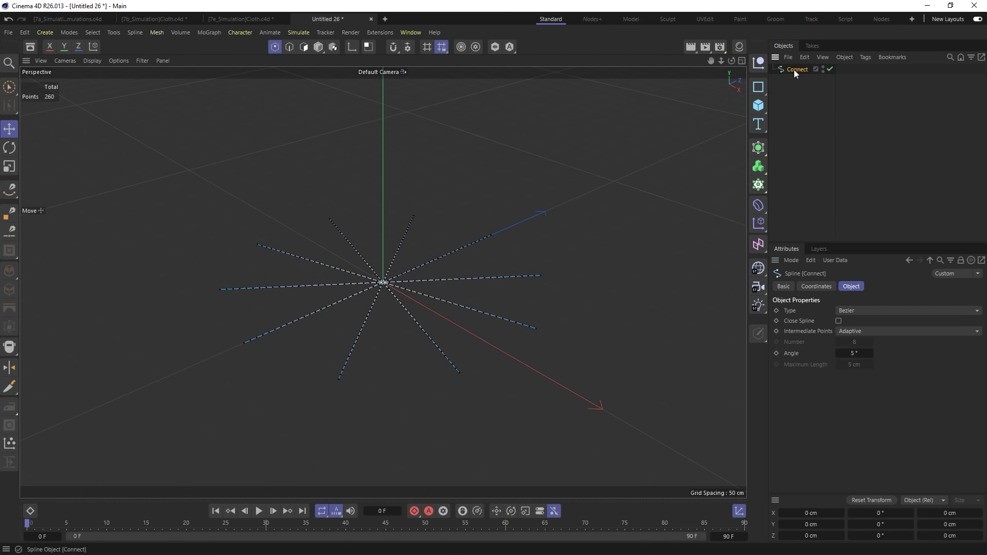
# Step: Try moving one radial segment of the spline away from the center, and undo the move
pyautogui.doubleClick(452, 307)
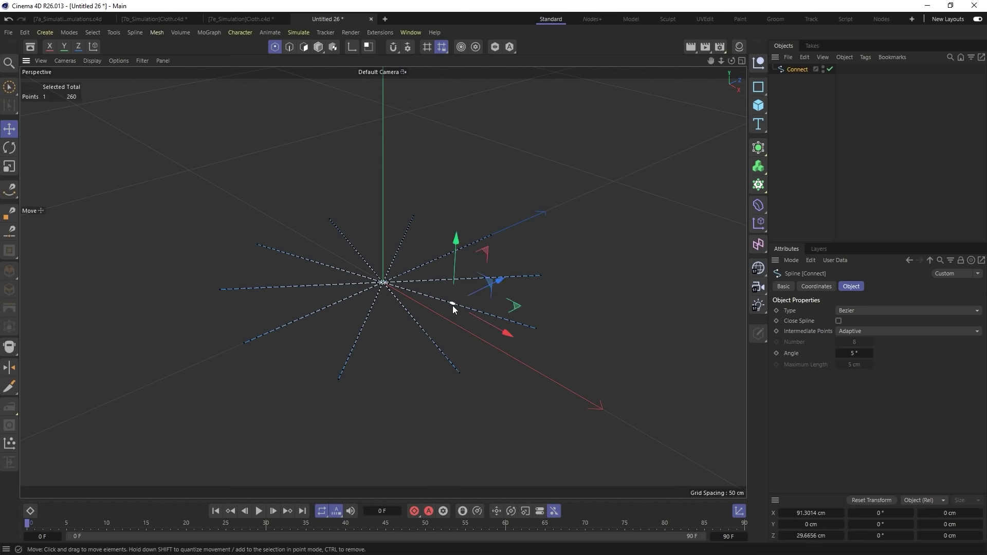
pyautogui.moveTo(519, 308); pyautogui.dragTo(565, 291)
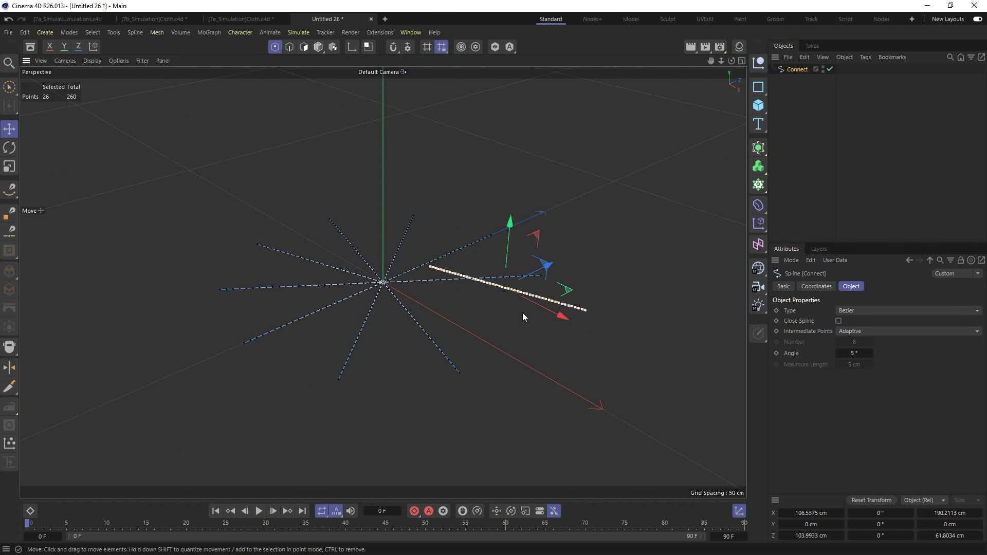
pyautogui.hotkey('ctrl', 'z')
# Step: Select only the spline's outer end points by shrinking and inverting a full point selection and deselecting the center points with Visible Only off
pyautogui.scroll(2, 458, 300)
pyautogui.keyDown('alt'); pyautogui.moveTo(458, 299); pyautogui.dragTo(504, 273, button='middle'); pyautogui.keyUp('alt')
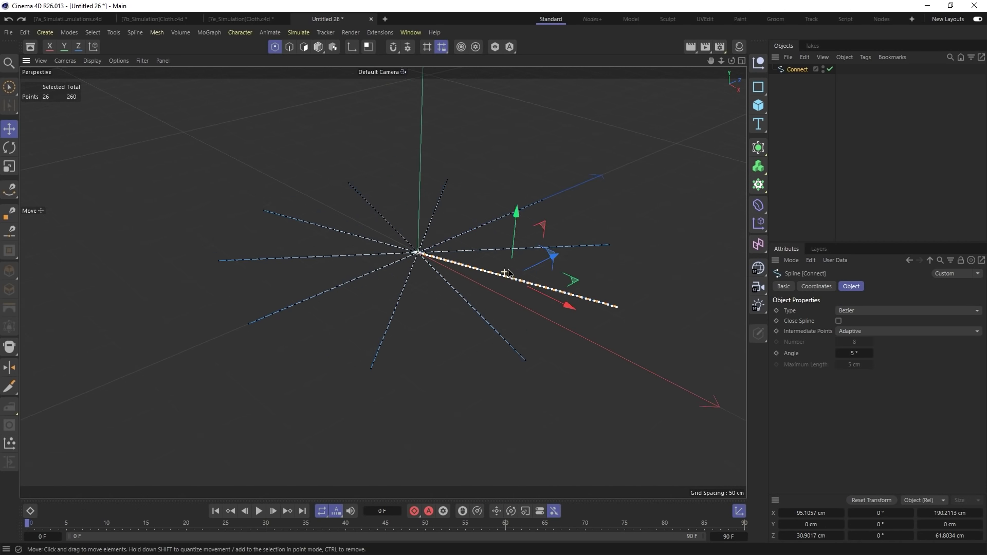
pyautogui.press('9')
pyautogui.keyDown('alt'); pyautogui.moveTo(497, 253); pyautogui.dragTo(496, 282); pyautogui.keyUp('alt')
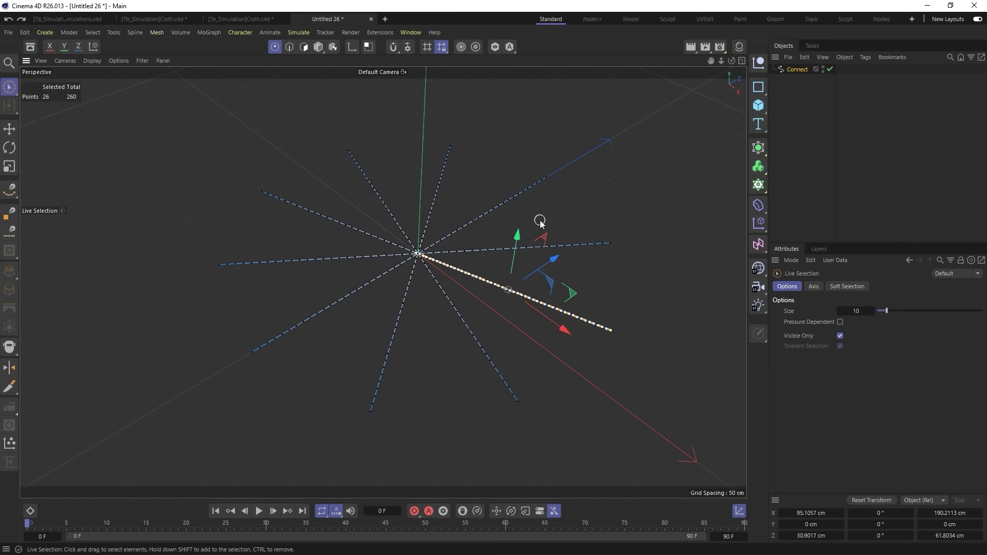
pyautogui.hotkey('ctrl', 'a')
pyautogui.press('u')
pyautogui.press('k')
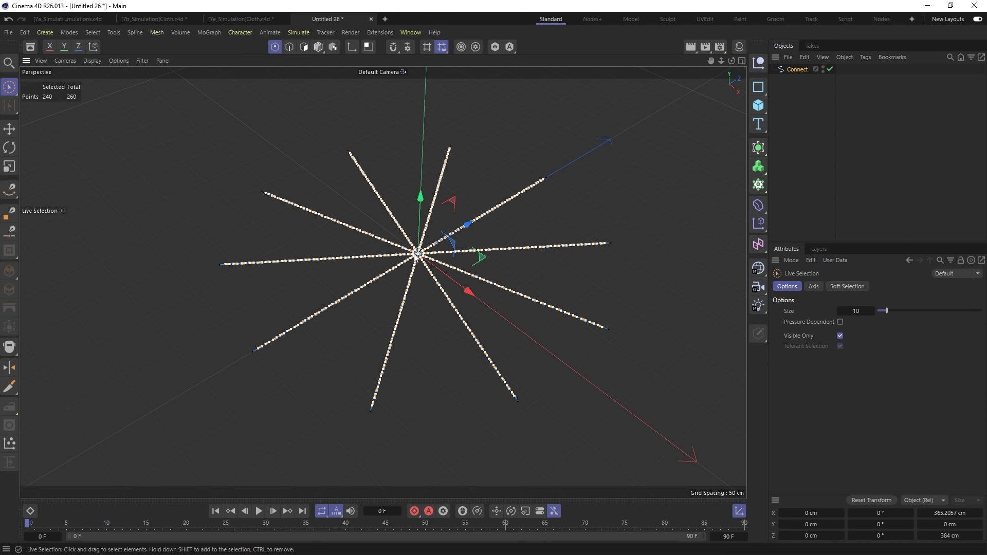
pyautogui.moveTo(417, 255); pyautogui.dragTo(418, 256)
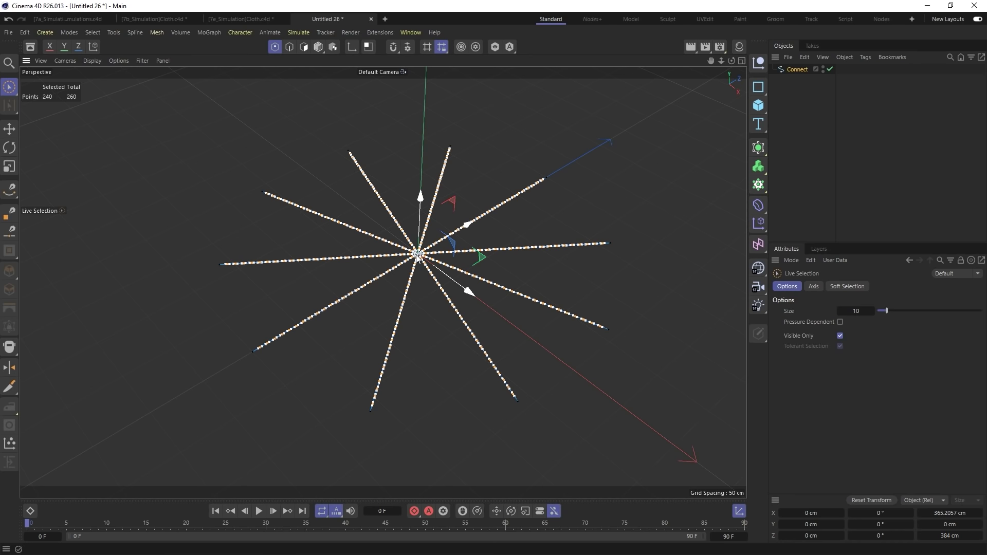
pyautogui.press('u')
pyautogui.press('i')
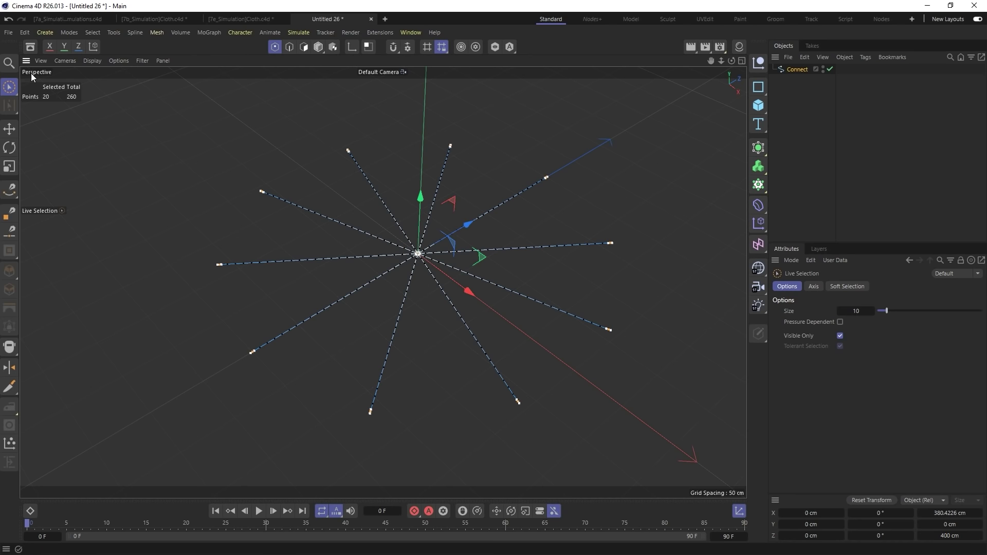
pyautogui.click(840, 336)
pyautogui.click(420, 255)
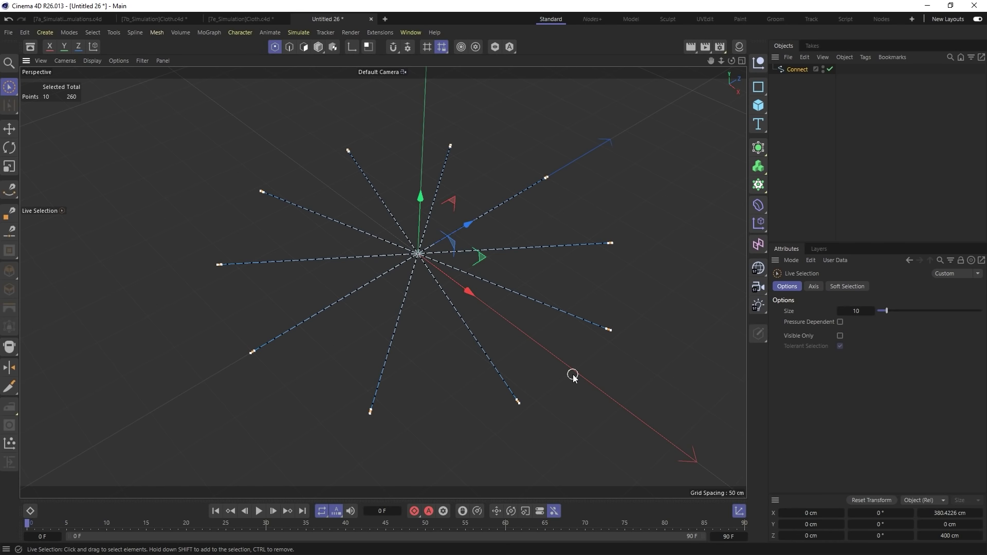
# Step: Add a Rope tag to the Connect spline and set the selected outer end points as fixed
pyautogui.rightClick(791, 69)
pyautogui.moveTo(811, 159)
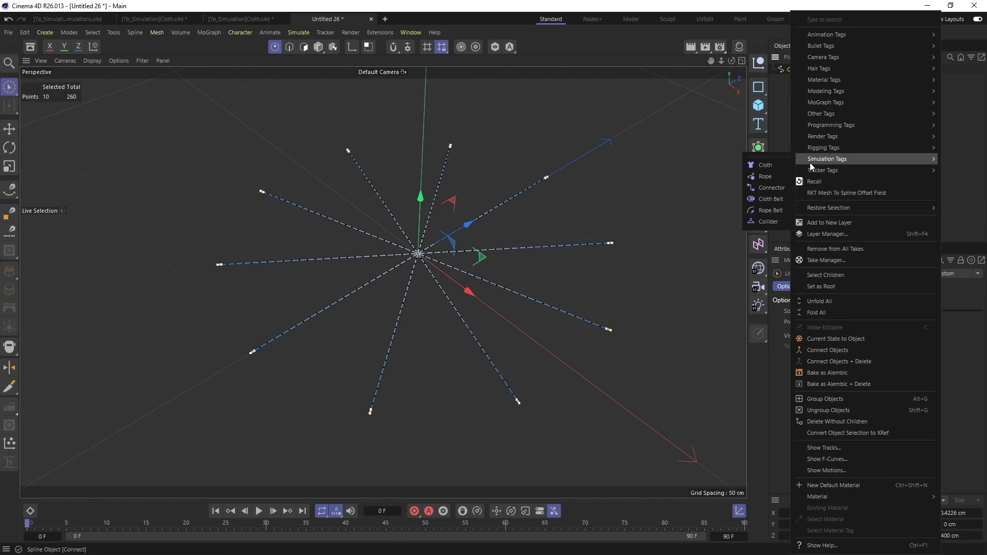
pyautogui.click(775, 176)
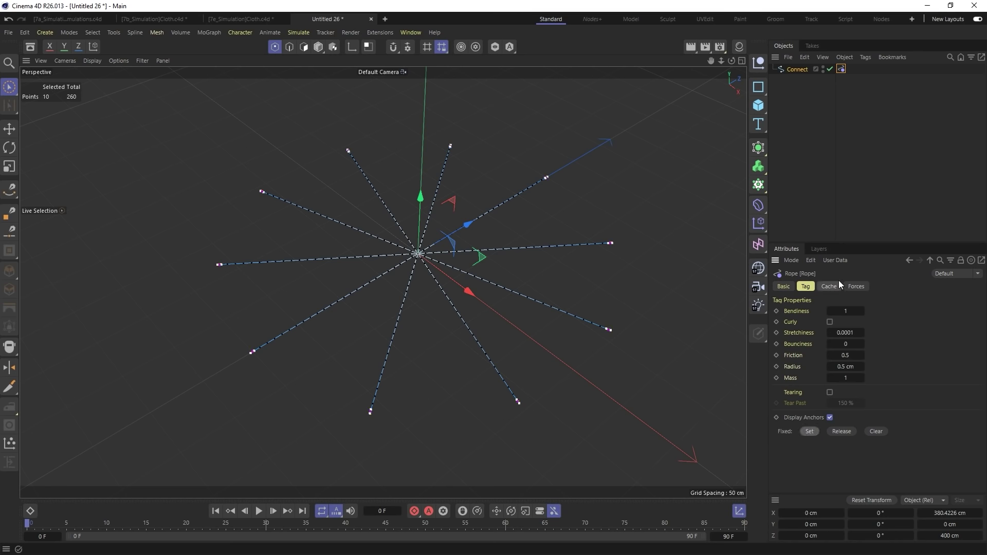
# Step: Set the project's simulation Device to CPU, play the rope simulation and return to the first frame
pyautogui.hotkey('ctrl', 'd')
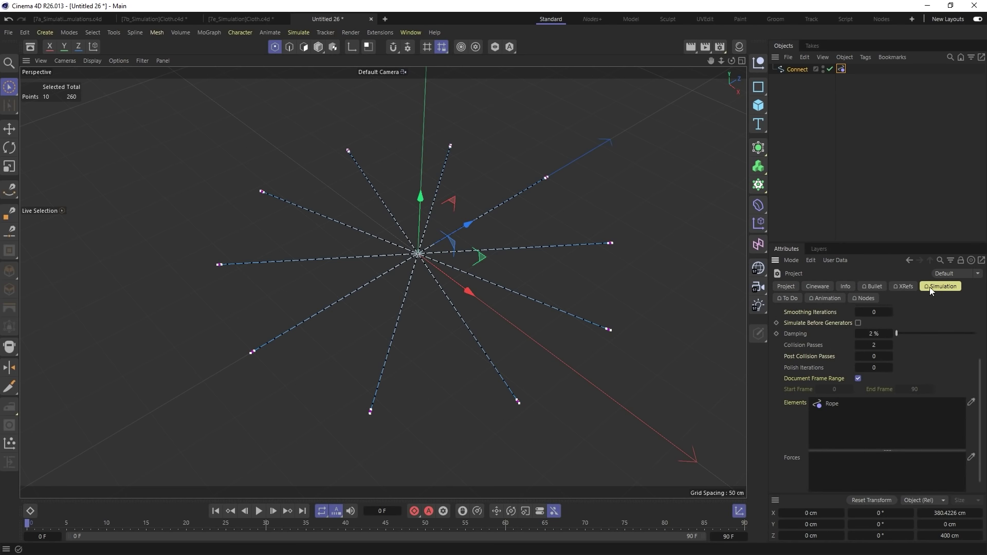
pyautogui.scroll(3, 826, 352)
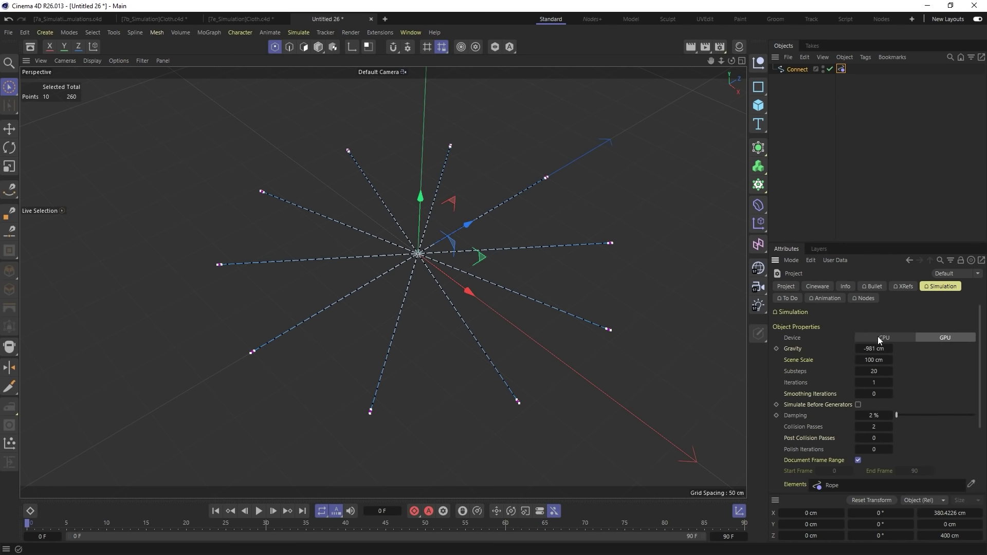
pyautogui.click(879, 340)
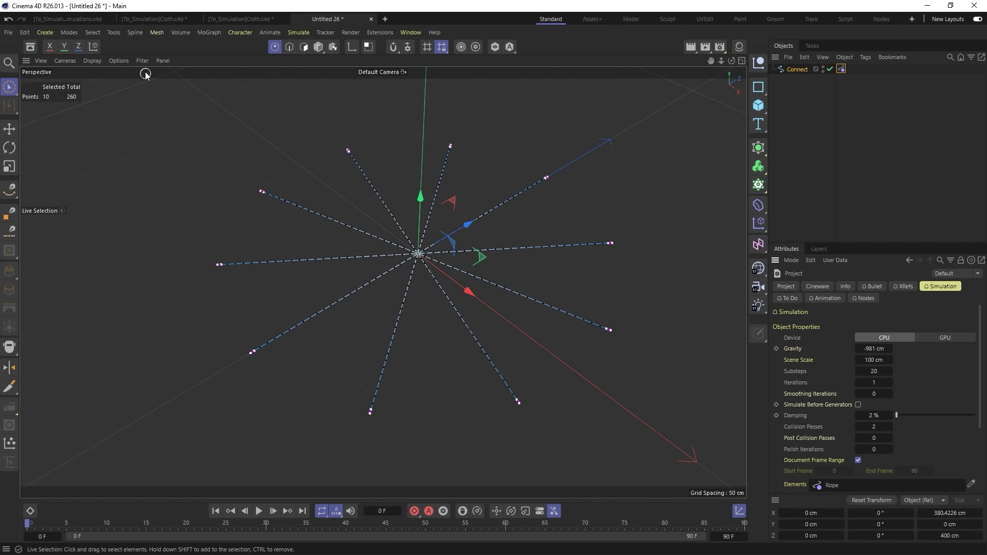
pyautogui.click(258, 510)
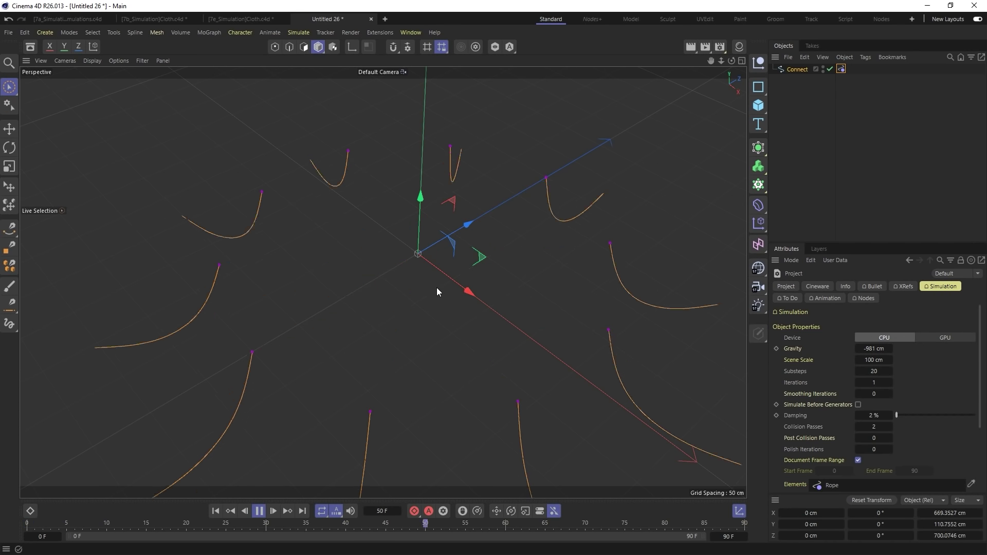
pyautogui.click(260, 510)
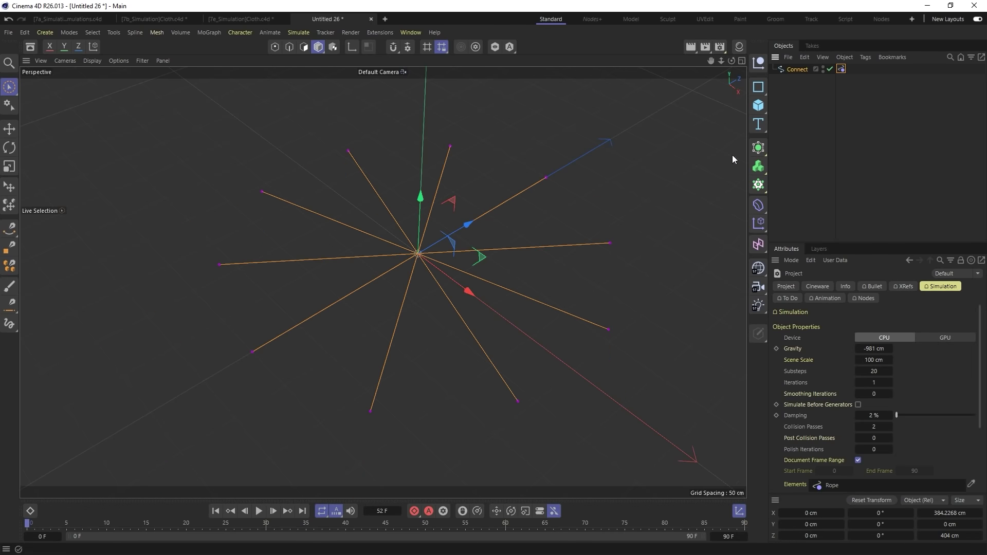
# Step: Add a Connector tag to the Connect spline, disable Other Objects, enable Same Object and create the connections
pyautogui.rightClick(798, 71)
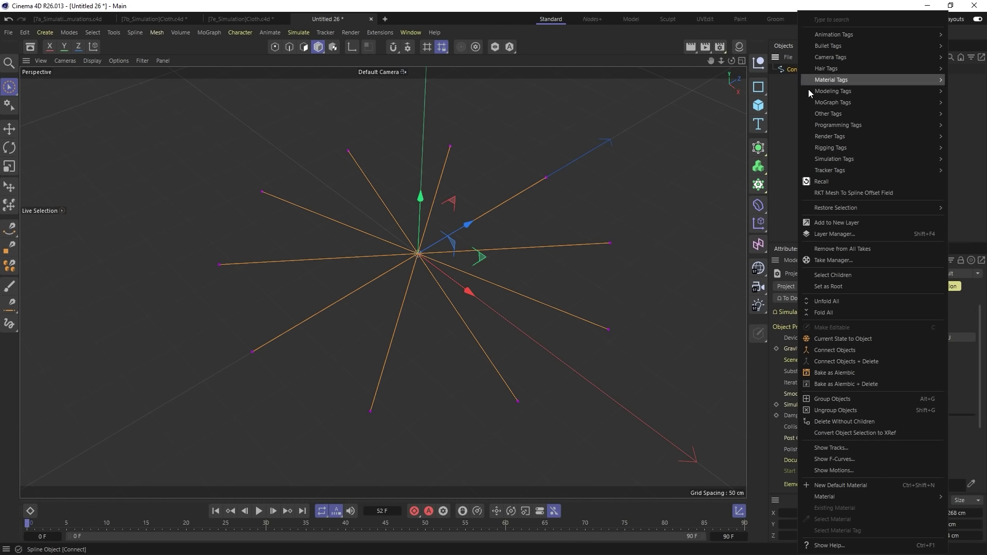
pyautogui.moveTo(844, 162)
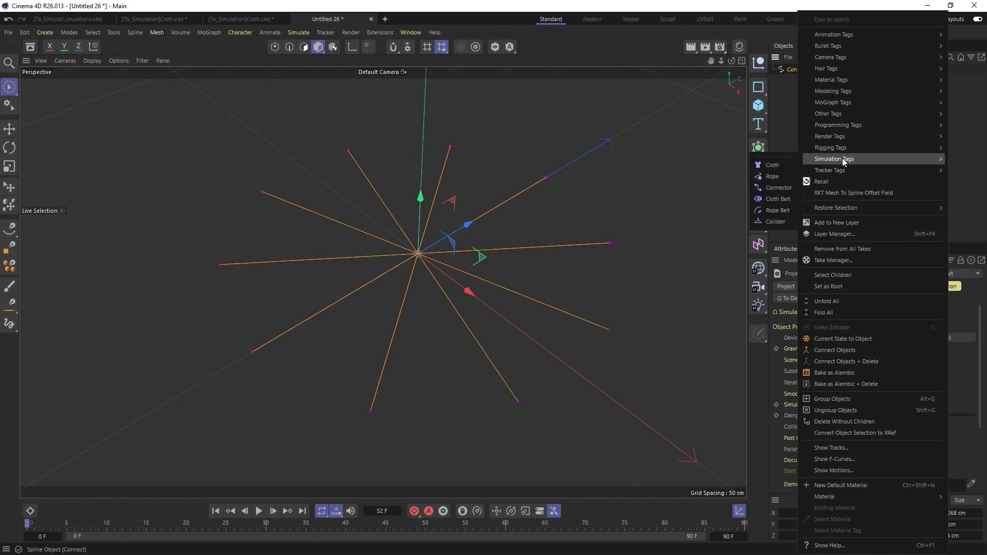
pyautogui.click(779, 188)
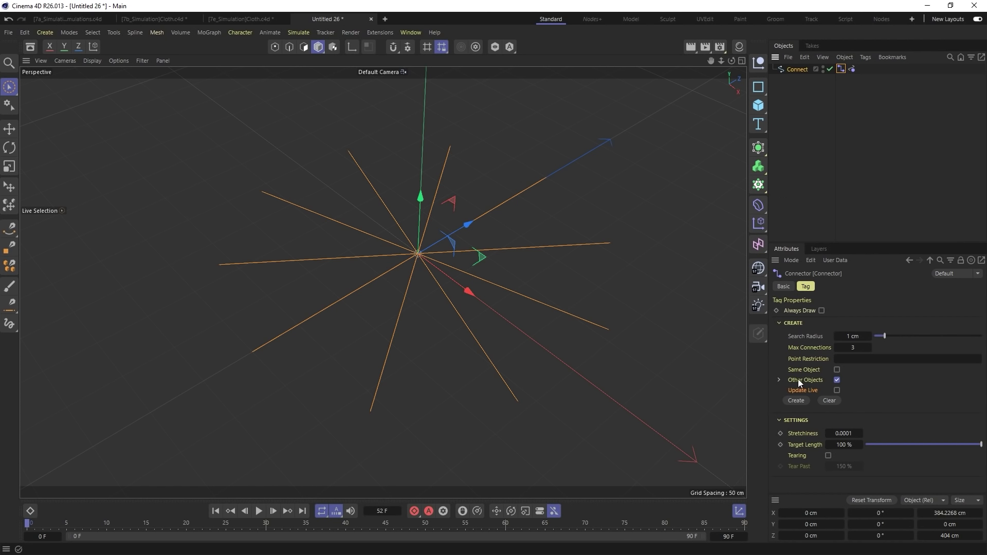
pyautogui.click(837, 380)
pyautogui.click(837, 370)
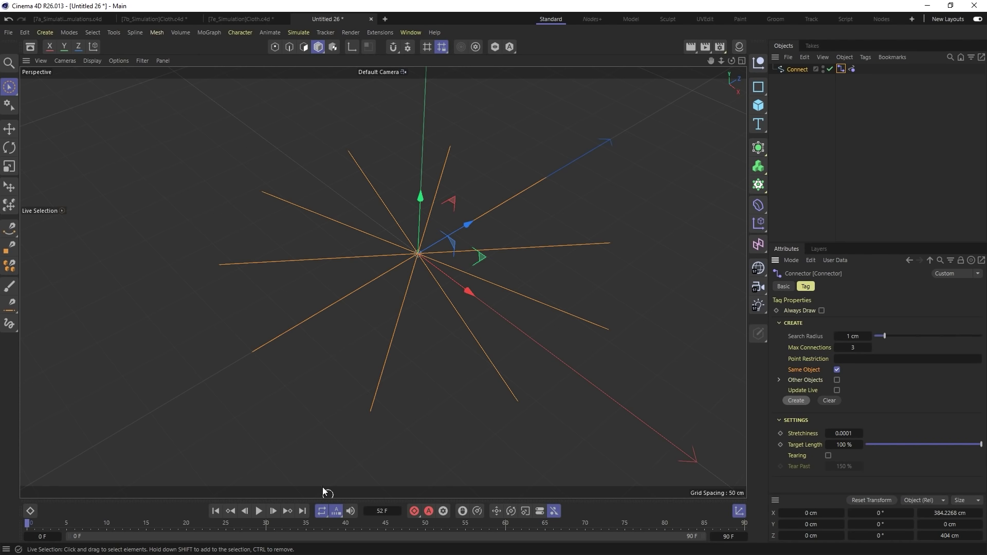
# Step: Play the connected rope simulation, inspect the connections at the spline's center up close, and return to the first frame
pyautogui.click(260, 512)
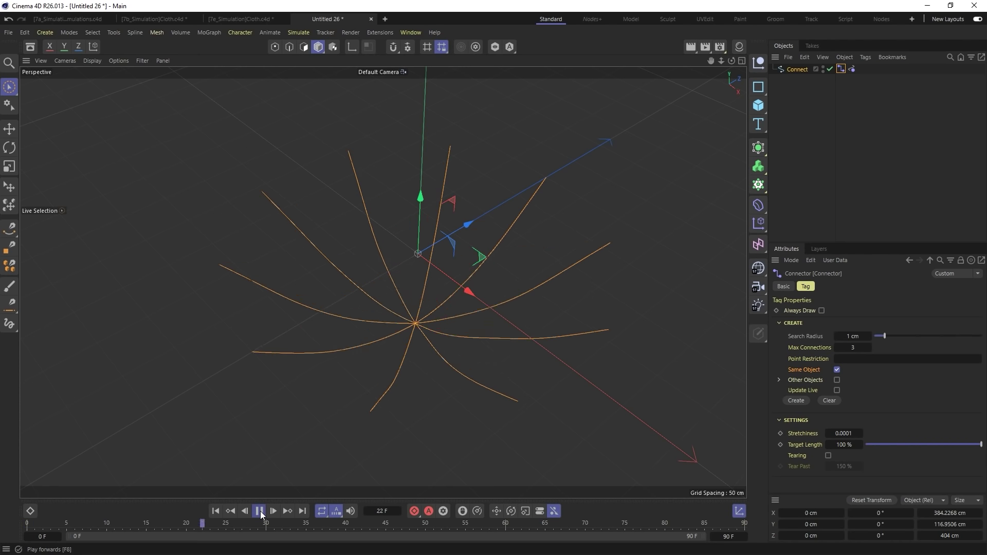
pyautogui.click(259, 511)
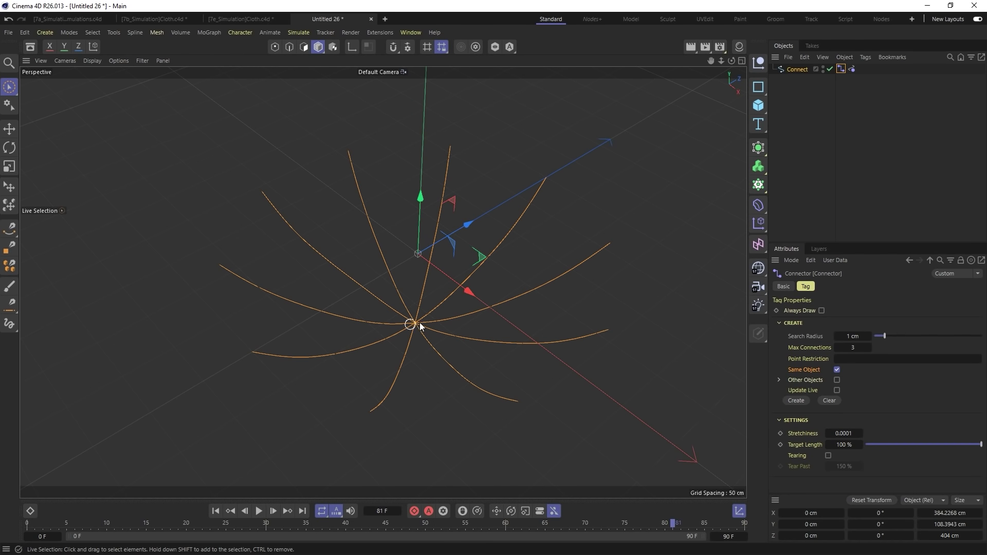
pyautogui.keyDown('alt'); pyautogui.moveTo(411, 327); pyautogui.dragTo(450, 301, button='right'); pyautogui.keyUp('alt')
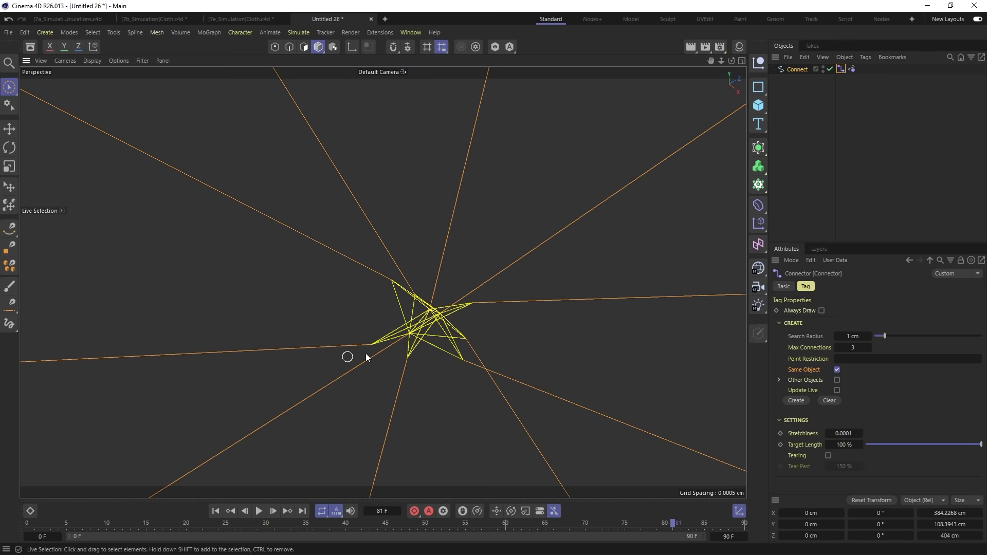
pyautogui.keyDown('alt'); pyautogui.moveTo(525, 307); pyautogui.dragTo(96, 399, button='right'); pyautogui.keyUp('alt')
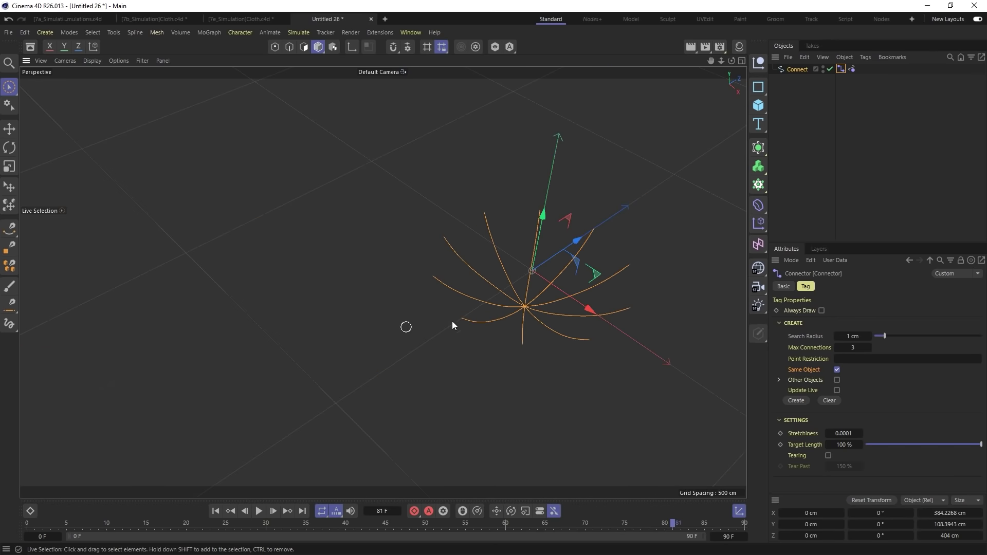
pyautogui.keyDown('alt'); pyautogui.moveTo(551, 323); pyautogui.dragTo(420, 379); pyautogui.keyUp('alt')
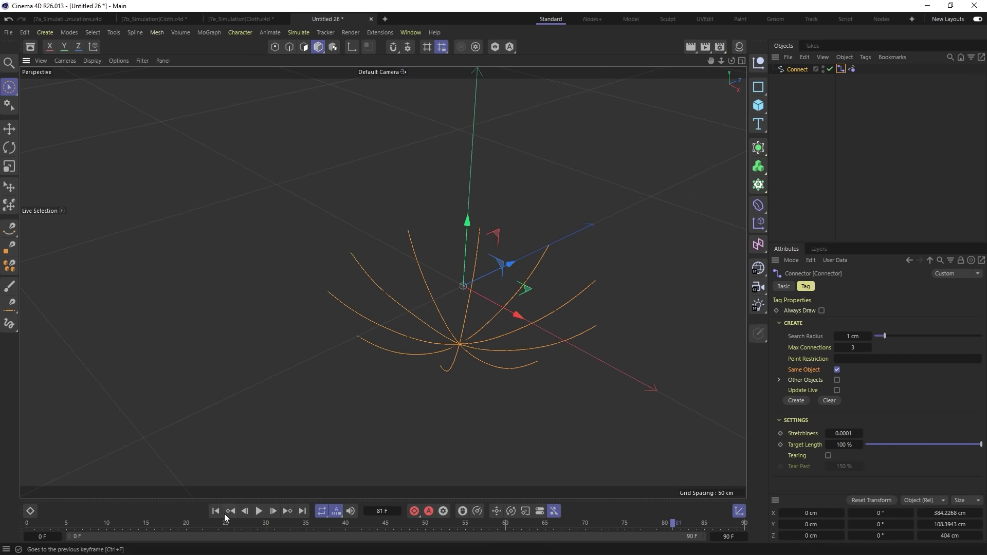
pyautogui.click(216, 511)
pyautogui.click(259, 510)
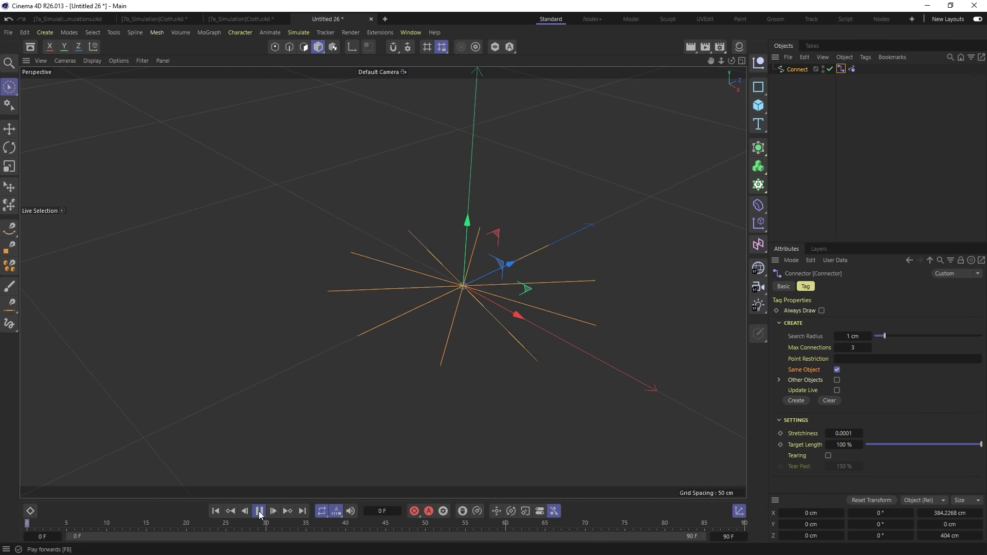
pyautogui.click(260, 510)
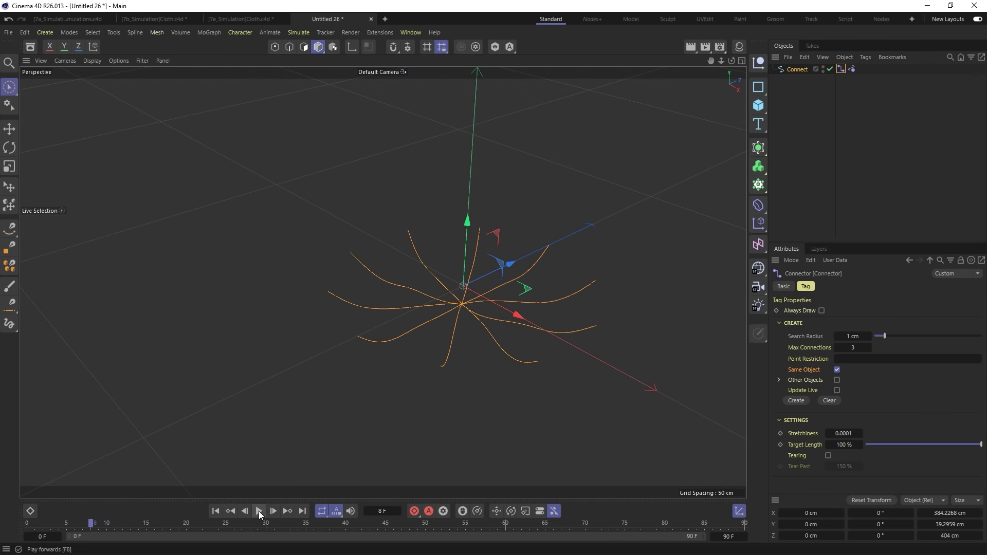
pyautogui.click(215, 511)
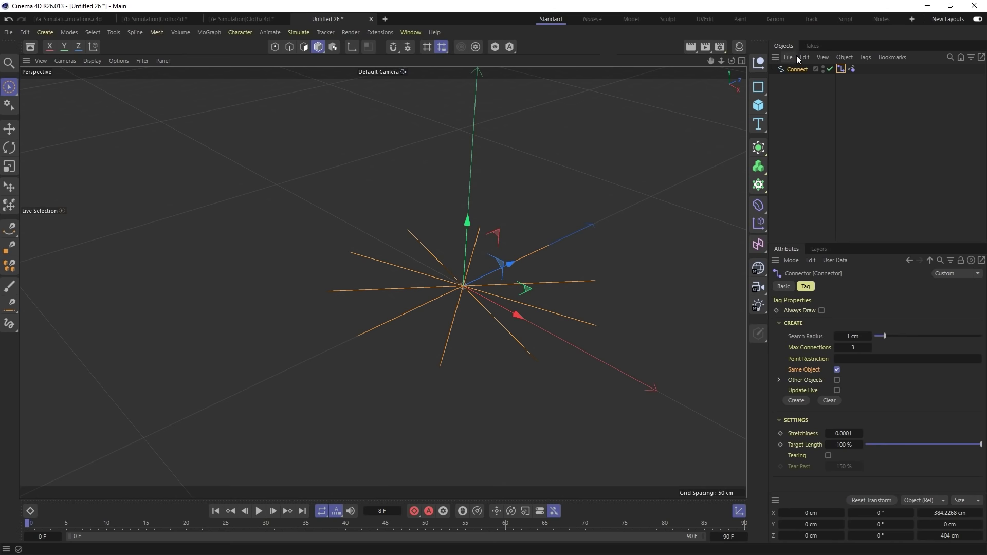
# Step: Delete the Connect spline and create a new project
pyautogui.click(785, 72)
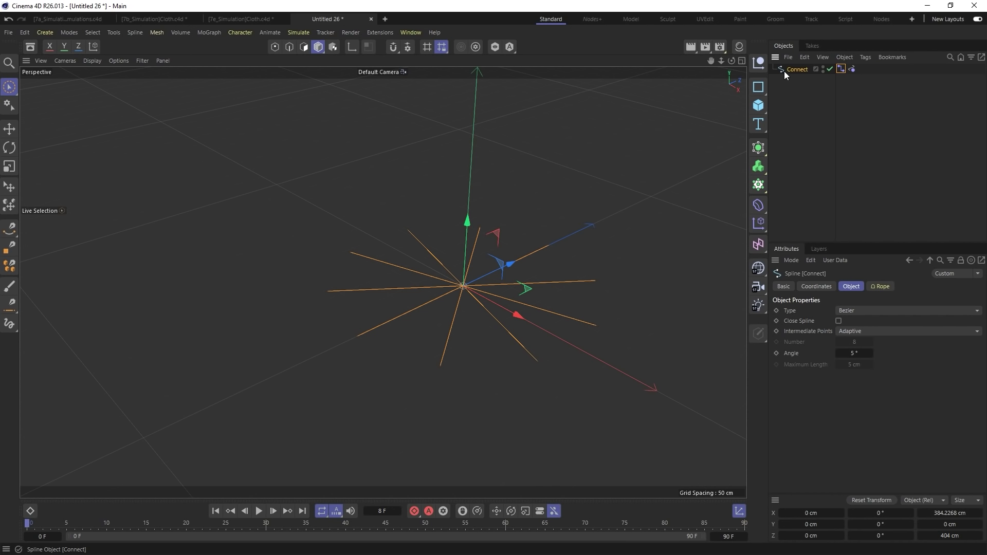
pyautogui.press('Delete')
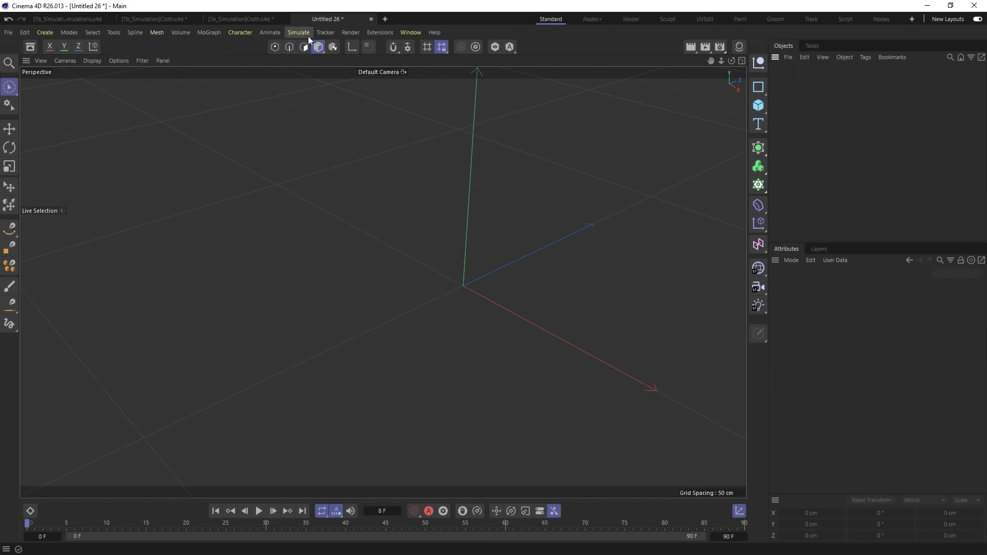
pyautogui.hotkey('ctrl', 'n')
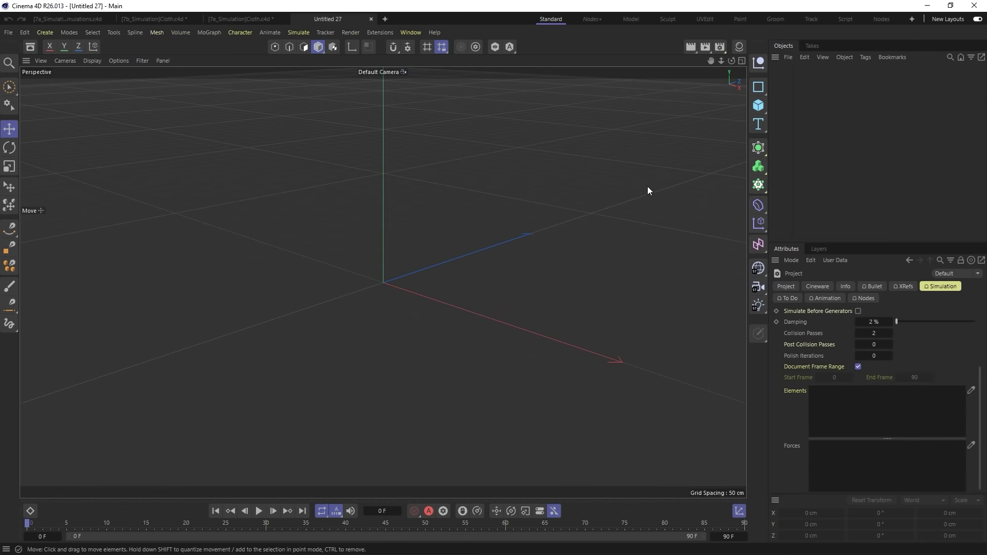
# Step: Hide the workplane, world axis and horizon in the perspective viewport
pyautogui.click(143, 61)
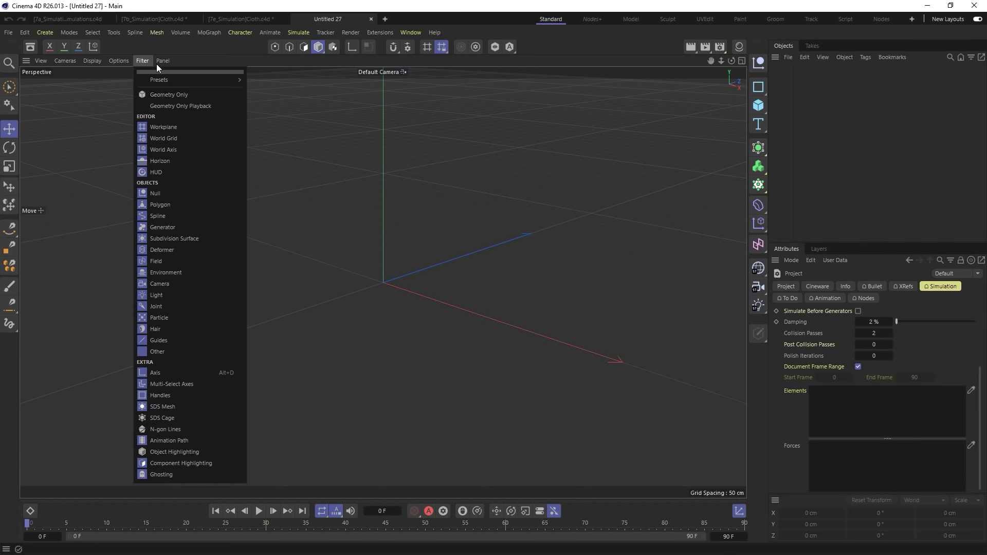
pyautogui.click(156, 62)
pyautogui.moveTo(138, 62)
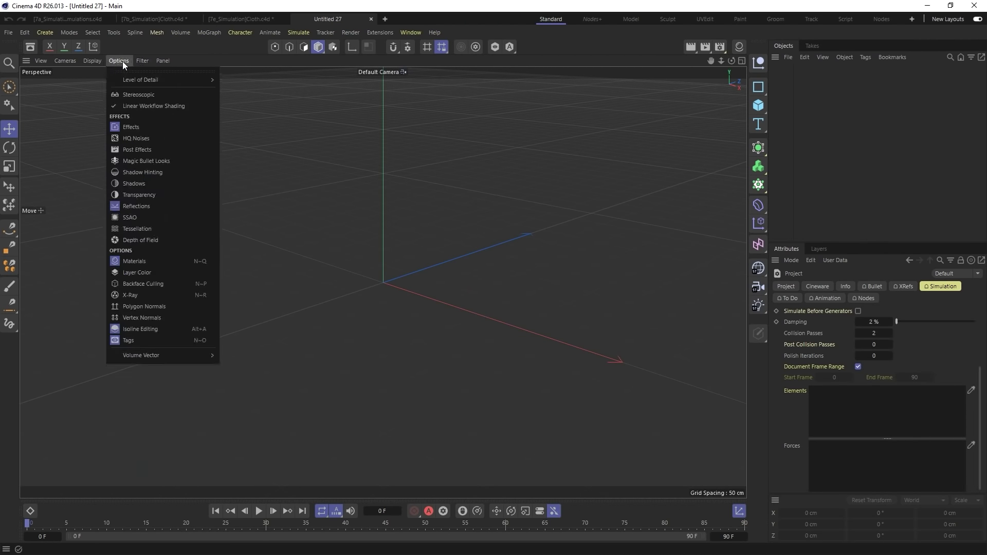
pyautogui.moveTo(151, 78)
pyautogui.click(272, 137)
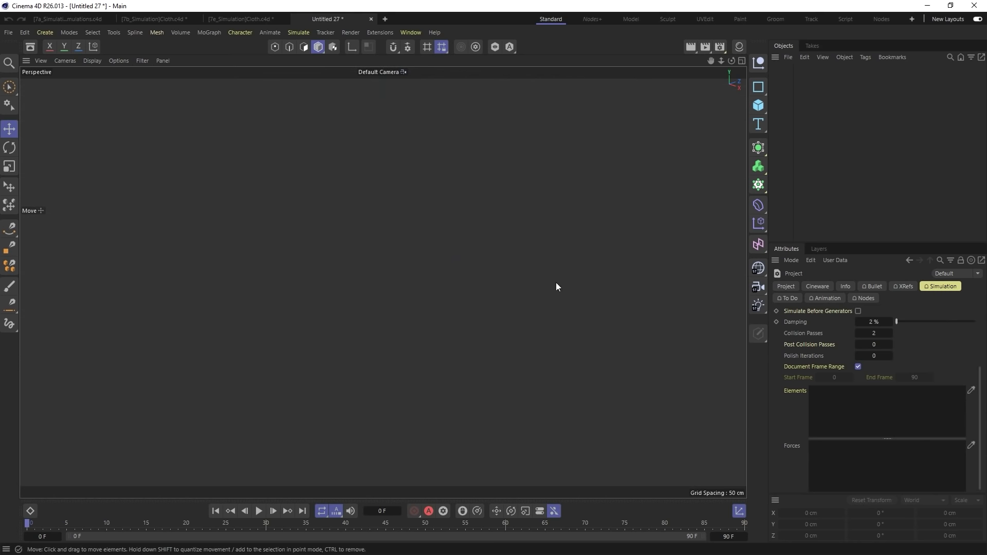
# Step: Paste the two RS Spot Lights and the RS Dome Light into the project and hide lights in the viewport
pyautogui.hotkey('ctrl', 'v')
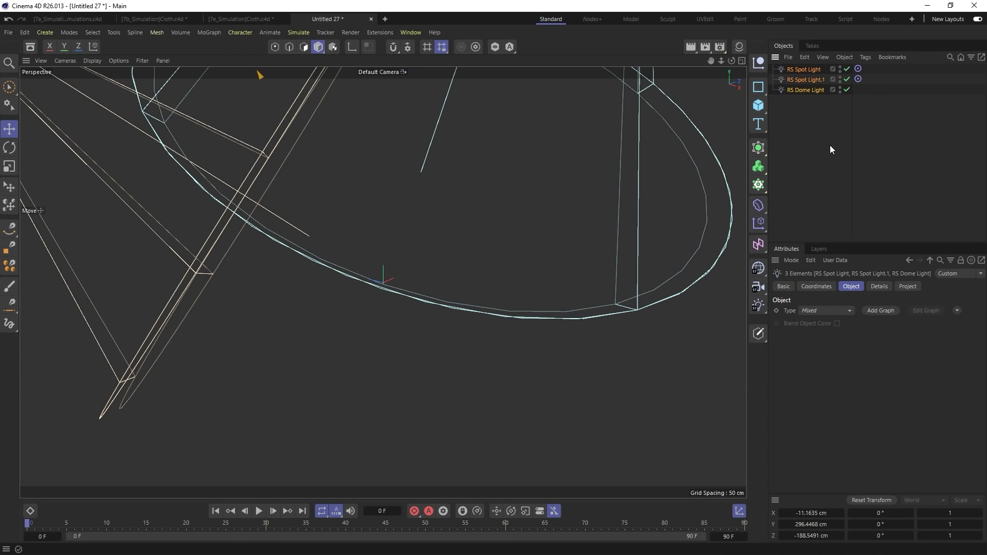
pyautogui.click(141, 60)
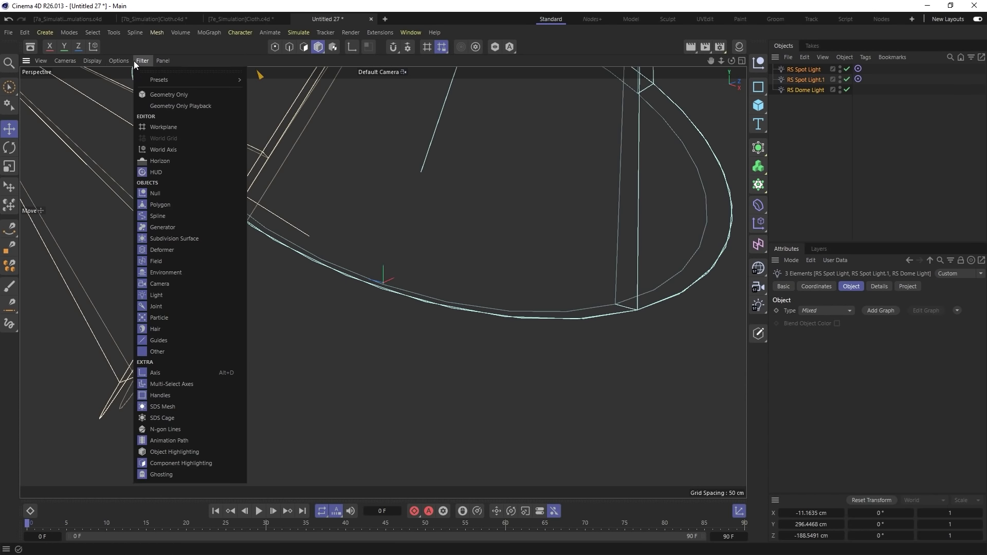
pyautogui.click(173, 291)
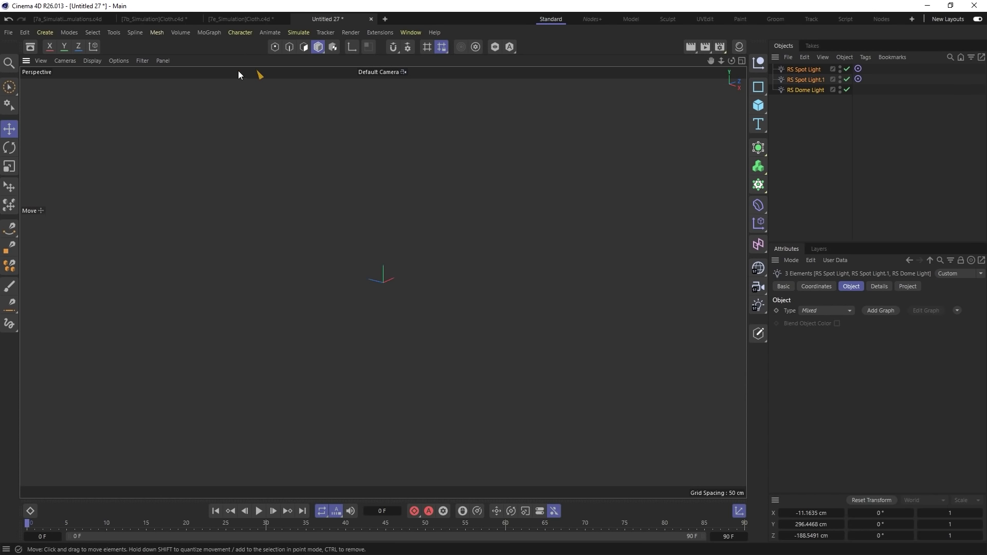
pyautogui.click(102, 61)
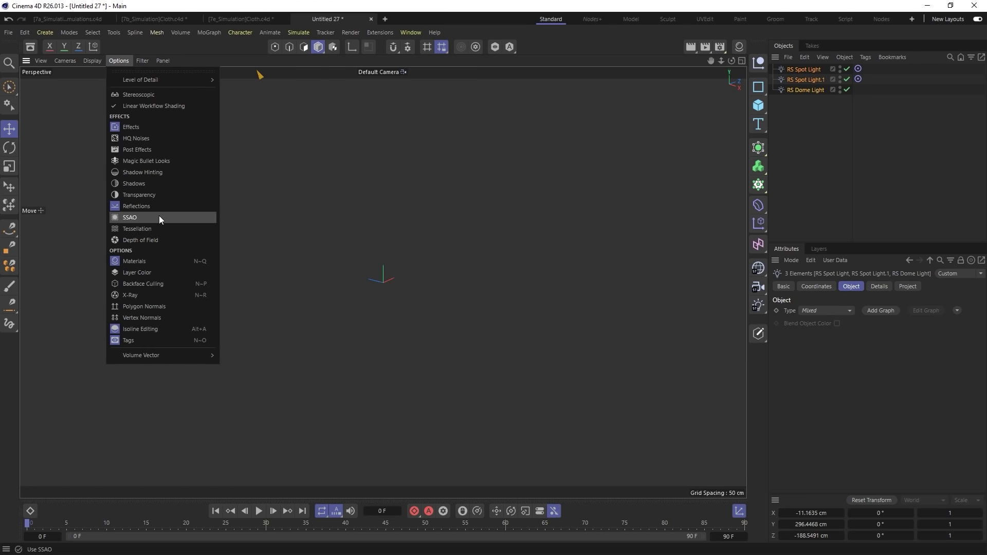
pyautogui.click(119, 61)
pyautogui.click(125, 58)
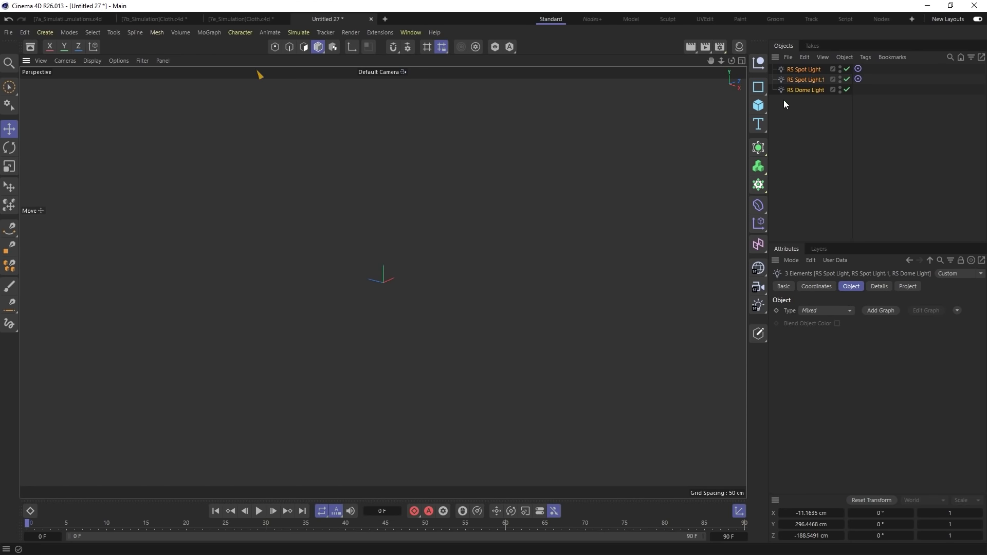
# Step: Add a cube with 11 segments in X, Y and Z and place it below the lights in the object list
pyautogui.click(758, 105)
pyautogui.click(818, 123)
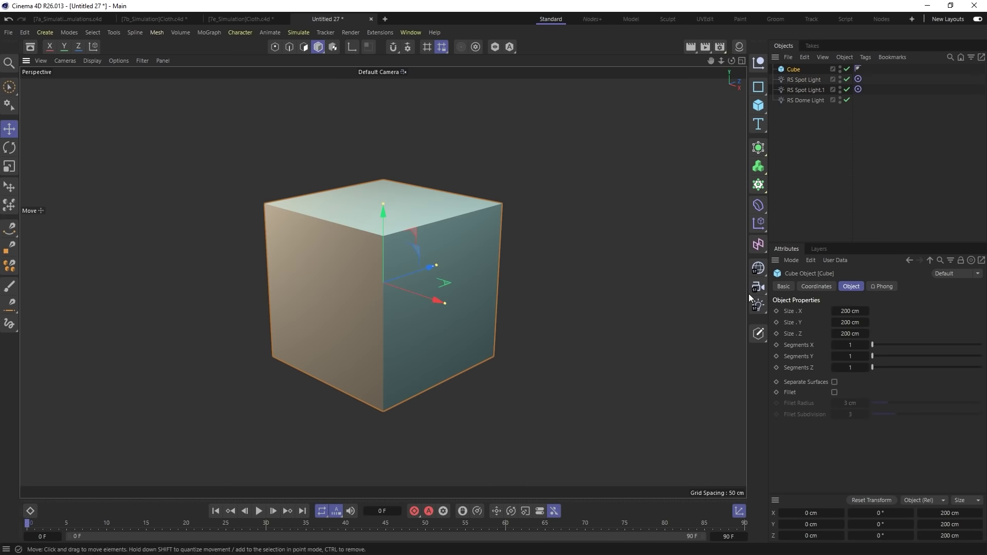
pyautogui.doubleClick(850, 345)
pyautogui.write('11')
pyautogui.press('Return')
pyautogui.doubleClick(851, 355)
pyautogui.write('11')
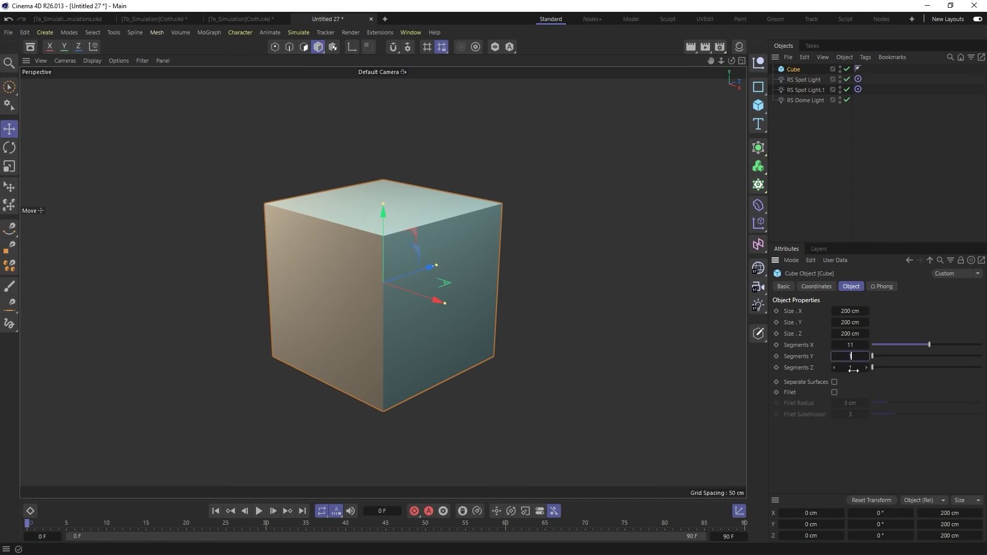
pyautogui.press('Tab')
pyautogui.write('11')
pyautogui.press('Return')
pyautogui.moveTo(794, 69); pyautogui.dragTo(796, 105)
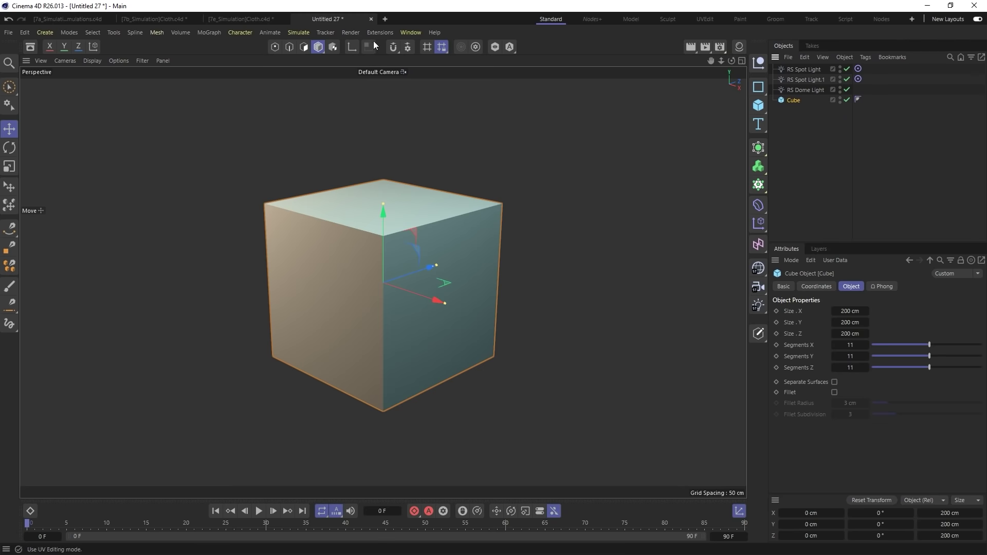
# Step: Add an RKT Mesh To Spline object as the cube's parent and set its Connect mode to Exploded
pyautogui.click(299, 31)
pyautogui.moveTo(378, 32)
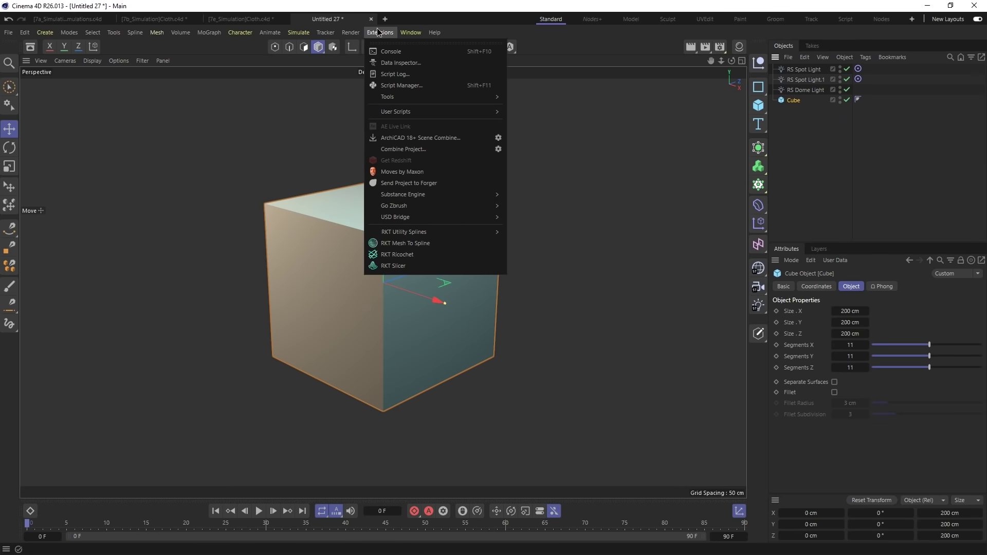
pyautogui.click(406, 243)
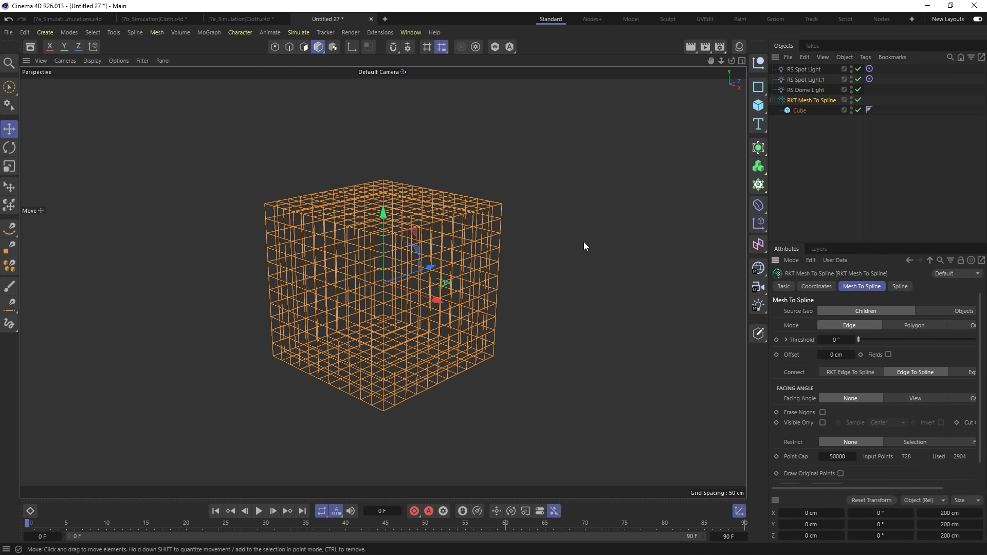
pyautogui.hscroll(2, 939, 347)
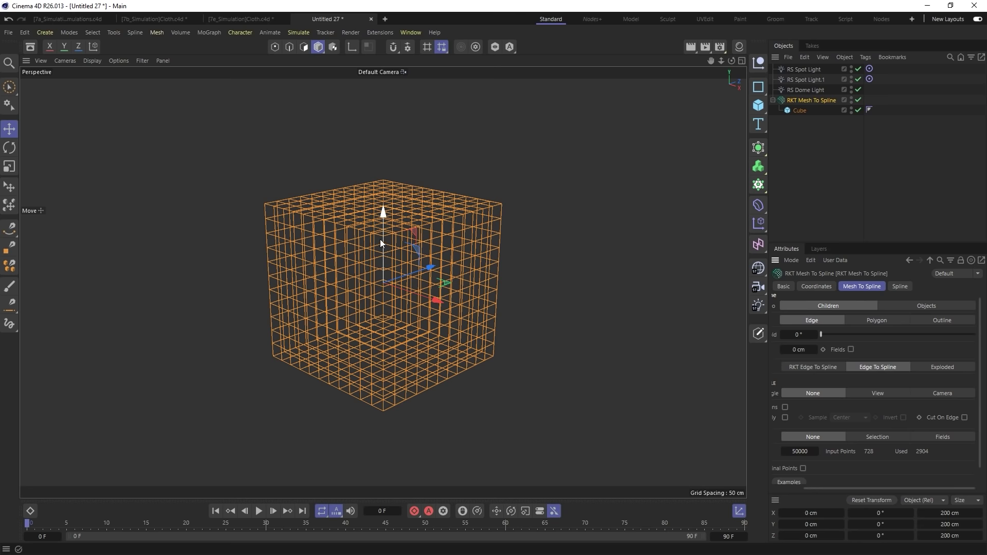
pyautogui.click(956, 368)
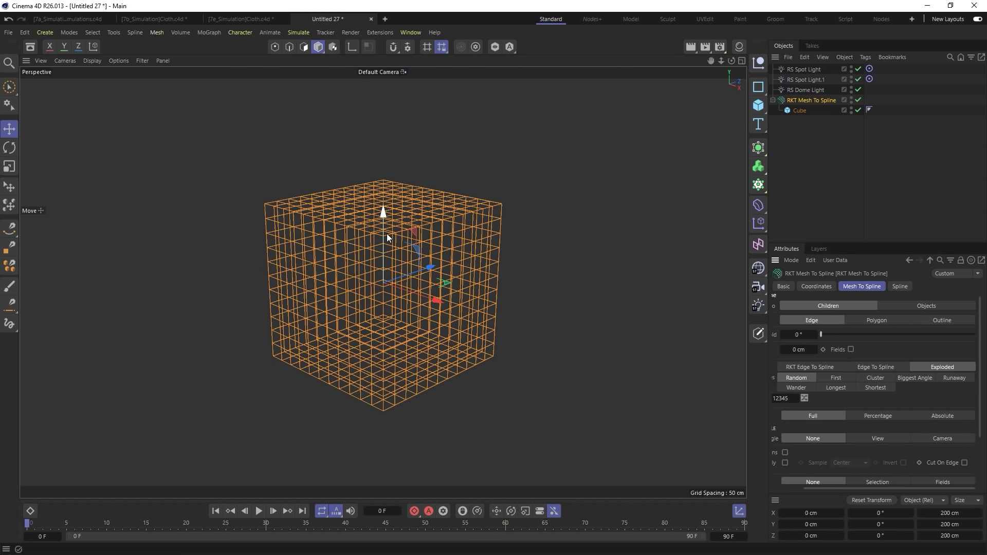
# Step: Add a Rope simulation tag to the RKT Mesh To Spline object
pyautogui.press('t')
pyautogui.rightClick(801, 98)
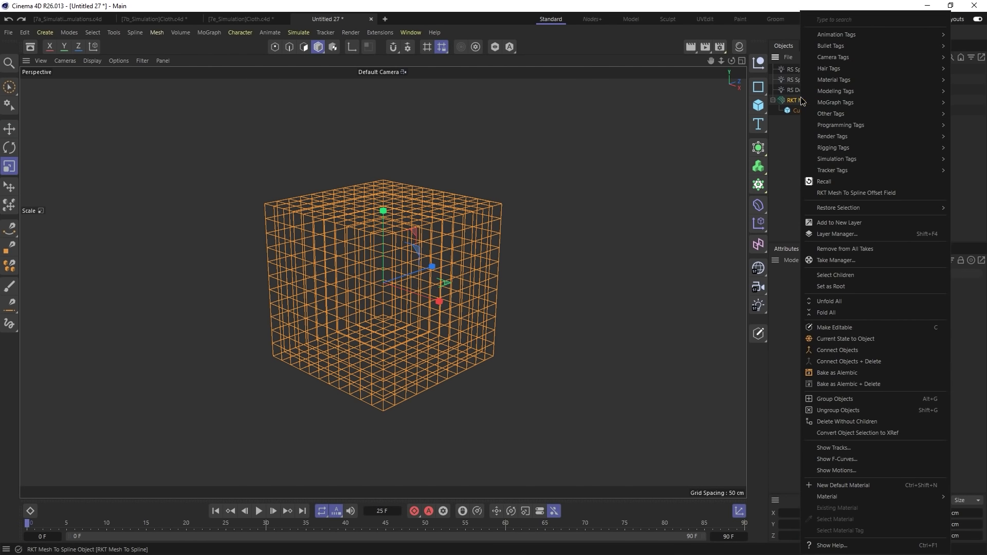
pyautogui.moveTo(843, 159)
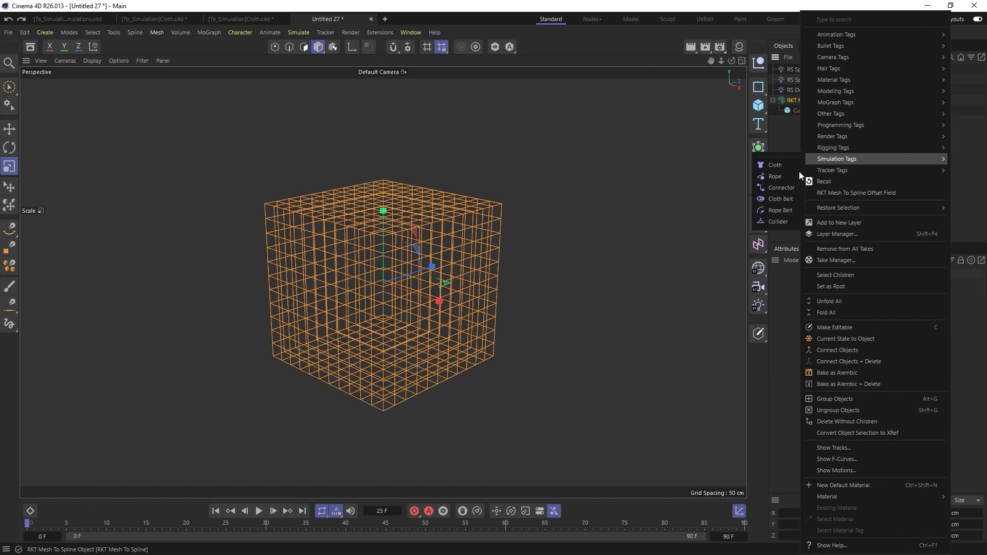
pyautogui.click(786, 178)
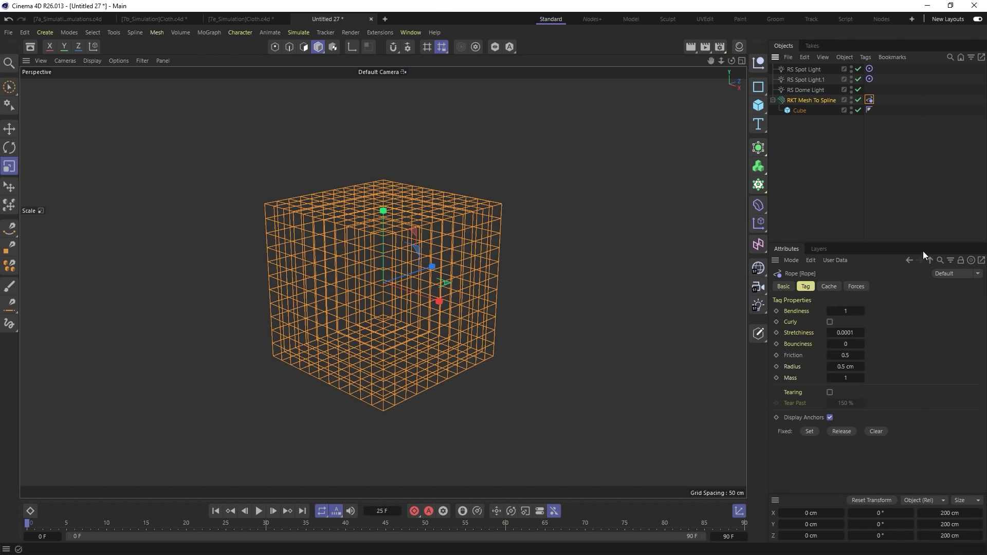
# Step: Add a sphere inside the wire cube, scale it down to about 163.4 cm and give it a Collider tag
pyautogui.click(760, 106)
pyautogui.click(856, 160)
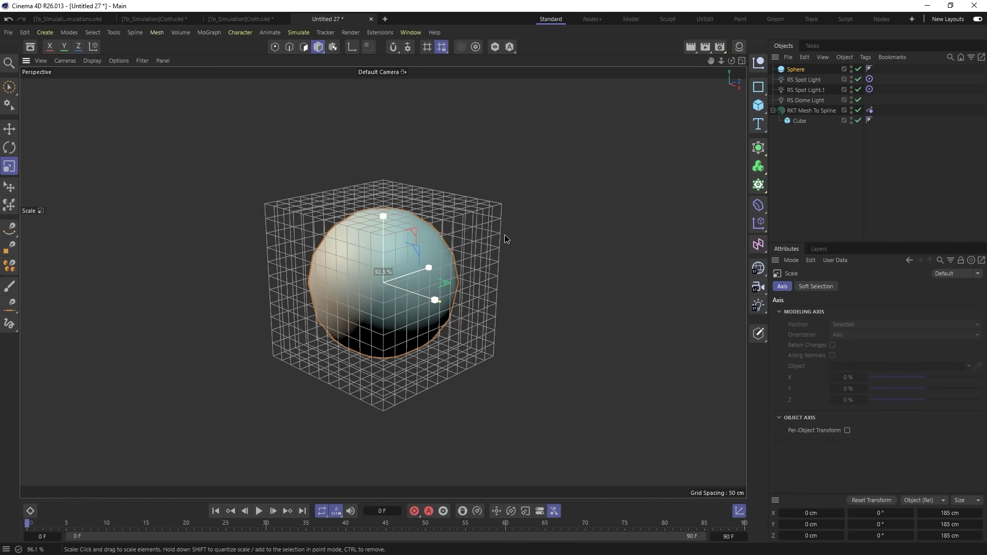
pyautogui.rightClick(798, 70)
pyautogui.moveTo(832, 157)
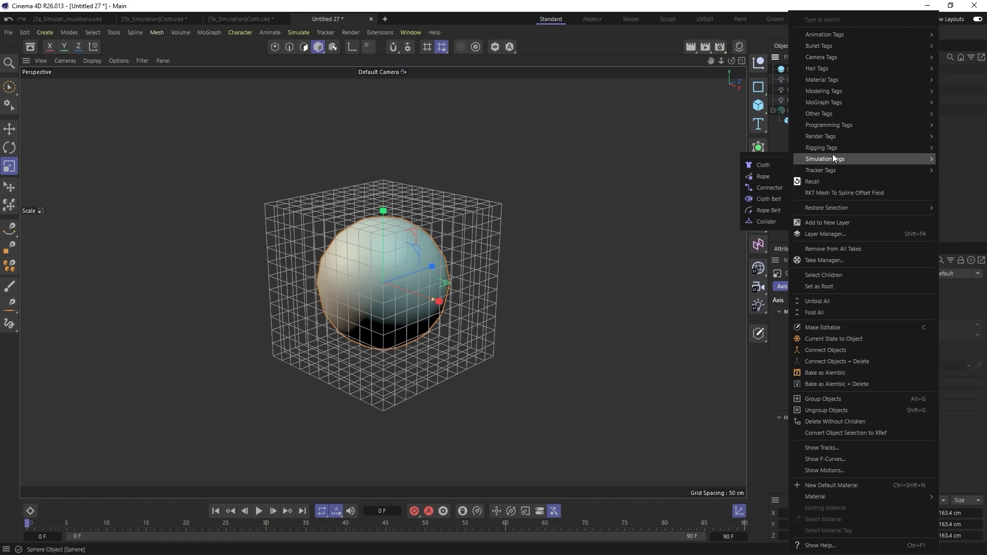
pyautogui.click(766, 222)
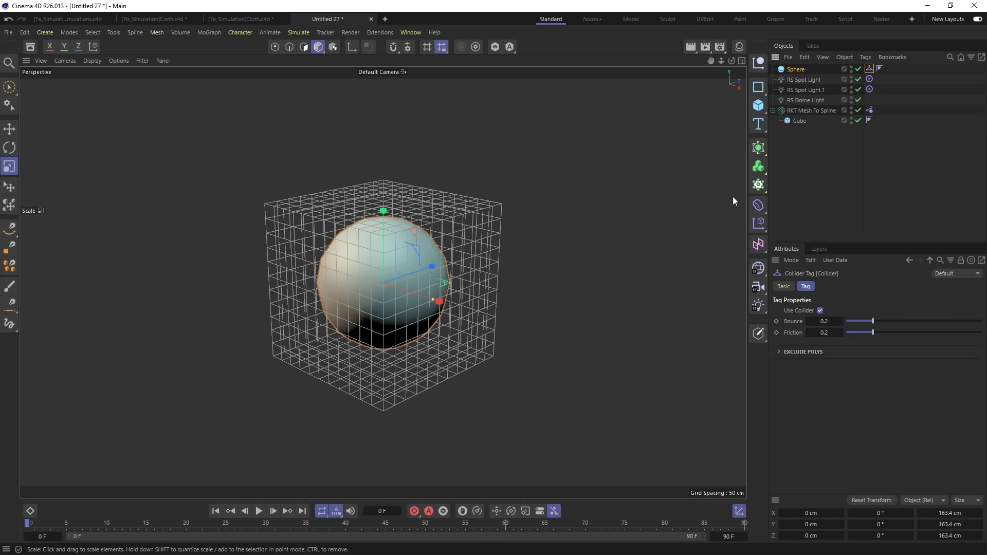
# Step: Select the Rope tag, play the simulation of the exploded splines against the sphere, and return to the first frame
pyautogui.click(870, 110)
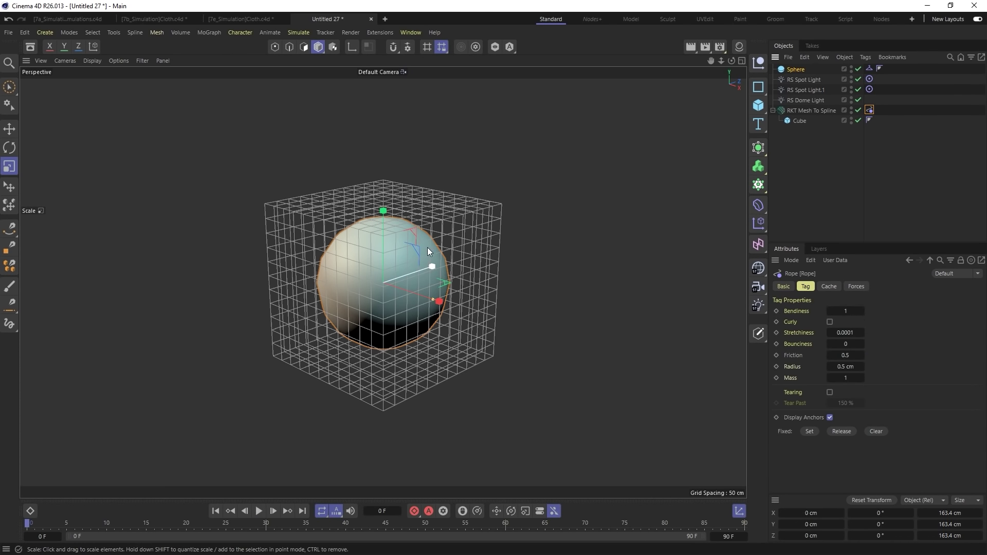
pyautogui.click(260, 511)
pyautogui.click(260, 511)
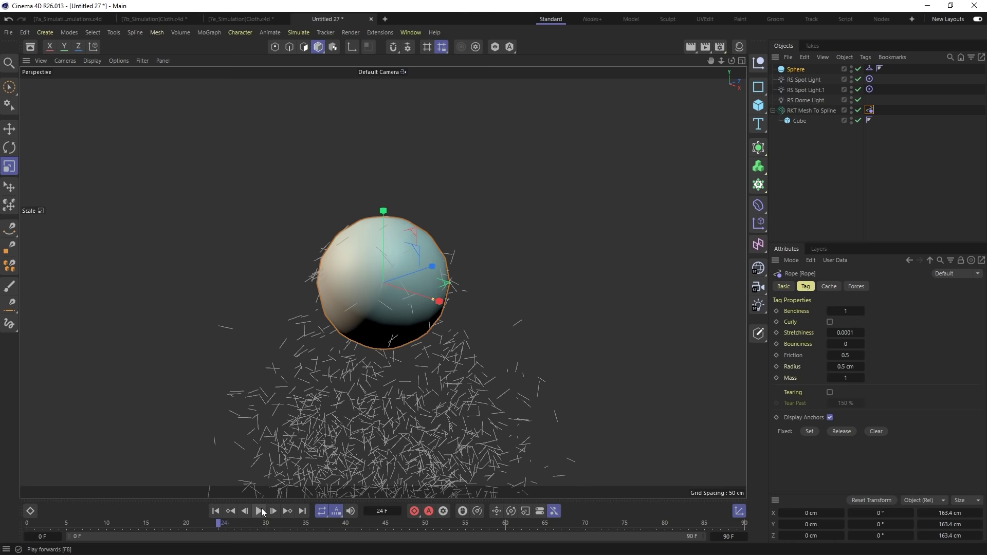
pyautogui.click(215, 511)
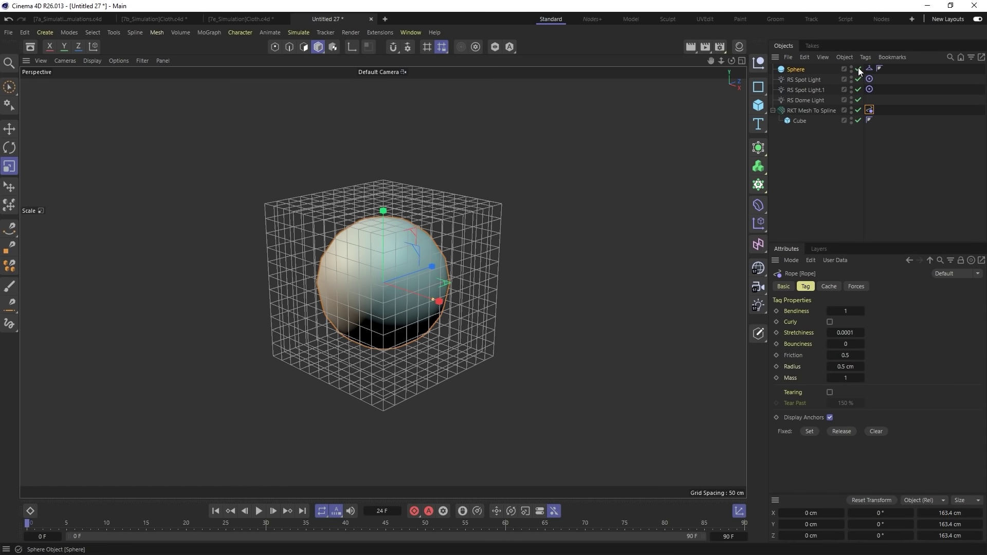
# Step: Add a Connector simulation tag to the RKT Mesh To Spline object
pyautogui.click(811, 110)
pyautogui.rightClick(787, 109)
pyautogui.moveTo(838, 162)
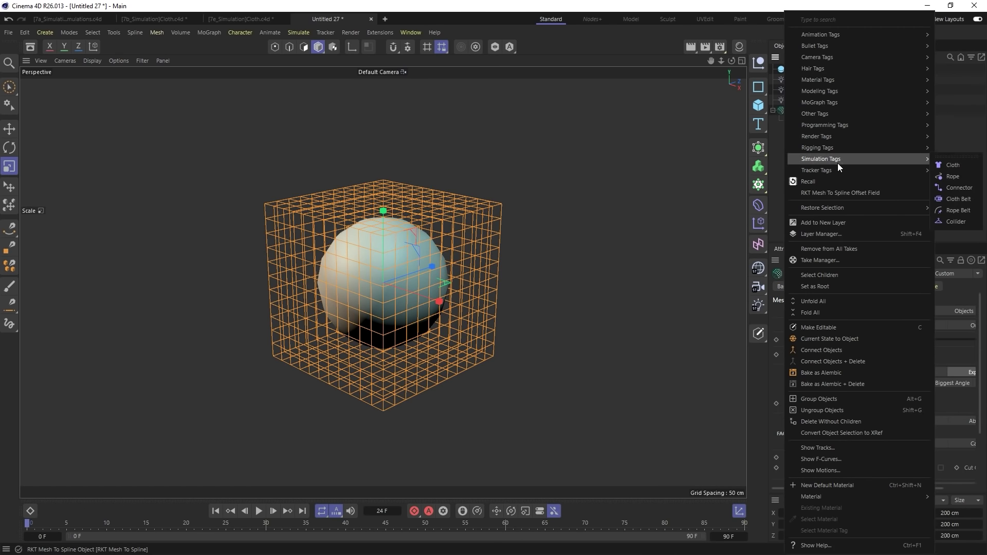
pyautogui.click(960, 188)
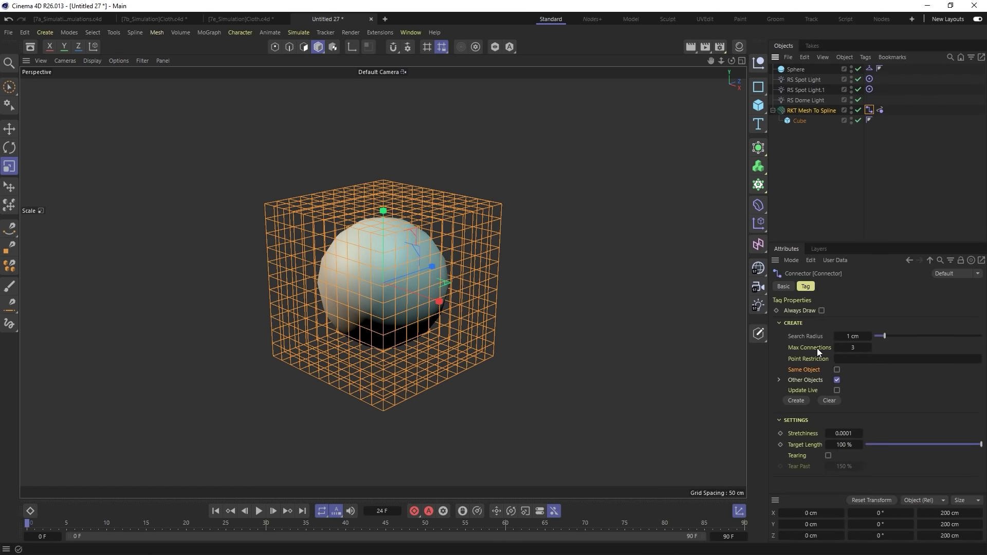
# Step: Set the Connector to Same Object only, with Other Objects off and Max Connections at 5, and create the connections
pyautogui.click(837, 370)
pyautogui.click(856, 349)
pyautogui.click(830, 402)
pyautogui.click(798, 400)
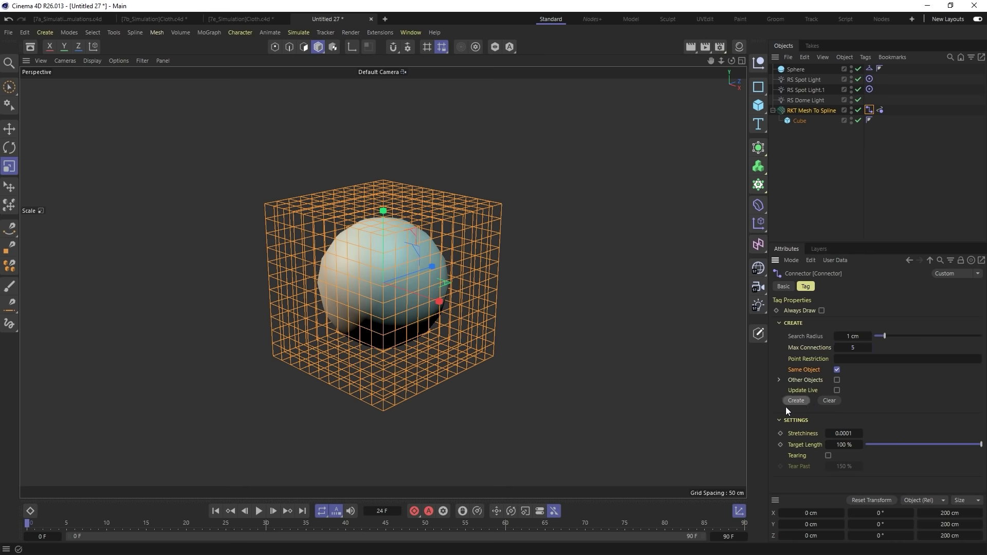
# Step: Play the connected rope simulation against the sphere, inspect how it falls, and return to the first frame
pyautogui.click(259, 511)
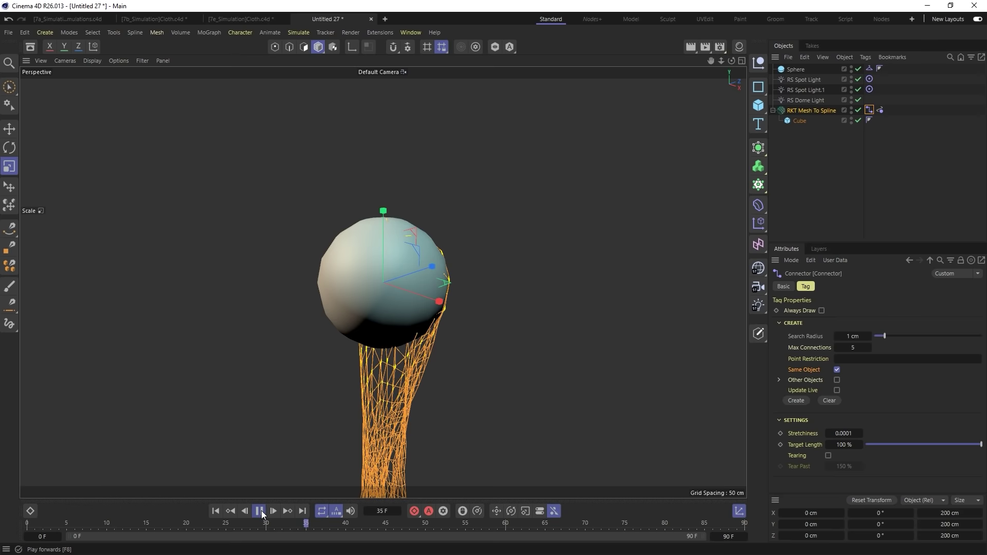
pyautogui.click(260, 511)
pyautogui.keyDown('alt'); pyautogui.moveTo(379, 199); pyautogui.dragTo(383, 268); pyautogui.keyUp('alt')
pyautogui.keyDown('alt'); pyautogui.moveTo(383, 267); pyautogui.dragTo(367, 206, button='right'); pyautogui.keyUp('alt')
pyautogui.keyDown('alt'); pyautogui.moveTo(368, 206); pyautogui.dragTo(388, 273, button='middle'); pyautogui.keyUp('alt')
pyautogui.keyDown('alt'); pyautogui.moveTo(388, 273); pyautogui.dragTo(381, 225); pyautogui.keyUp('alt')
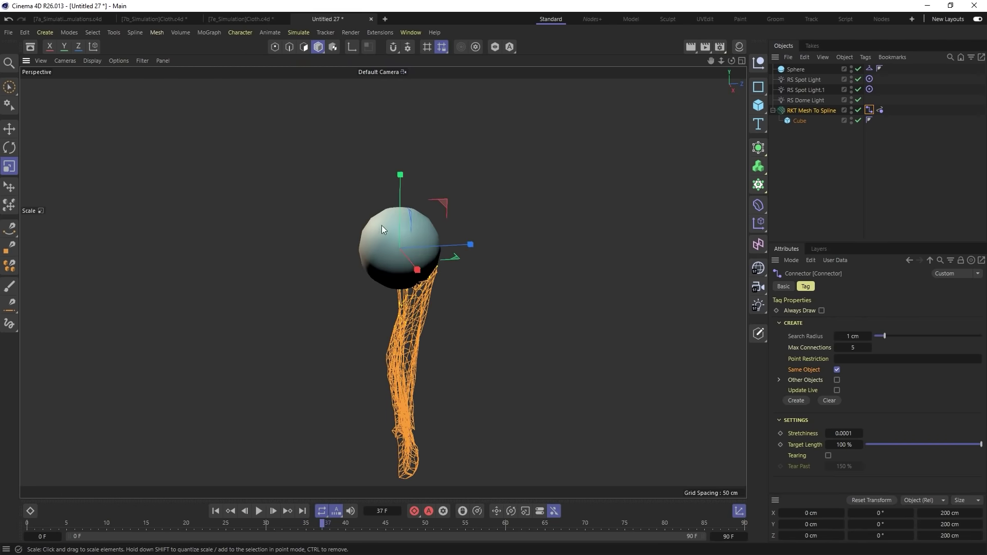
pyautogui.click(216, 510)
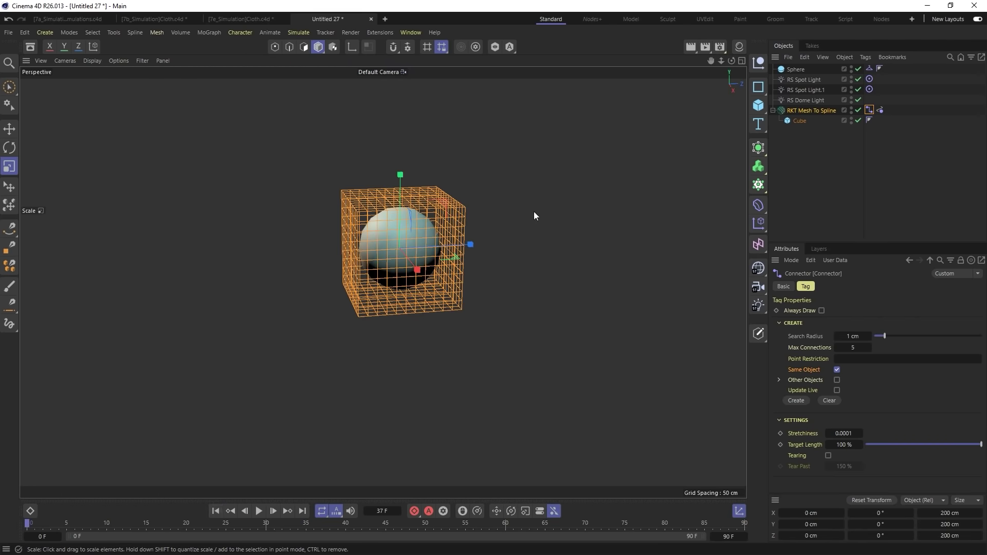
# Step: Set the Rope tag's Radius to 2 cm
pyautogui.keyDown('alt'); pyautogui.moveTo(413, 252); pyautogui.dragTo(430, 251); pyautogui.keyUp('alt')
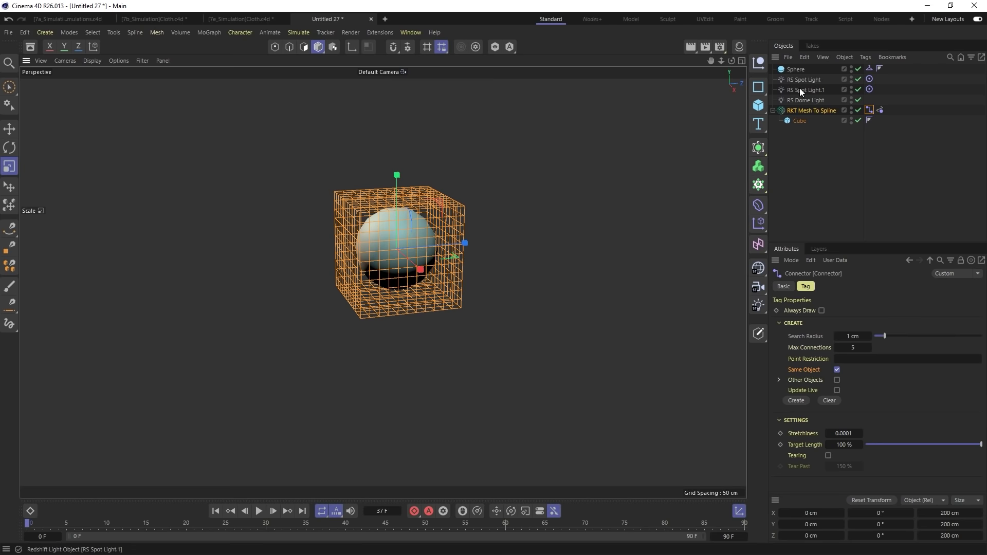
pyautogui.click(880, 109)
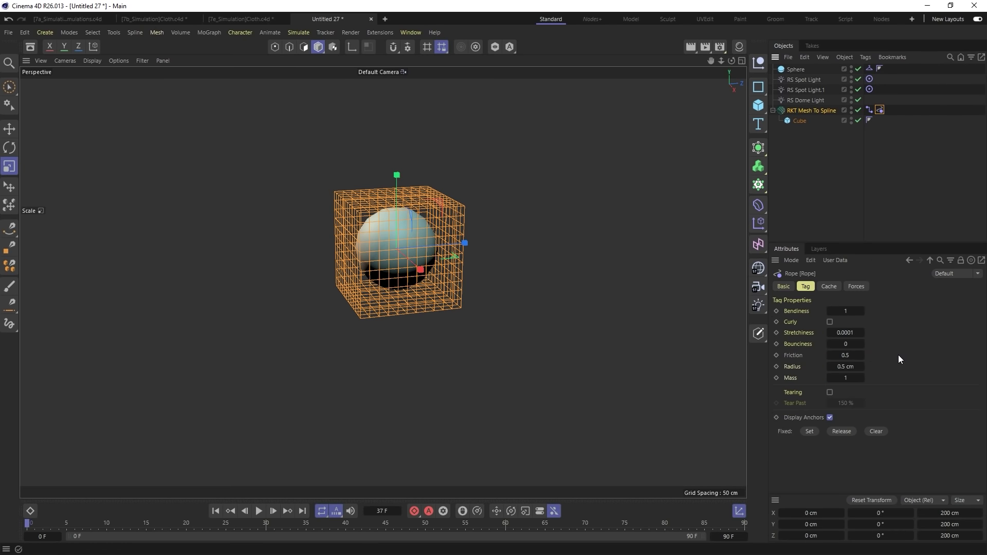
pyautogui.click(845, 366)
pyautogui.write('2')
pyautogui.press('Return')
# Step: Add a Sweep object as the parent of RKT Mesh To Spline
pyautogui.click(803, 110)
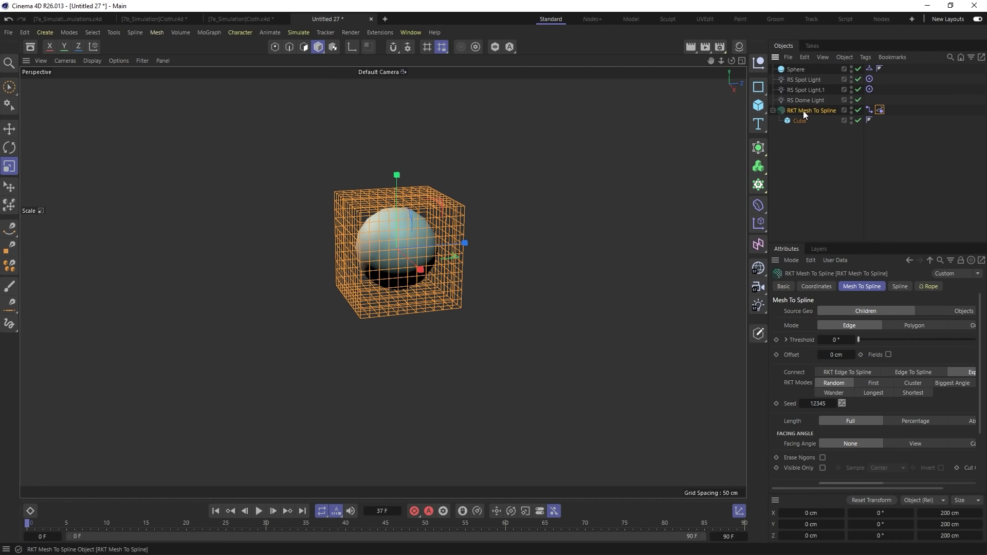
pyautogui.click(758, 148)
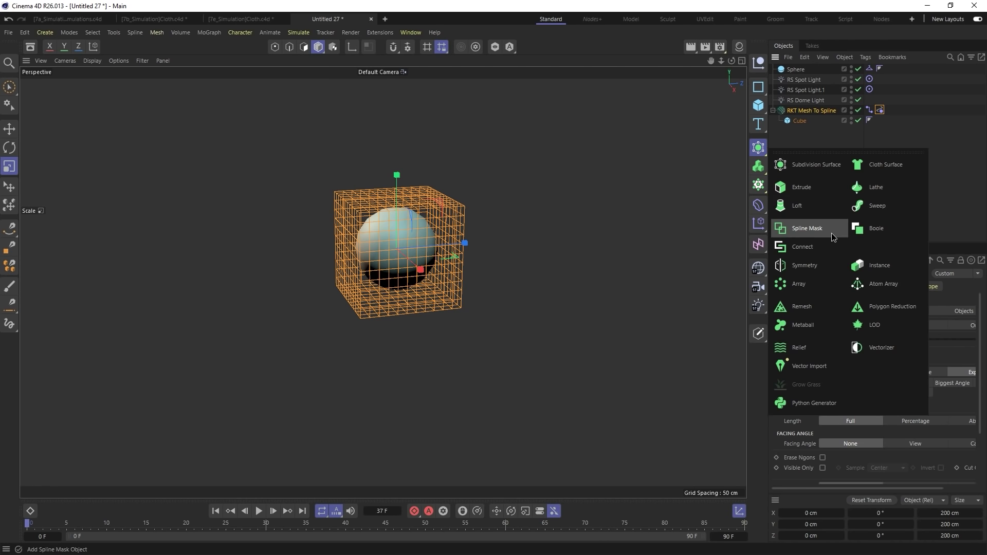
pyautogui.keyDown('alt'); pyautogui.click(877, 206); pyautogui.keyUp('alt')
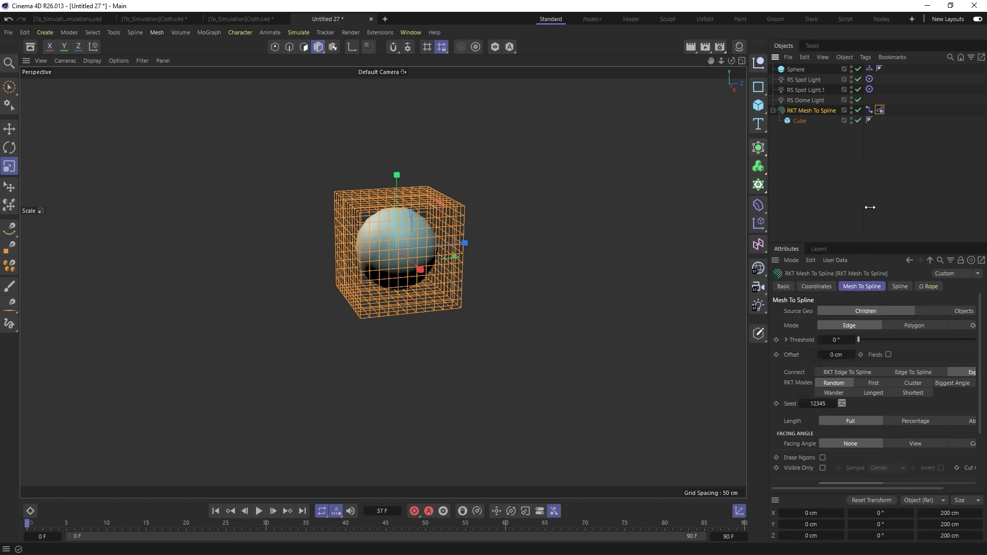
pyautogui.click(758, 88)
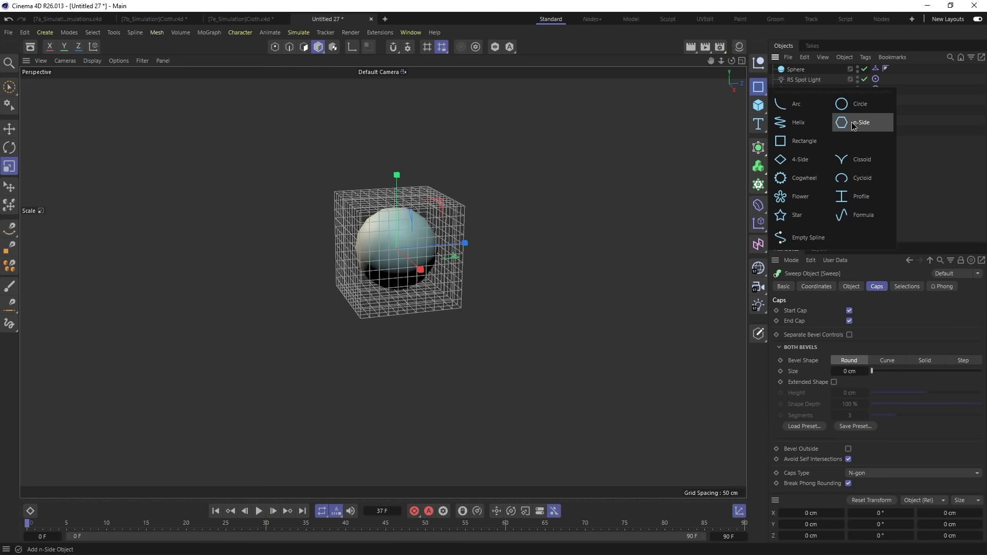
pyautogui.keyDown('shift'); pyautogui.click(870, 125); pyautogui.keyUp('shift')
pyautogui.write('12')
pyautogui.hotkey('shift', 'Tab')
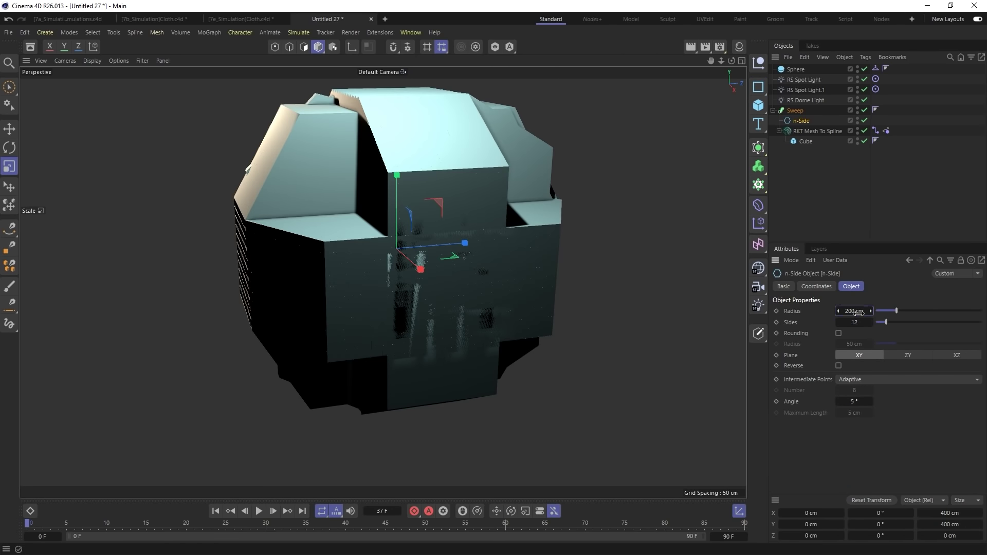
pyautogui.write('2')
pyautogui.press('Return')
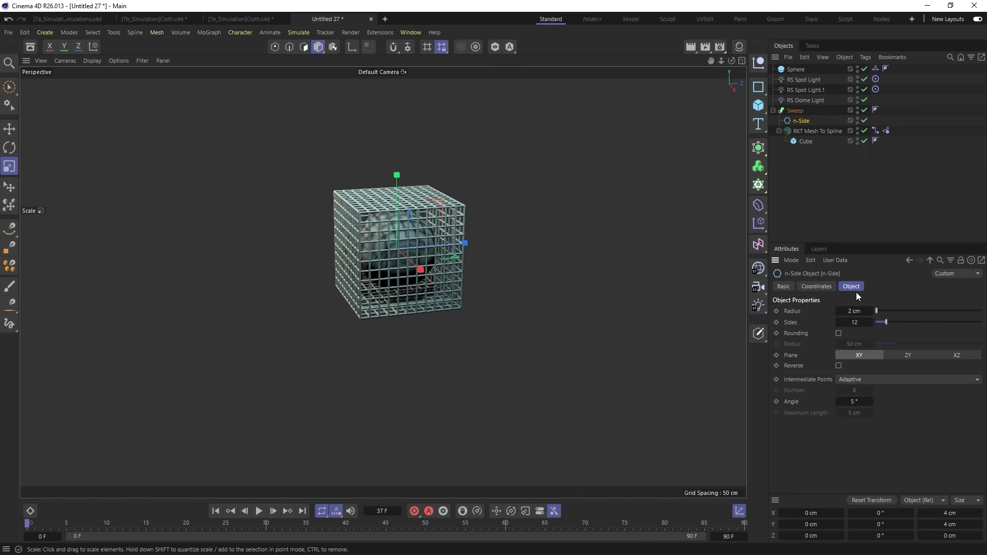
# Step: Turn off the Start Cap and End Cap of the Sweep
pyautogui.click(795, 111)
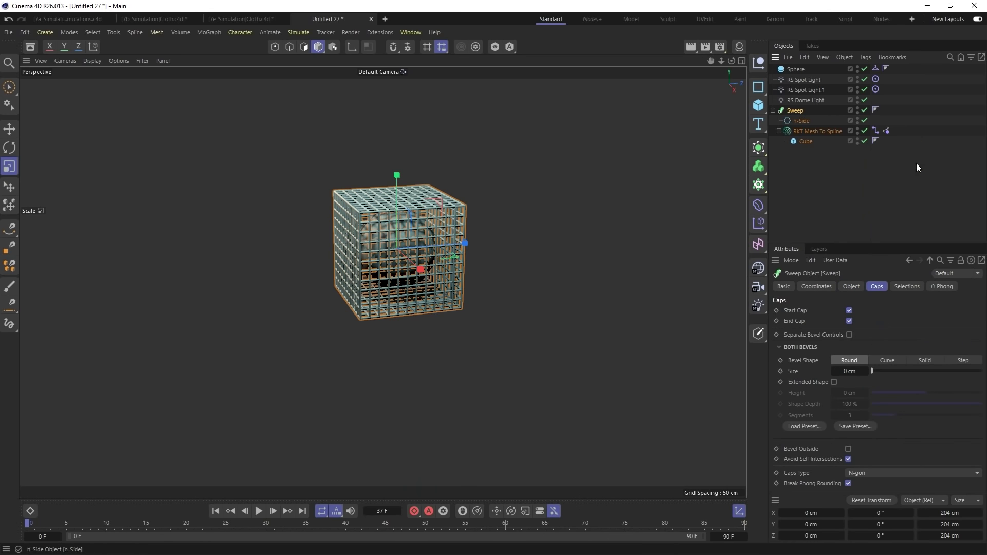
pyautogui.click(849, 311)
pyautogui.click(850, 321)
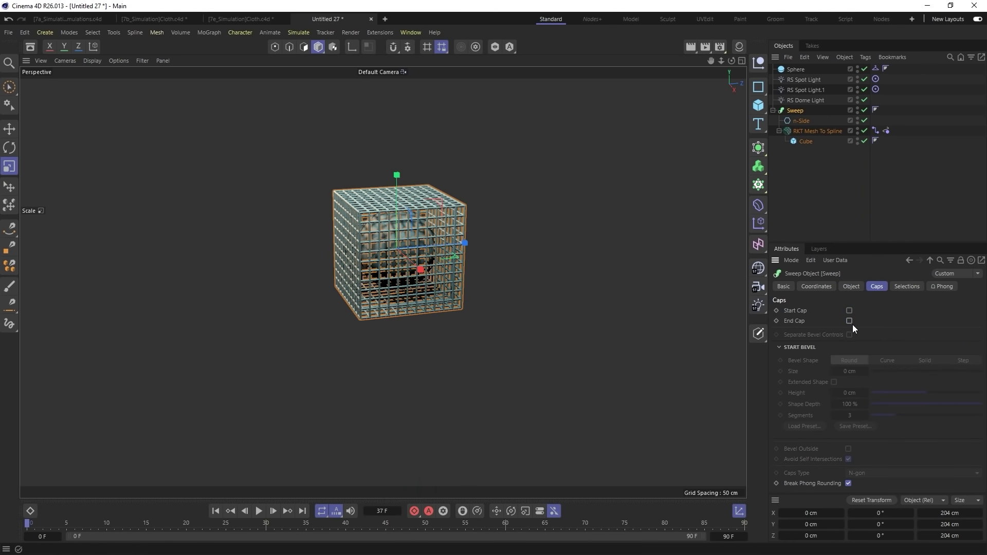
# Step: Play the simulation of the swept rope net over the sphere and return to the first frame
pyautogui.scroll(6, 370, 238)
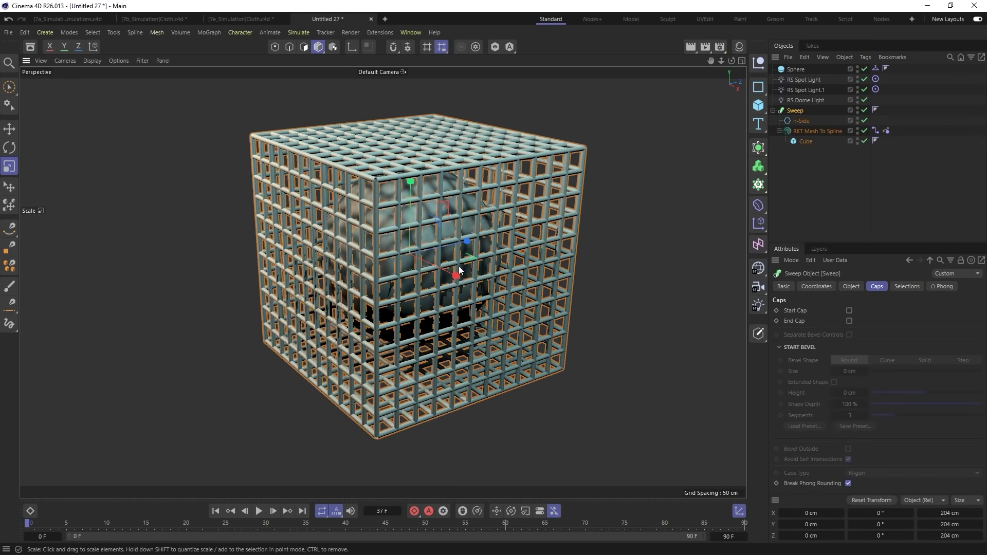
pyautogui.scroll(-4, 465, 284)
pyautogui.keyDown('alt'); pyautogui.moveTo(465, 284); pyautogui.dragTo(406, 236); pyautogui.keyUp('alt')
pyautogui.click(260, 512)
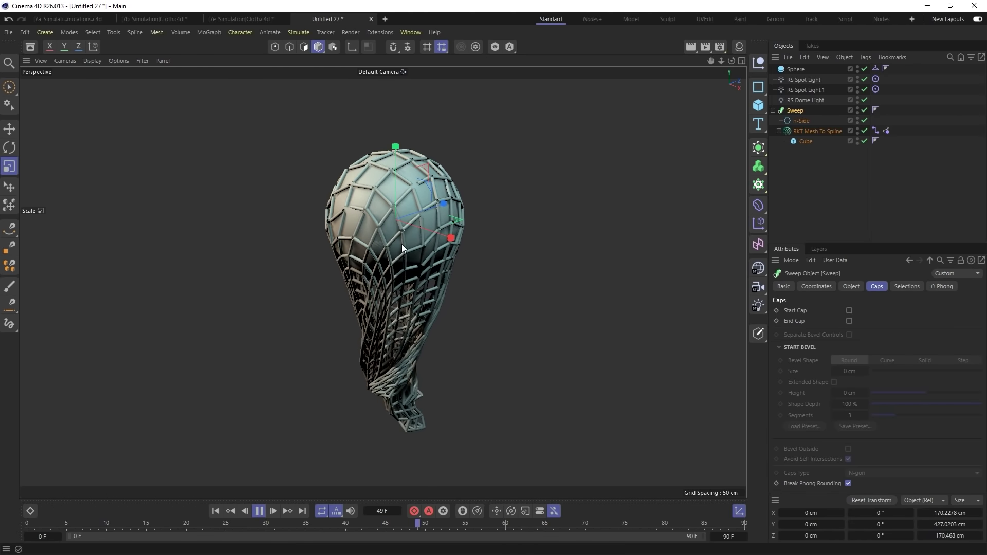
pyautogui.click(216, 512)
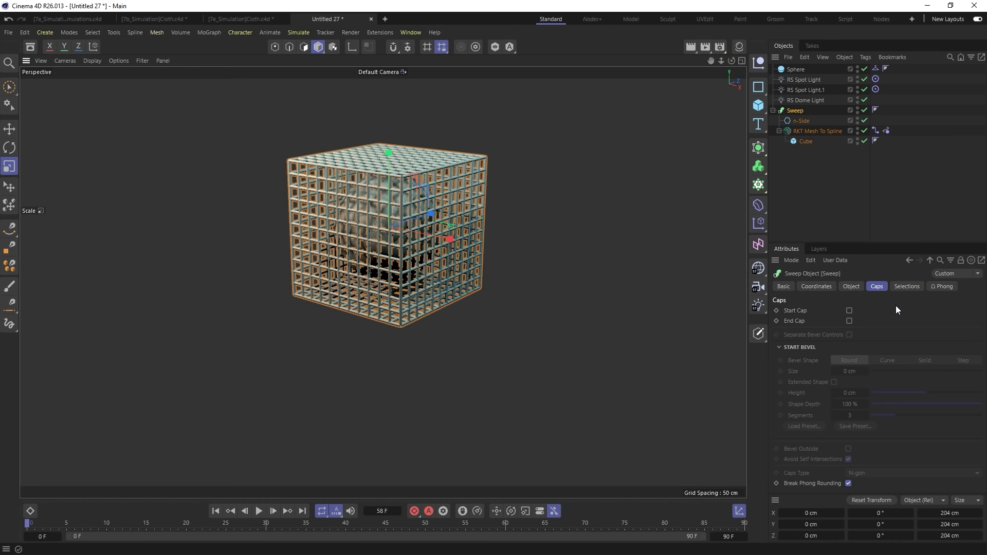
# Step: In the project's Simulation settings, set Substeps to 44 and Collision Passes to 4
pyautogui.hotkey('ctrl', 'd')
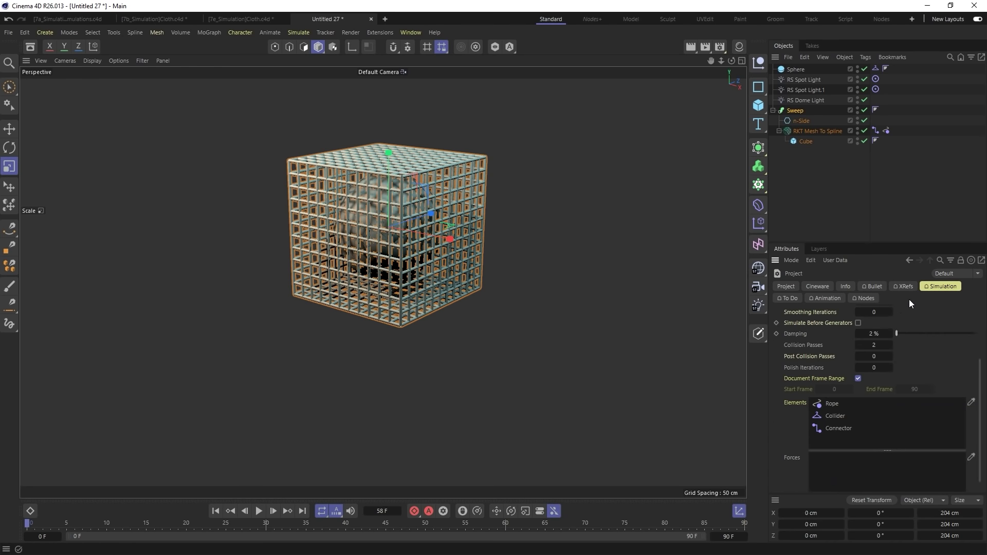
pyautogui.scroll(5, 837, 360)
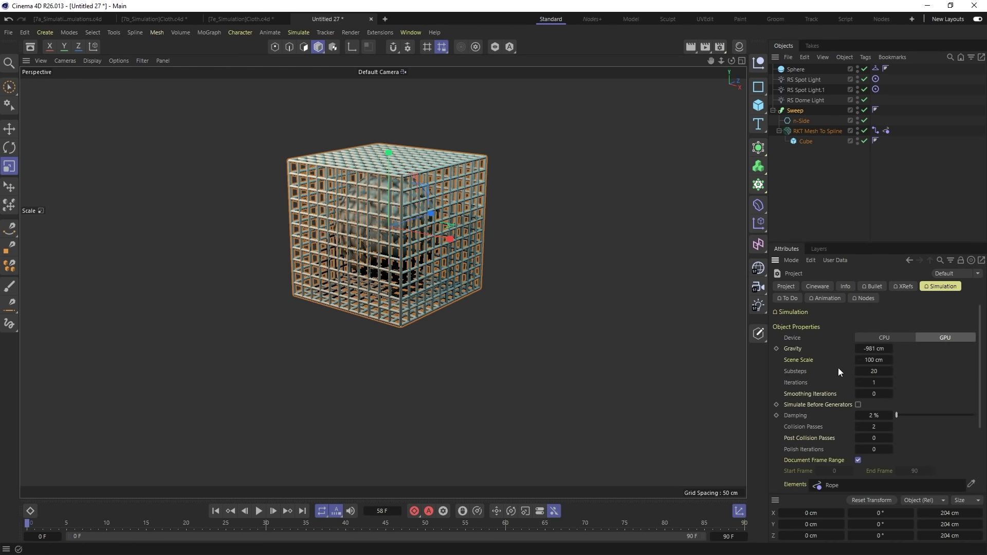
pyautogui.doubleClick(880, 371)
pyautogui.write('44')
pyautogui.doubleClick(891, 428)
pyautogui.write('4')
# Step: Replay the rope net simulation with nothing selected, stop it, and return to the first frame
pyautogui.click(259, 511)
pyautogui.click(831, 206)
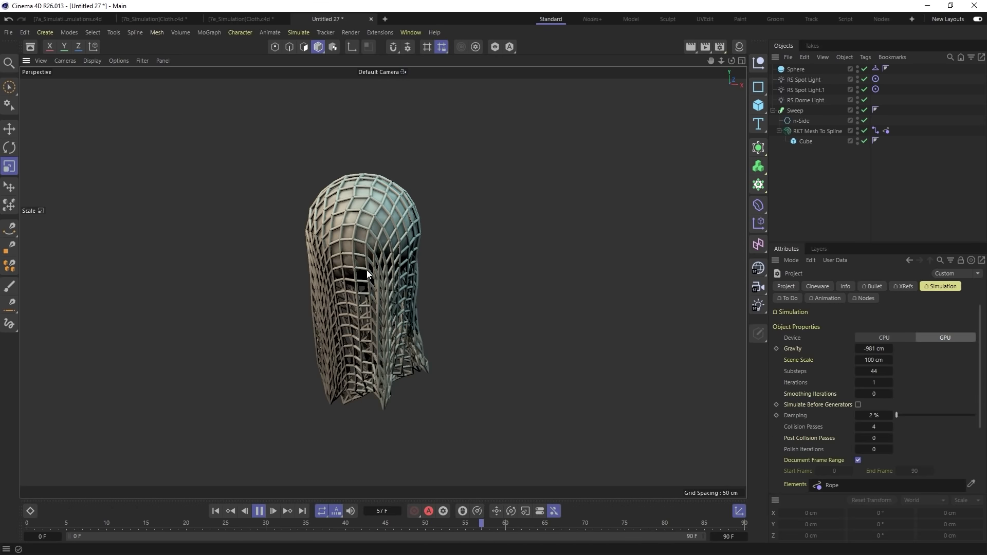
pyautogui.click(260, 511)
pyautogui.click(218, 511)
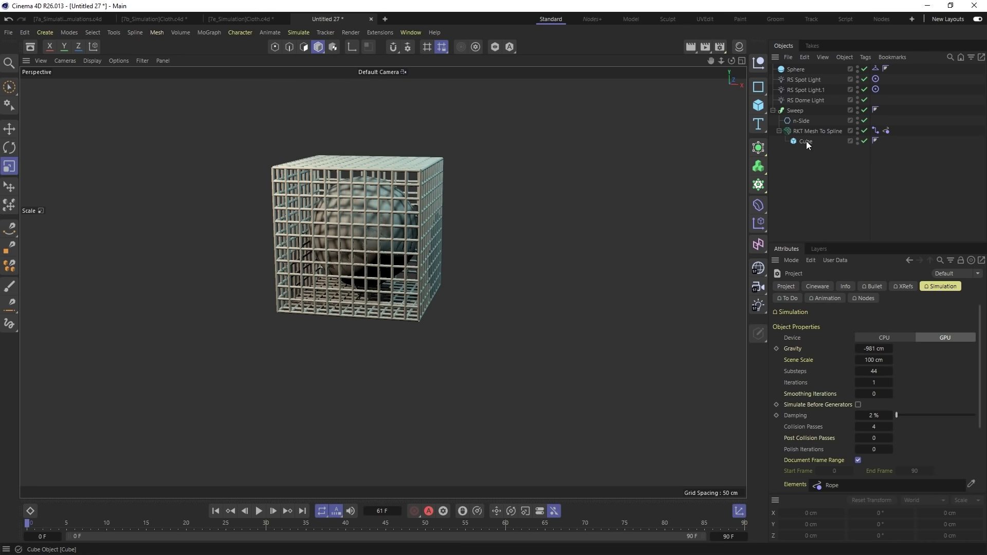
# Step: Disable the Sweep with all its children and delete the sphere
pyautogui.keyDown('ctrl'); pyautogui.click(865, 110); pyautogui.keyUp('ctrl')
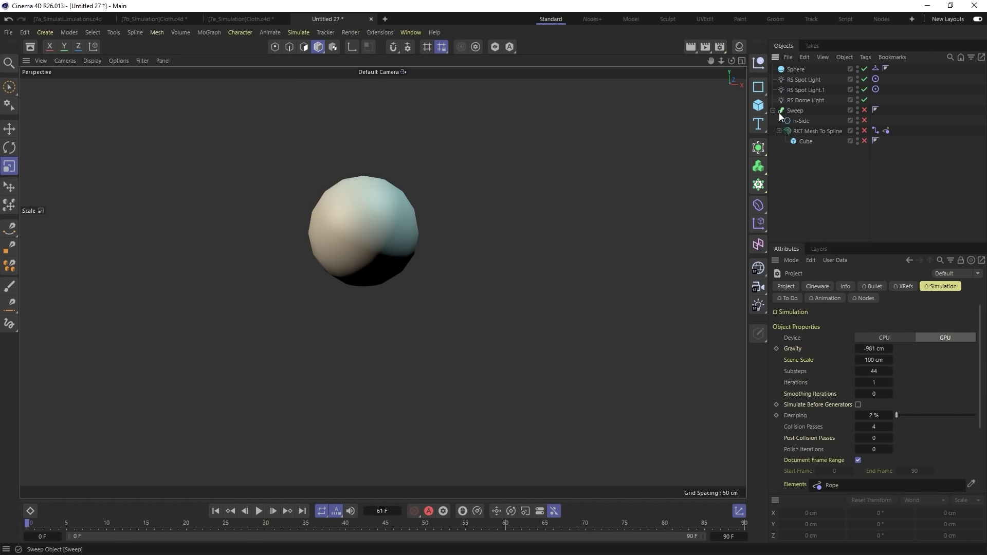
pyautogui.click(797, 70)
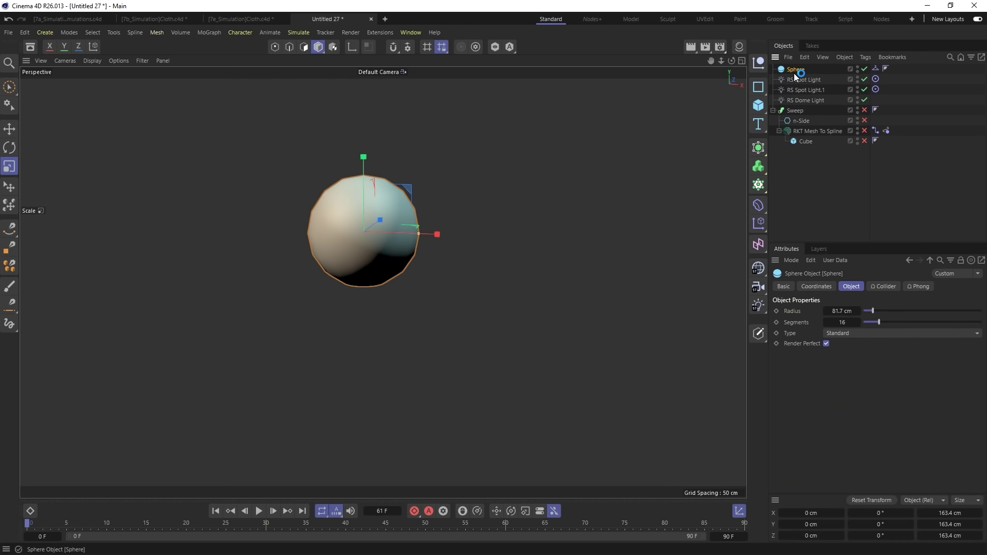
pyautogui.press('Delete')
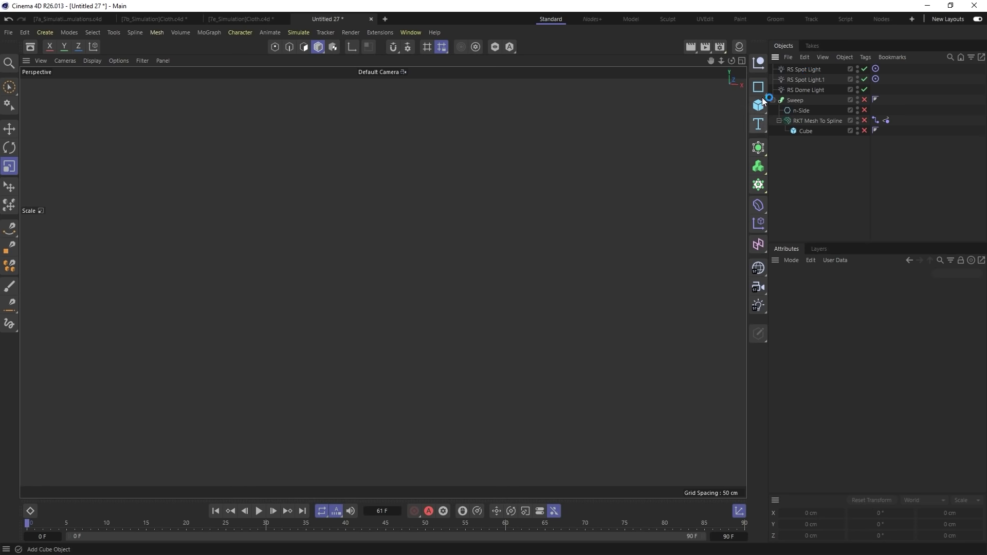
# Step: Add a 3D Text object and change its text to 26
pyautogui.click(761, 125)
pyautogui.click(803, 141)
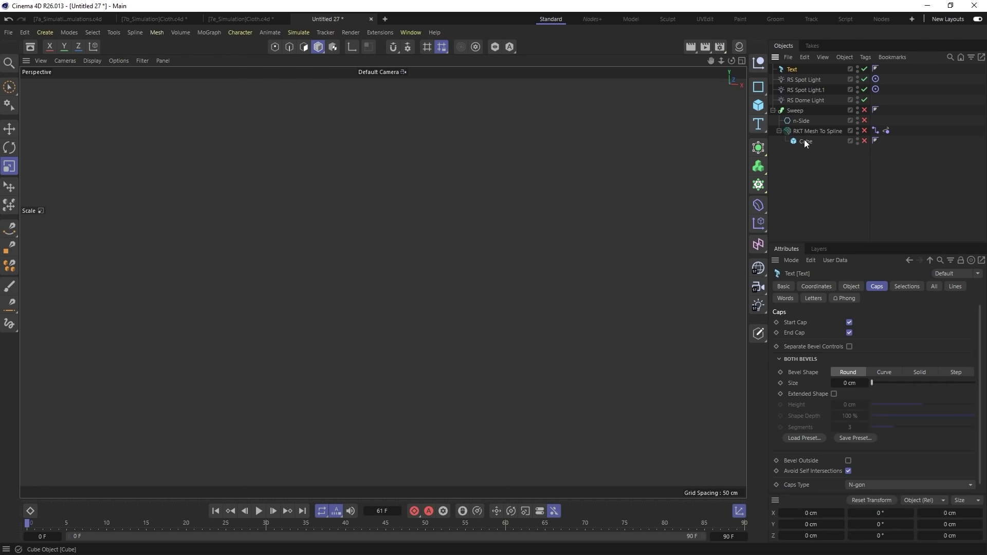
pyautogui.click(854, 287)
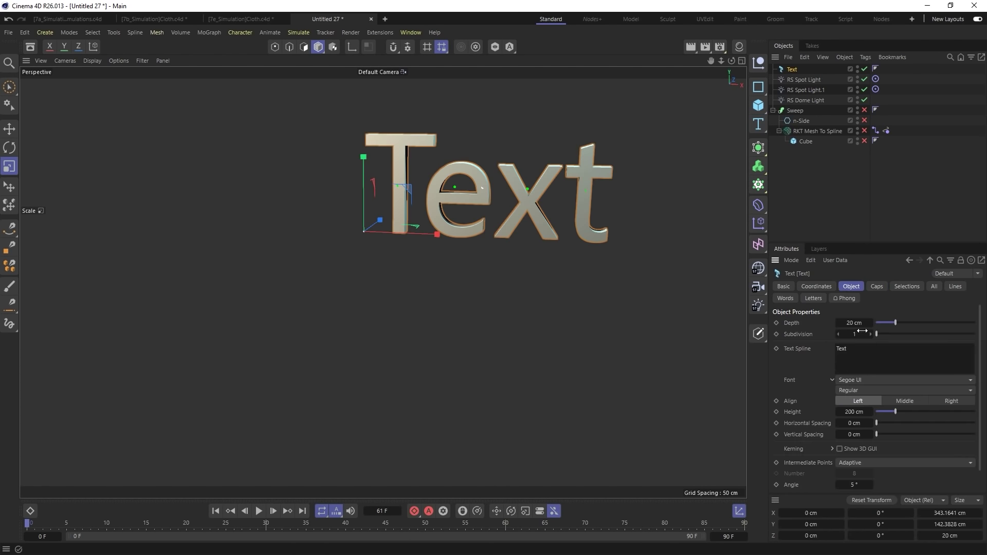
pyautogui.doubleClick(897, 355)
pyautogui.write('26')
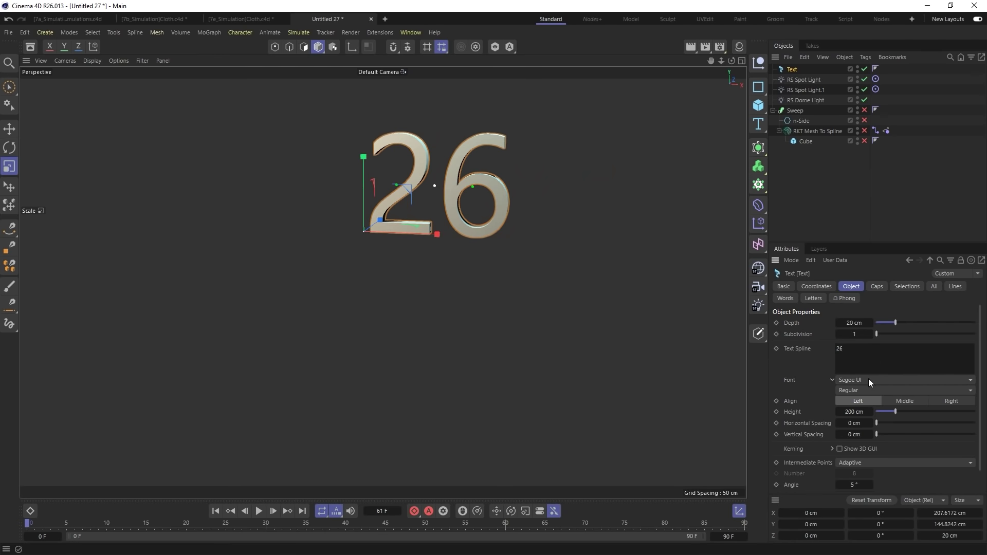
# Step: Set the text's font to LEMON MILK Medium and its alignment to Middle
pyautogui.click(868, 379)
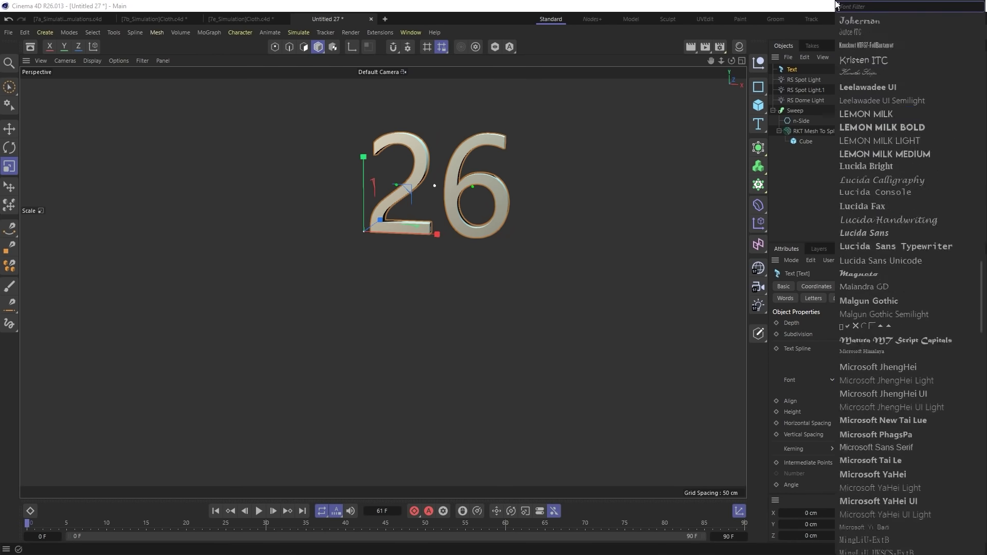
pyautogui.click(854, 6)
pyautogui.write('lem')
pyautogui.click(896, 65)
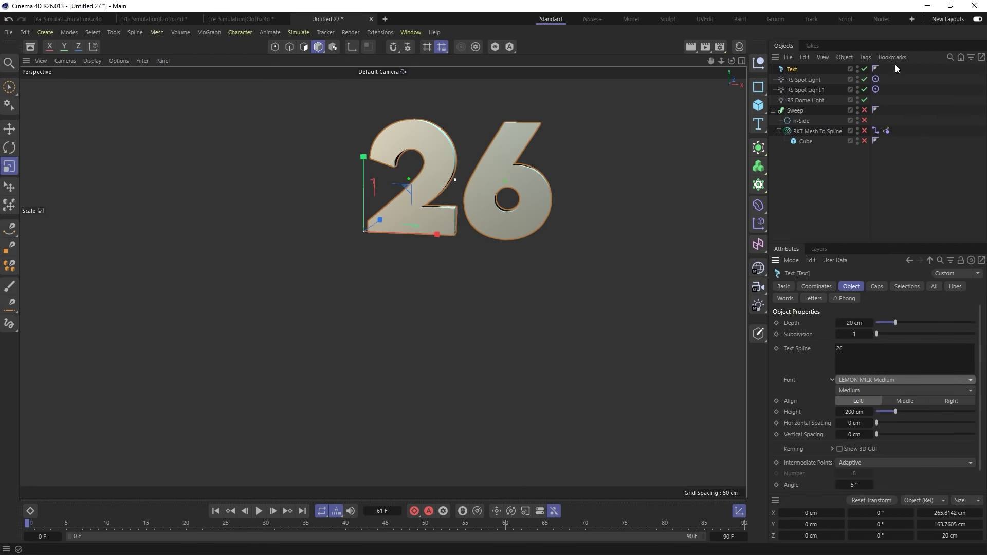
pyautogui.click(902, 401)
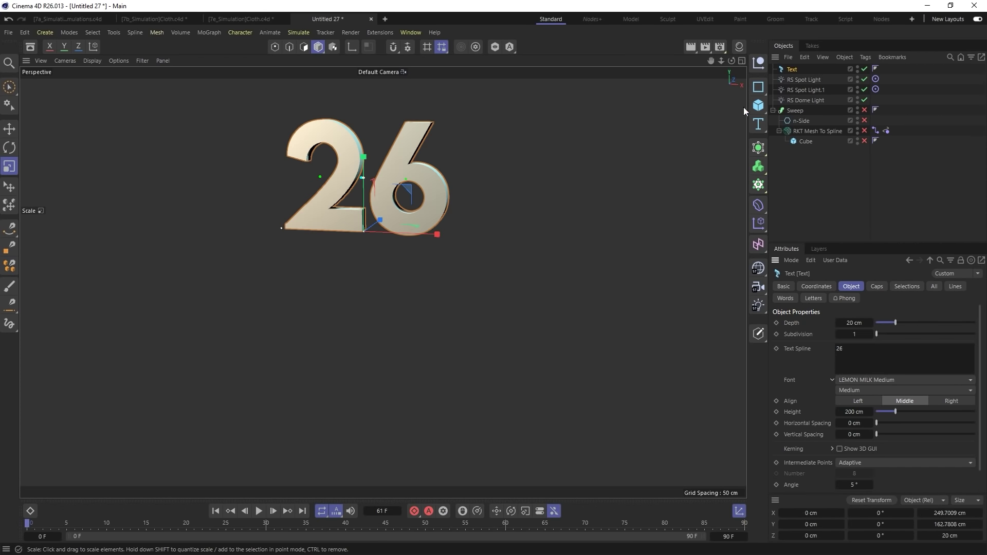
# Step: Put the text inside a Volume Builder and nest that in a Volume Mesher
pyautogui.click(759, 166)
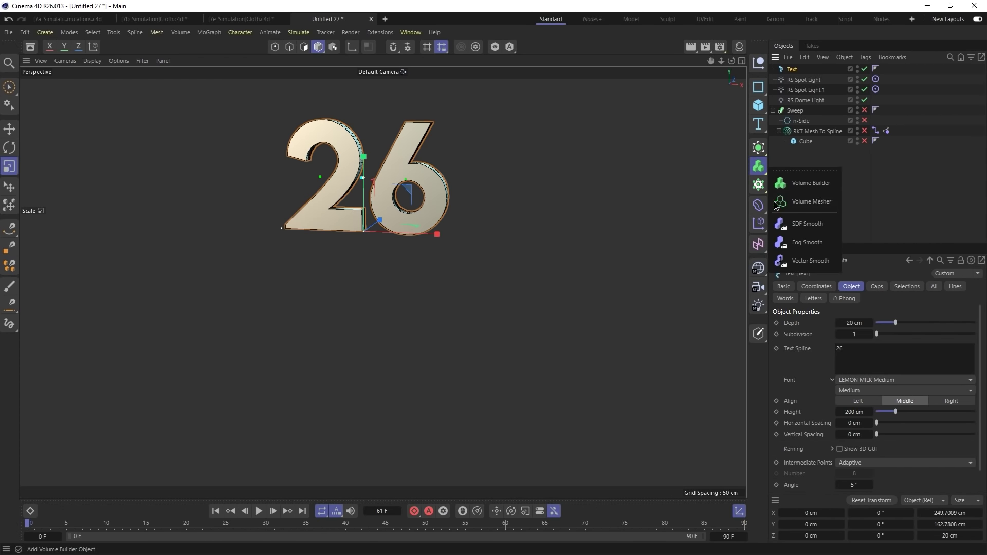
pyautogui.click(824, 187)
pyautogui.click(759, 166)
pyautogui.click(805, 201)
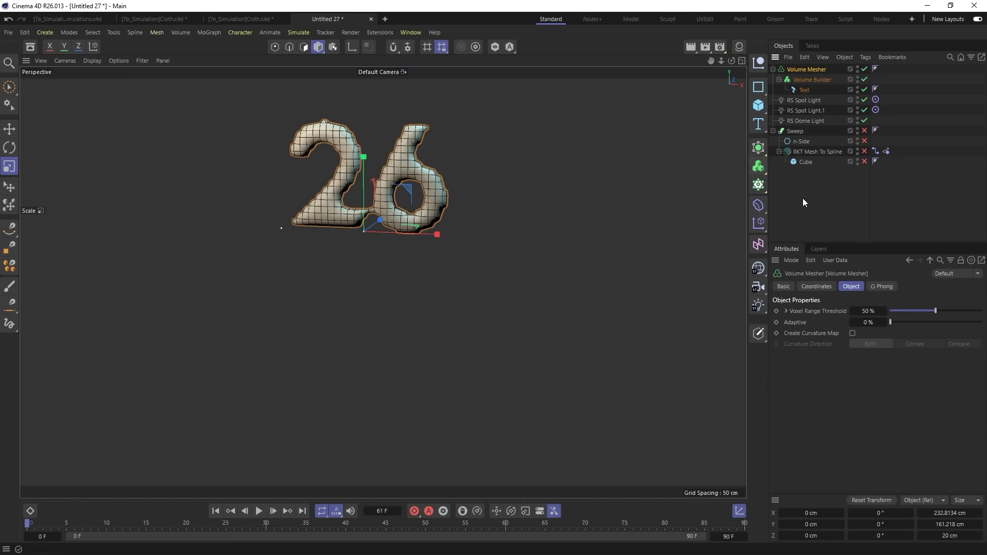
# Step: Set the Volume Builder's Voxel Size to 5 cm
pyautogui.click(816, 81)
pyautogui.doubleClick(838, 321)
pyautogui.write('5')
pyautogui.press('Return')
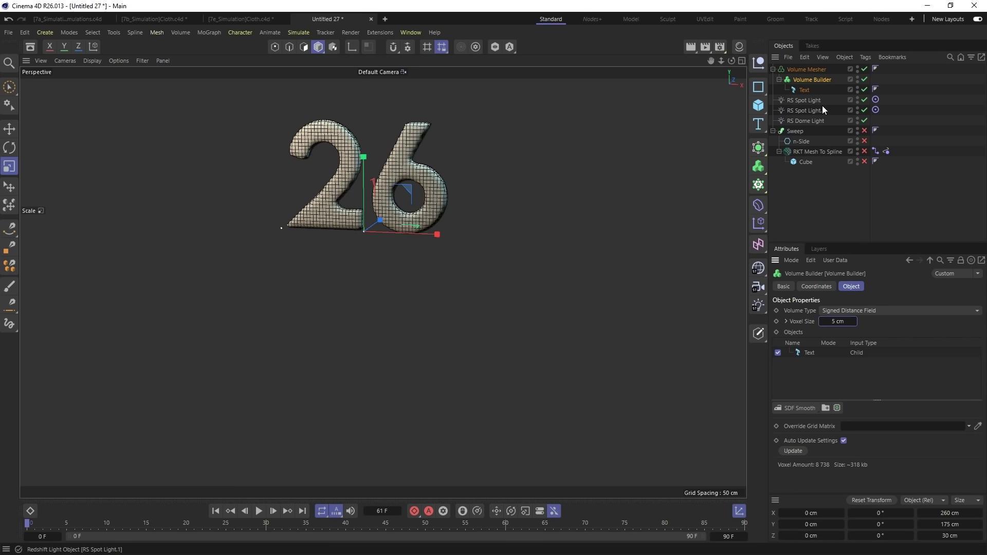
# Step: Wrap the Volume Mesher in a Remesh generator and set its Adaptiveness to 0%
pyautogui.click(800, 70)
pyautogui.click(764, 167)
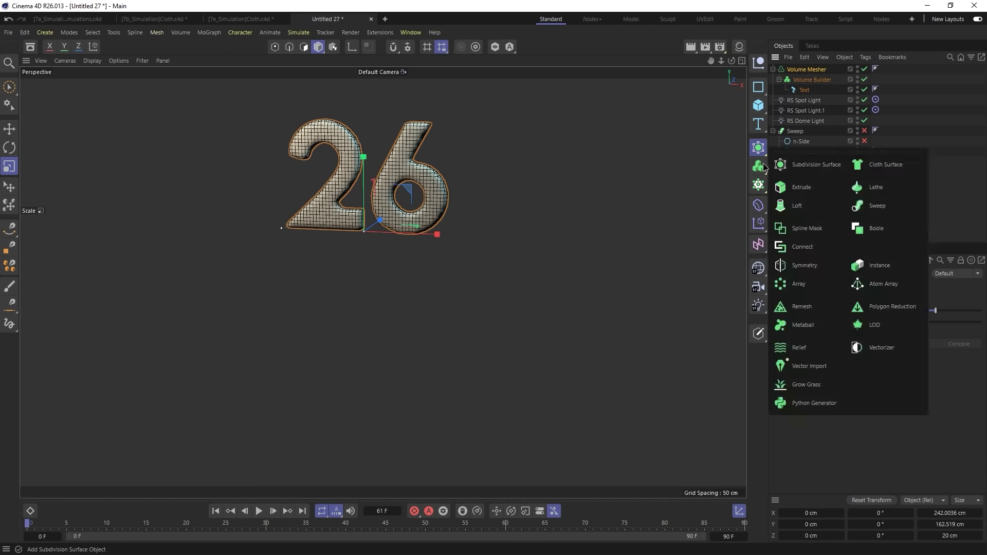
pyautogui.keyDown('alt'); pyautogui.click(807, 306); pyautogui.keyUp('alt')
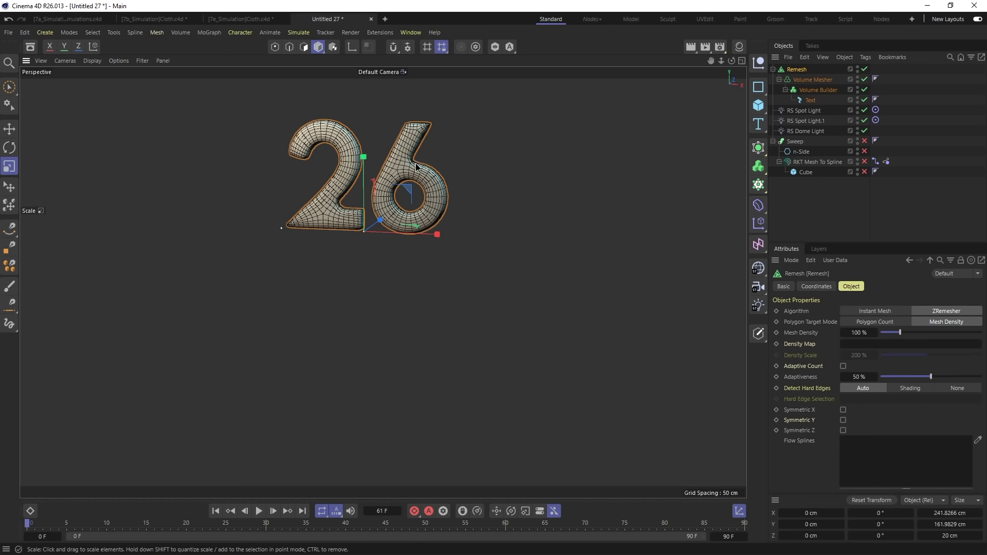
pyautogui.scroll(3, 441, 206)
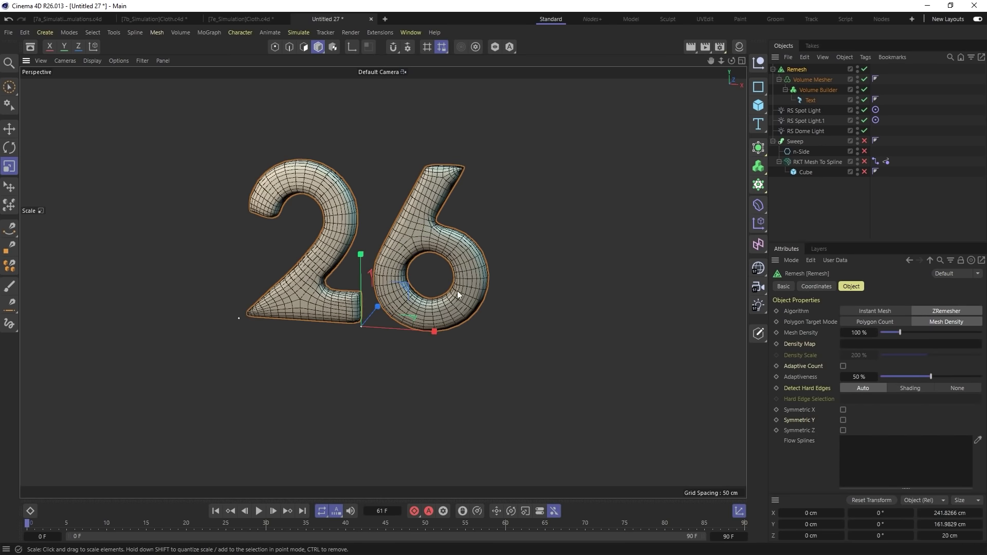
pyautogui.keyDown('alt'); pyautogui.moveTo(458, 291); pyautogui.dragTo(432, 291); pyautogui.keyUp('alt')
pyautogui.moveTo(920, 376); pyautogui.dragTo(881, 377)
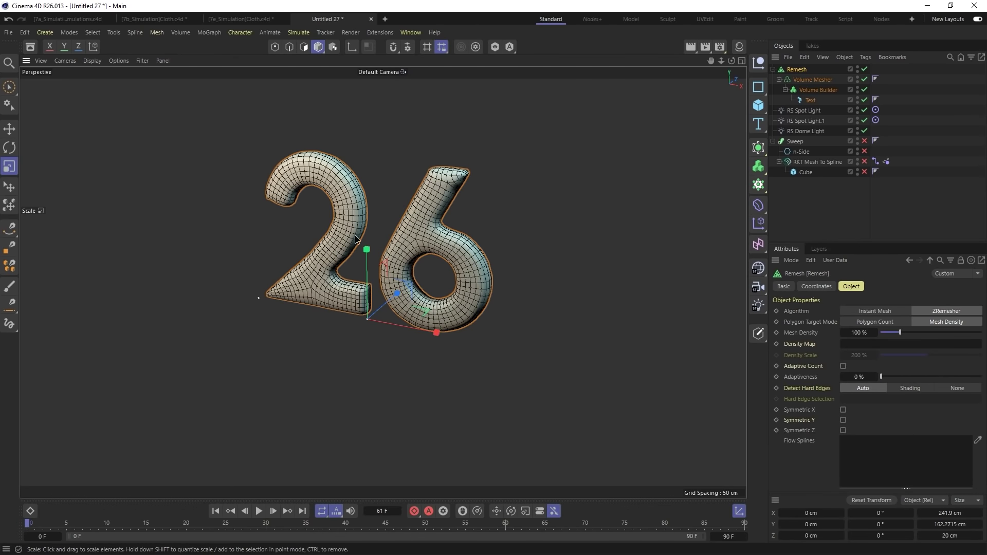
pyautogui.moveTo(329, 251)
pyautogui.keyDown('alt'); pyautogui.mouseDown()
pyautogui.moveTo(483, 218)
pyautogui.moveTo(313, 252)
pyautogui.moveTo(329, 251)
pyautogui.mouseUp(); pyautogui.keyUp('alt')
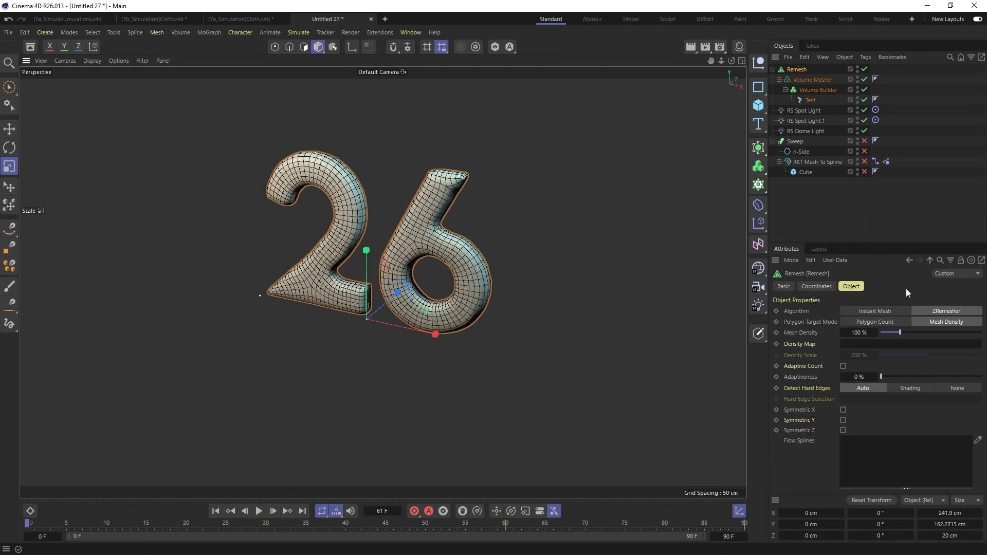
# Step: Set the text's Depth to 41 cm and its Horizontal Spacing to -12 cm so the digits join
pyautogui.click(812, 99)
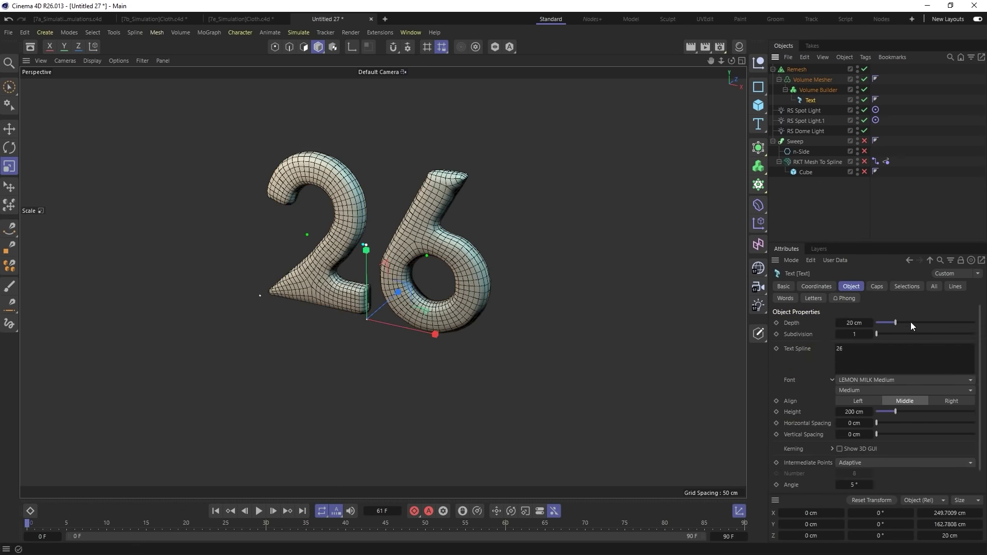
pyautogui.moveTo(911, 322); pyautogui.dragTo(916, 322)
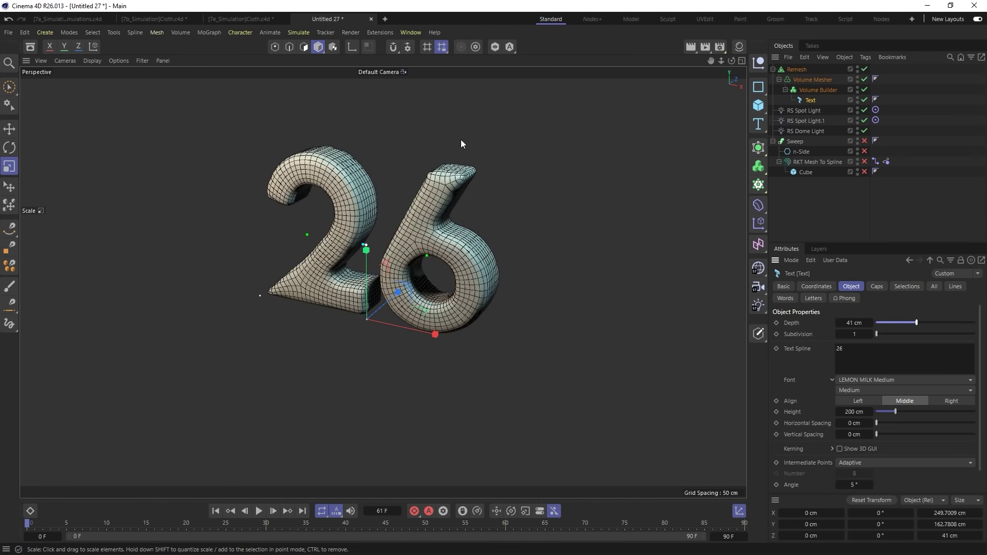
pyautogui.keyDown('alt'); pyautogui.moveTo(461, 140); pyautogui.dragTo(489, 288, button='right'); pyautogui.keyUp('alt')
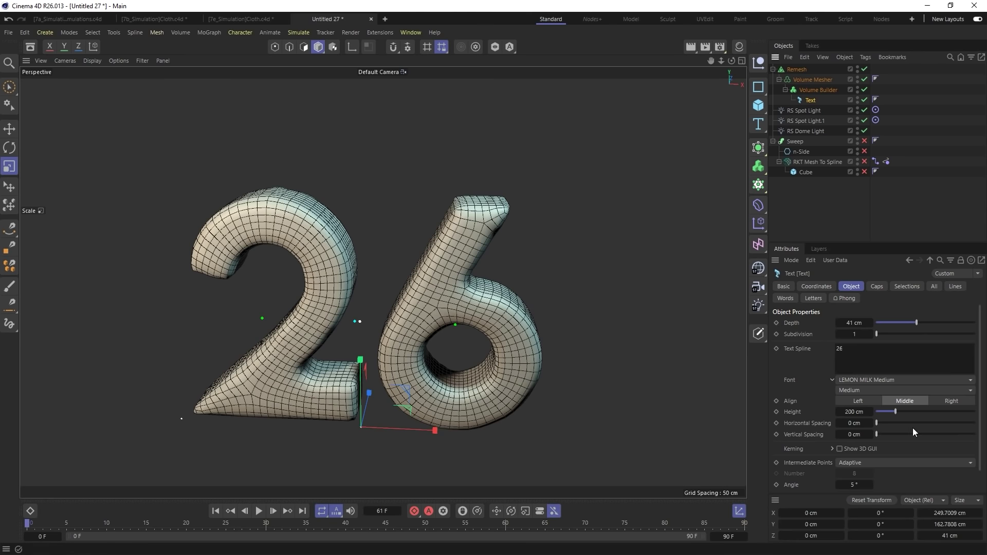
pyautogui.moveTo(869, 427); pyautogui.dragTo(854, 427)
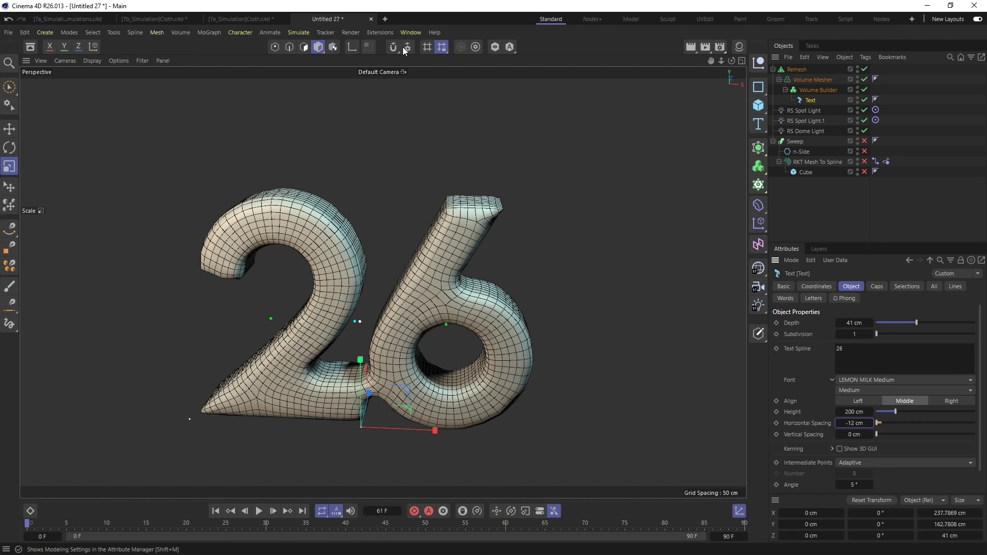
# Step: Add an RKT Ricochet object at the end of the object hierarchy and delete the old Sweep with its children
pyautogui.click(380, 33)
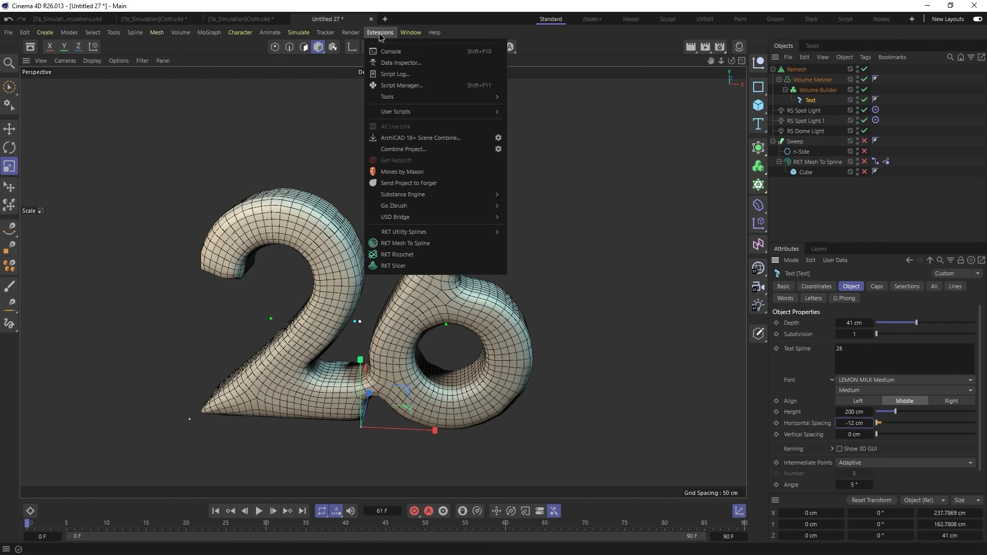
pyautogui.click(415, 255)
pyautogui.keyDown('alt'); pyautogui.moveTo(406, 319); pyautogui.dragTo(363, 240); pyautogui.keyUp('alt')
pyautogui.press('e')
pyautogui.moveTo(802, 70); pyautogui.dragTo(799, 186)
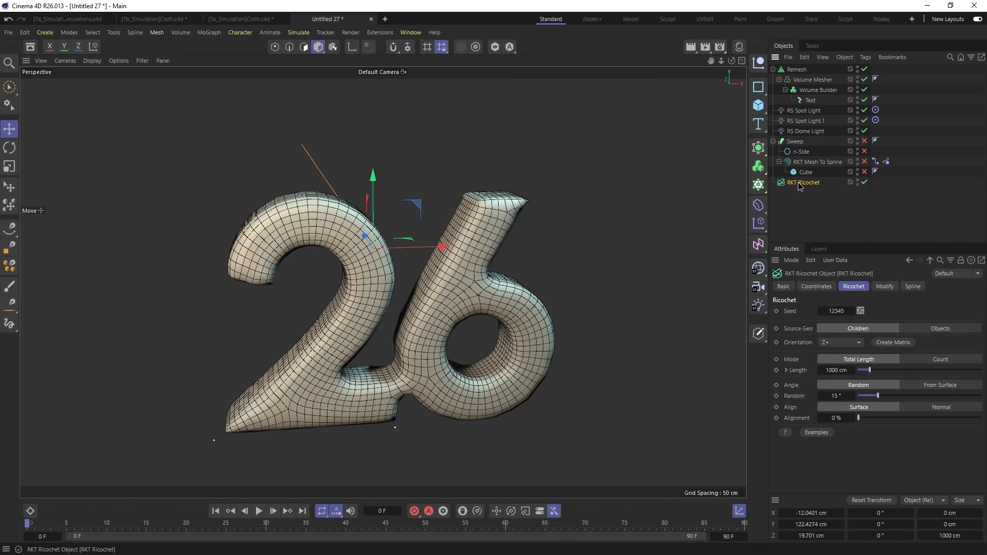
pyautogui.click(795, 141)
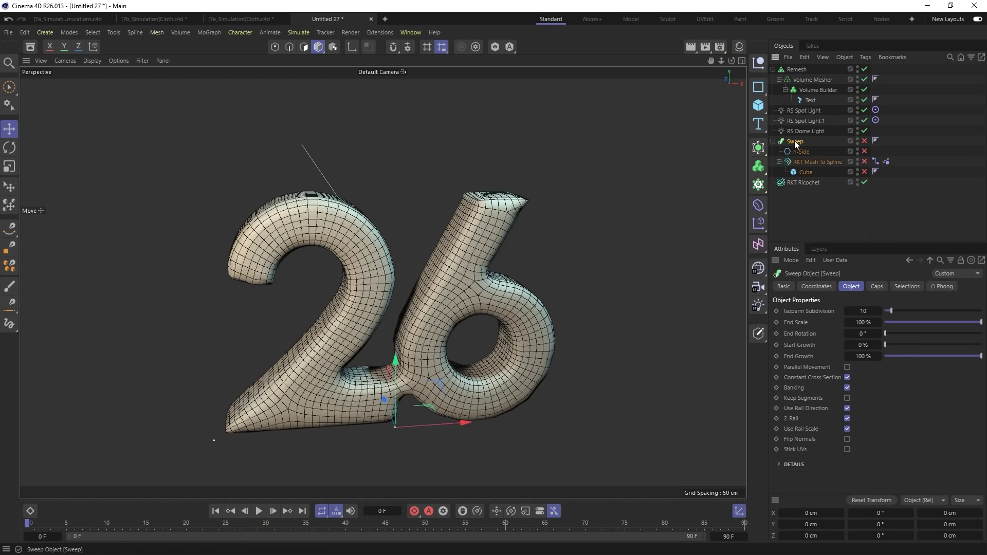
pyautogui.press('Delete')
# Step: Switch the Ricochet's Source Geo to Objects and link the Remesh as its source
pyautogui.click(799, 141)
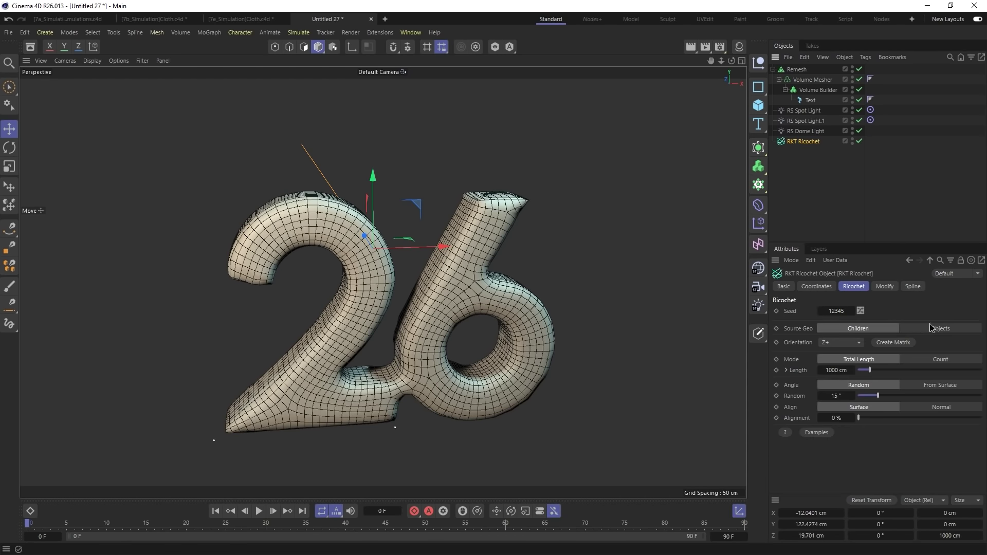
pyautogui.click(932, 328)
pyautogui.moveTo(797, 70); pyautogui.dragTo(874, 366)
pyautogui.keyDown('alt'); pyautogui.moveTo(371, 278); pyautogui.dragTo(329, 277); pyautogui.keyUp('alt')
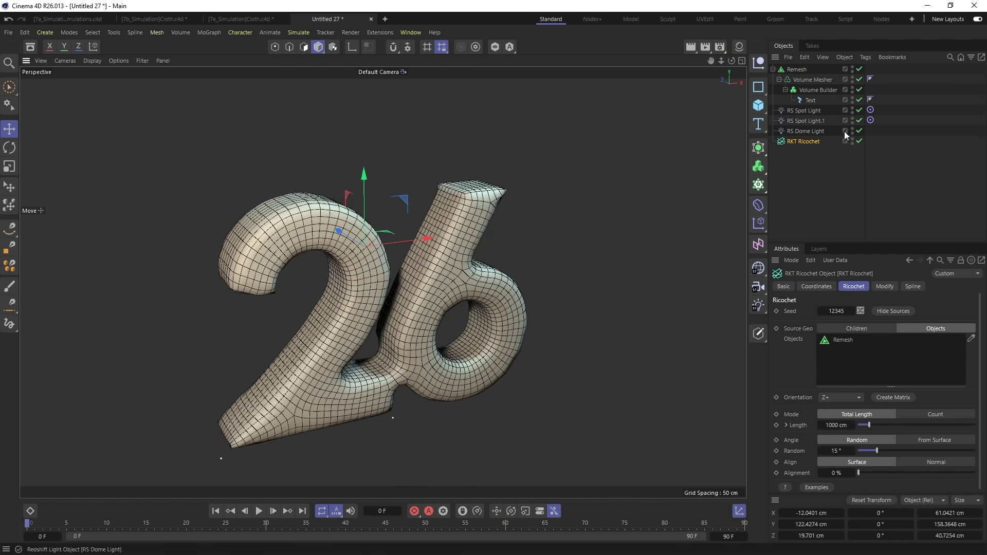
# Step: Preview the Ricochet with the Remesh hidden at Lengths of 100000 and 1000000 cm, reduce it to 2991 cm and show the Remesh again
pyautogui.click(852, 67)
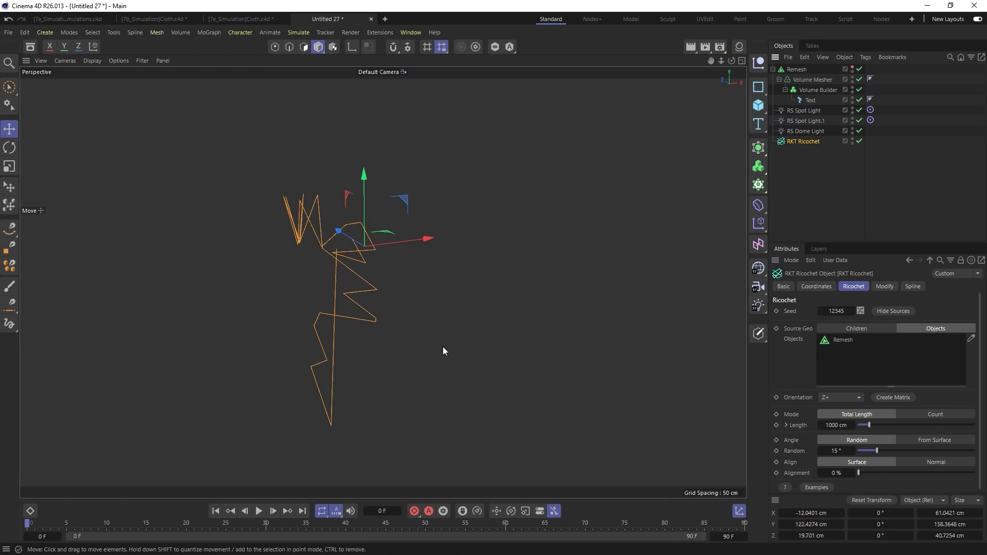
pyautogui.moveTo(869, 426); pyautogui.dragTo(975, 426)
pyautogui.click(837, 426)
pyautogui.write('0')
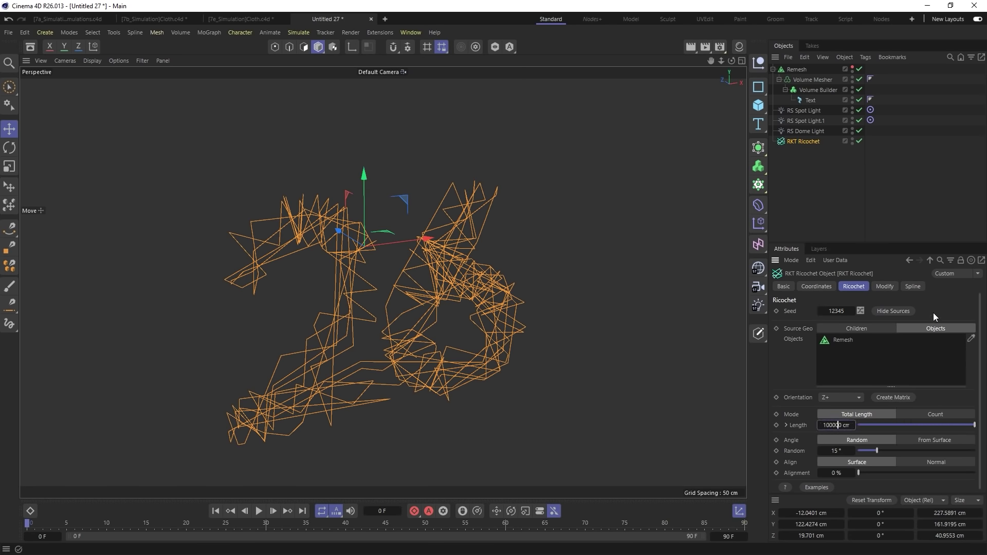
pyautogui.press('Return')
pyautogui.keyDown('alt'); pyautogui.moveTo(374, 282); pyautogui.dragTo(403, 284); pyautogui.keyUp('alt')
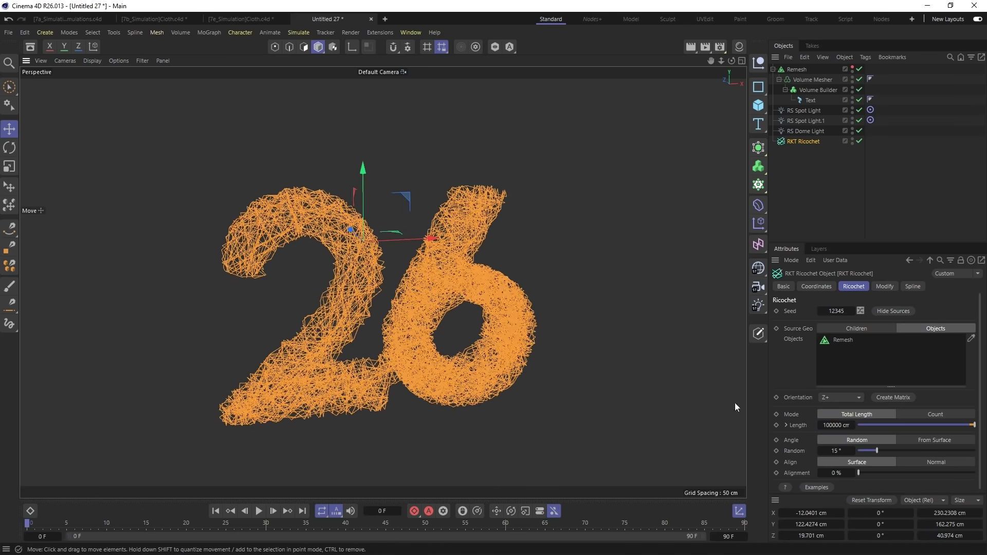
pyautogui.click(836, 427)
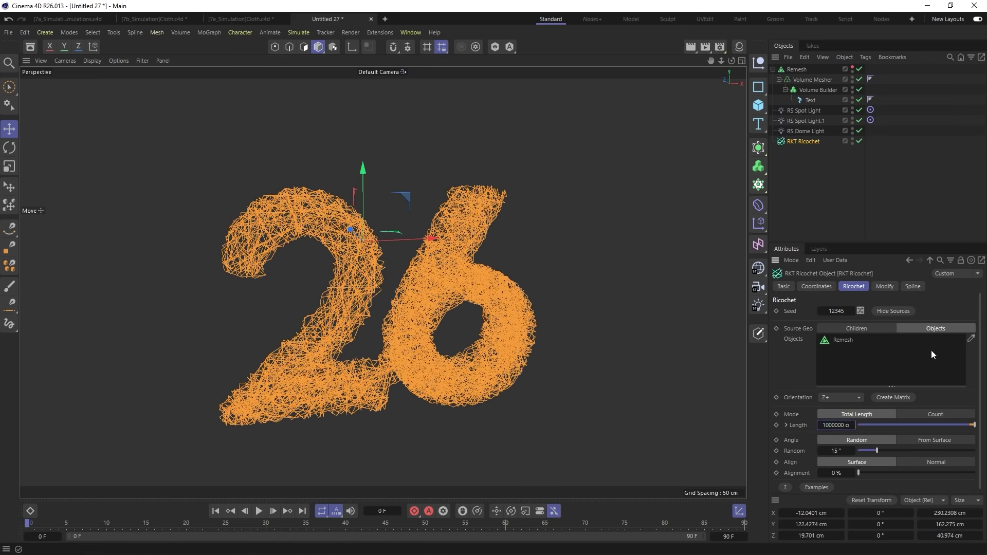
pyautogui.press('Return')
pyautogui.keyDown('alt'); pyautogui.moveTo(350, 263); pyautogui.dragTo(598, 345, button='right'); pyautogui.keyUp('alt')
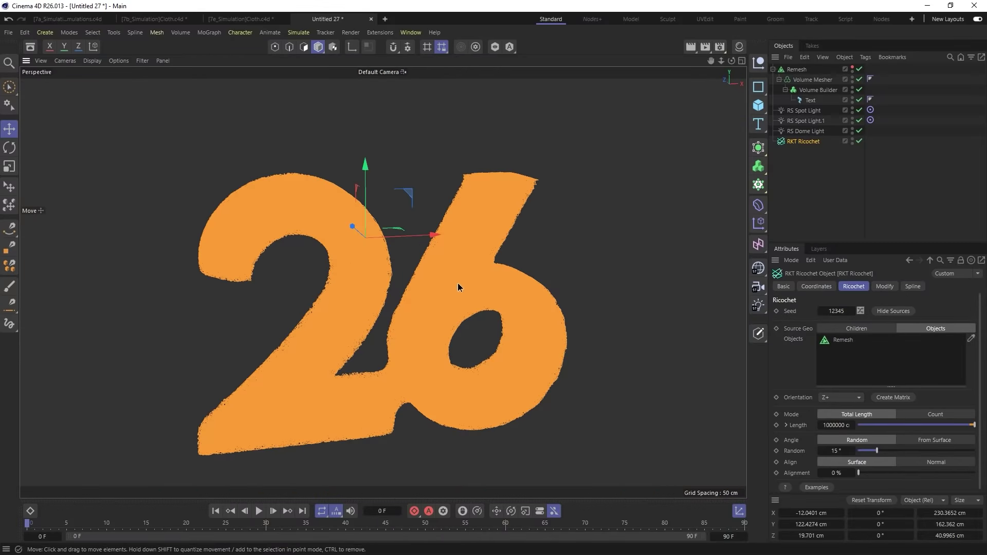
pyautogui.moveTo(861, 424); pyautogui.dragTo(893, 426)
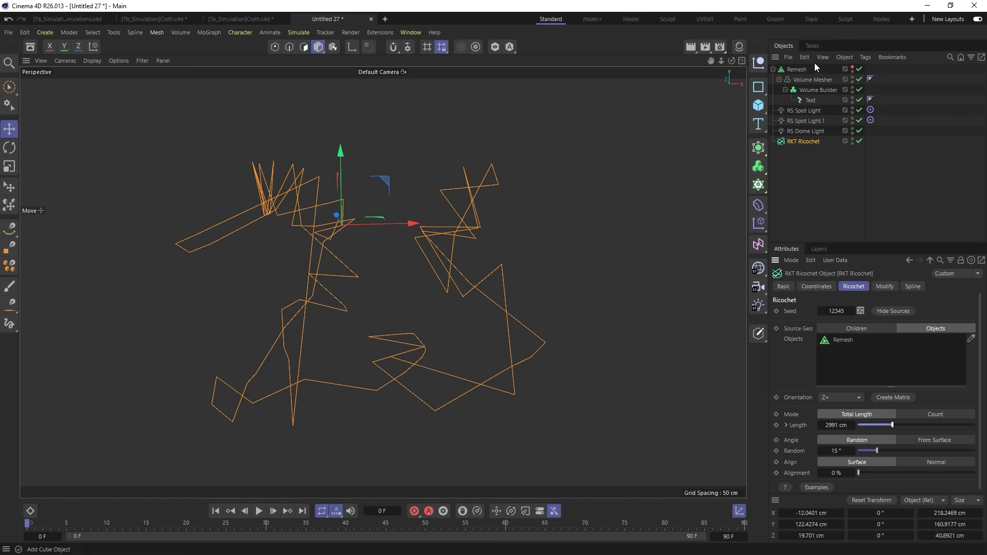
pyautogui.click(853, 68)
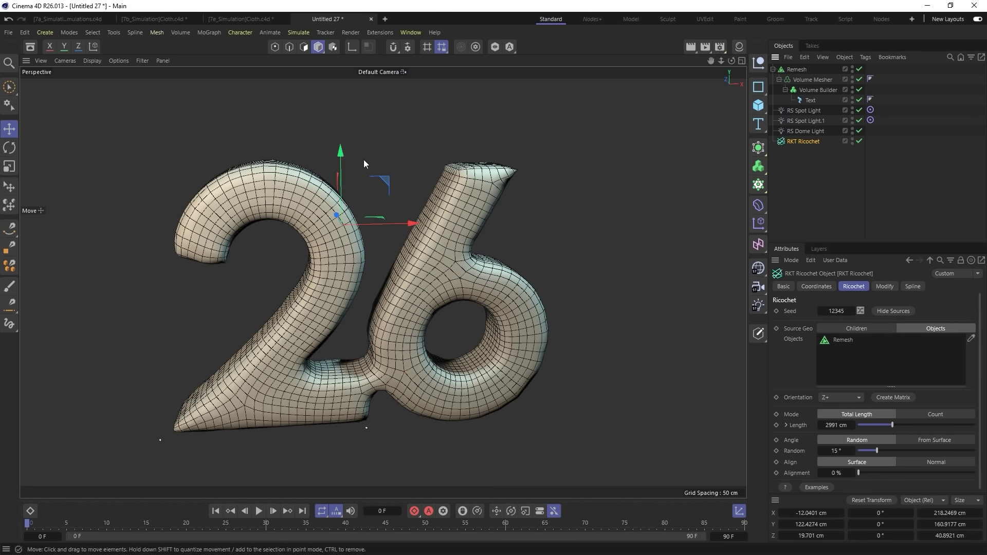
# Step: Move the Ricochet to the top end of the 6, at about X 64.46 cm and Y 157.68 cm
pyautogui.moveTo(406, 164)
pyautogui.mouseDown()
pyautogui.moveTo(480, 106)
pyautogui.moveTo(463, 154)
pyautogui.moveTo(406, 163)
pyautogui.mouseUp()
pyautogui.moveTo(542, 188); pyautogui.dragTo(452, 154)
# Step: Set the Ricochet's source geometry Shell to 1 cm and turn on Visualize
pyautogui.click(886, 286)
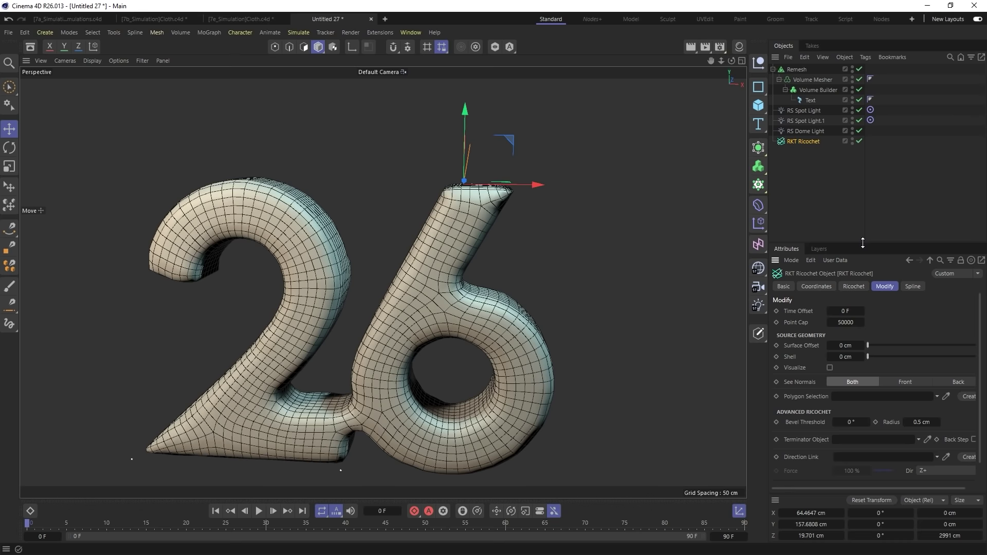
pyautogui.moveTo(865, 243); pyautogui.dragTo(859, 218)
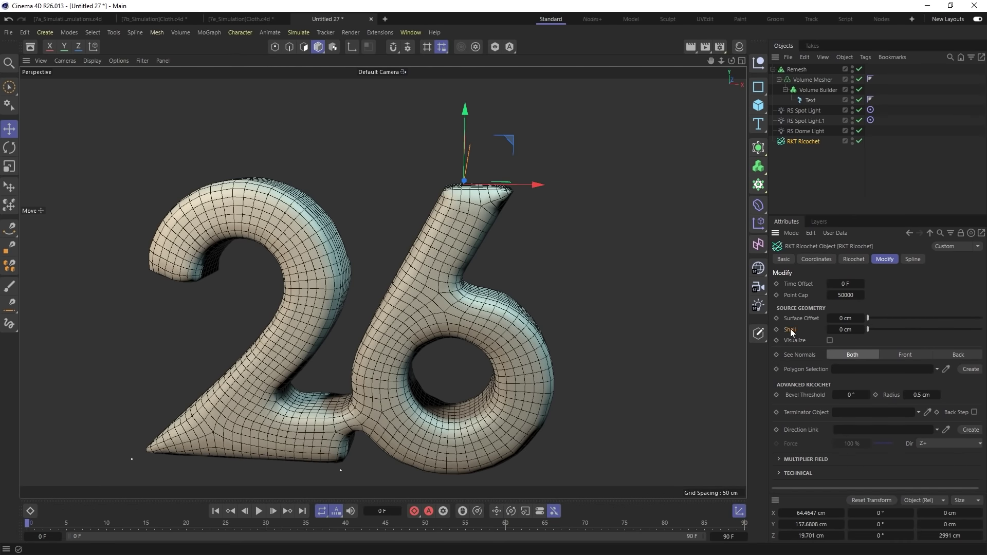
pyautogui.click(857, 330)
pyautogui.click(862, 330)
pyautogui.click(830, 341)
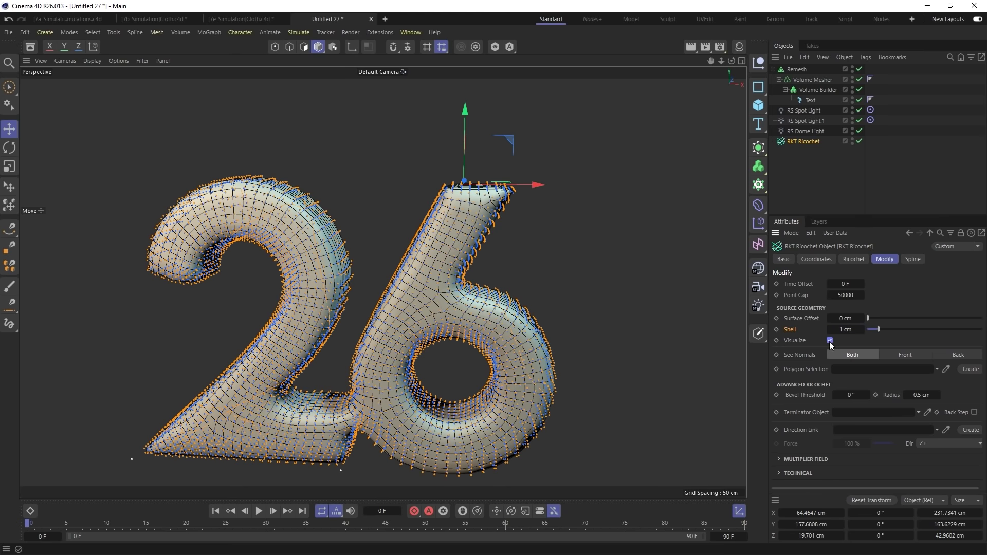
# Step: Check the shell points around the top of the 6 and nudge the Ricochet up to about Y 157.98 cm
pyautogui.scroll(10, 479, 197)
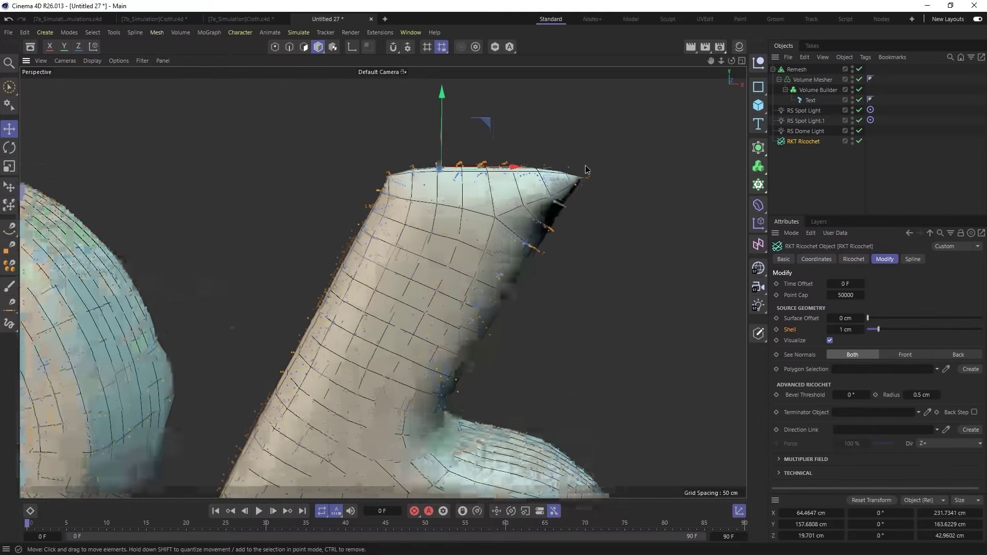
pyautogui.keyDown('alt'); pyautogui.moveTo(450, 197); pyautogui.dragTo(438, 157); pyautogui.keyUp('alt')
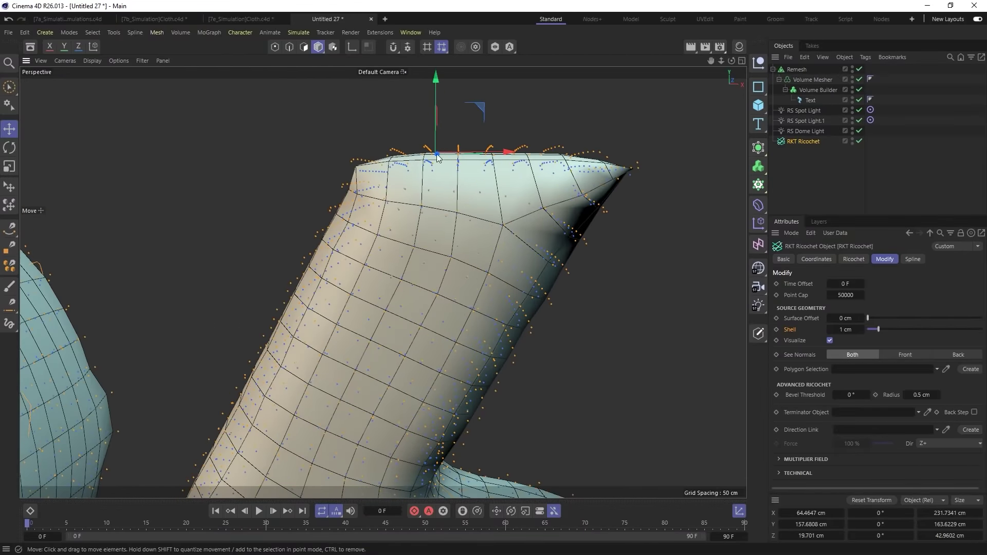
pyautogui.keyDown('alt'); pyautogui.moveTo(525, 193); pyautogui.dragTo(515, 185); pyautogui.keyUp('alt')
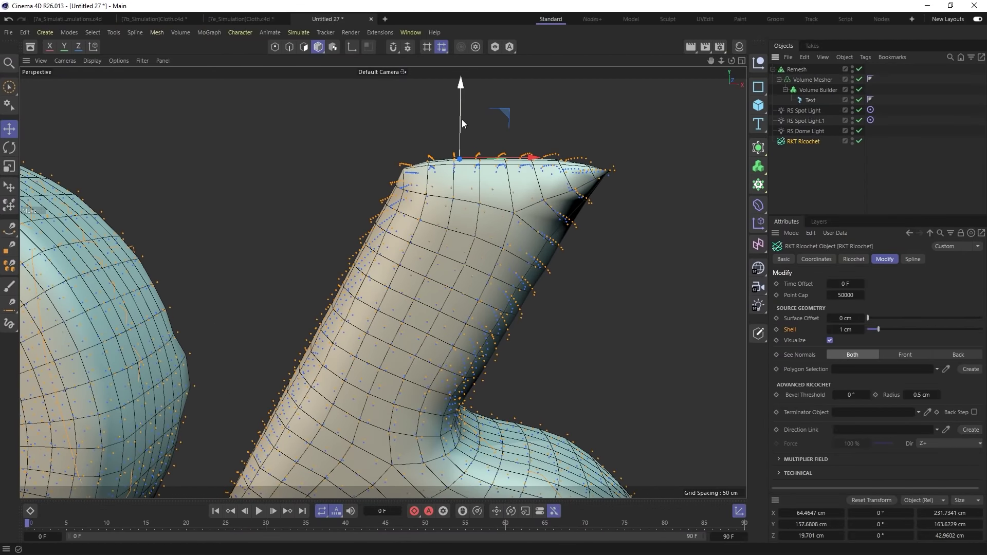
pyautogui.moveTo(462, 119); pyautogui.dragTo(466, 212)
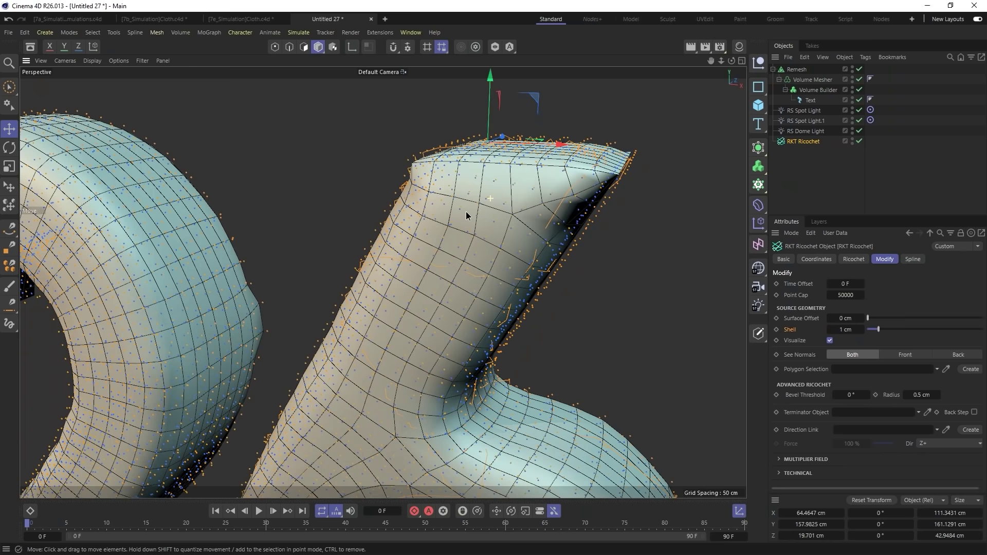
# Step: Set the Ricochet's Surface Offset to 1 cm and raise the object to about Y 158.28 cm
pyautogui.click(846, 319)
pyautogui.write('1')
pyautogui.press('Return')
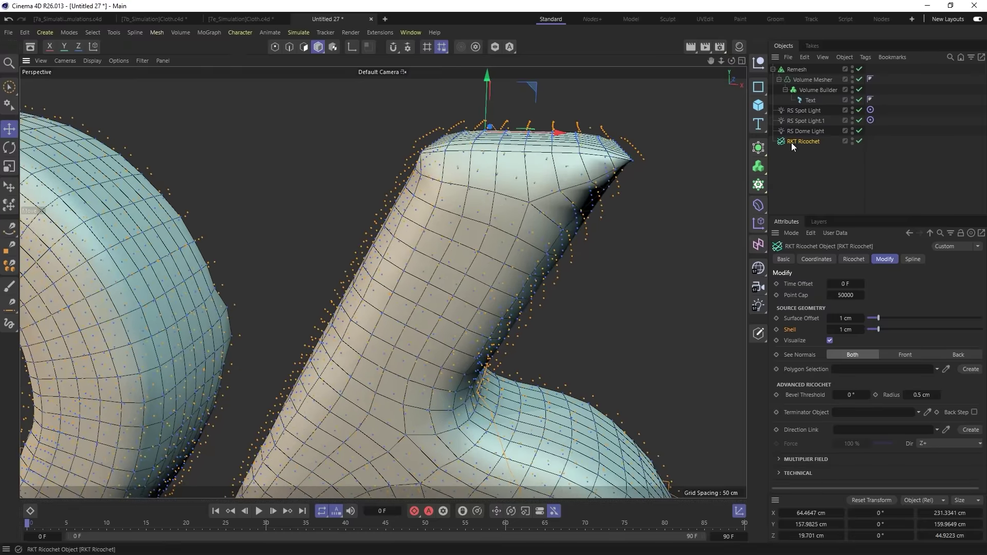
pyautogui.moveTo(487, 81); pyautogui.dragTo(488, 83)
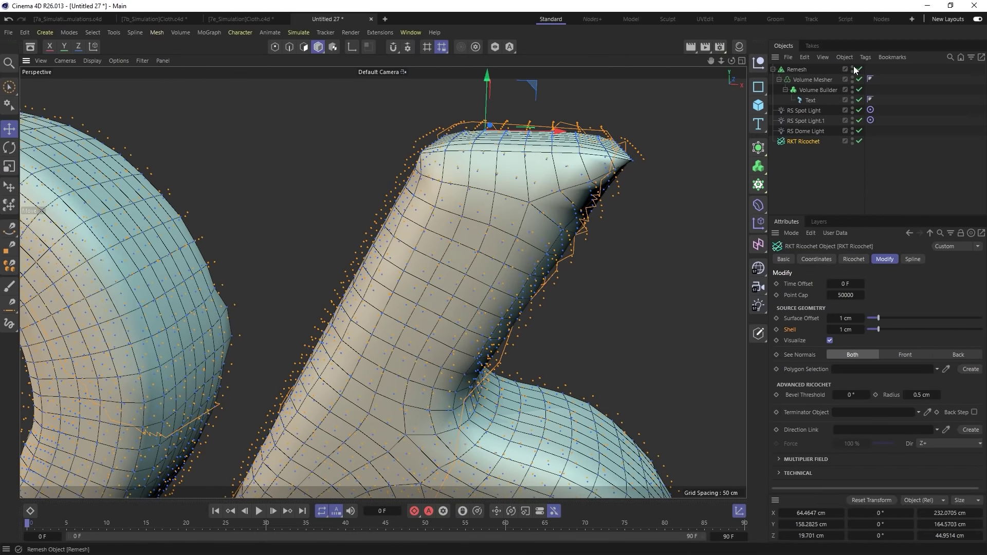
# Step: Inspect the Ricochet spline around the digits and turn off the source geometry's Visualize option
pyautogui.keyDown('alt'); pyautogui.moveTo(624, 238); pyautogui.dragTo(480, 327); pyautogui.keyUp('alt')
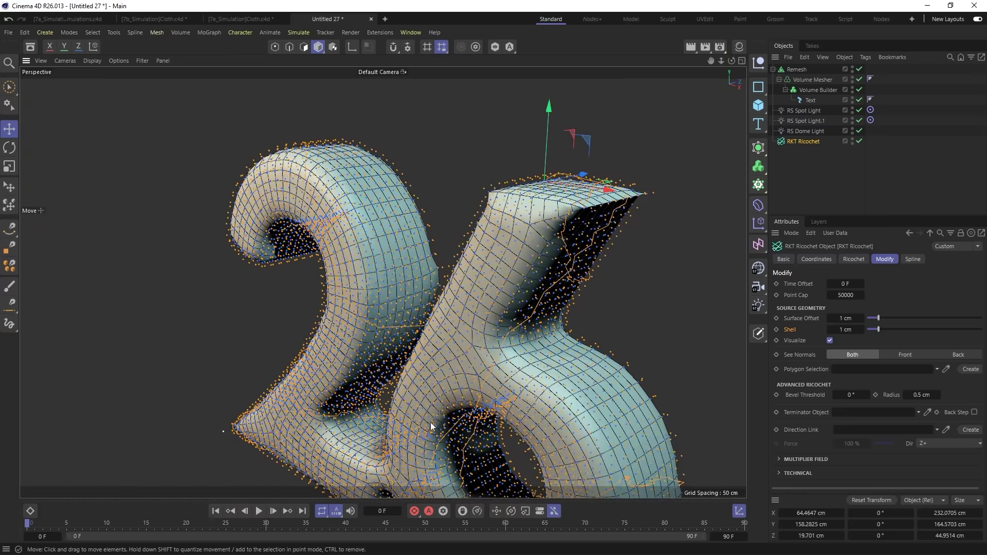
pyautogui.keyDown('alt'); pyautogui.moveTo(359, 313); pyautogui.dragTo(350, 324); pyautogui.keyUp('alt')
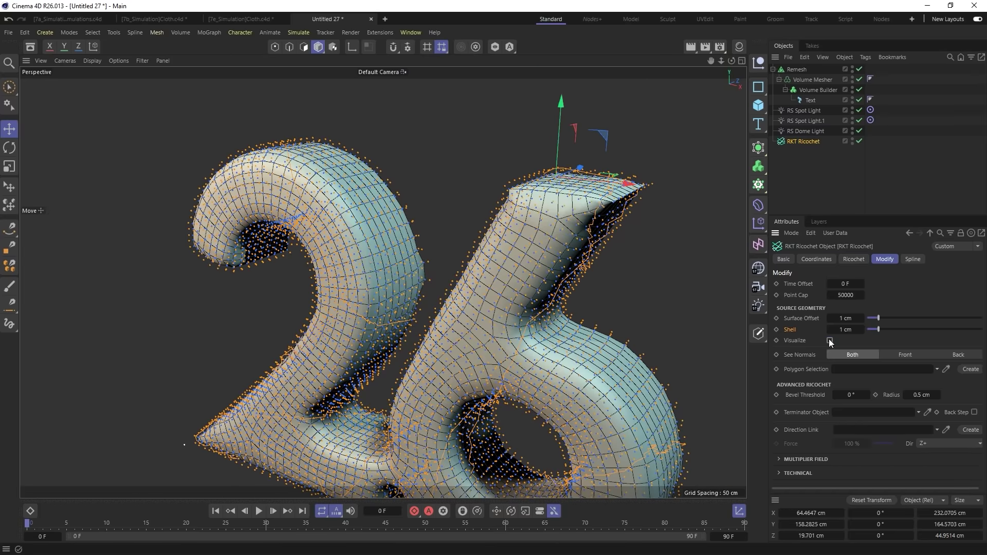
pyautogui.click(829, 340)
pyautogui.keyDown('alt'); pyautogui.moveTo(514, 257); pyautogui.dragTo(591, 232); pyautogui.keyUp('alt')
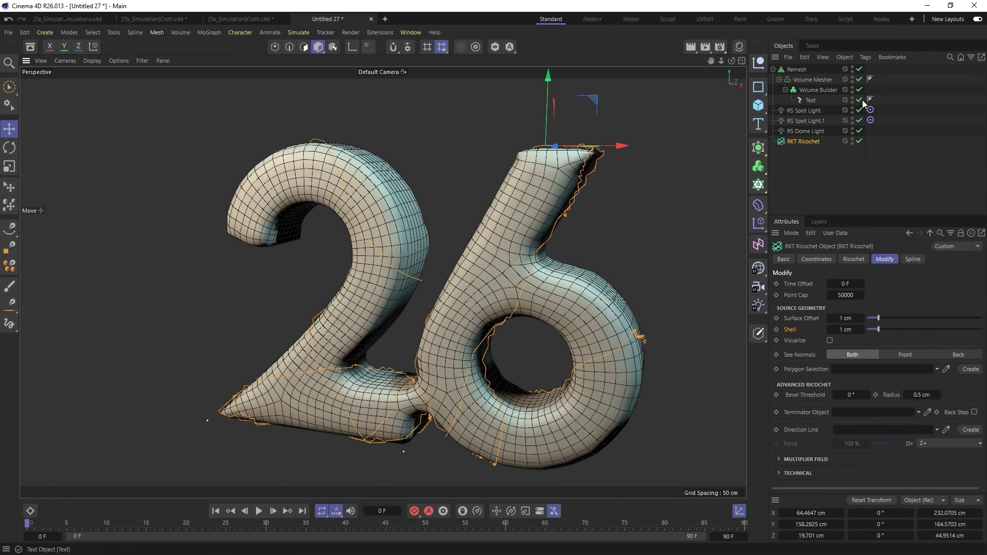
# Step: Set the Ricochet's Length to 10000 cm and its surface Alignment to 100%
pyautogui.click(855, 259)
pyautogui.moveTo(895, 398); pyautogui.dragTo(981, 398)
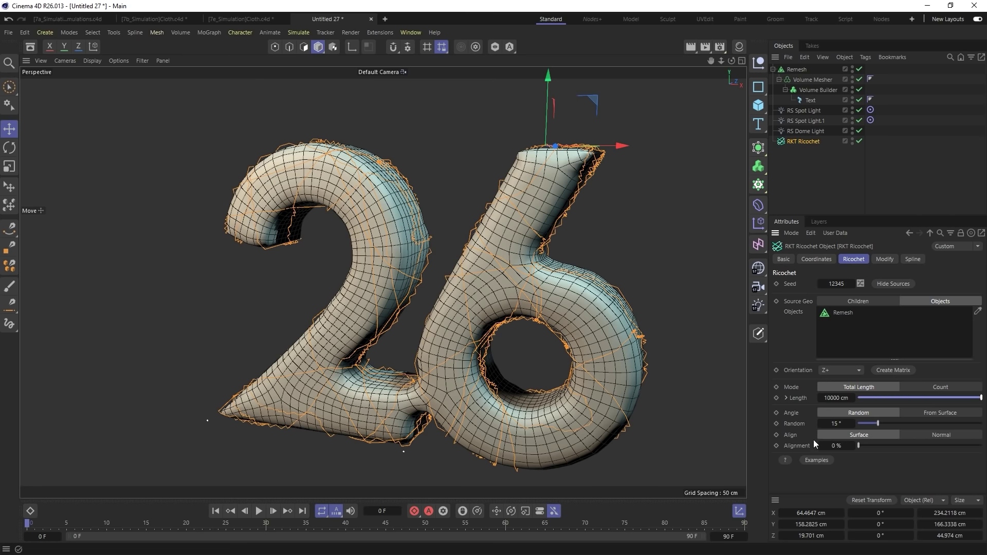
pyautogui.moveTo(865, 446); pyautogui.dragTo(981, 446)
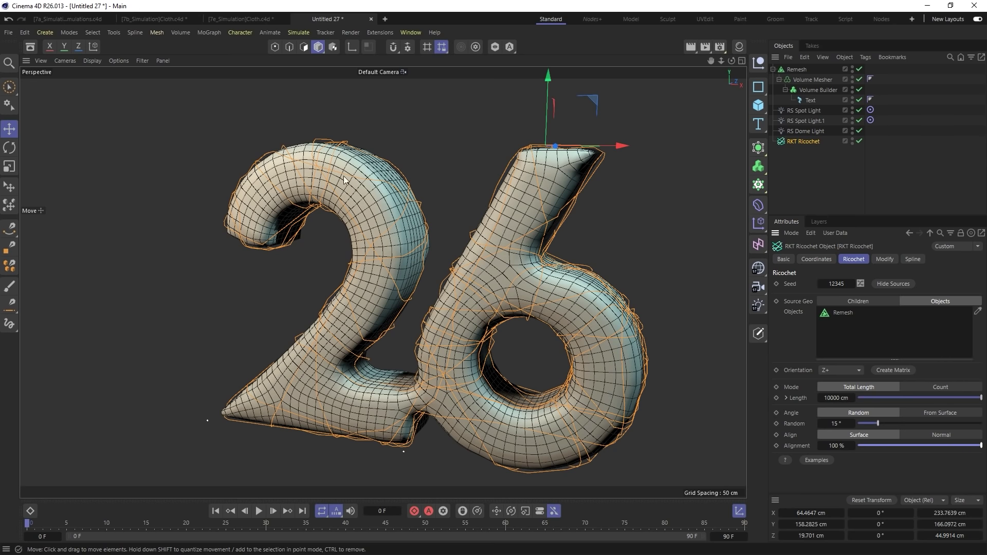
# Step: Set the Ricochet's Random angle to 23° and its Length to 50000 cm
pyautogui.click(889, 421)
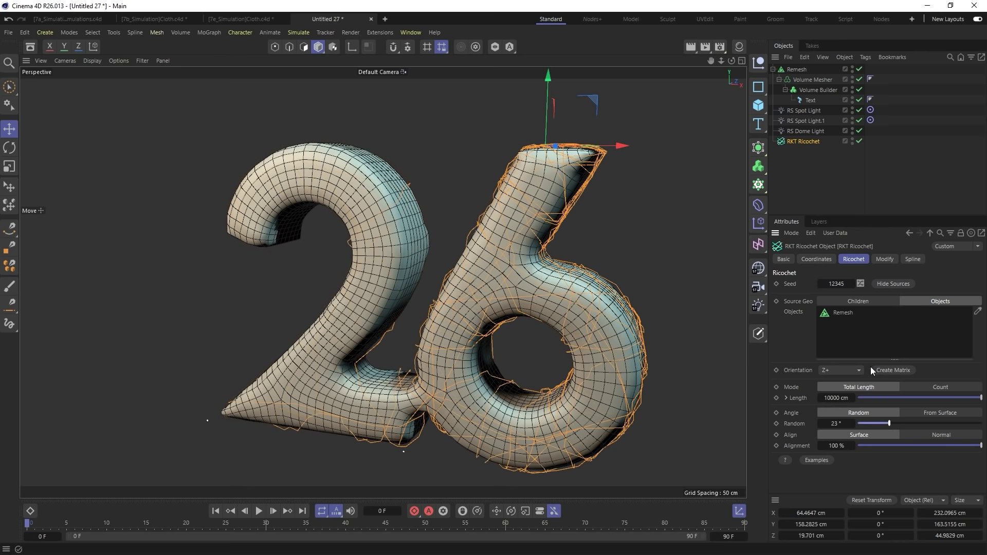
pyautogui.click(832, 400)
pyautogui.click(829, 398)
pyautogui.write('5')
pyautogui.press('Return')
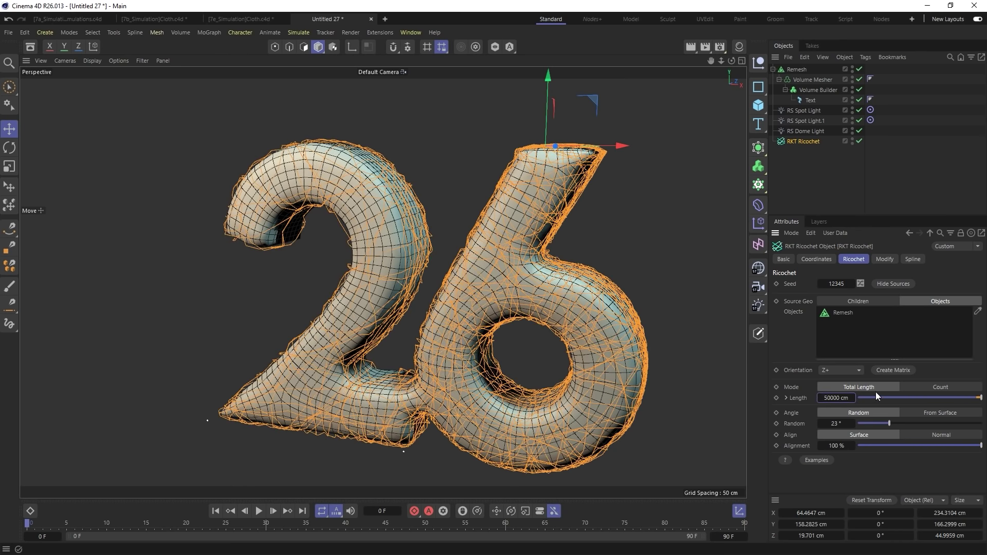
# Step: Randomize the Ricochet's Seed several times until it reads 34504 and check the spline's coverage of the digits
pyautogui.click(861, 284)
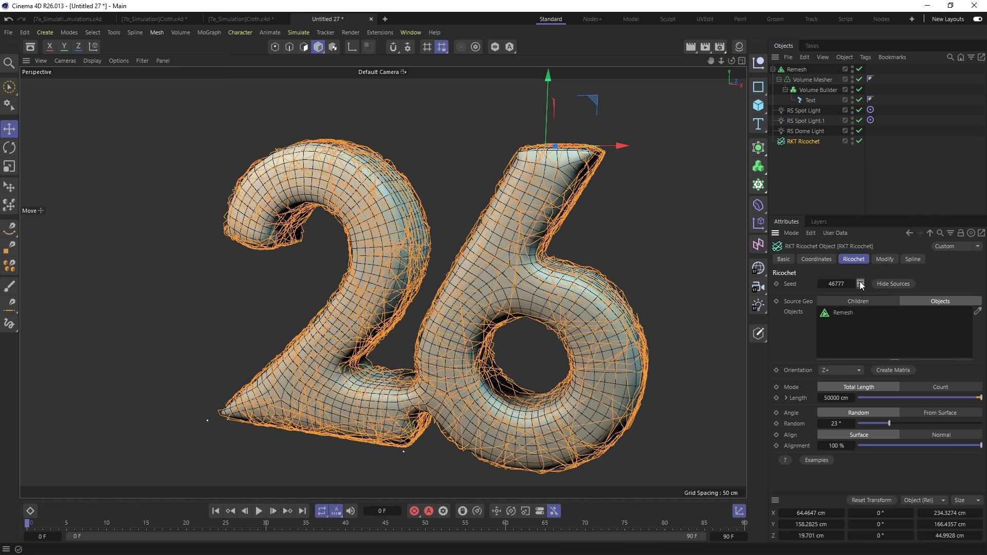
pyautogui.click(861, 284)
pyautogui.click(861, 284)
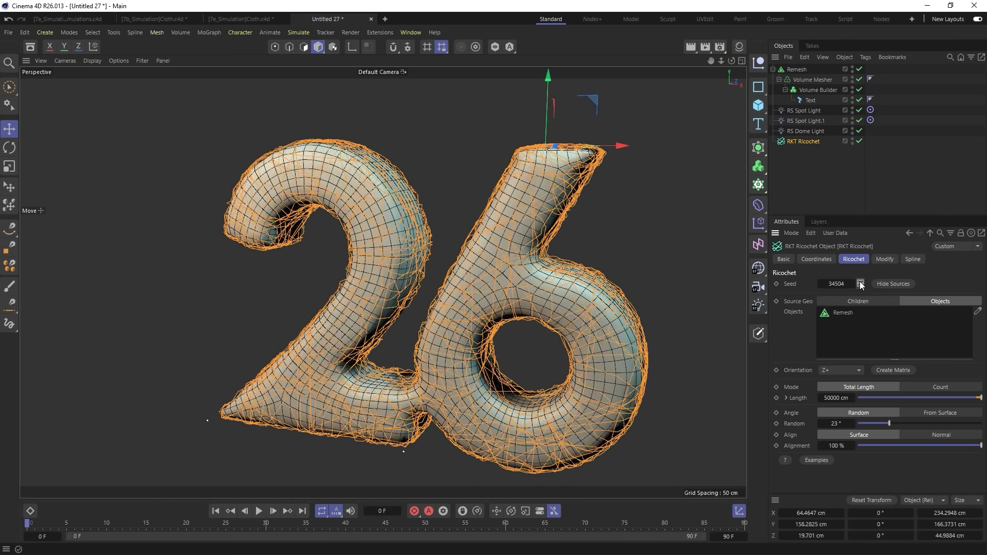
pyautogui.moveTo(443, 291)
pyautogui.keyDown('alt'); pyautogui.mouseDown()
pyautogui.moveTo(568, 273)
pyautogui.moveTo(513, 295)
pyautogui.moveTo(458, 280)
pyautogui.mouseUp(); pyautogui.keyUp('alt')
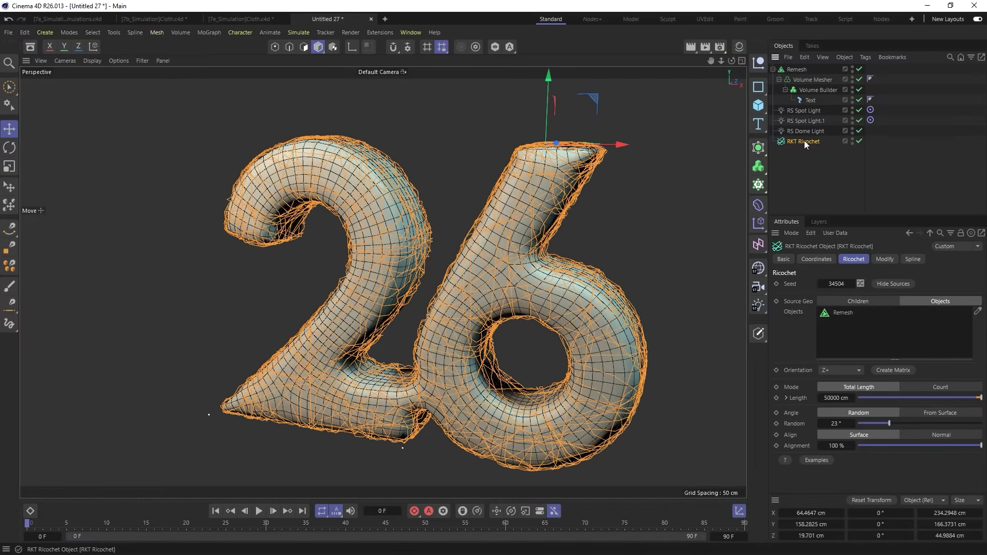
# Step: Add a Rope simulation tag to the RKT Ricochet and a Collider simulation tag to the Remesh object
pyautogui.rightClick(798, 141)
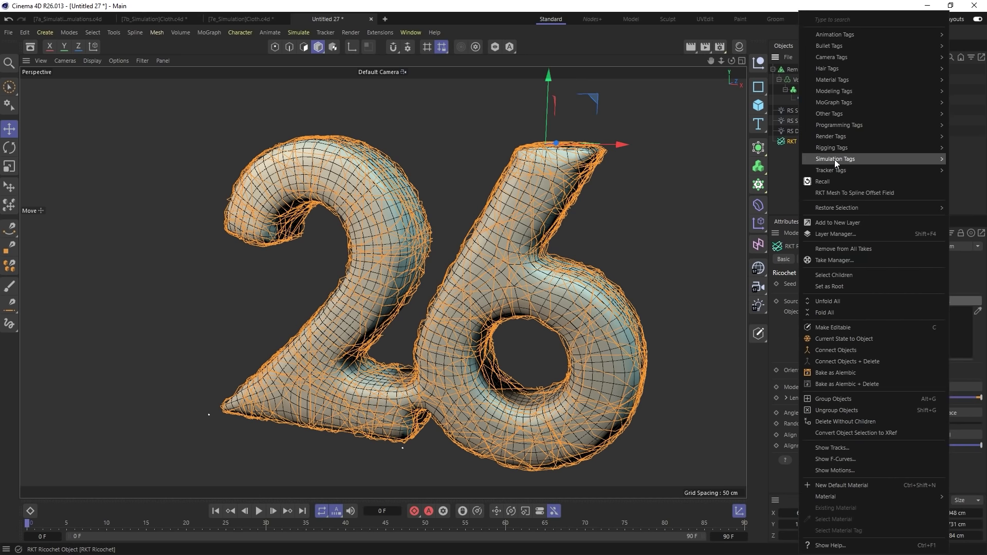
pyautogui.moveTo(836, 161)
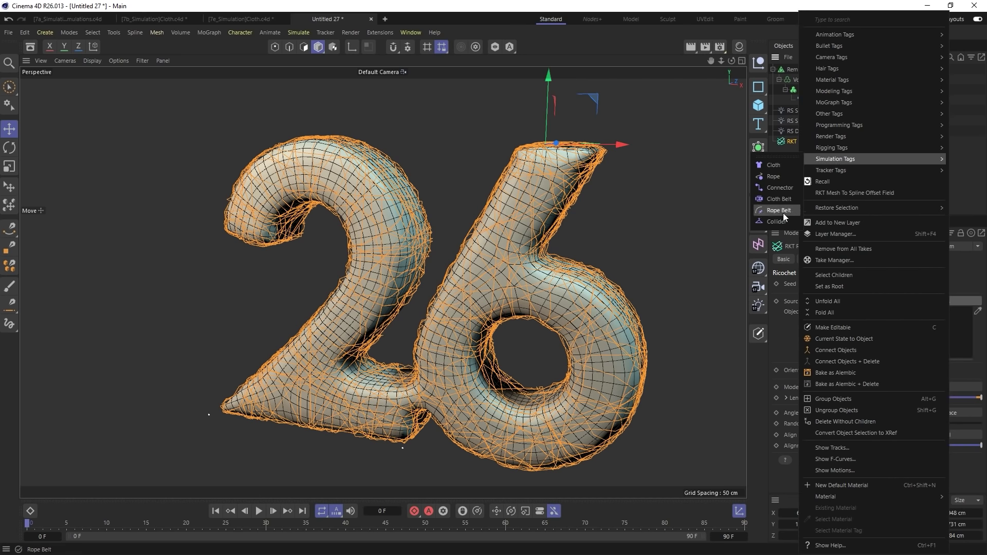
pyautogui.click(778, 181)
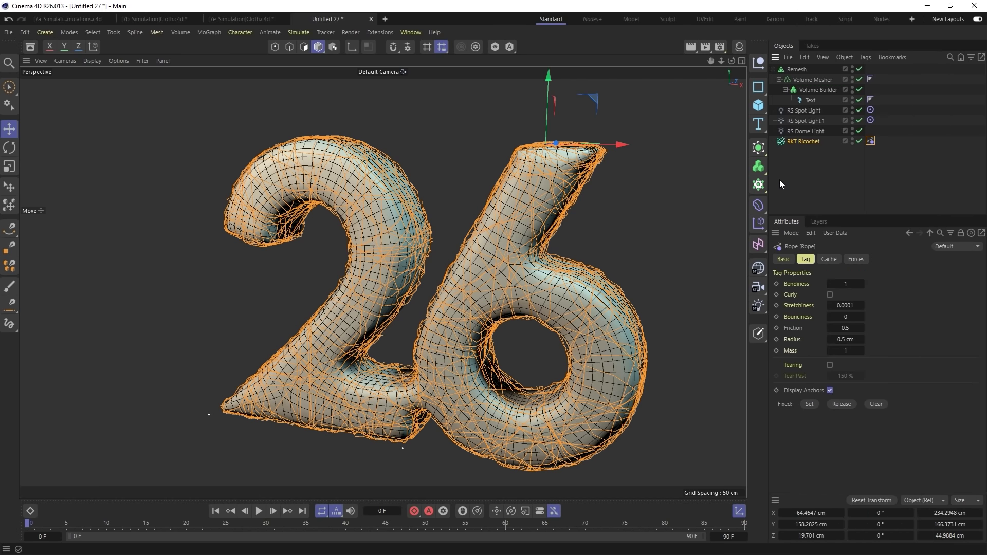
pyautogui.click(798, 70)
pyautogui.rightClick(796, 69)
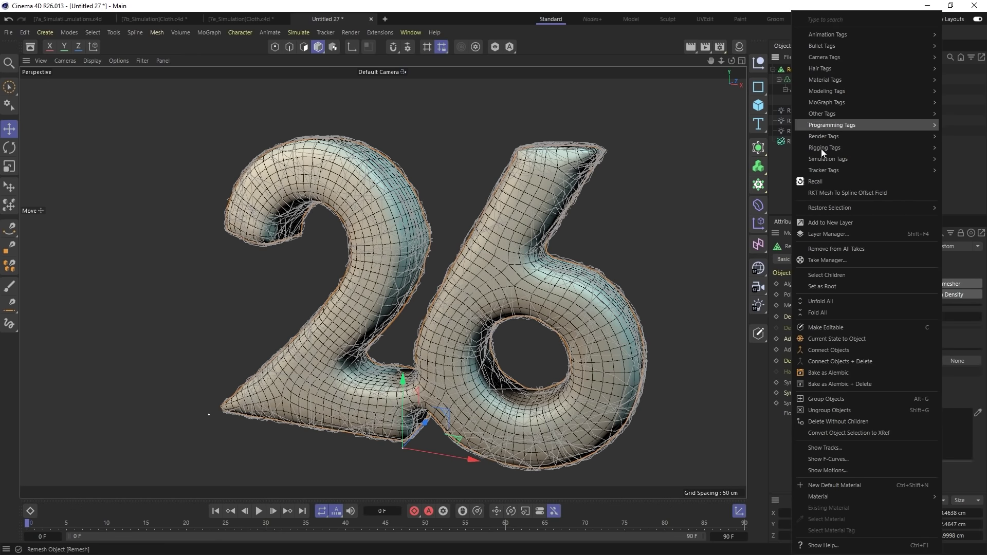
pyautogui.moveTo(821, 158)
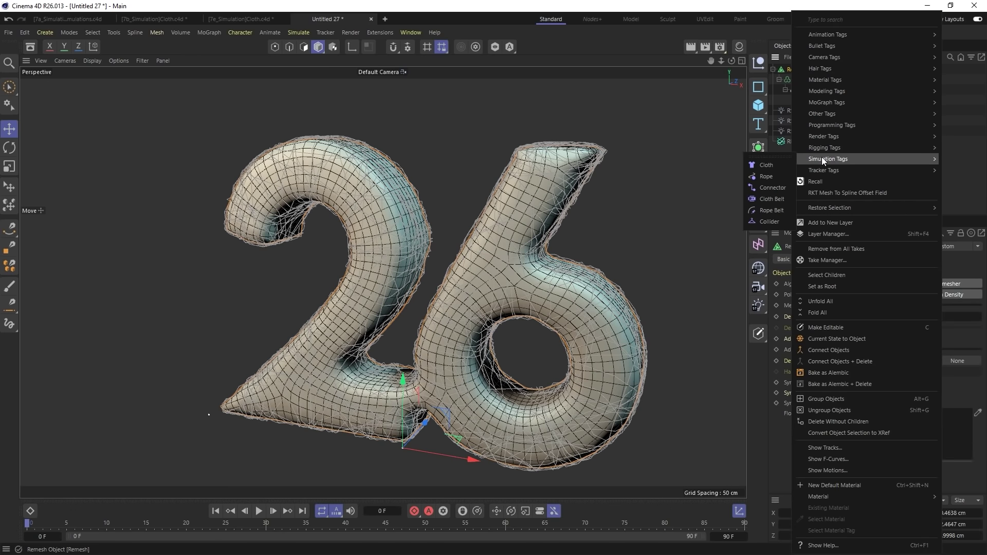
pyautogui.click(771, 221)
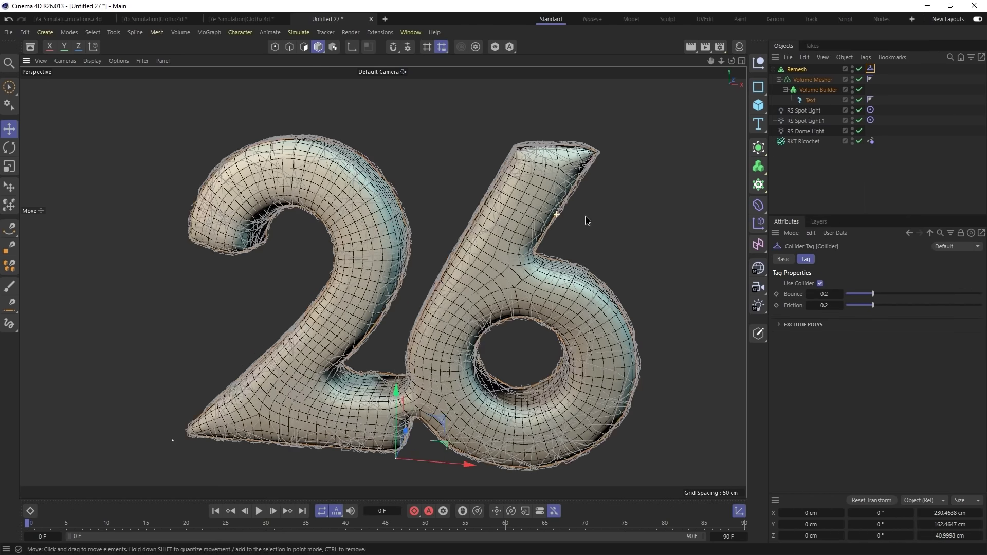
# Step: Enable the Ricochet's spline type settings, keep the Linear type, and set Intermediate Points to Uniform with Number 1
pyautogui.click(806, 141)
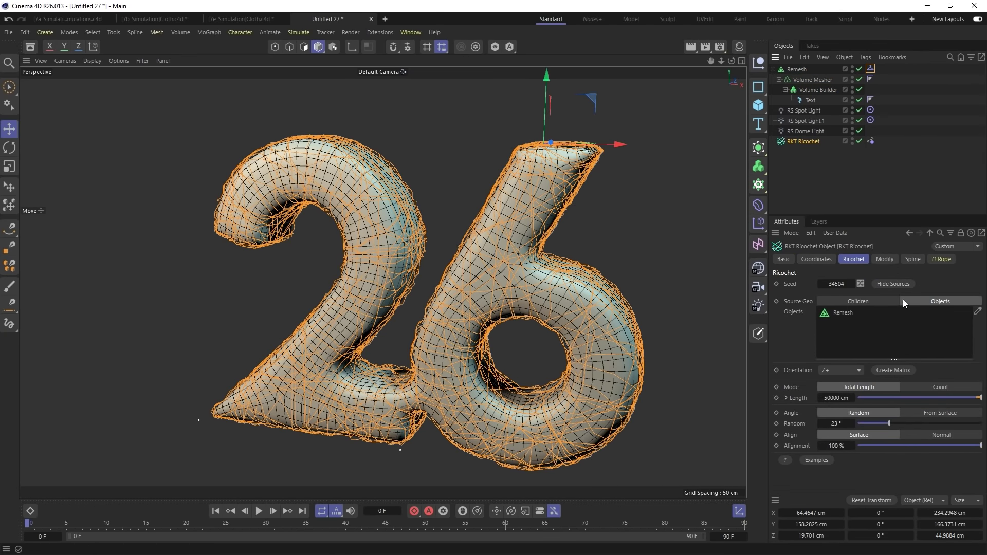
pyautogui.keyDown('alt'); pyautogui.moveTo(498, 285); pyautogui.dragTo(506, 281); pyautogui.keyUp('alt')
pyautogui.click(914, 260)
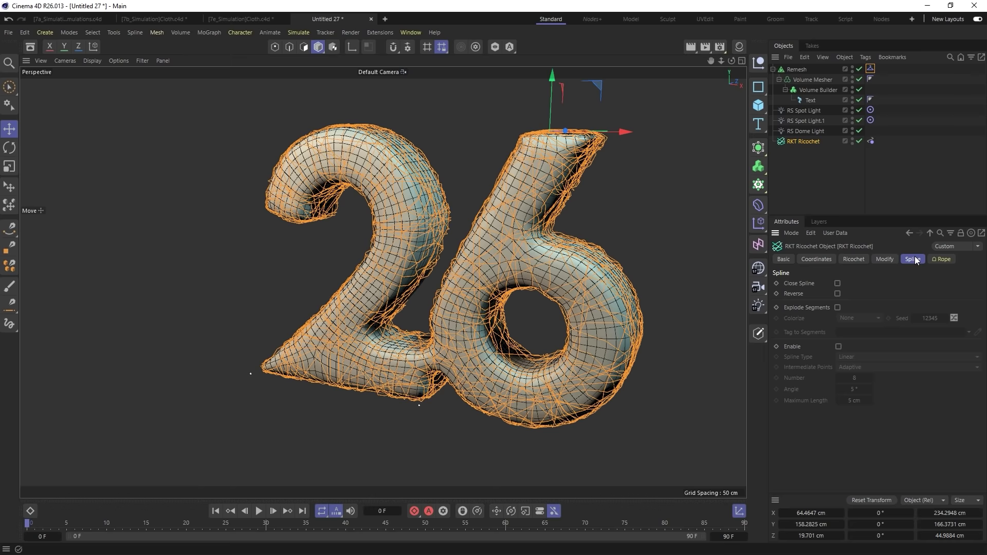
pyautogui.click(839, 347)
pyautogui.click(841, 357)
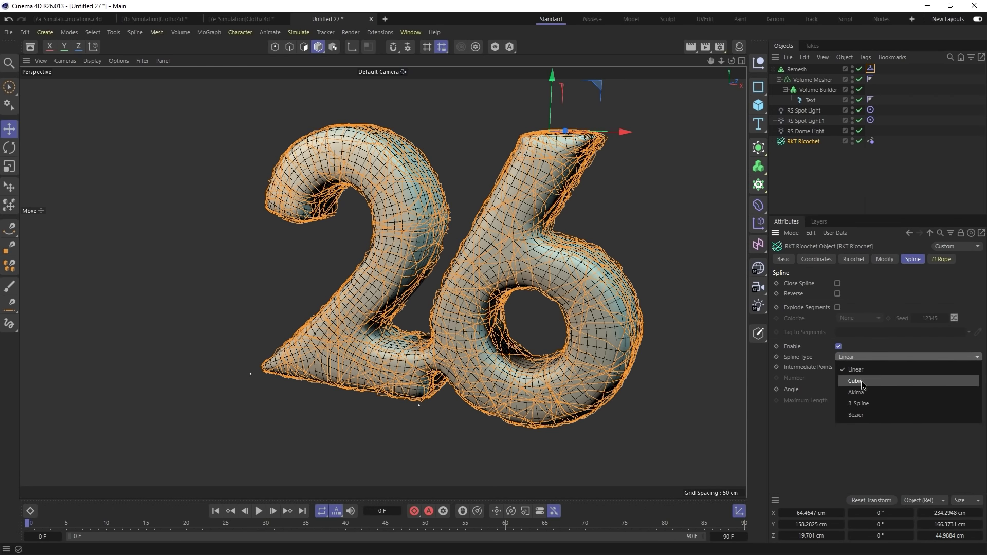
pyautogui.click(842, 356)
pyautogui.click(842, 356)
pyautogui.click(854, 370)
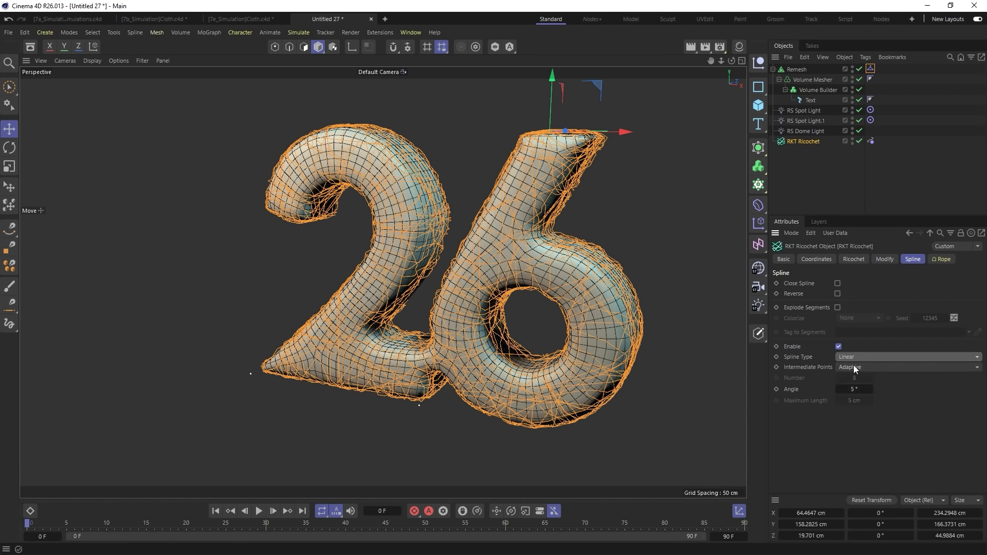
pyautogui.click(855, 367)
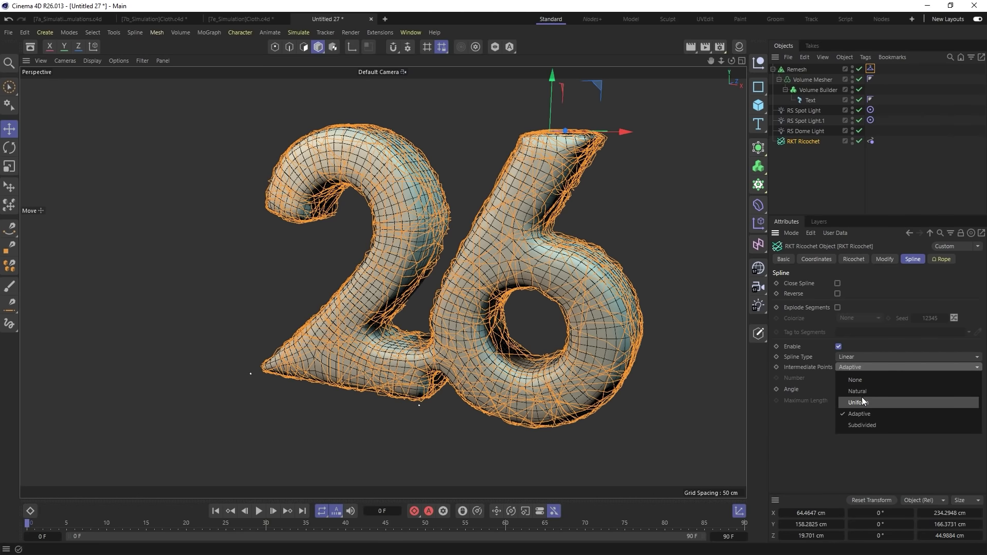
pyautogui.click(864, 402)
pyautogui.click(855, 378)
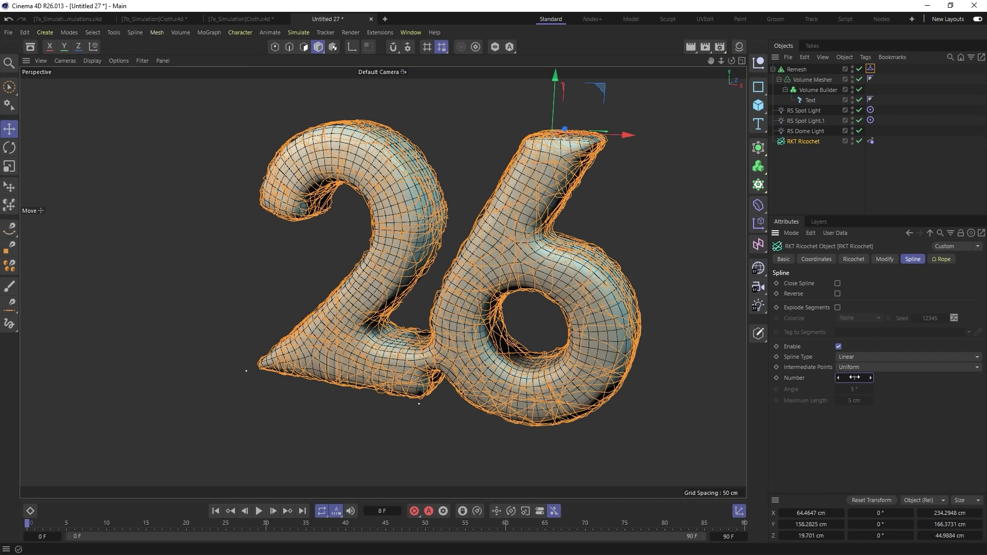
# Step: Play the rope simulation to about frame 30, stop it and return to the first frame
pyautogui.click(259, 512)
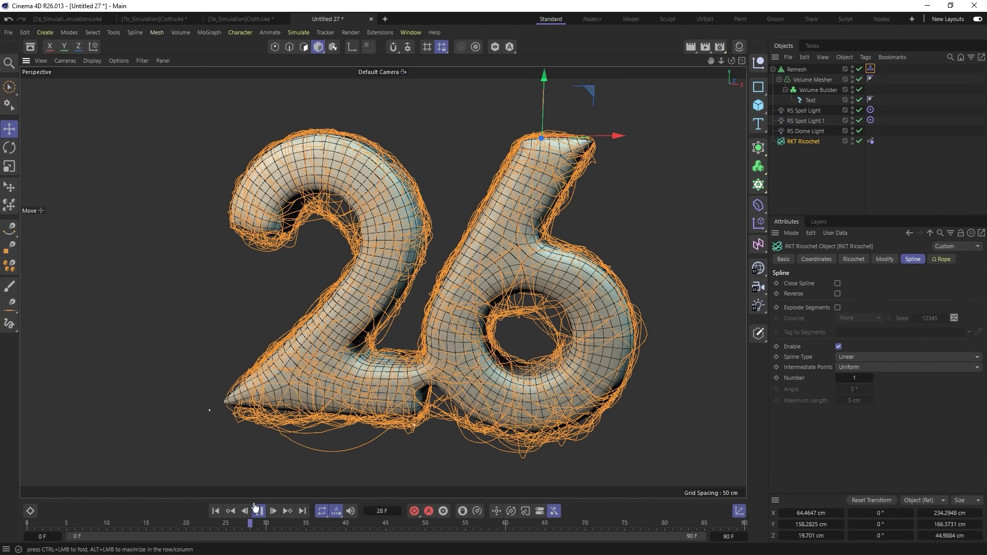
pyautogui.click(260, 512)
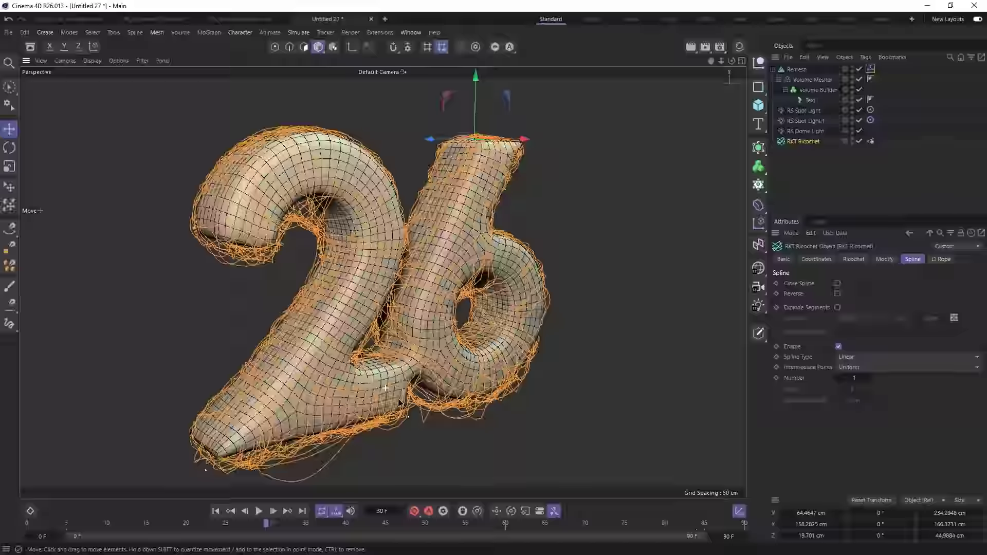
pyautogui.click(215, 511)
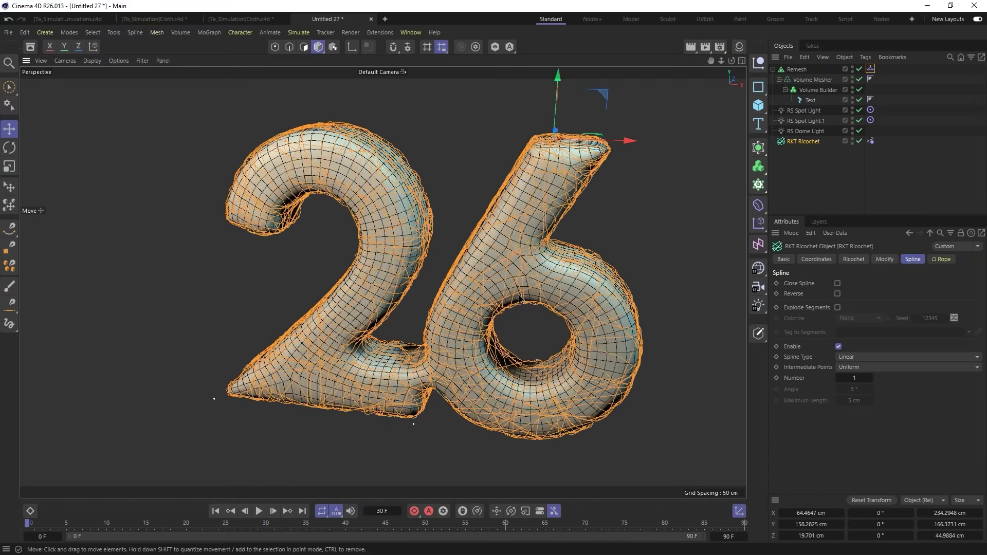
pyautogui.keyDown('alt'); pyautogui.moveTo(546, 285); pyautogui.dragTo(570, 282); pyautogui.keyUp('alt')
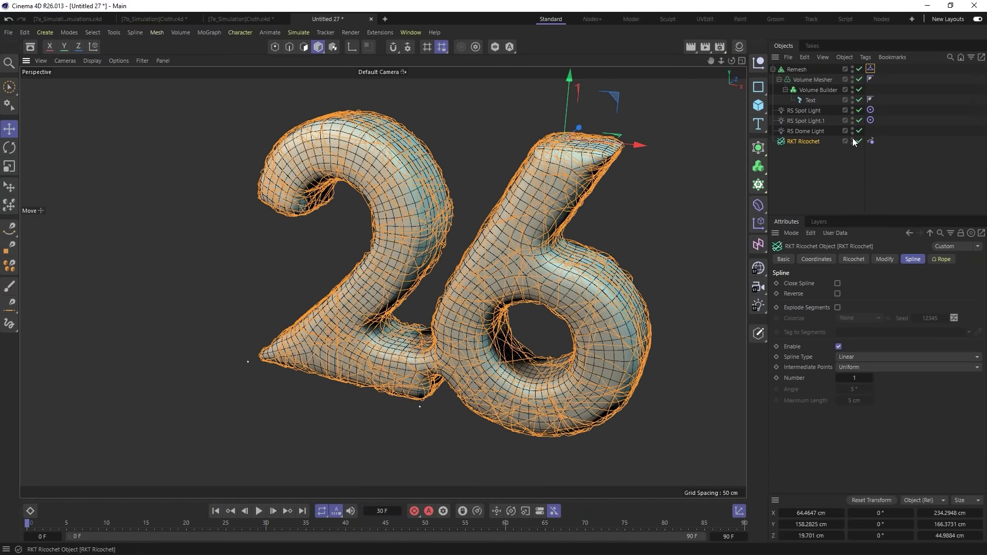
# Step: Set the Ricochet's Rope tag Radius to 2 cm
pyautogui.click(872, 142)
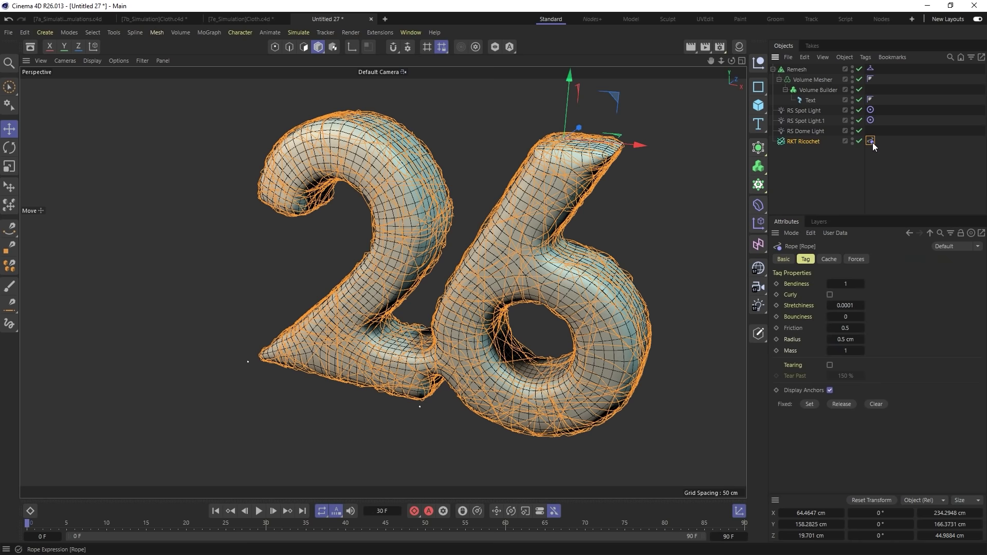
pyautogui.doubleClick(846, 339)
pyautogui.write('2')
pyautogui.press('Return')
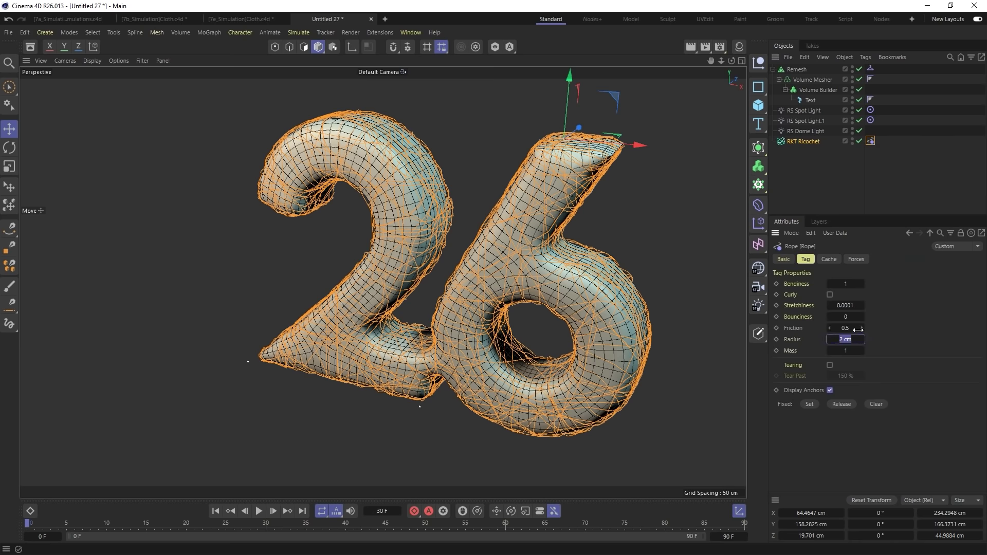
# Step: Place the Ricochet in a Sweep with an n-Side profile and set the profile to 12 sides
pyautogui.click(758, 147)
pyautogui.keyDown('alt'); pyautogui.click(881, 206); pyautogui.keyUp('alt')
pyautogui.click(759, 86)
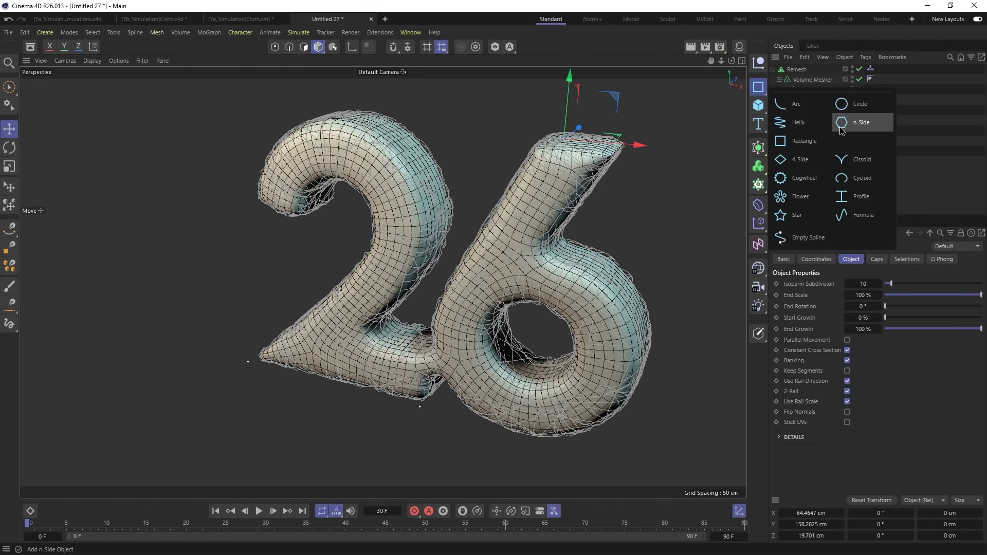
pyautogui.keyDown('shift'); pyautogui.click(846, 131); pyautogui.keyUp('shift')
pyautogui.doubleClick(859, 296)
pyautogui.write('12')
pyautogui.press('Return')
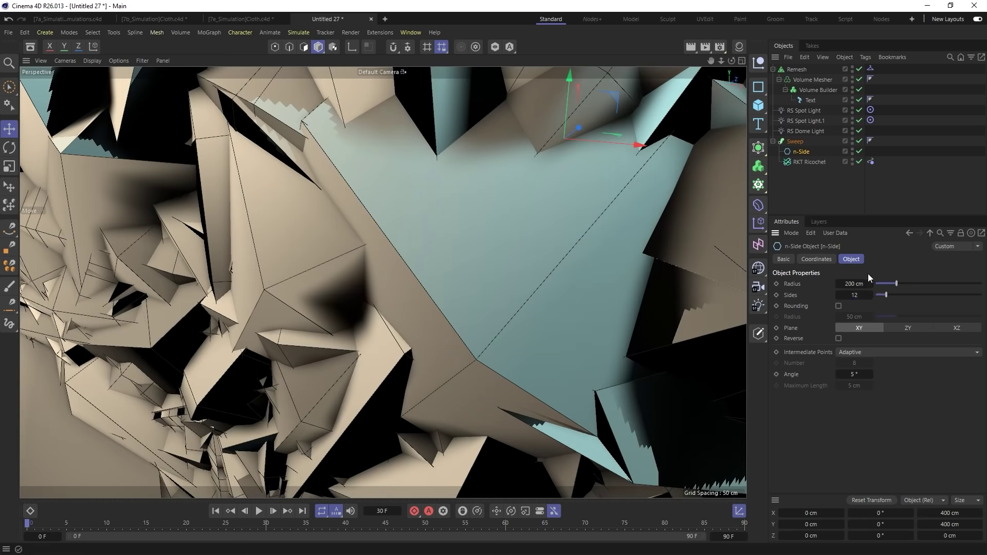
# Step: Try a 2 cm Radius for the n-Side profile and settle on 1 cm
pyautogui.doubleClick(861, 284)
pyautogui.write('2')
pyautogui.press('Return')
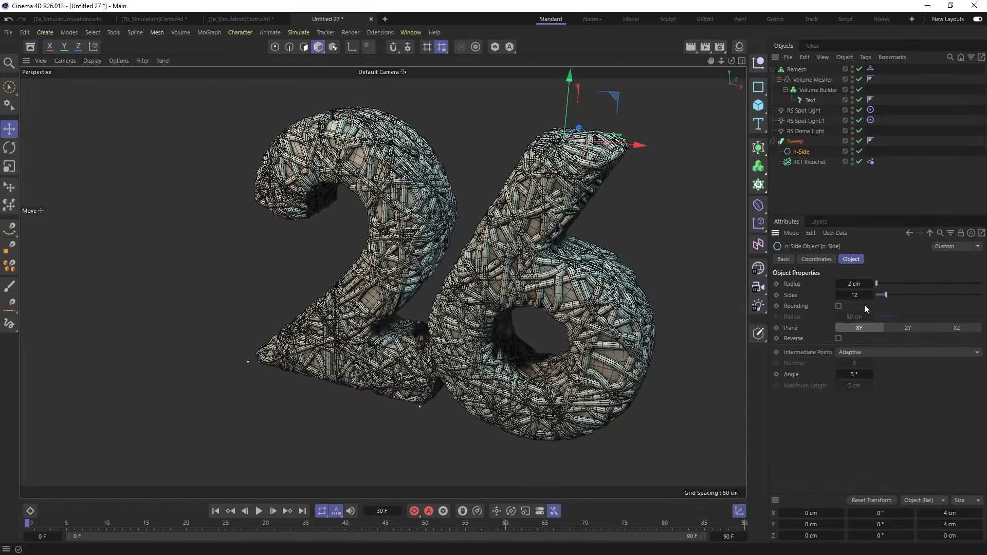
pyautogui.write('1')
pyautogui.press('Return')
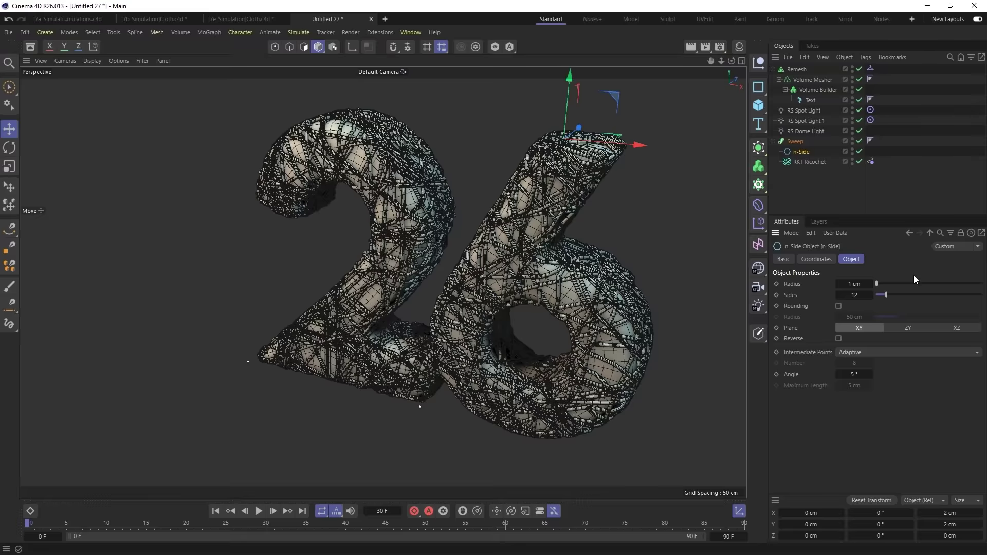
# Step: Set the Rope tag's Radius to 1 cm and inspect the swept ropes up close around the digits
pyautogui.click(871, 161)
pyautogui.doubleClick(850, 340)
pyautogui.write('1')
pyautogui.press('Return')
pyautogui.keyDown('alt'); pyautogui.moveTo(535, 266); pyautogui.dragTo(545, 266); pyautogui.keyUp('alt')
pyautogui.keyDown('alt'); pyautogui.moveTo(535, 266); pyautogui.dragTo(561, 192, button='right'); pyautogui.keyUp('alt')
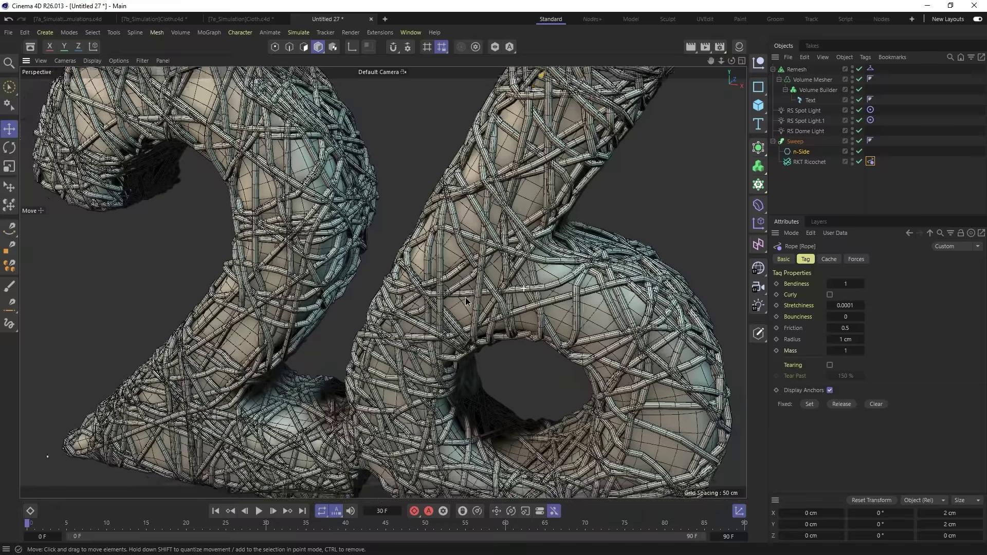
pyautogui.scroll(-5, 508, 289)
pyautogui.keyDown('alt'); pyautogui.moveTo(487, 269); pyautogui.dragTo(492, 269); pyautogui.keyUp('alt')
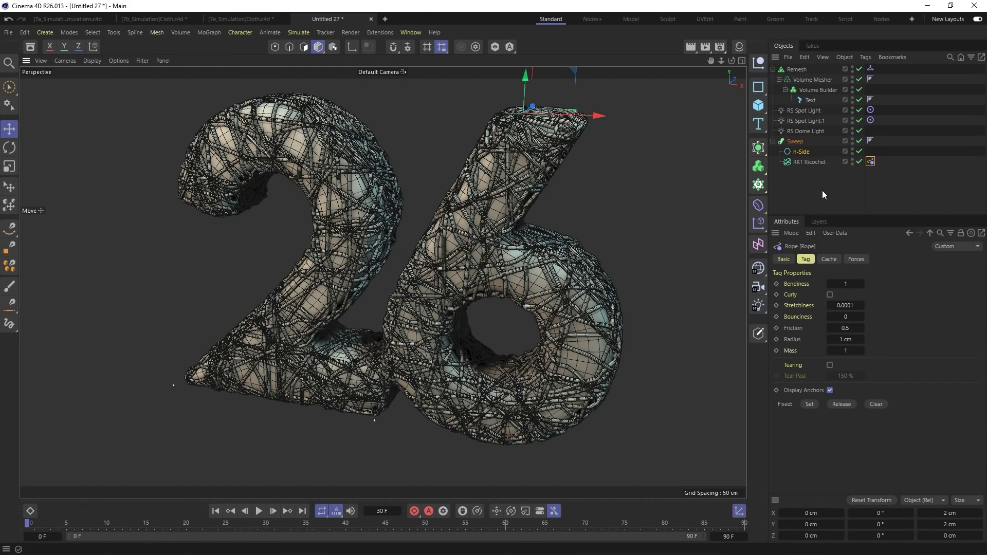
# Step: Give the Sweep a custom magenta display colour and deselect it
pyautogui.click(787, 141)
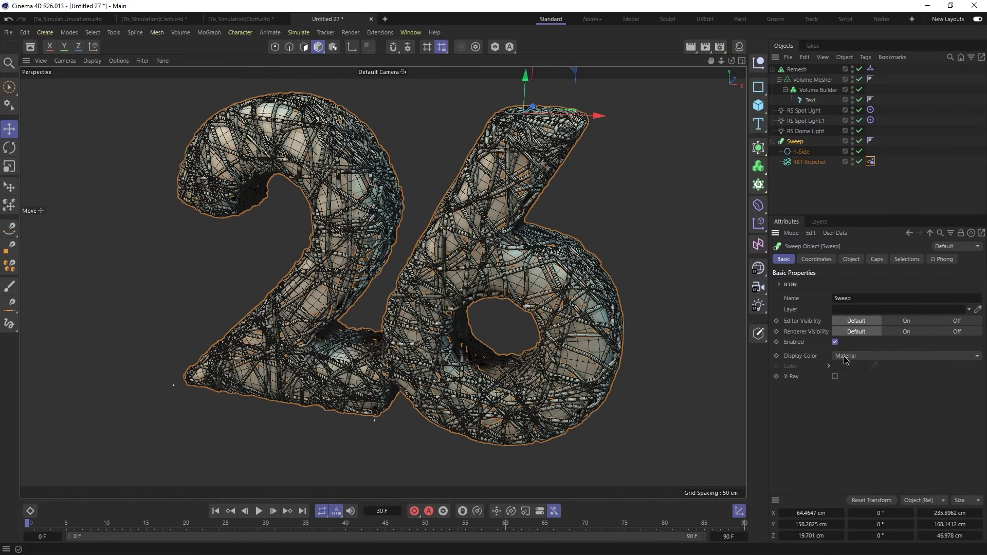
pyautogui.click(846, 356)
pyautogui.click(862, 397)
pyautogui.click(850, 365)
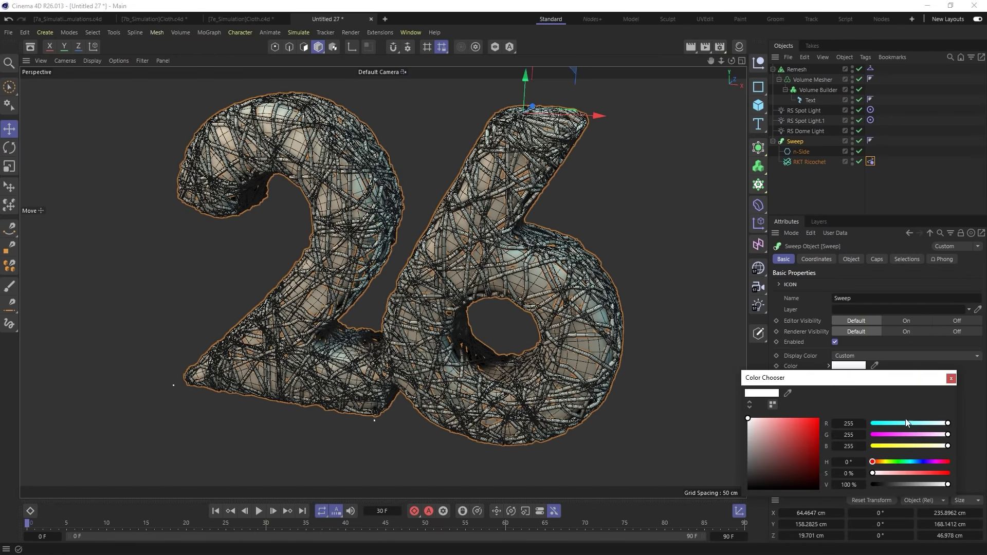
pyautogui.click(888, 440)
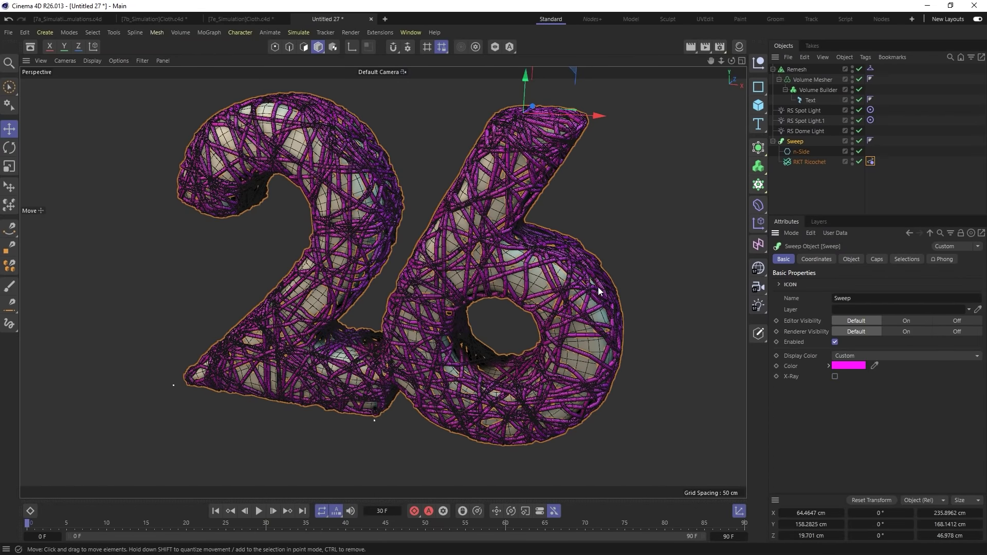
pyautogui.click(710, 209)
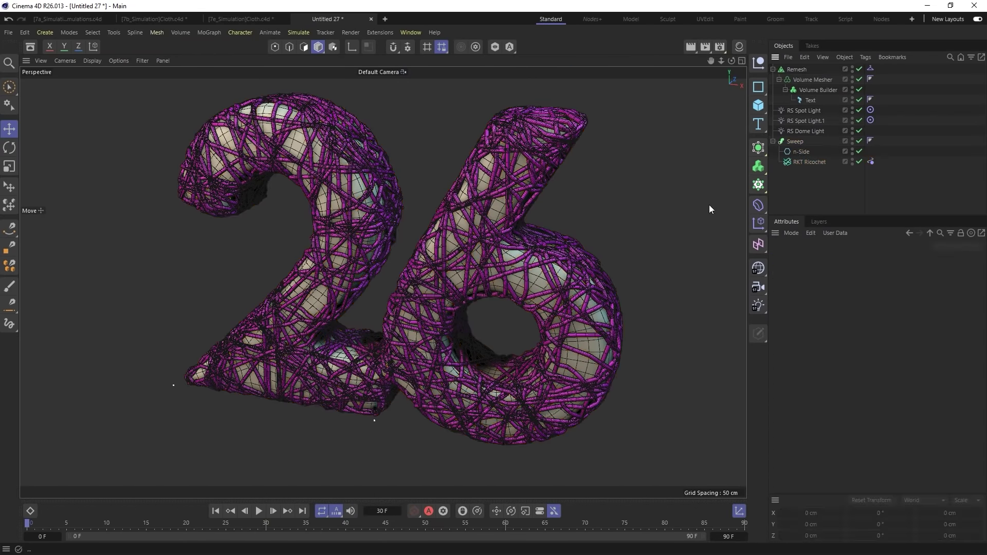
# Step: Play the swept rope simulation to about frame 12, stop it and select the Ricochet
pyautogui.click(260, 511)
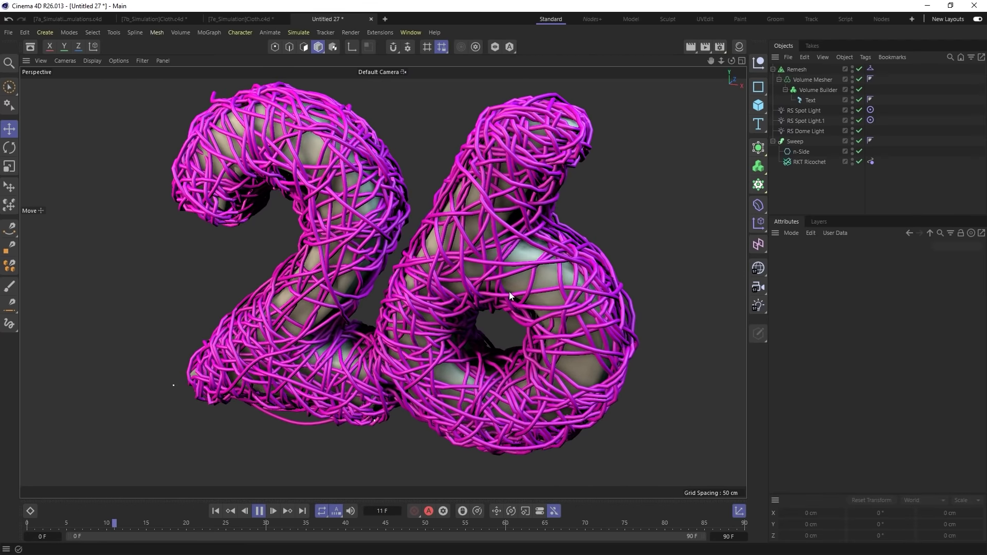
pyautogui.press('space')
pyautogui.click(442, 437)
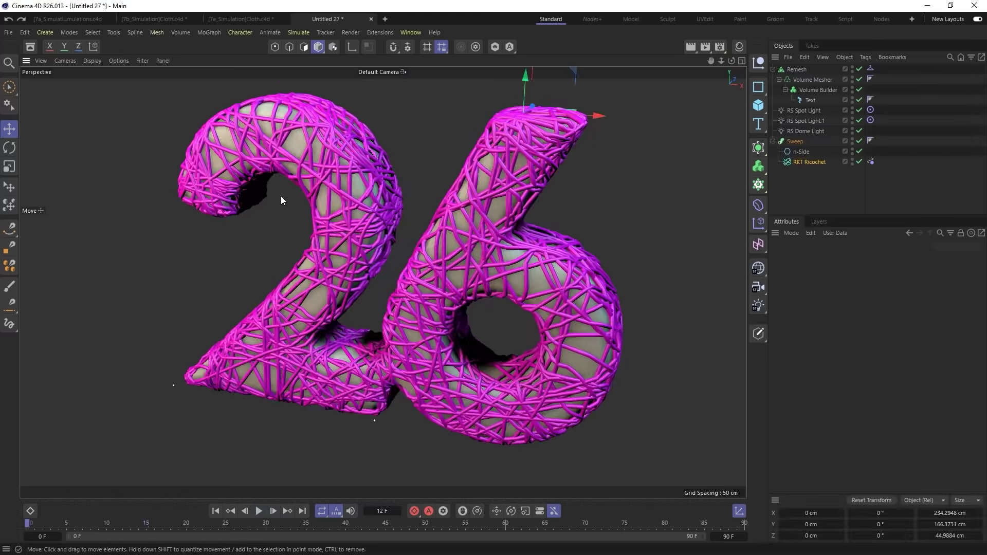
# Step: Resume the swept rope simulation and stop it at about frame 24
pyautogui.click(259, 511)
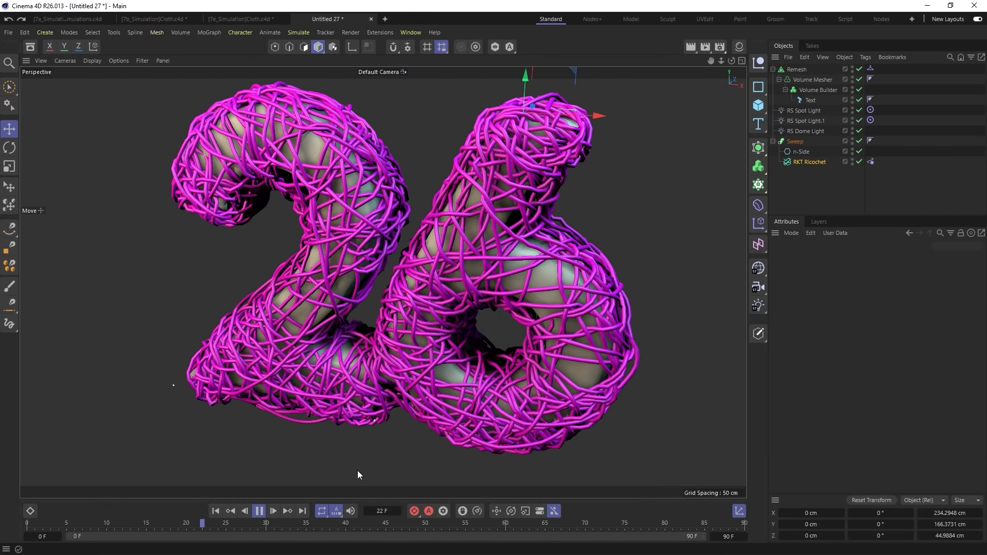
pyautogui.click(260, 511)
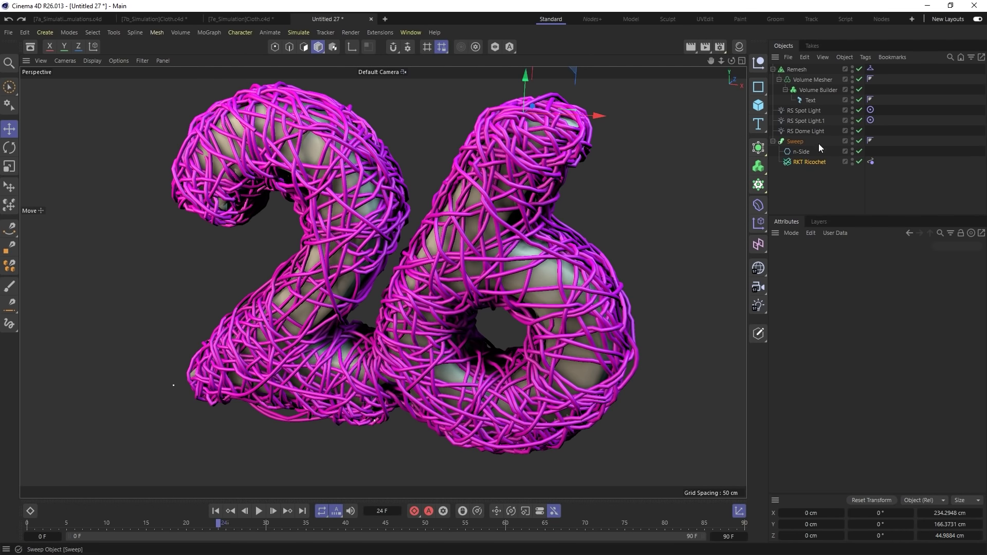
# Step: Add a Cloth simulation tag to the Sweep object
pyautogui.click(797, 142)
pyautogui.rightClick(799, 144)
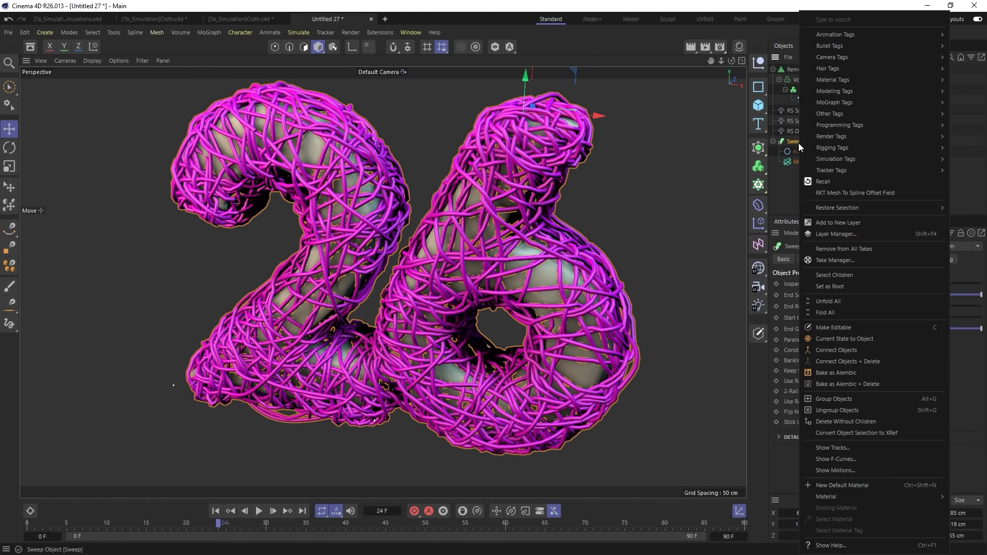
pyautogui.moveTo(832, 157)
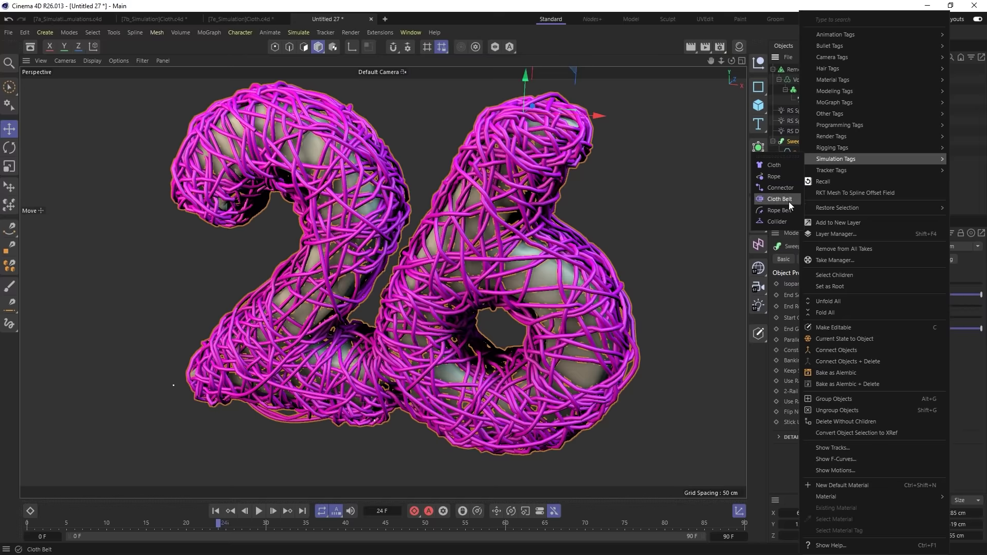
pyautogui.press('Escape')
pyautogui.rightClick(795, 145)
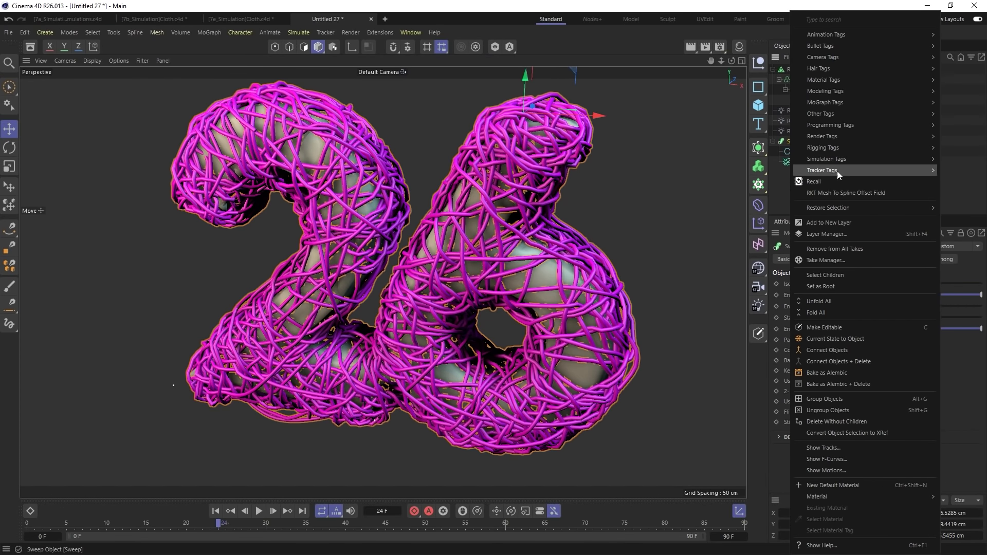
pyautogui.moveTo(831, 158)
pyautogui.click(765, 165)
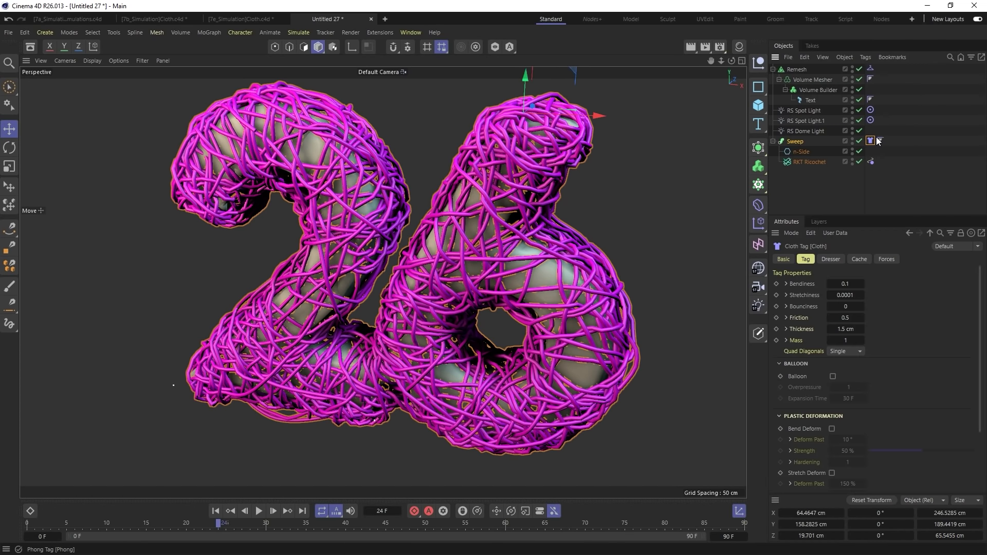
# Step: Review the Cloth tag's Dresser, Cache and Forces settings and return to its main tag properties
pyautogui.click(827, 259)
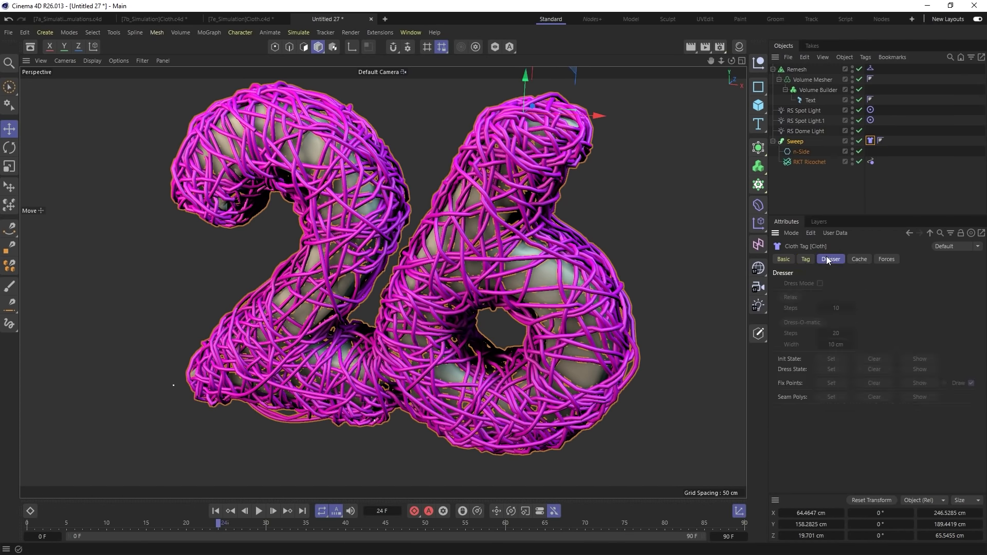
pyautogui.click(857, 260)
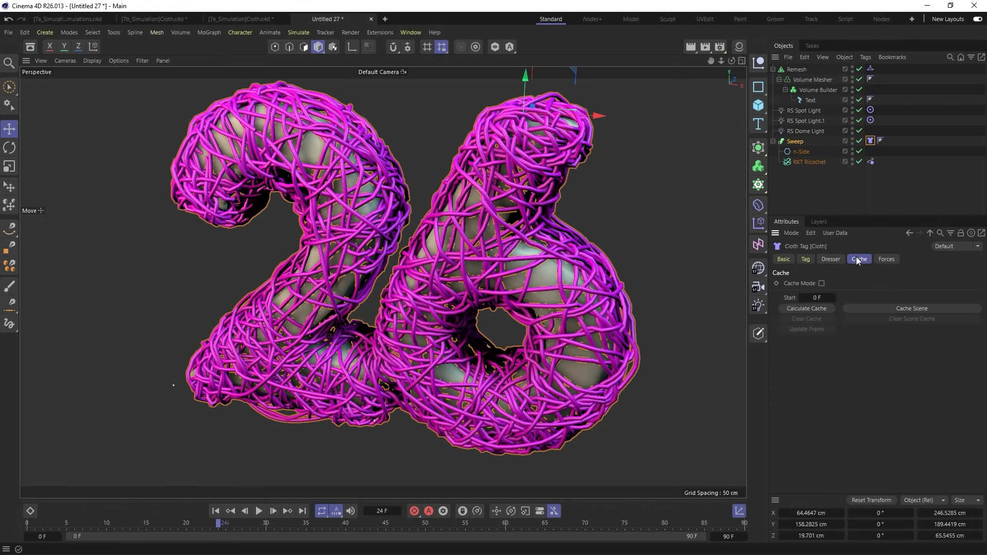
pyautogui.click(889, 259)
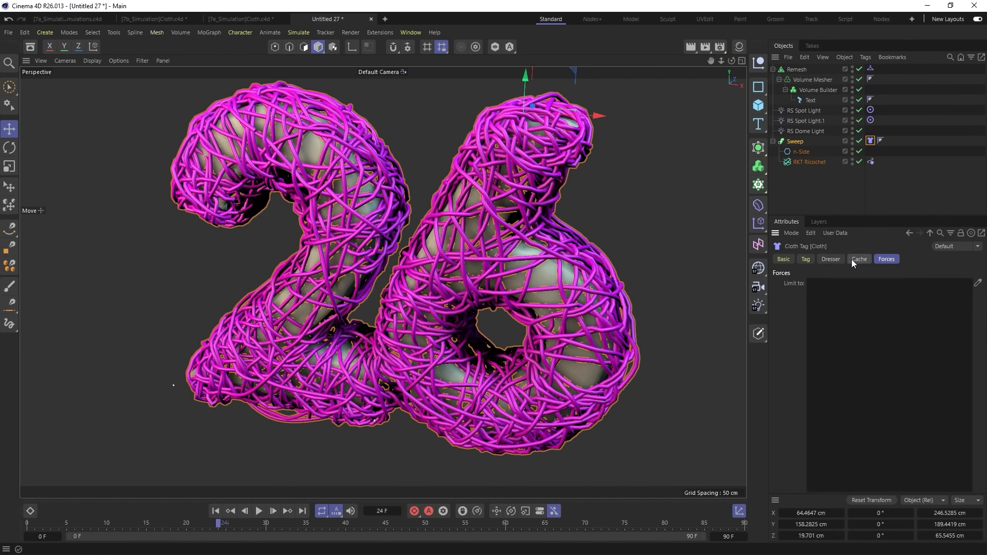
pyautogui.click(830, 260)
pyautogui.click(805, 259)
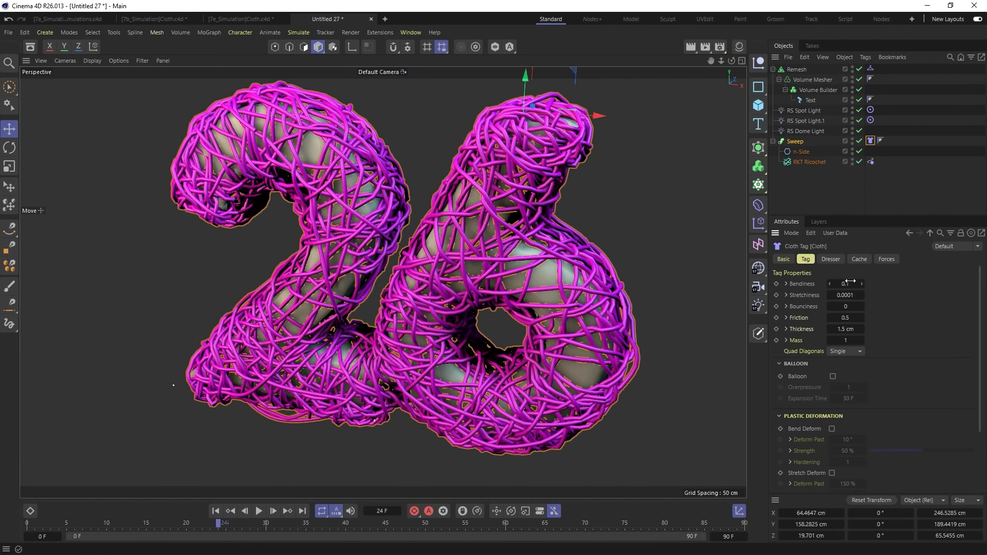
# Step: Examine the Map fields under the Cloth tag's Bendiness, Stretchiness and Bounciness, and collapse them again
pyautogui.click(787, 284)
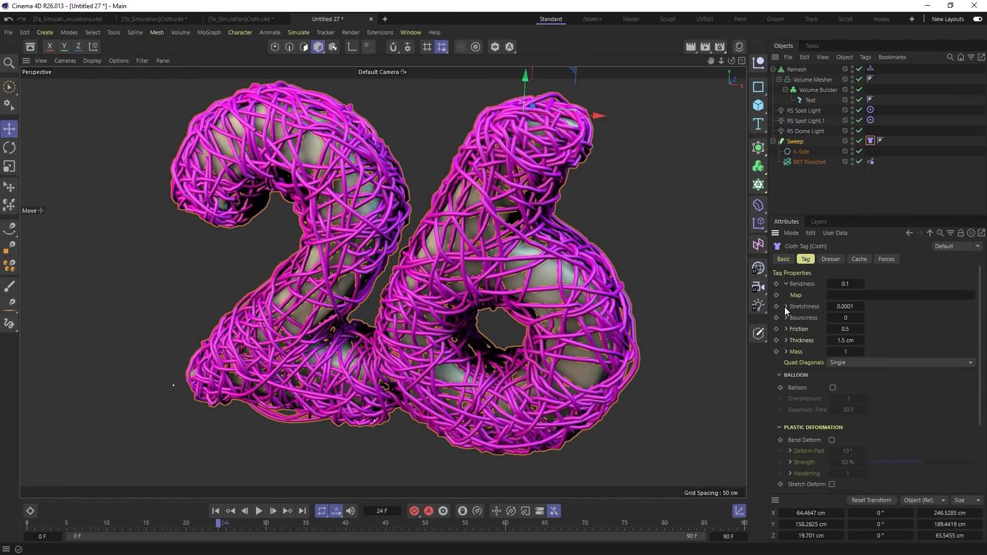
pyautogui.click(786, 306)
pyautogui.click(786, 329)
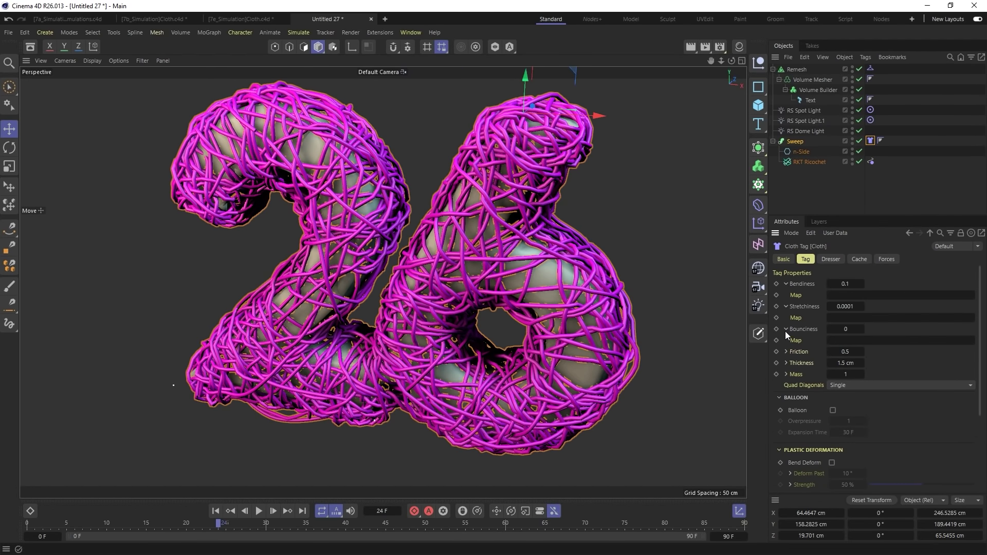
pyautogui.click(837, 340)
pyautogui.click(786, 284)
pyautogui.click(787, 295)
pyautogui.click(789, 307)
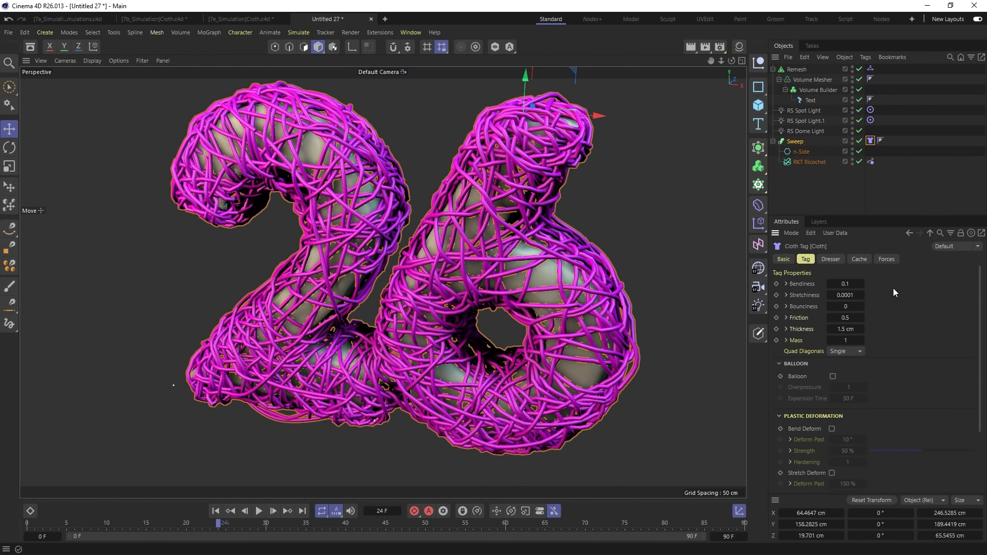